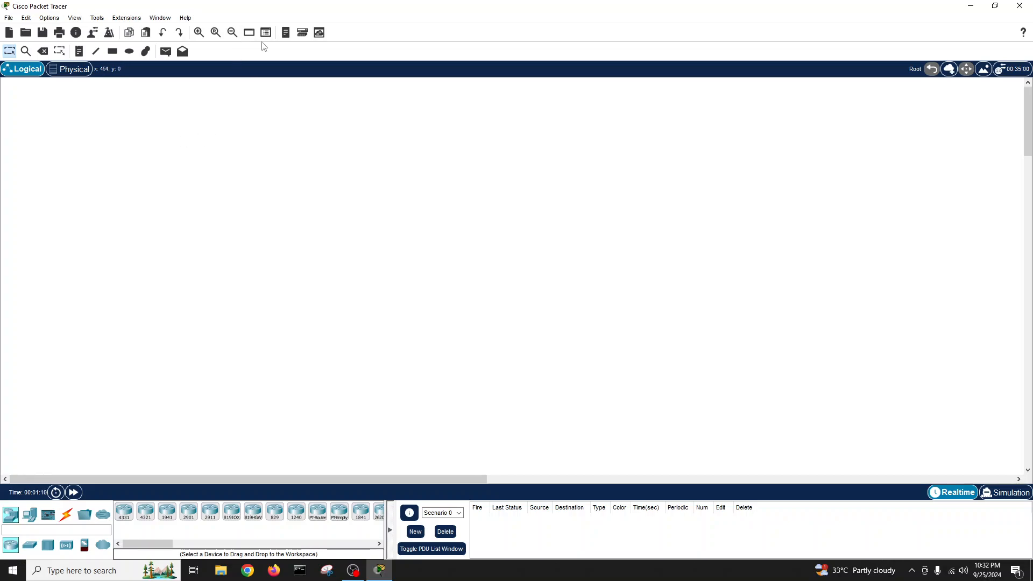
- Draw two green-filled rectangles: a wide one near the top and a tall one at lower left
click(112, 51)
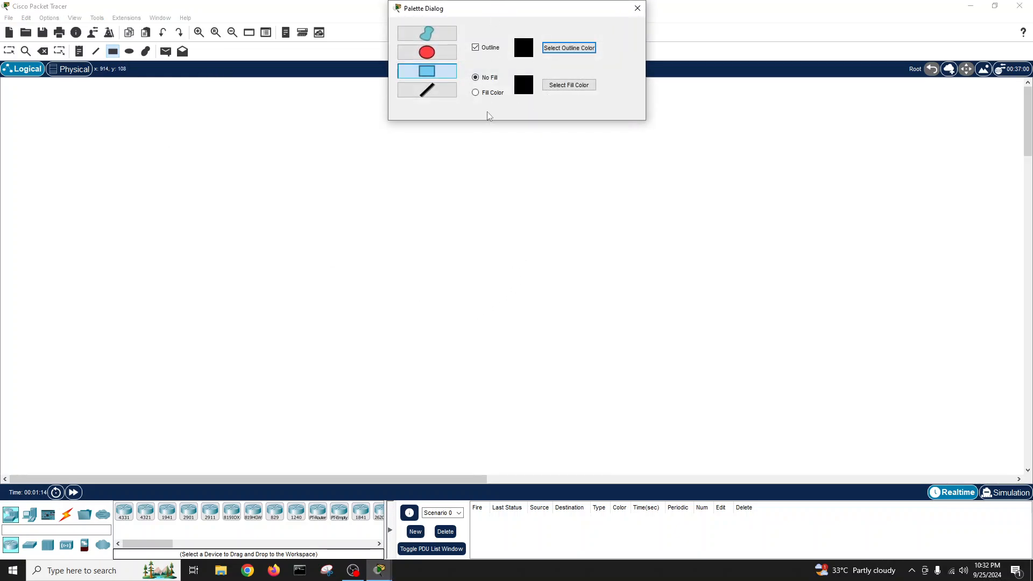
click(478, 93)
click(569, 85)
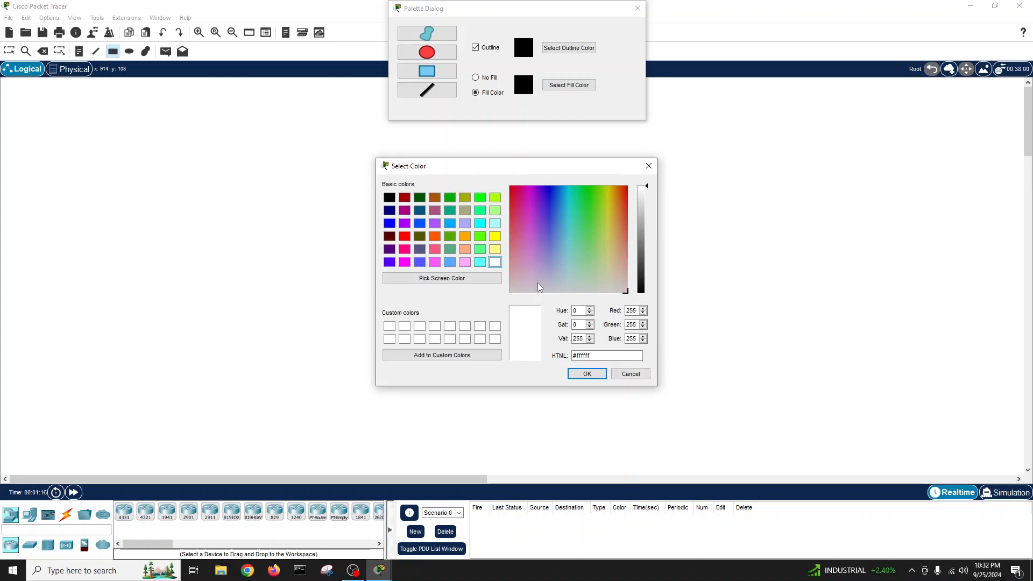
click(480, 210)
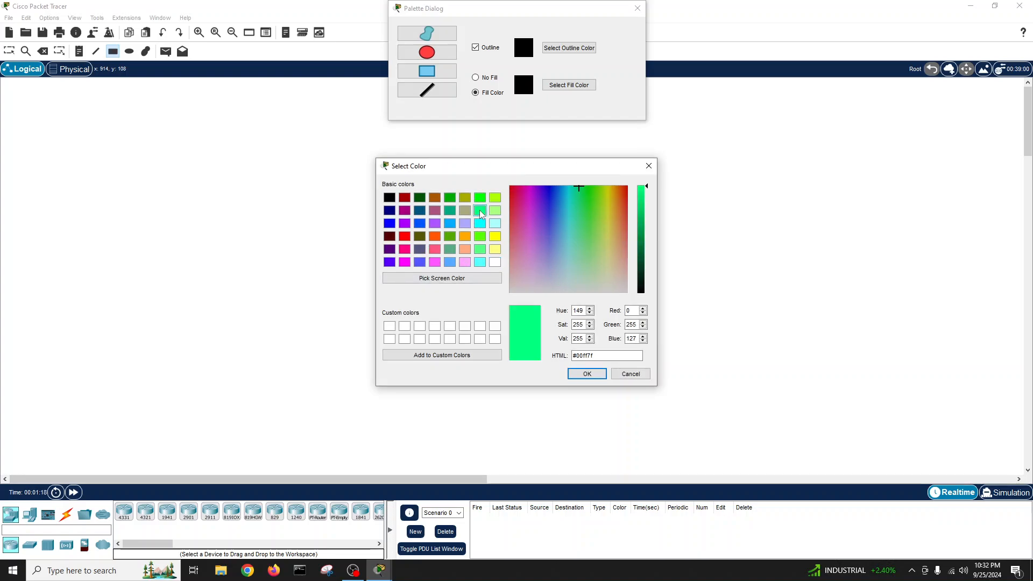
click(587, 373)
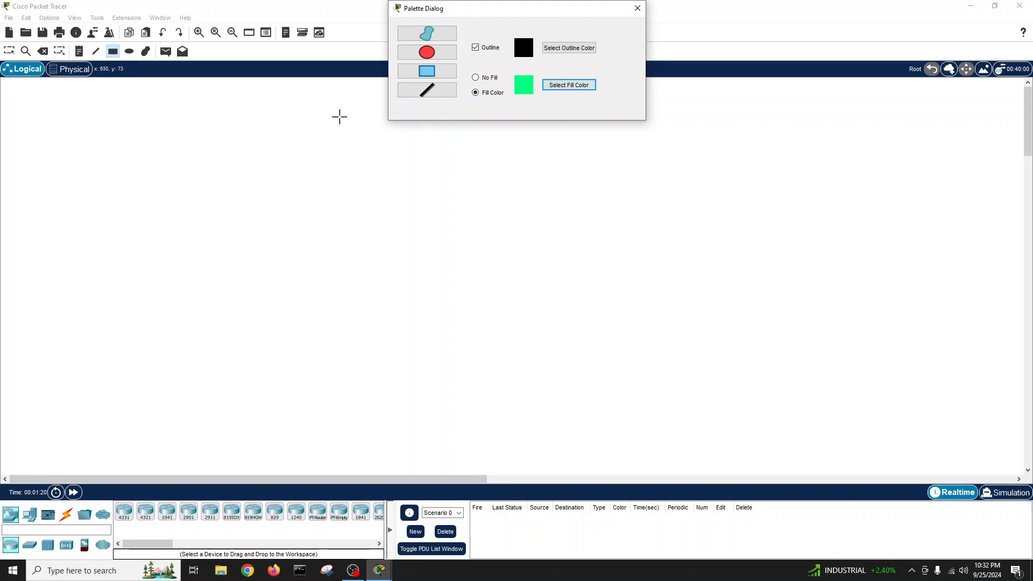
drag(305, 104, 738, 231)
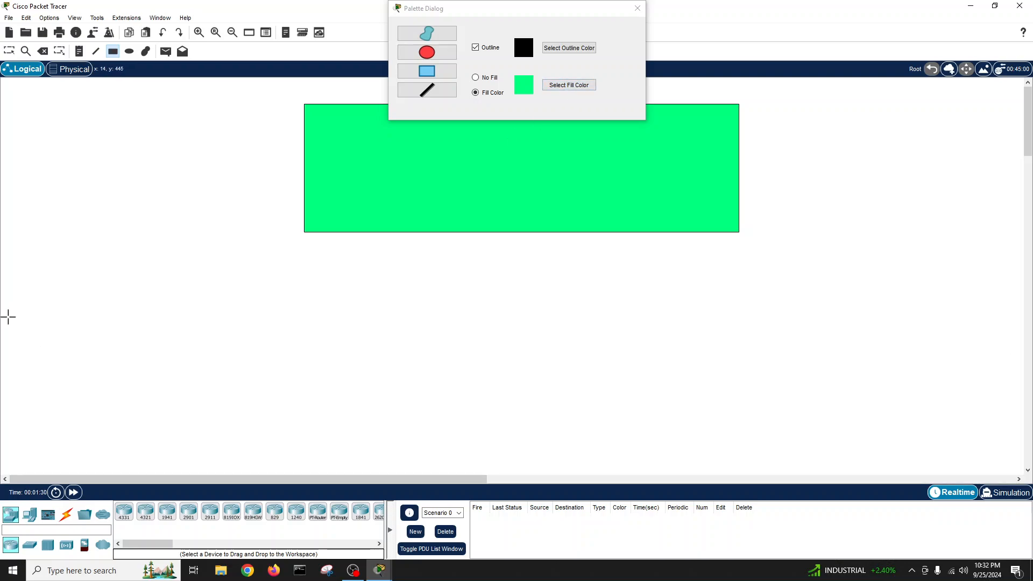
drag(8, 308, 177, 492)
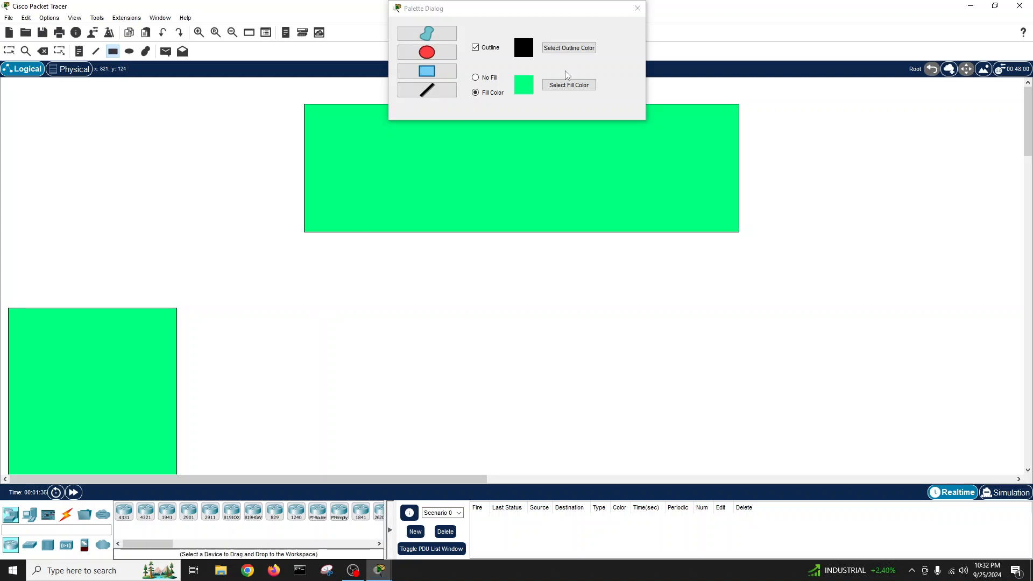
- Draw a light-yellow filled box to the right of the lower green box
click(569, 84)
click(495, 248)
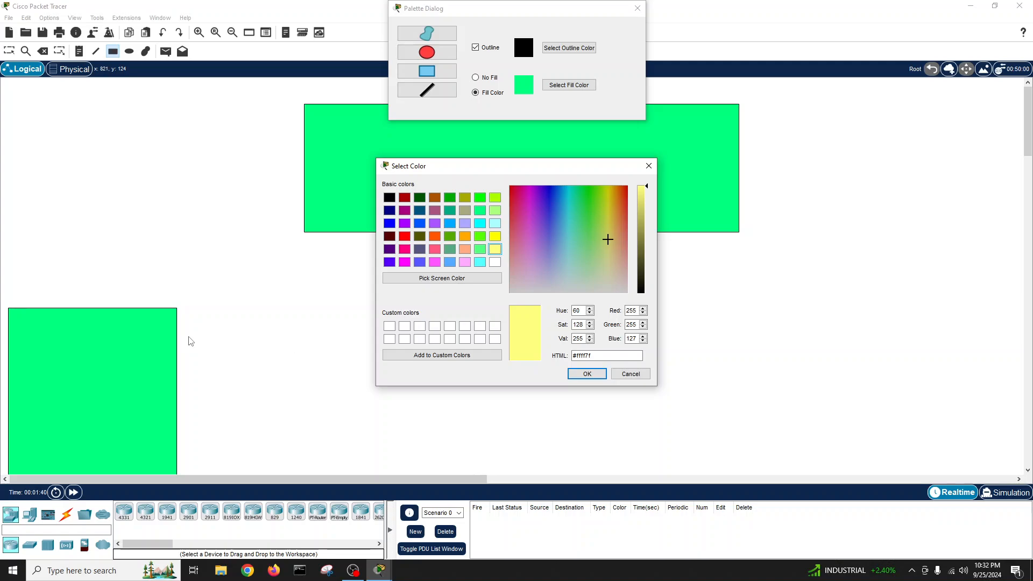
click(587, 373)
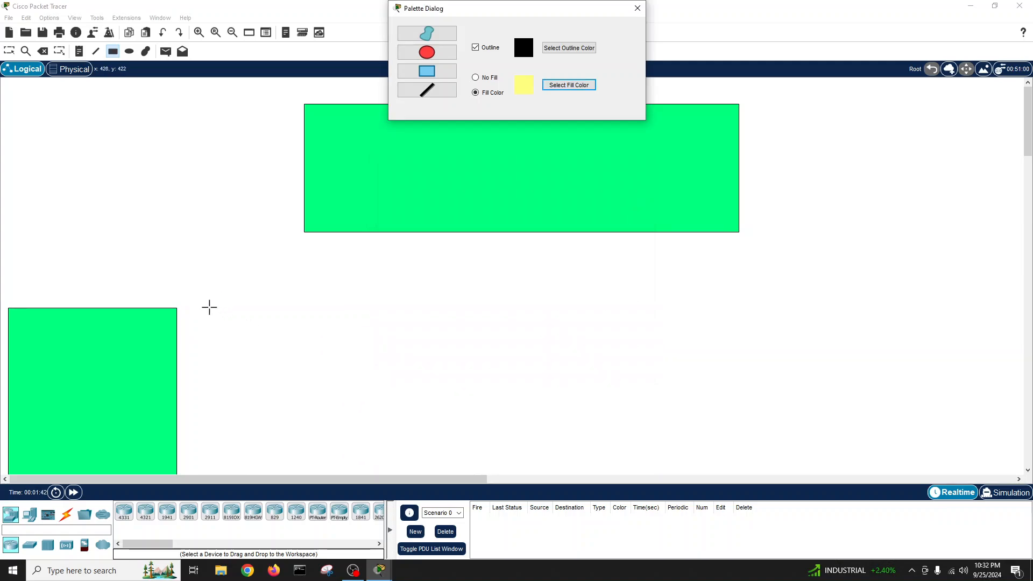
drag(206, 311, 403, 498)
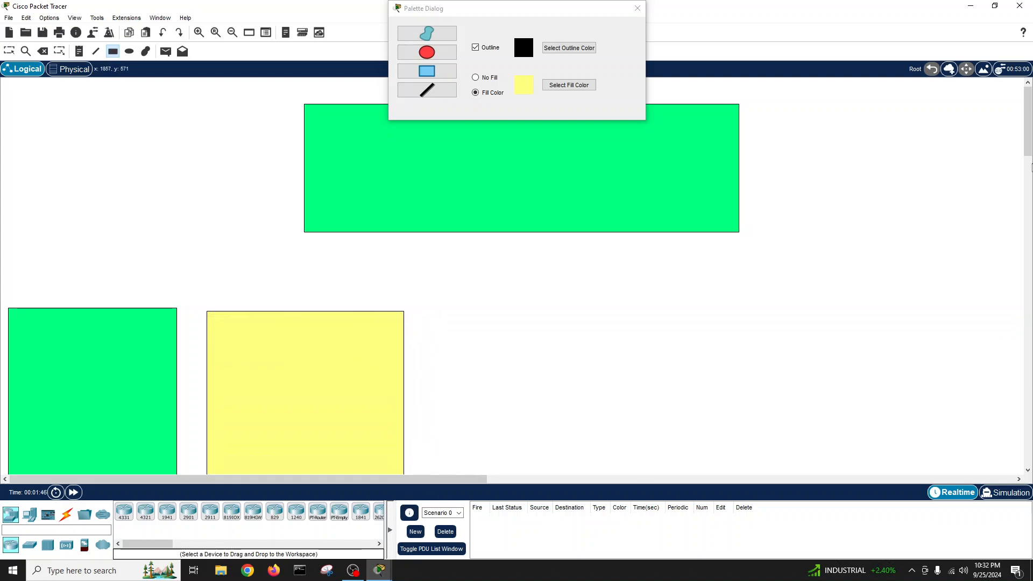
click(637, 8)
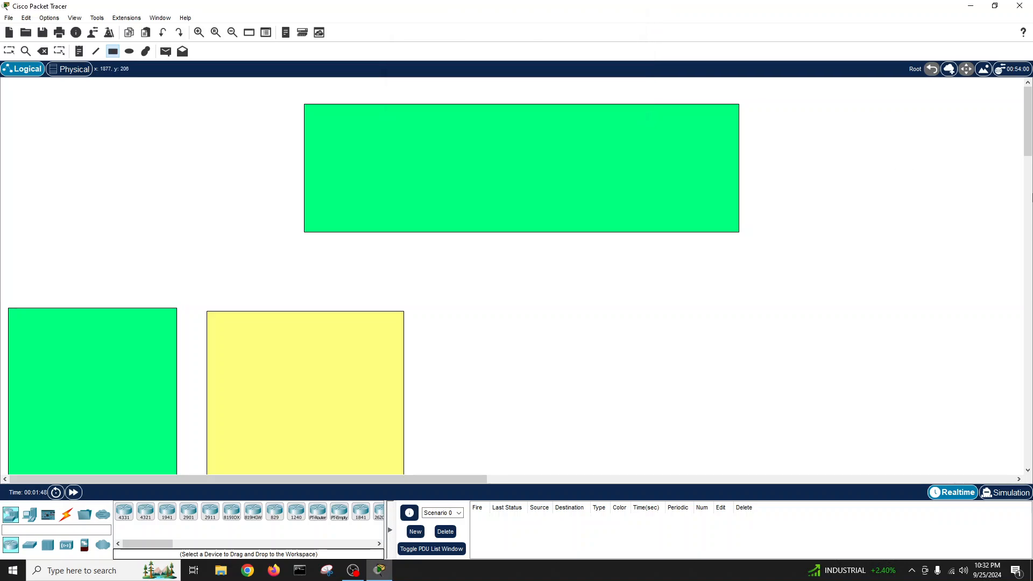
drag(1028, 143, 1028, 164)
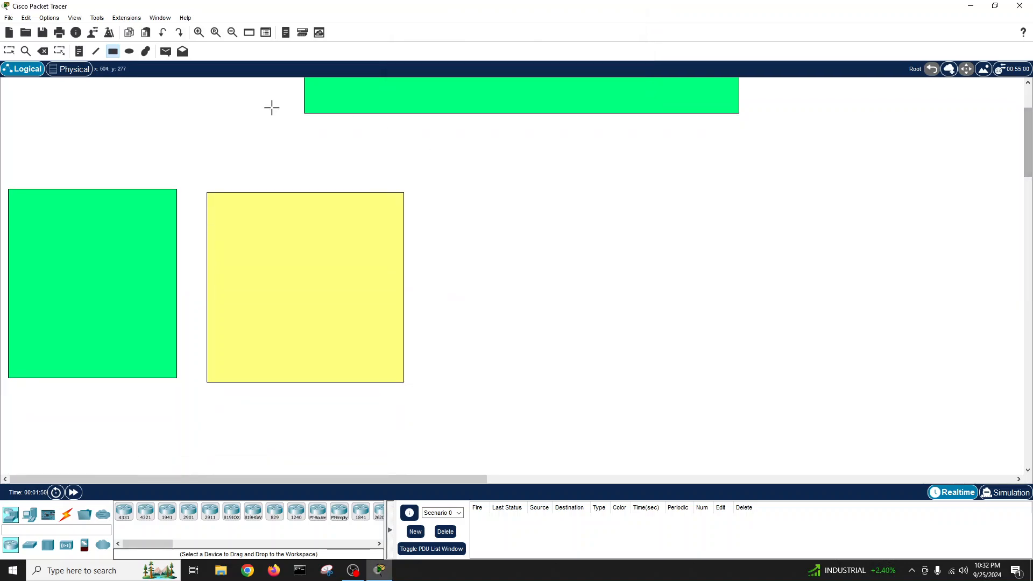
- Draw a peach-filled box to the right of the yellow one
click(113, 52)
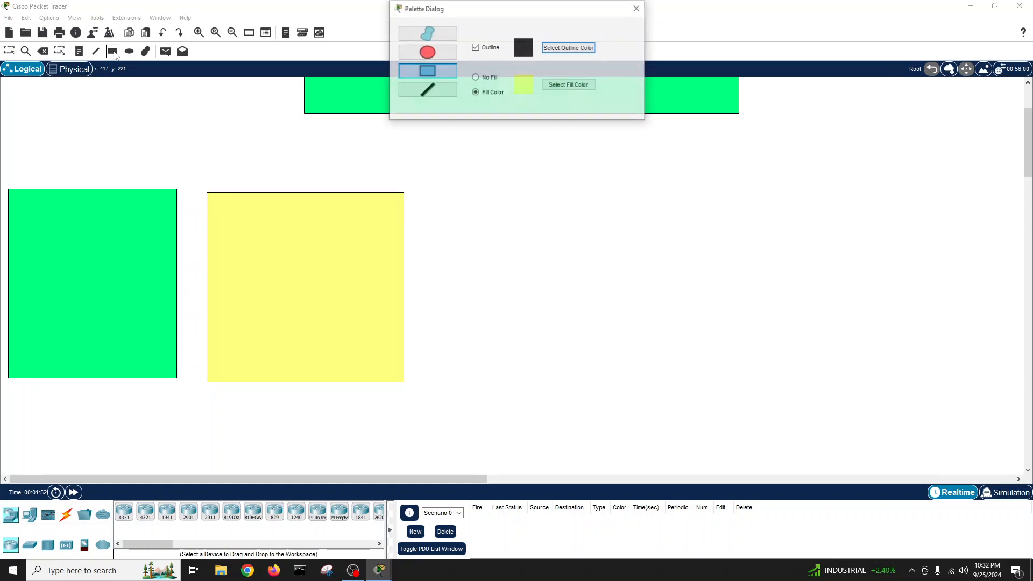
click(560, 86)
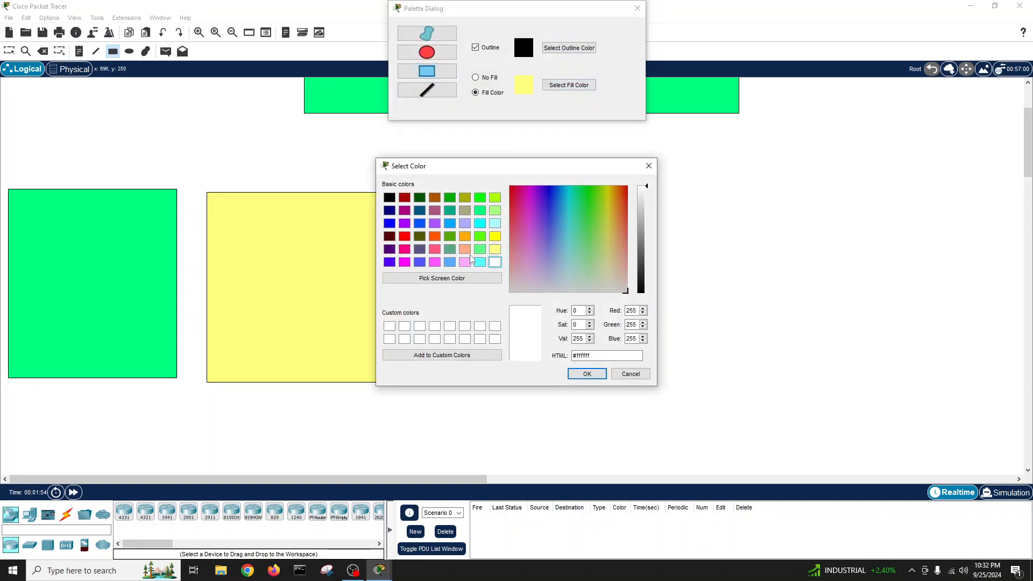
click(468, 251)
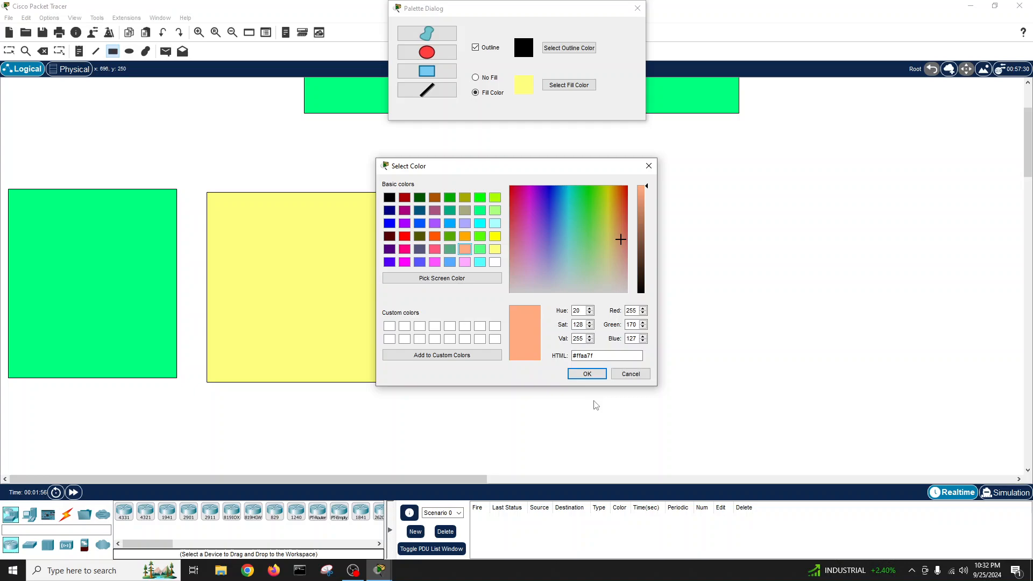
click(587, 373)
drag(485, 195, 664, 385)
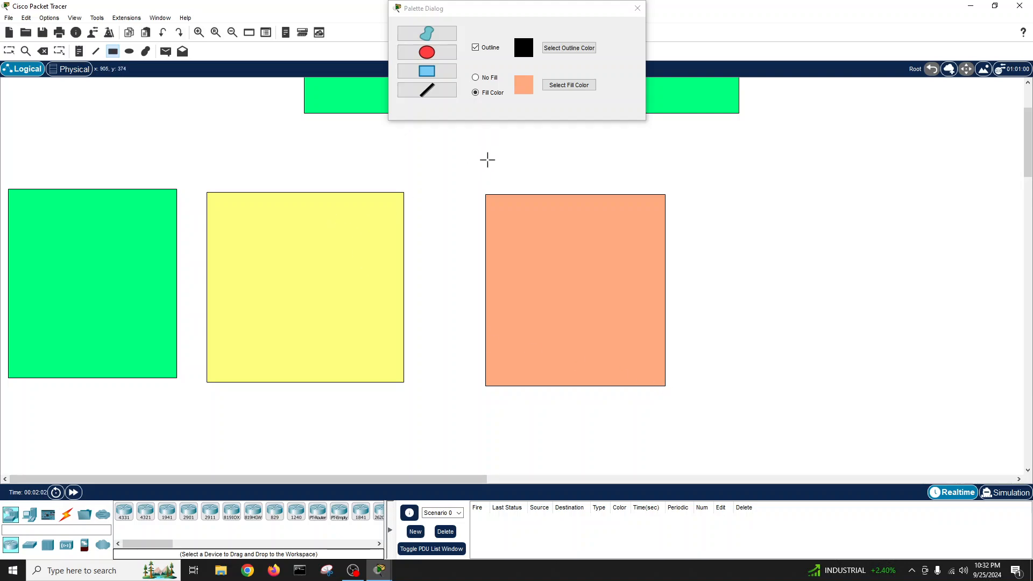
- Draw a pink-filled box to the right of the peach one
click(568, 85)
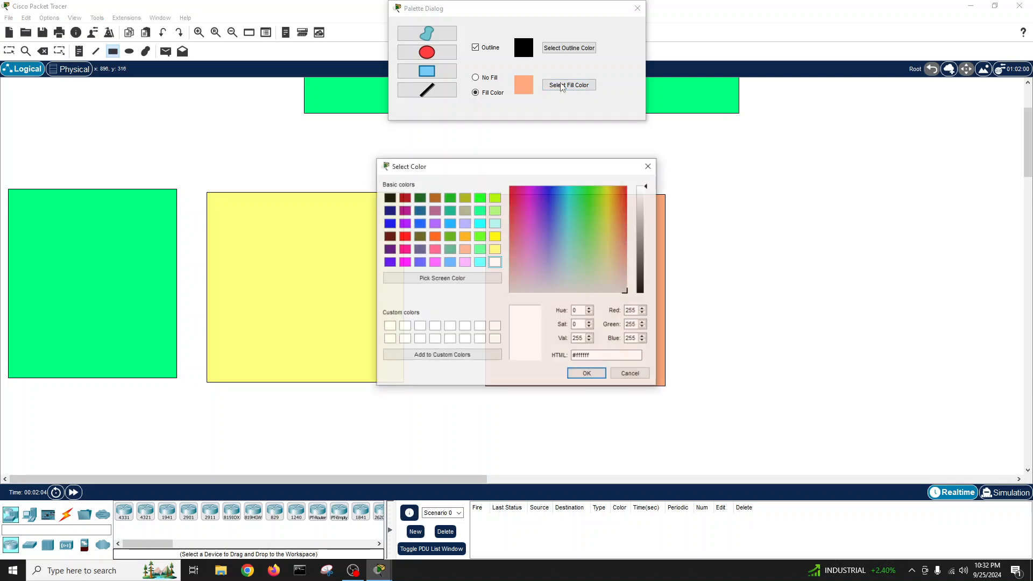
click(435, 249)
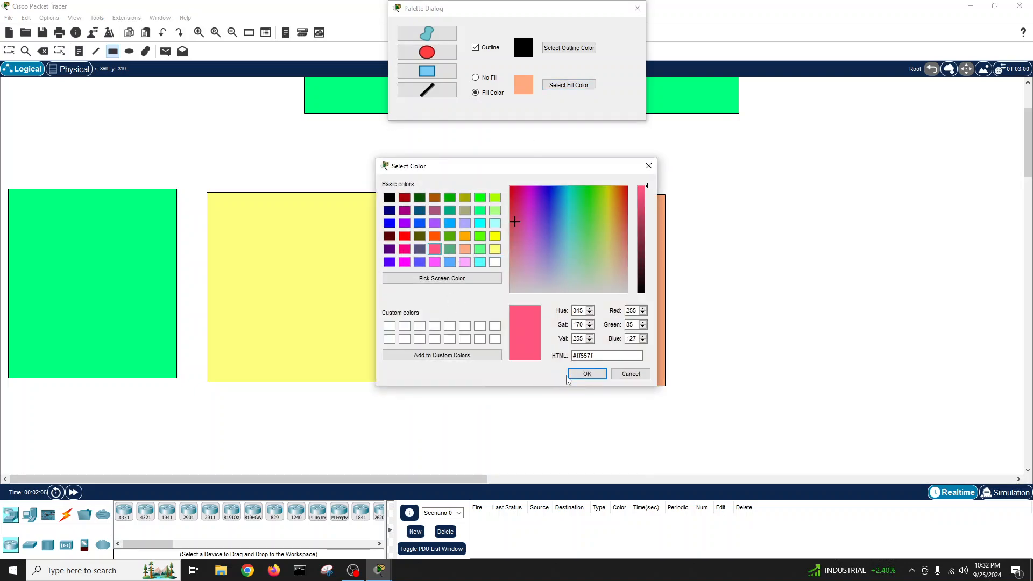
click(587, 374)
drag(738, 198, 921, 385)
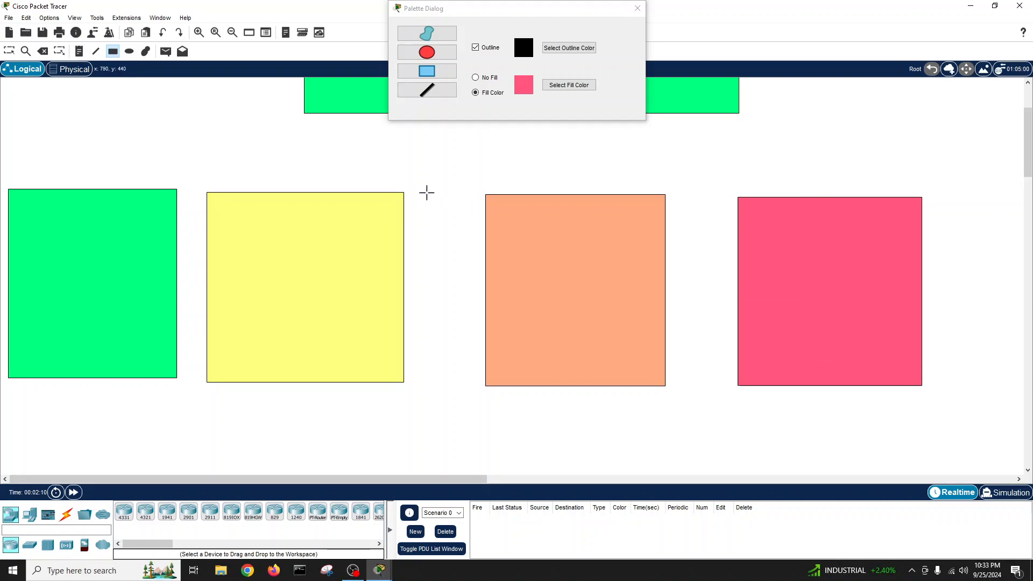
drag(454, 479, 614, 477)
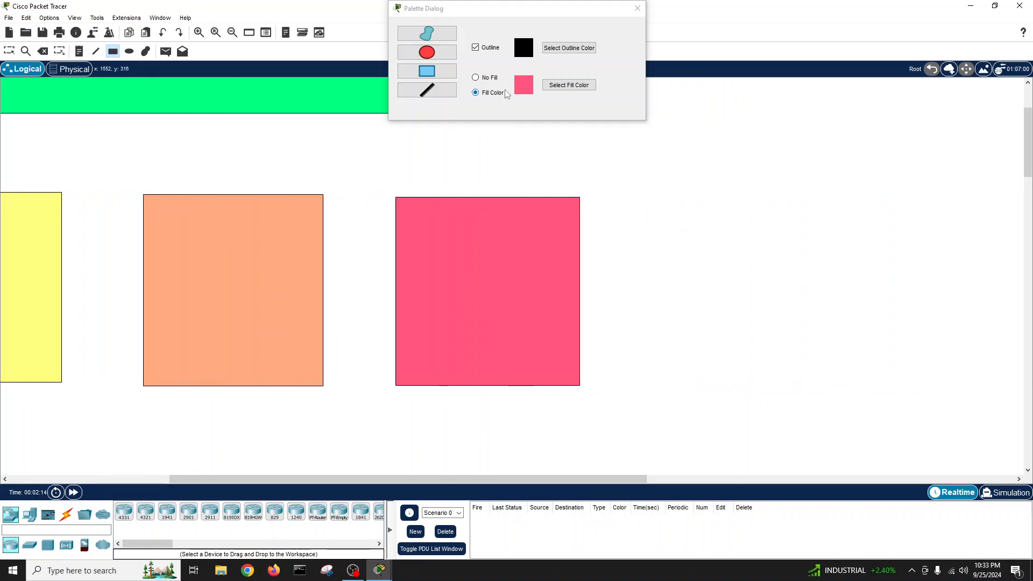
- Draw a cyan-filled box at the right end of the row
click(566, 86)
click(479, 223)
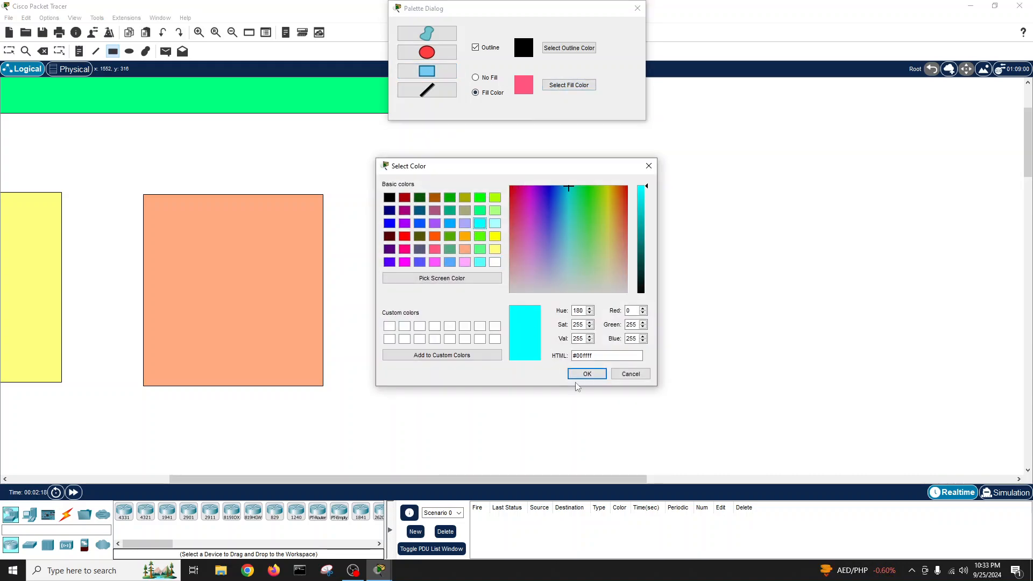
click(586, 373)
drag(652, 196, 819, 378)
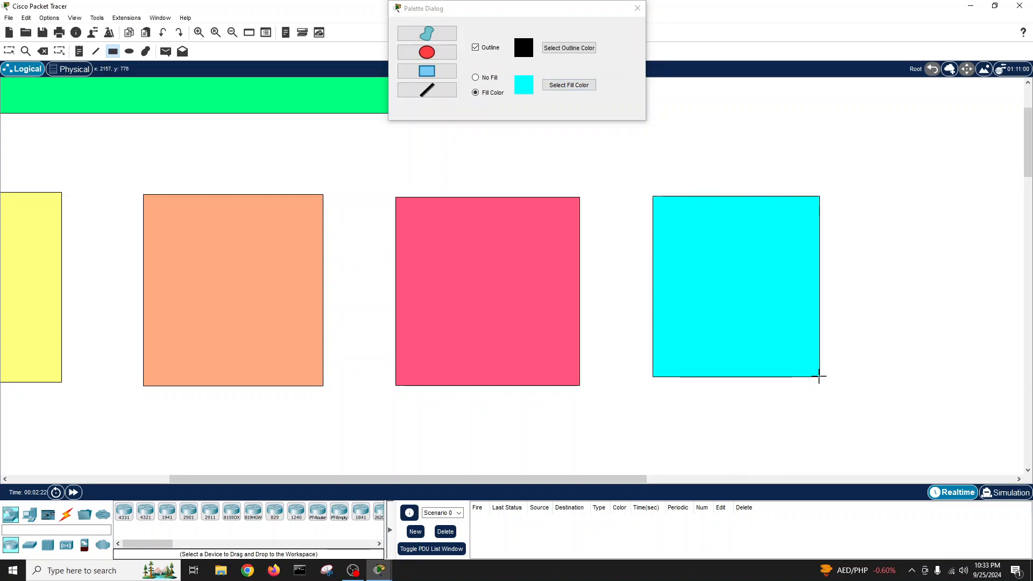
click(640, 10)
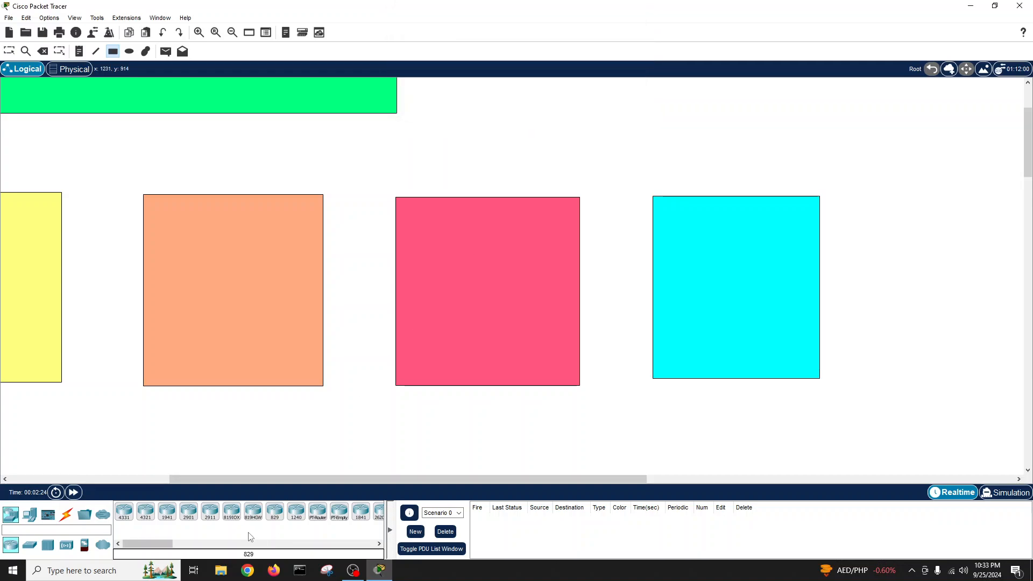
- Scroll back to the top-left of the workspace and leave the Rectangle tool with Esc
scroll(203, 485, left, 5)
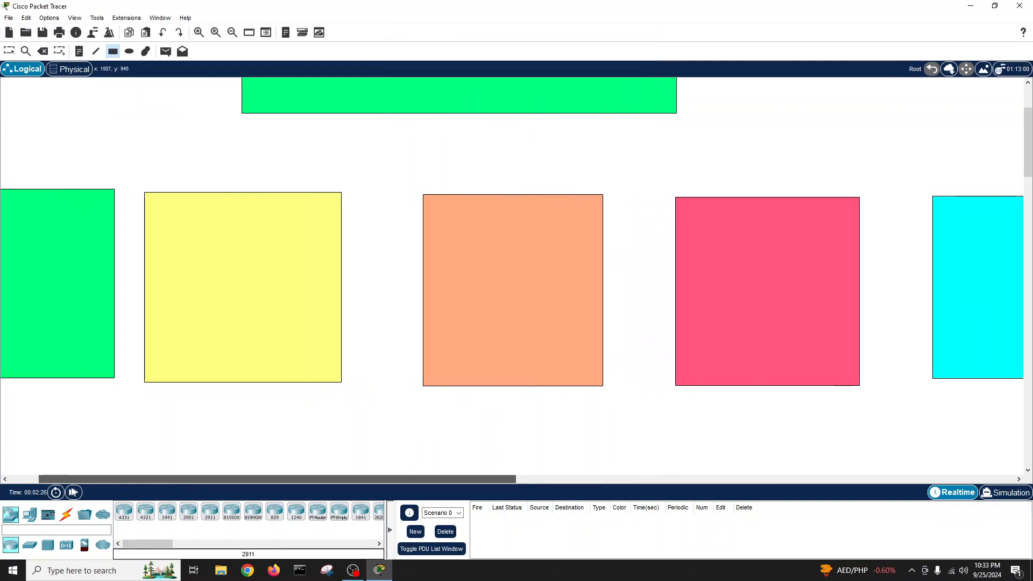
scroll(374, 320, up, 2)
scroll(374, 320, down, 1)
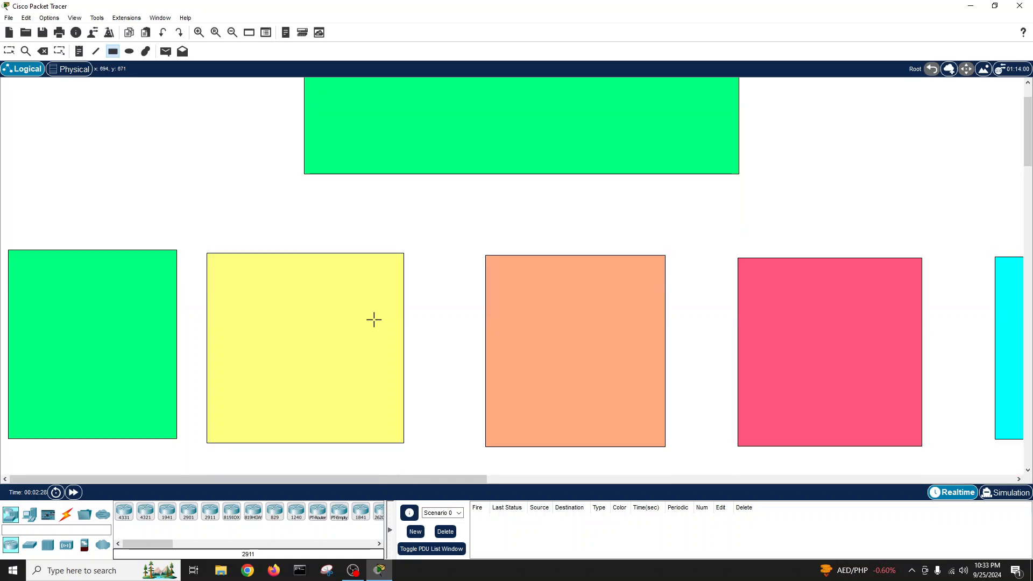
scroll(373, 320, up, 1)
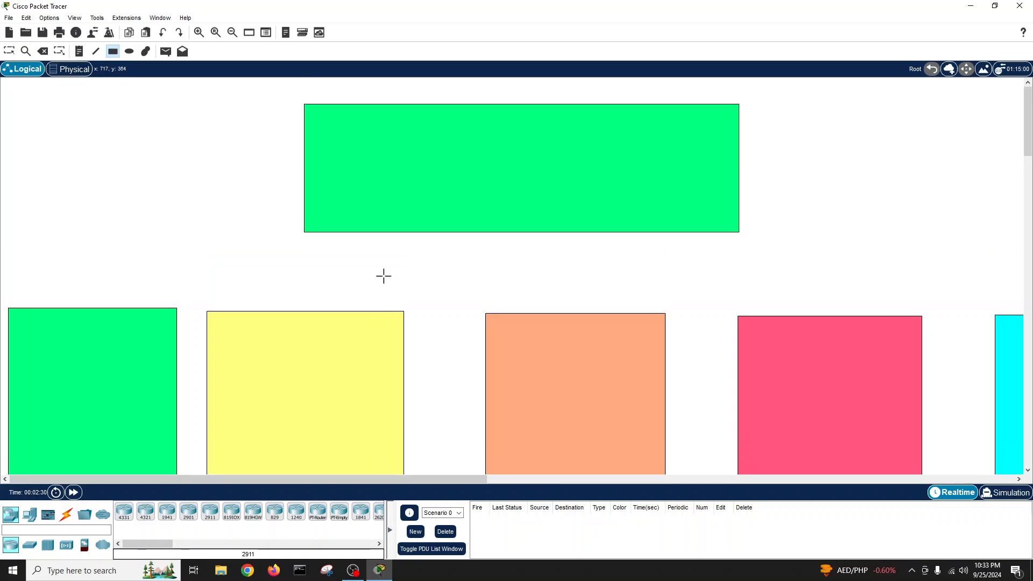
scroll(382, 272, down, 1)
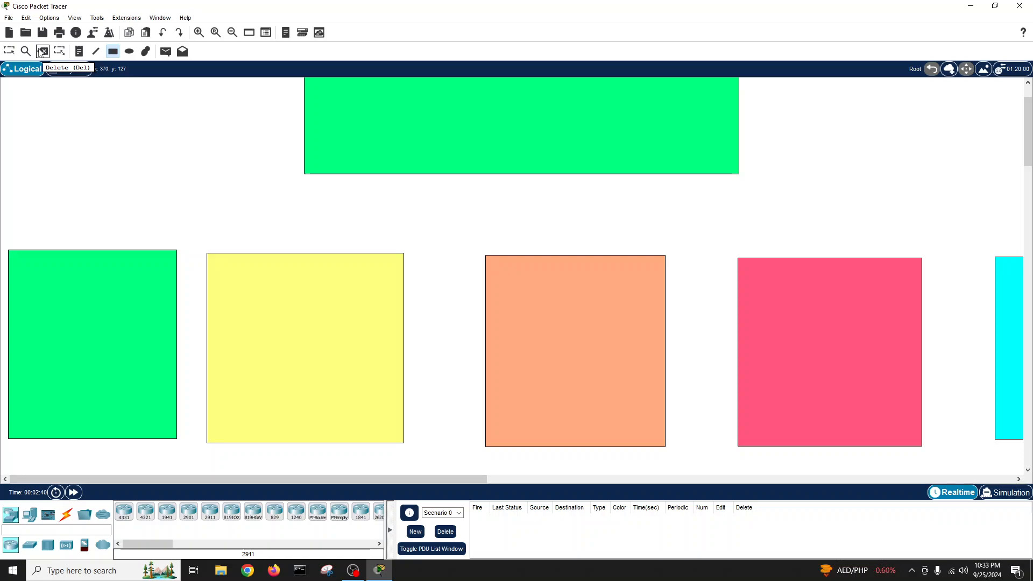
key(Escape)
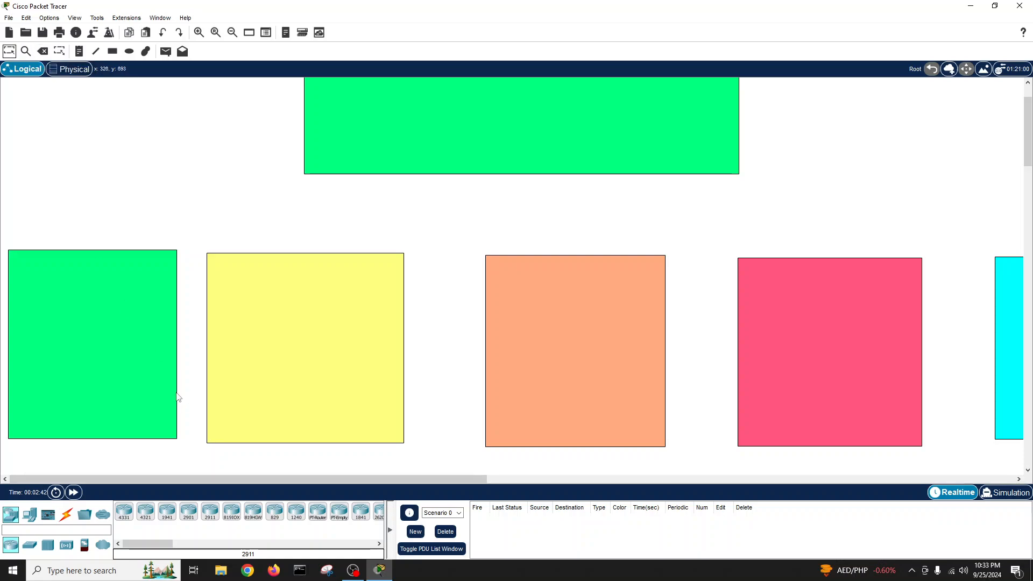
- Place two 3560-24PS multilayer switches in the wide green rectangle, shifting Switch0 slightly right
click(29, 545)
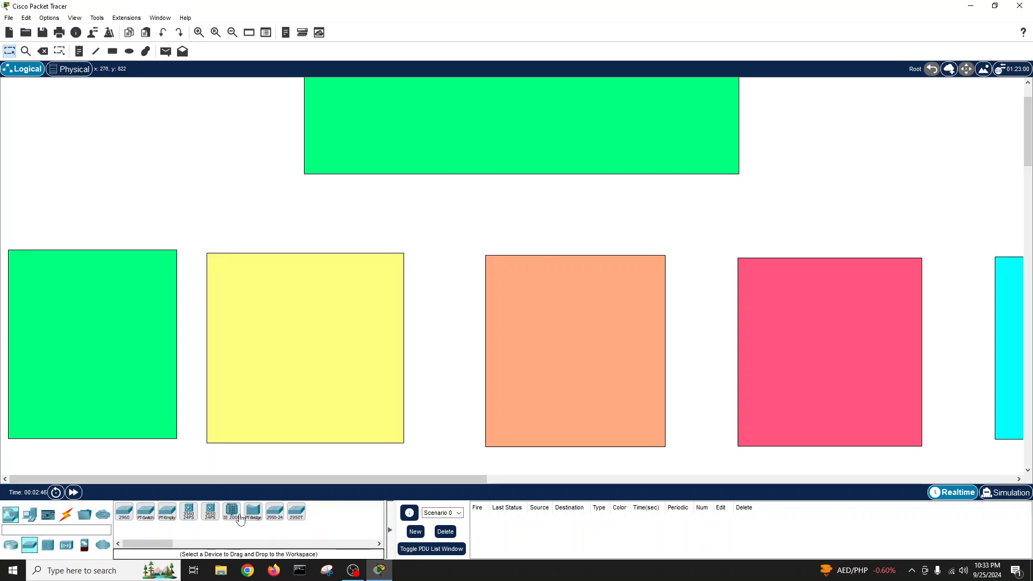
scroll(454, 314, up, 1)
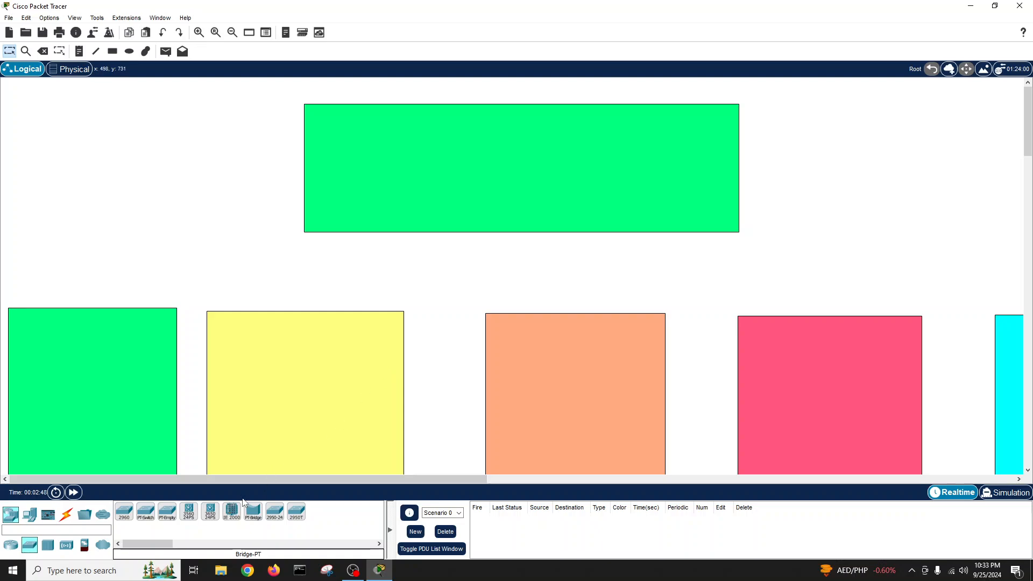
drag(189, 511, 428, 149)
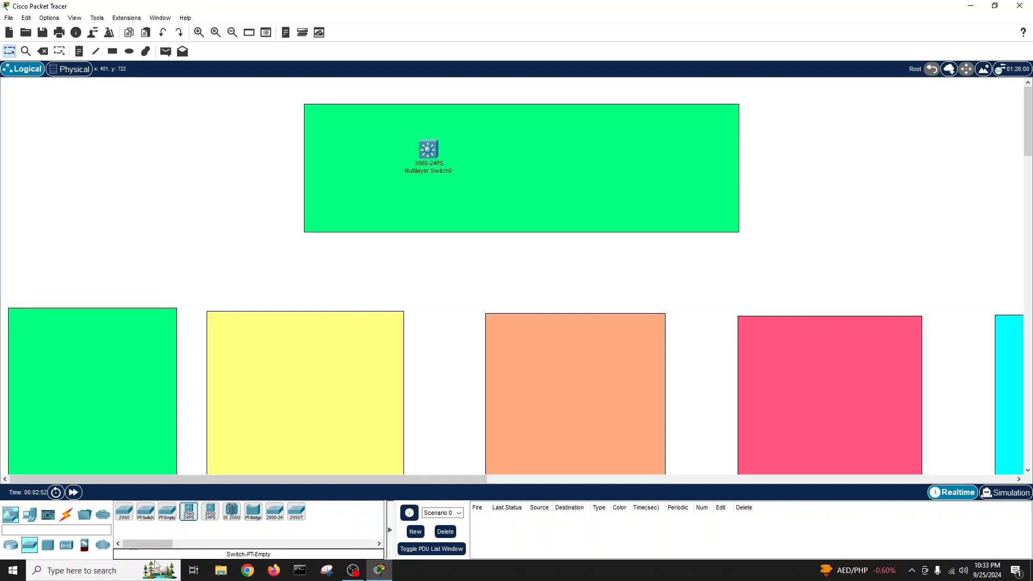
drag(189, 511, 557, 156)
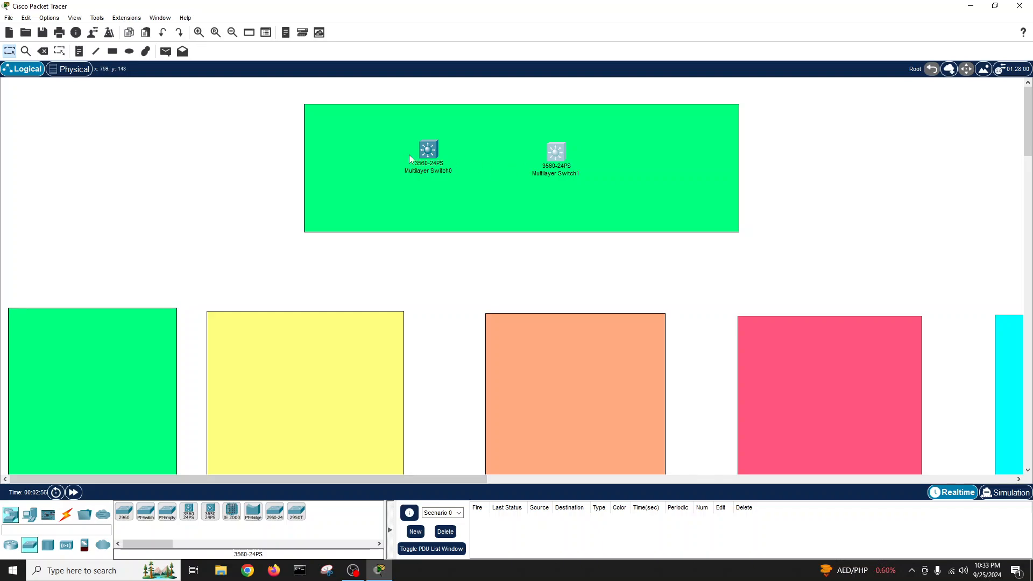
drag(432, 156, 444, 157)
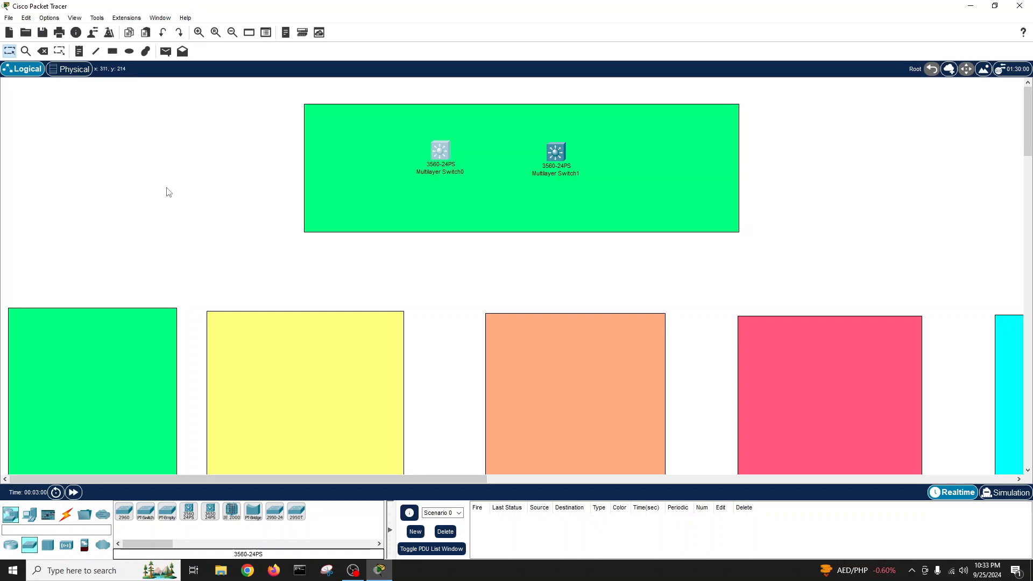
- Add a 'VSS' note and move it between the two core switches
click(80, 51)
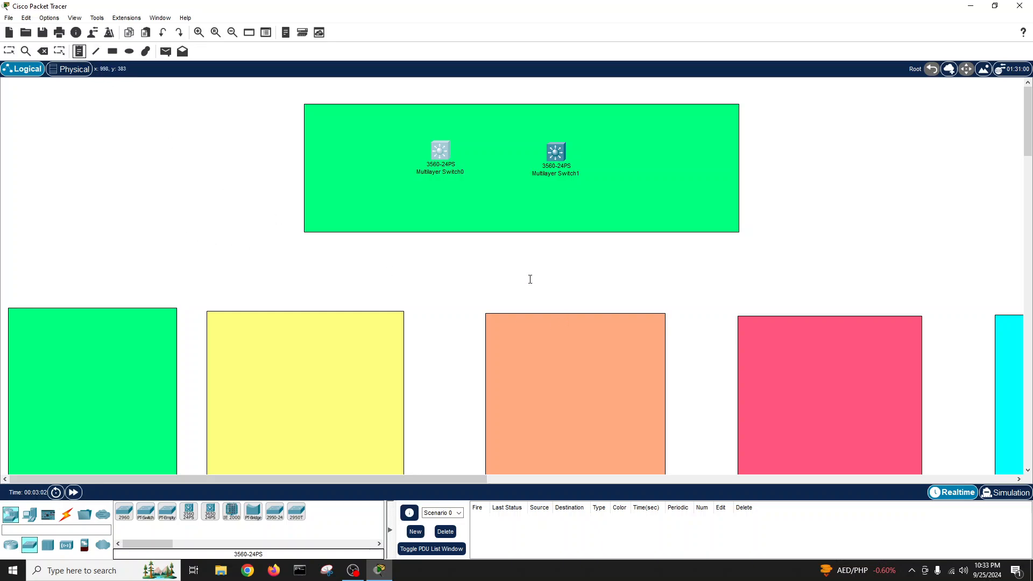
click(479, 257)
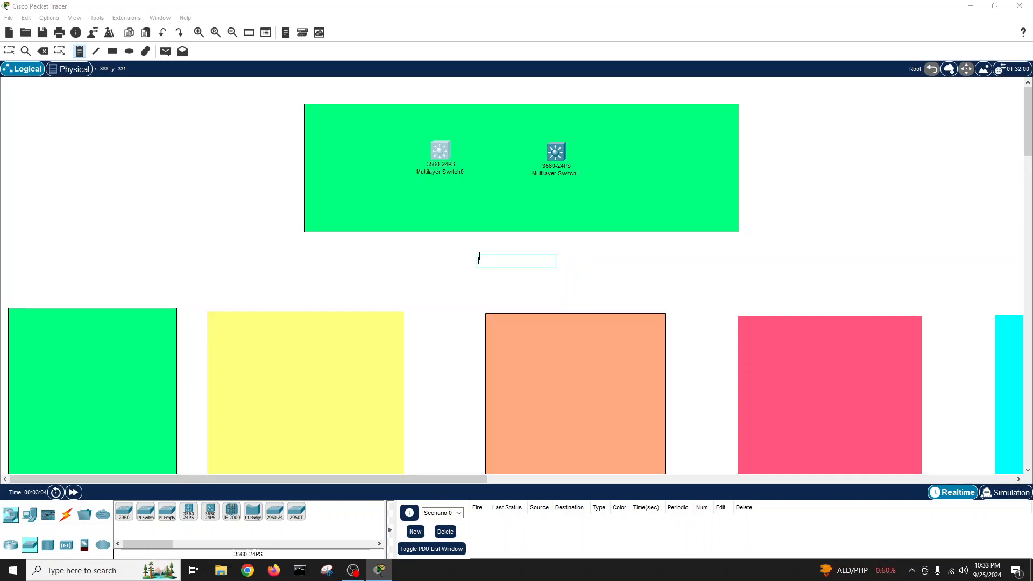
text(VSS)
click(450, 271)
click(10, 50)
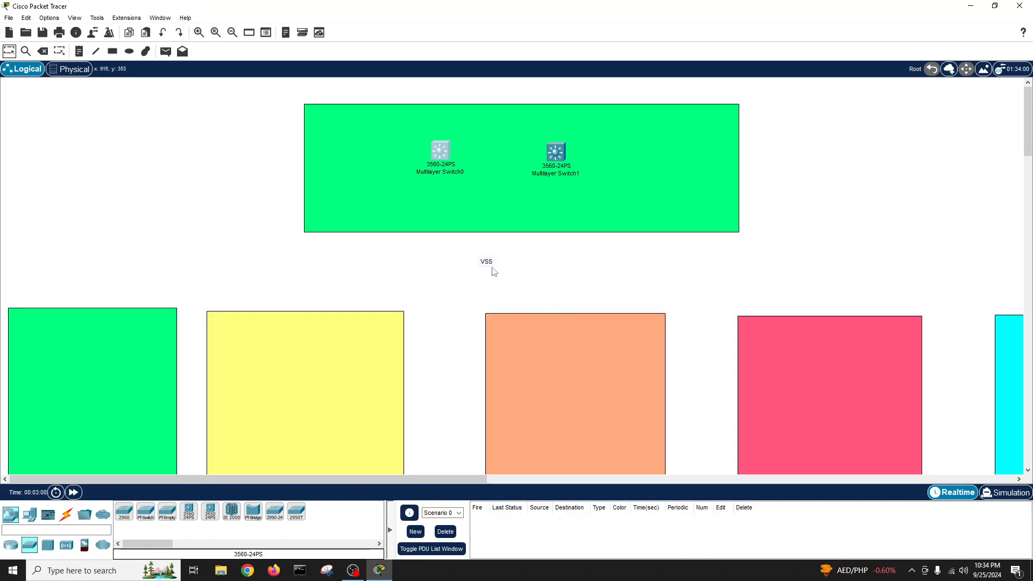
drag(487, 264, 495, 153)
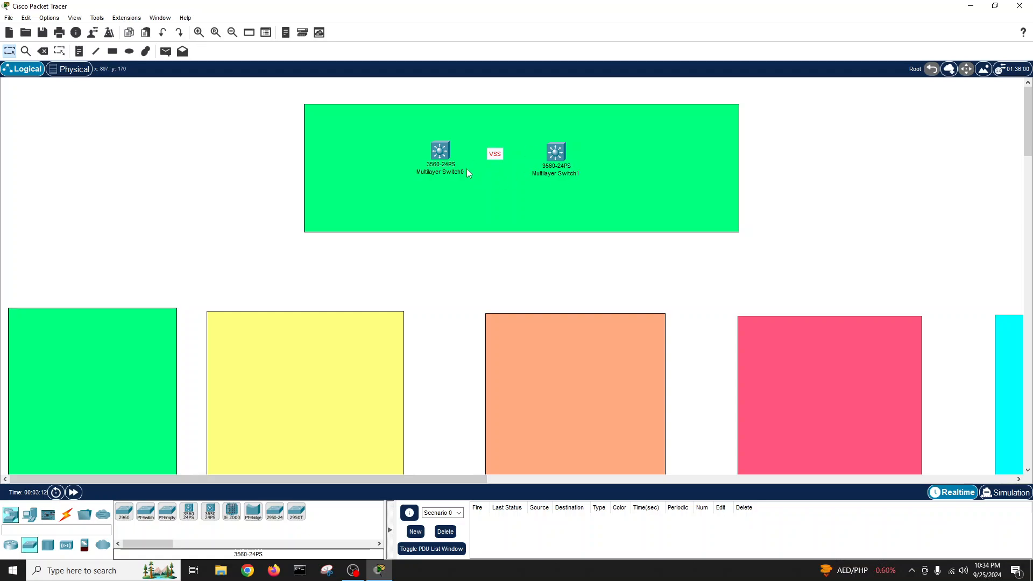
- Draw a white-filled rectangle framing both core switches and the VSS label
click(112, 51)
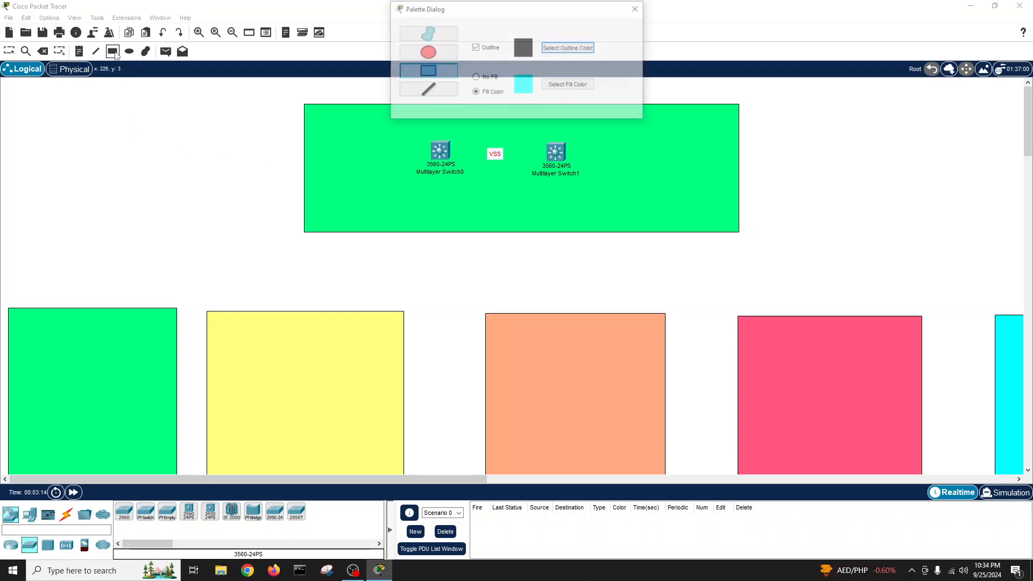
click(568, 85)
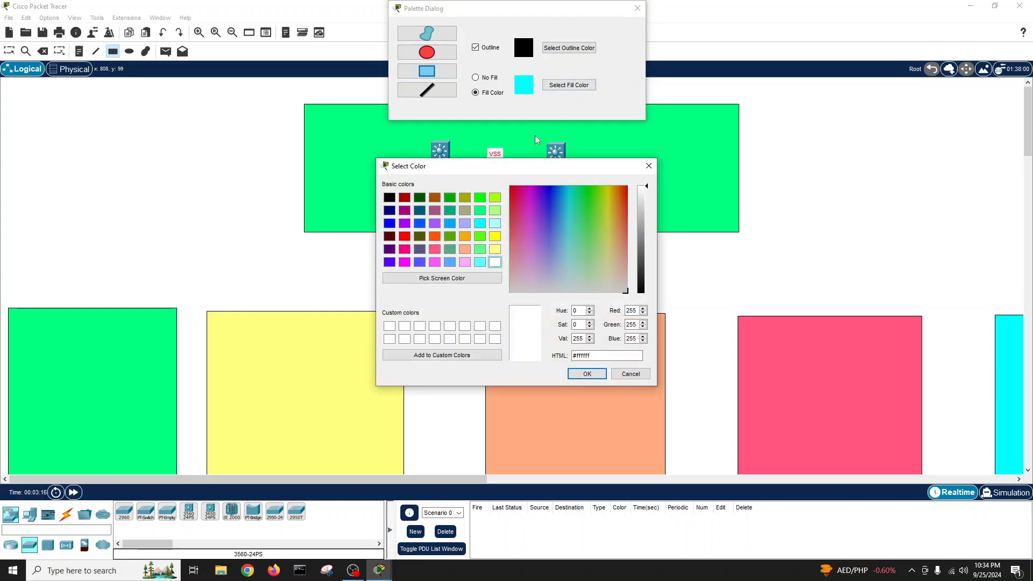
click(587, 373)
drag(406, 130, 592, 185)
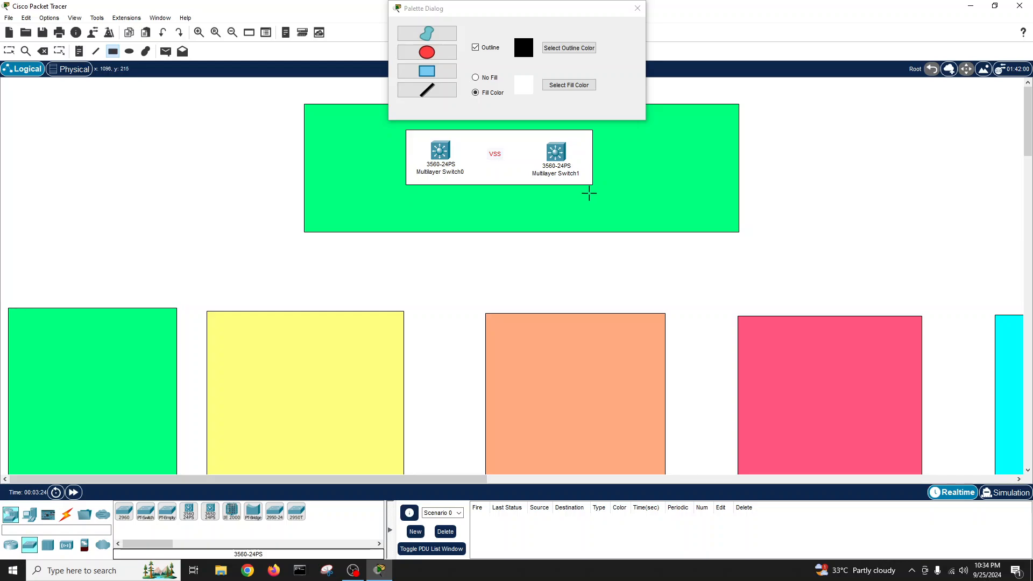
click(637, 8)
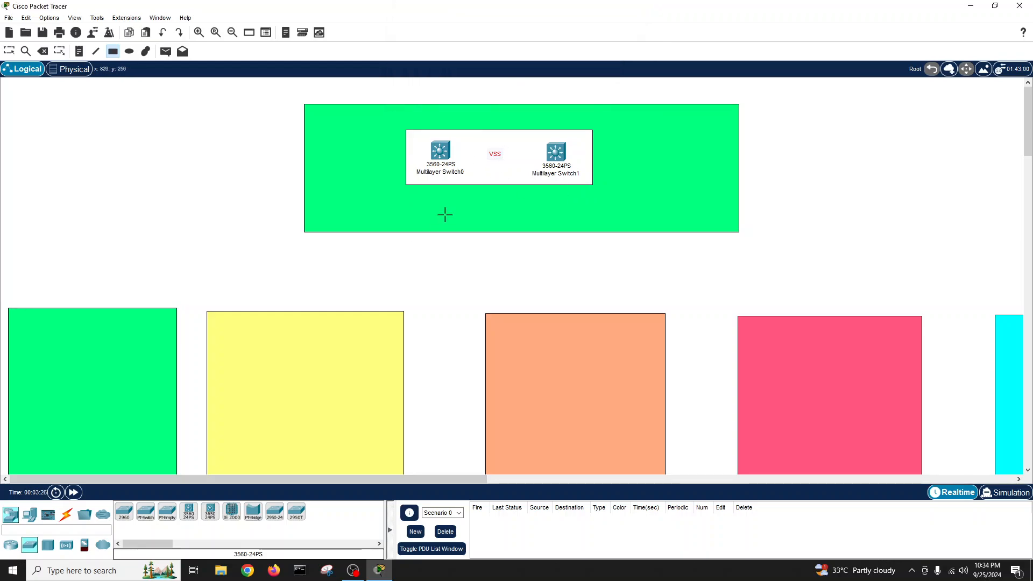
click(18, 55)
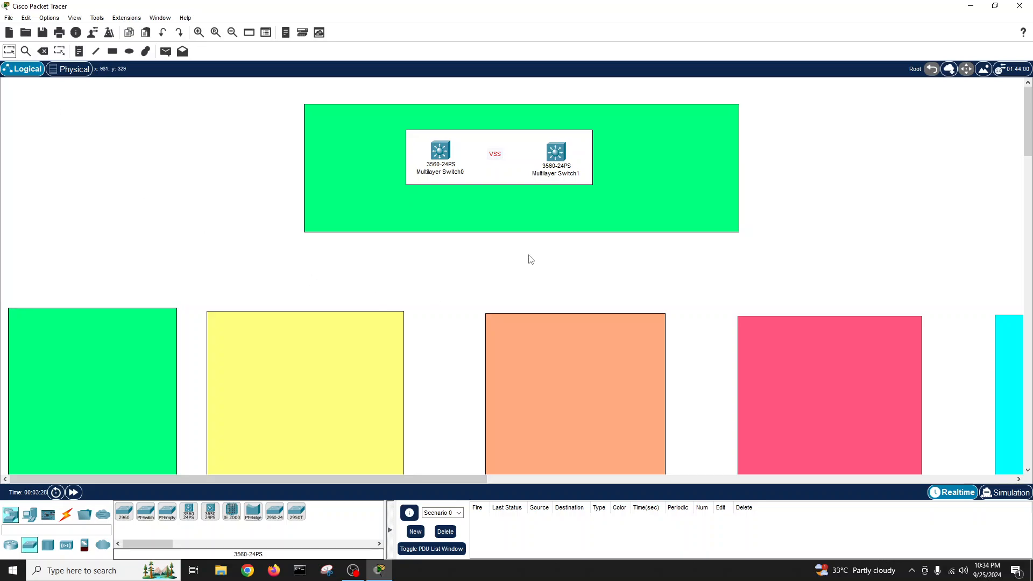
- Drop a 3560-24PS switch into each of the green, yellow, peach, pink and cyan zones
click(188, 512)
click(84, 328)
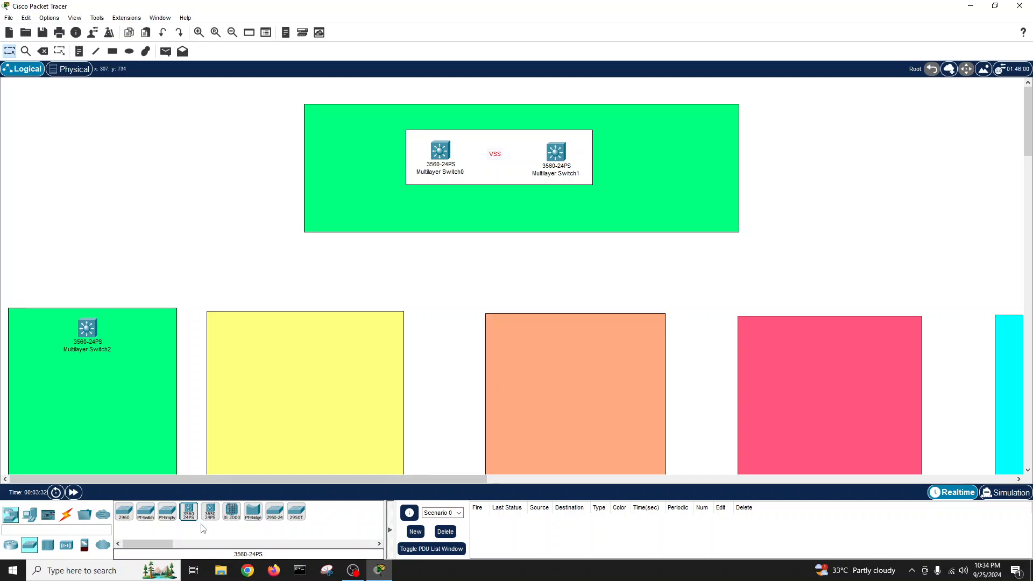
click(296, 336)
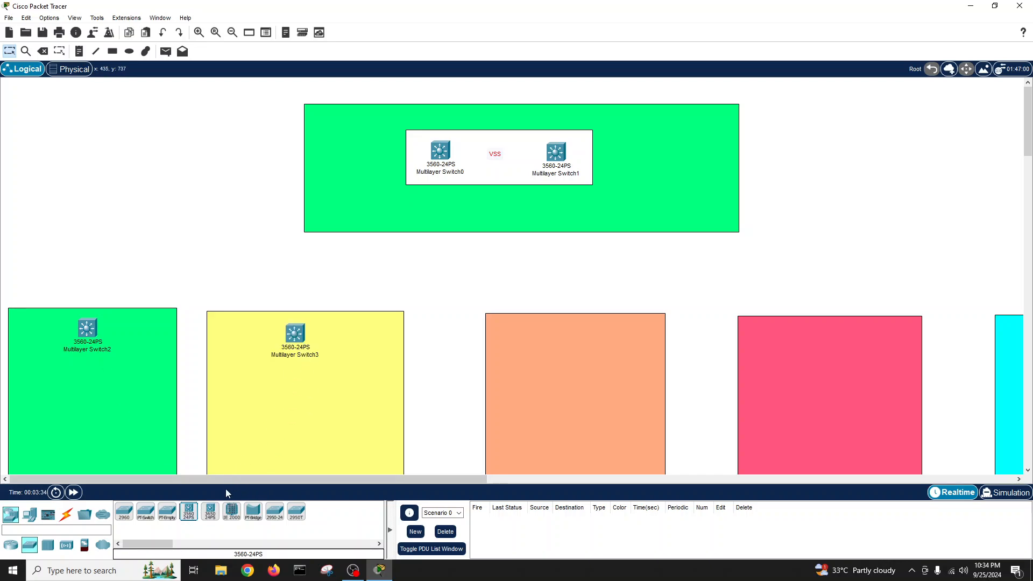
click(189, 512)
click(568, 336)
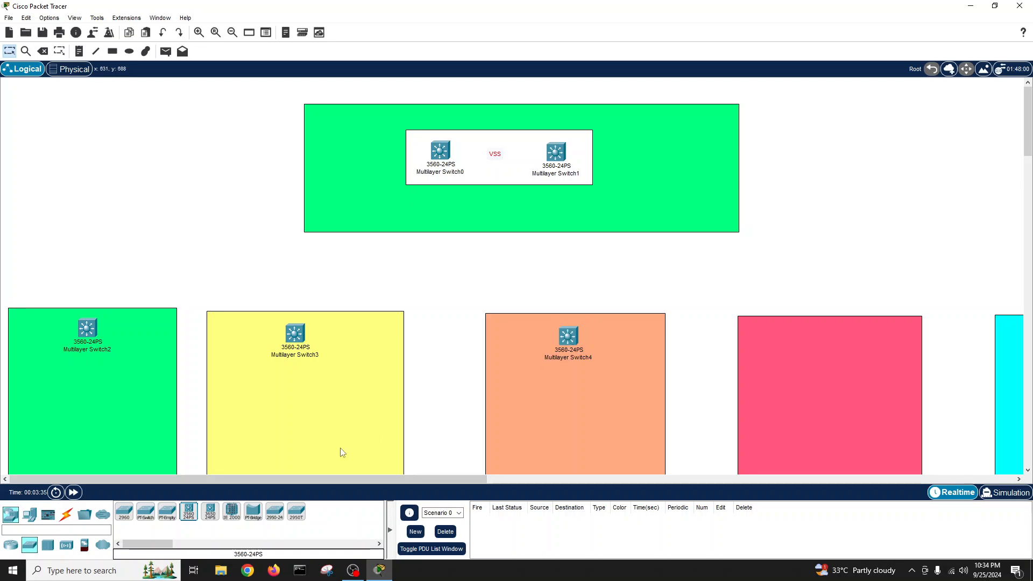
click(188, 512)
click(819, 336)
drag(262, 479, 382, 499)
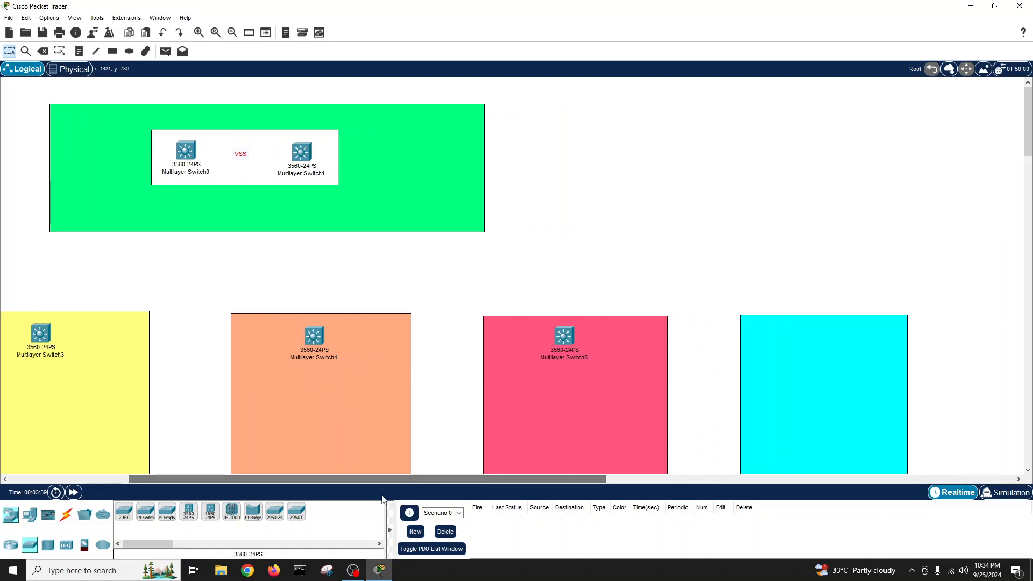
click(189, 512)
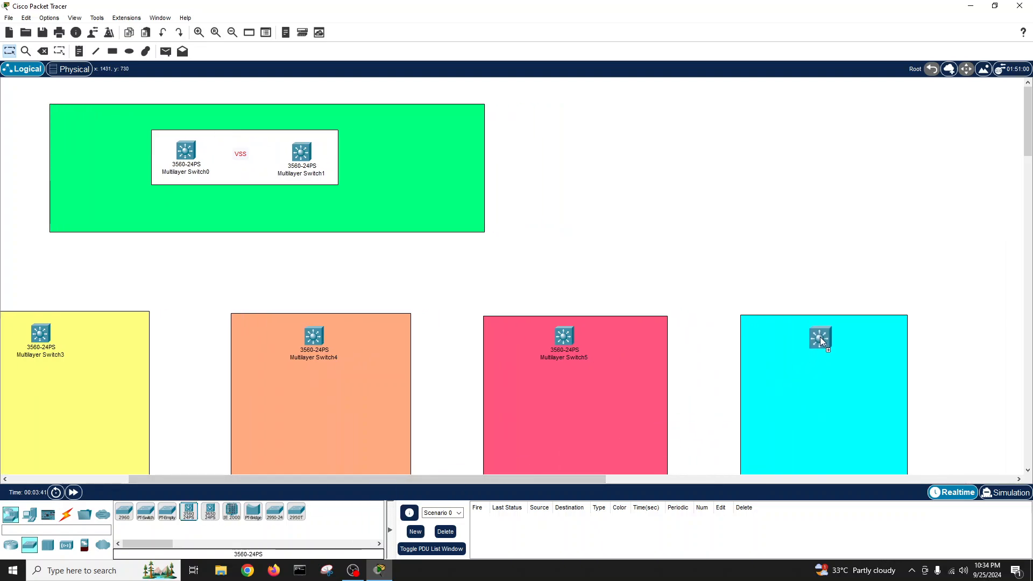
click(821, 339)
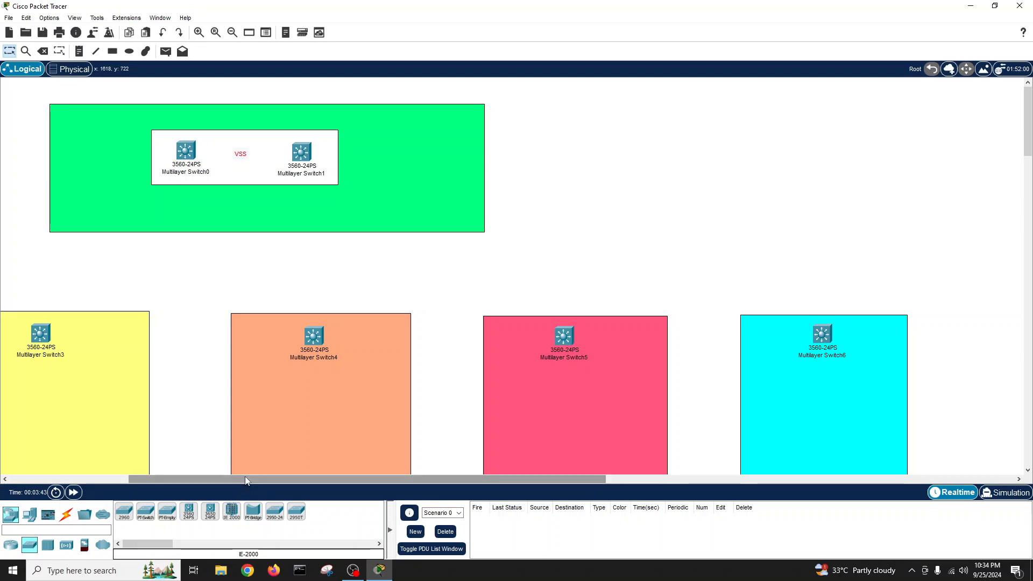
drag(244, 478, 125, 479)
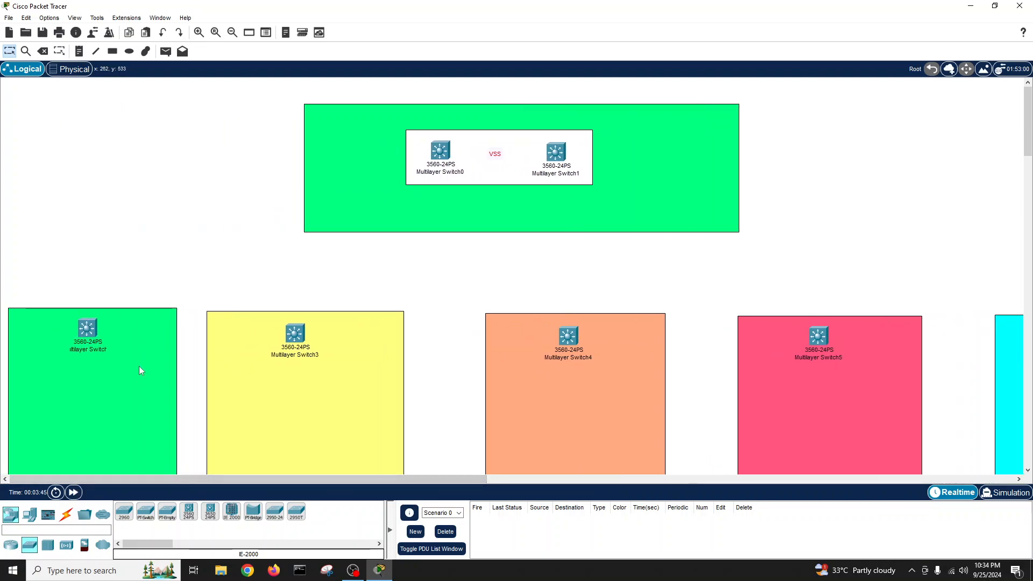
click(66, 514)
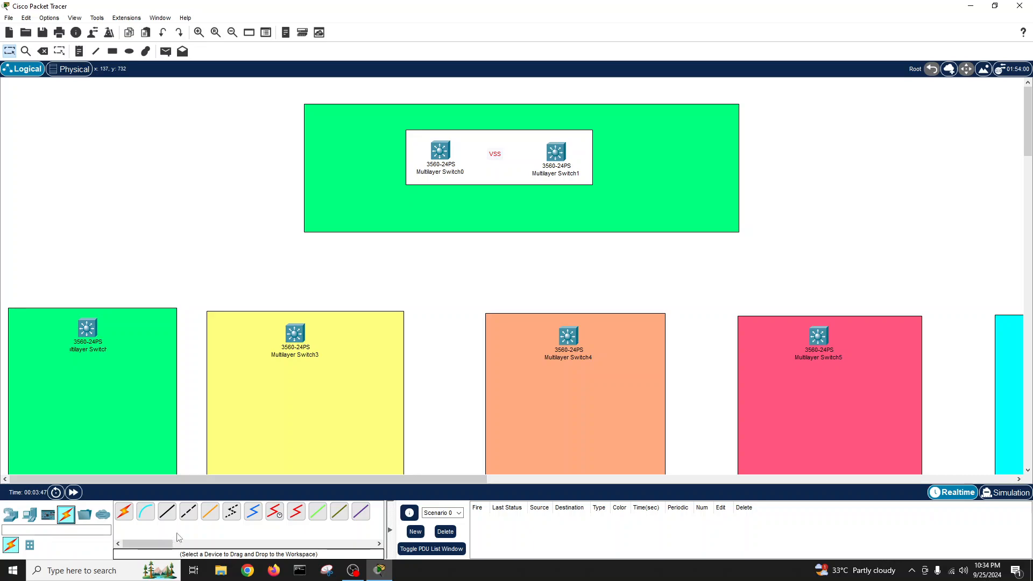
- Cable Switch2 Gig0/1 to Switch0 Gig0/1 with copper cross-over
click(188, 511)
click(88, 330)
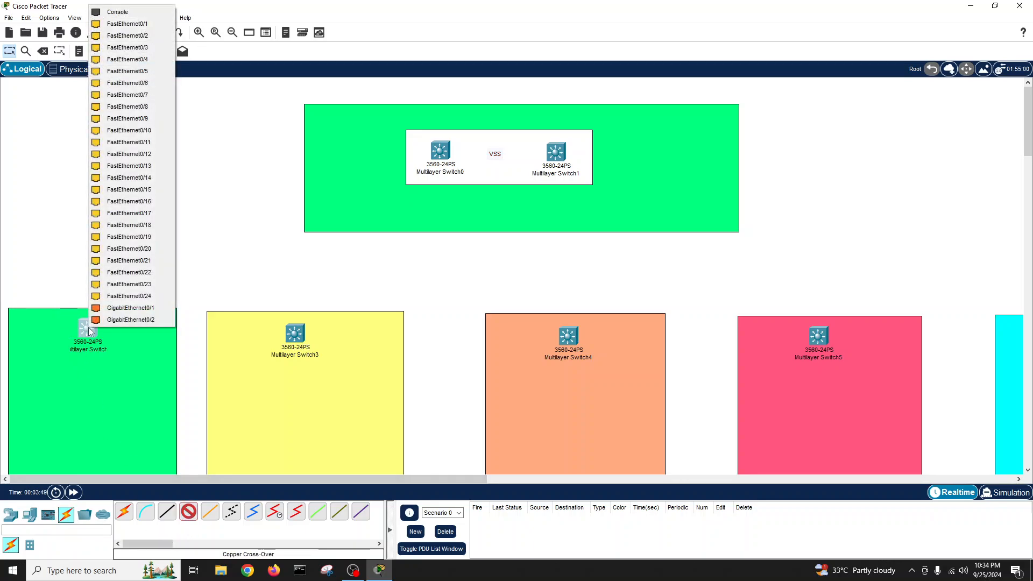
click(110, 320)
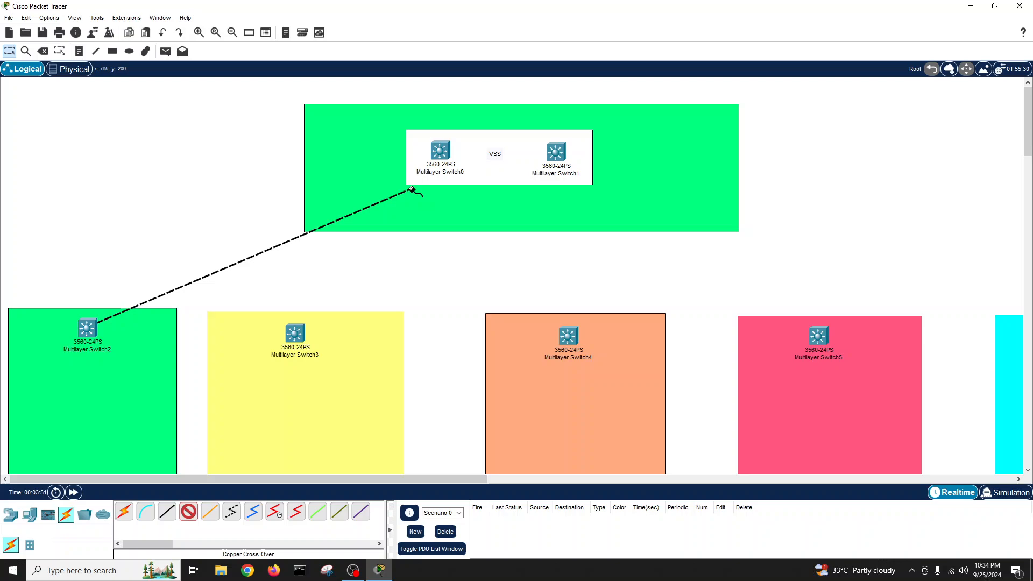
click(446, 154)
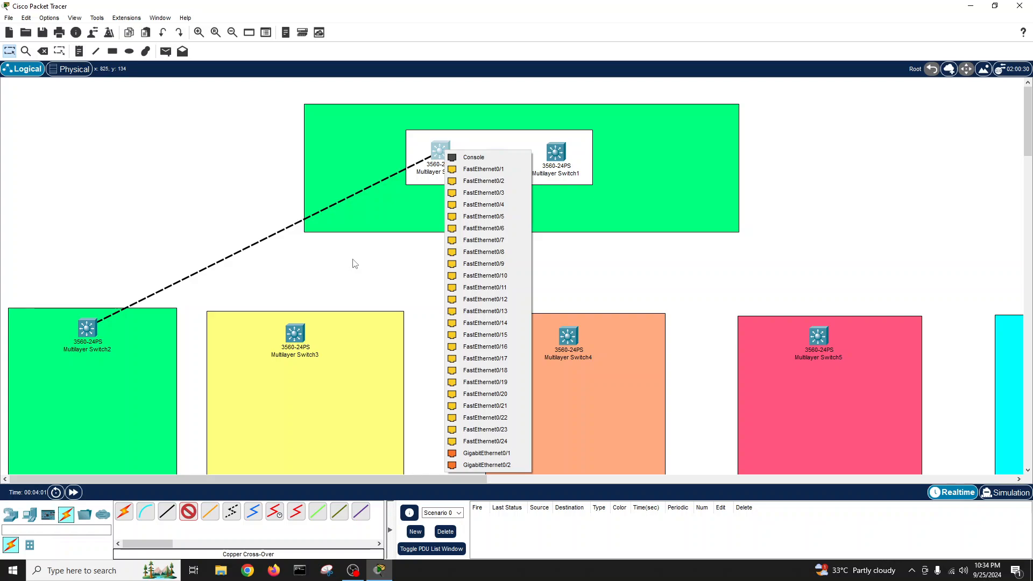
click(484, 453)
- Remove the mistaken extra cable from Switch2 to Switch0 Gig0/2
click(188, 511)
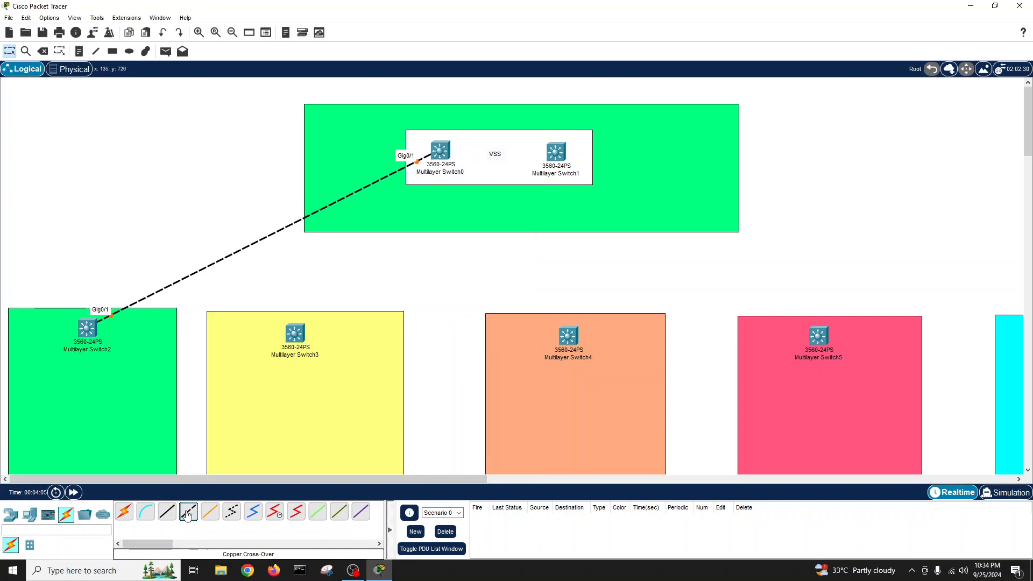
click(90, 328)
click(105, 320)
click(442, 152)
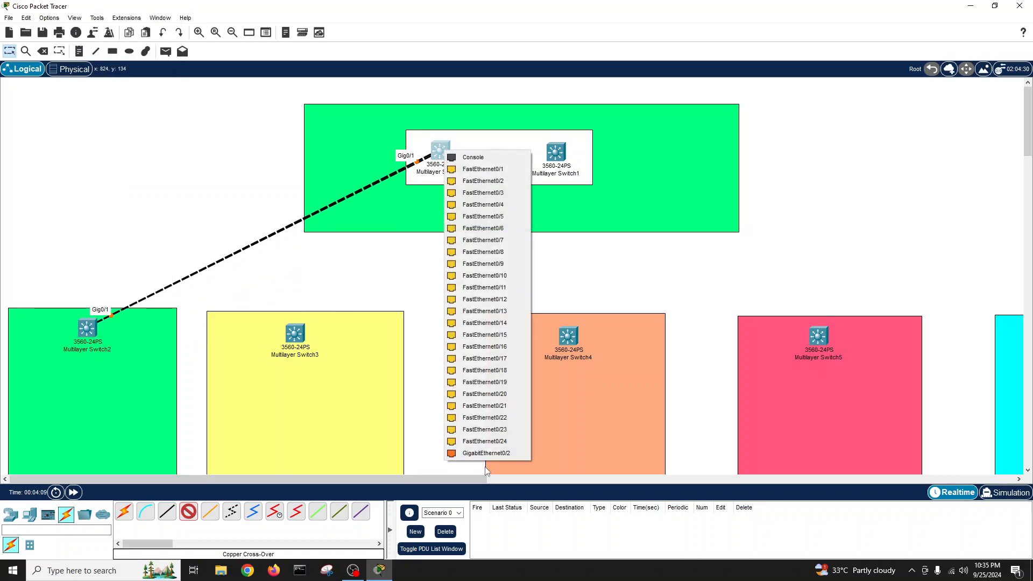
click(486, 452)
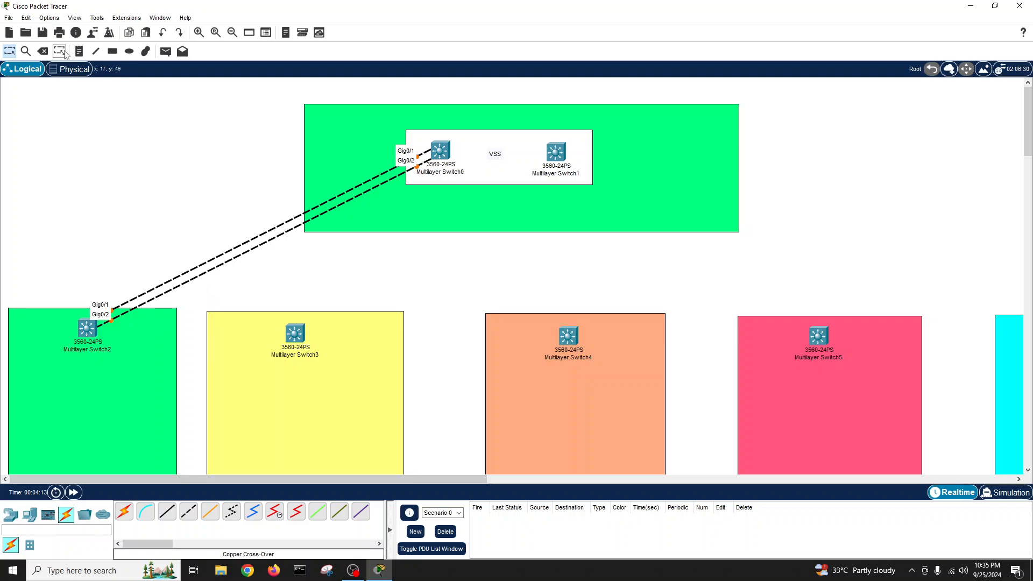
click(42, 51)
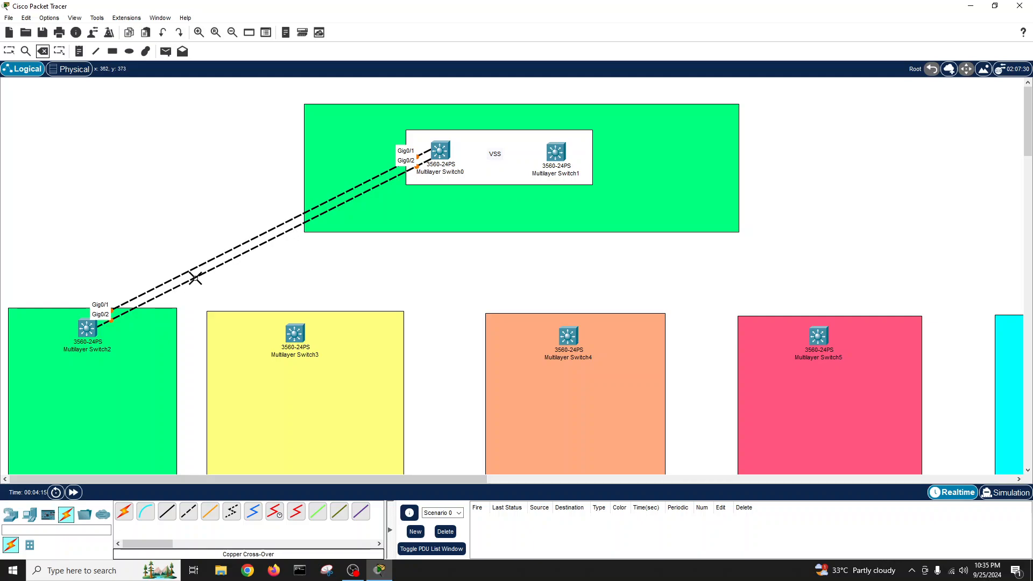
click(194, 278)
- Cable Switch2 Gig0/2 to Switch1 Gig0/1 with copper cross-over
click(188, 511)
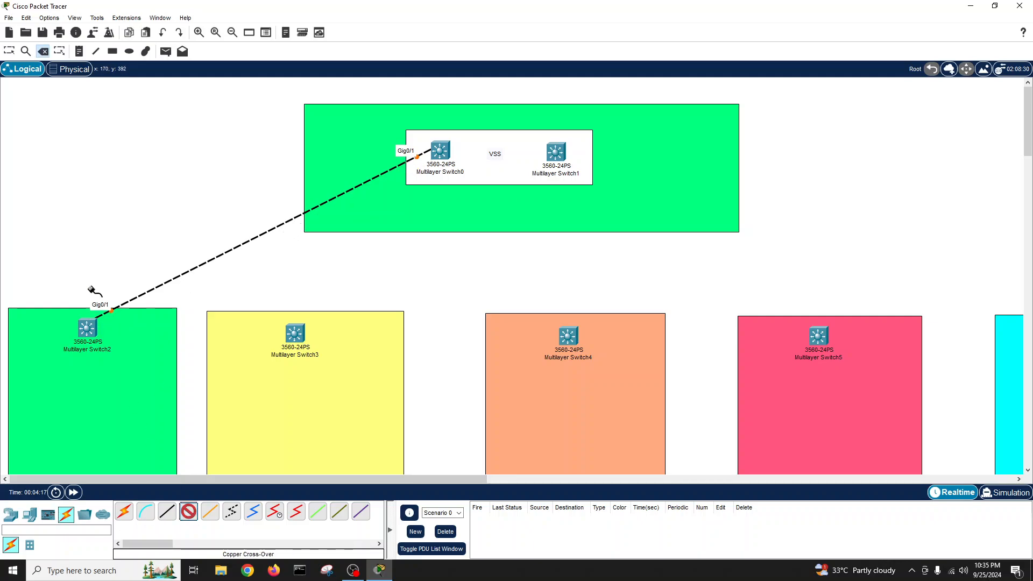
click(87, 327)
click(131, 327)
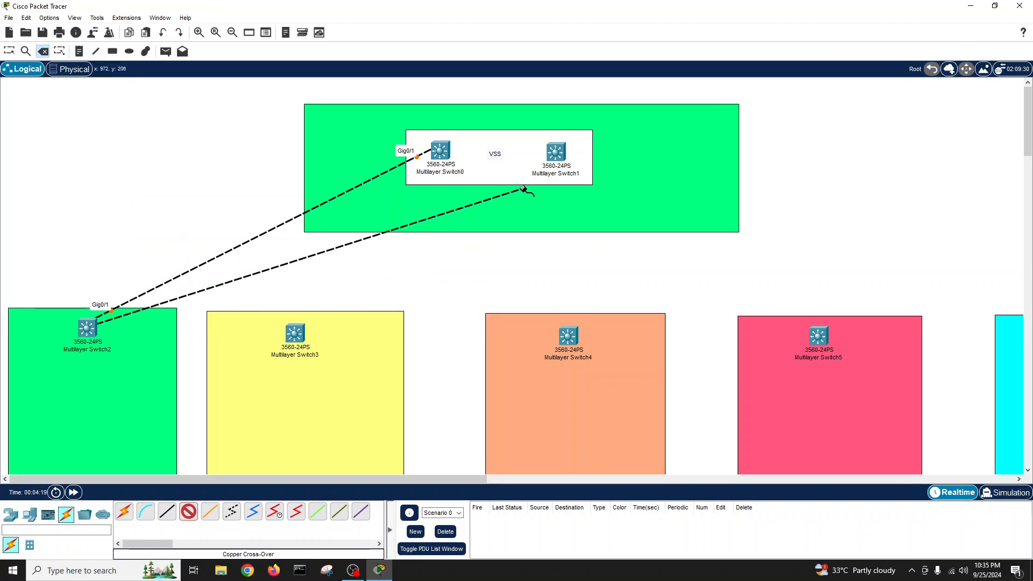
click(556, 155)
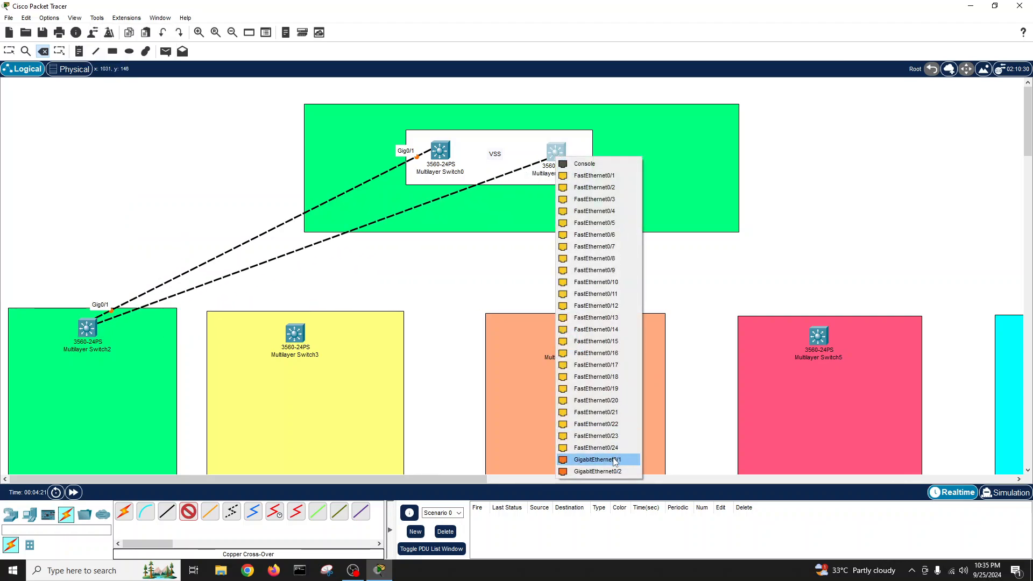
click(597, 460)
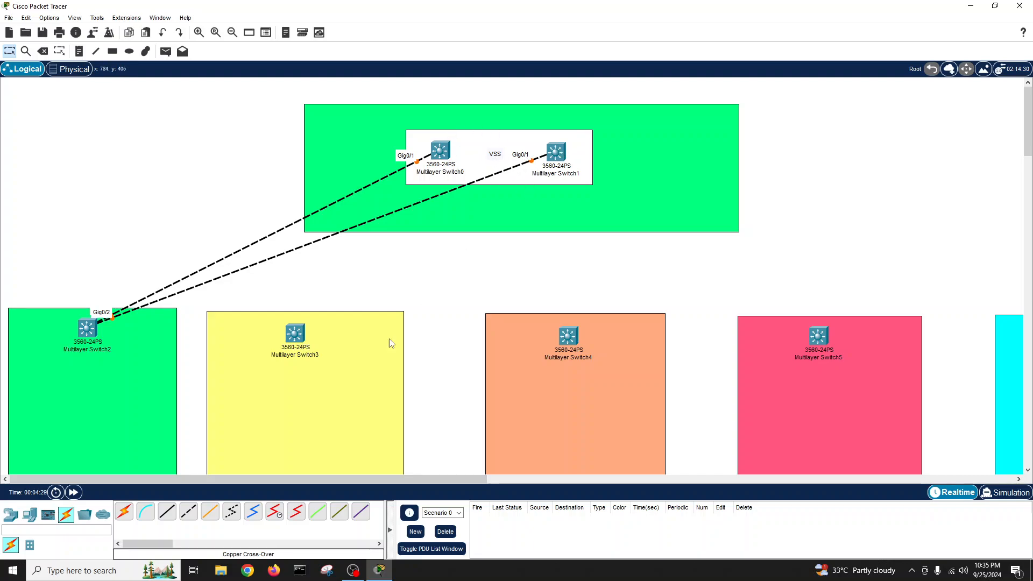
click(188, 511)
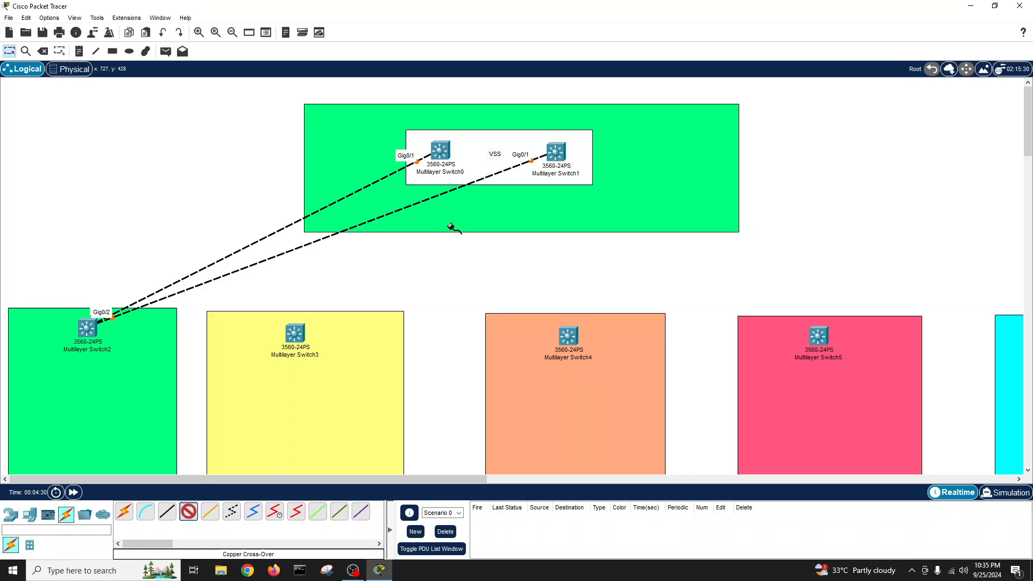
- Link Switch0 Fa0/1 and Fa0/2 to Switch1 Fa0/1 and Fa0/2 with cross-over copper
click(445, 152)
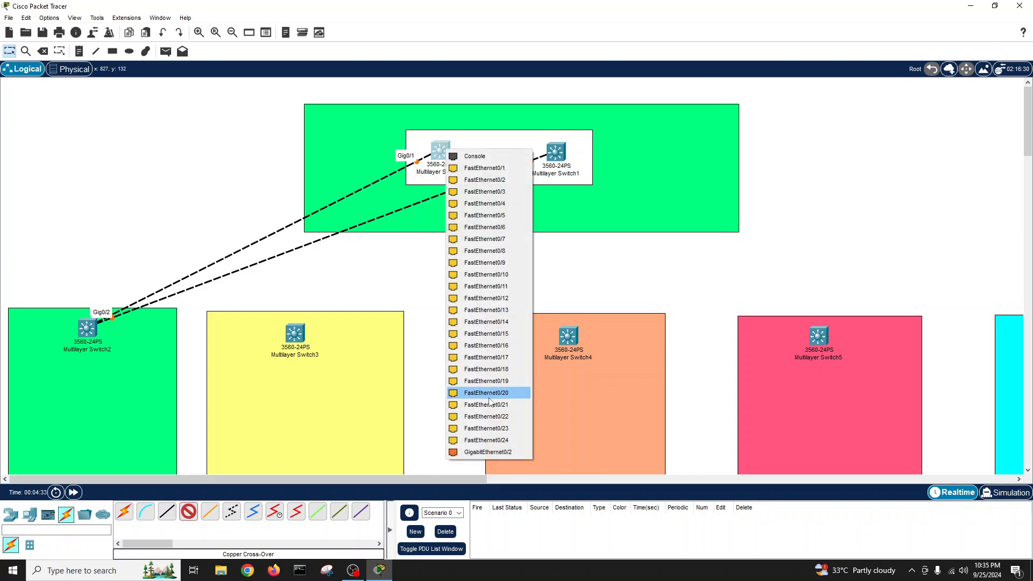
click(511, 166)
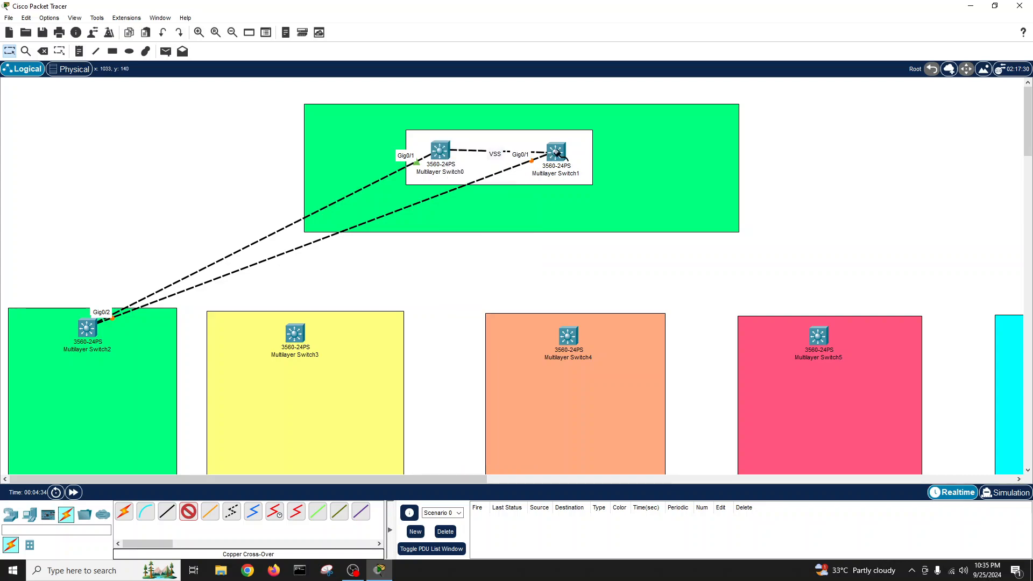
click(564, 152)
click(588, 167)
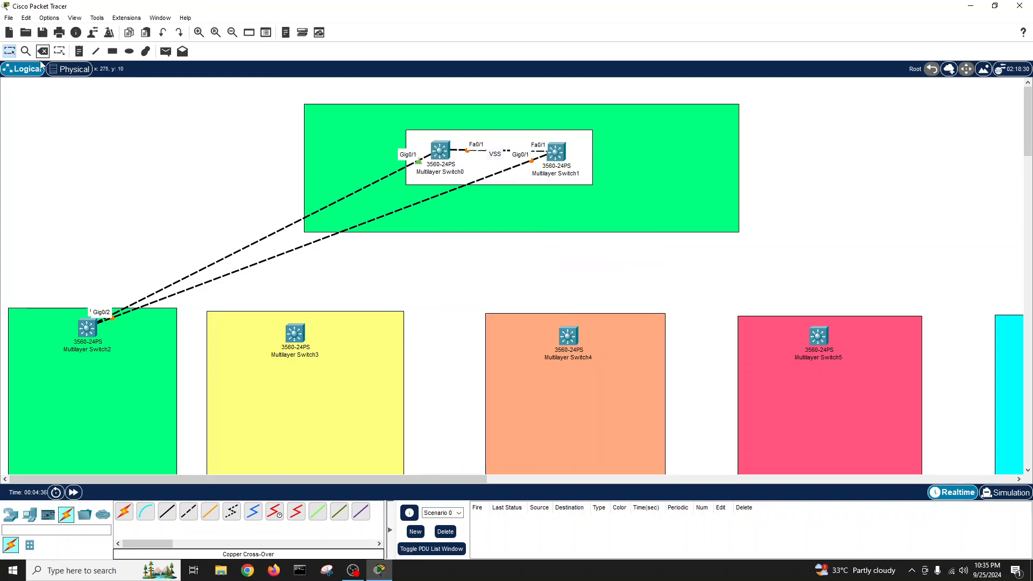
click(189, 511)
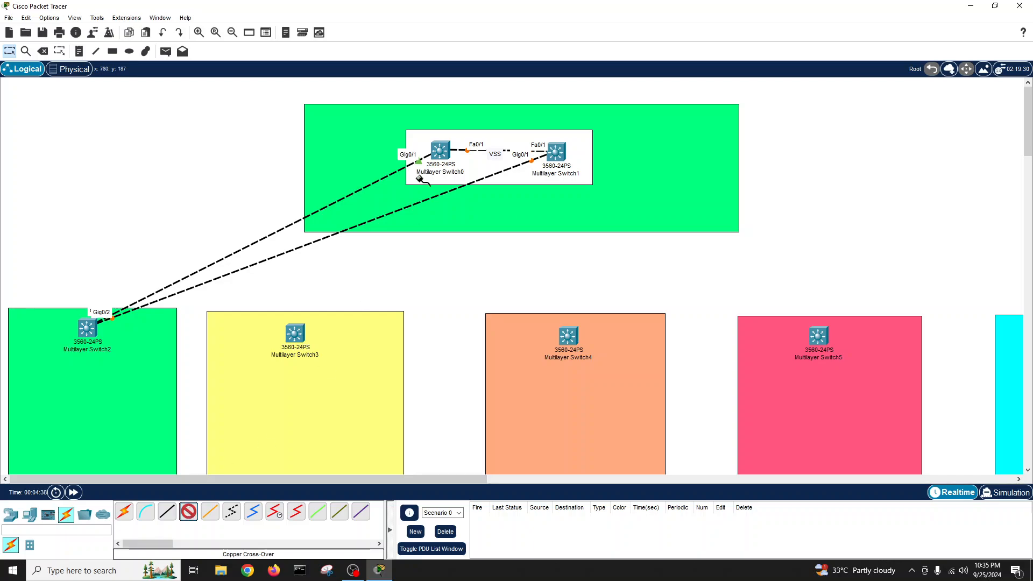
click(439, 153)
click(460, 171)
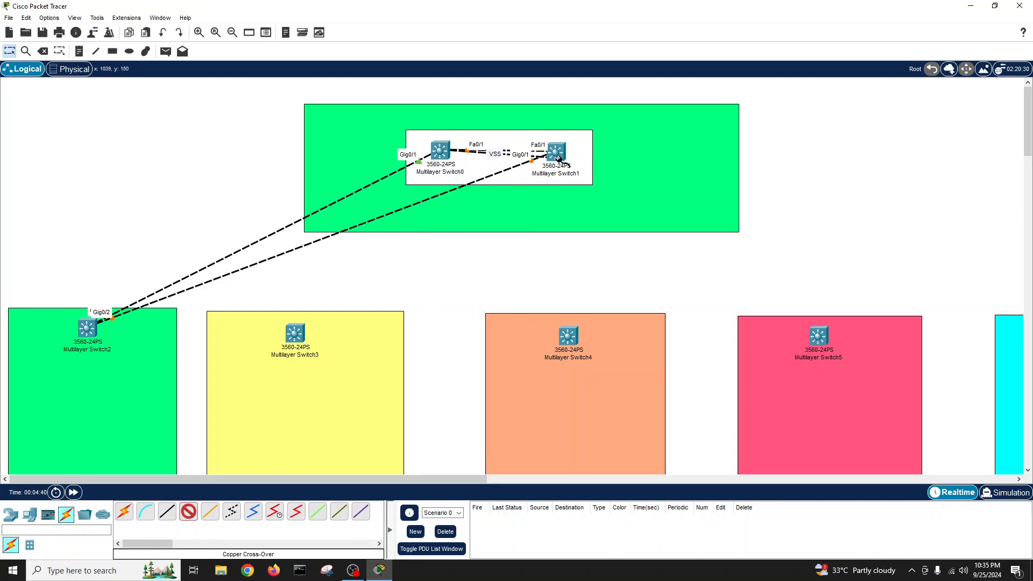
click(558, 158)
click(589, 172)
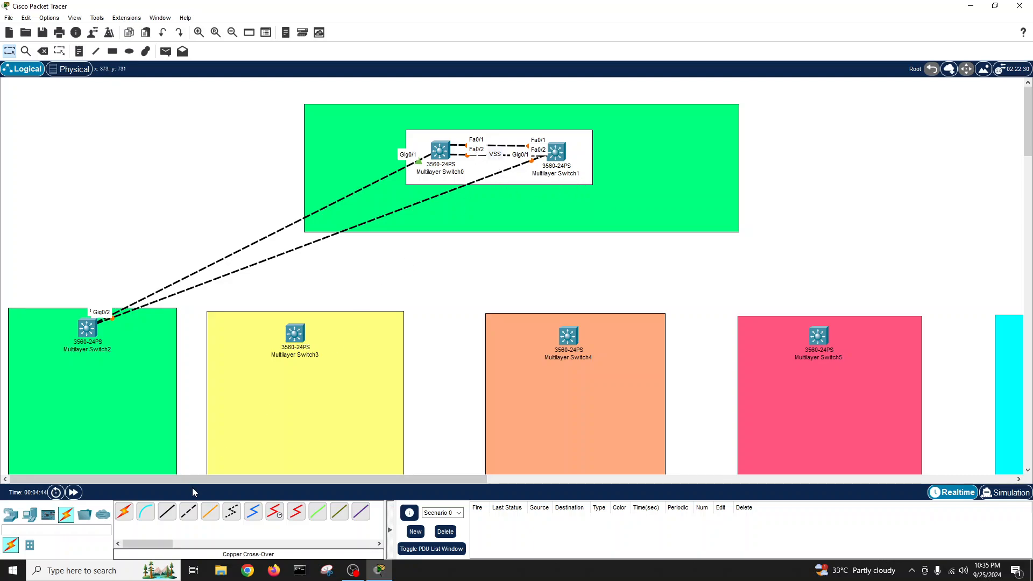
- Add the Fa0/3-to-Fa0/3 cross-over link between the core switches, then select the Ellipse tool
click(189, 513)
click(449, 154)
click(481, 169)
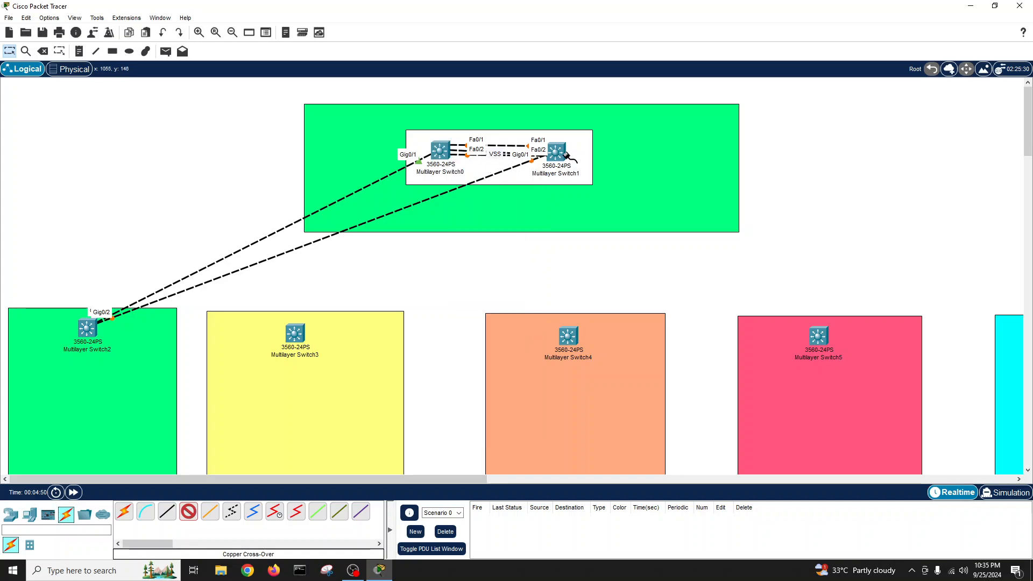
click(557, 153)
click(599, 173)
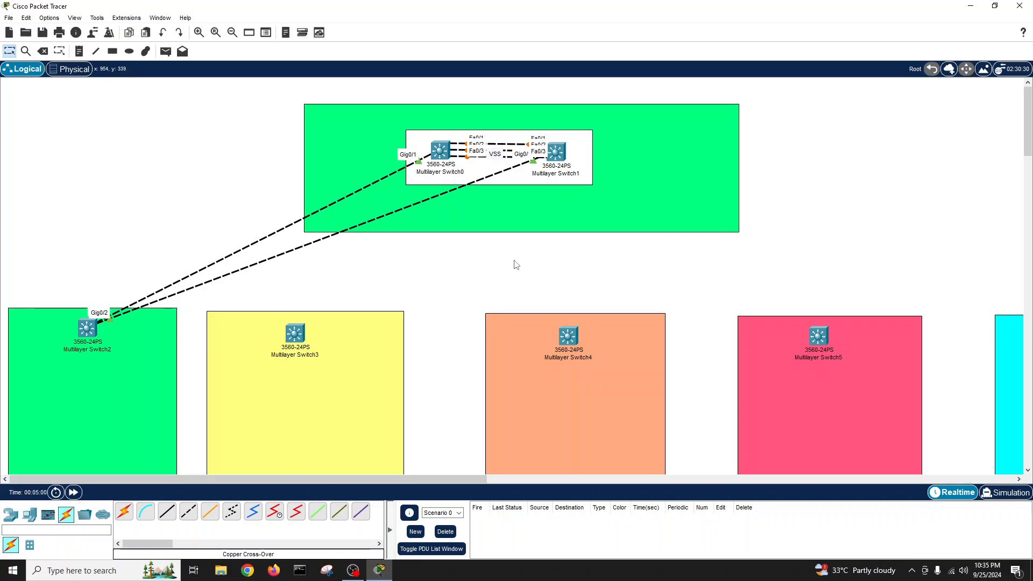
click(131, 51)
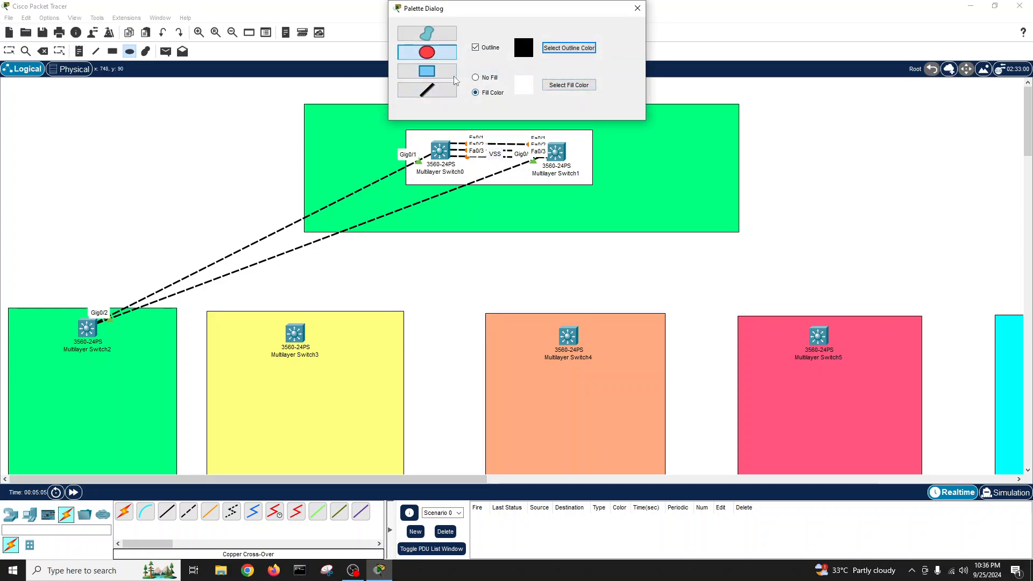
- Draw a light cyan ellipse and move it over Switch2's uplinks
click(568, 85)
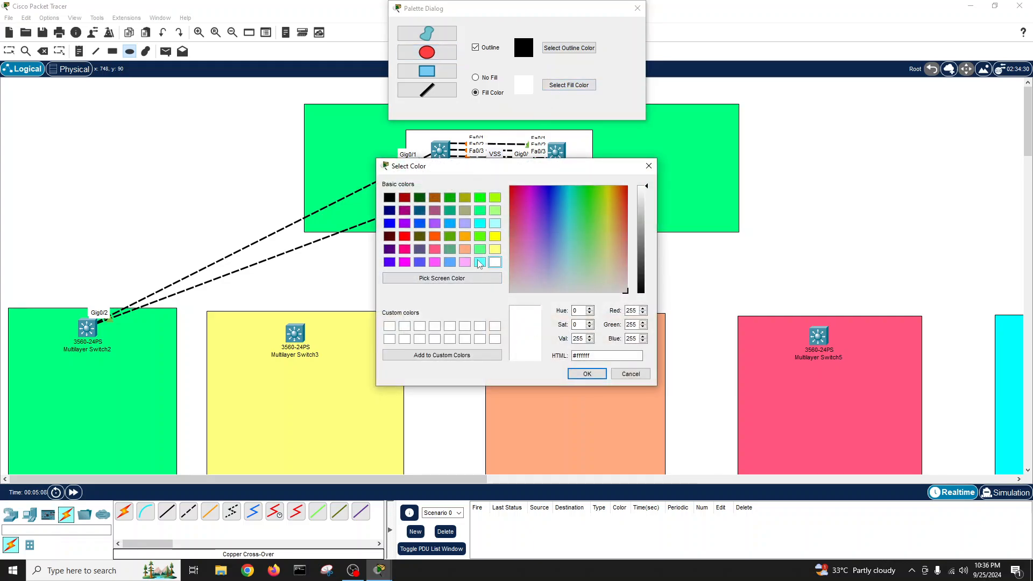
click(479, 262)
click(587, 374)
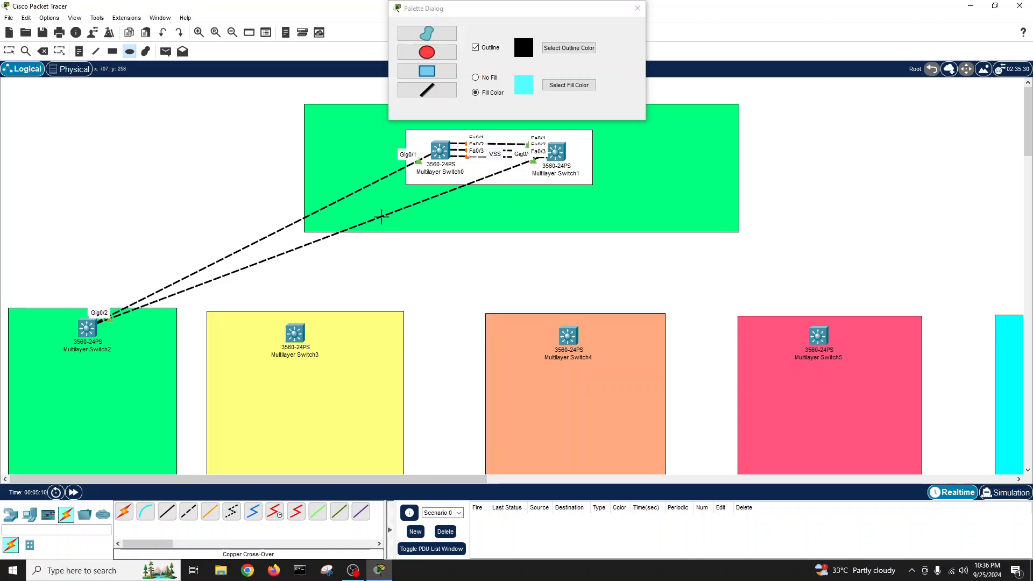
drag(411, 232, 365, 252)
click(9, 51)
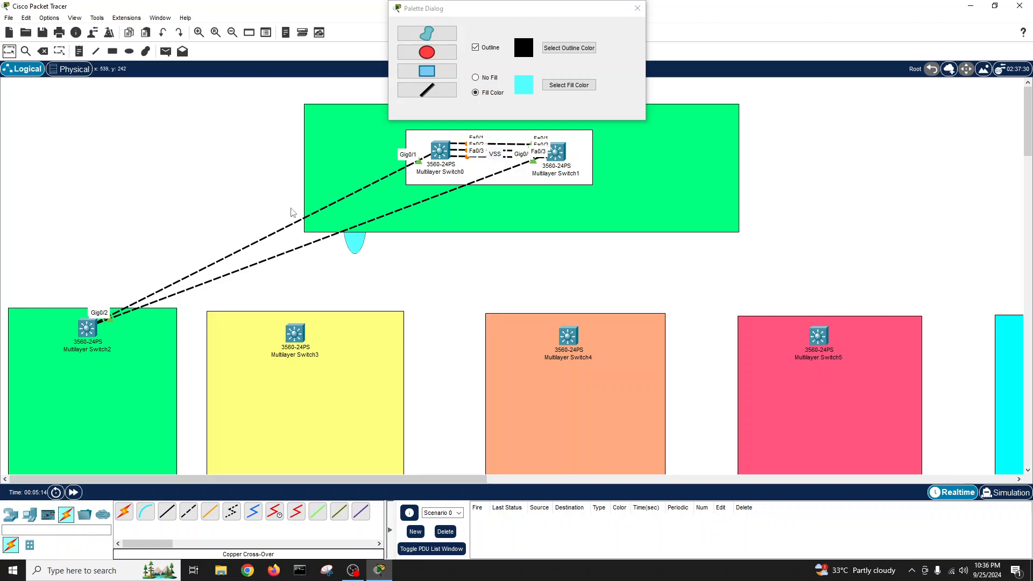
drag(357, 248, 196, 306)
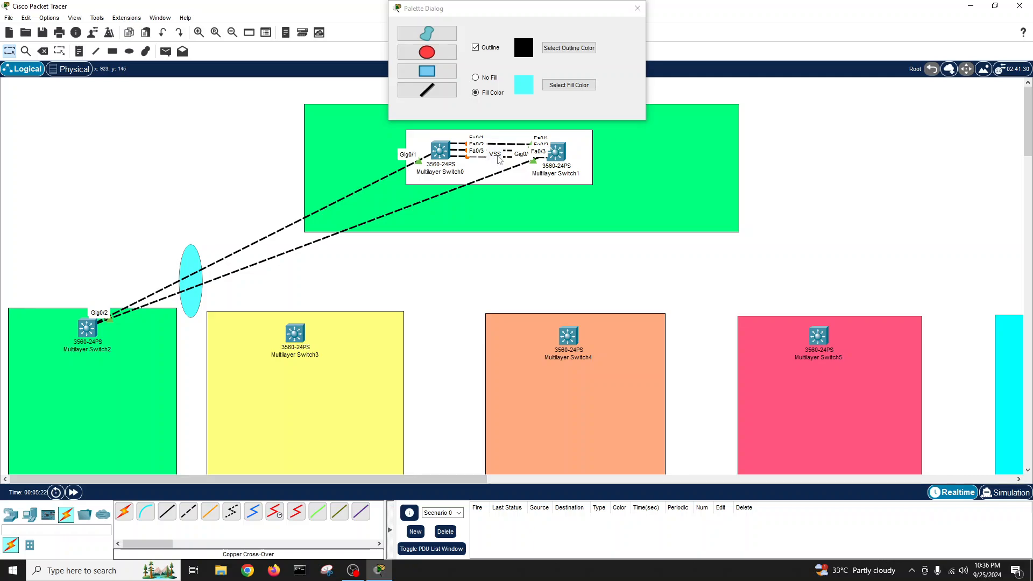
- Move the VSS note above the switch box, close the Palette Dialog, and delete the ellipse
drag(495, 156, 496, 121)
click(637, 8)
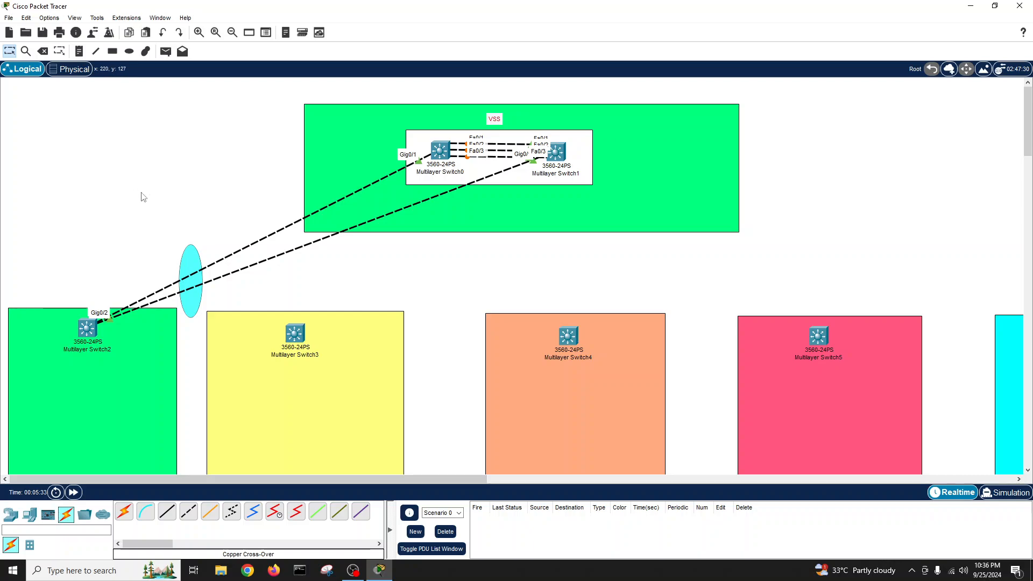
double_click(198, 260)
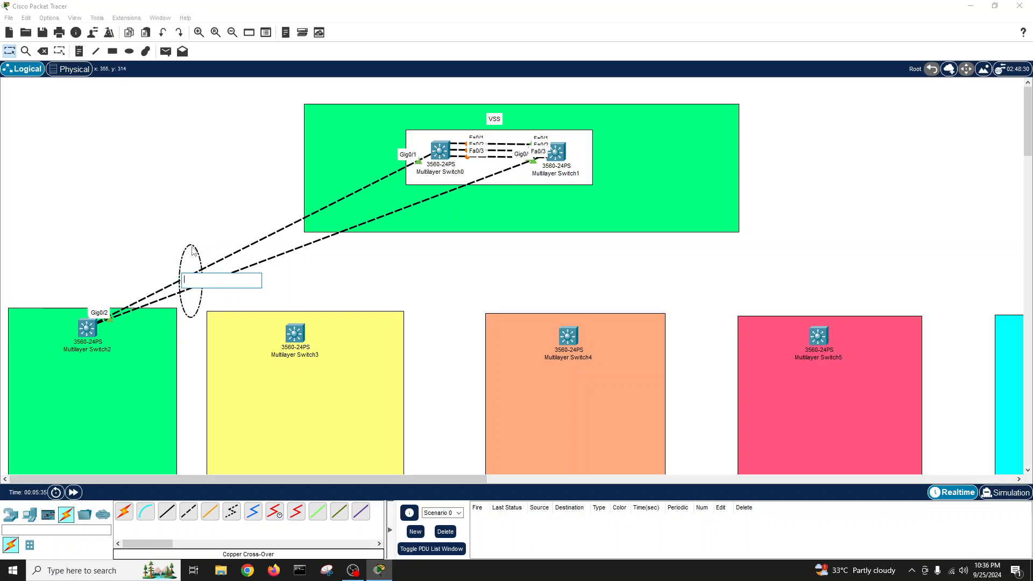
click(43, 51)
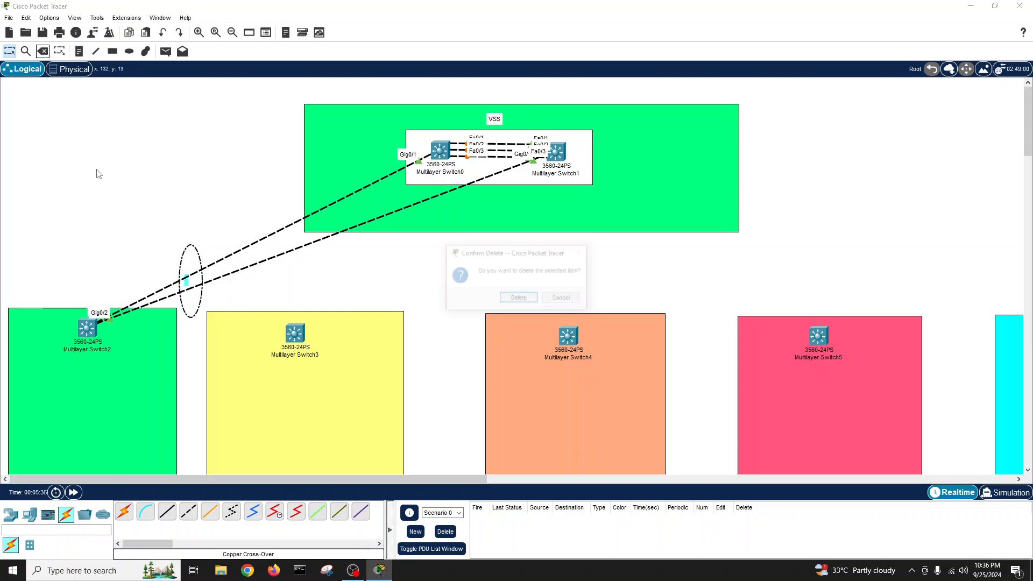
click(519, 299)
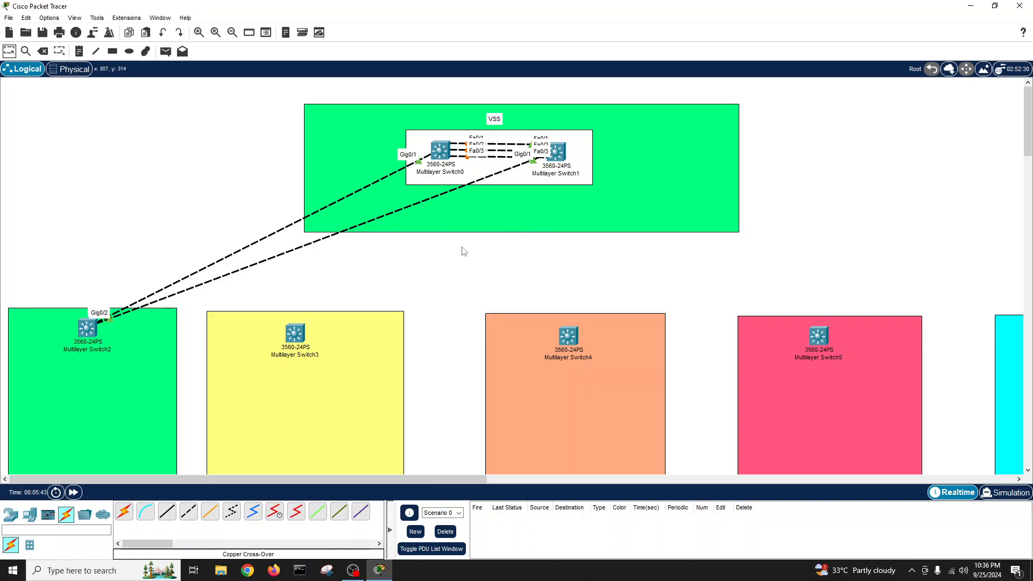
- Cross-over cable Multilayer Switch3 to Switch0 Fa0/4, then delete that cable
click(188, 511)
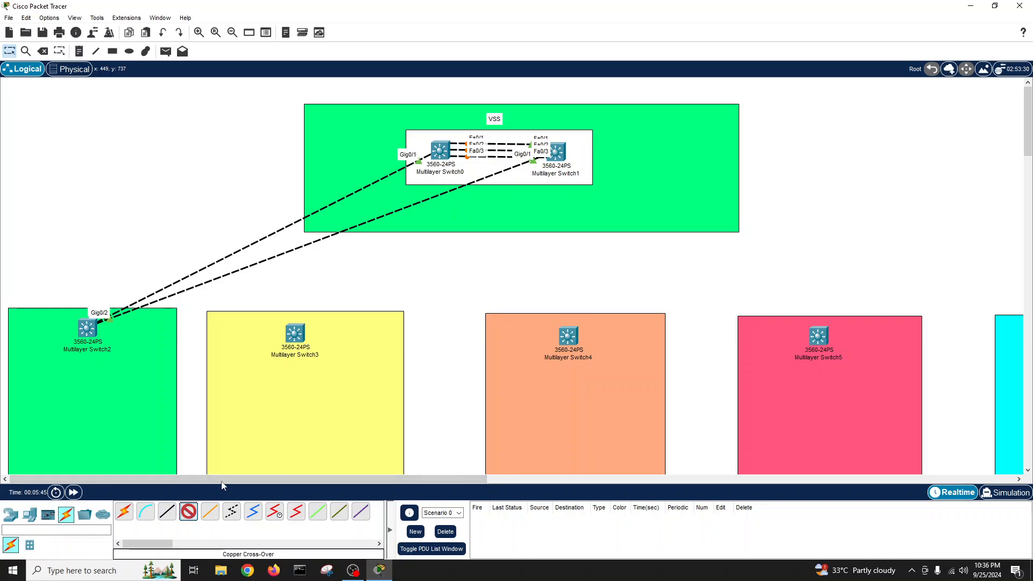
click(299, 337)
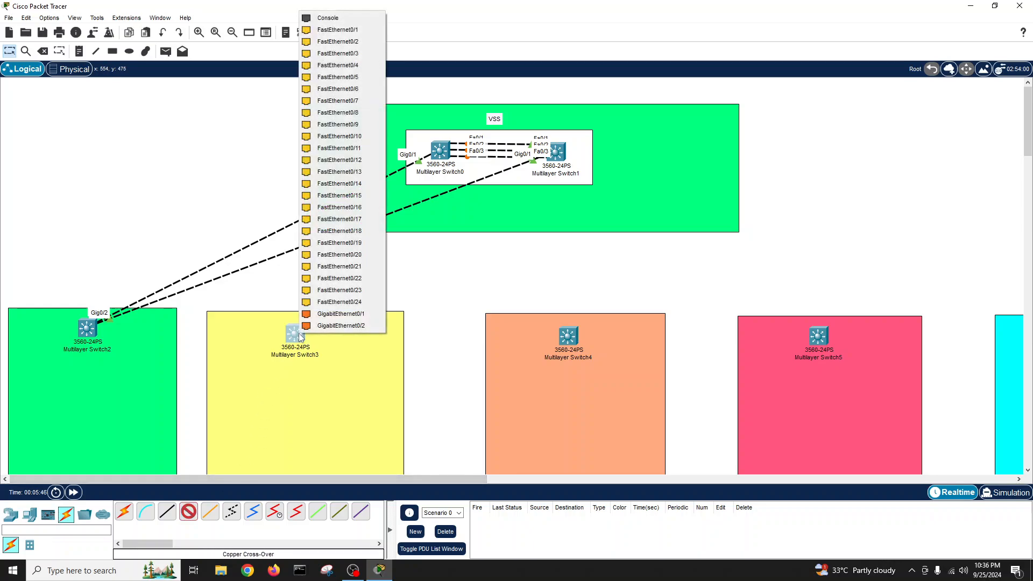
click(340, 325)
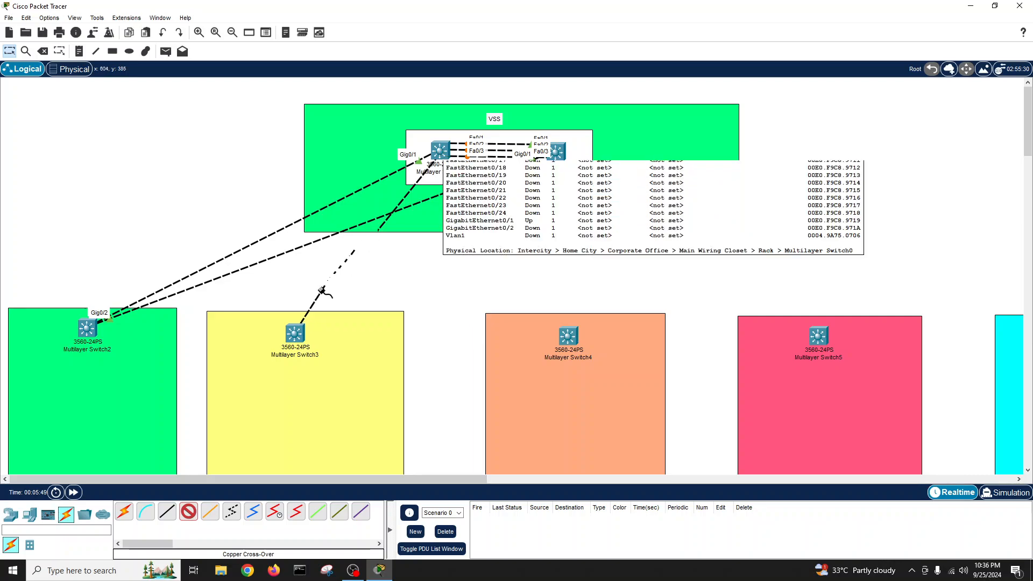
click(446, 148)
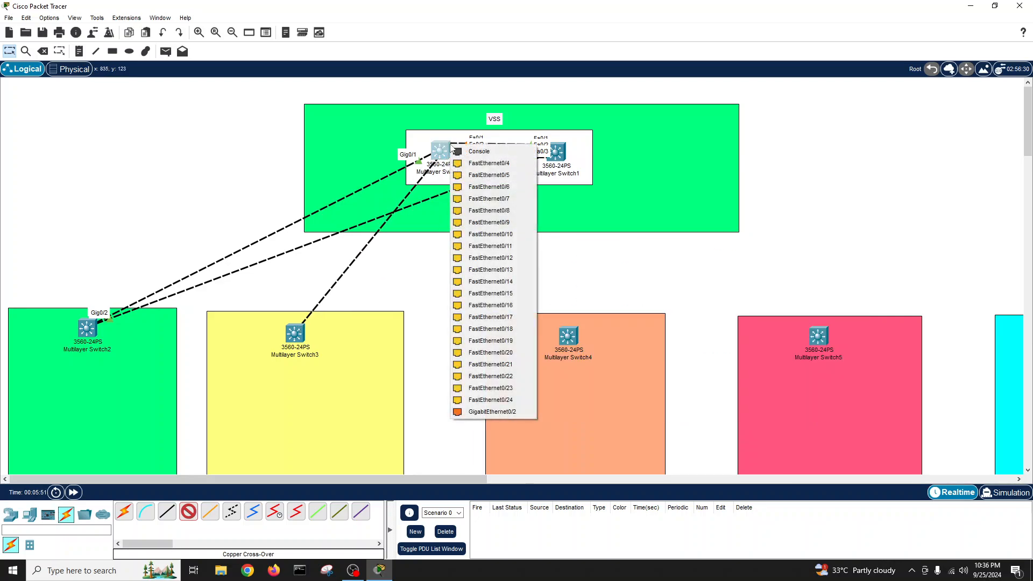
click(487, 165)
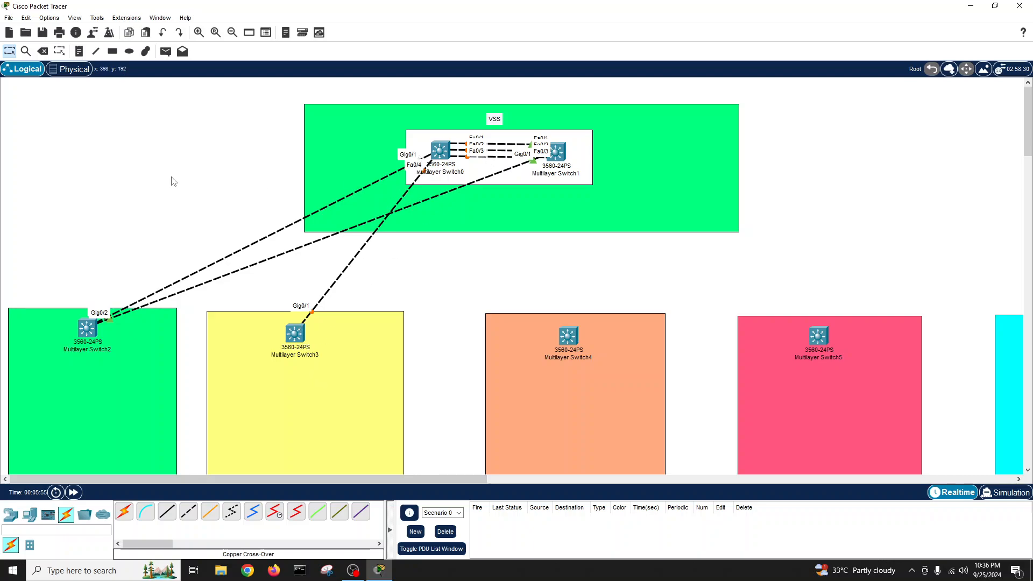
click(46, 53)
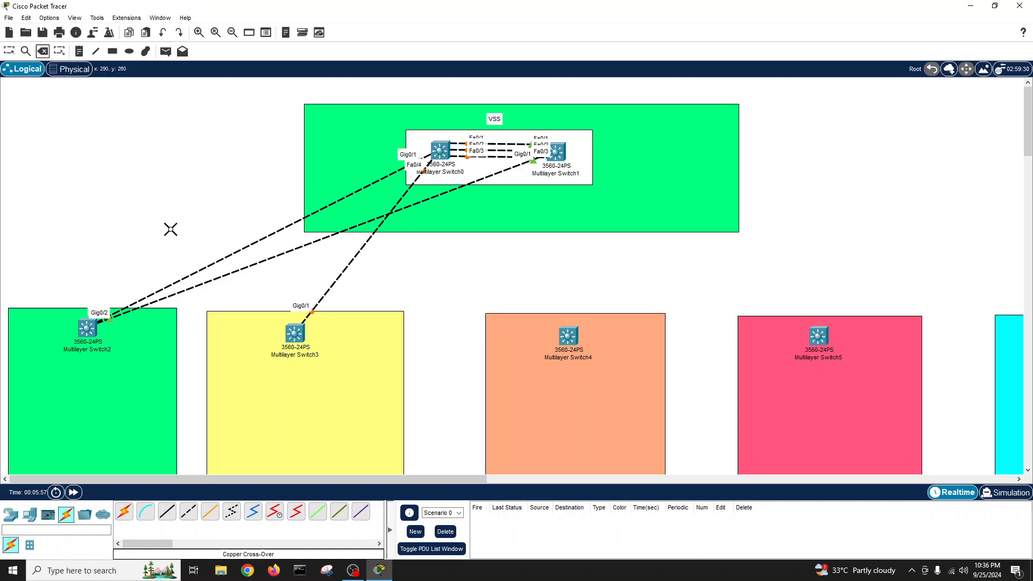
click(325, 296)
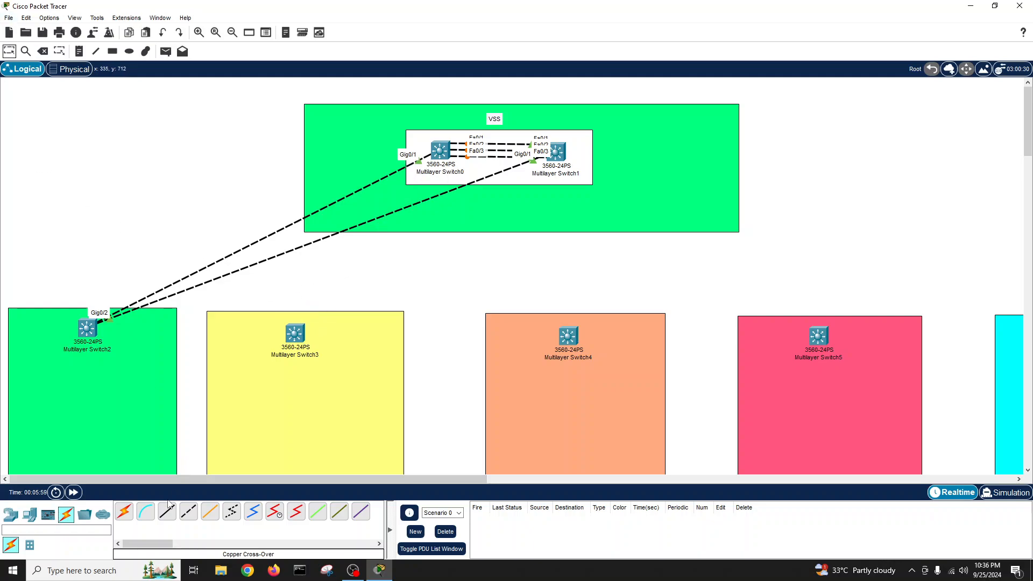
- Recable Multilayer Switch3: Fa0/24 to Switch0 Fa0/24 and Fa0/23 to Switch1 Fa0/24
click(188, 510)
click(299, 340)
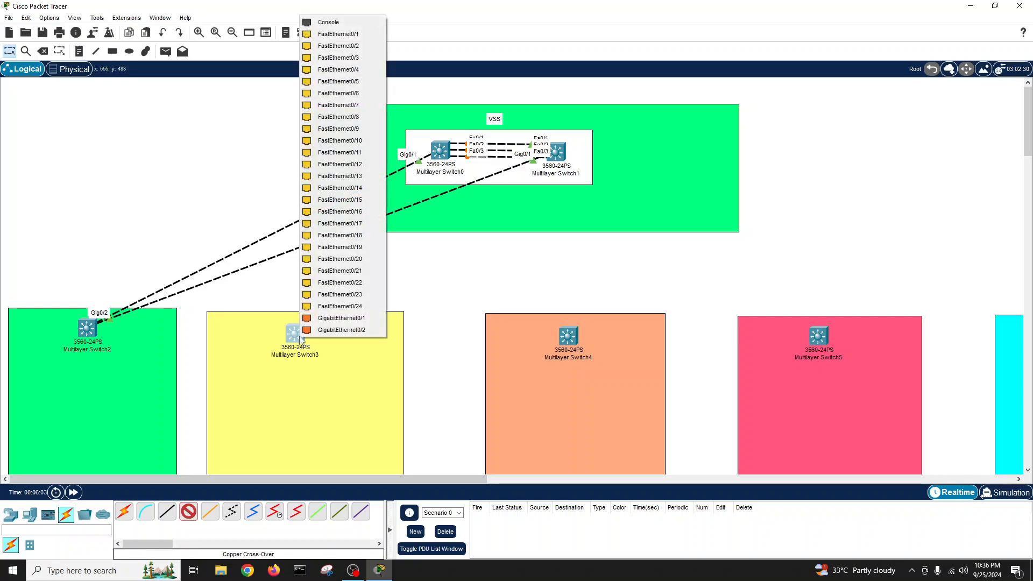
click(346, 306)
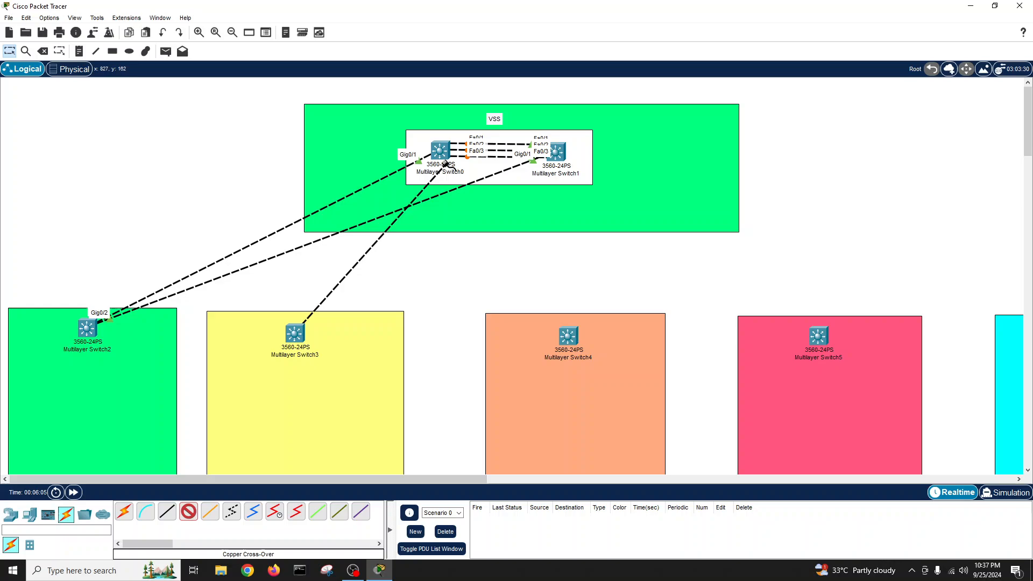
click(447, 154)
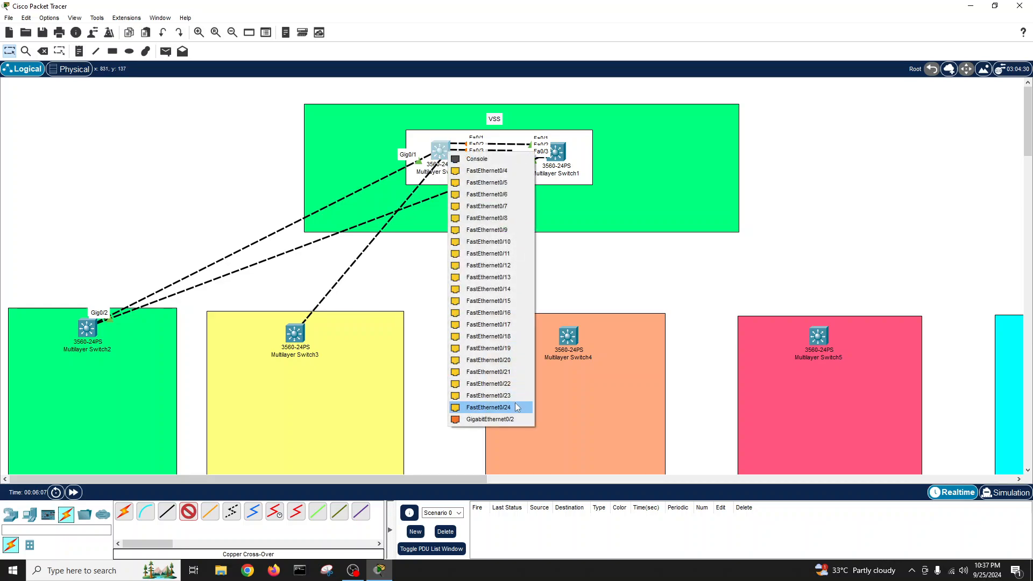
click(486, 407)
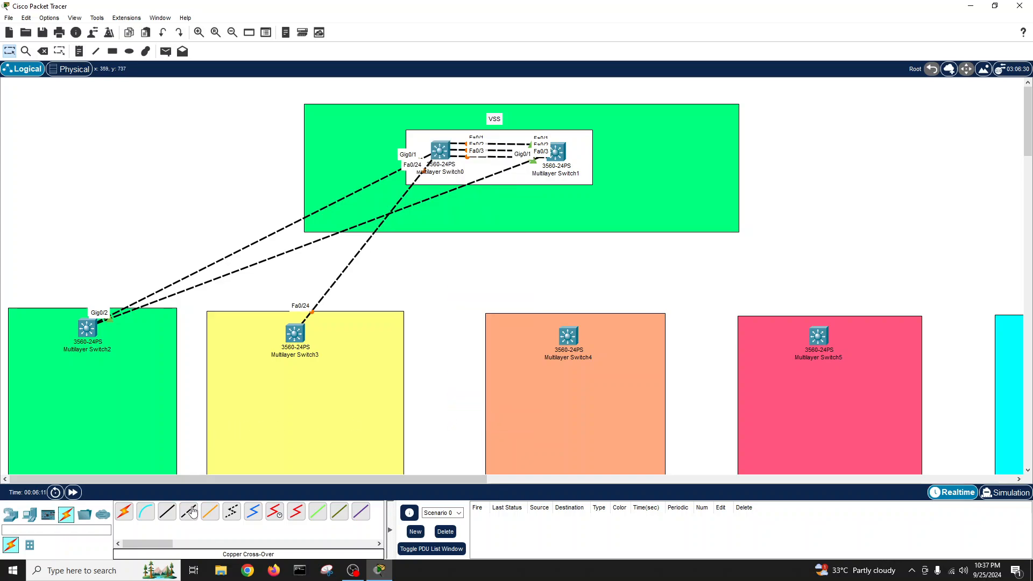
click(298, 329)
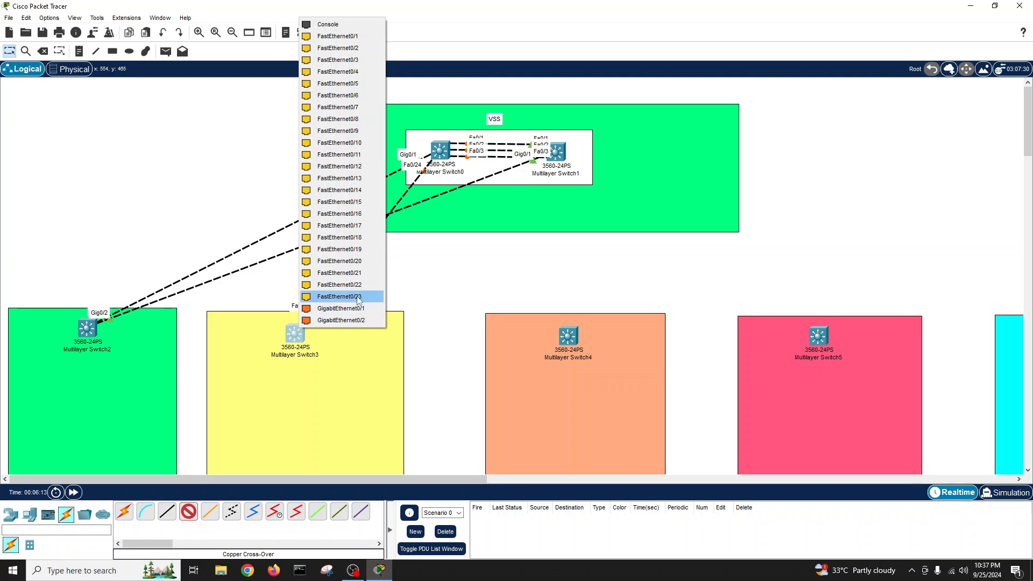
click(347, 295)
click(561, 157)
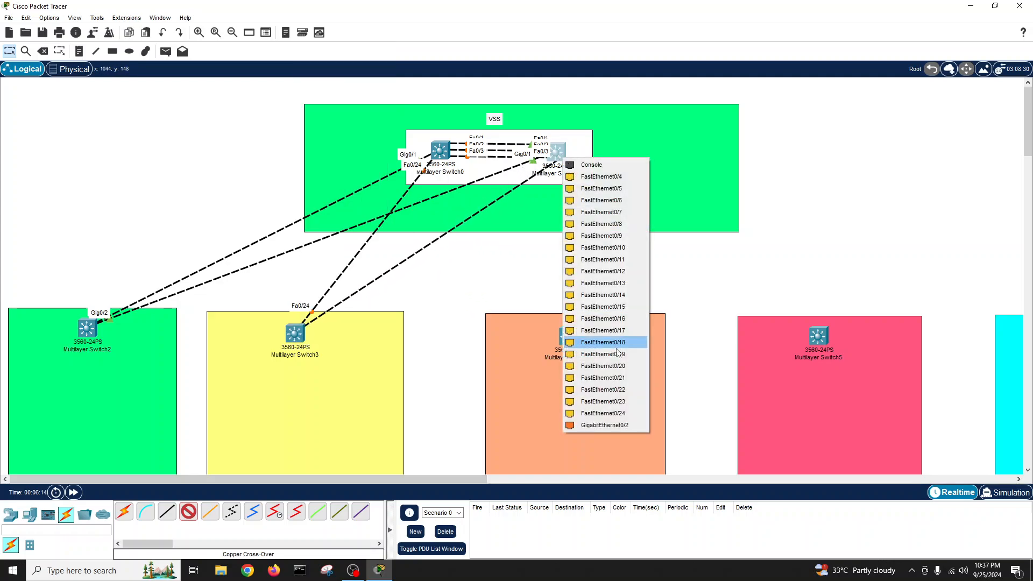
click(603, 413)
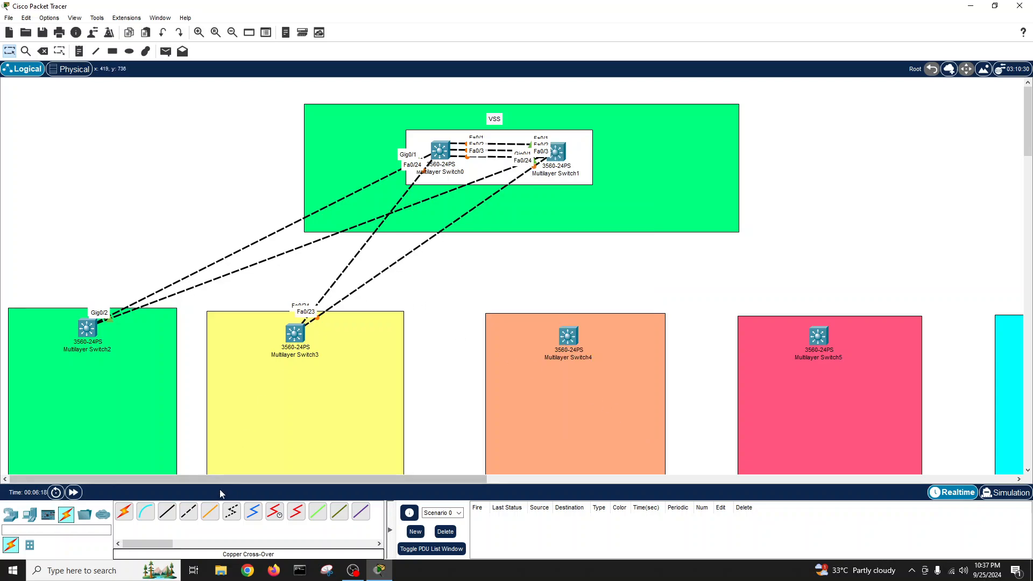
- Link Multilayer Switch4 Fa0/24 to Switch0 Fa0/23 and Fa0/23 to Switch1 Fa0/23
click(188, 511)
click(570, 338)
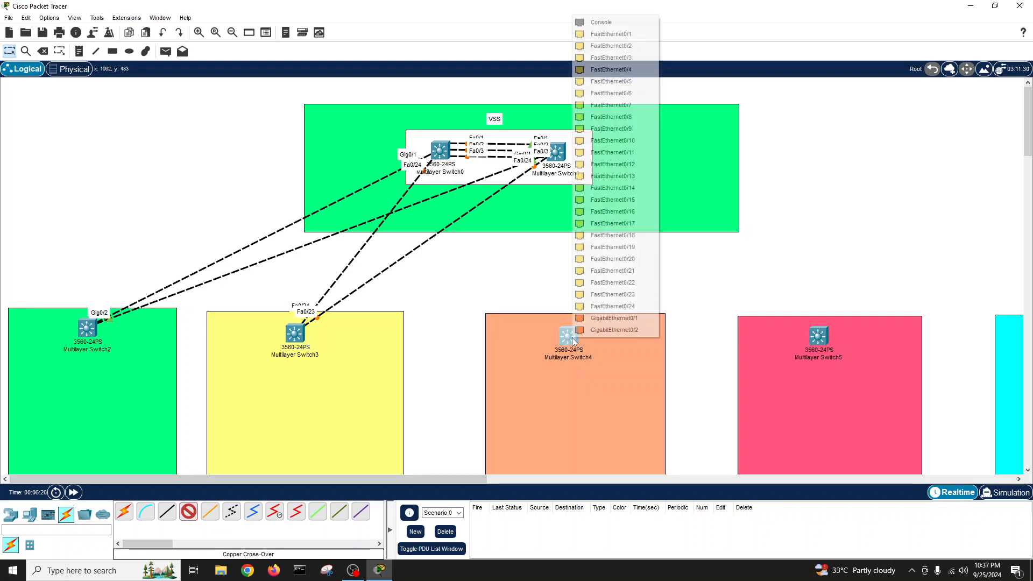
click(607, 314)
click(439, 153)
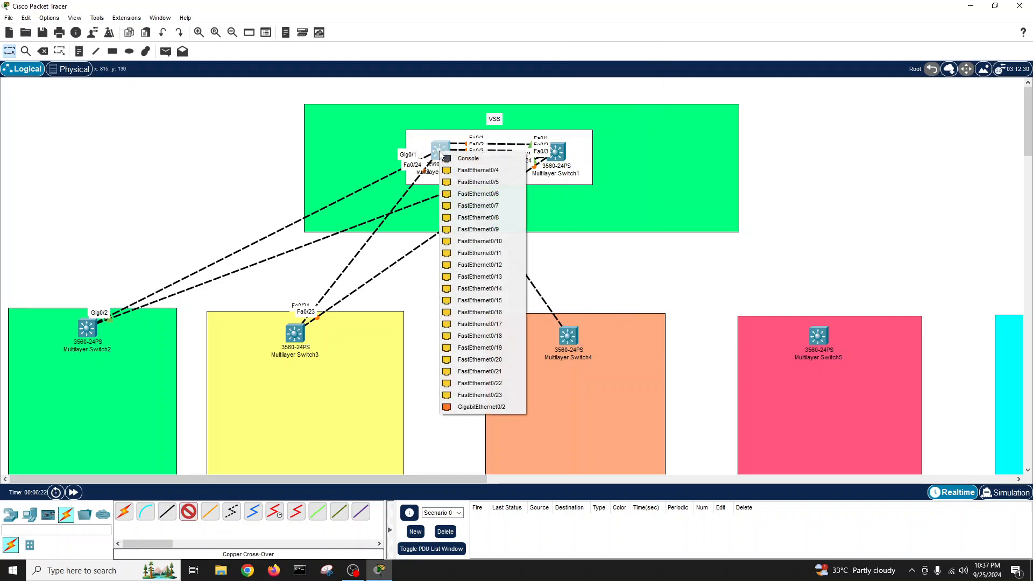
click(504, 397)
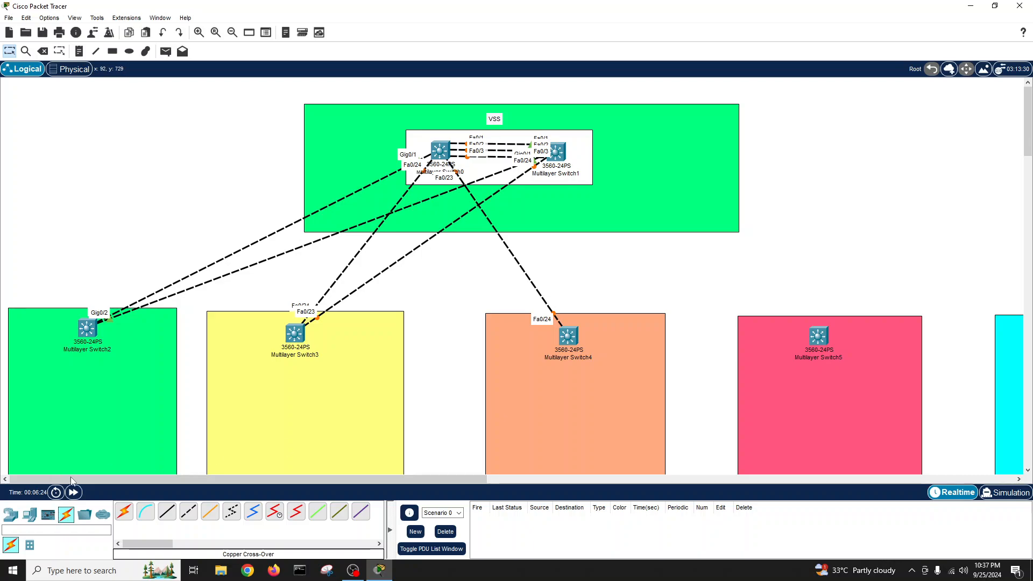
click(188, 511)
click(571, 336)
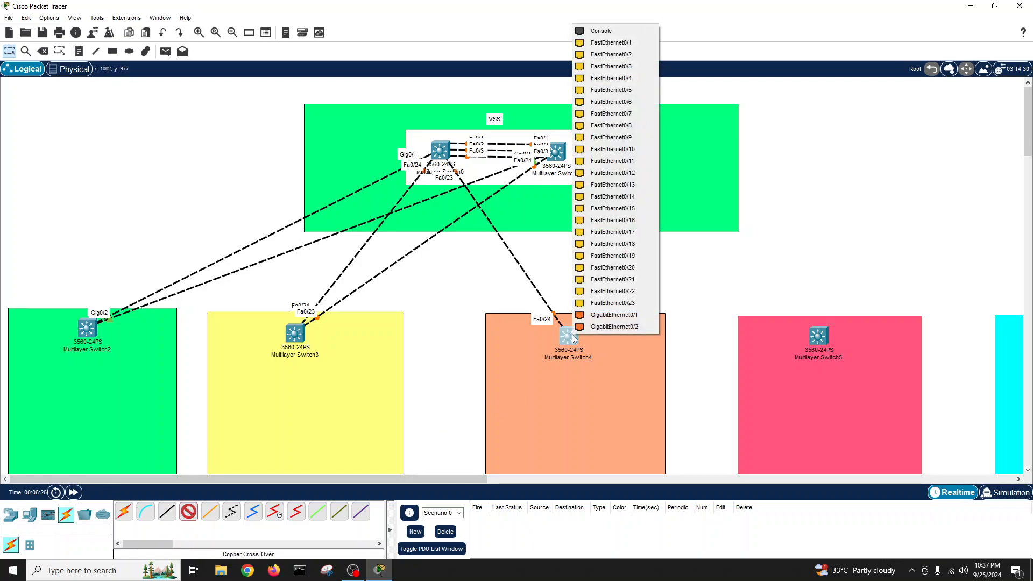
click(592, 302)
click(565, 156)
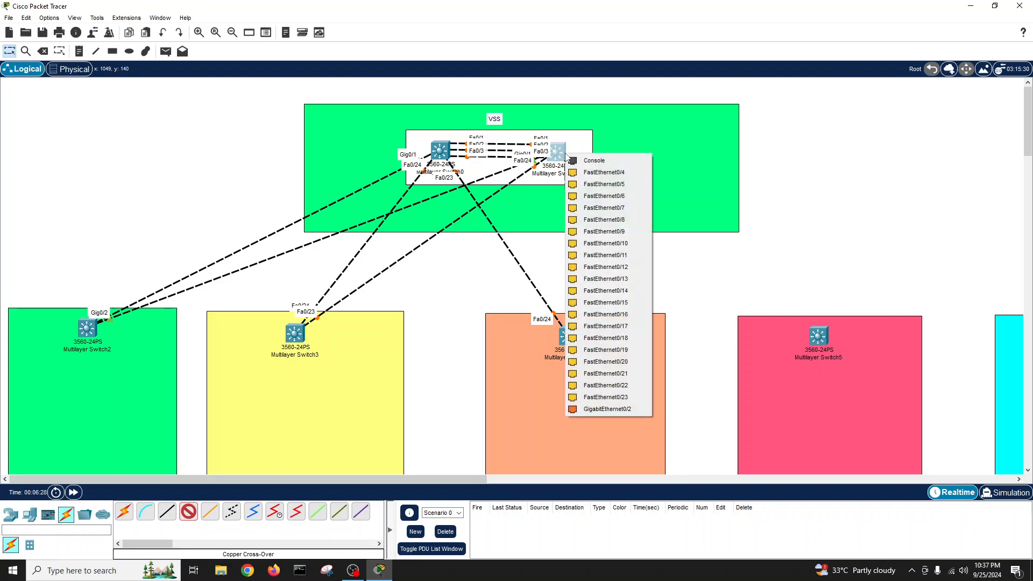
click(629, 398)
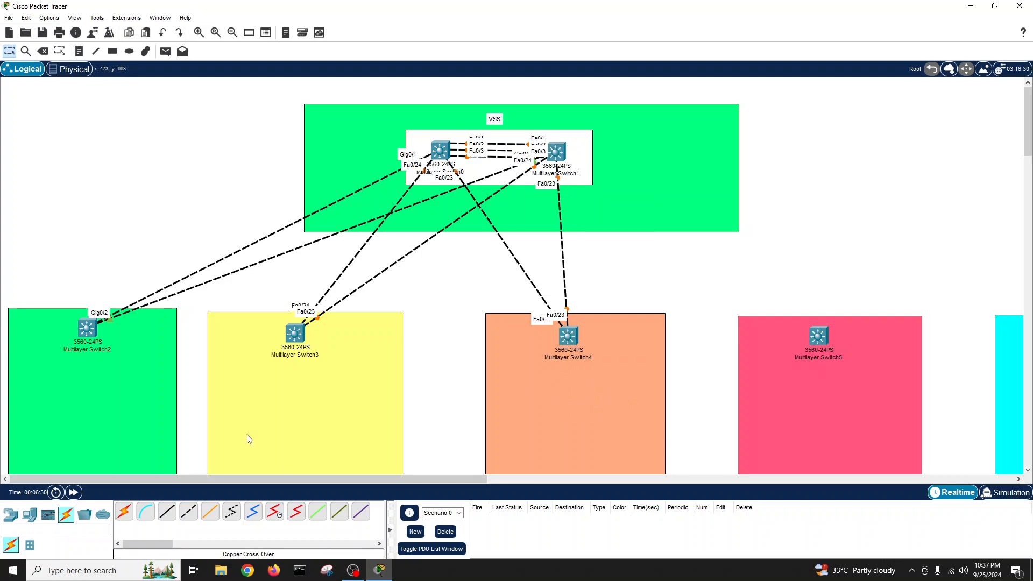
- Cross-over cable Multilayer Switch5 Fa0/24 to Switch0 Fa0/22 and Fa0/23 to Switch1 Fa0/22
click(189, 511)
click(818, 338)
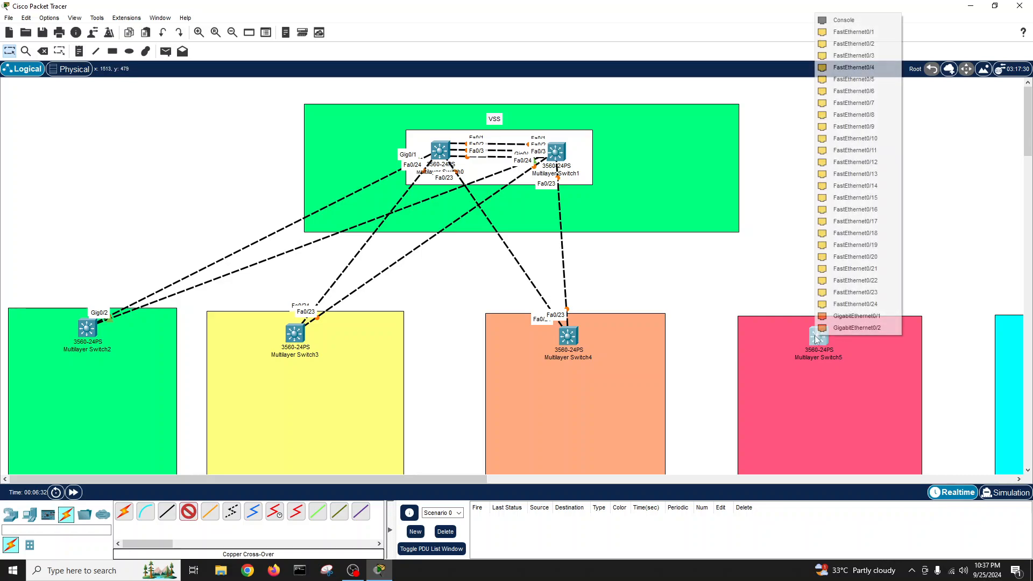
click(855, 304)
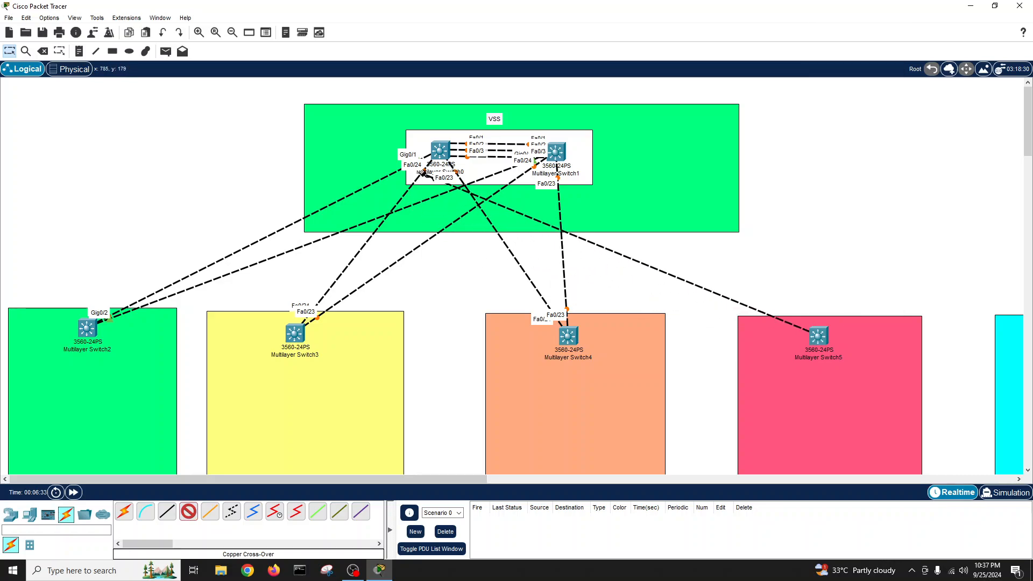
click(444, 152)
click(495, 381)
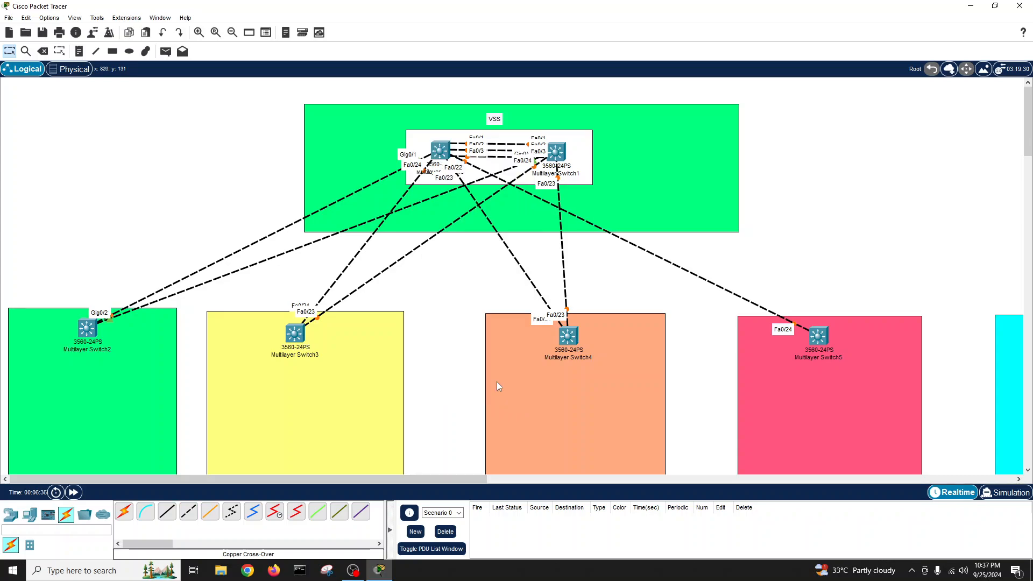
click(818, 337)
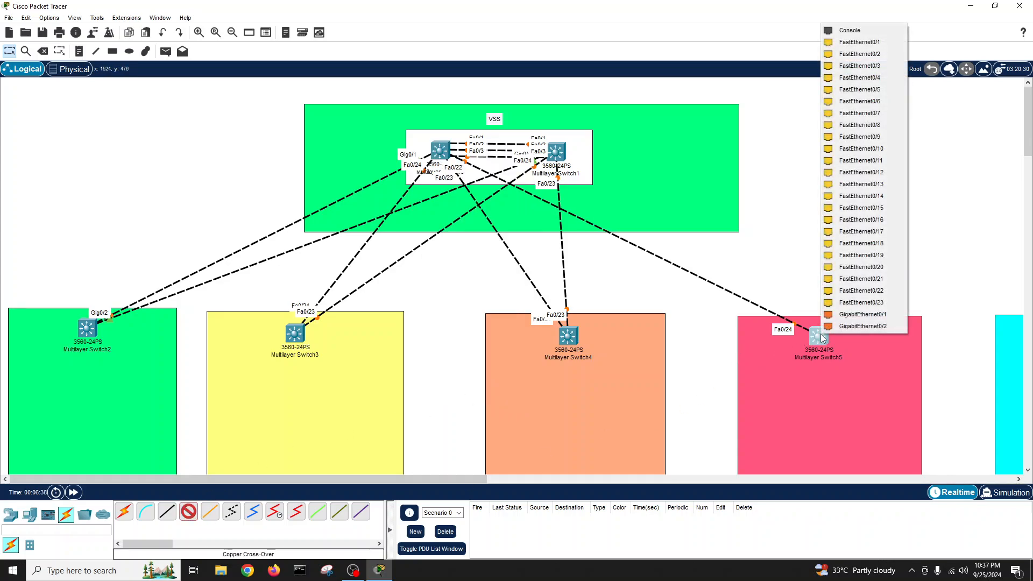
click(855, 294)
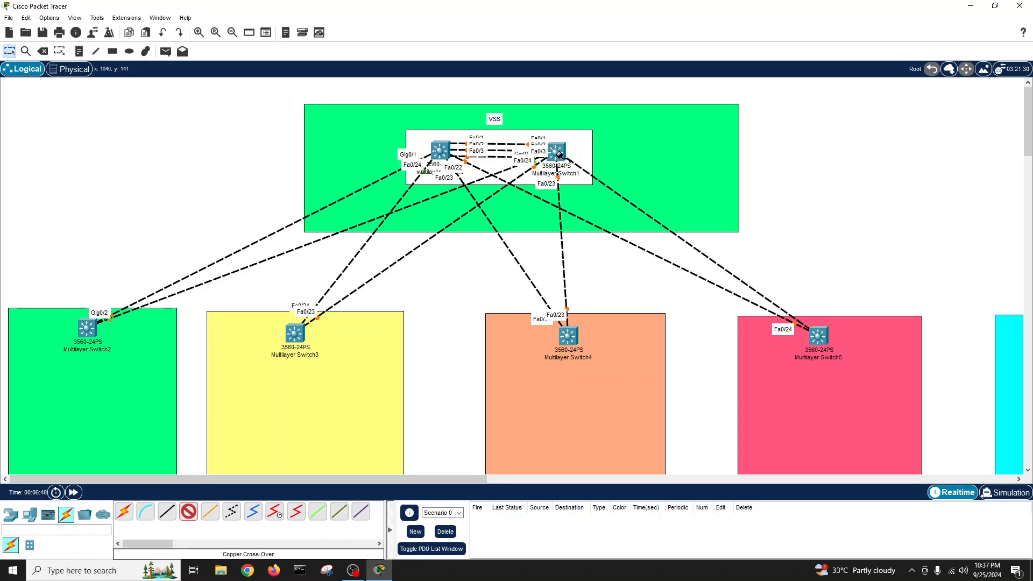
click(558, 153)
click(598, 386)
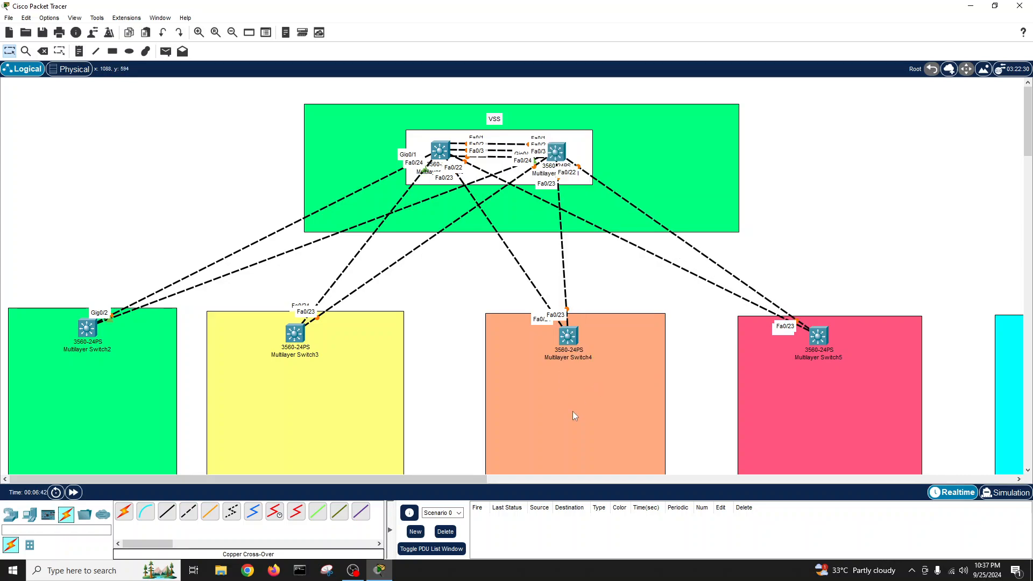
- Link Multilayer Switch6 Fa0/24 and Fa0/23 to Fa0/21 on the left and right core switches
drag(460, 478, 591, 476)
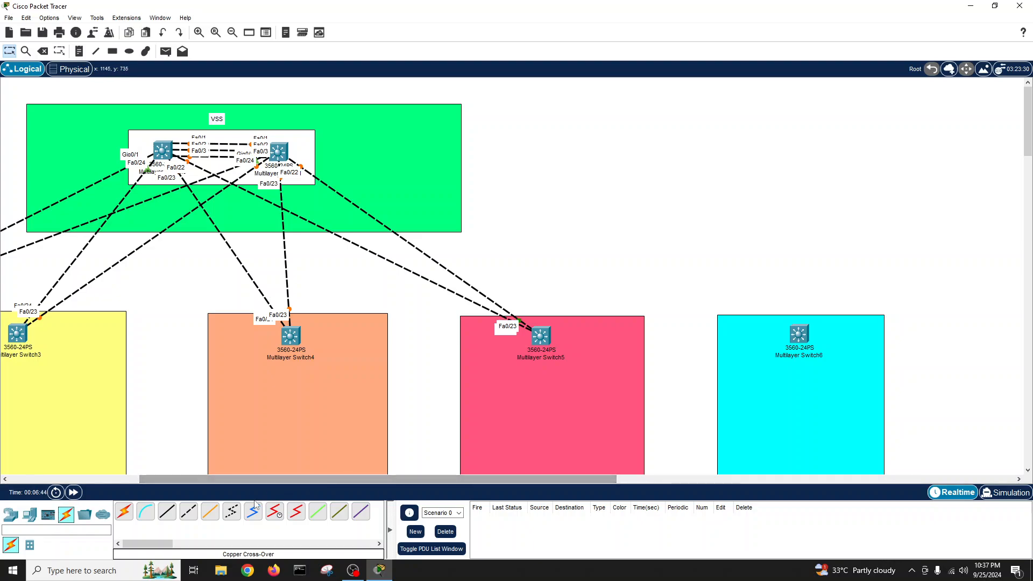
click(809, 336)
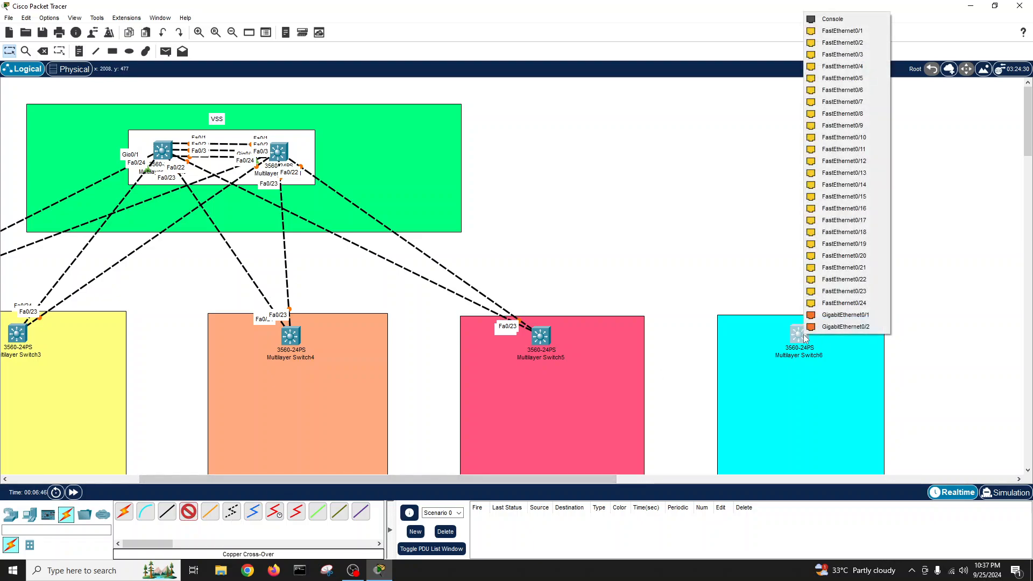
click(842, 299)
click(162, 151)
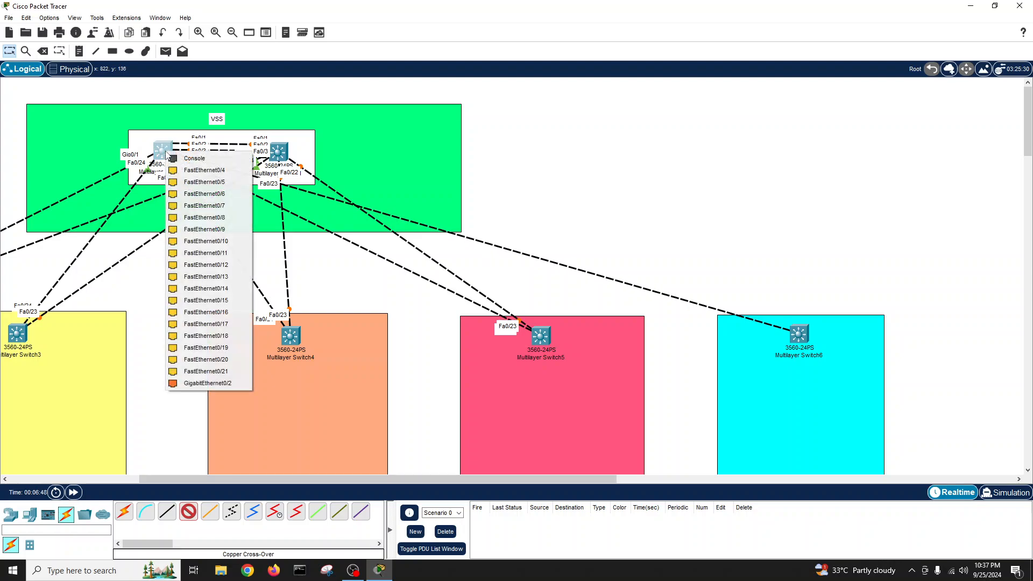
click(213, 372)
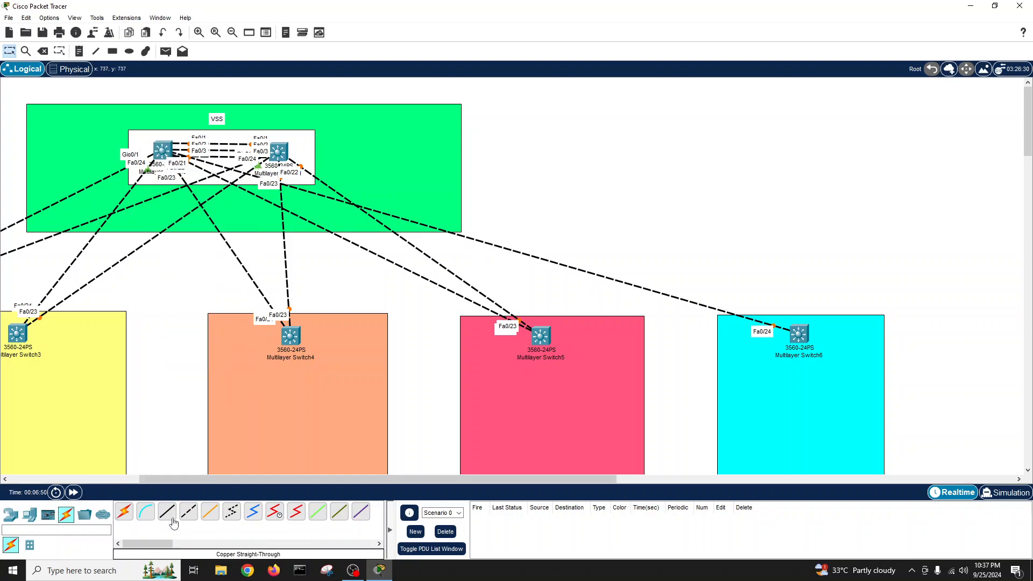
click(188, 511)
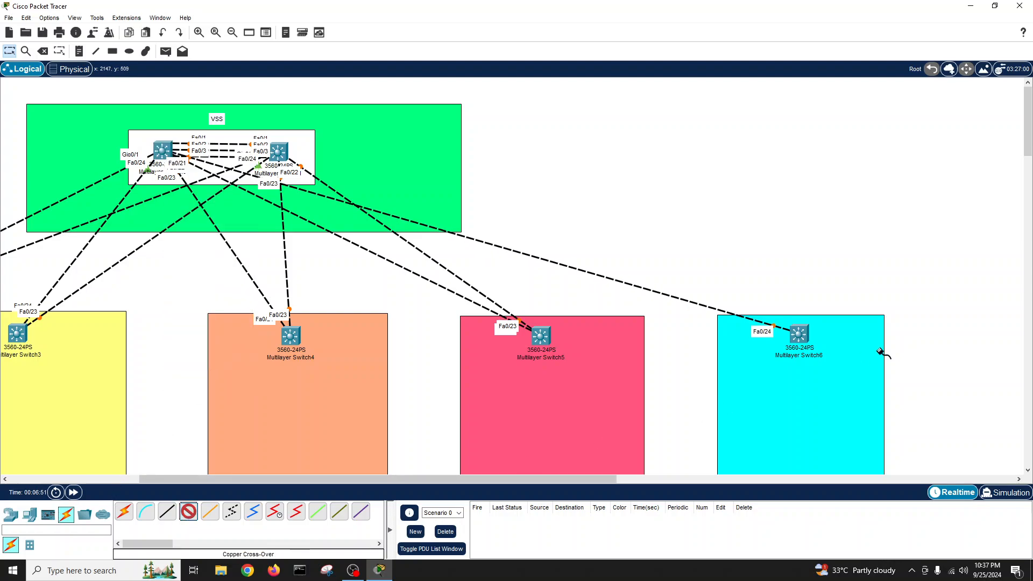
click(799, 335)
click(836, 303)
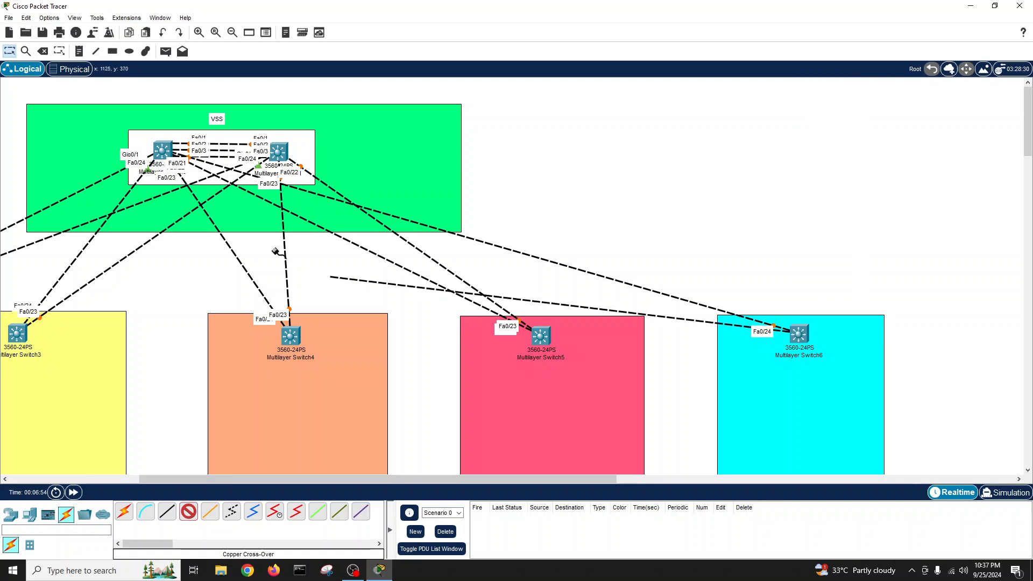
click(279, 153)
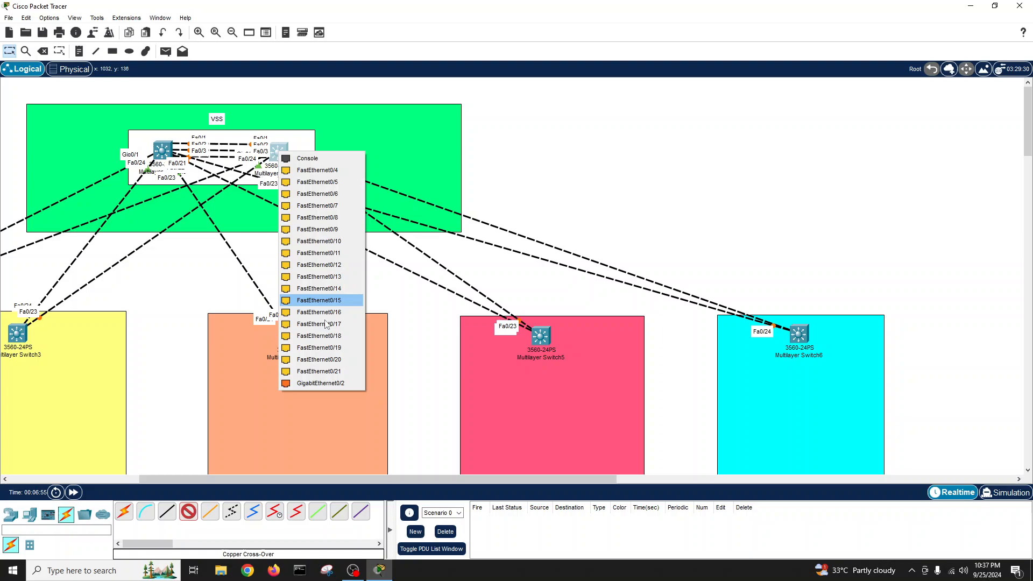
click(323, 371)
drag(560, 478, 387, 487)
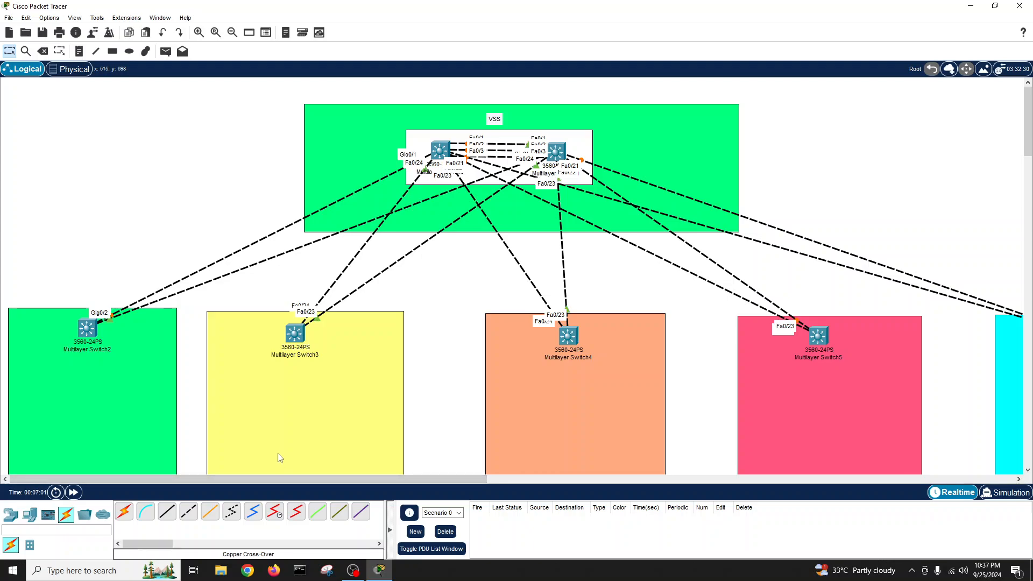
drag(353, 481, 237, 507)
- Place a 2960 switch in each of the green, yellow, orange, pink and cyan zones
click(11, 515)
click(30, 545)
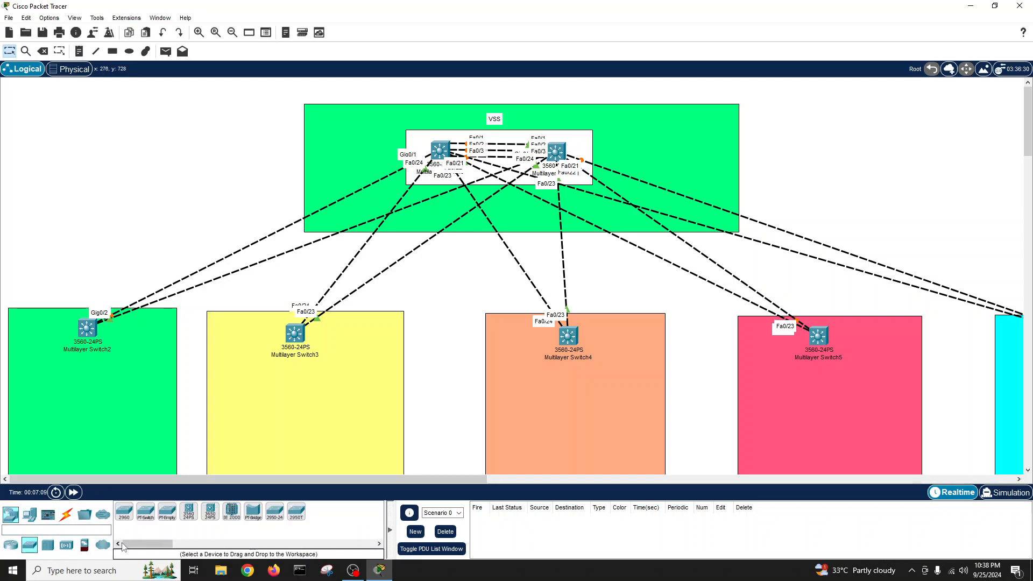
drag(124, 511, 40, 398)
drag(40, 382, 82, 386)
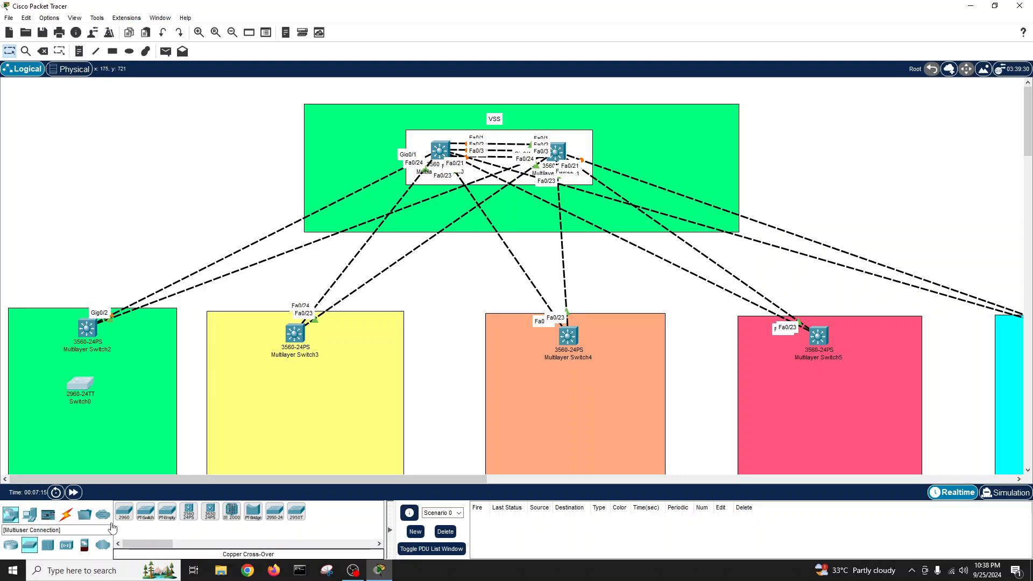
drag(124, 511, 294, 400)
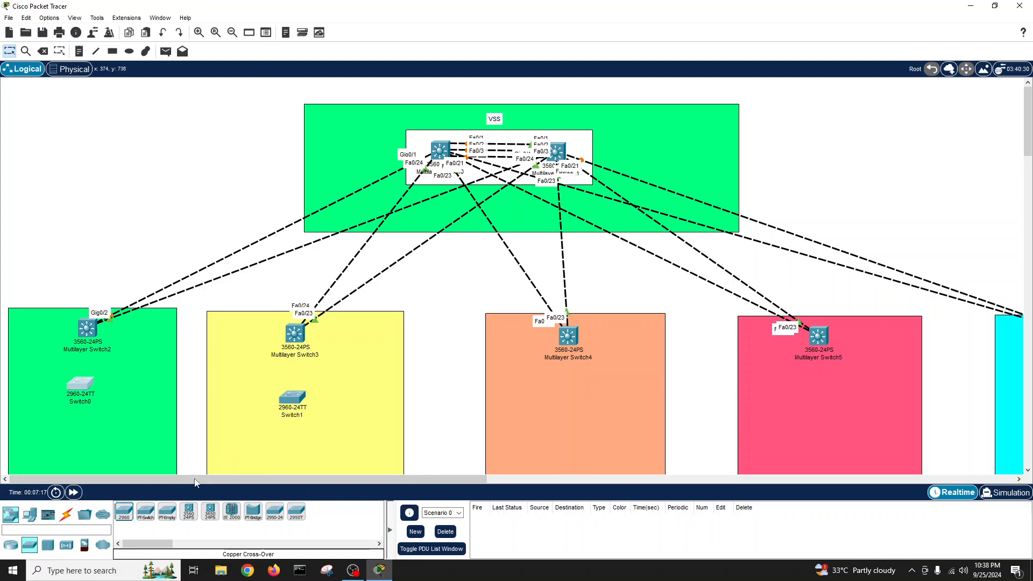
drag(124, 511, 576, 393)
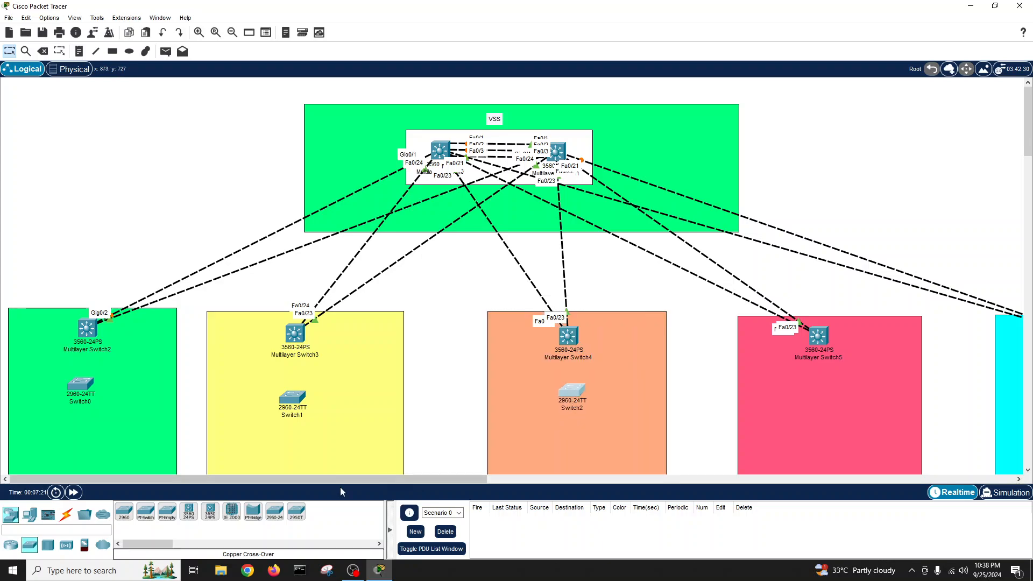
drag(124, 511, 825, 396)
drag(478, 479, 583, 478)
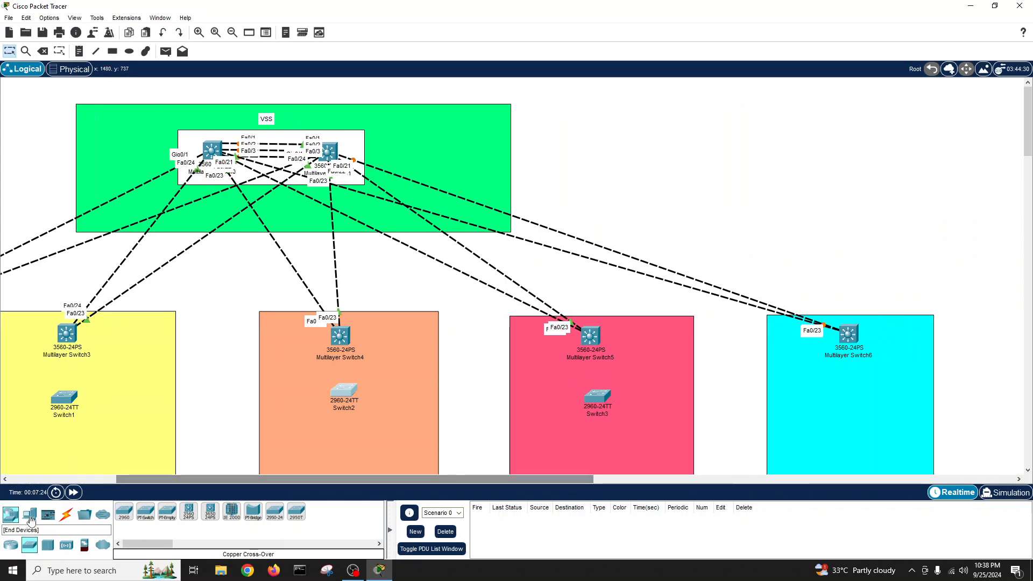
drag(124, 511, 856, 396)
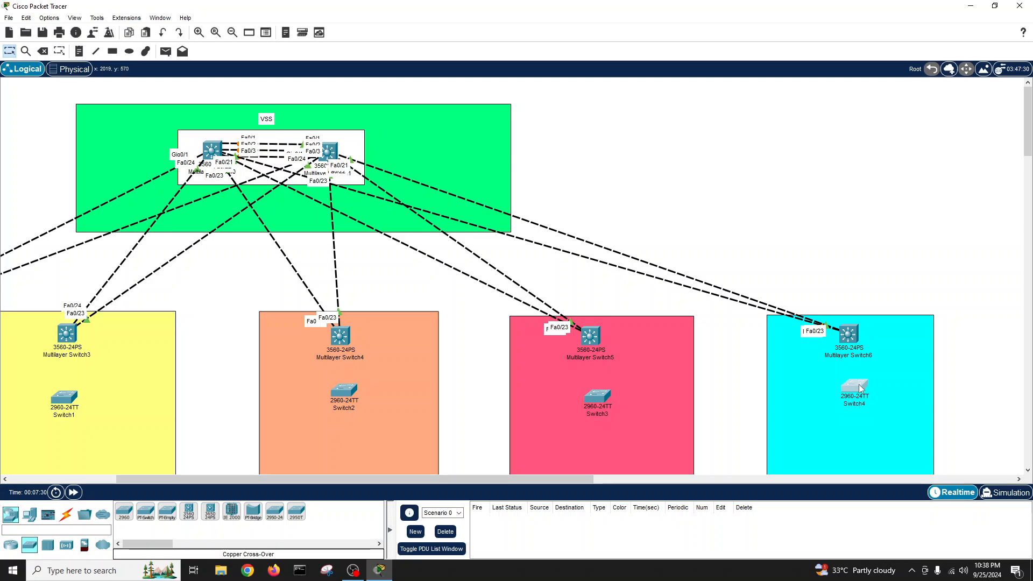
- Nudge the 2960 switches into line within their zones
drag(595, 401, 594, 396)
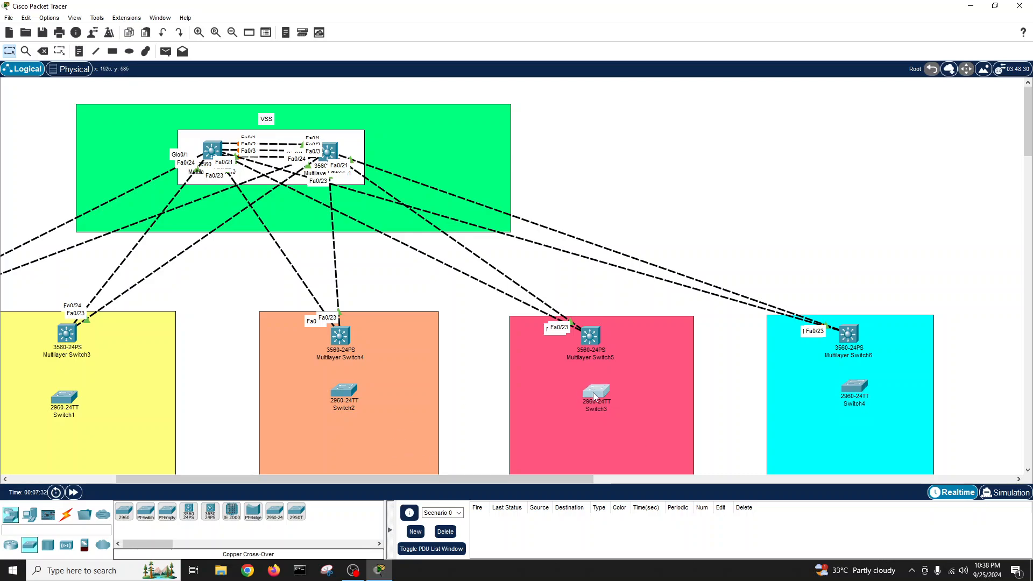
drag(339, 398, 336, 399)
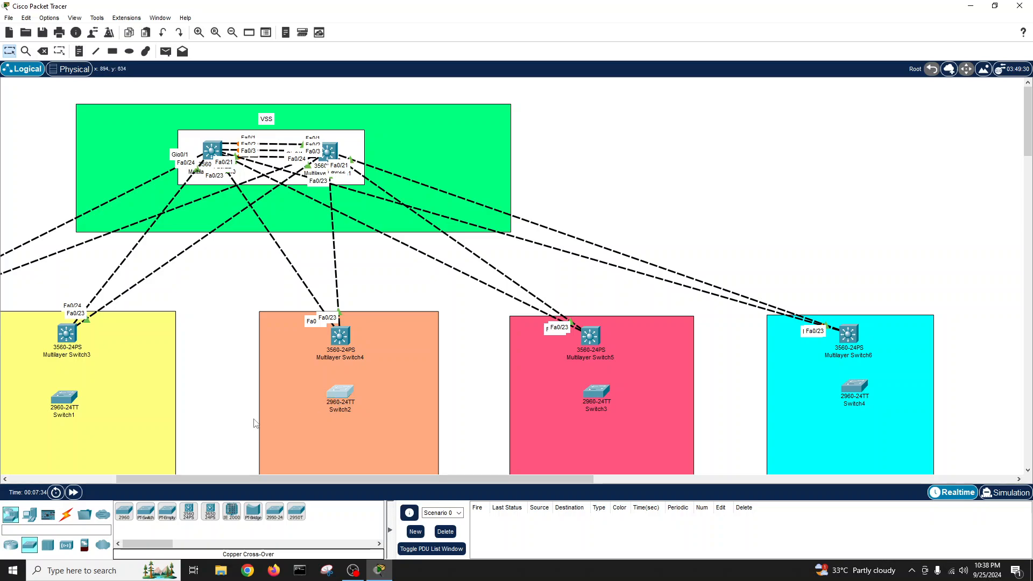
drag(69, 400, 68, 396)
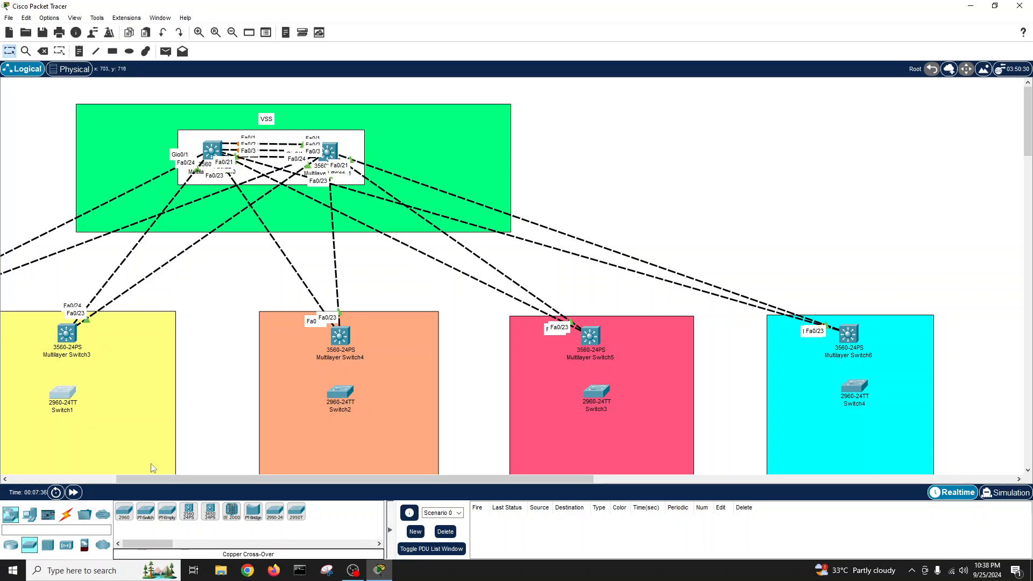
drag(148, 479, 41, 479)
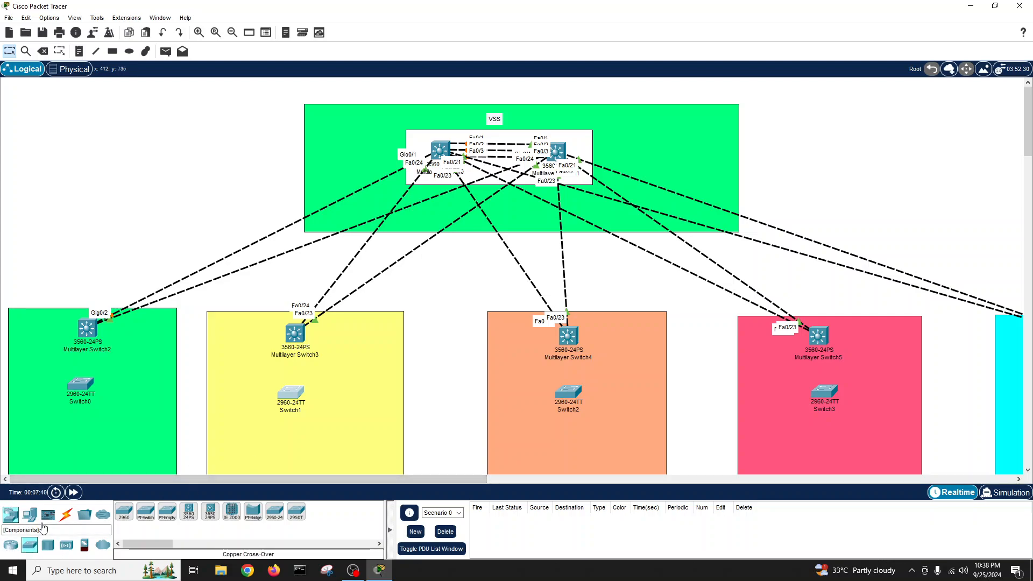
- Drag PC-PT computers into the zones, finishing with PC8 and PC9 in the cyan zone
click(29, 515)
drag(124, 512, 36, 444)
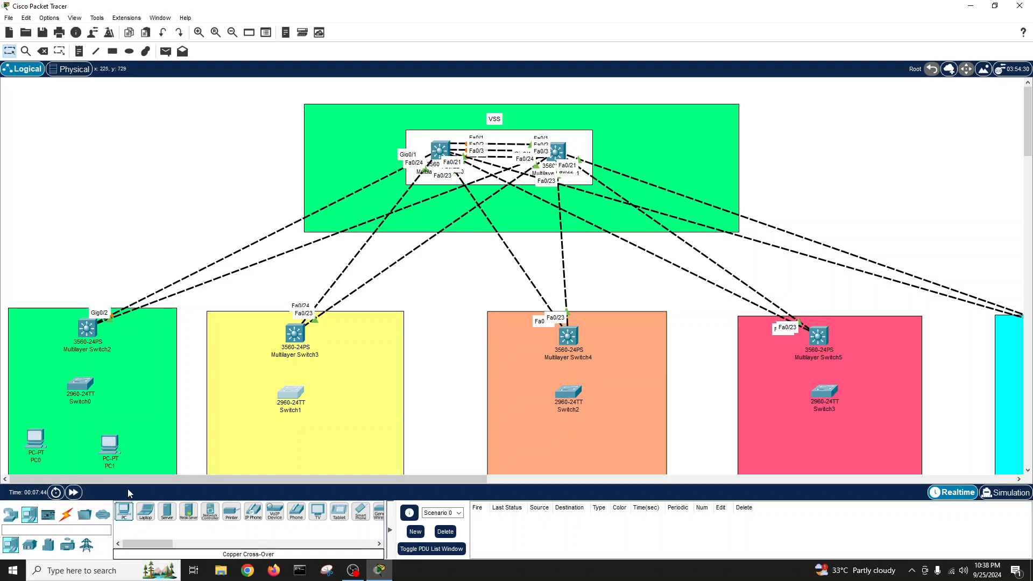
drag(128, 512, 243, 451)
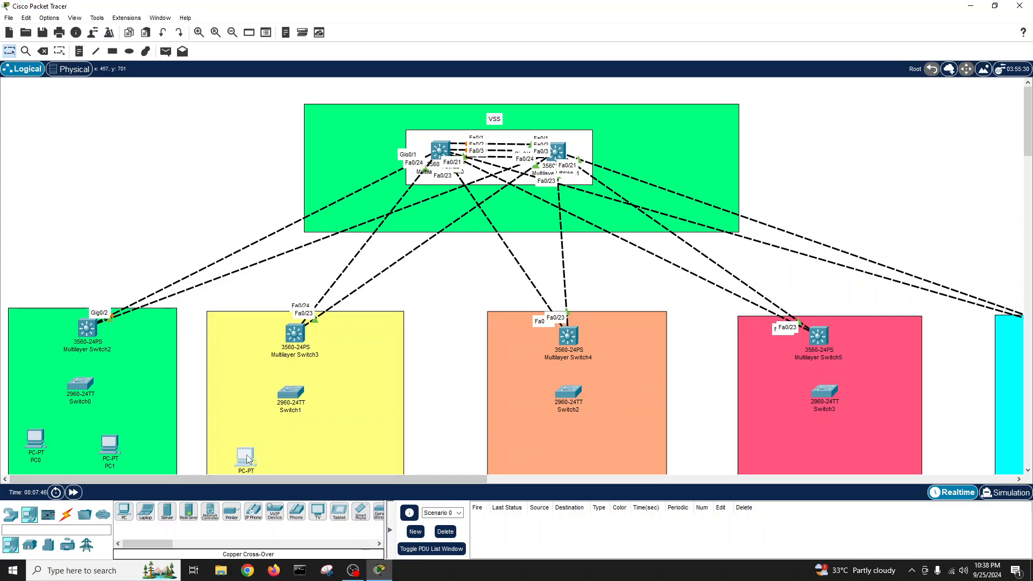
drag(123, 511, 528, 452)
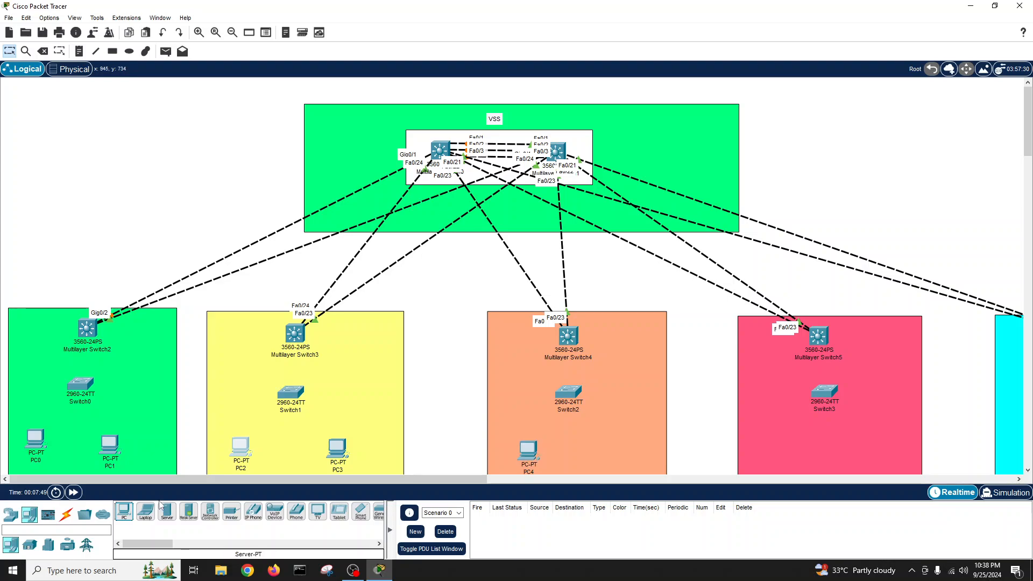
drag(121, 515, 587, 450)
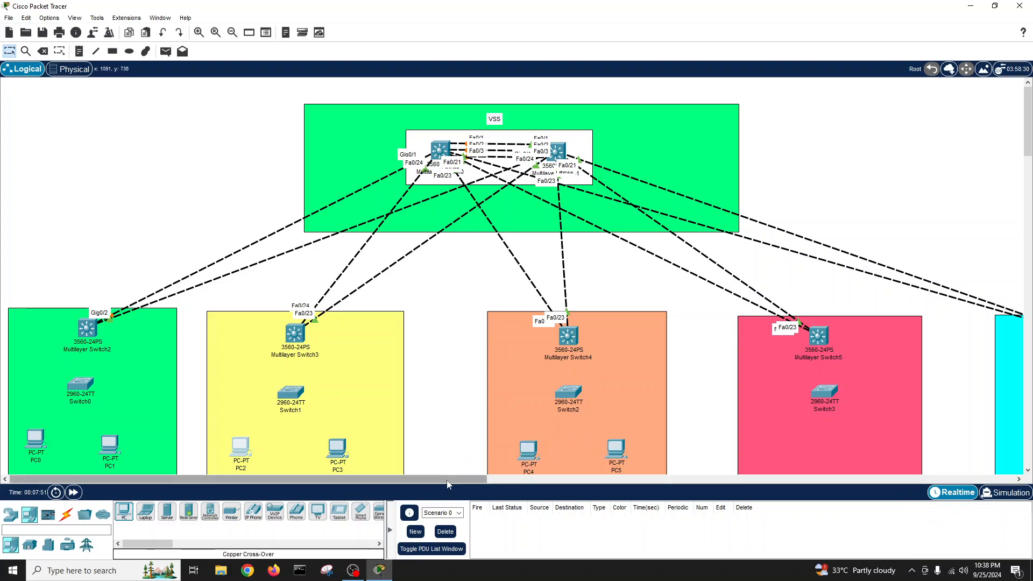
scroll(602, 469, right, 8)
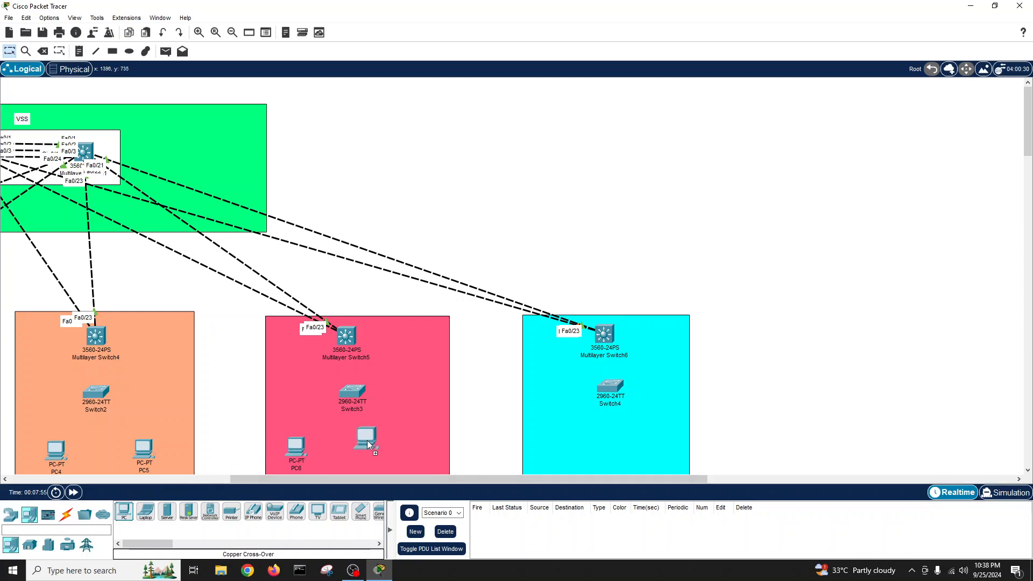
drag(124, 514, 525, 446)
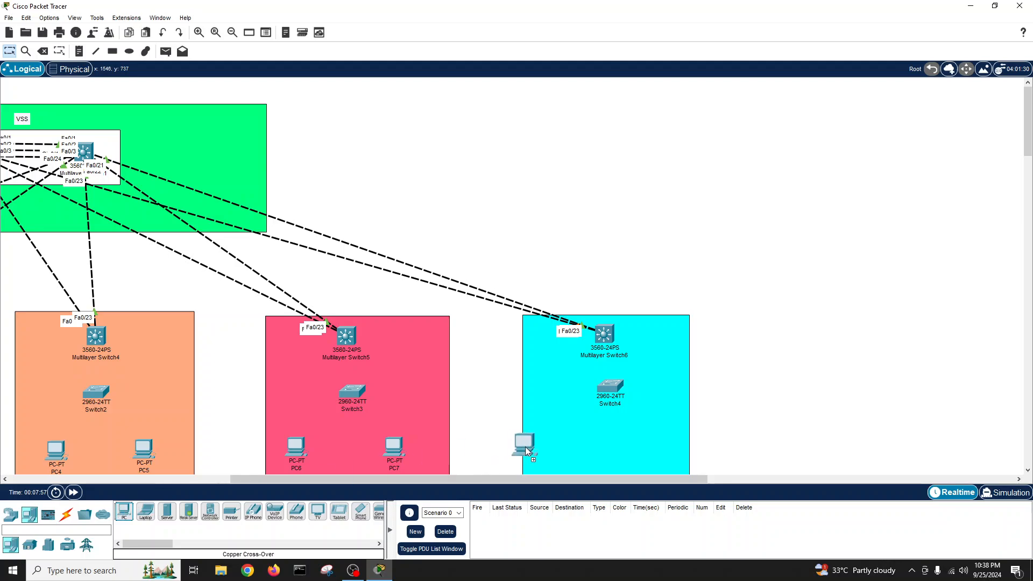
drag(124, 515, 630, 446)
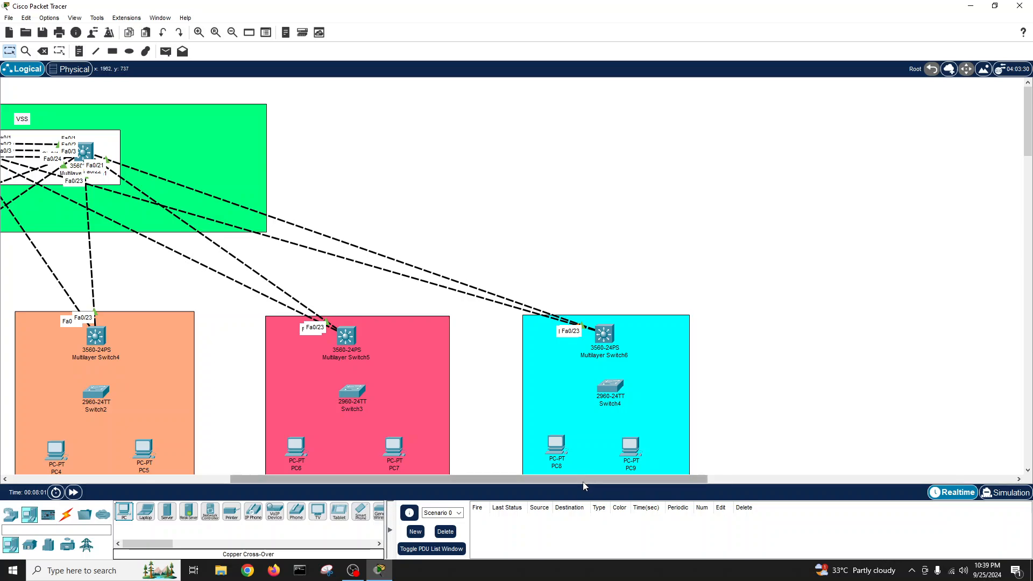
drag(578, 479, 358, 481)
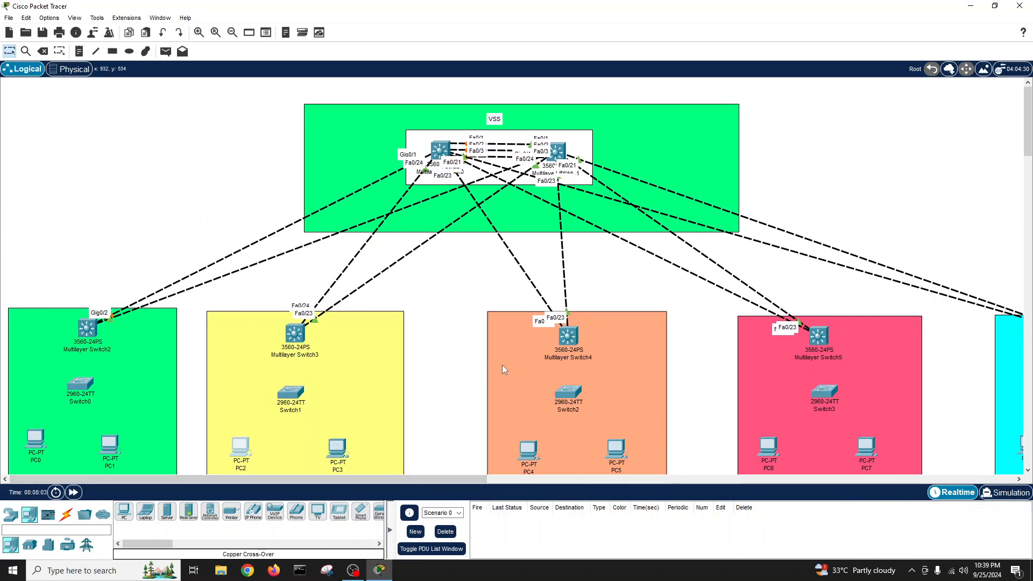
scroll(467, 370, down, 3)
scroll(467, 370, up, 2)
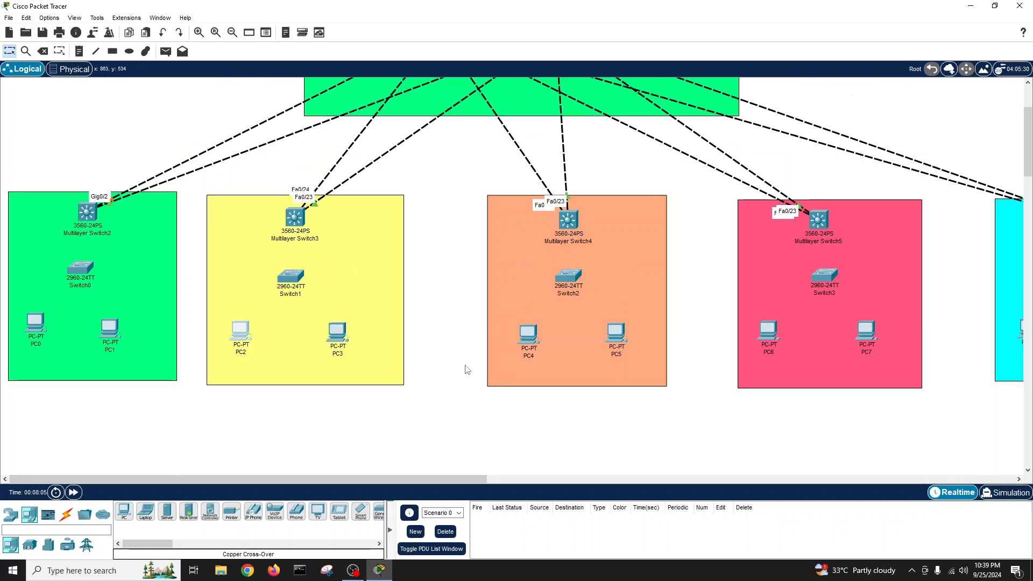
scroll(467, 370, up, 1)
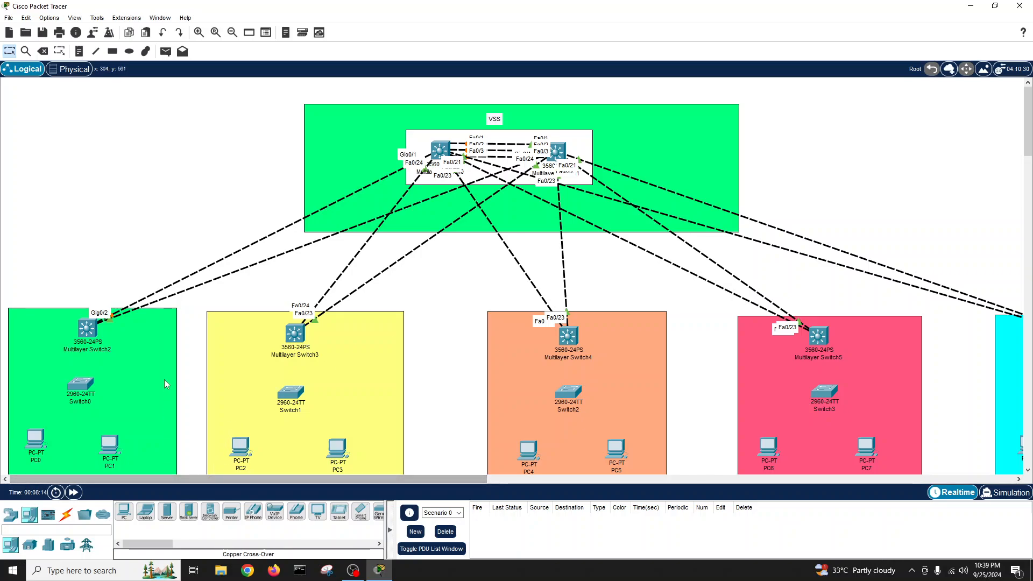
scroll(163, 380, down, 2)
scroll(163, 379, up, 1)
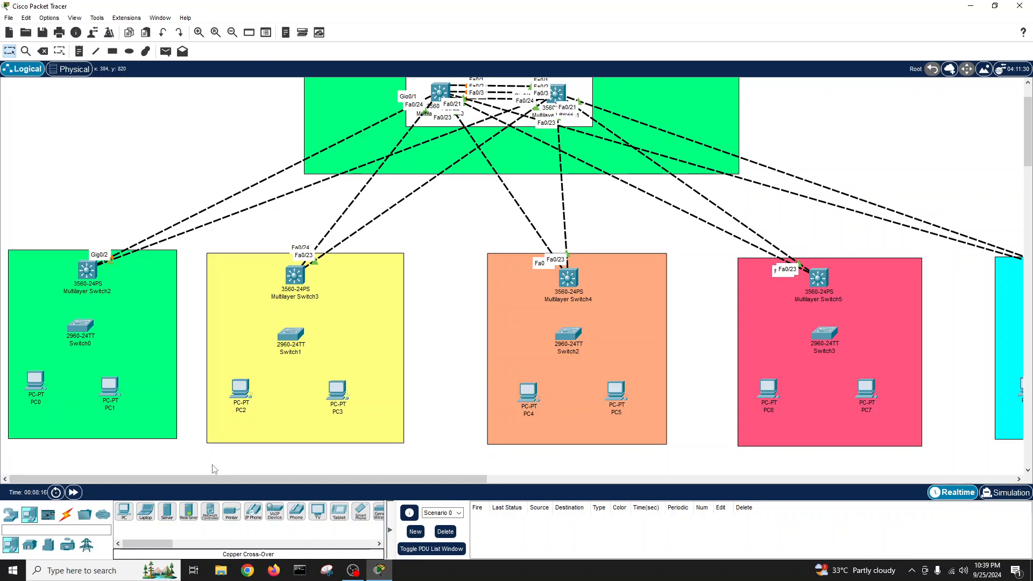
drag(242, 479, 211, 488)
- Cable PC0 to Switch0 Fa0/1 with straight-through copper, then auto-connect PC1 to Switch0
click(68, 514)
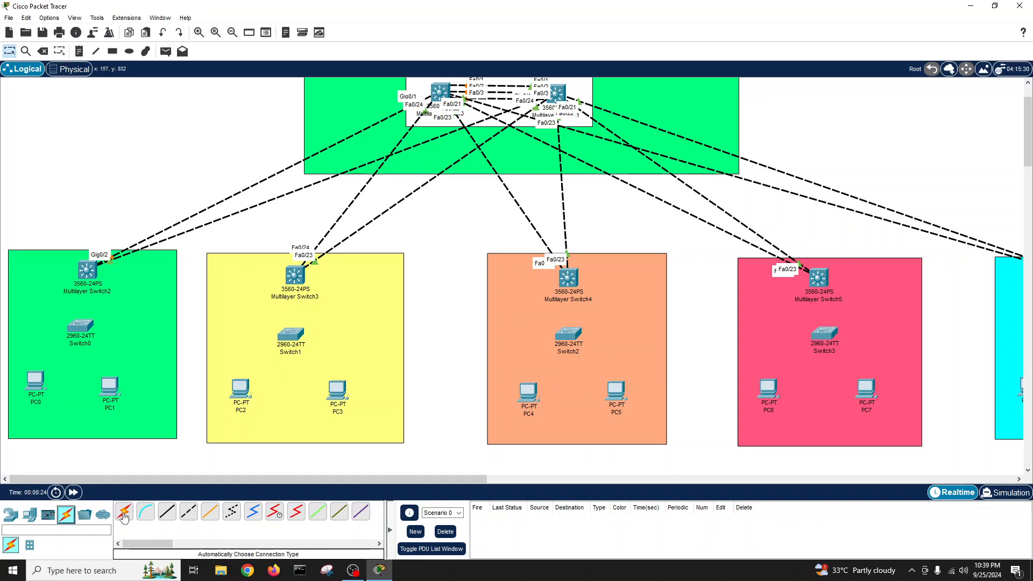
click(170, 517)
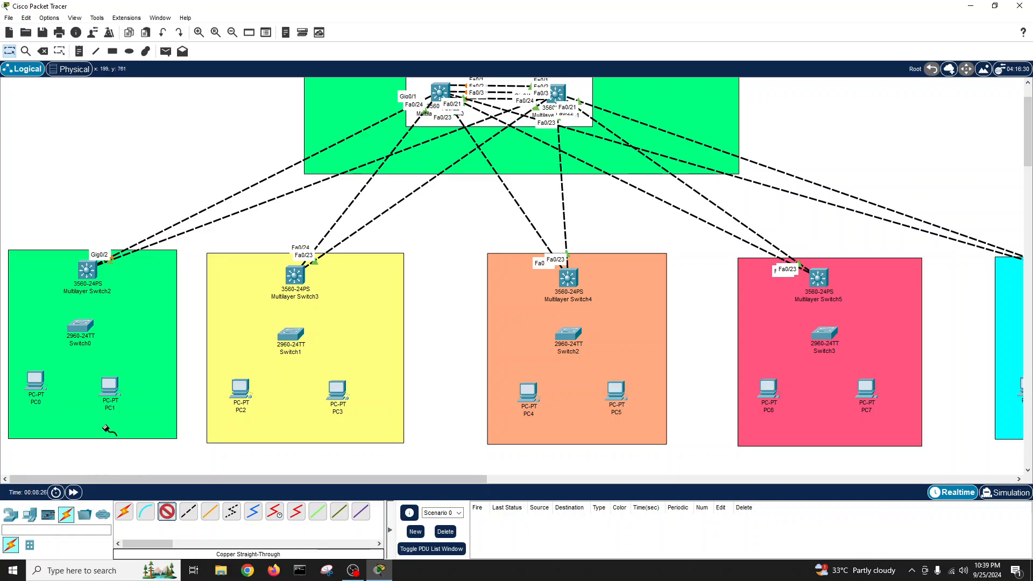
click(41, 387)
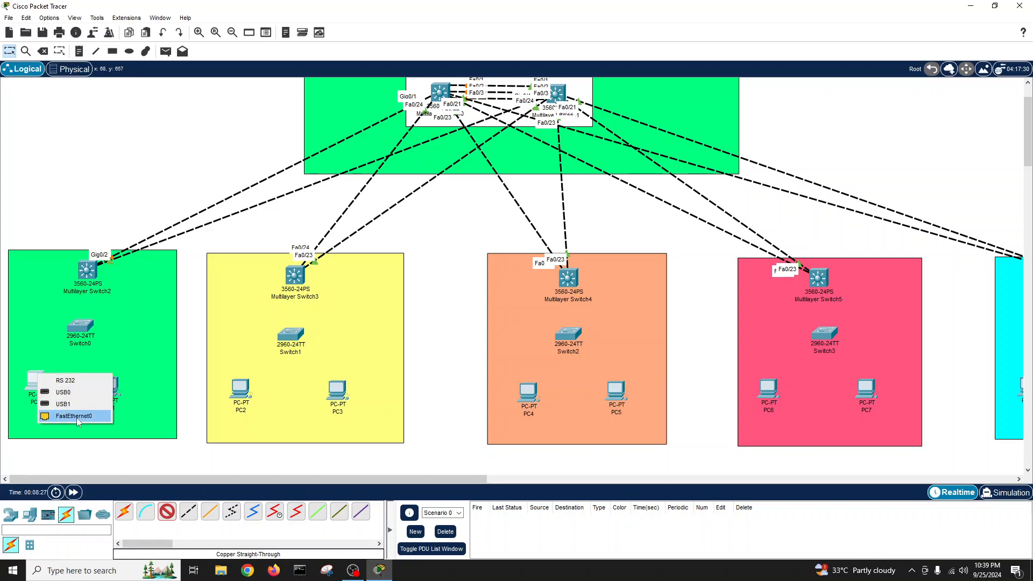
click(57, 417)
click(78, 325)
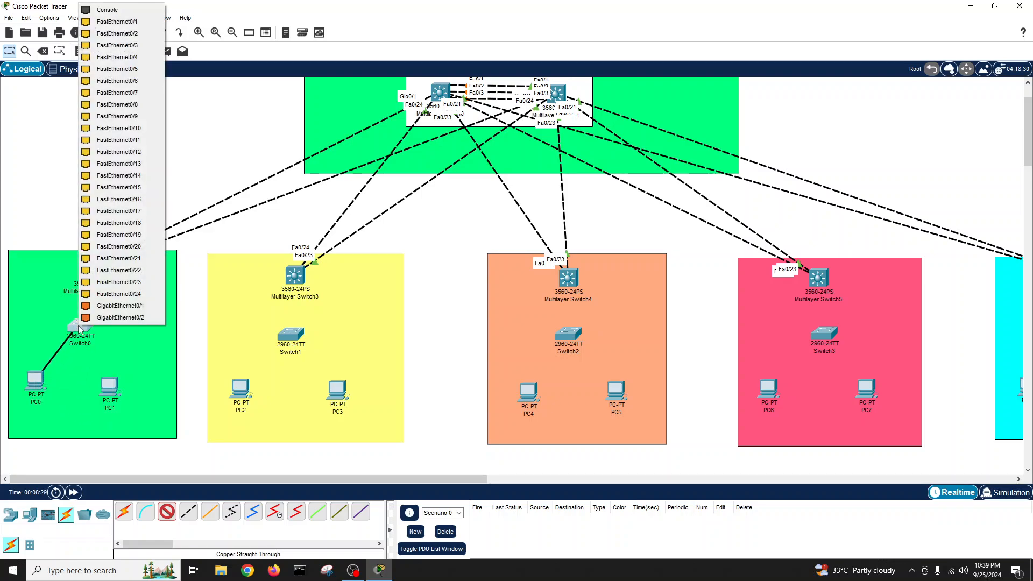
click(134, 21)
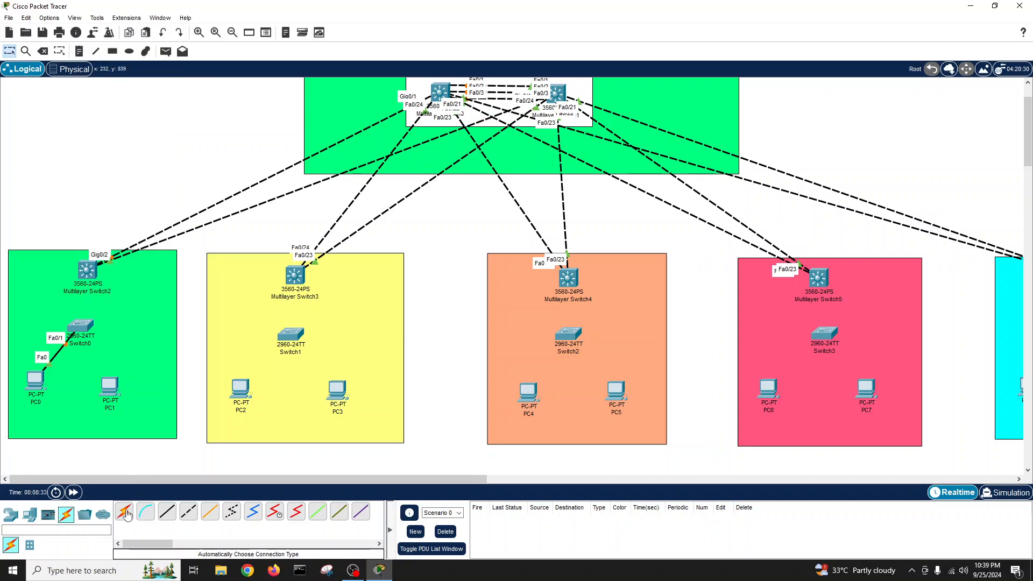
click(124, 512)
click(111, 387)
click(80, 325)
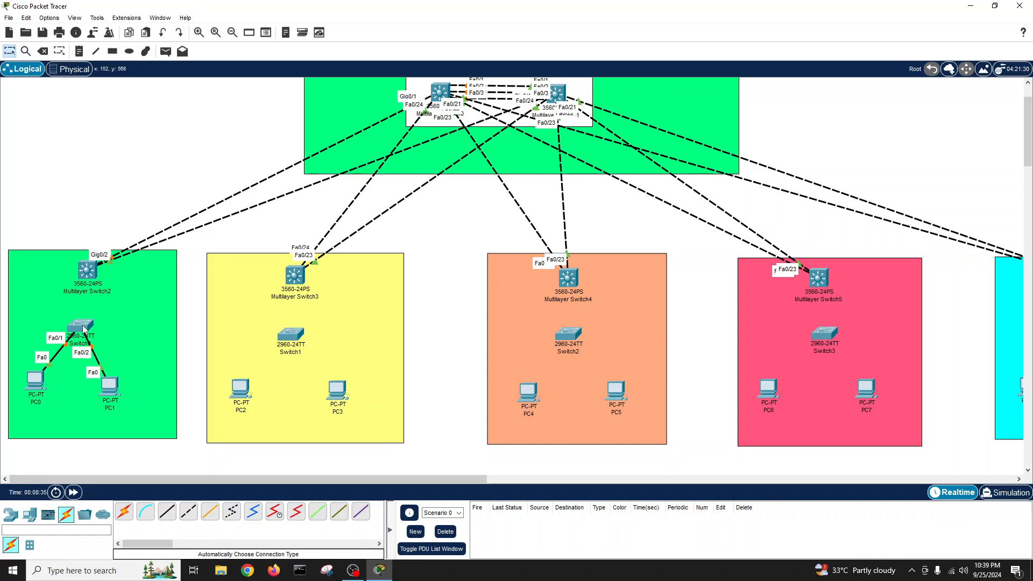
- Auto-connect PC2 and PC3 to Switch1, and PC4 and PC5 to Switch2
click(240, 388)
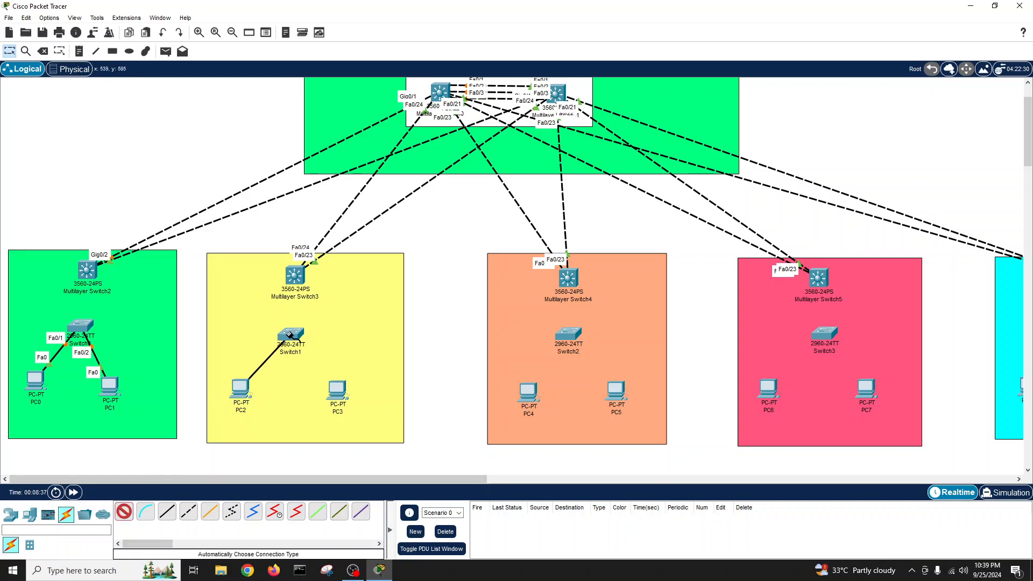
click(290, 334)
click(126, 515)
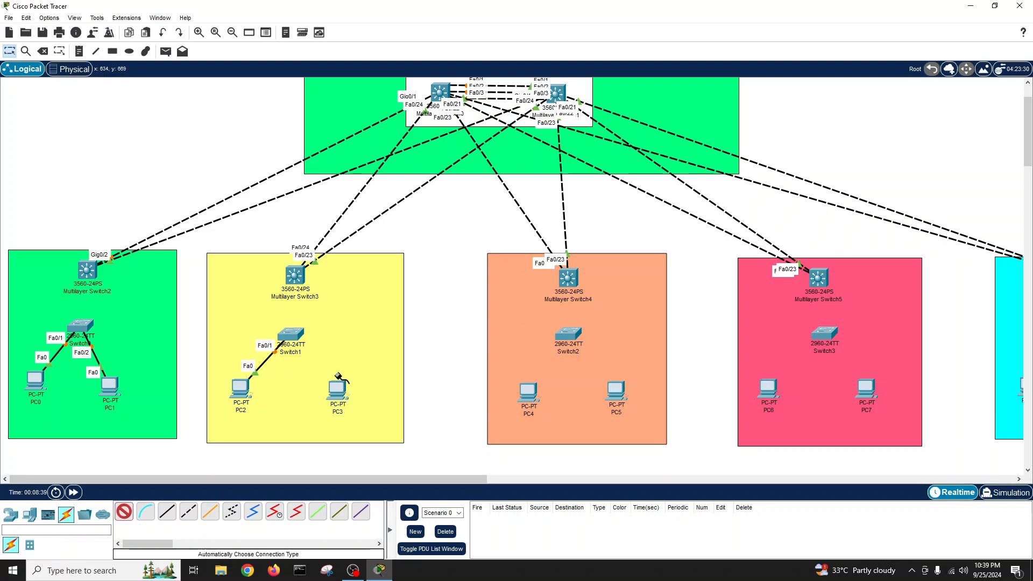
click(337, 389)
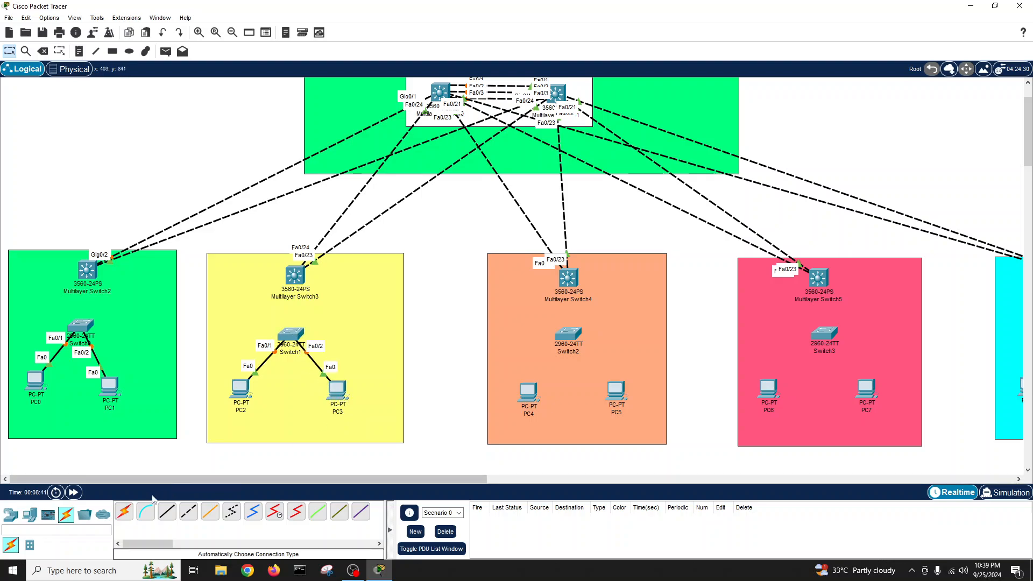
click(124, 512)
click(526, 396)
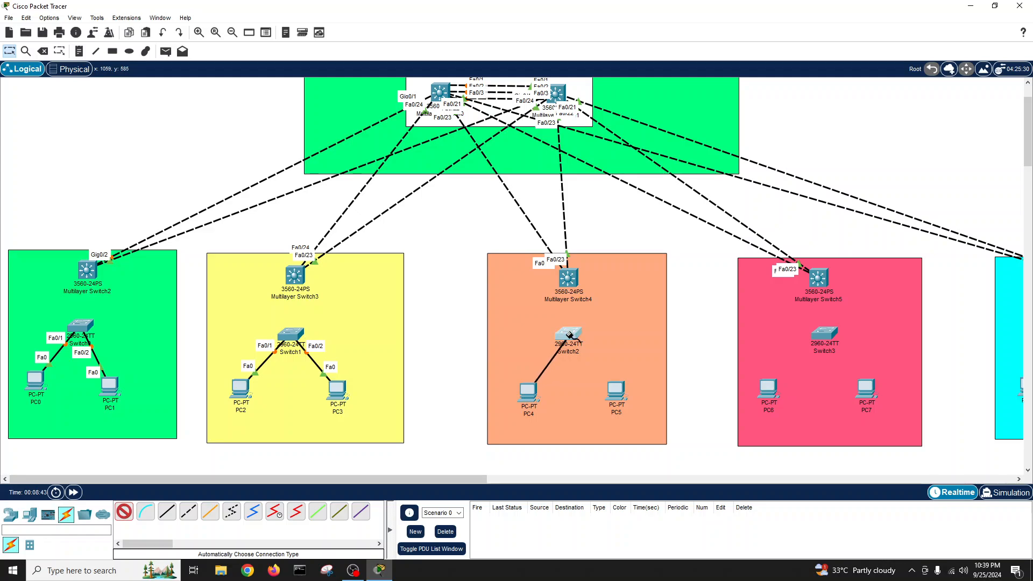
click(568, 335)
click(124, 515)
click(568, 334)
click(616, 390)
- Auto-connect PC6 and PC7 to Switch3 in the pink zone
click(125, 514)
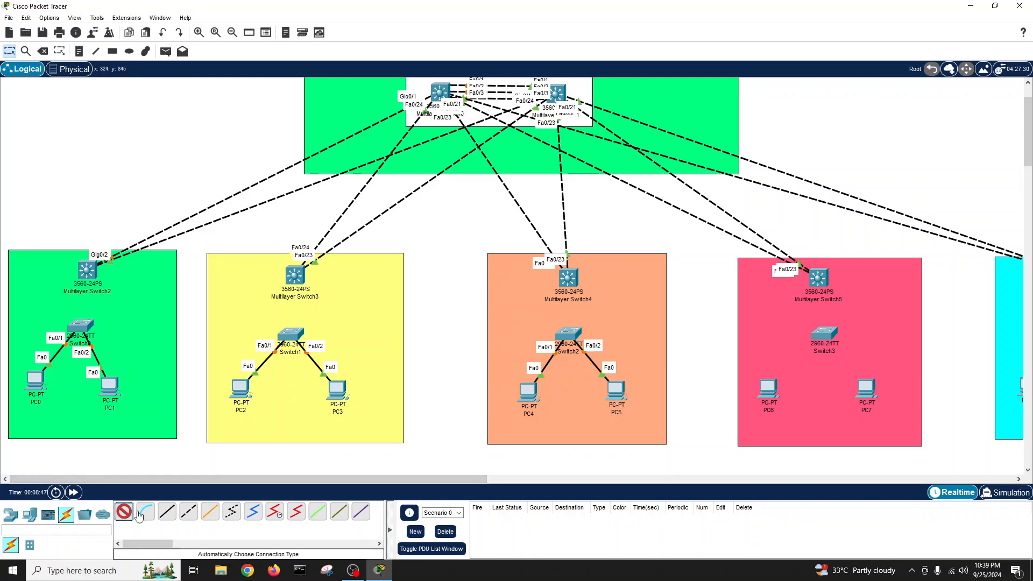
click(822, 335)
click(768, 388)
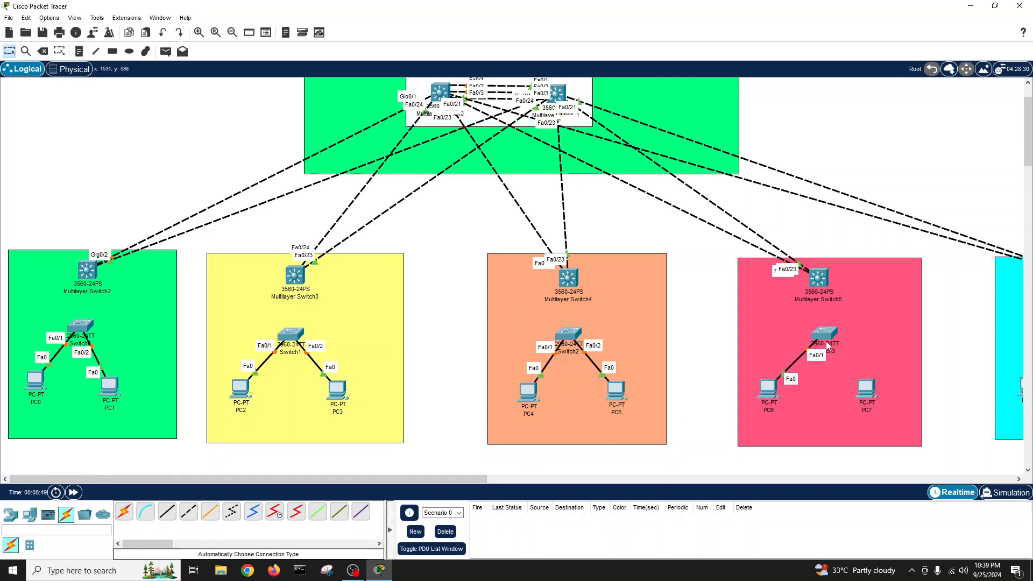
click(124, 514)
click(824, 334)
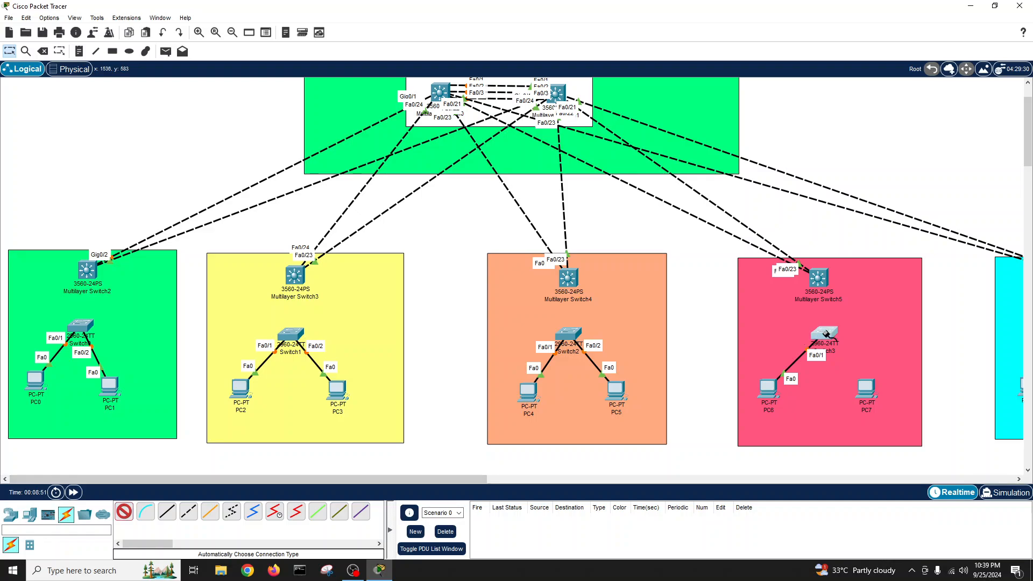
click(867, 388)
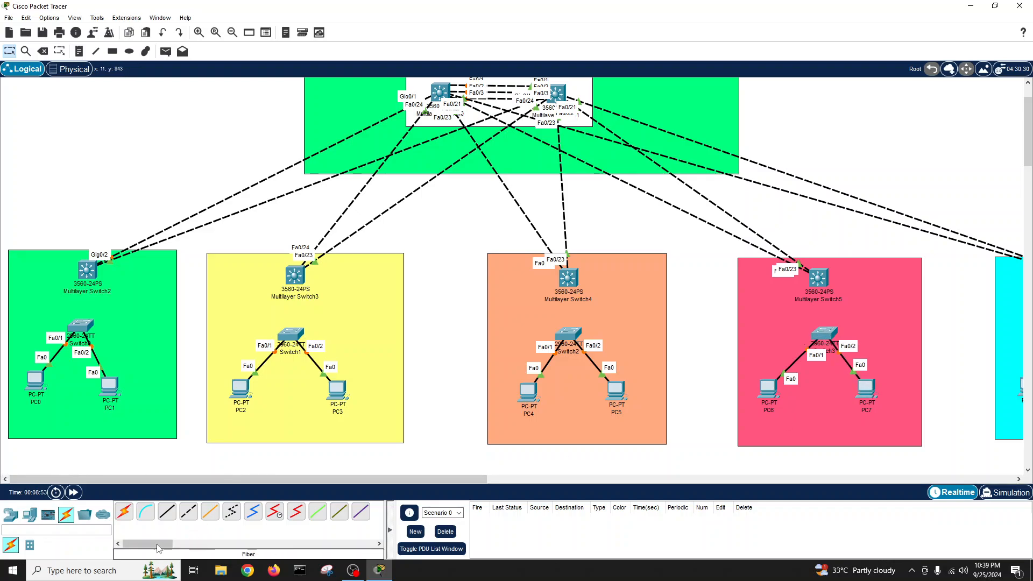
- Connect PC8 and PC9 to Switch4 on Fa0/1 and Fa0/2
drag(281, 479, 465, 479)
click(125, 513)
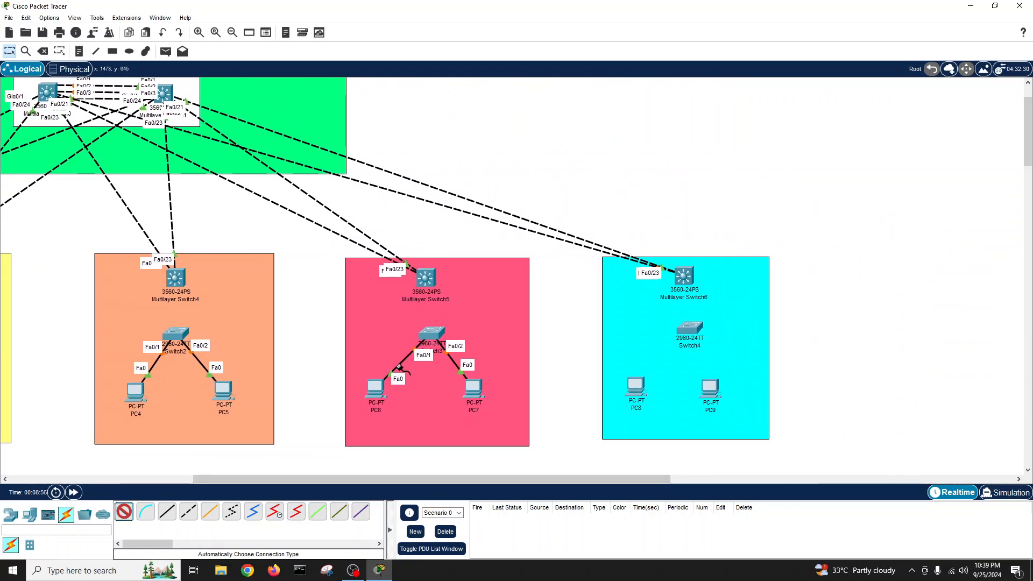
click(636, 387)
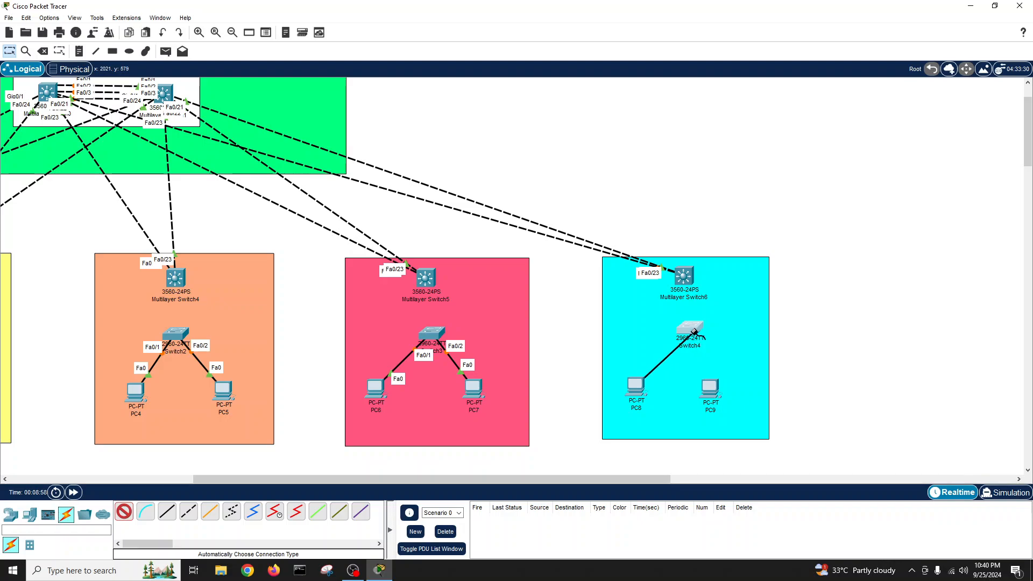
click(689, 327)
click(123, 513)
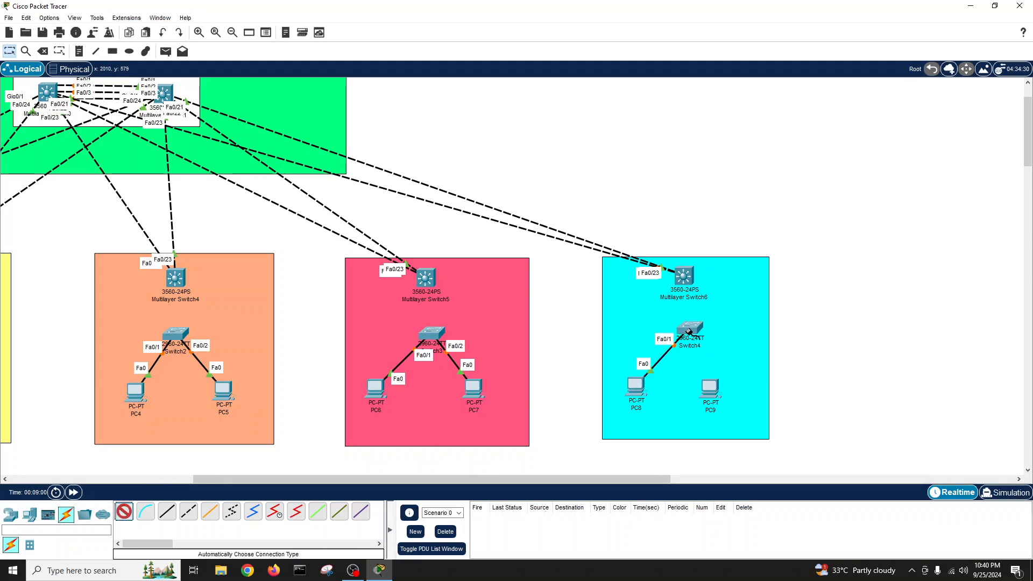
click(710, 388)
click(694, 330)
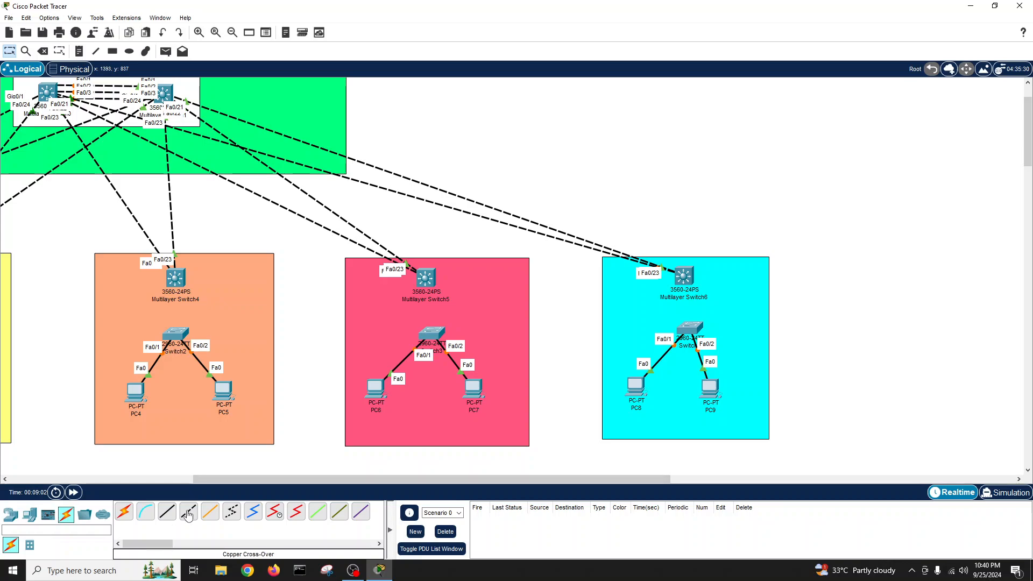
- Cable the cyan 2960's Gig0/1 and Gig0/2 to Multilayer Switch6's Gig0/1 and Gig0/2, then reposition Switch6
click(699, 328)
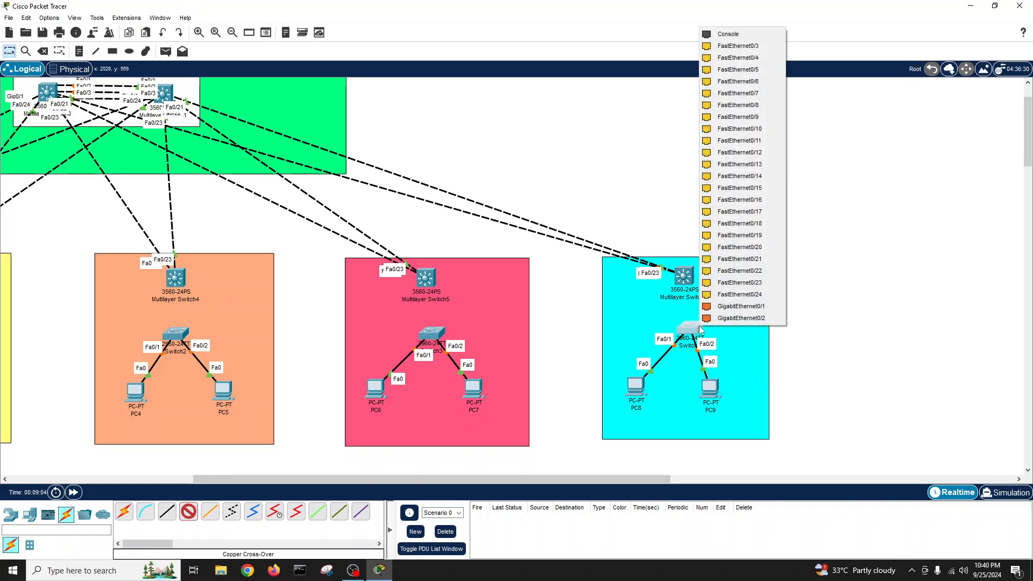
click(741, 306)
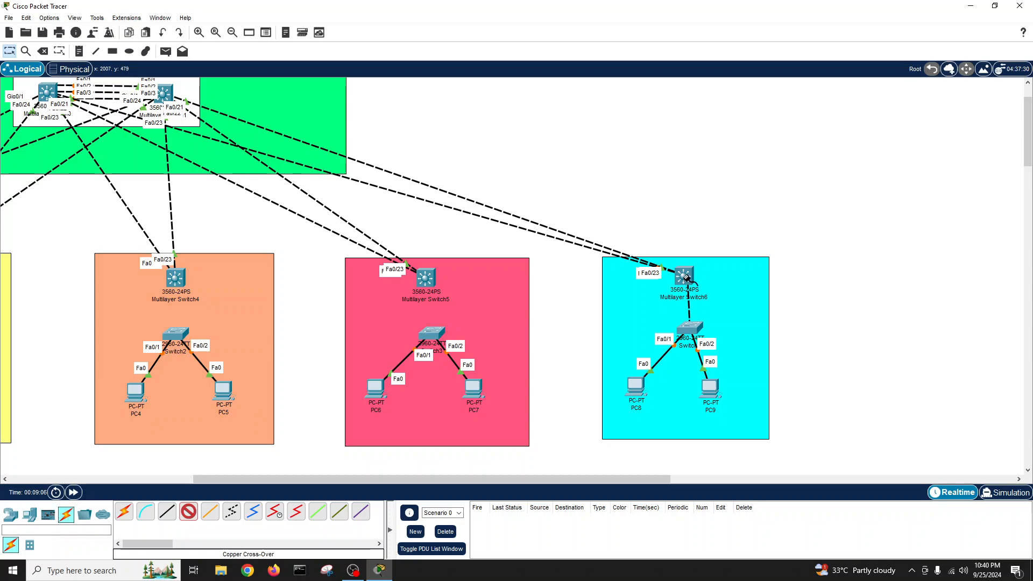
click(686, 278)
click(726, 558)
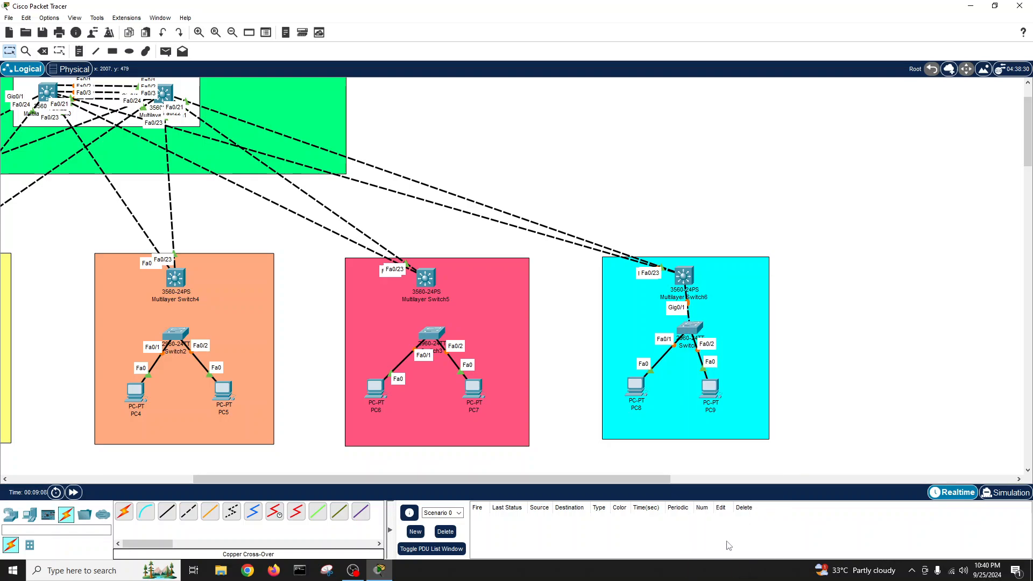
click(188, 511)
click(692, 330)
click(732, 319)
click(689, 277)
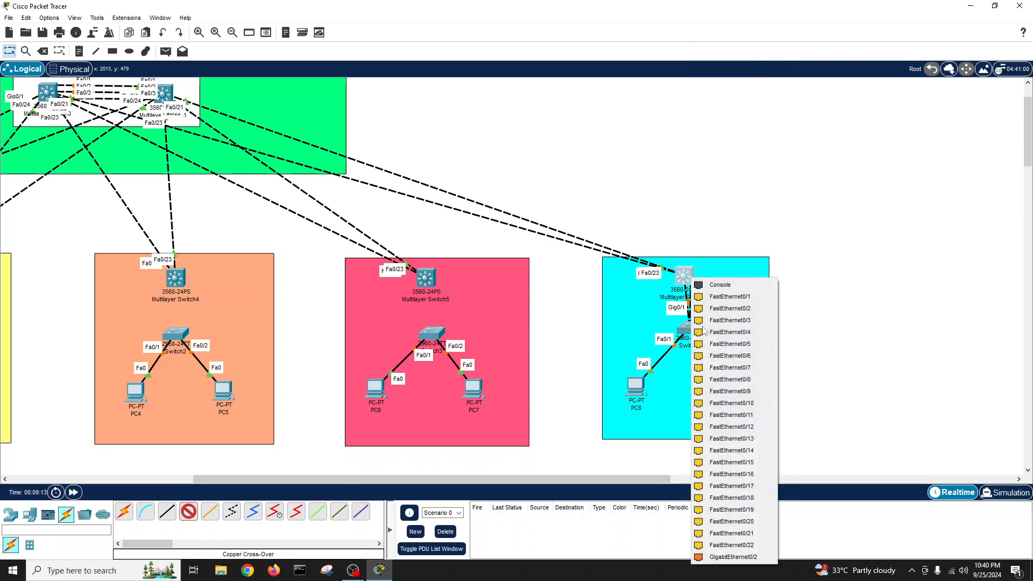
click(732, 561)
drag(683, 276, 689, 269)
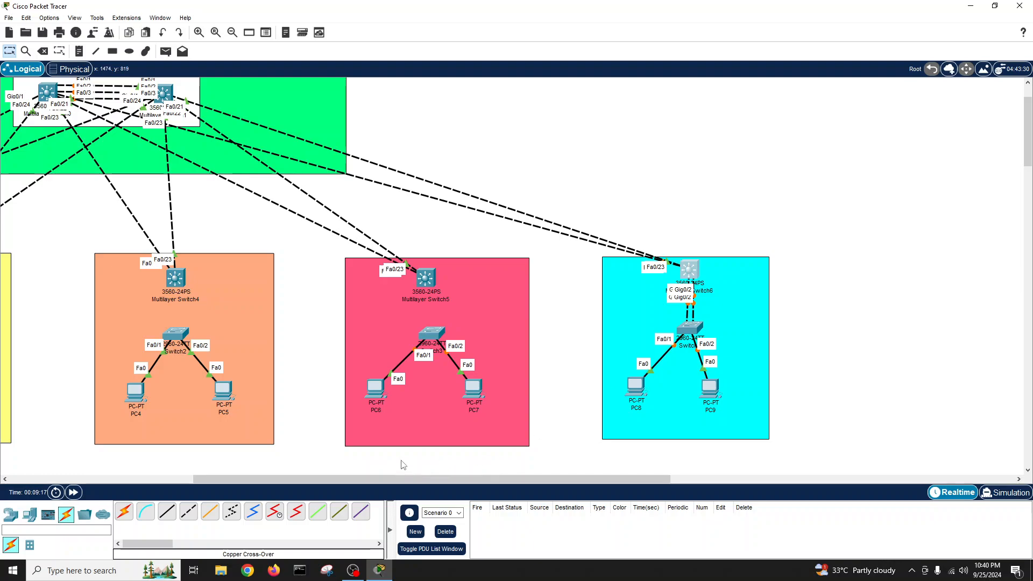
- In the pink zone, cross-over link Multilayer Switch5 Gig0/1 and Gig0/2 to the access switch's Gig0/1 and Gig0/2
drag(428, 335, 424, 333)
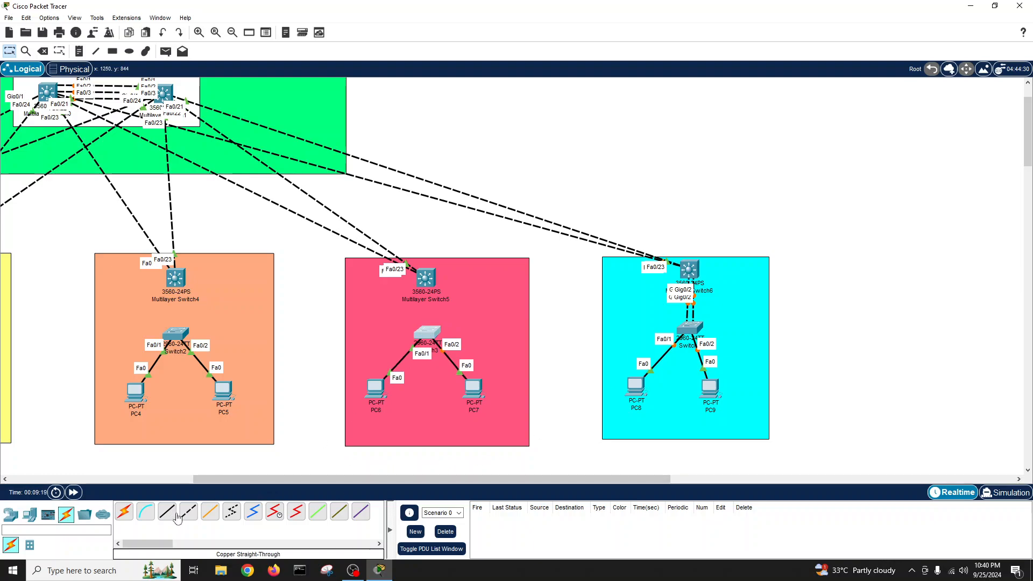
click(188, 511)
click(429, 277)
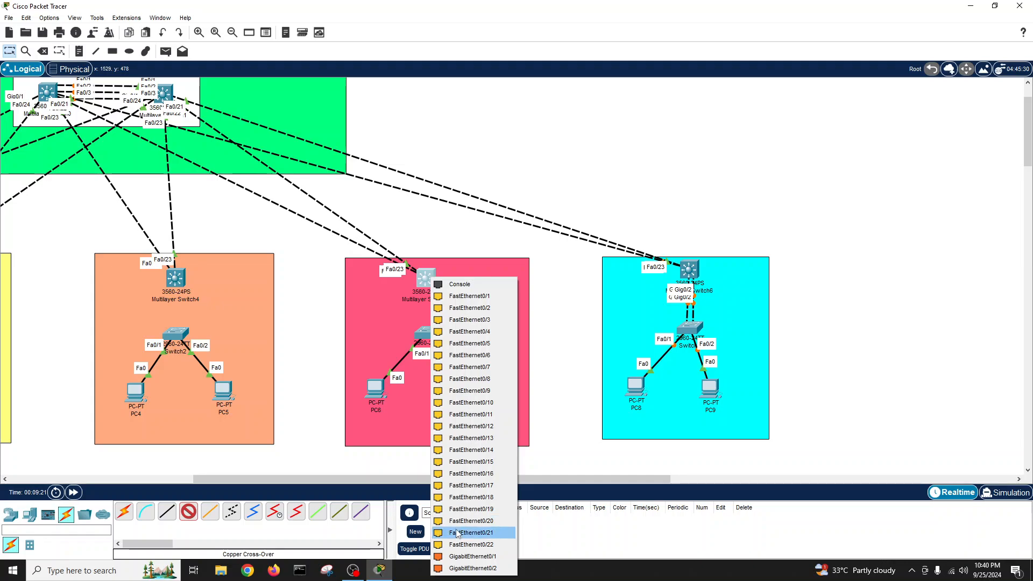
click(454, 554)
click(416, 325)
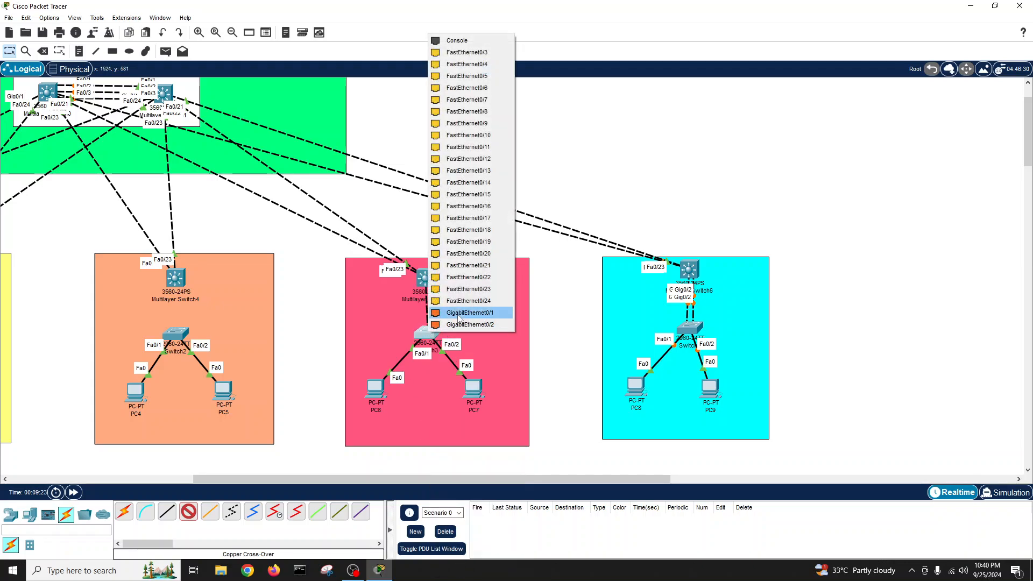
click(473, 310)
click(188, 511)
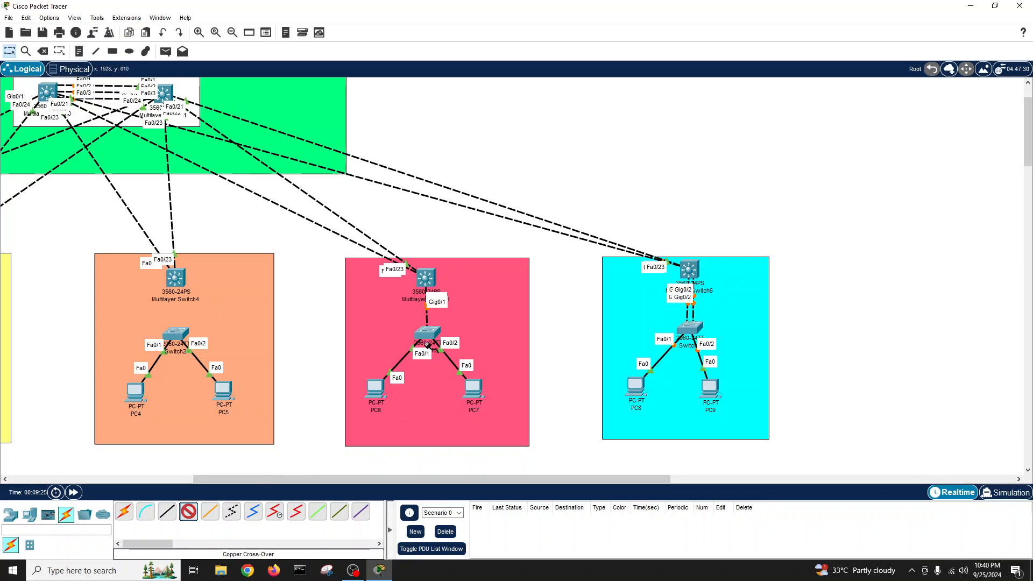
click(431, 335)
click(473, 327)
click(426, 277)
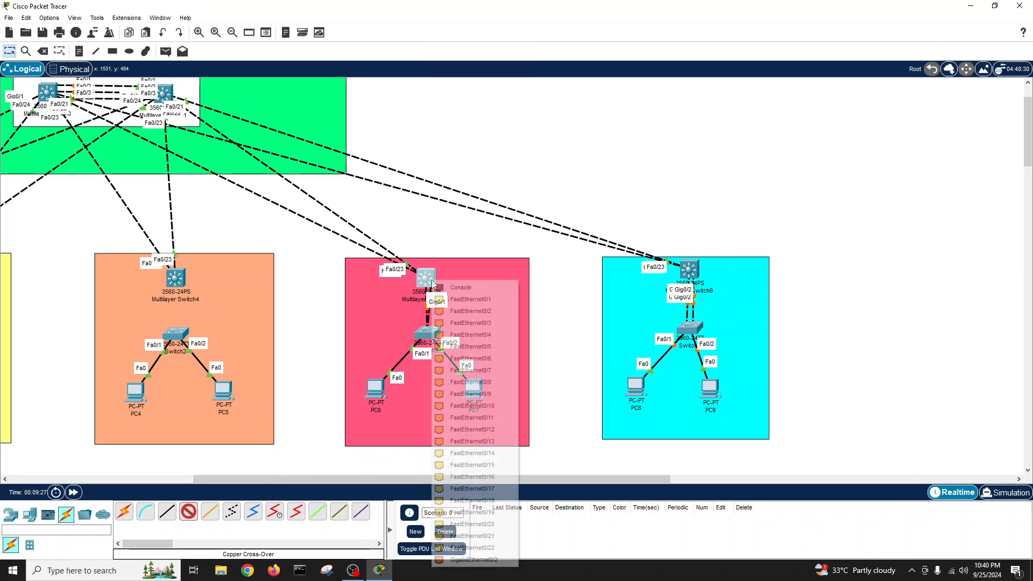
click(473, 564)
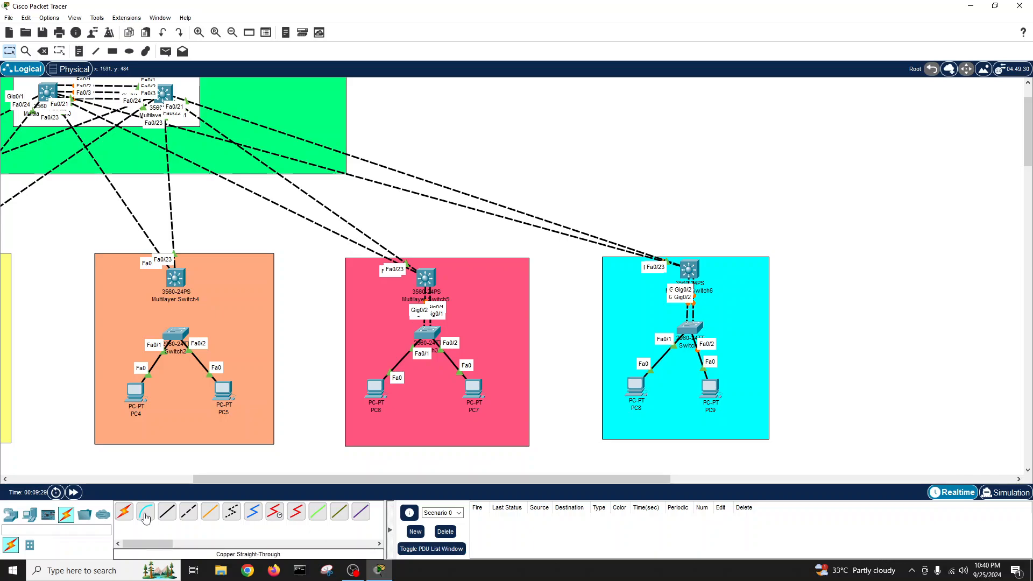
- In the orange zone, link Multilayer Switch4 Gig0/1 and Gig0/2 to Switch2's Gigabit ports
click(189, 511)
click(175, 278)
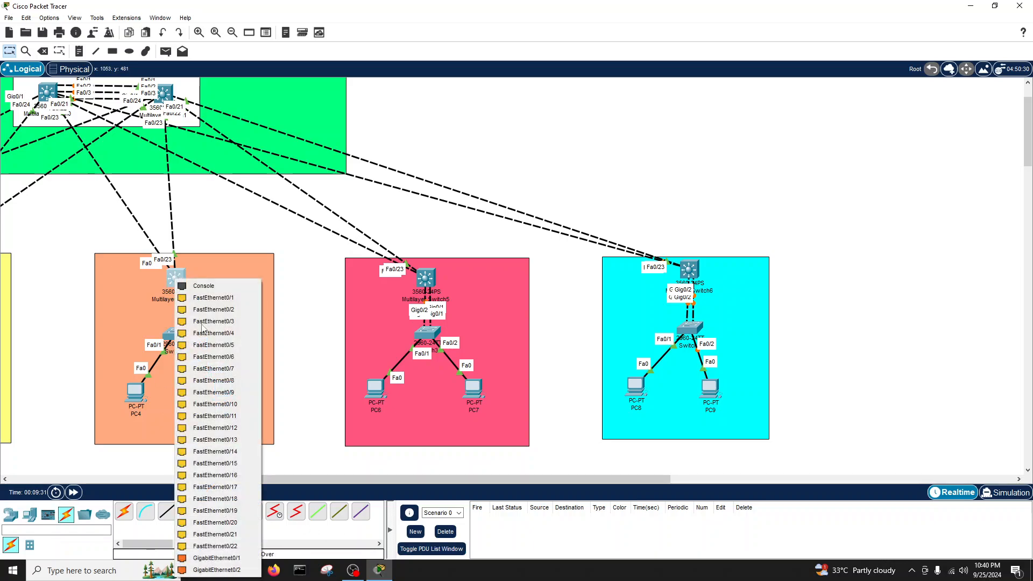
click(204, 557)
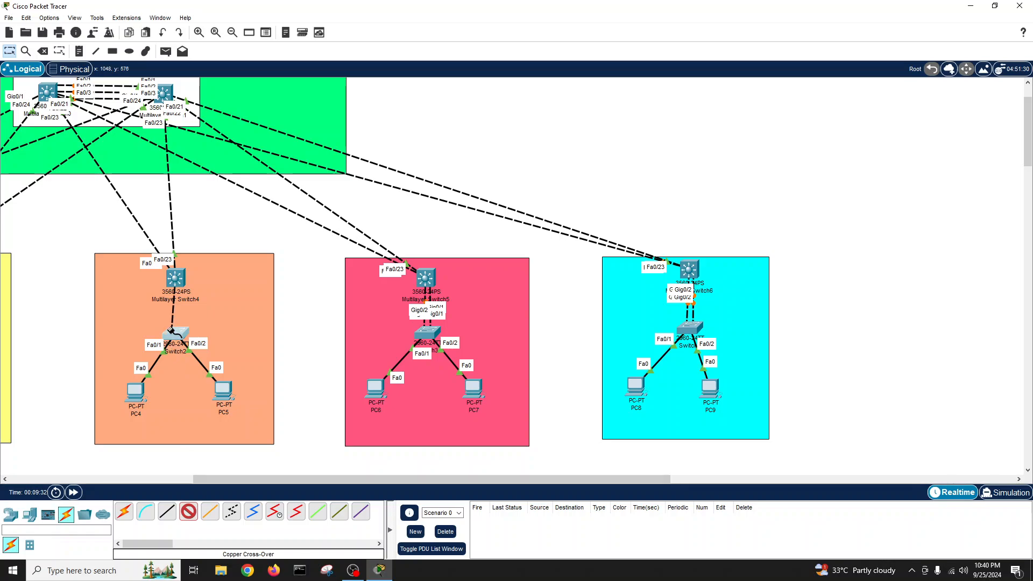
click(175, 333)
click(195, 316)
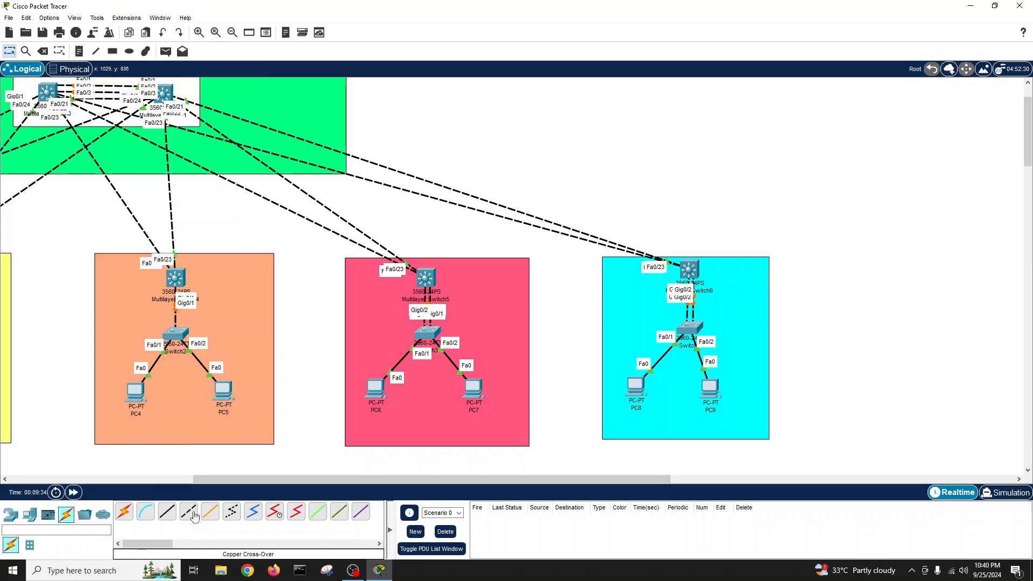
click(188, 511)
click(184, 333)
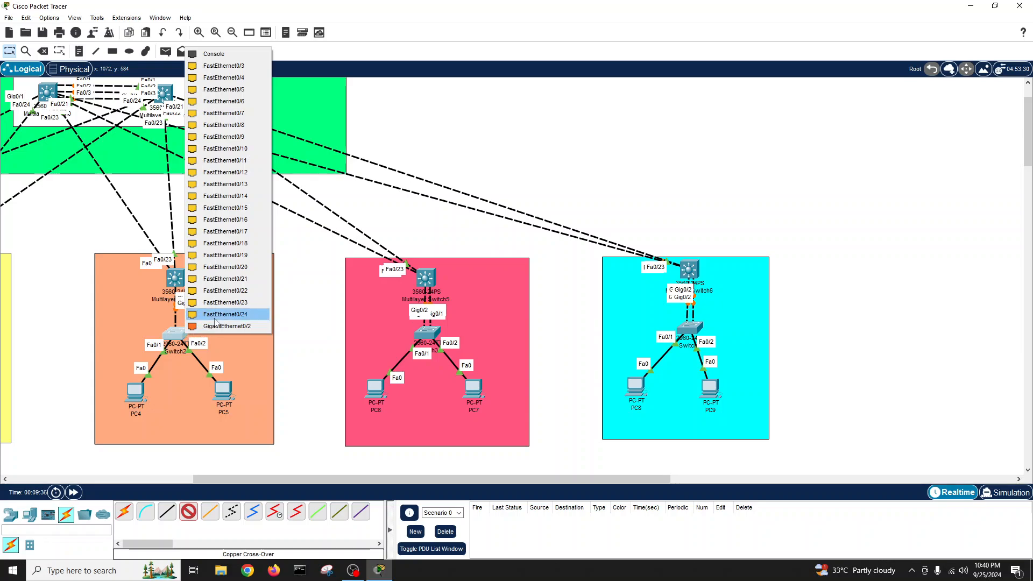
click(215, 321)
click(182, 280)
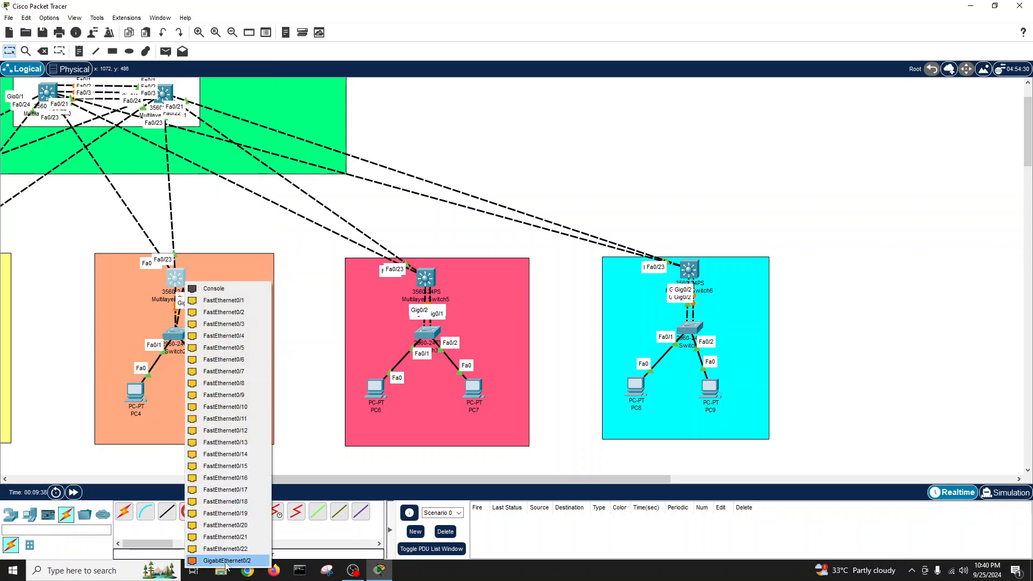
click(216, 565)
- In the yellow zone, link Switch1's Gigabit ports to Multilayer Switch3 Gig0/1 and Gig0/2
drag(295, 483, 141, 484)
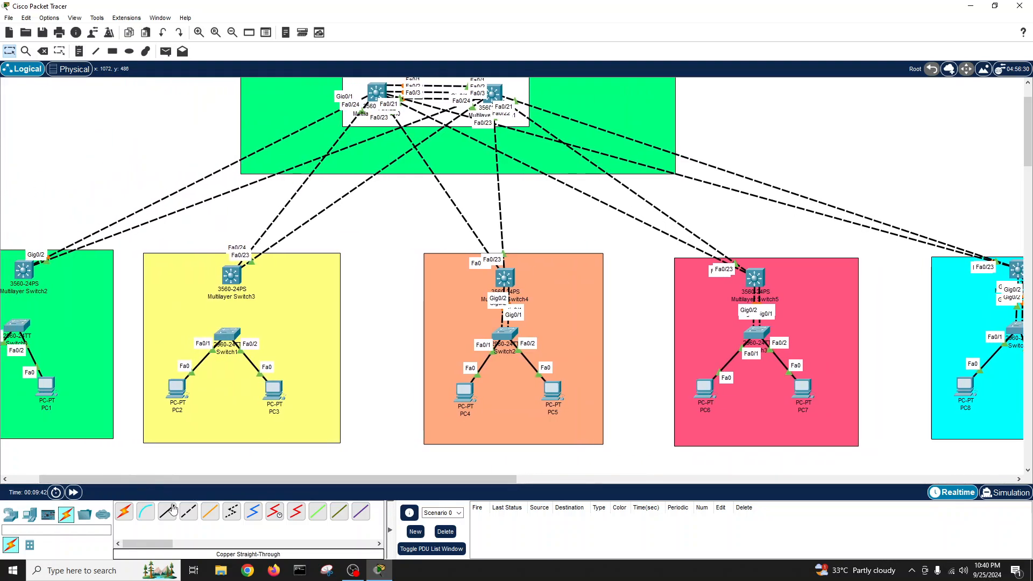
click(225, 348)
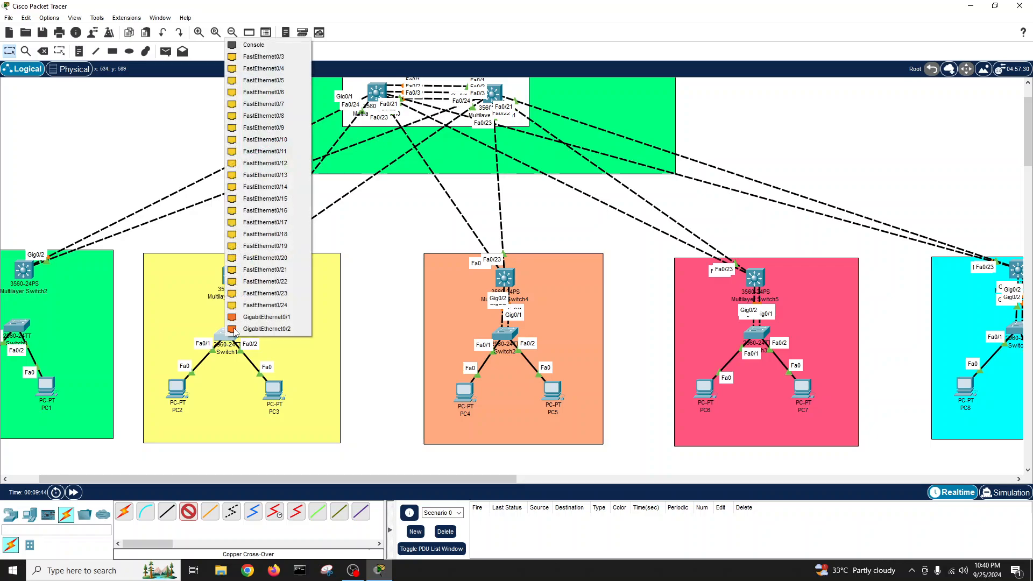
click(248, 317)
click(231, 276)
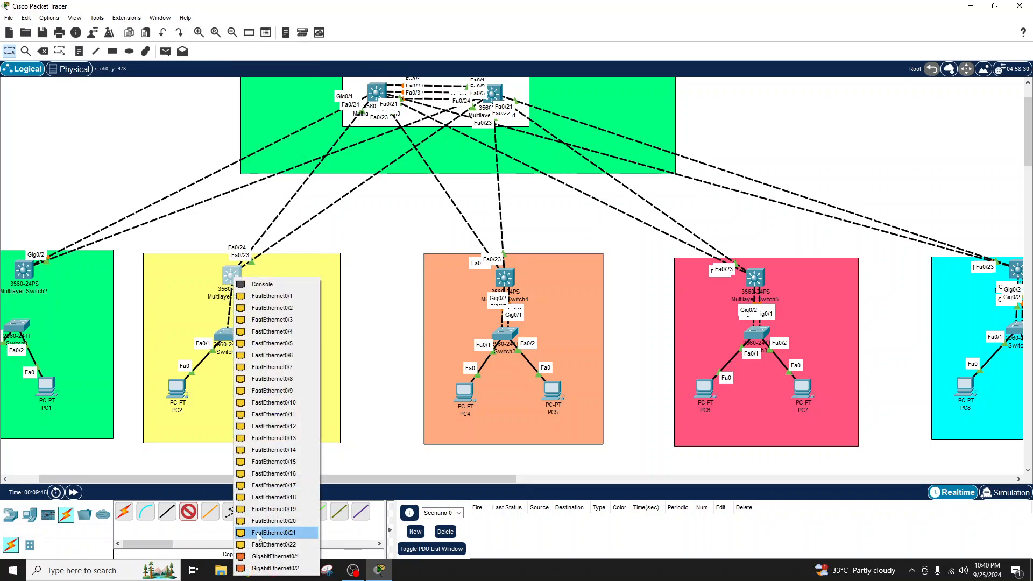
click(266, 559)
click(188, 511)
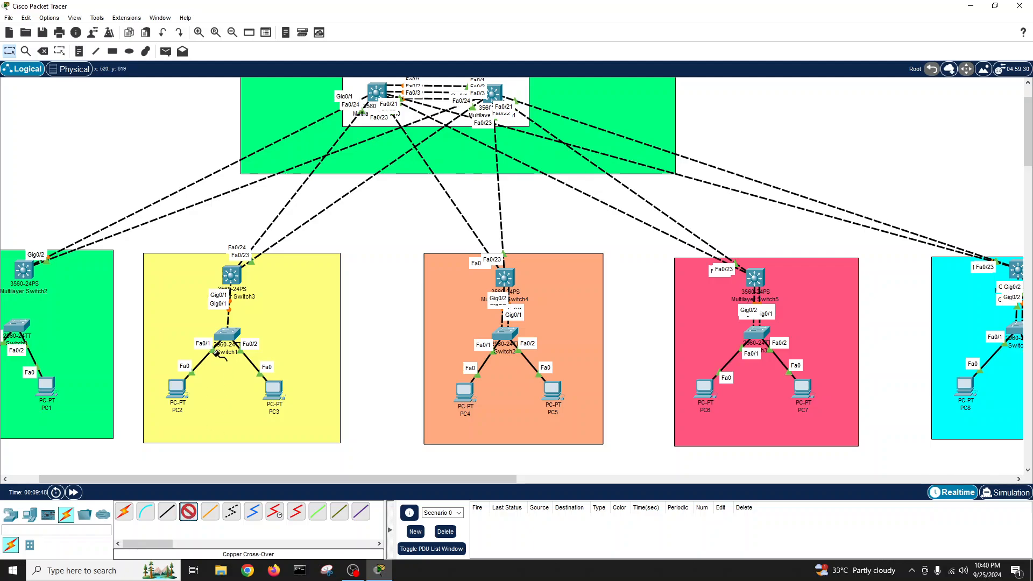
click(228, 335)
click(262, 322)
click(233, 277)
click(282, 557)
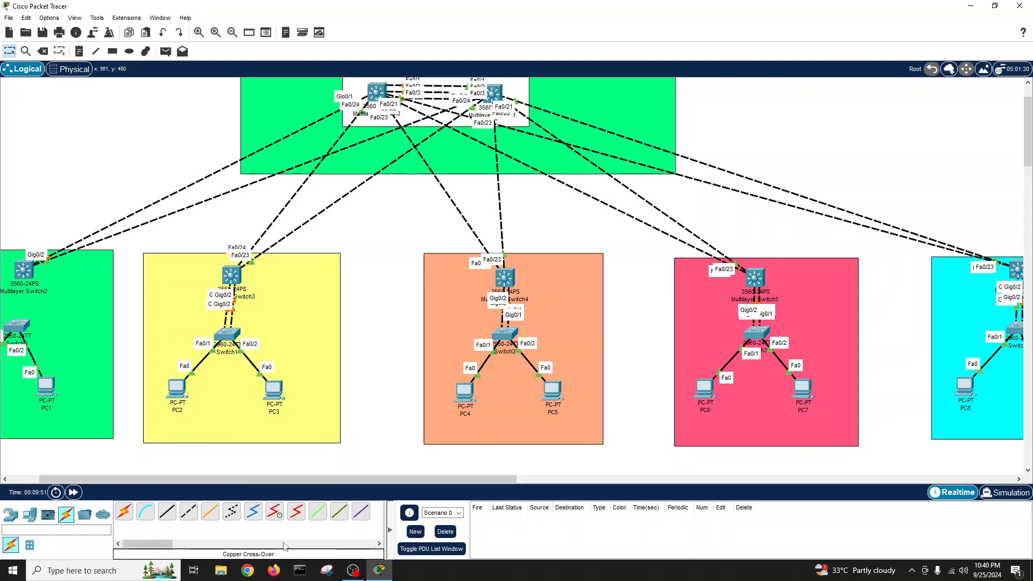
- In the green zone, link Switch0 twice to Multilayer Switch2, the second on FastEthernet0/24
click(18, 327)
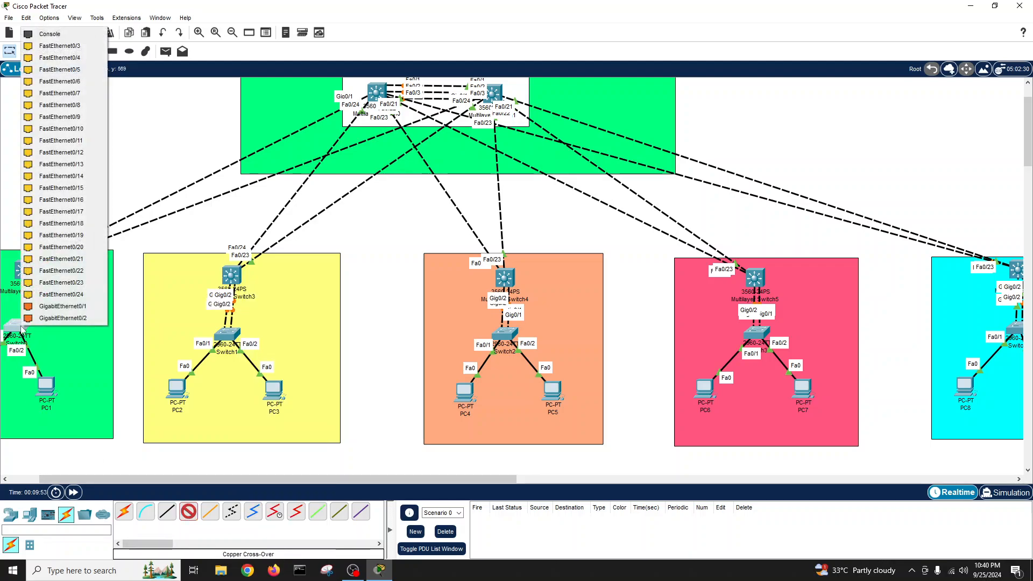
click(59, 318)
click(22, 273)
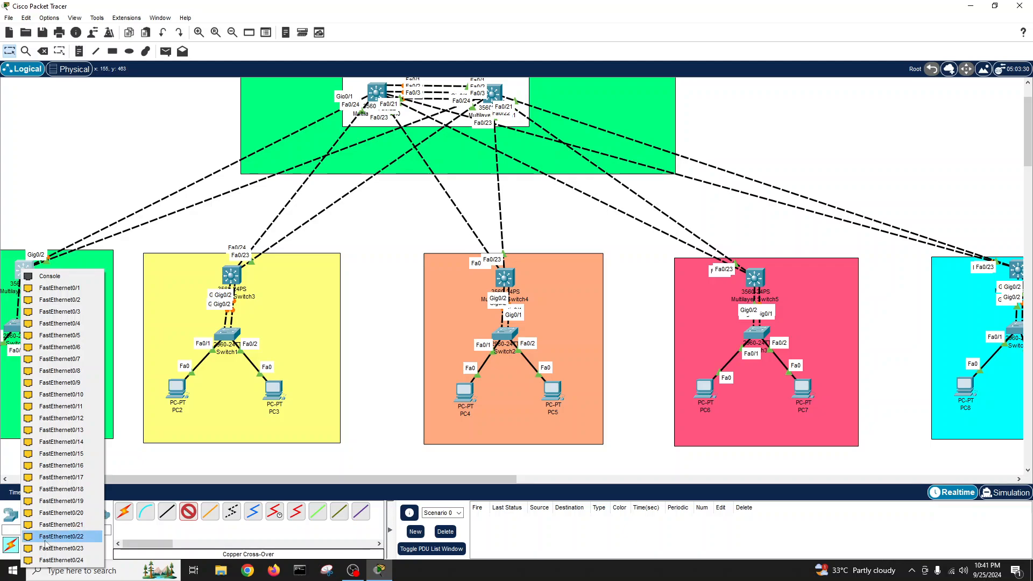
click(51, 547)
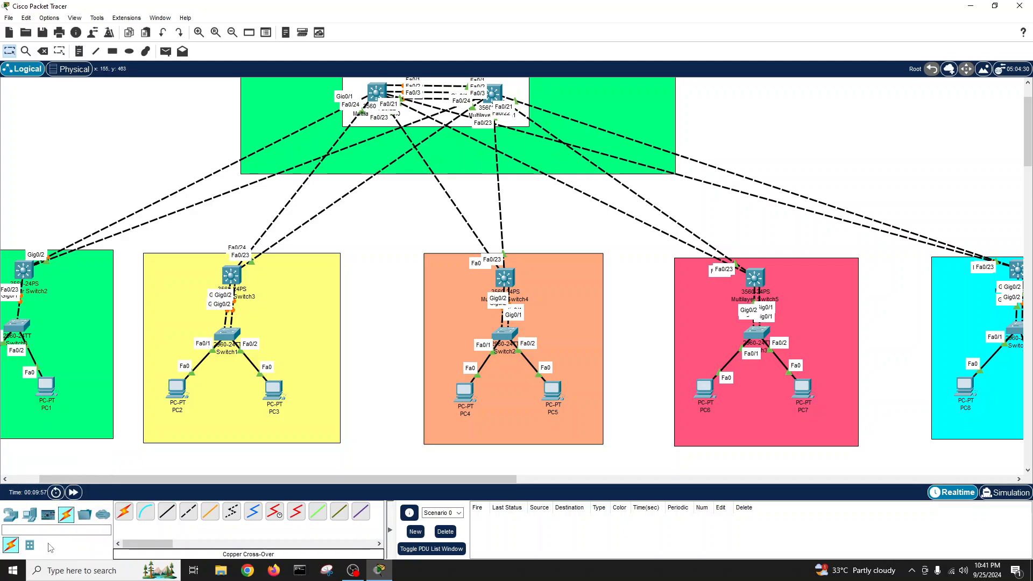
scroll(64, 374, left, 3)
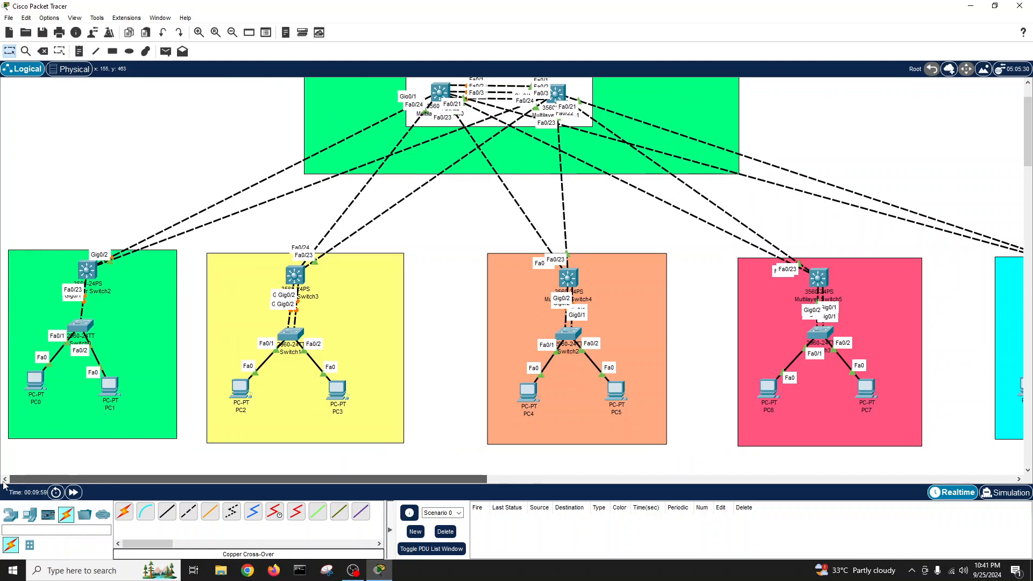
click(188, 511)
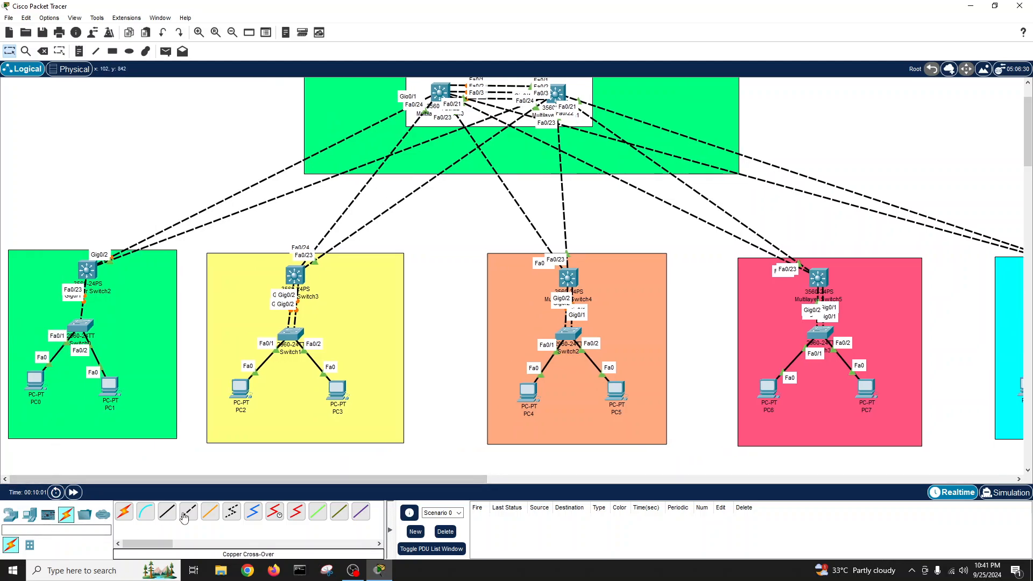
click(82, 331)
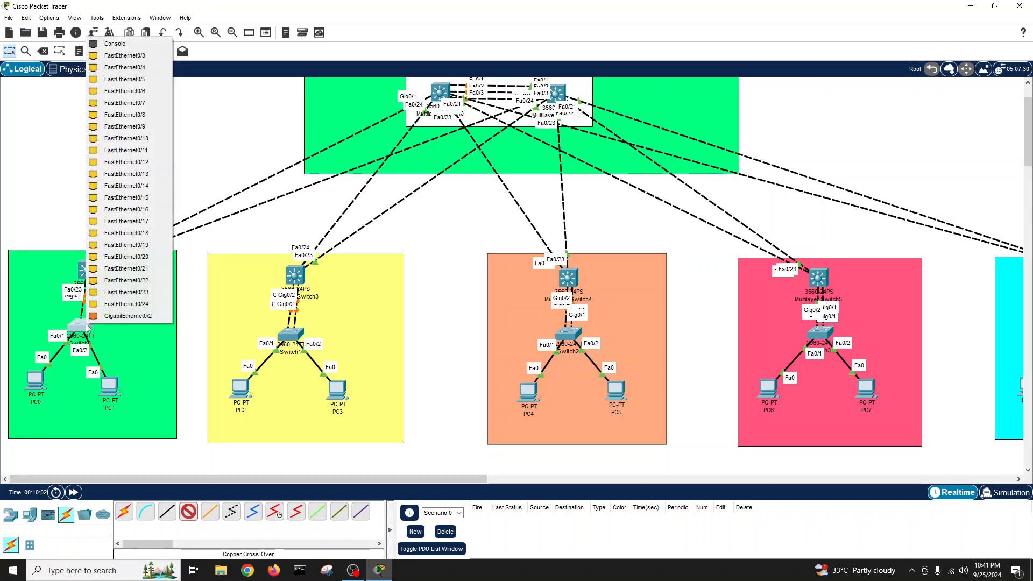
click(107, 321)
click(86, 269)
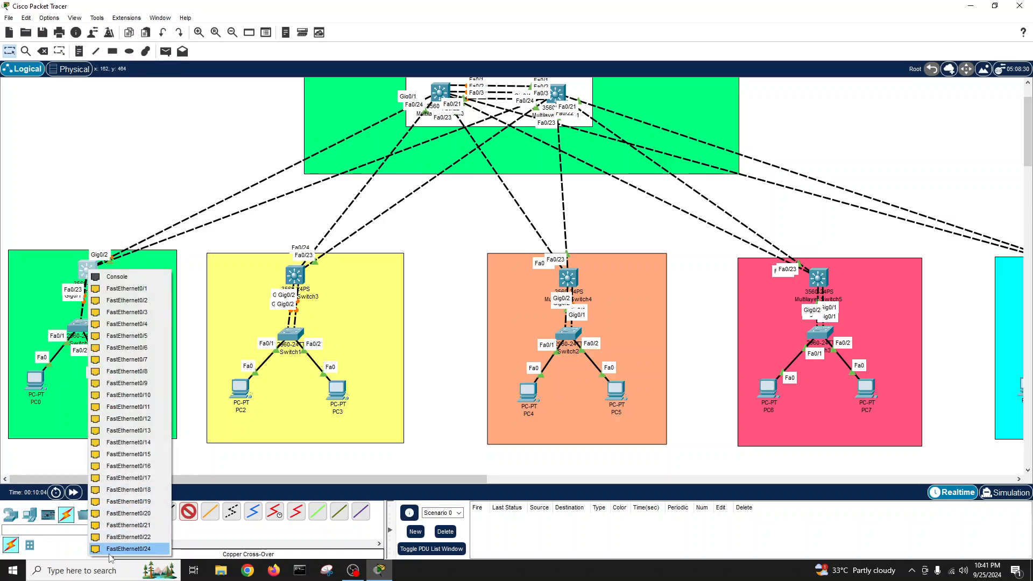
click(107, 538)
- Shift Multilayer Switch2 slightly up-left and check its device window
drag(85, 277, 81, 271)
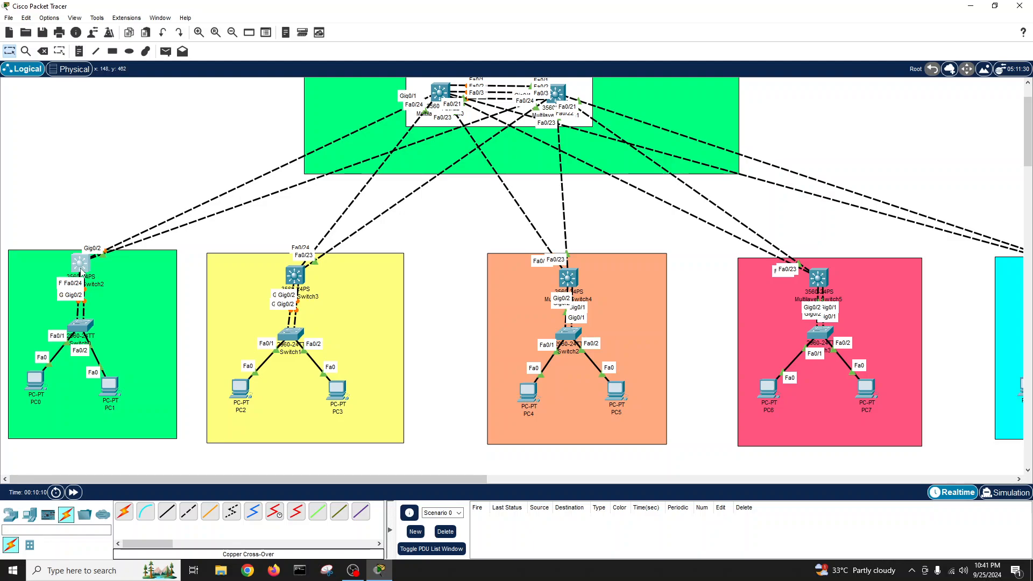
click(80, 272)
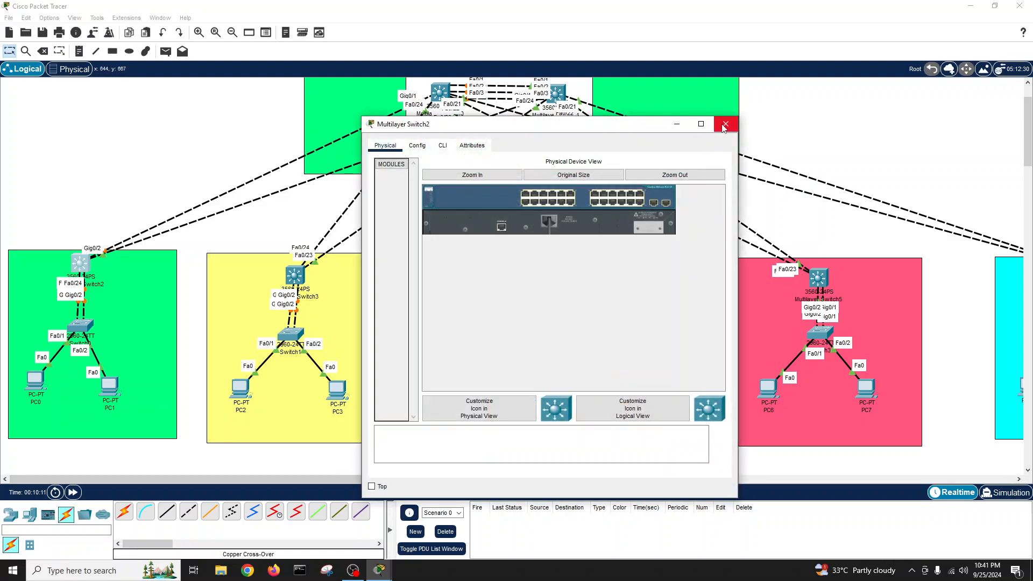
click(724, 127)
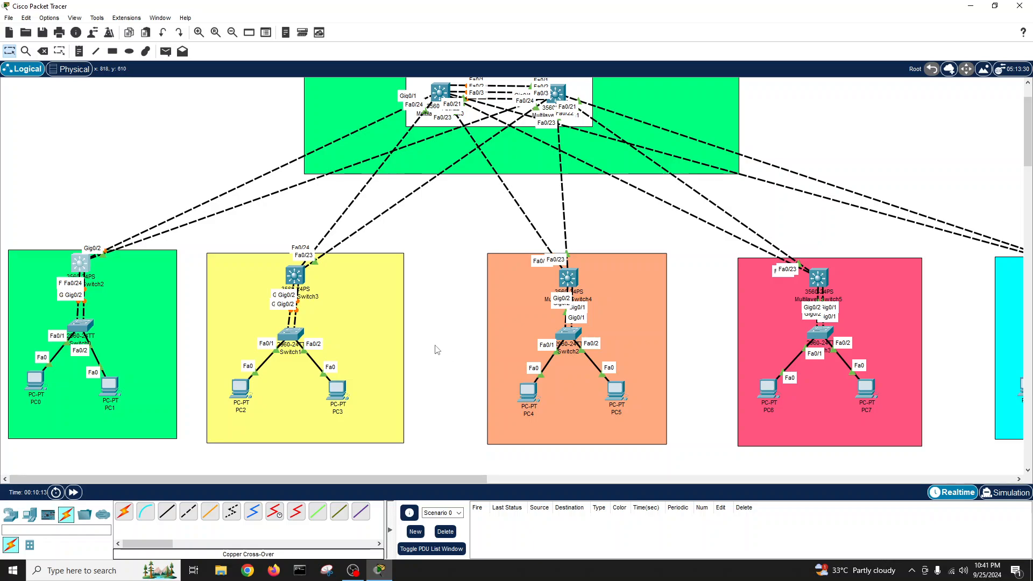
- Lower Switch1, Switch0 and Switch2 and spread PCs 0–5 in the green, yellow and orange zones
drag(291, 337, 296, 369)
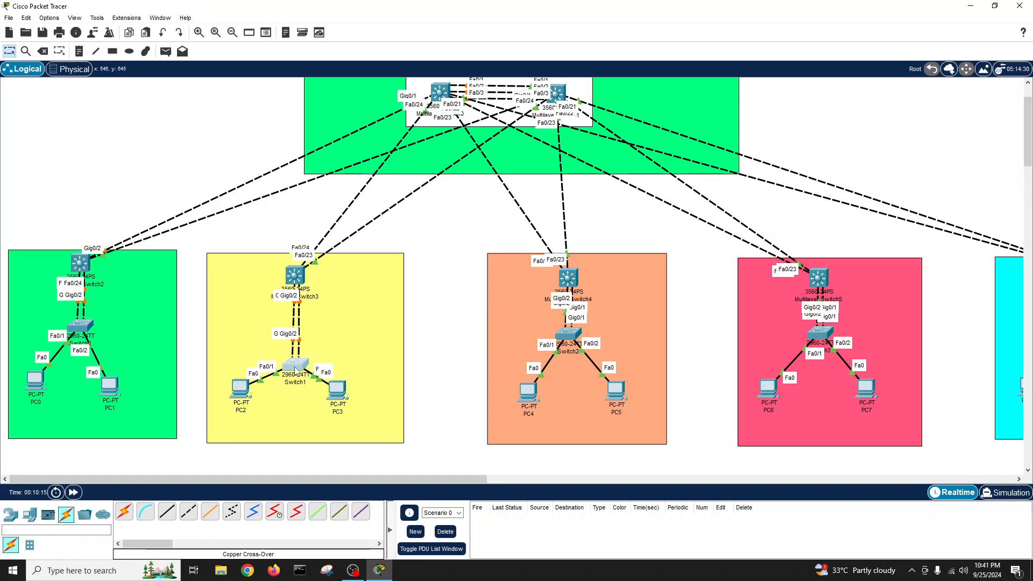
drag(70, 332, 151, 414)
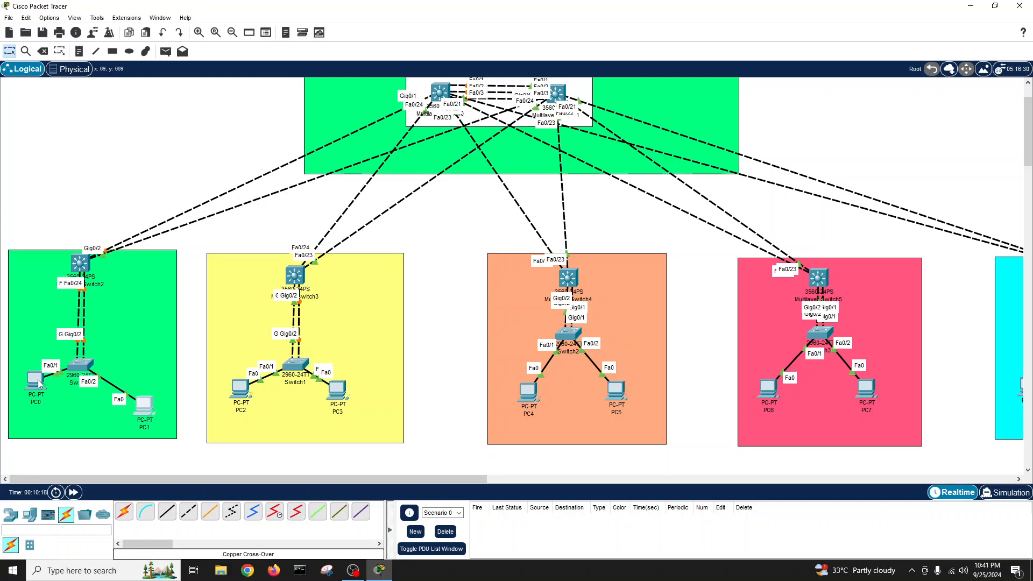
drag(33, 383, 21, 413)
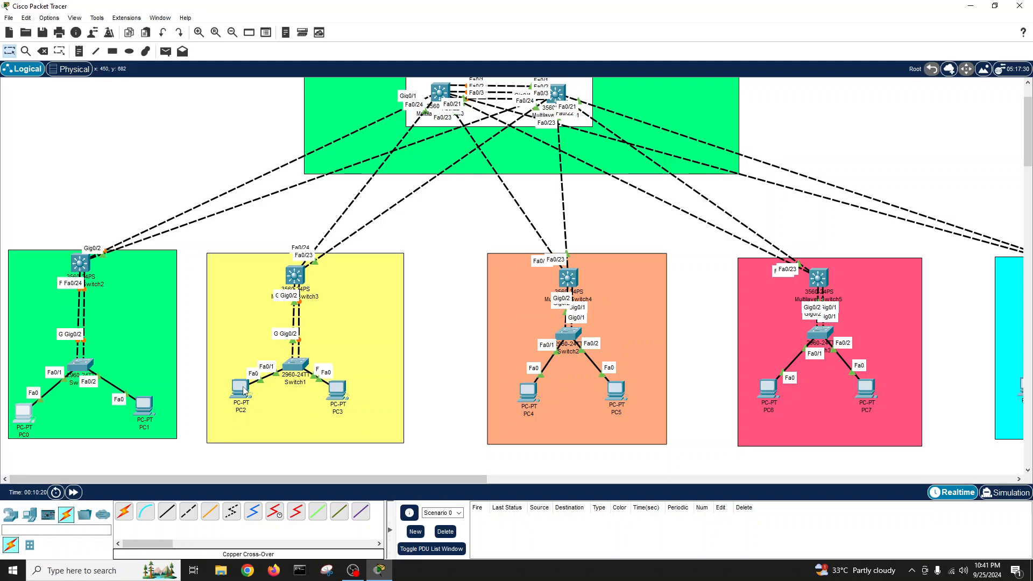
drag(242, 389, 233, 417)
drag(343, 393, 383, 415)
drag(529, 399, 514, 419)
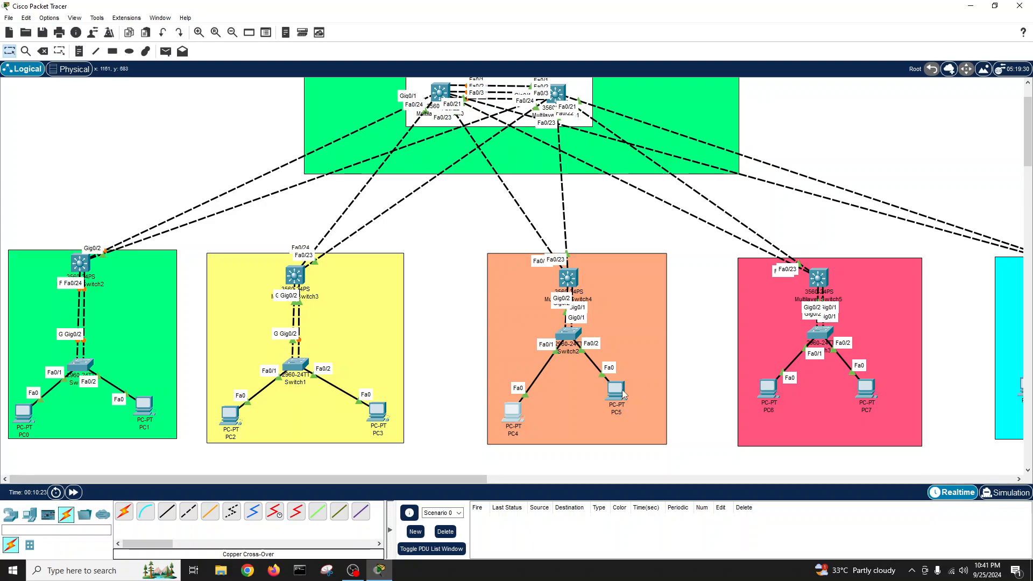
drag(616, 391, 643, 418)
drag(566, 345, 569, 374)
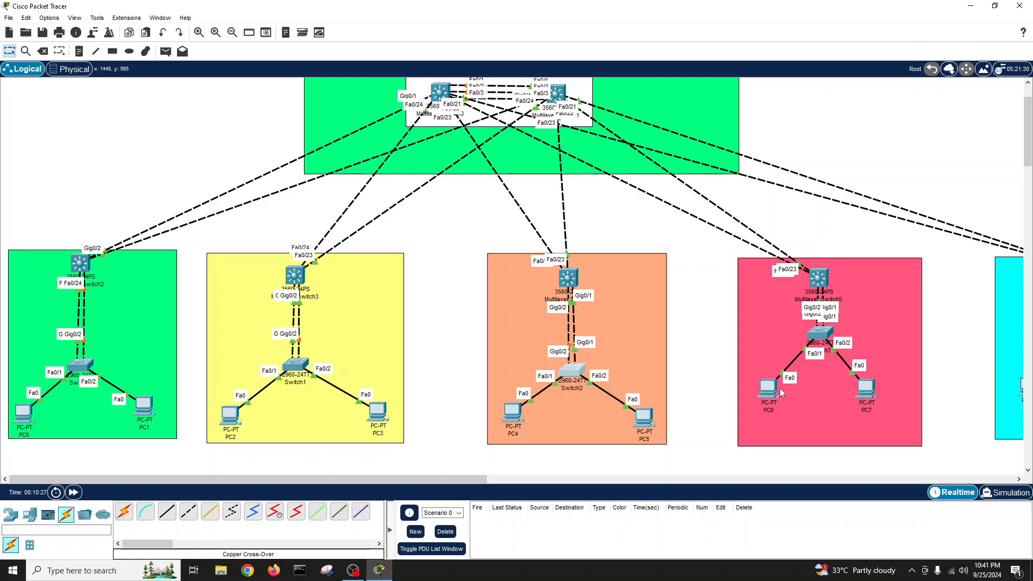
- Spread PC6, PC7, PC8, PC9 and lower the pink and cyan access switches, shifting Switch6 left
drag(768, 390, 758, 419)
drag(855, 398, 880, 408)
drag(830, 338, 831, 375)
drag(471, 480, 654, 479)
drag(712, 393, 754, 416)
drag(642, 393, 627, 420)
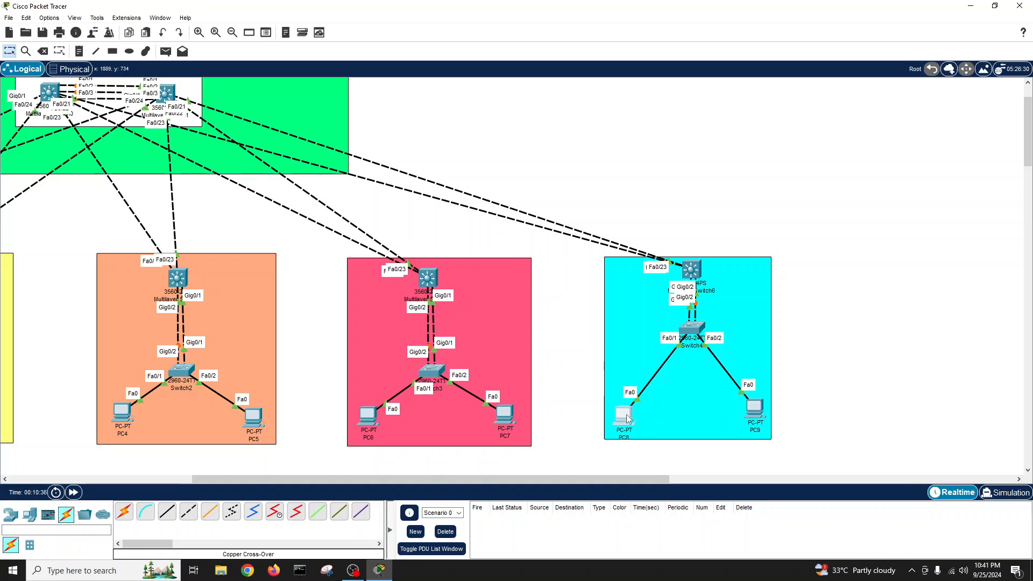
drag(690, 329, 684, 371)
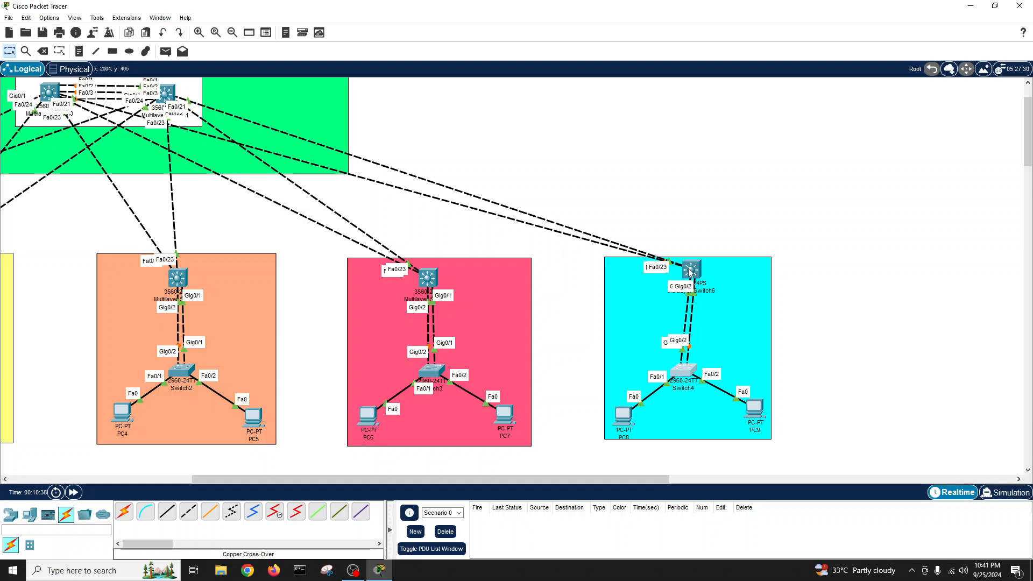
drag(685, 265, 679, 265)
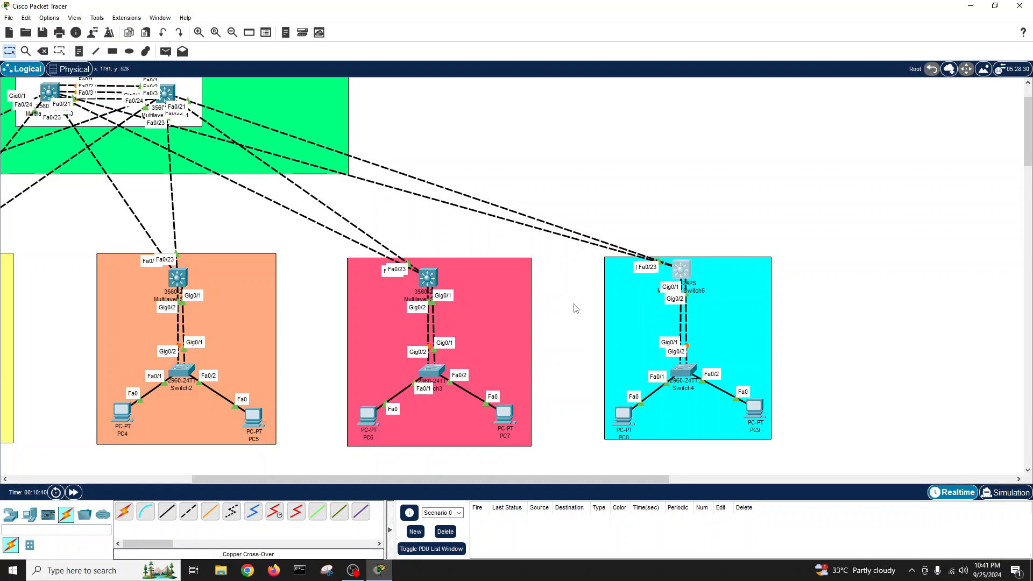
drag(434, 480, 242, 480)
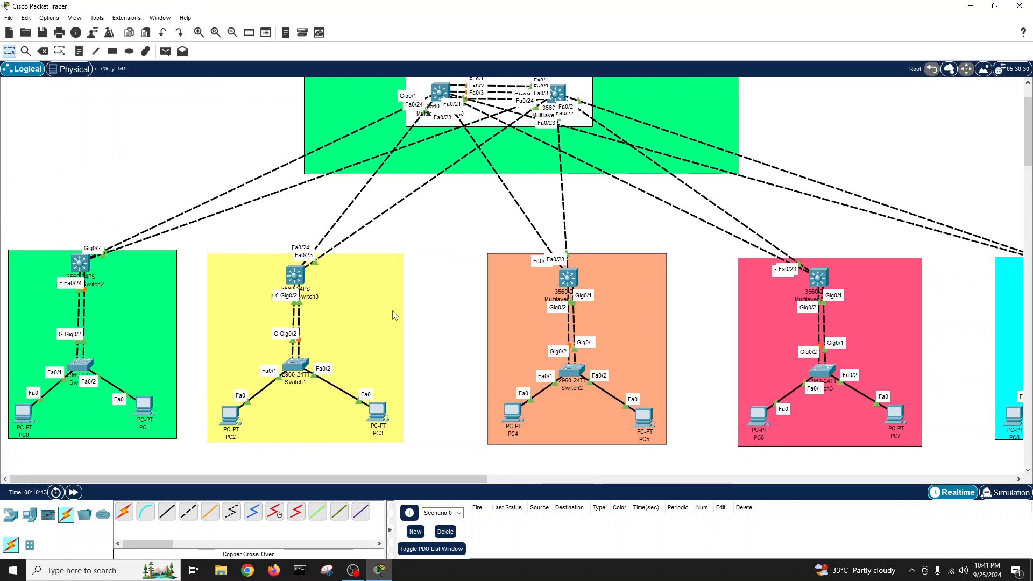
- Add text notes 'IDF 1', 'IDF2', 'IDF3' and 'IDF4' in the green, yellow, orange and pink zones
scroll(422, 308, up, 1)
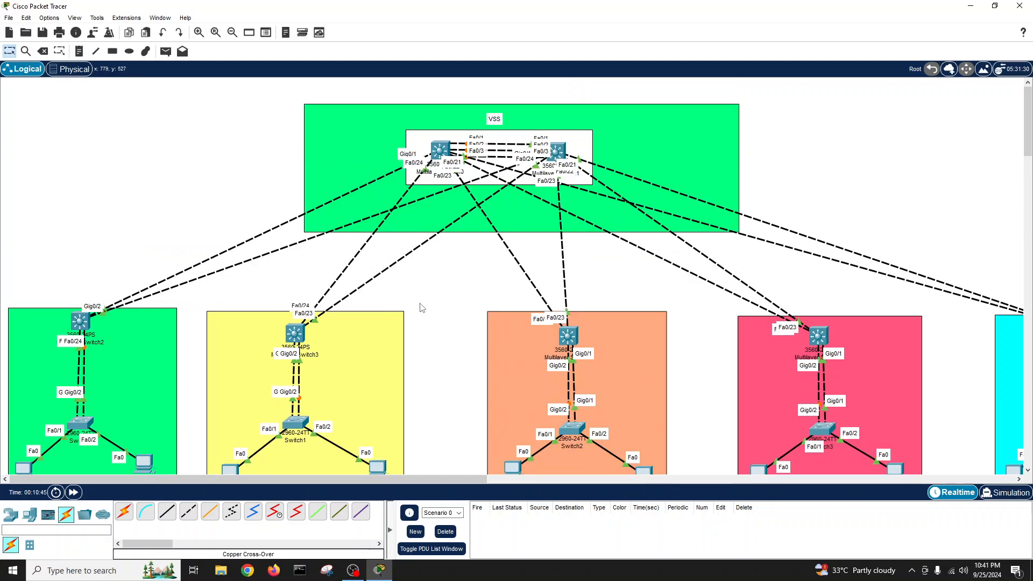
scroll(422, 307, down, 4)
scroll(422, 307, up, 4)
scroll(420, 302, down, 1)
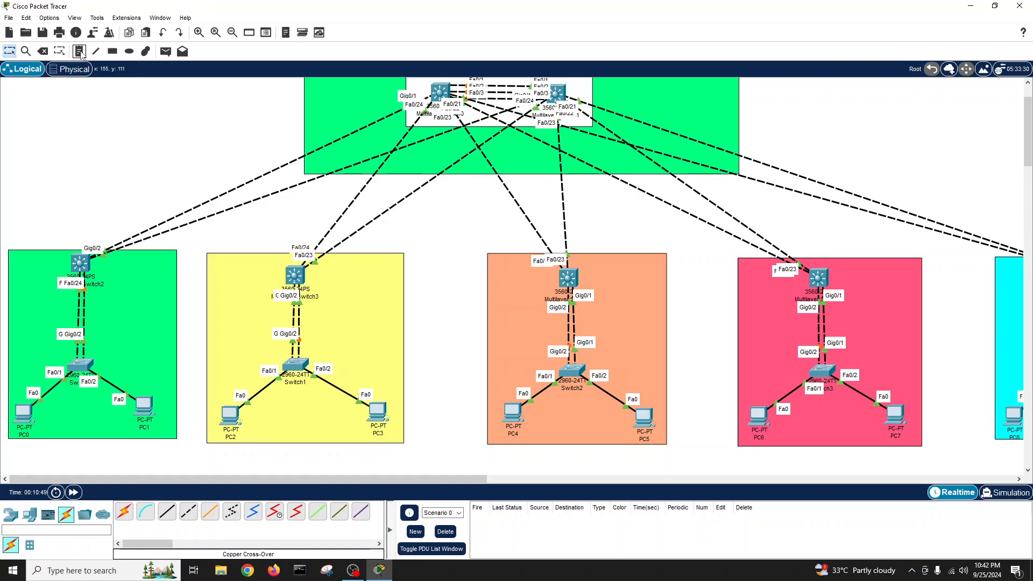
click(79, 52)
click(150, 255)
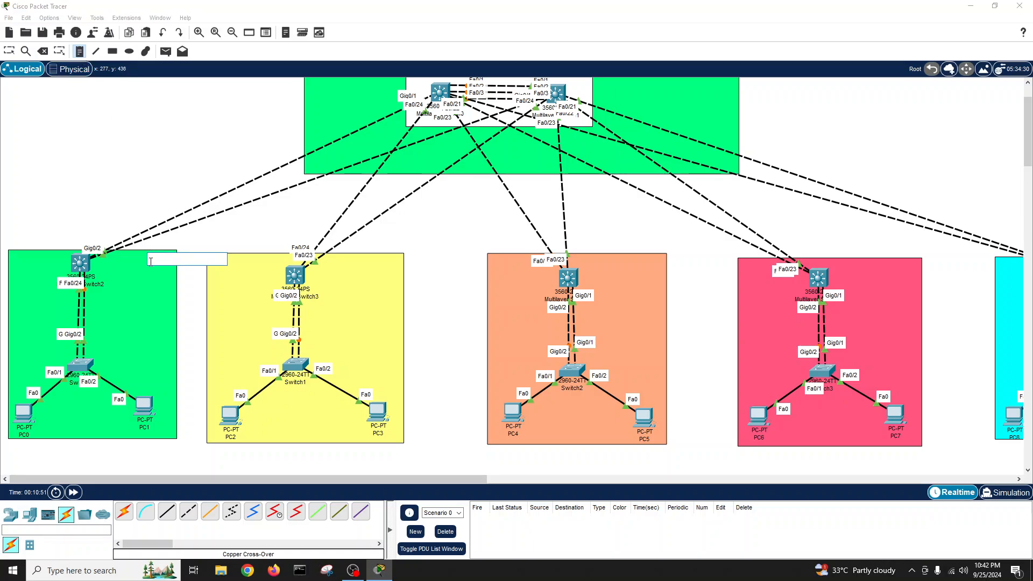
text(IDF 1)
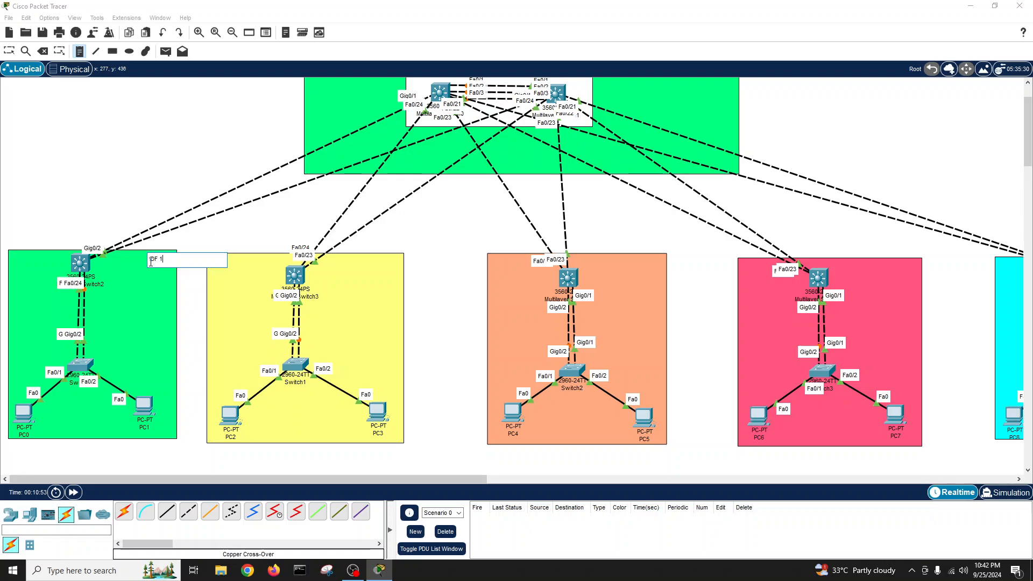
click(370, 258)
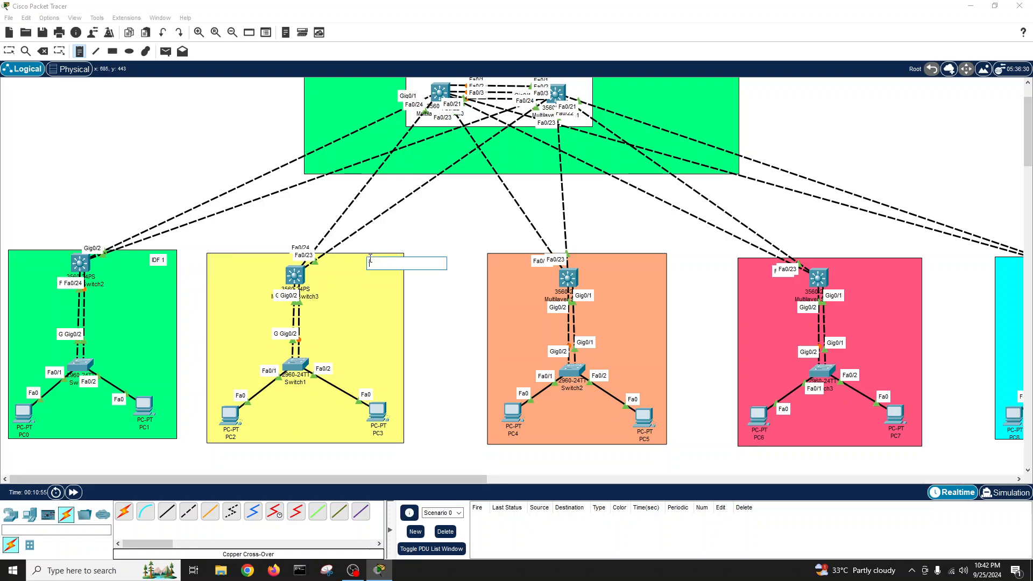
text(IDF2)
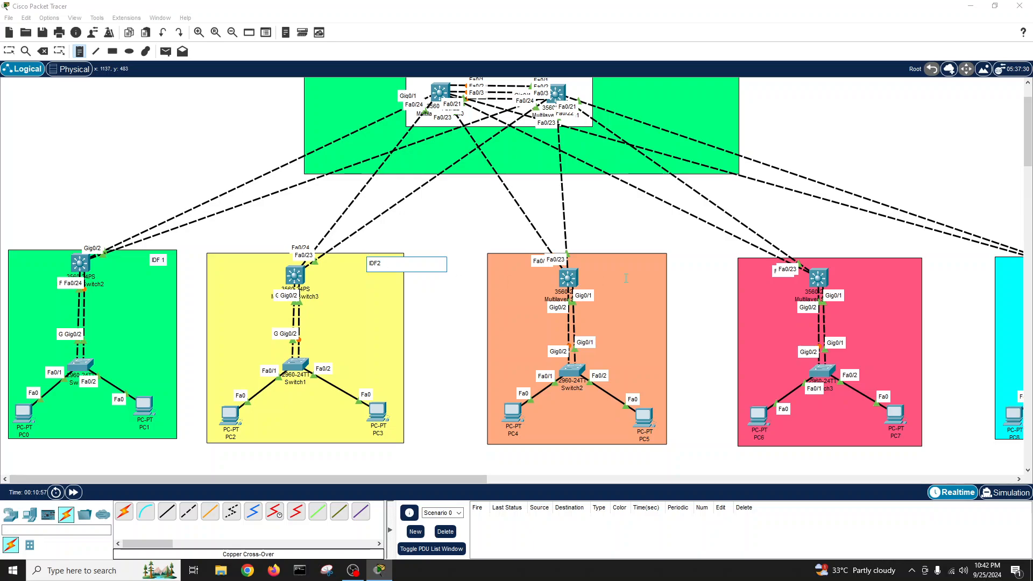
click(633, 266)
text(I)
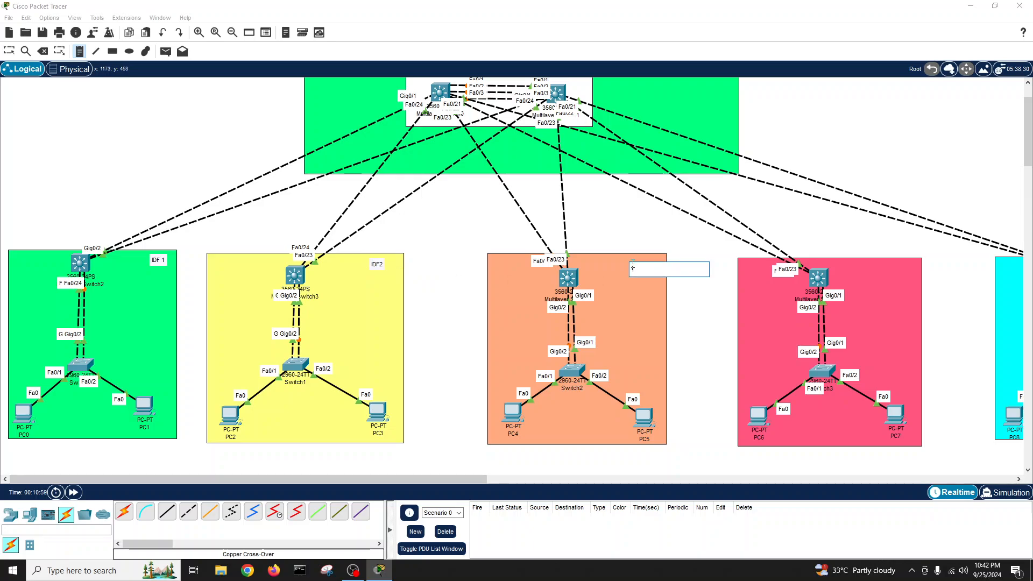
text(DF3)
click(889, 269)
text(ID)
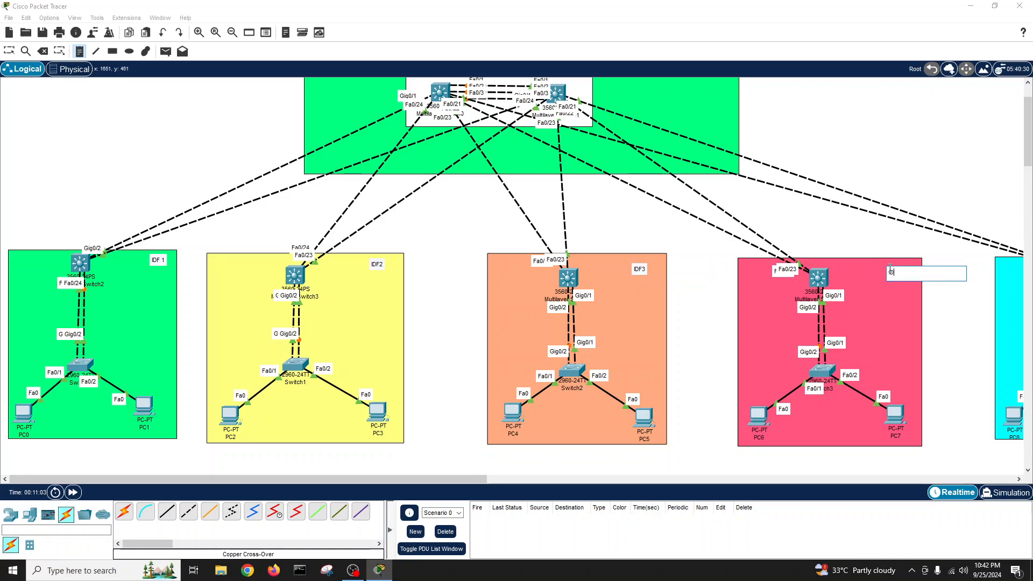
text(F4)
- Label the cyan zone and add a 'DATA Center' note over the VSS core area
drag(476, 478, 658, 492)
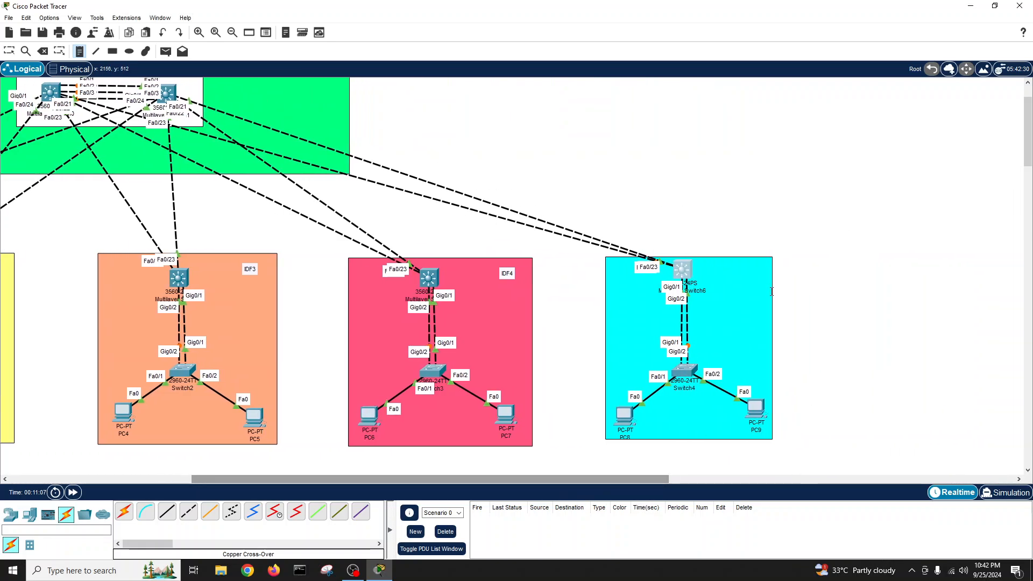
click(739, 265)
text(IDF5)
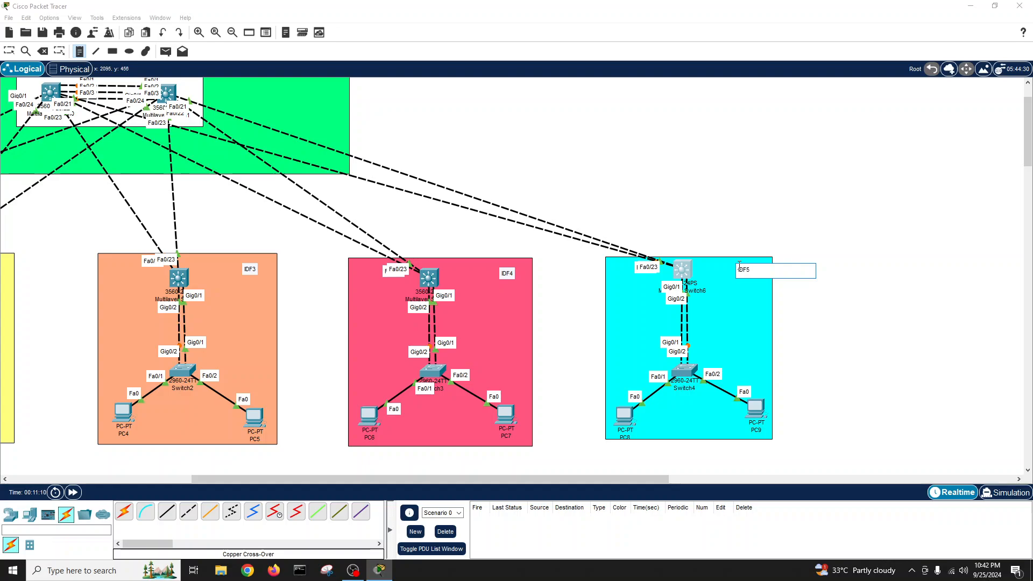
drag(377, 479, 255, 476)
drag(1027, 134, 1027, 124)
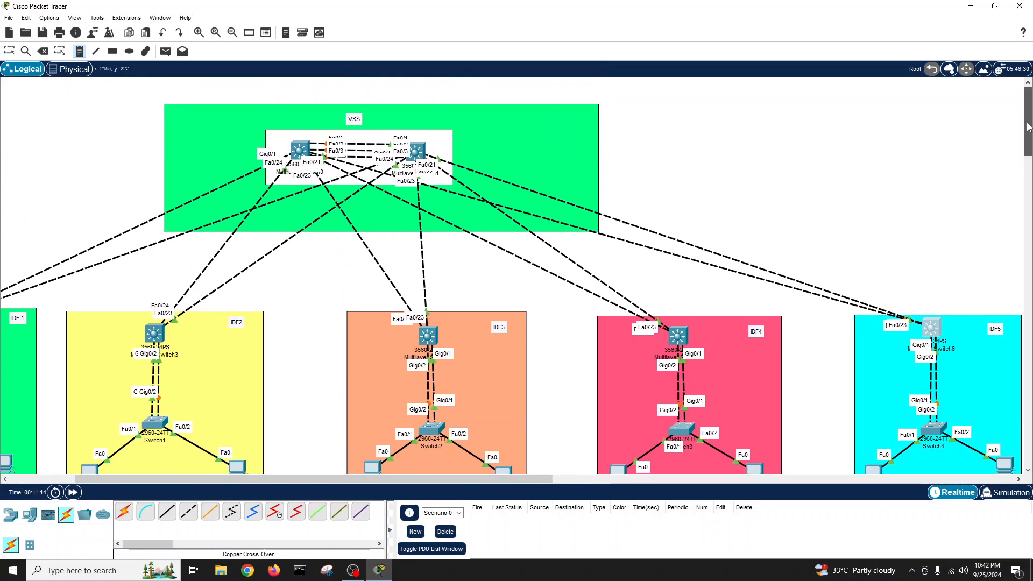
click(525, 117)
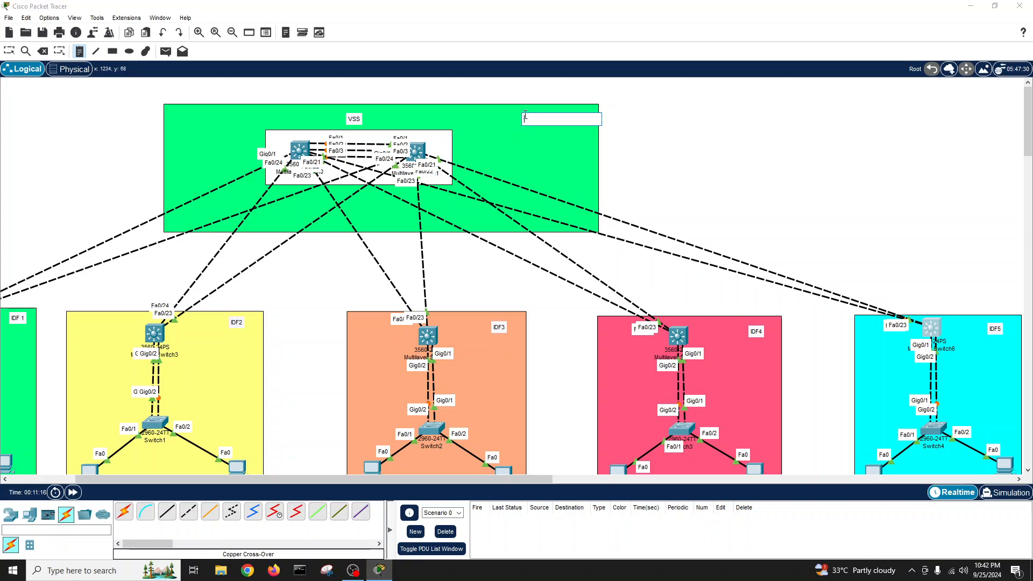
text(S)
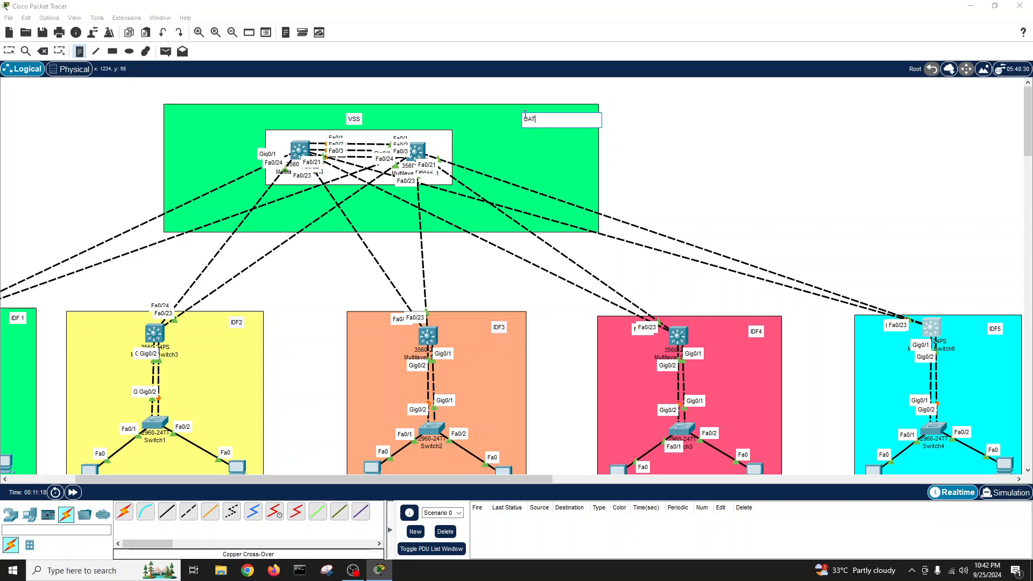
text(AT c)
key(BackSpace)
key(BackSpace)
text(A C)
click(9, 51)
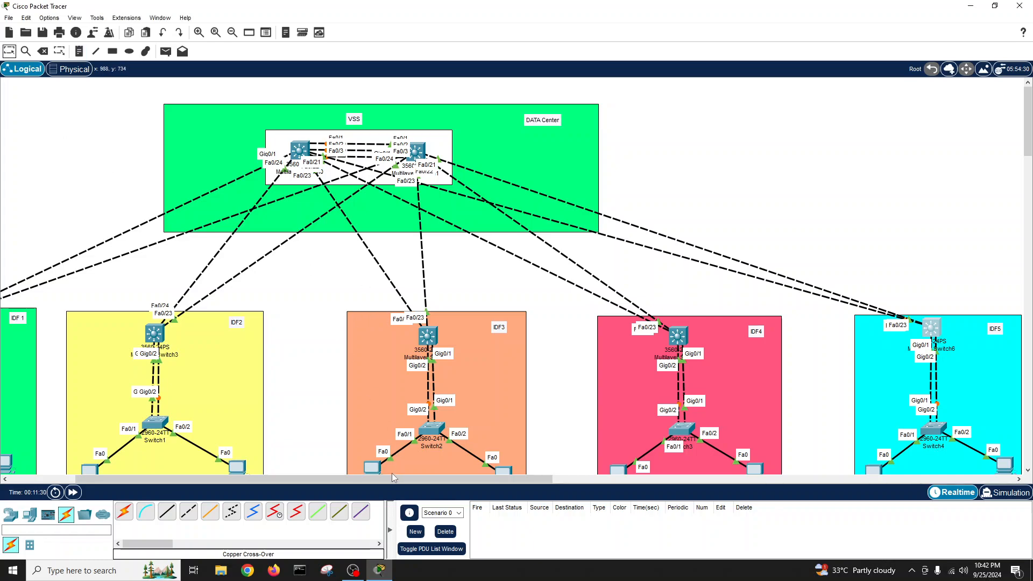
- Nudge PC3 slightly left and PC1 slightly down into place
drag(392, 479, 300, 483)
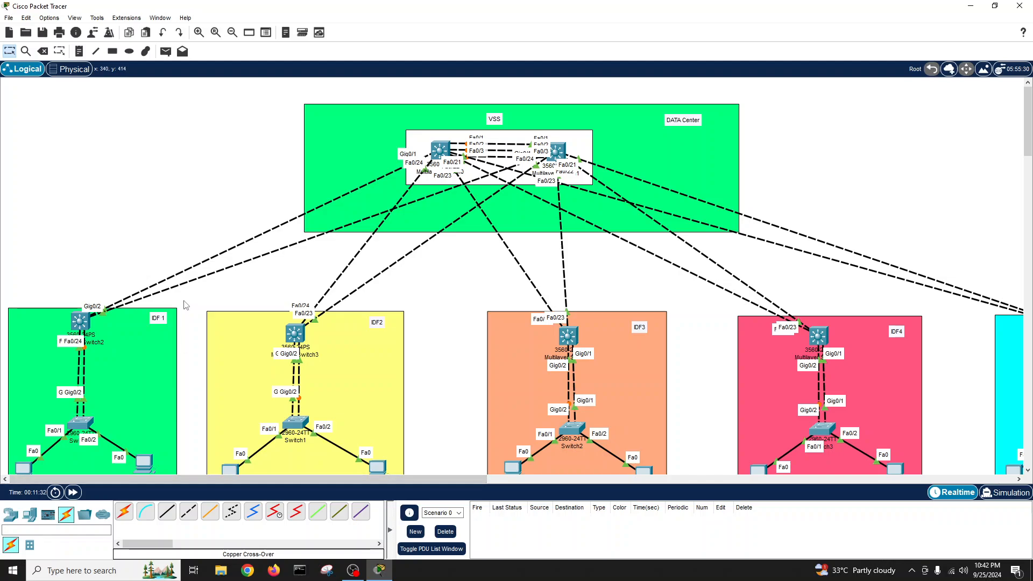
scroll(185, 305, down, 2)
scroll(186, 305, up, 1)
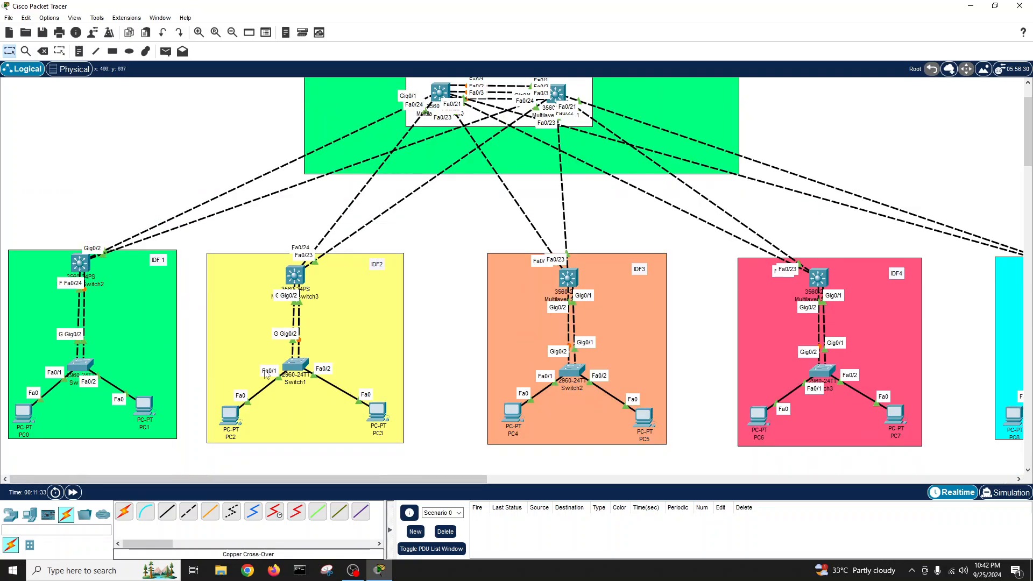
drag(379, 418, 375, 419)
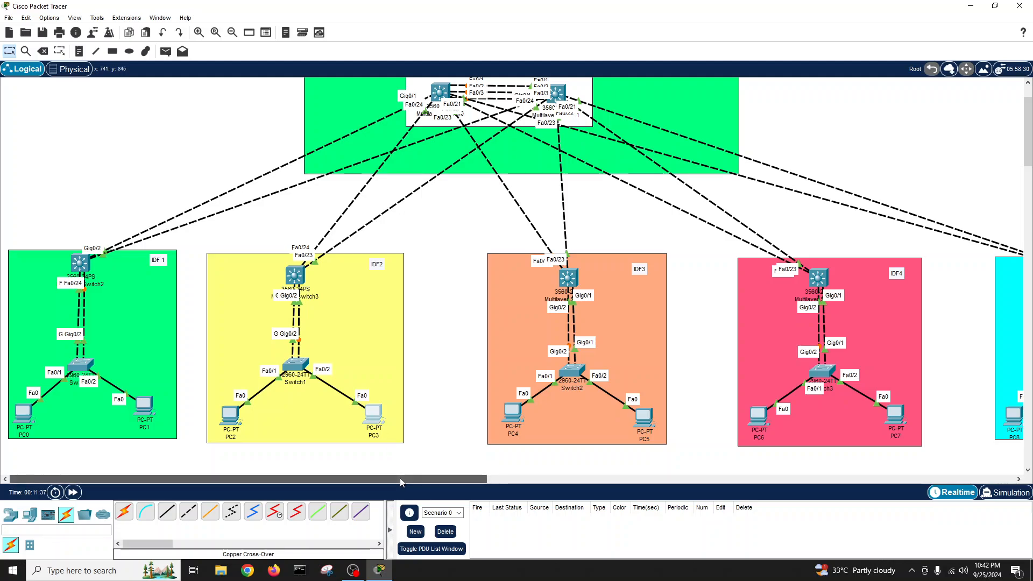
mouse_move(144, 410)
mouse_down()
mouse_move(160, 413)
mouse_move(144, 419)
mouse_up()
click(18, 419)
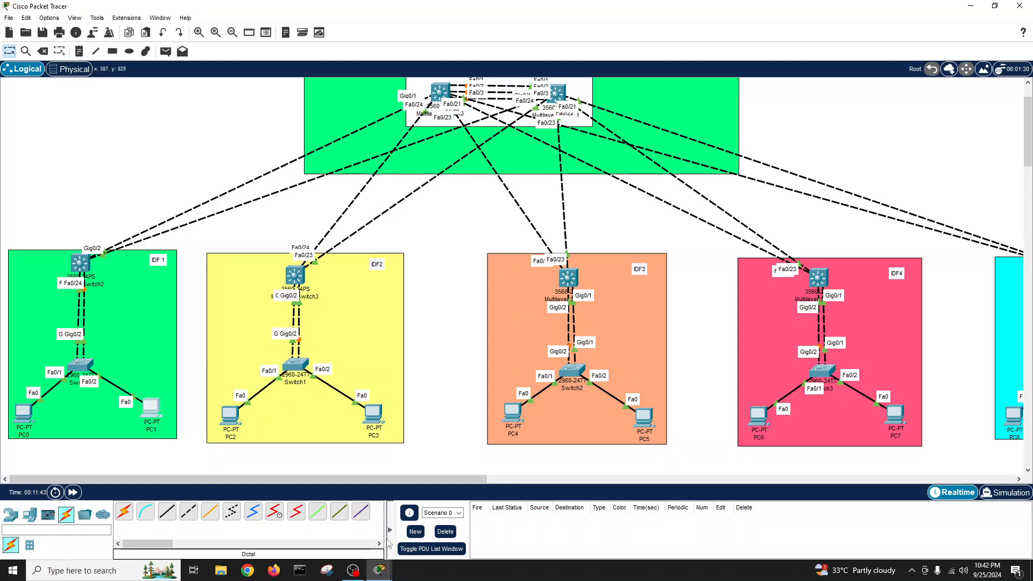
- Open PC0's device window from the taskbar preview, then close it
mouse_move(381, 568)
click(413, 543)
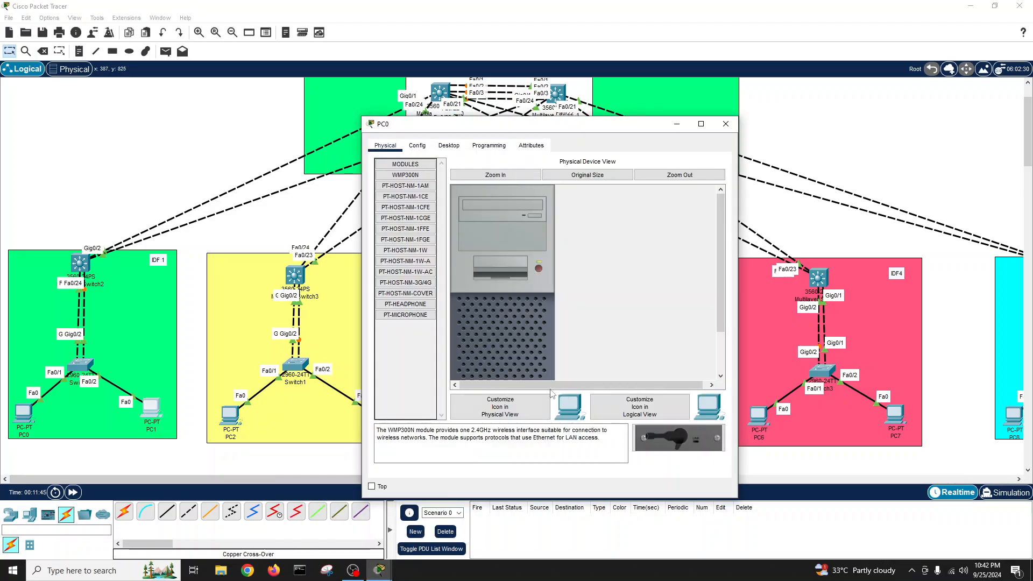
click(726, 124)
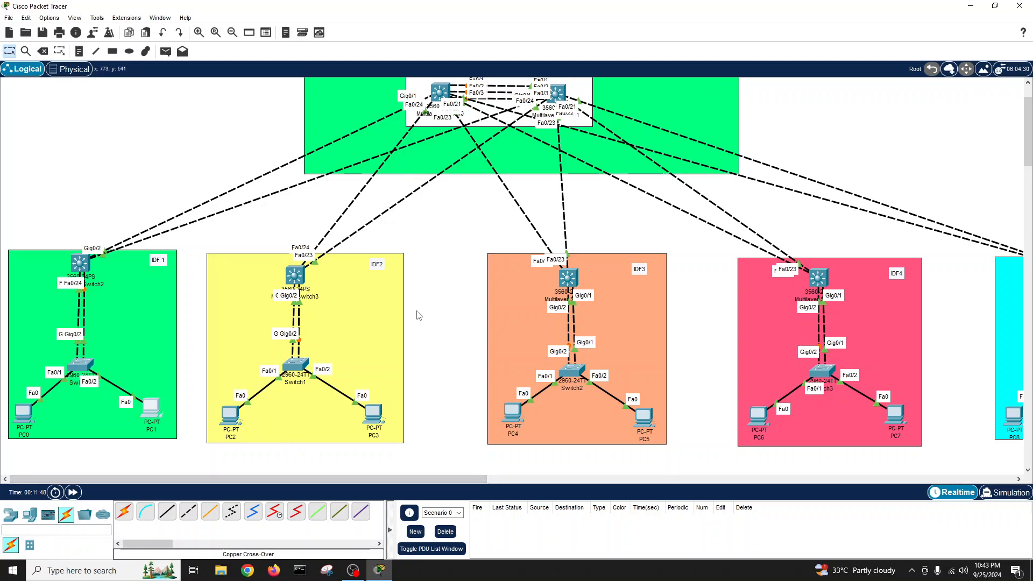
scroll(465, 264, up, 2)
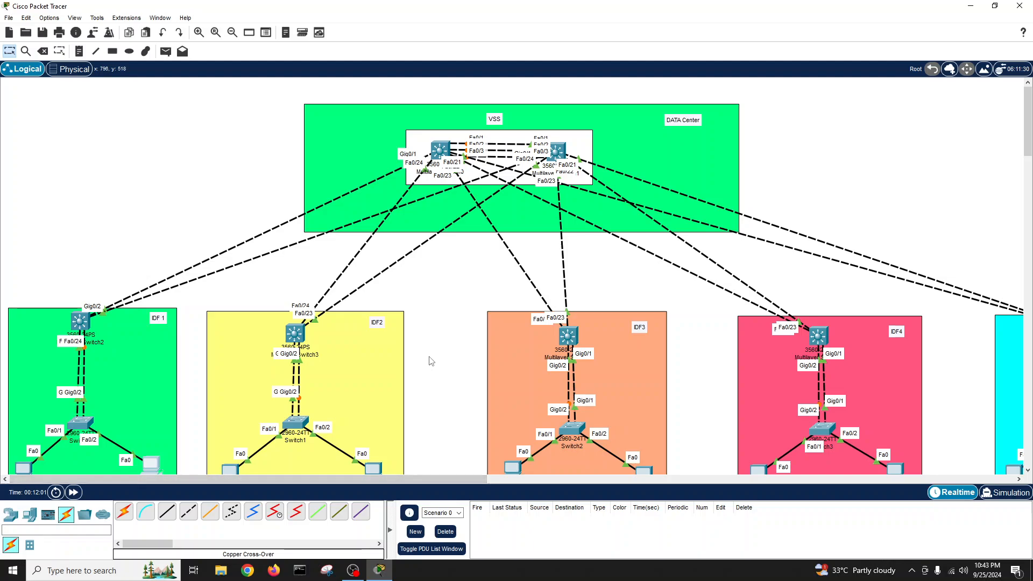
scroll(430, 361, down, 2)
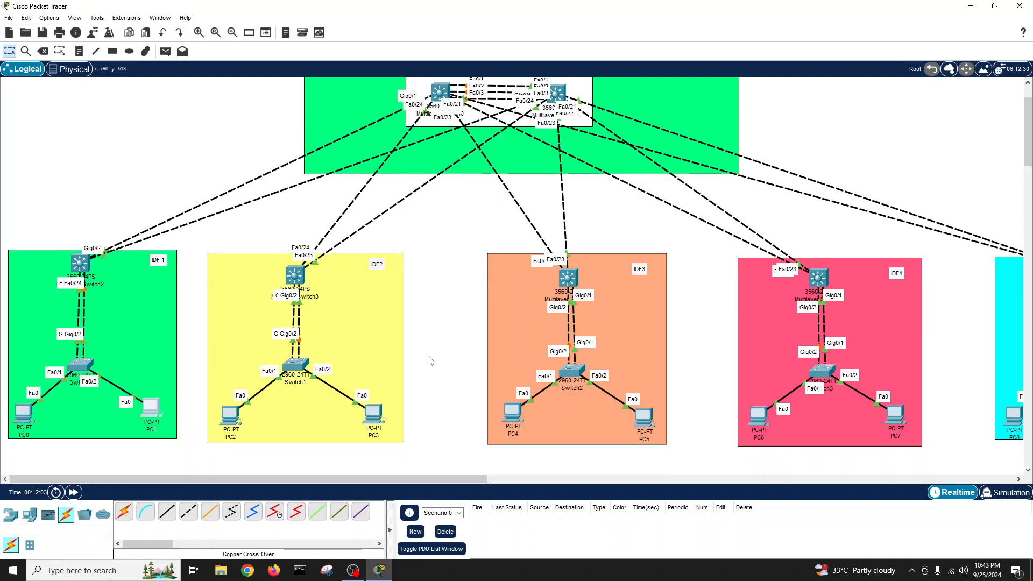
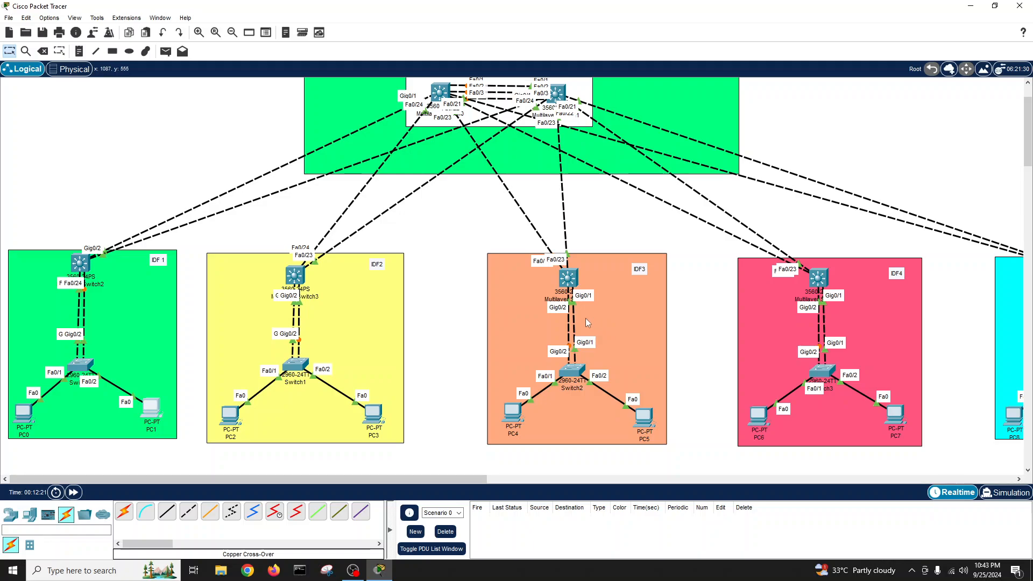
- Scroll the workspace up until the VSS and DATA Center labels are visible
scroll(448, 293, up, 2)
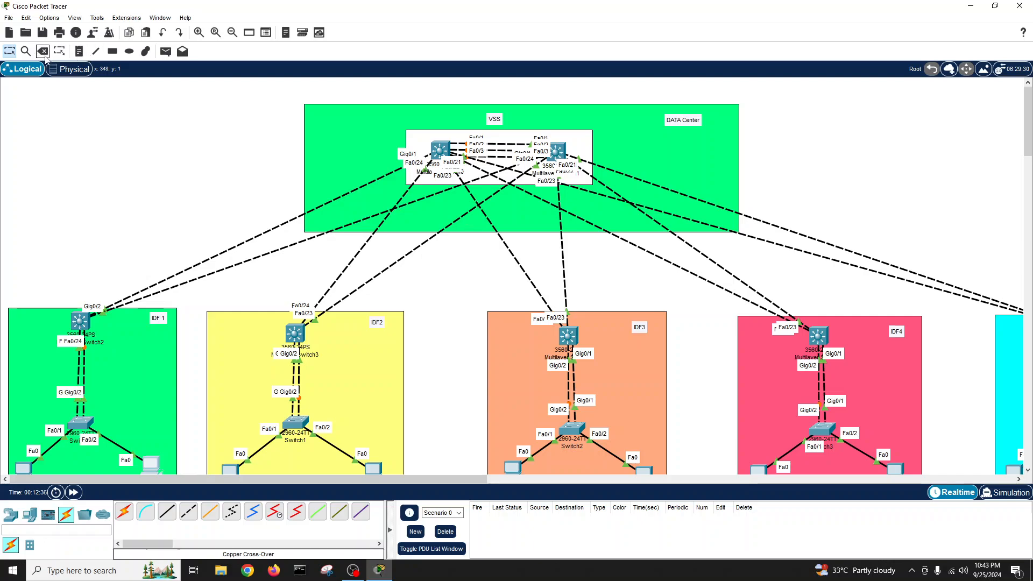
- Add VLAN 10 and VLAN 11 notes above IDF 1 and IDF2
click(78, 52)
click(22, 279)
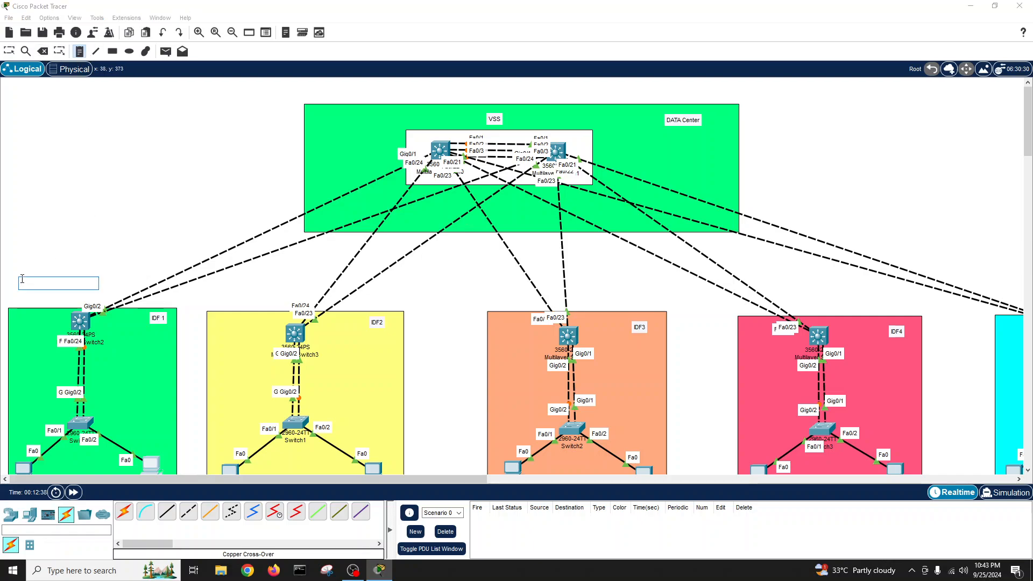
text(VALN)
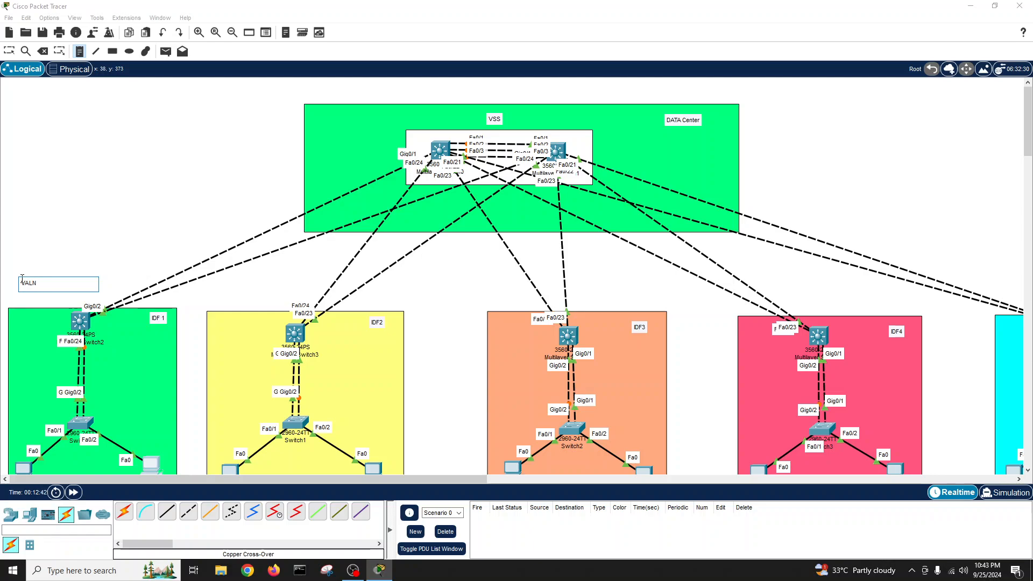
key(BackSpace)
key(BackSpace)
key(BackSpace)
click(243, 290)
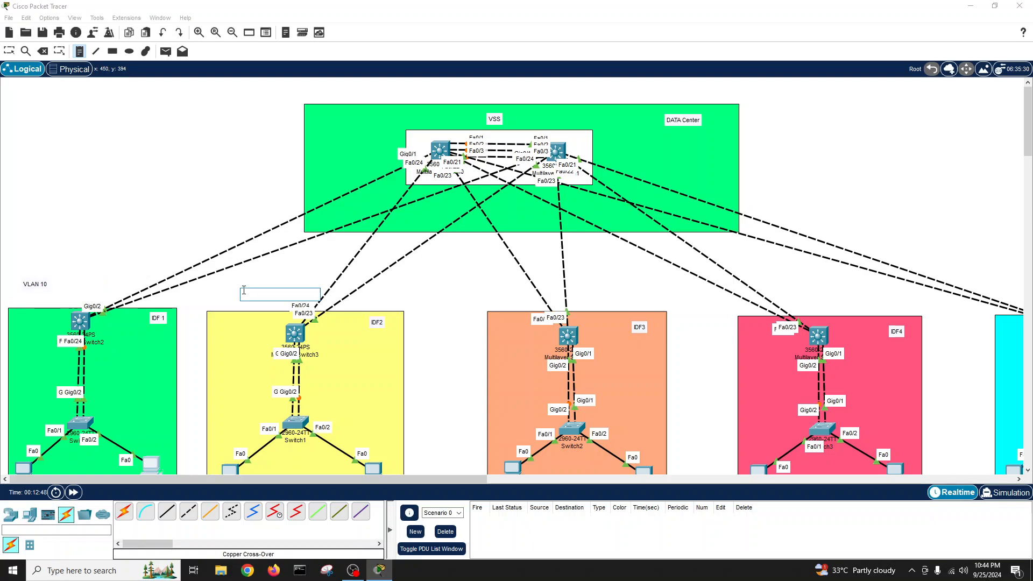
text(VLAN 11)
- Add VLAN 12, VLAN 13 and VLAN 14 notes above IDF3, IDF4 and IDF5
click(492, 290)
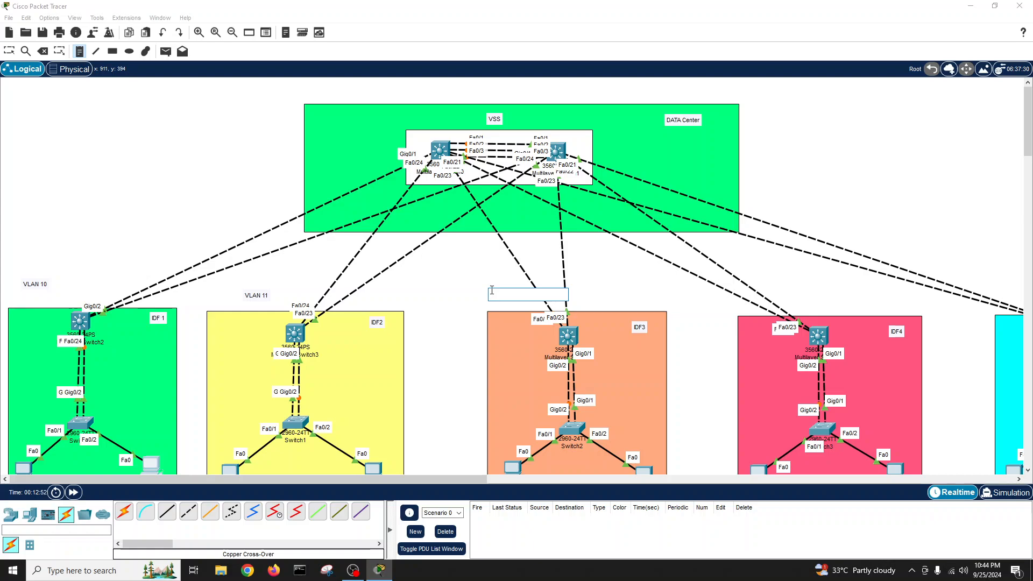
text(VLAN 12)
click(846, 303)
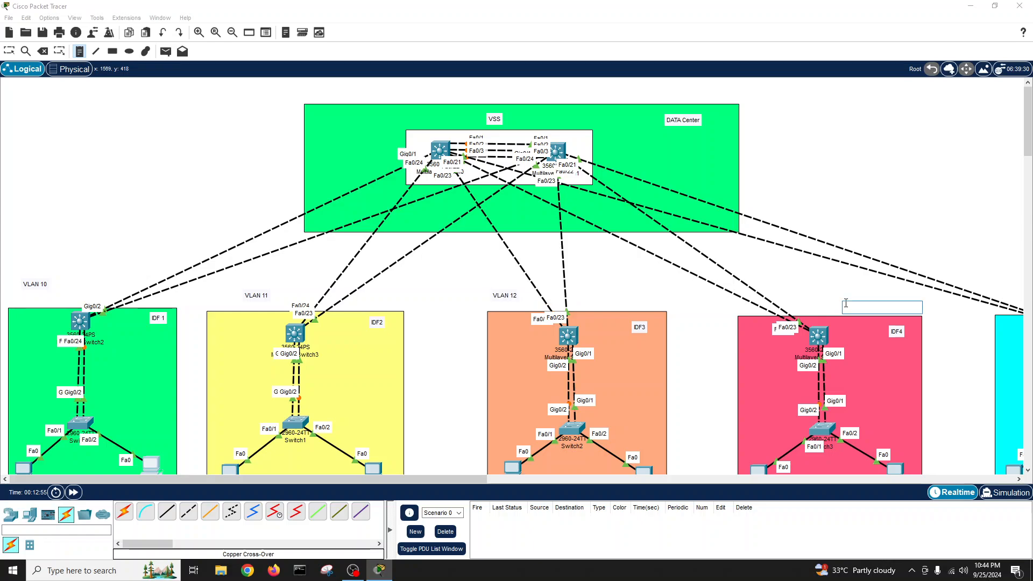
text(VLAN 13)
drag(470, 478, 640, 490)
click(717, 303)
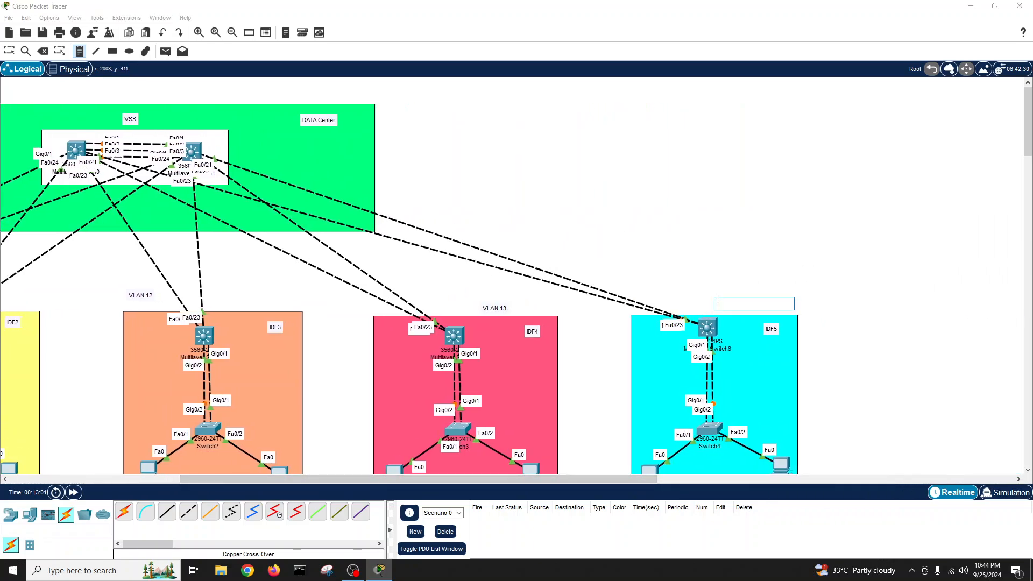
text(VLAN 14)
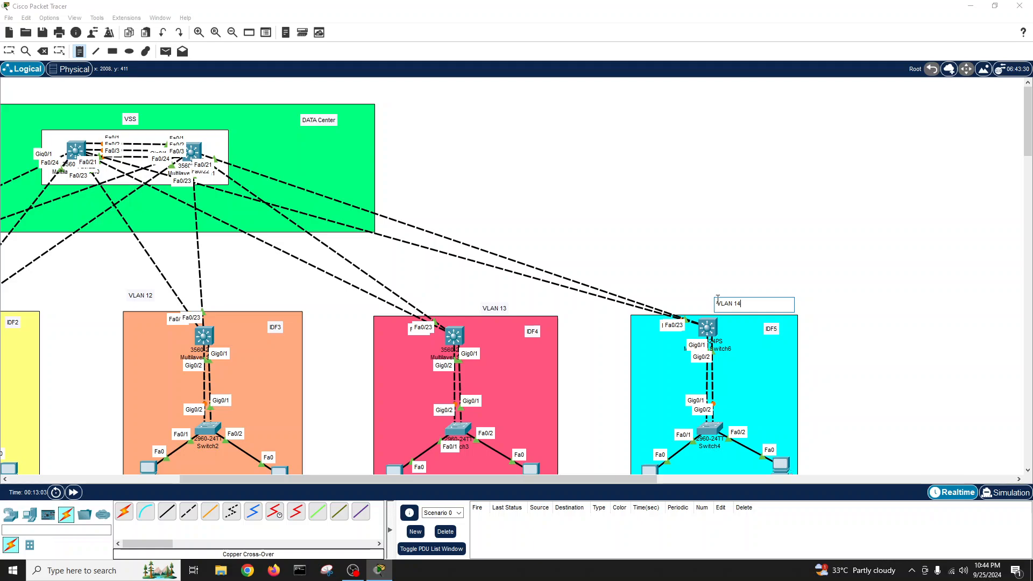
drag(276, 479, 106, 485)
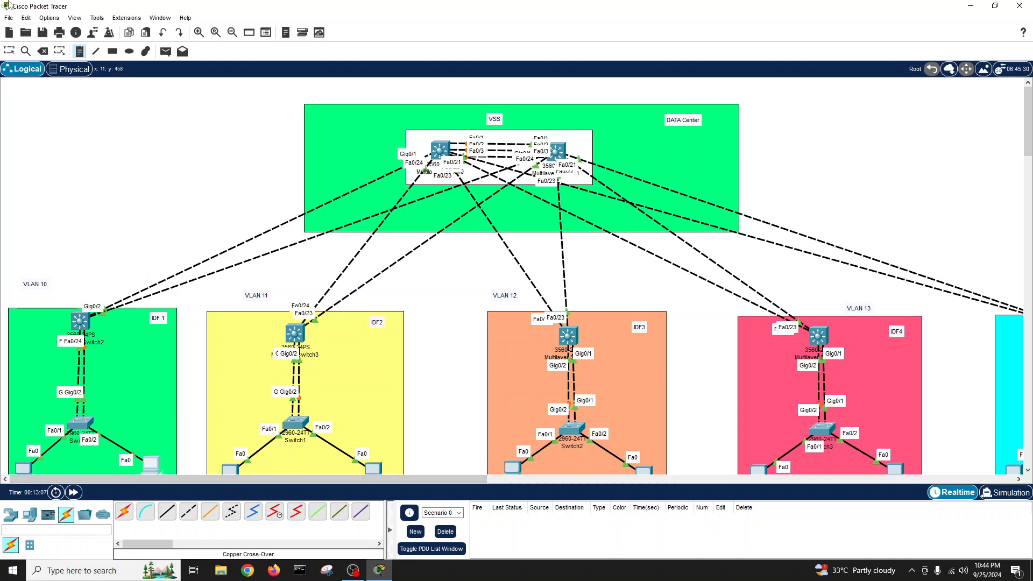
key(Escape)
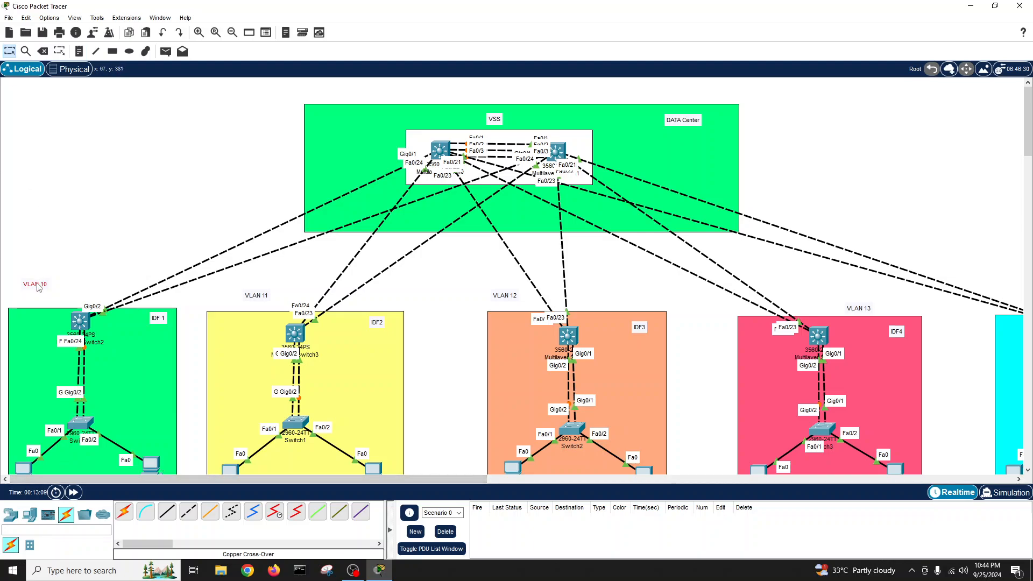
- Align the VLAN 10 to VLAN 14 notes above their IDF areas
drag(39, 288, 52, 299)
drag(265, 301, 274, 302)
drag(504, 297, 506, 305)
drag(856, 309, 860, 309)
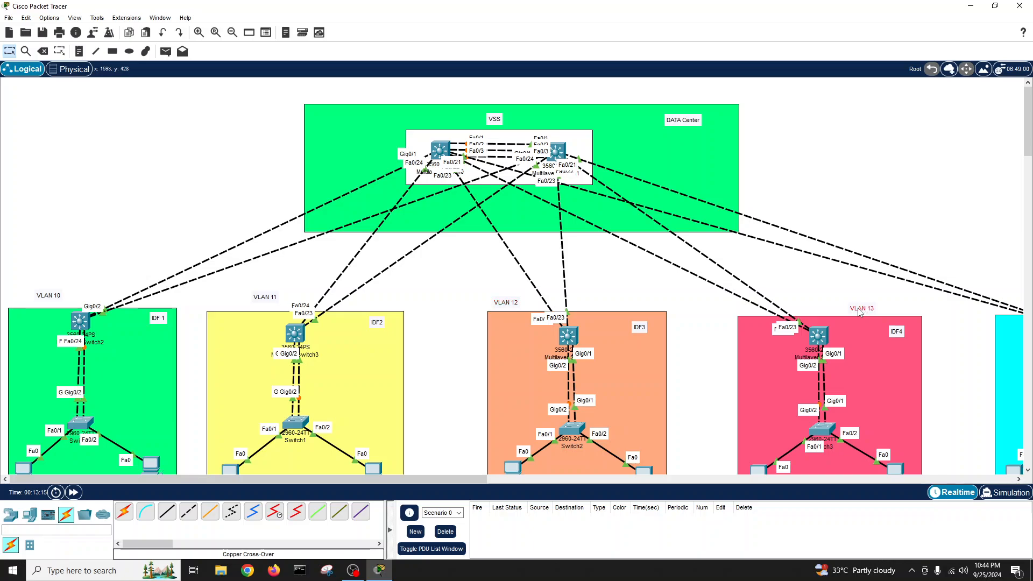
drag(469, 479, 543, 481)
drag(438, 477, 344, 477)
- Lower both VSS multilayer switches out of the white box into the DATA Center area
drag(557, 152, 576, 191)
drag(440, 160, 433, 192)
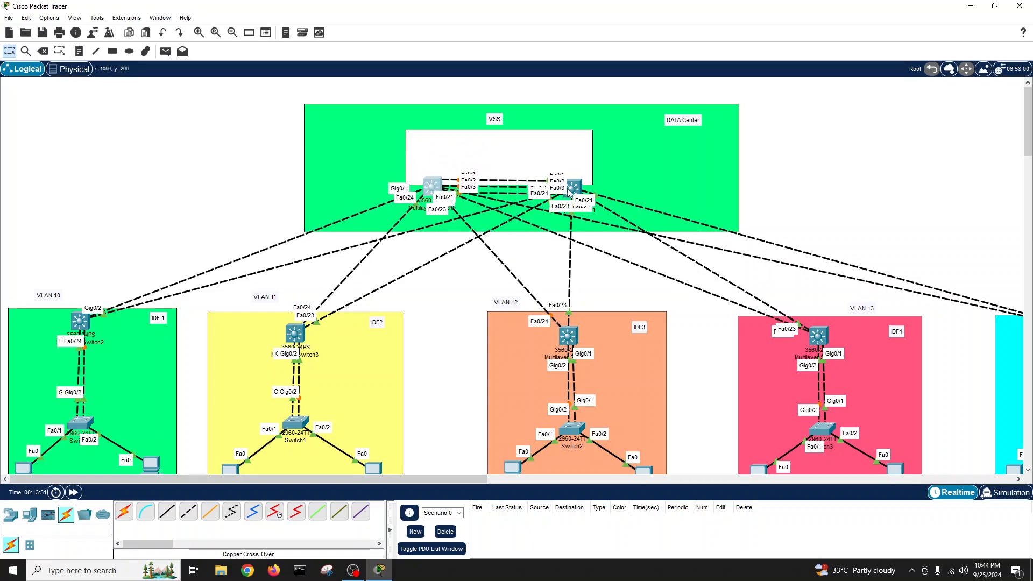
drag(569, 192, 569, 208)
drag(430, 191, 415, 206)
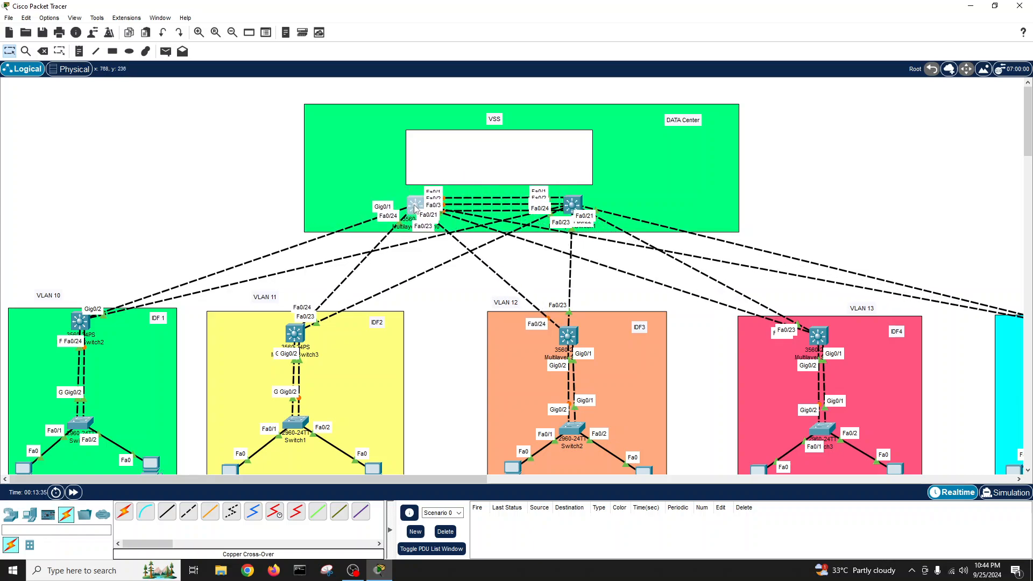
drag(568, 212, 573, 212)
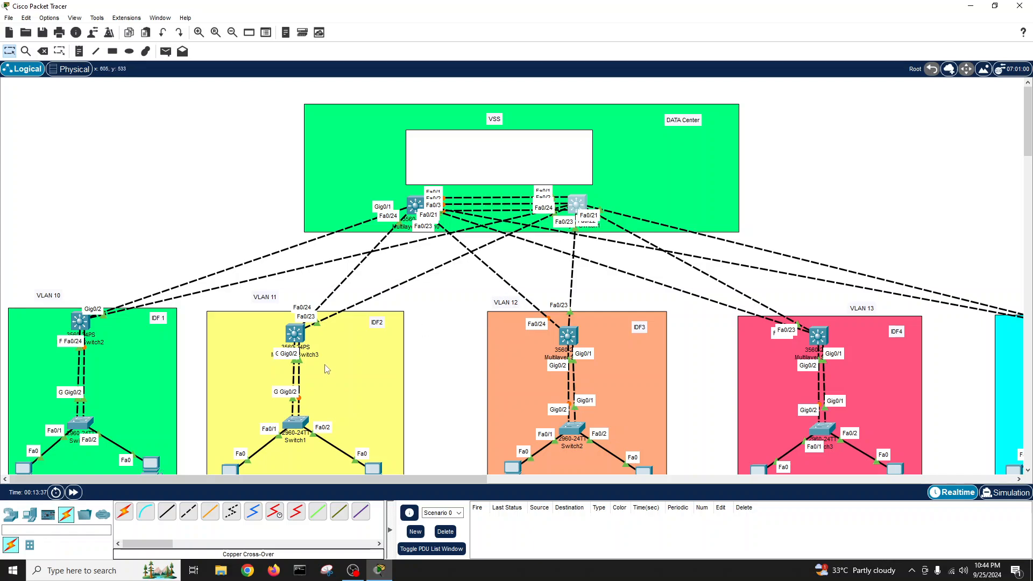
click(32, 519)
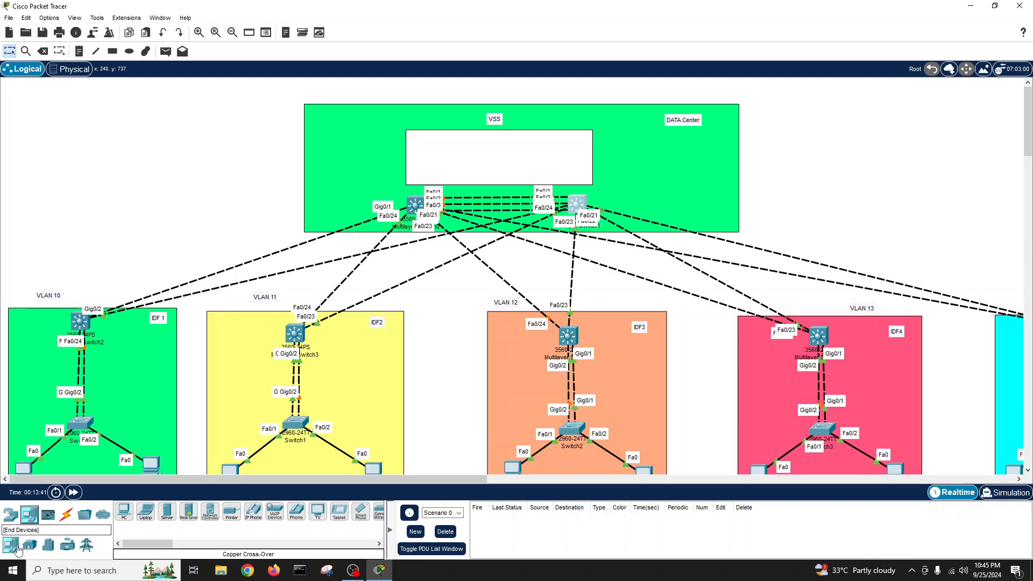
- Place a 3560-24PS multilayer switch, Multilayer Switch7, inside the VSS white box
click(10, 515)
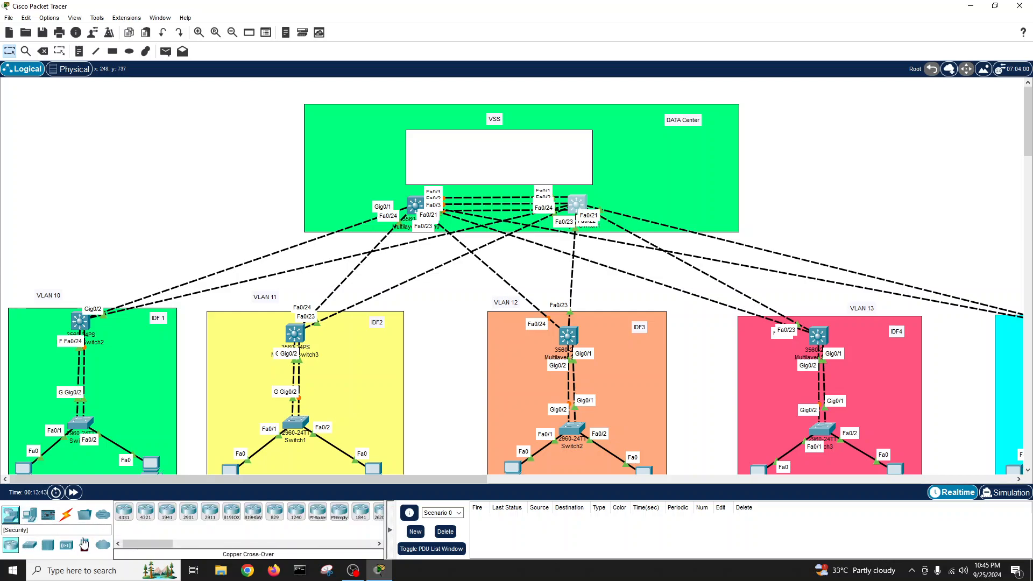
click(30, 546)
click(189, 511)
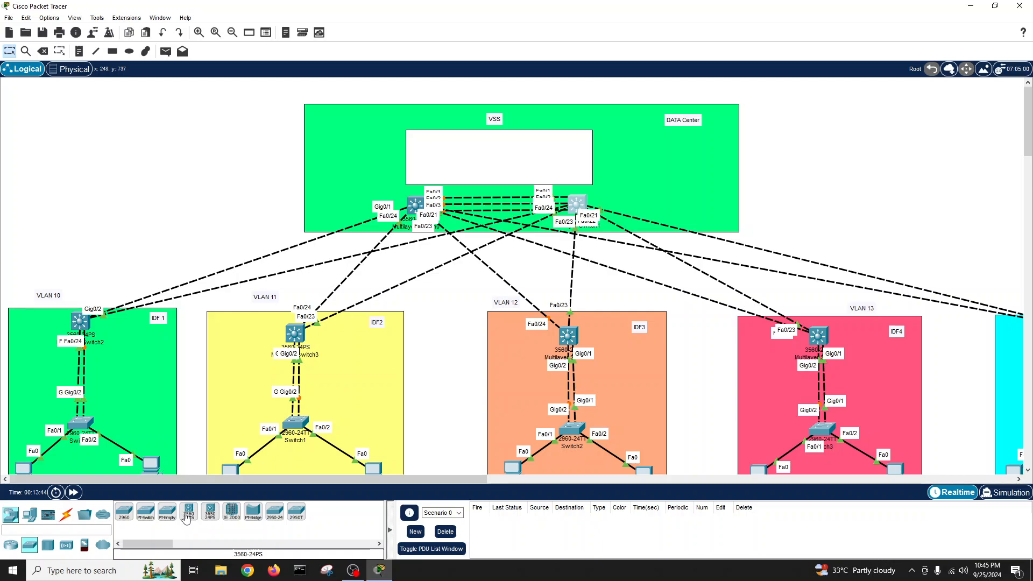
click(380, 324)
drag(380, 324, 495, 157)
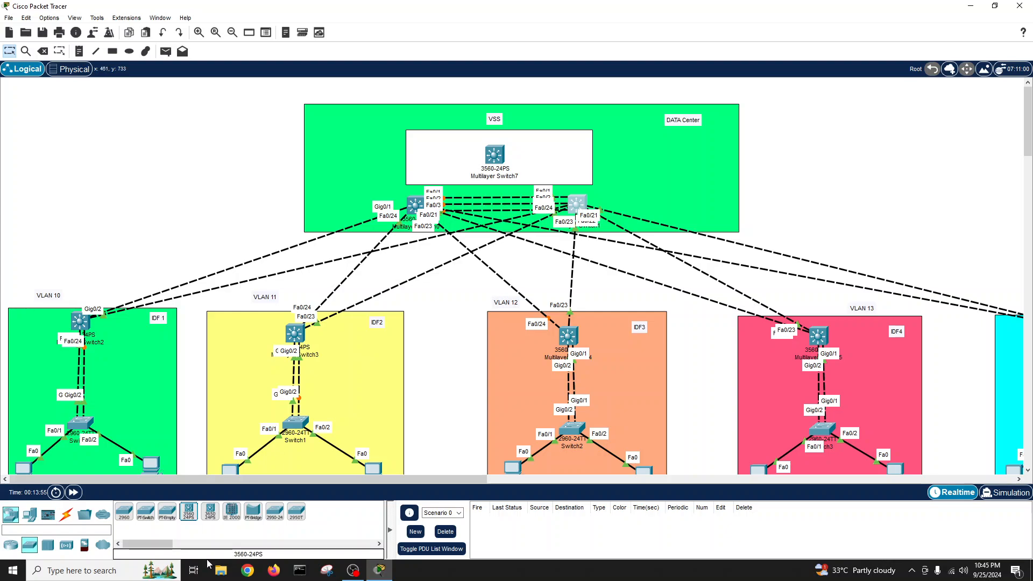
click(63, 519)
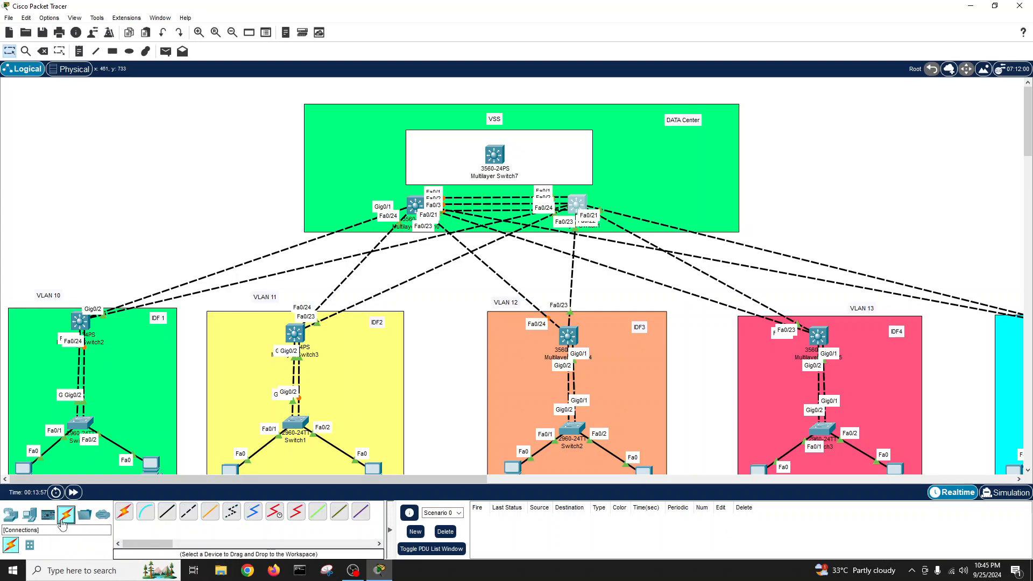
- Cross-connect Switch7 Fa0/1 and Fa0/2 to Fa0/4 on the left and right VSS switches
click(183, 514)
click(417, 206)
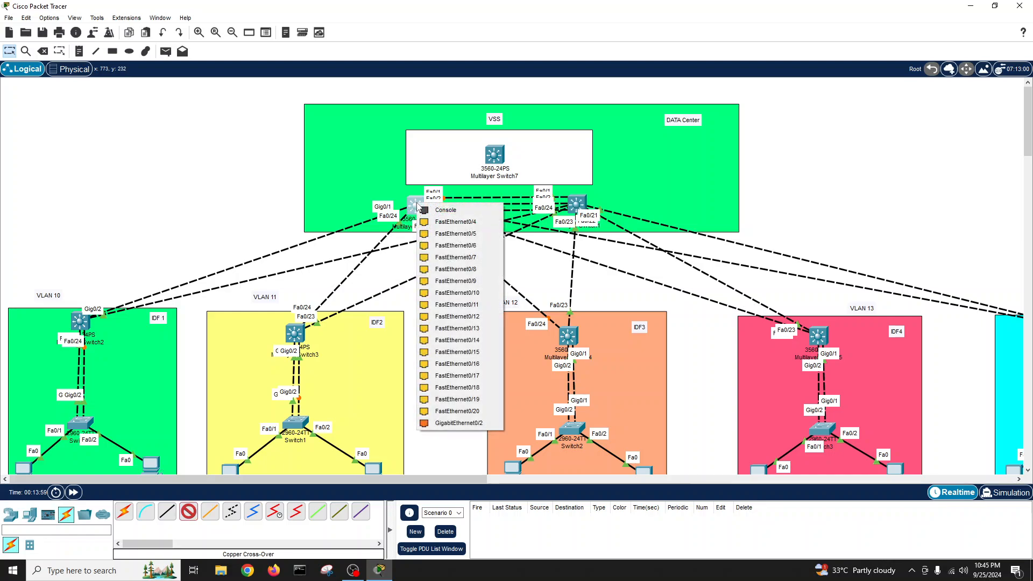
click(452, 222)
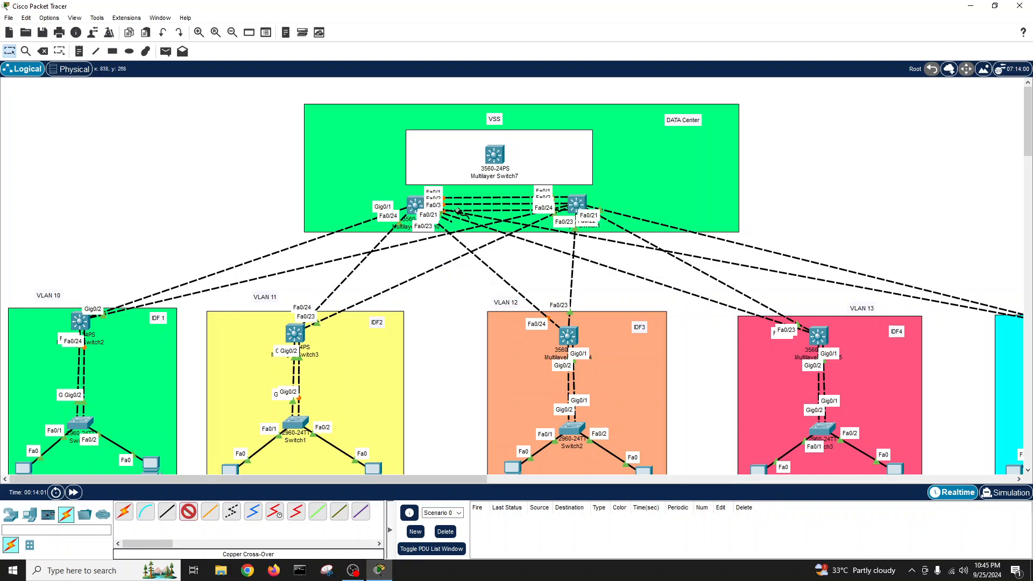
click(495, 156)
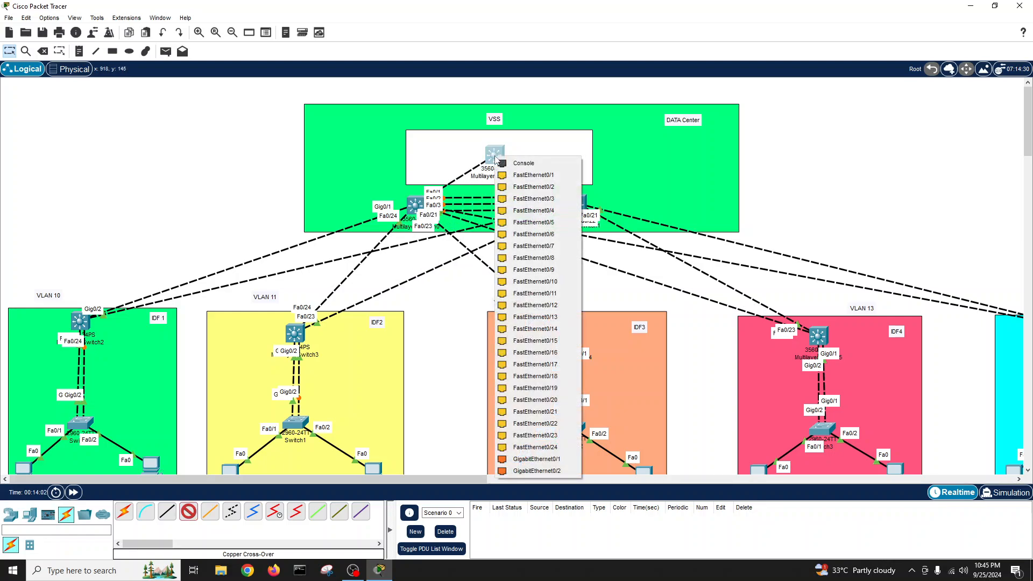
click(524, 175)
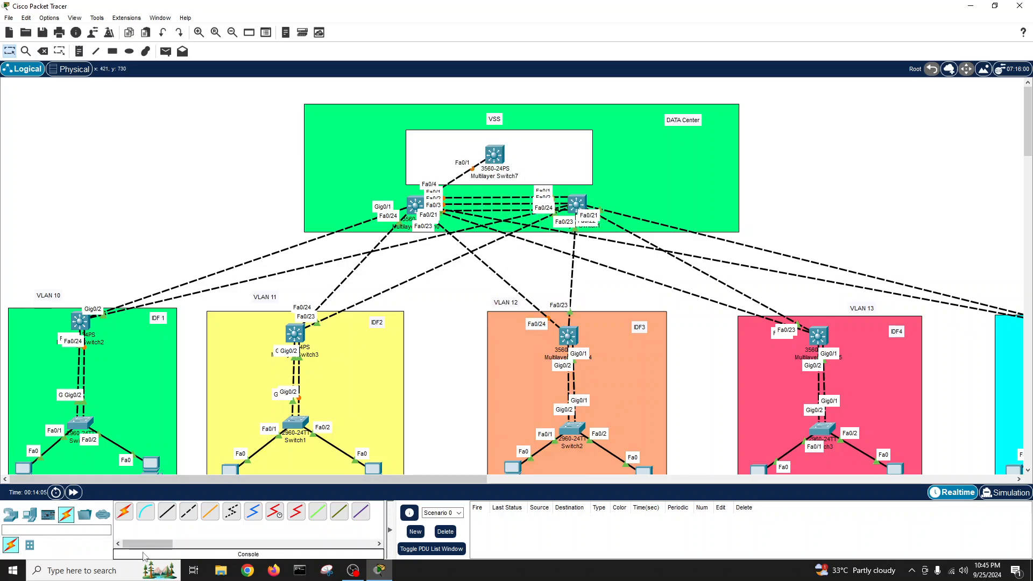
click(189, 511)
click(577, 204)
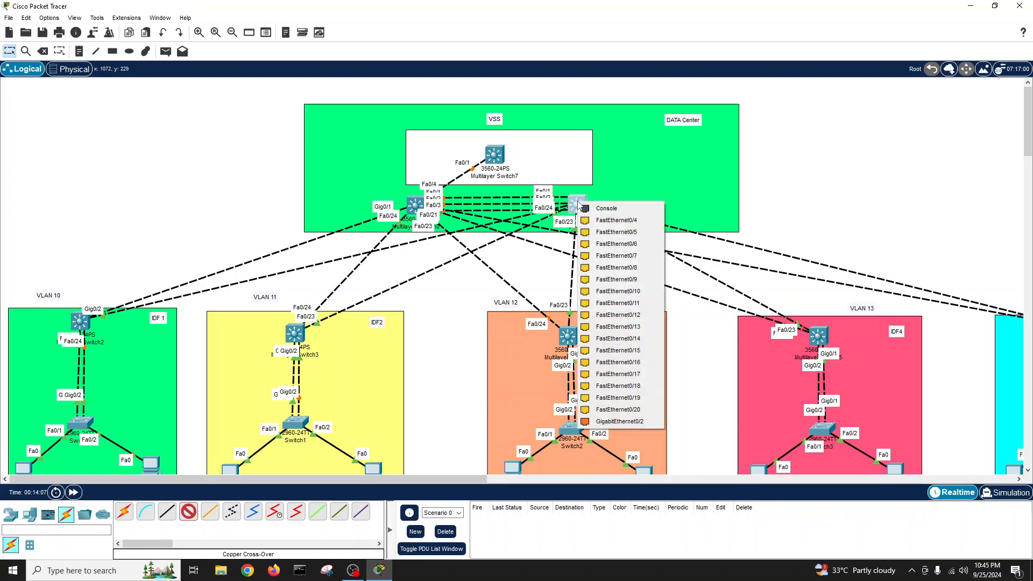
click(616, 220)
click(497, 155)
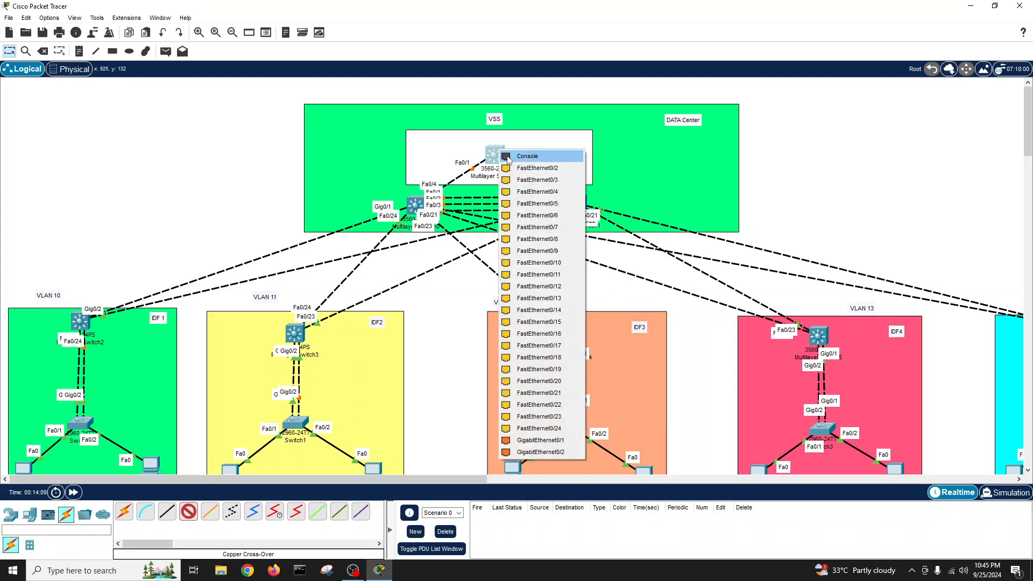
click(532, 168)
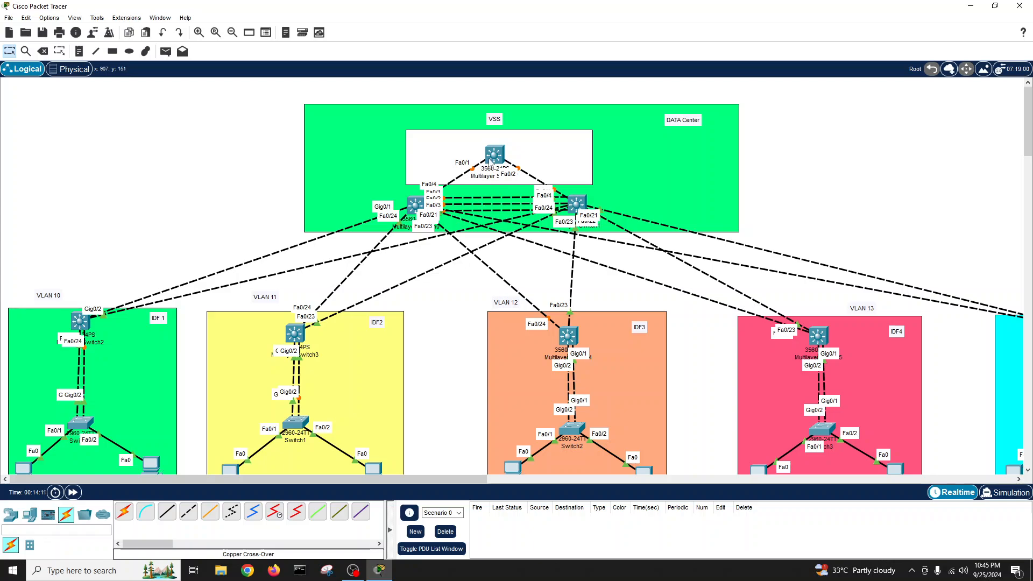
- Reposition Switch7 and both VSS switches, then scroll right to show VLAN 14/IDF5
drag(492, 162, 488, 152)
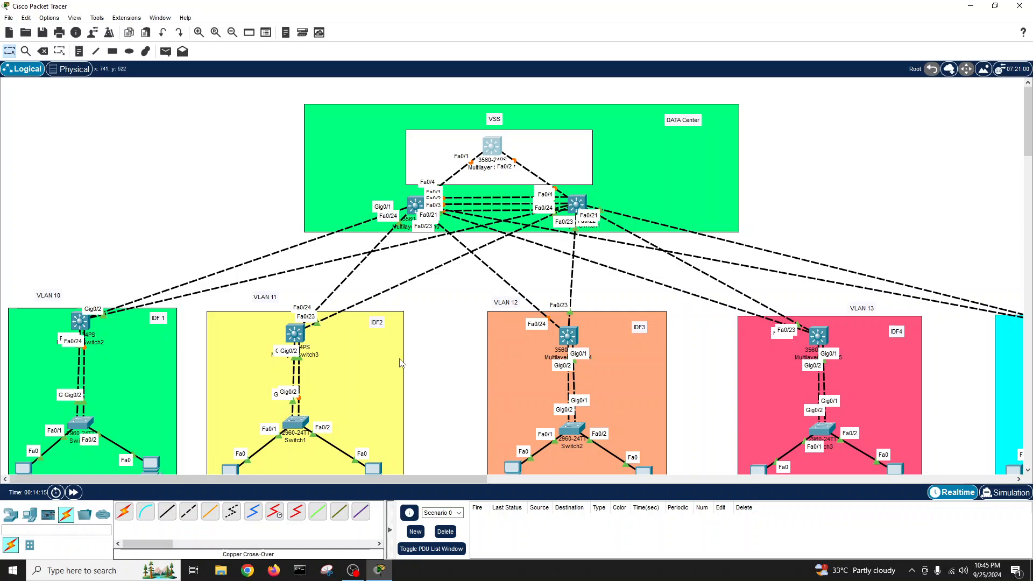
drag(413, 206, 403, 202)
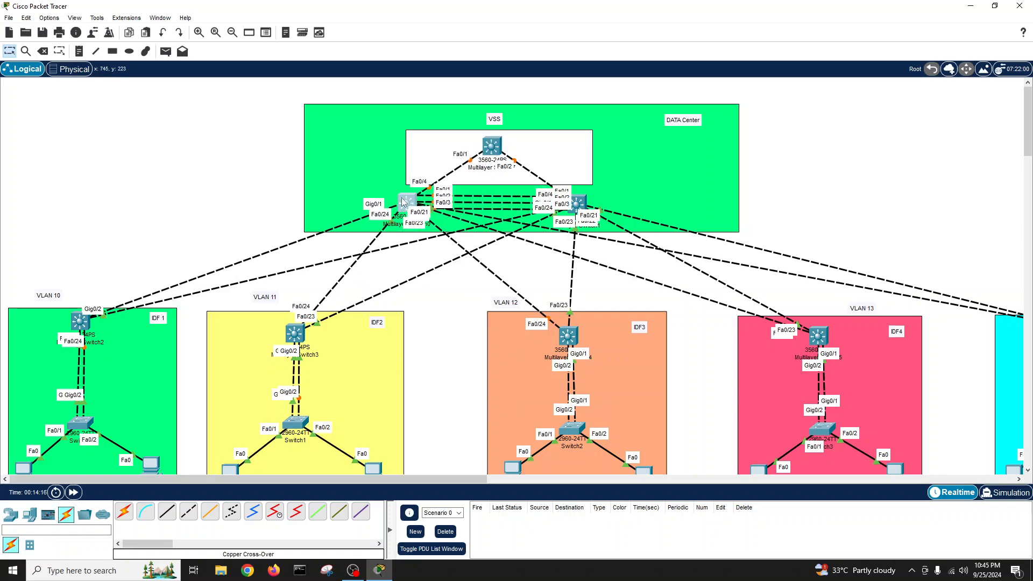
drag(585, 209, 577, 209)
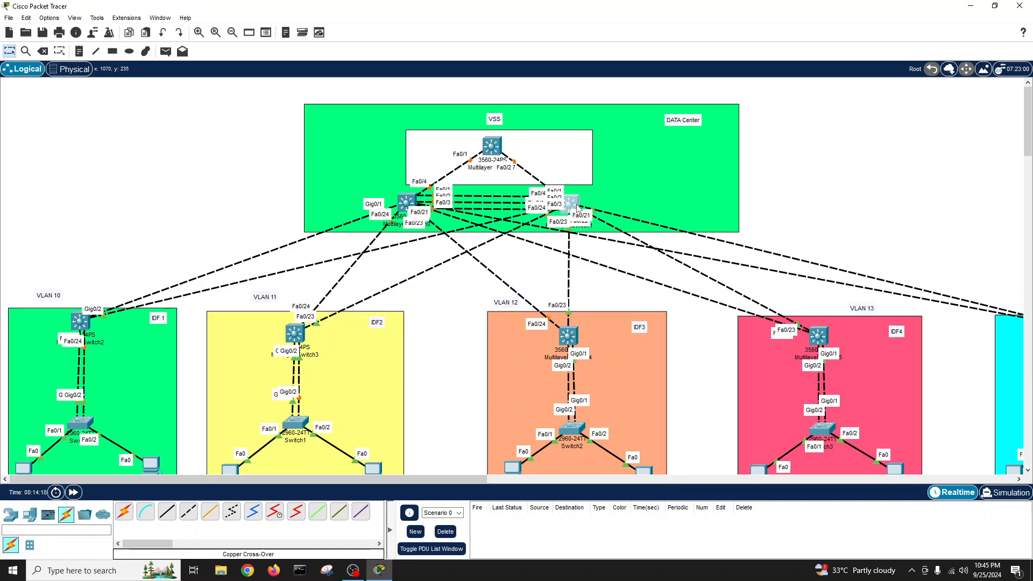
mouse_move(412, 210)
drag(460, 479, 587, 481)
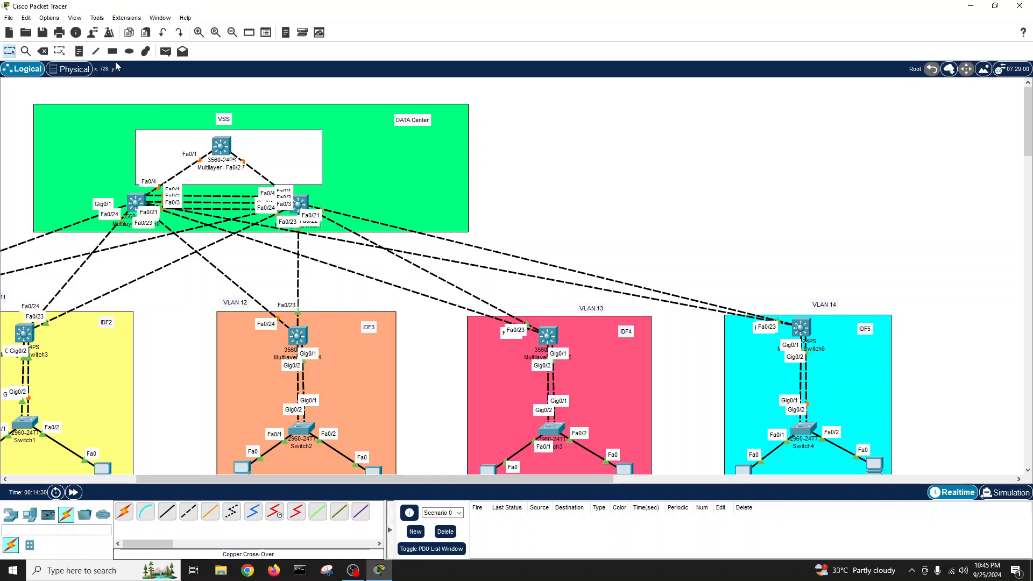
- Draw an orange-filled rectangle right of the DATA Center area and shift it slightly left
click(112, 51)
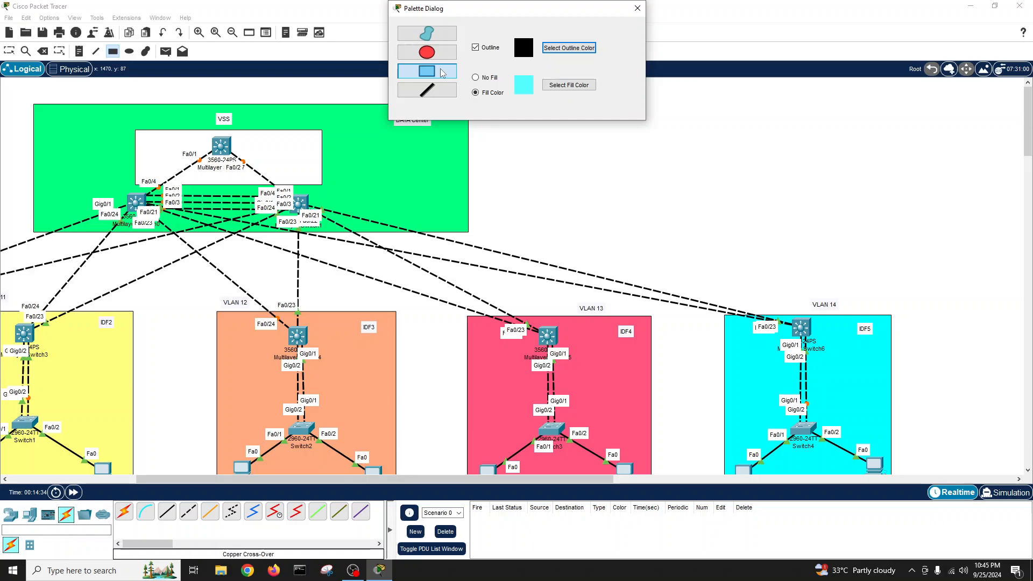
click(569, 85)
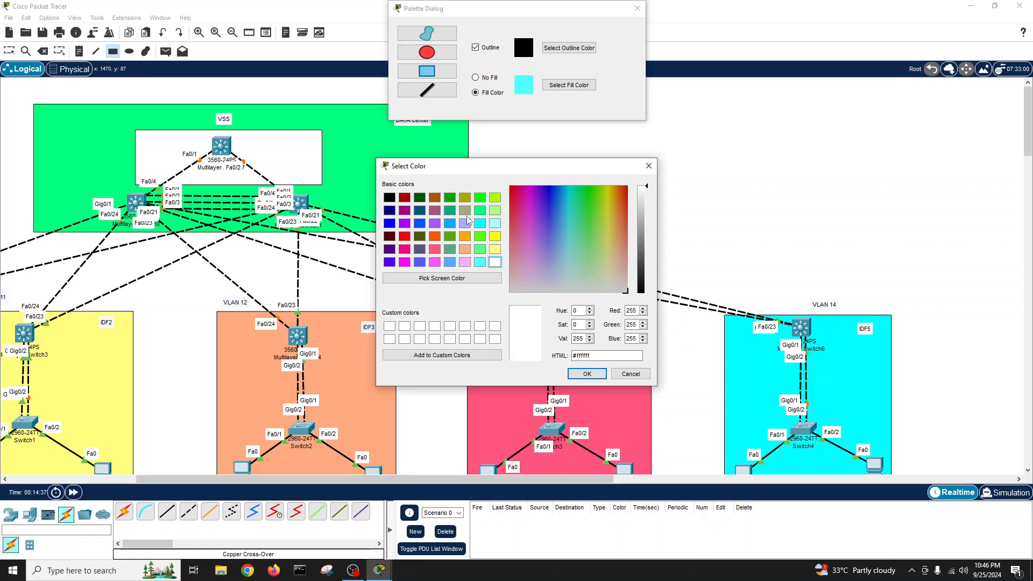
click(465, 236)
click(587, 374)
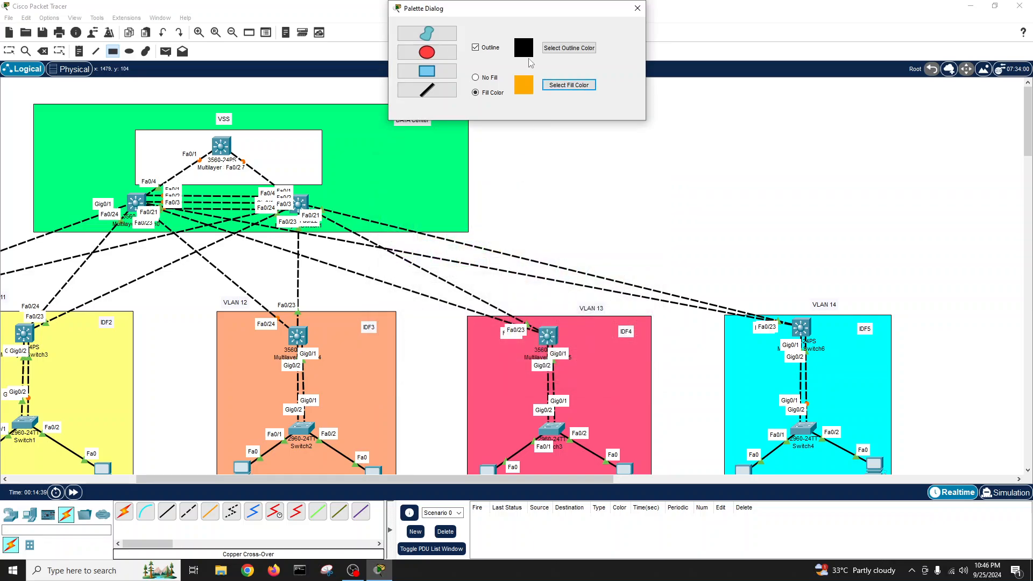
drag(535, 10, 230, 15)
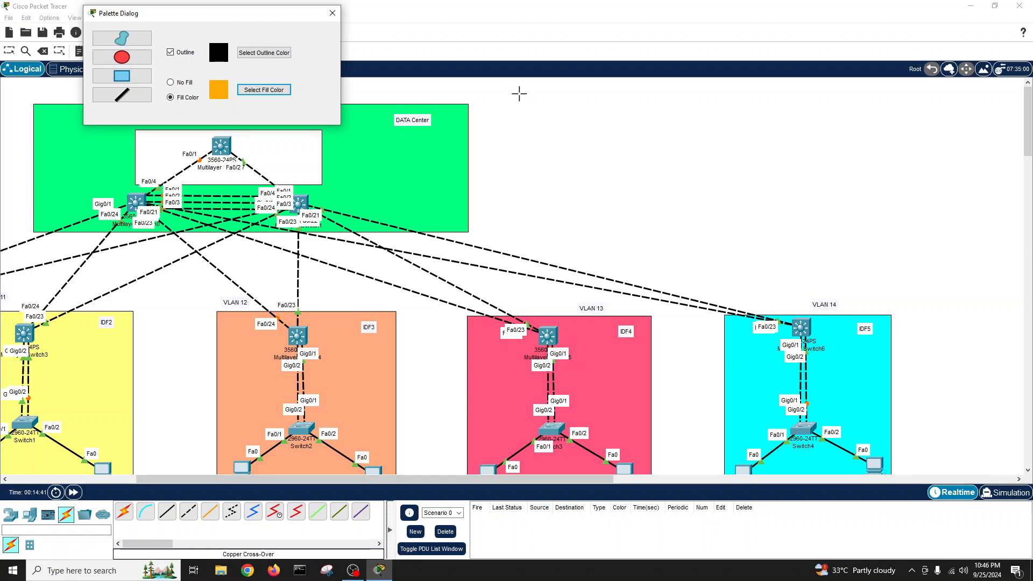
drag(501, 89, 825, 245)
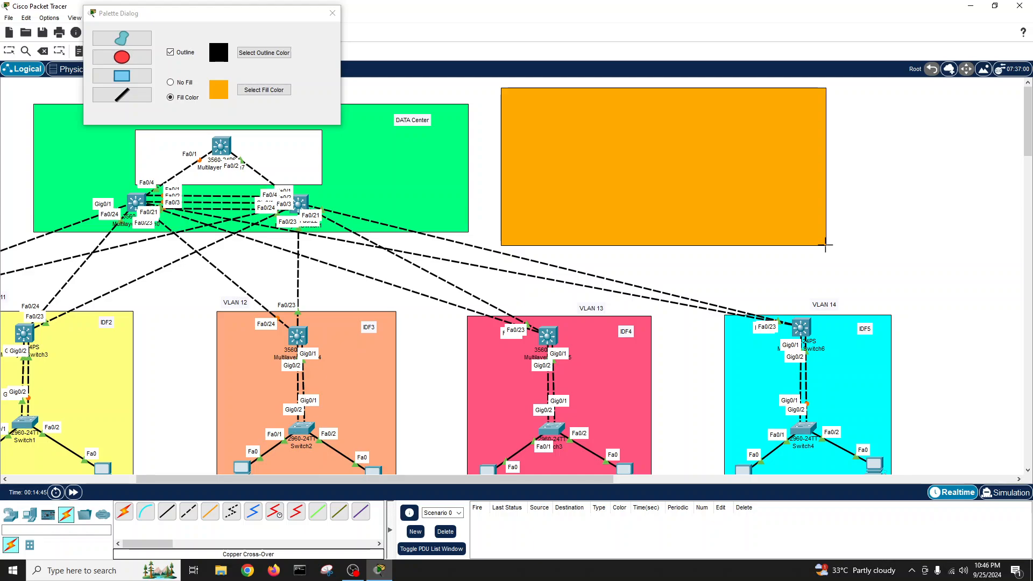
click(332, 13)
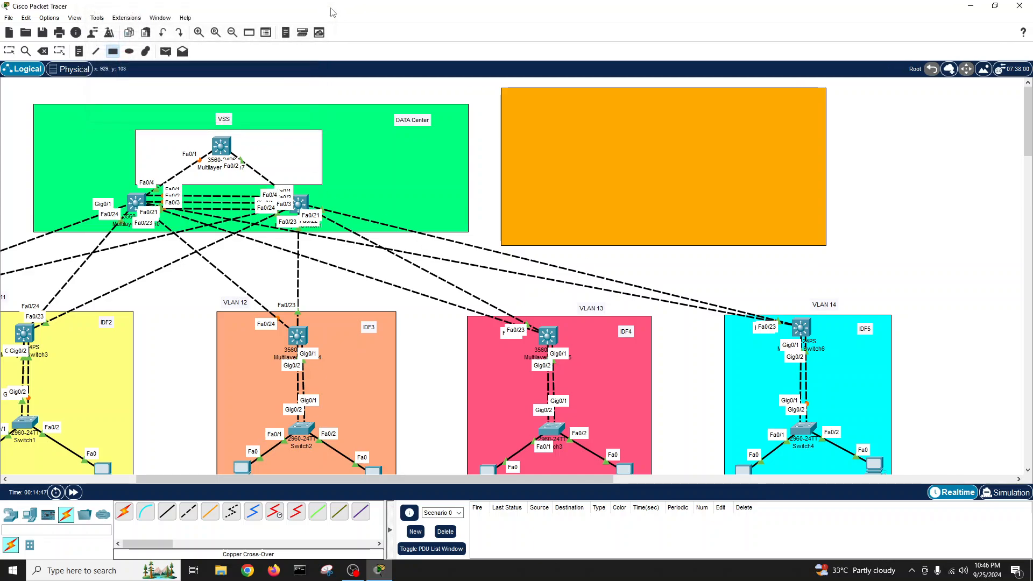
click(10, 51)
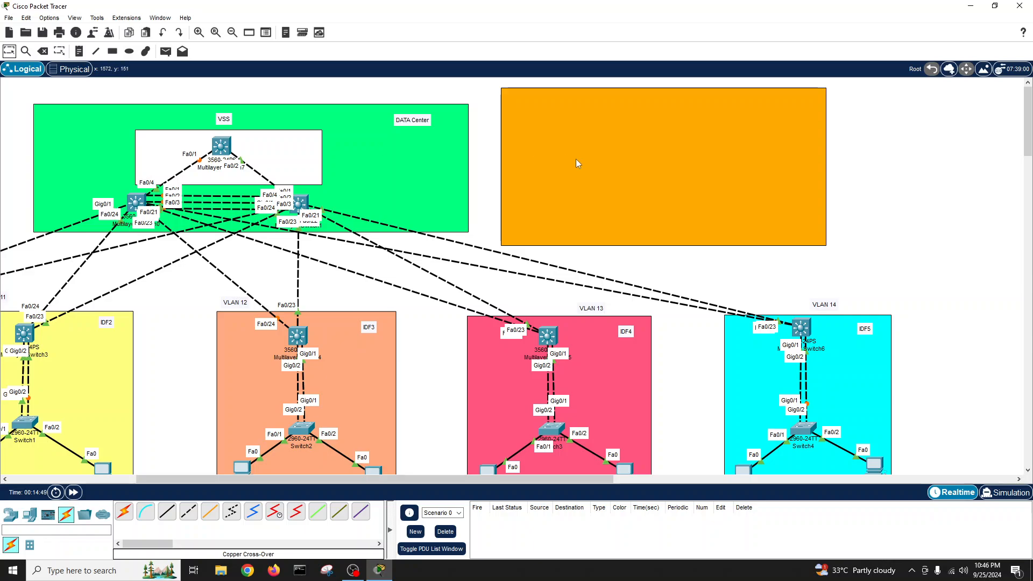
drag(576, 160, 555, 157)
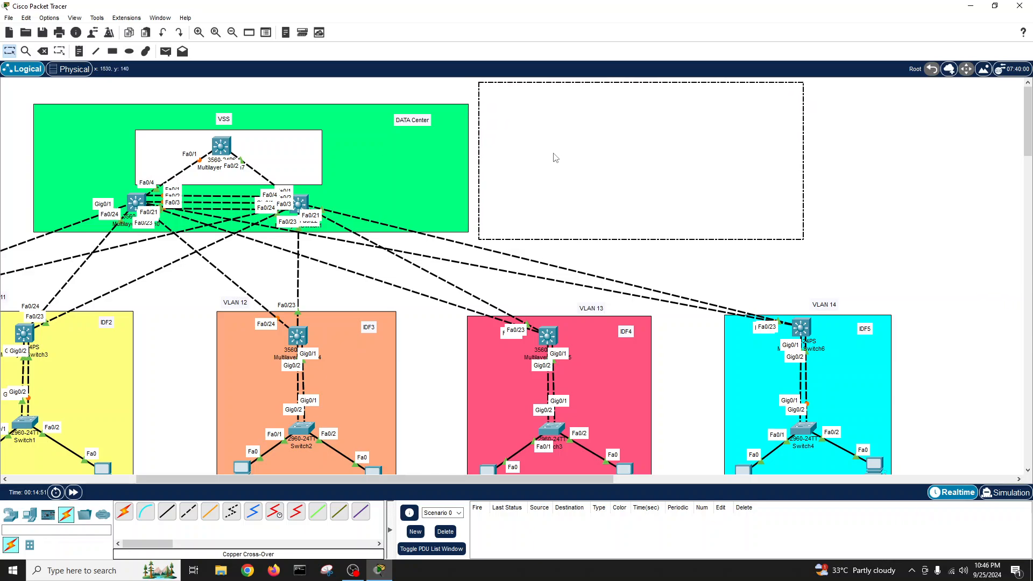
click(719, 266)
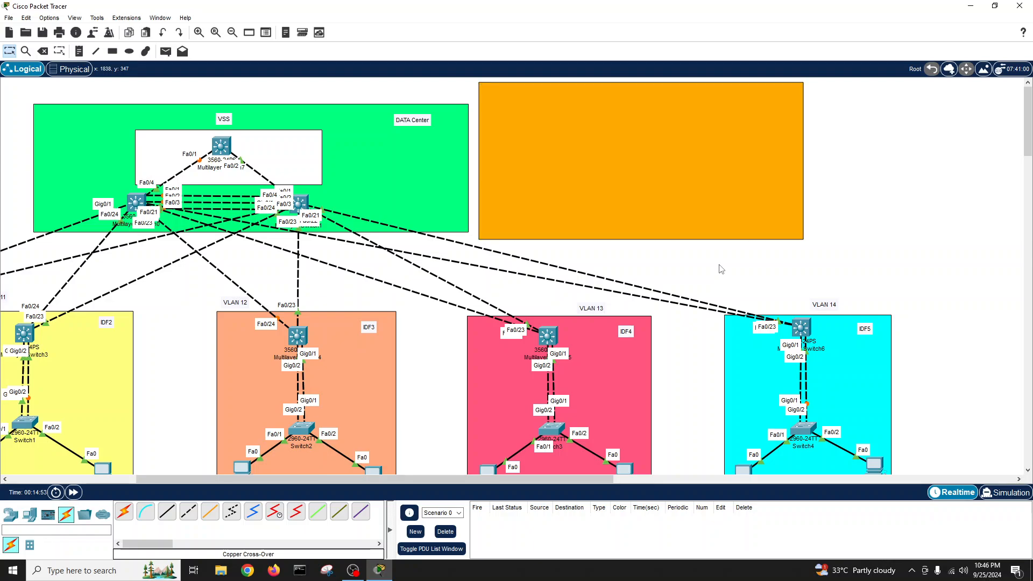
click(29, 514)
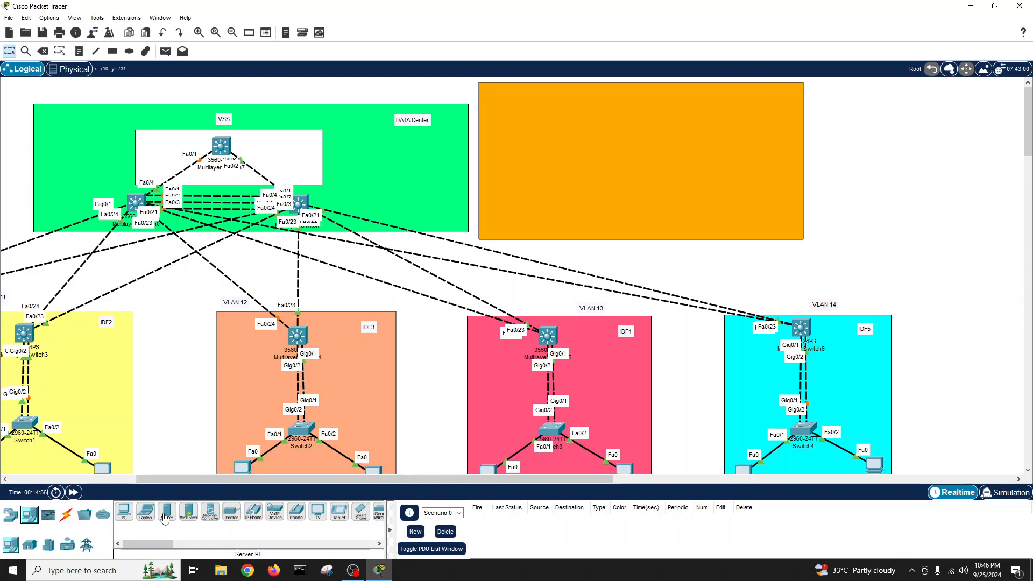
- Place Server0, Server1 and Server2 in the orange area and line them up
drag(165, 518, 596, 205)
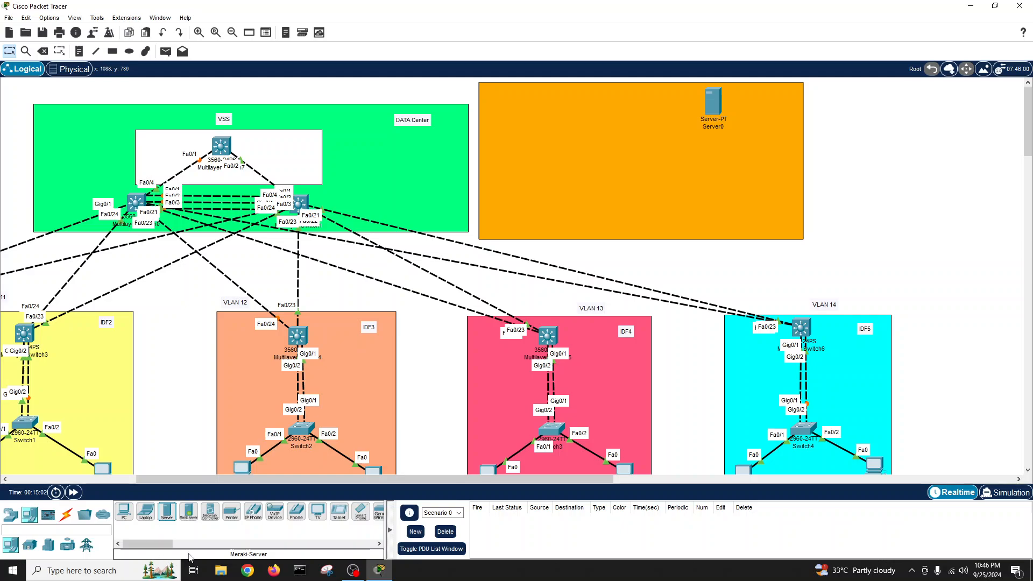
drag(168, 513, 637, 348)
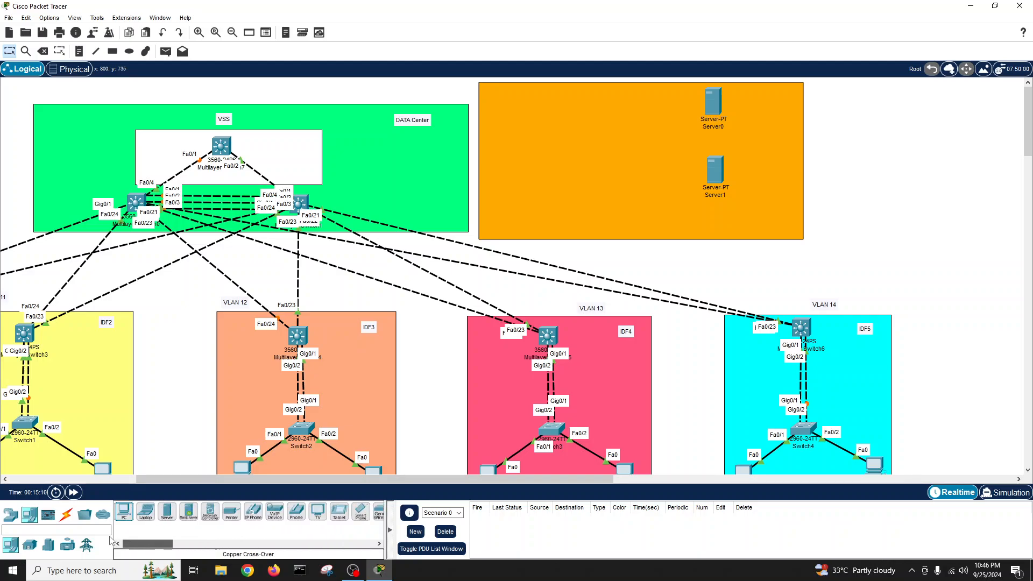
drag(167, 512, 716, 160)
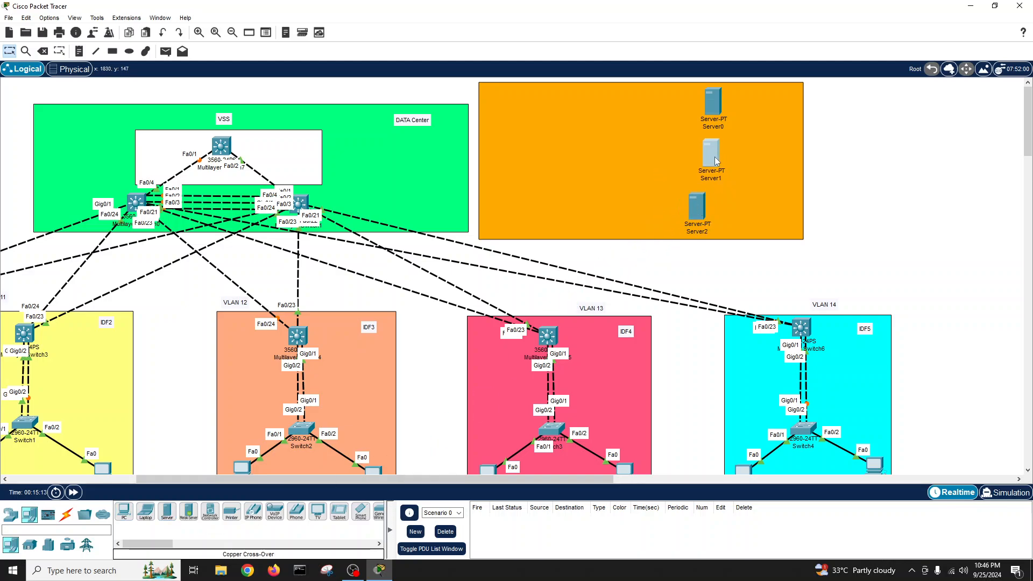
drag(697, 212, 715, 216)
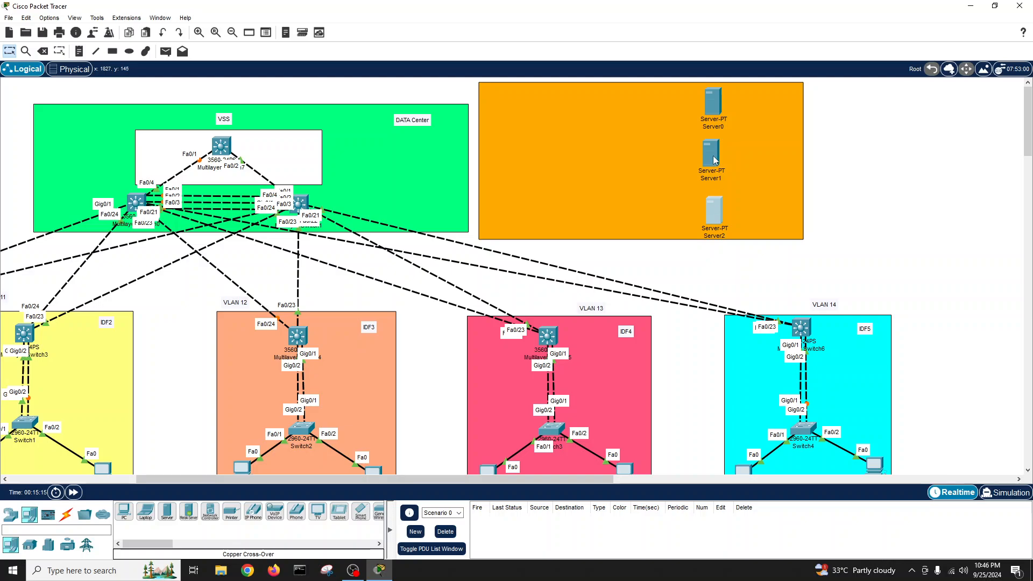
drag(715, 159, 718, 160)
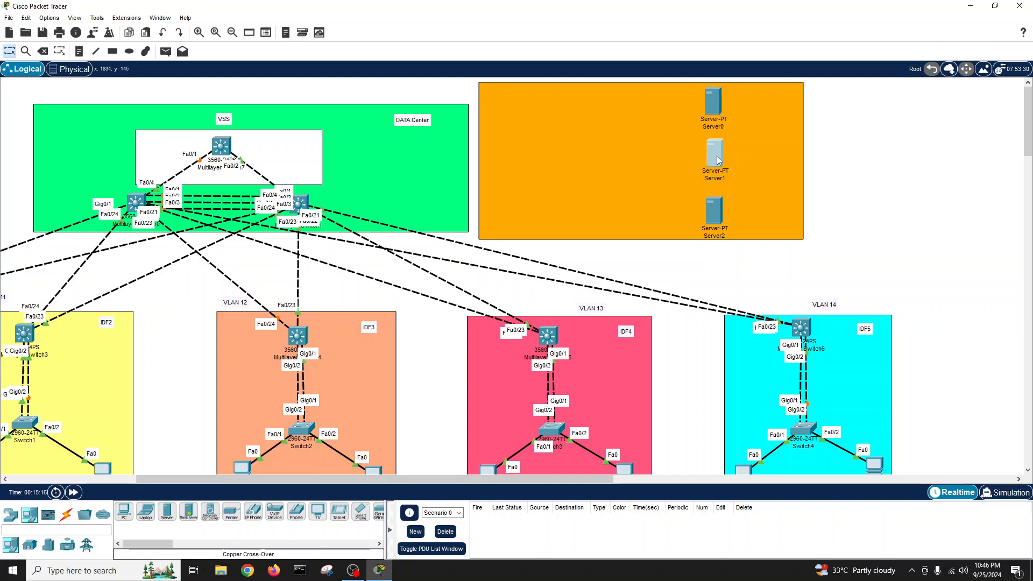
click(11, 546)
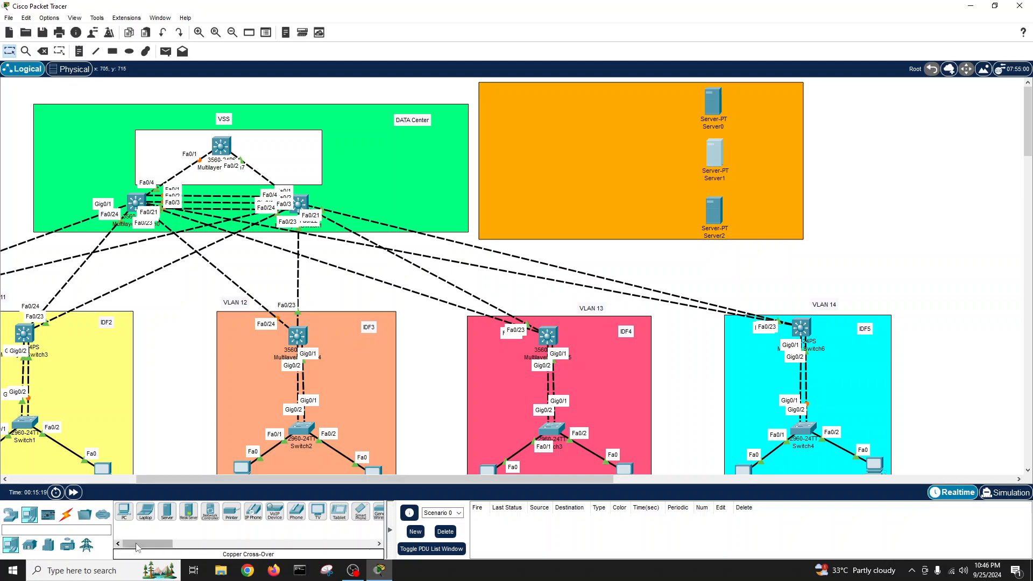
click(11, 515)
click(29, 545)
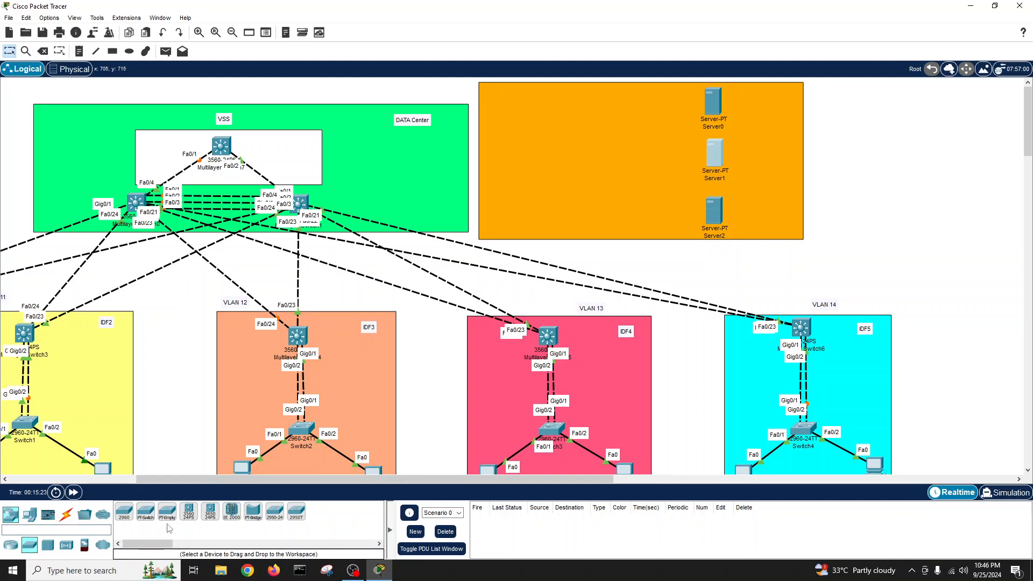
- Add a 3560 multilayer switch, Multilayer Switch8, to the orange area
drag(189, 512, 543, 157)
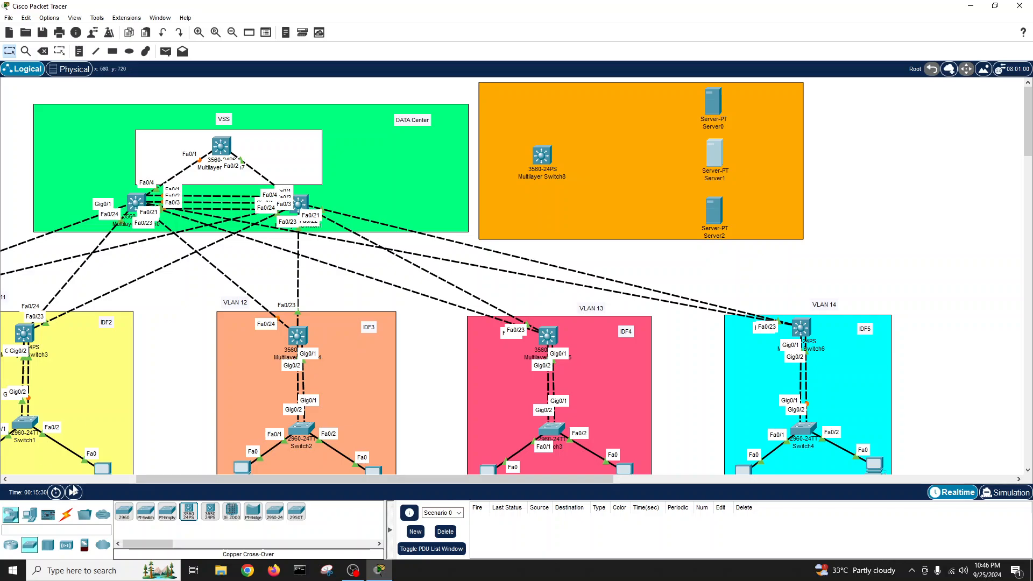
click(66, 515)
click(188, 511)
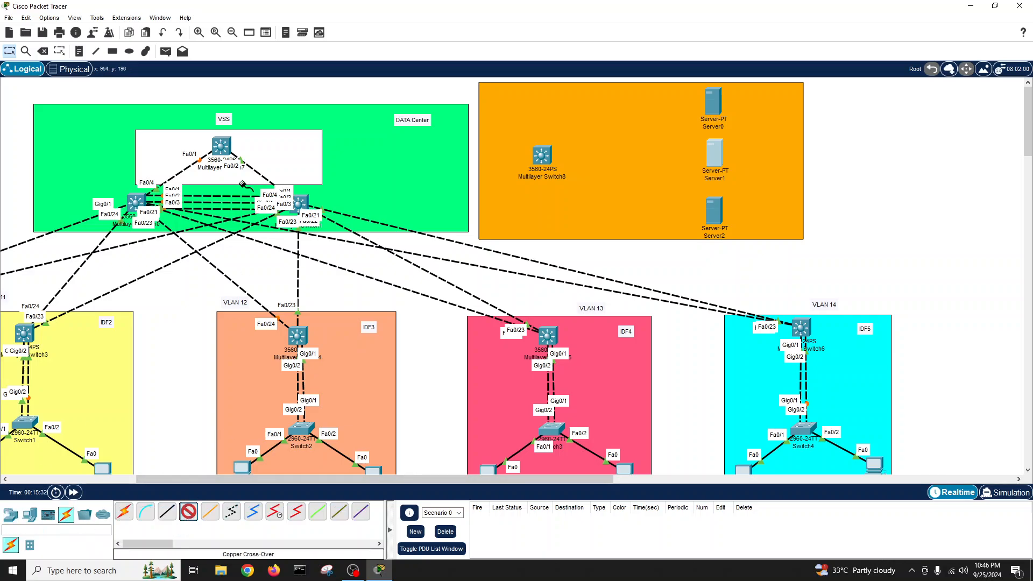
click(230, 144)
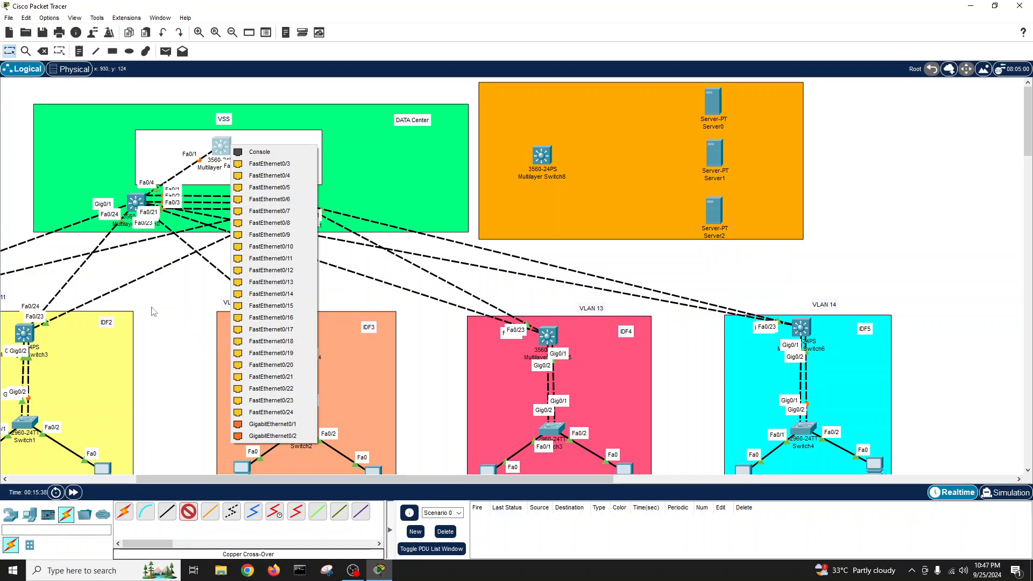
click(156, 364)
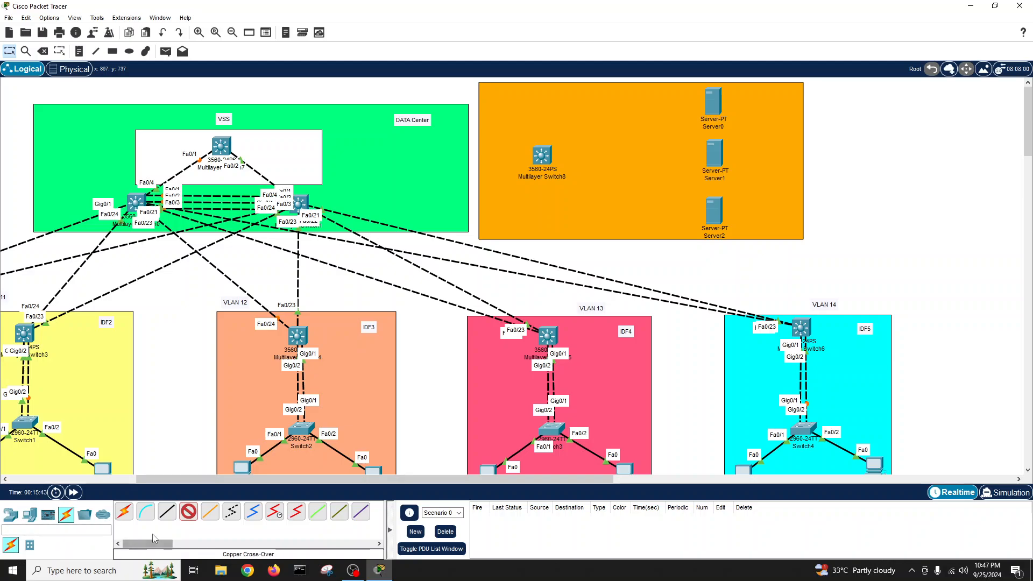
- Cable Switch8 Gig0/1 and Gig0/2 to Fa0/5 on the left and right VSS switches
click(544, 157)
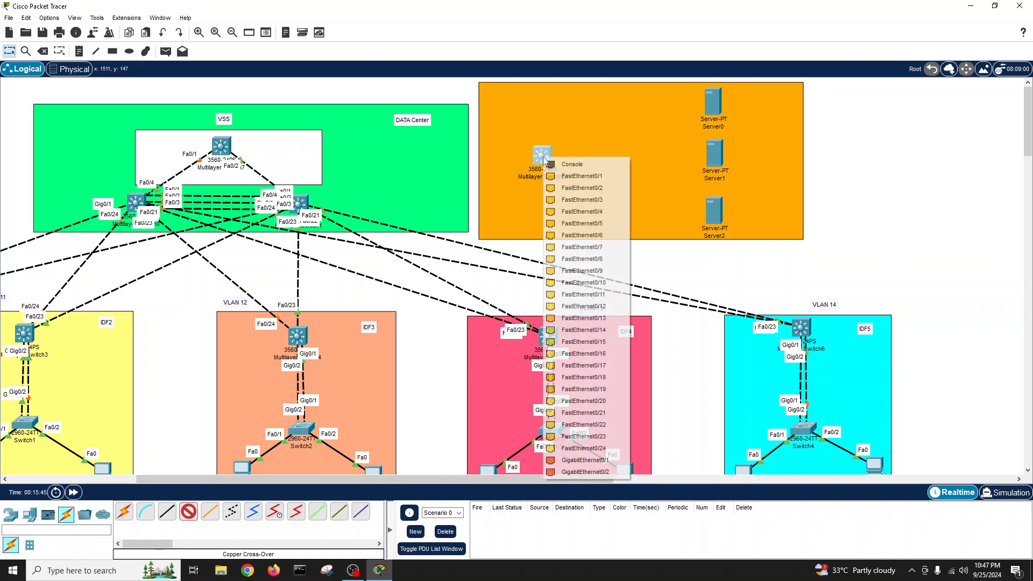
click(584, 460)
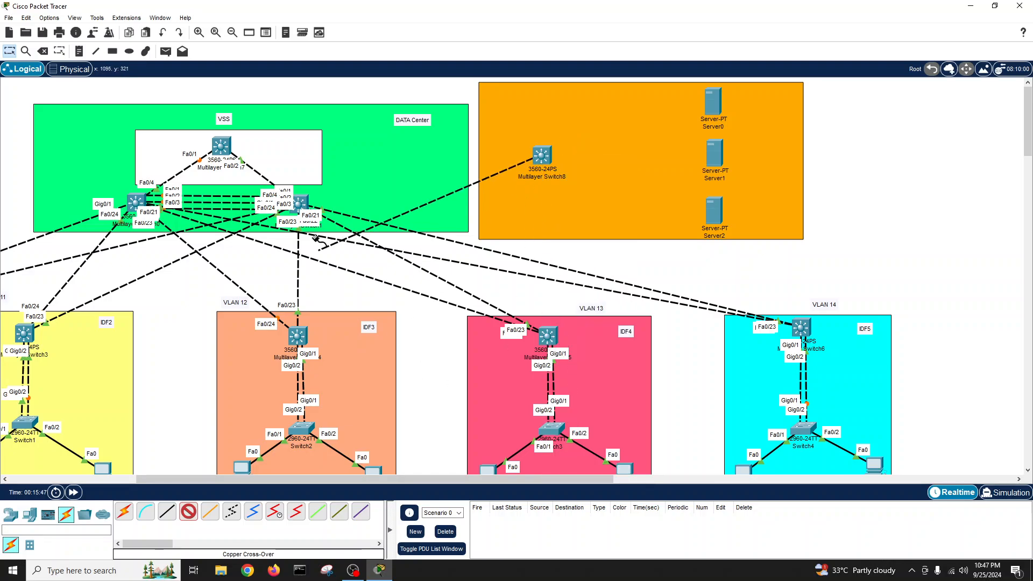
click(139, 202)
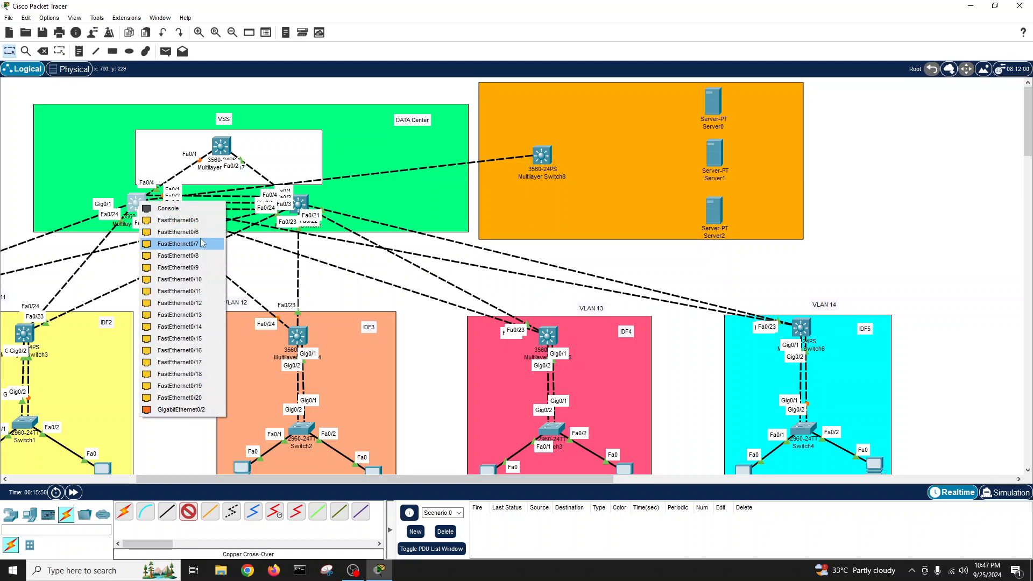
click(195, 221)
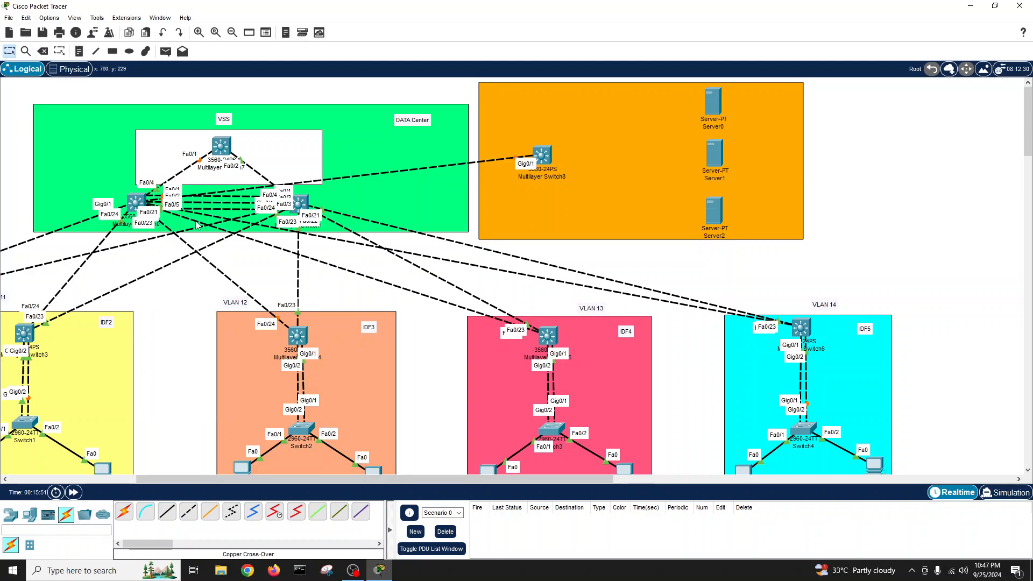
click(188, 512)
click(546, 158)
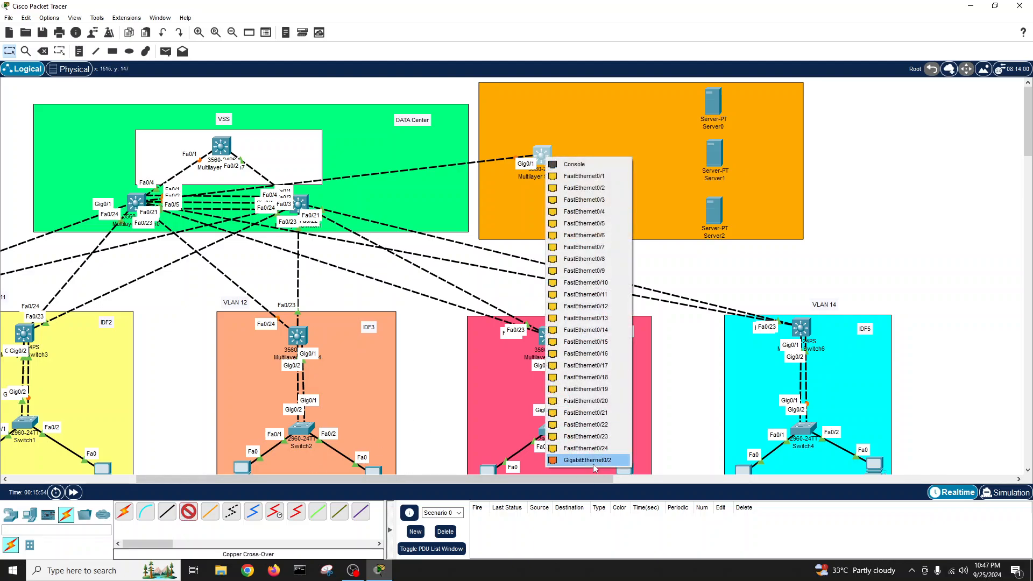
click(586, 460)
click(304, 203)
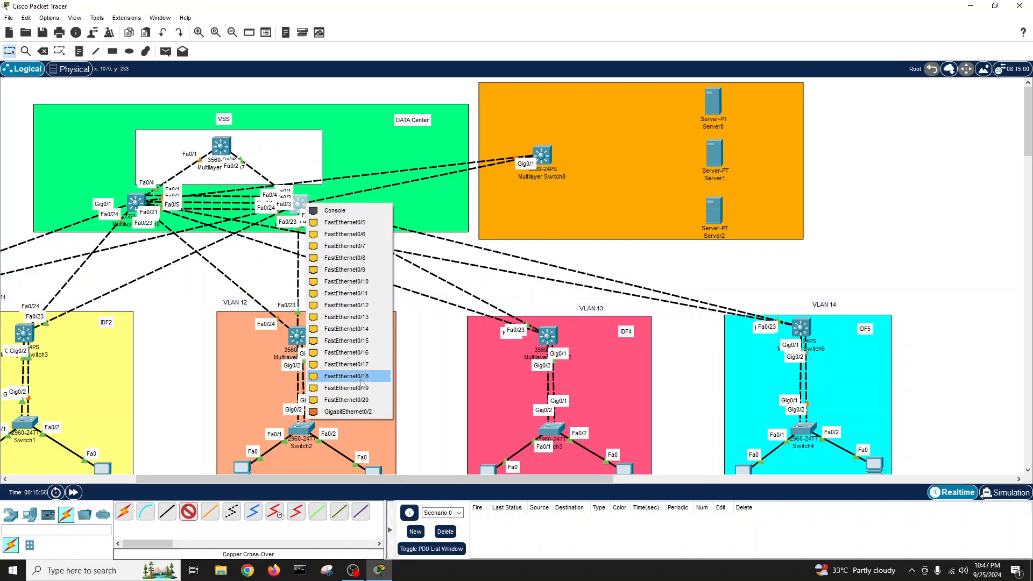
click(363, 222)
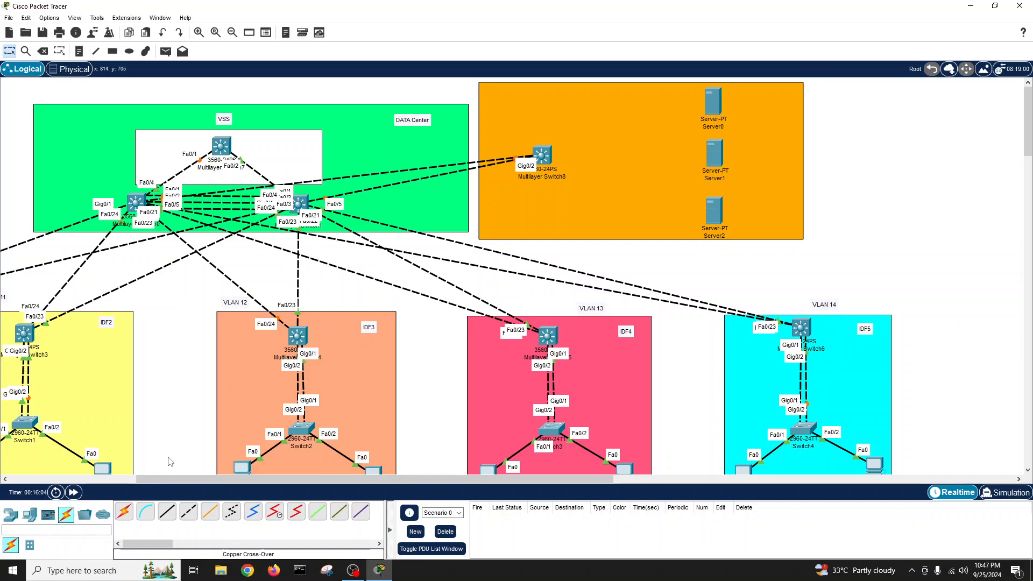
- Connect Server0 Fa0 to Switch8 Fa0/1 with a straight-through cable
click(167, 512)
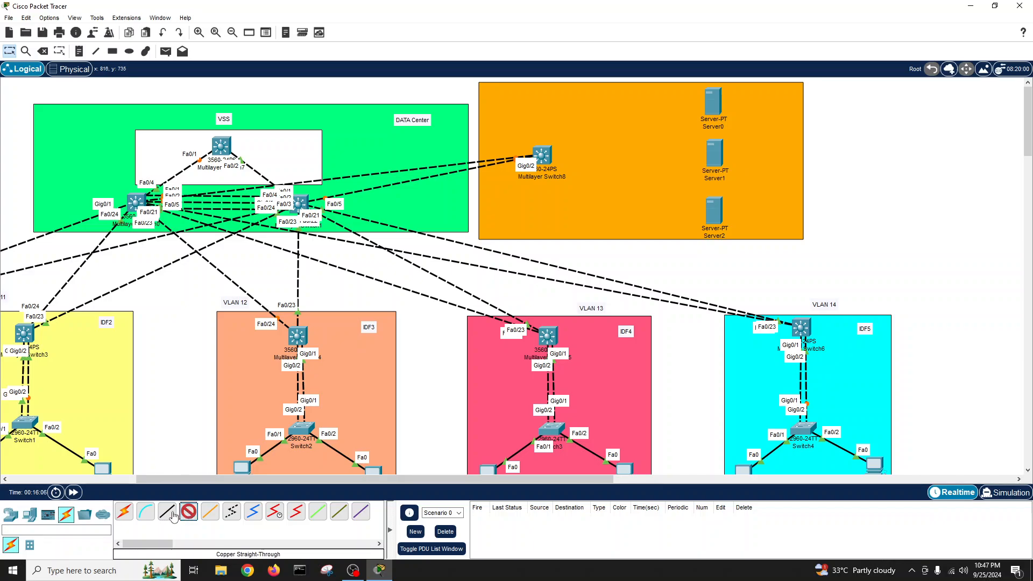
click(713, 101)
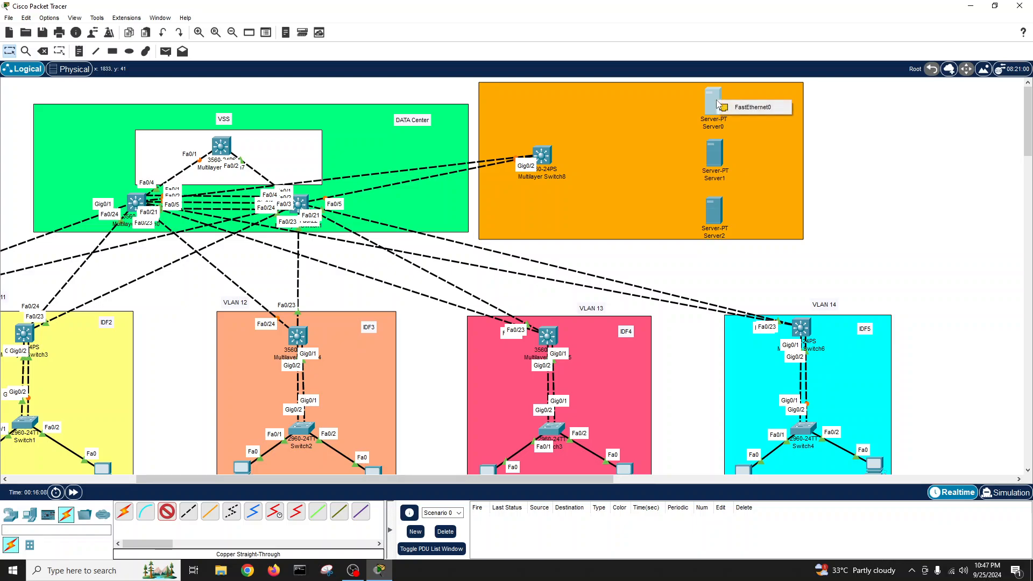
click(734, 106)
click(547, 154)
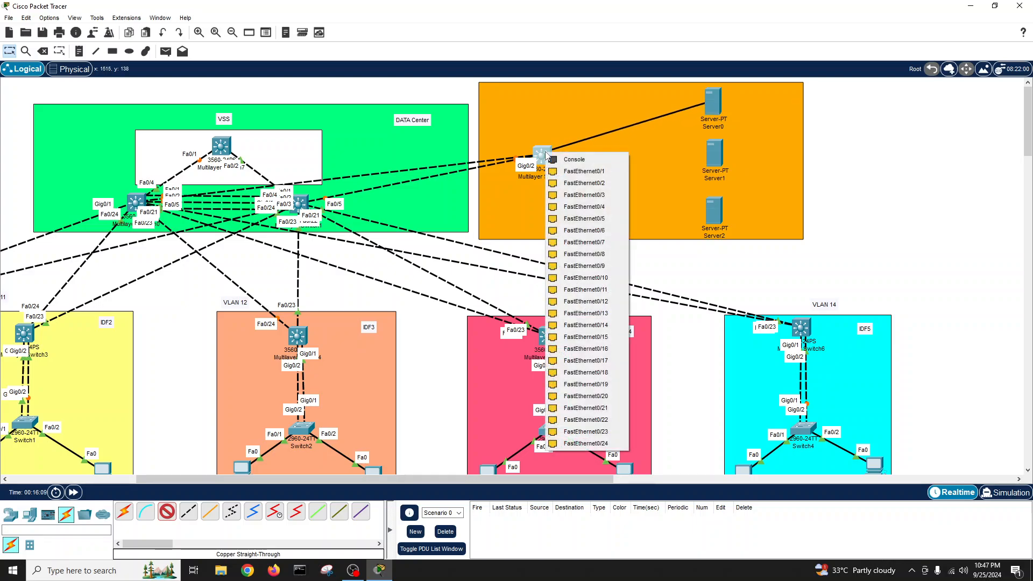
click(570, 166)
- Auto-connect Server1 and Server2 to Switch8 on Fa0/2 and Fa0/3
click(124, 512)
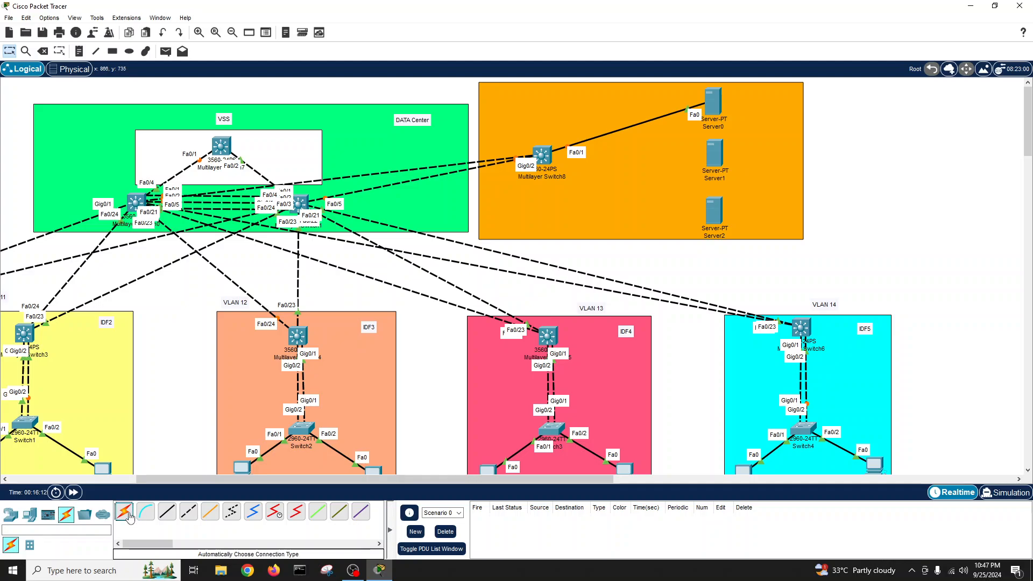
click(714, 158)
click(542, 155)
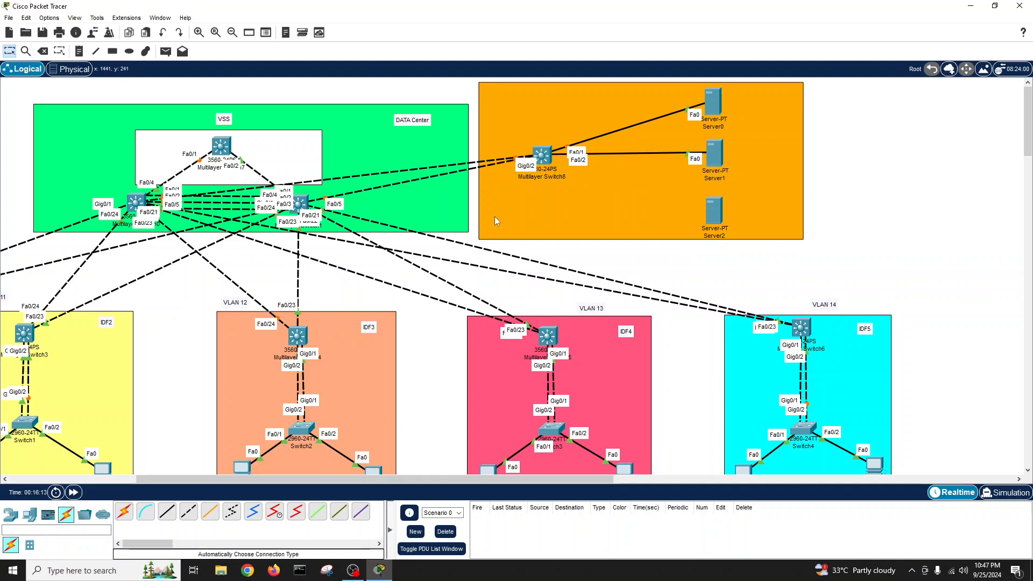
click(123, 511)
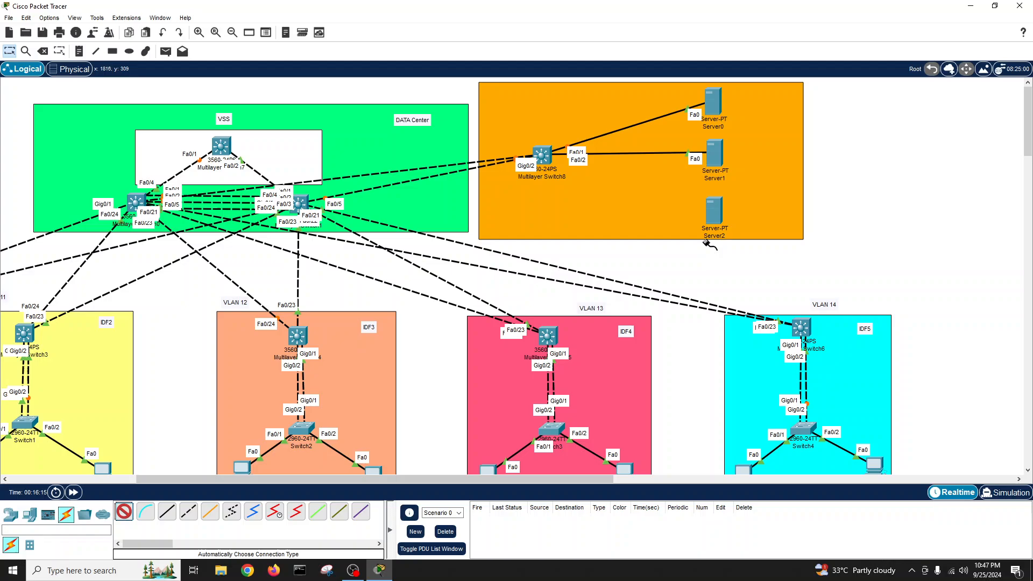
click(713, 211)
click(543, 156)
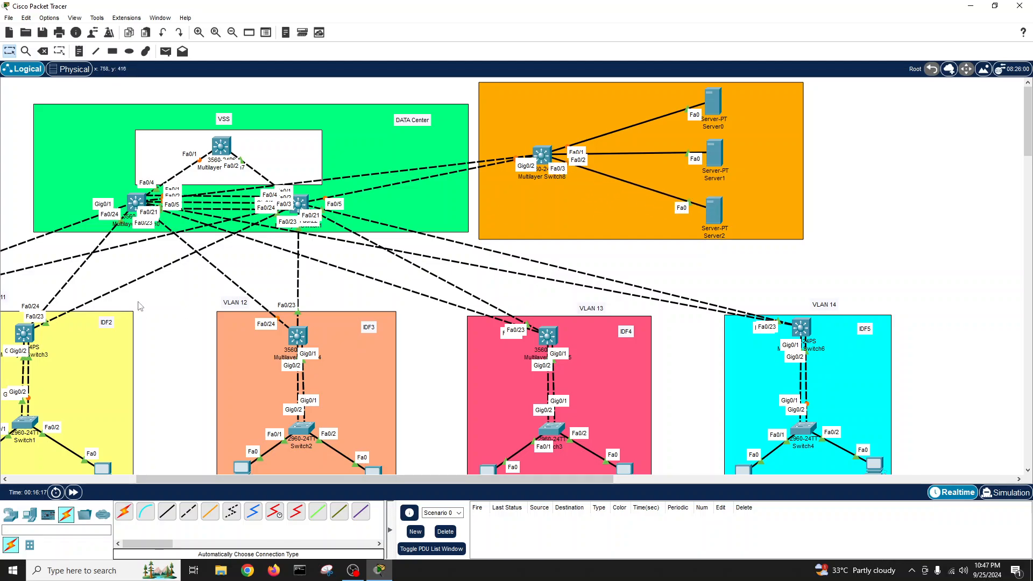
mouse_move(150, 484)
mouse_down()
mouse_move(28, 480)
mouse_move(134, 482)
mouse_up()
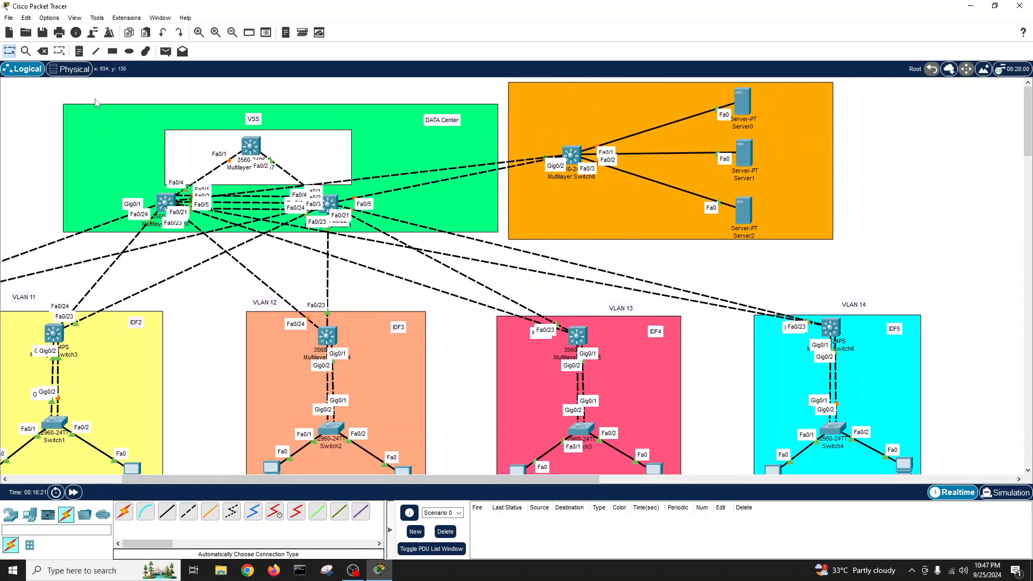
click(743, 101)
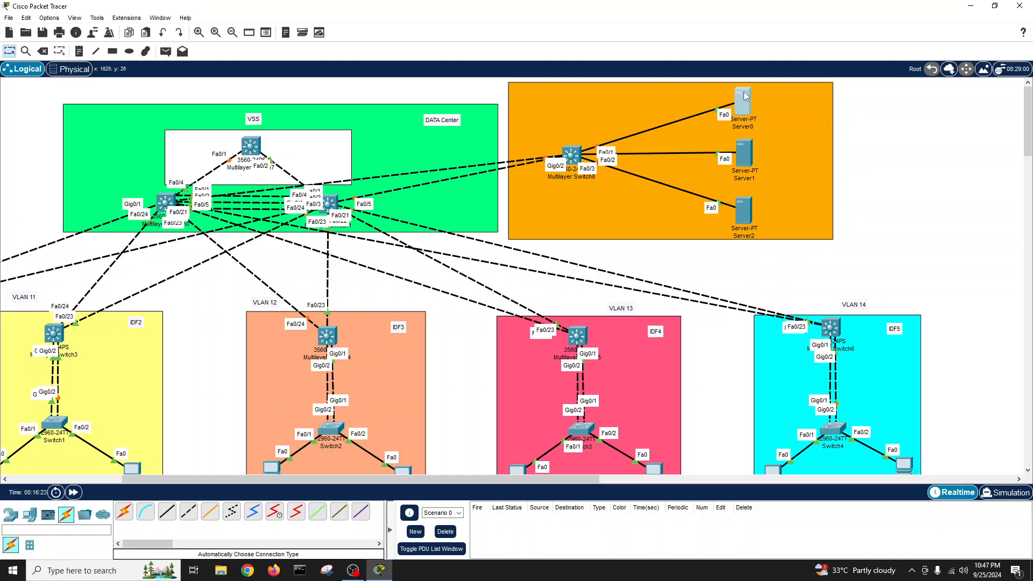
- Turn on the DNS service in Server0's Services settings
drag(476, 132, 351, 131)
click(296, 144)
click(322, 145)
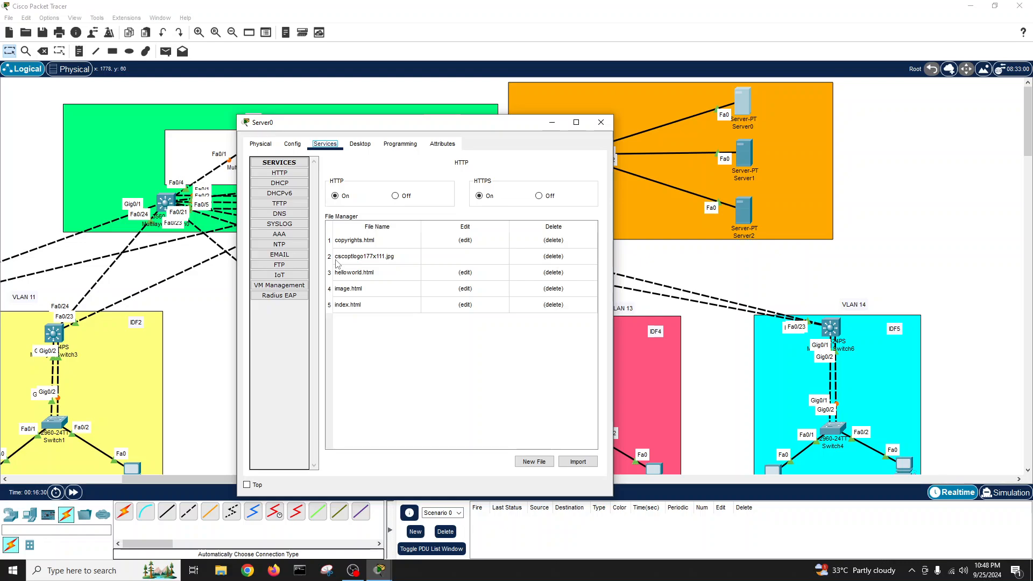
click(280, 214)
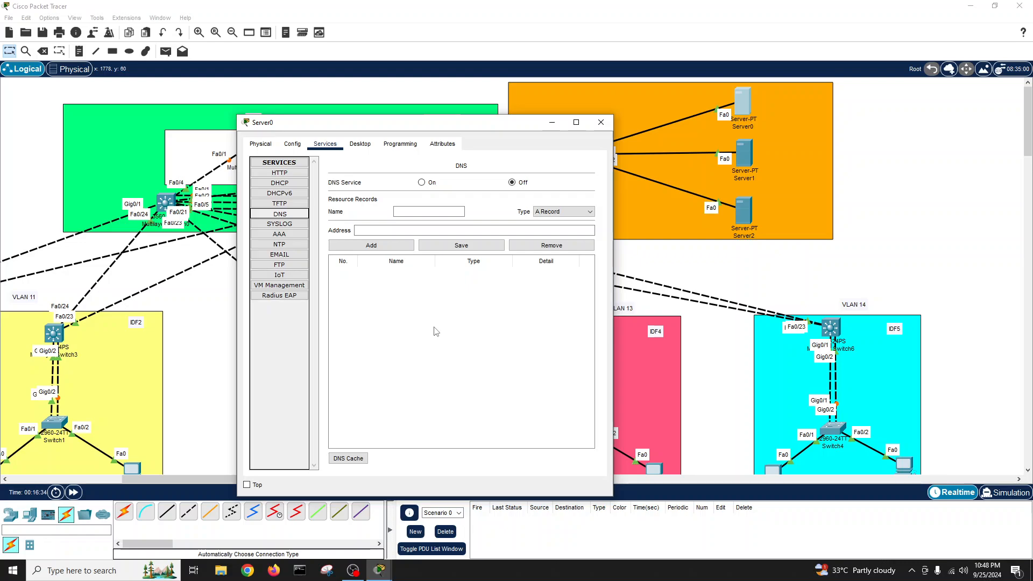
click(422, 183)
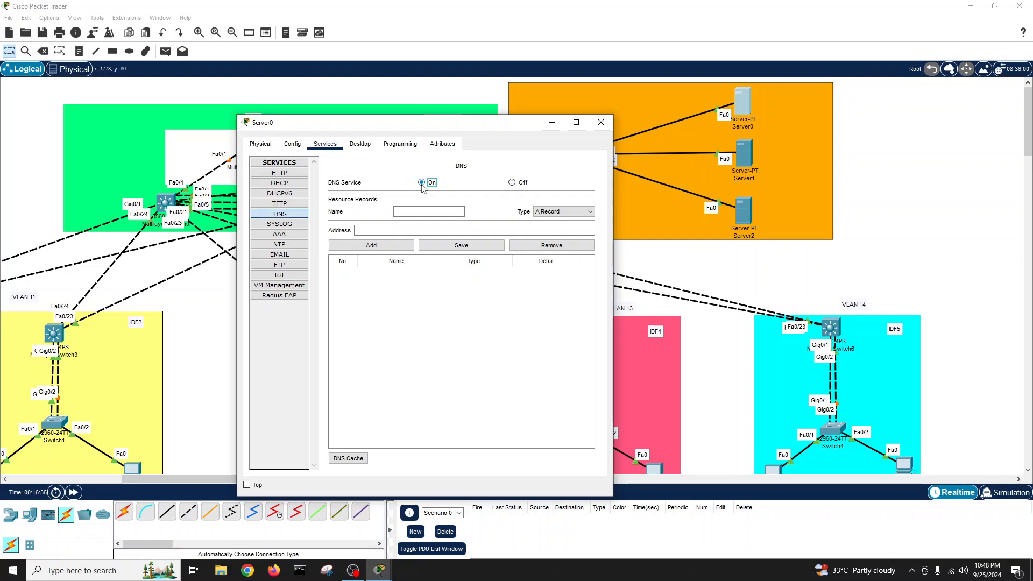
- Add a homelab.com A record and correct its address to 10.10.50.100
click(428, 215)
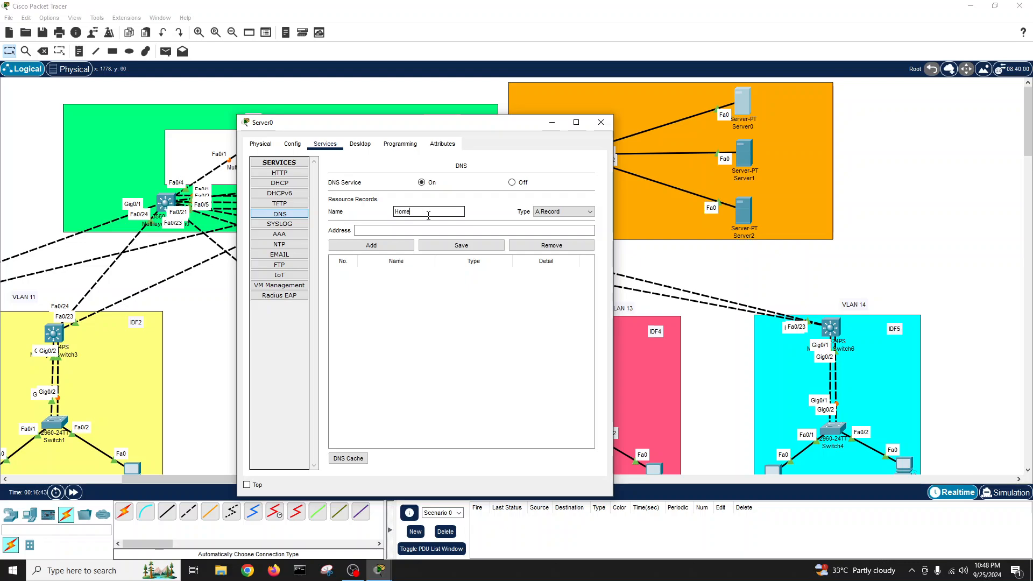
text(B.com)
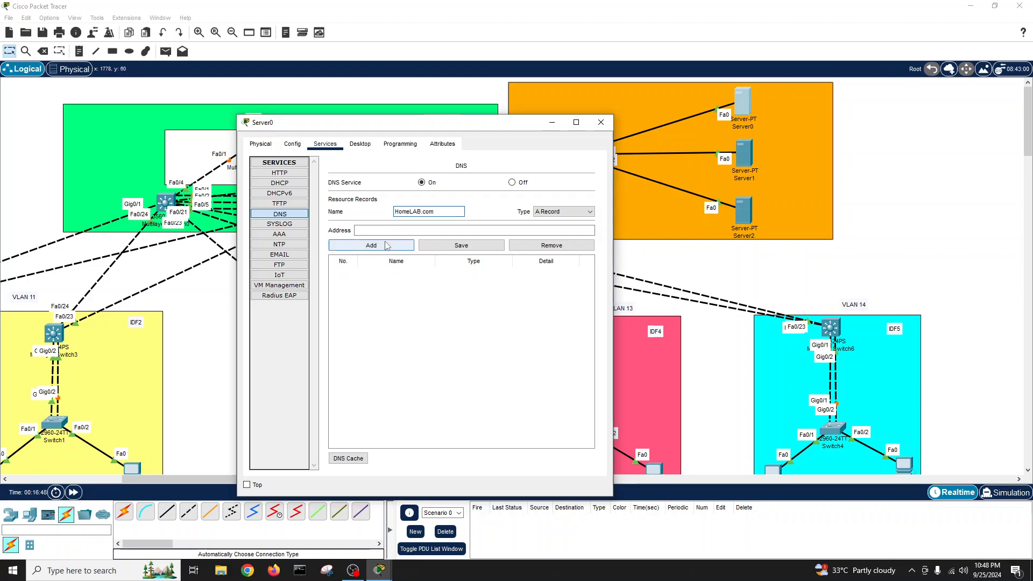
click(385, 243)
click(544, 292)
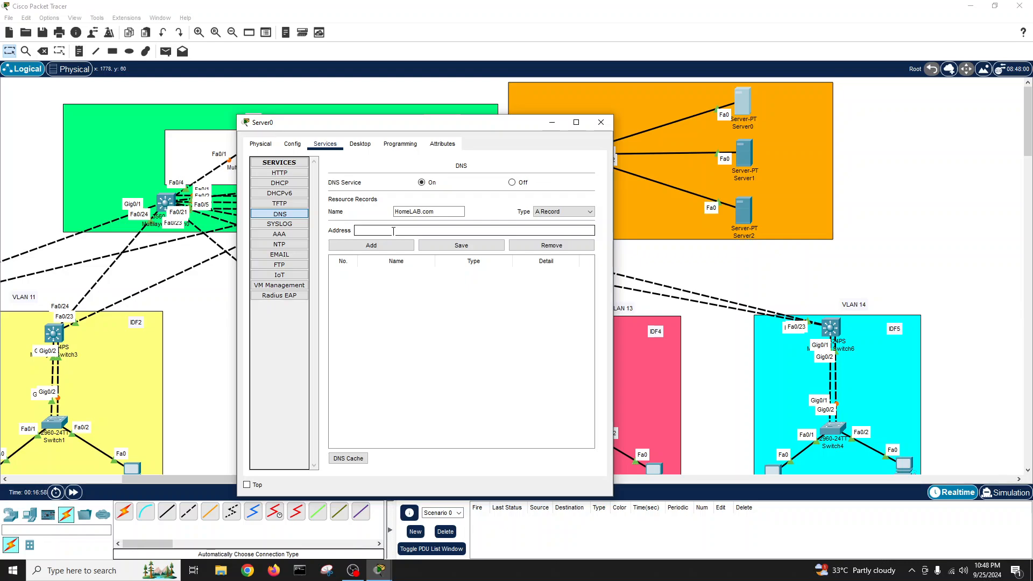
text(10.10.10.100)
click(380, 250)
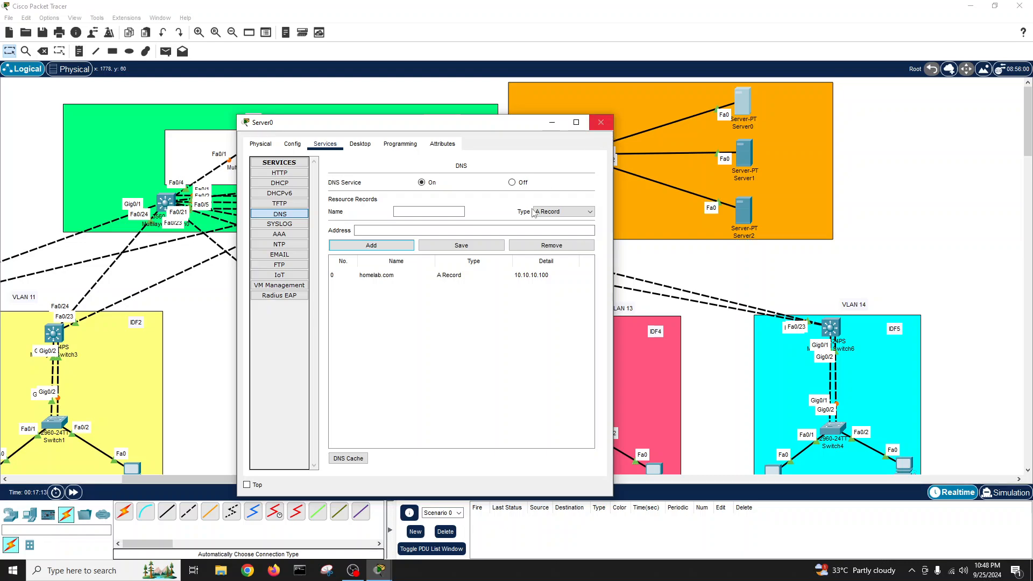
click(463, 275)
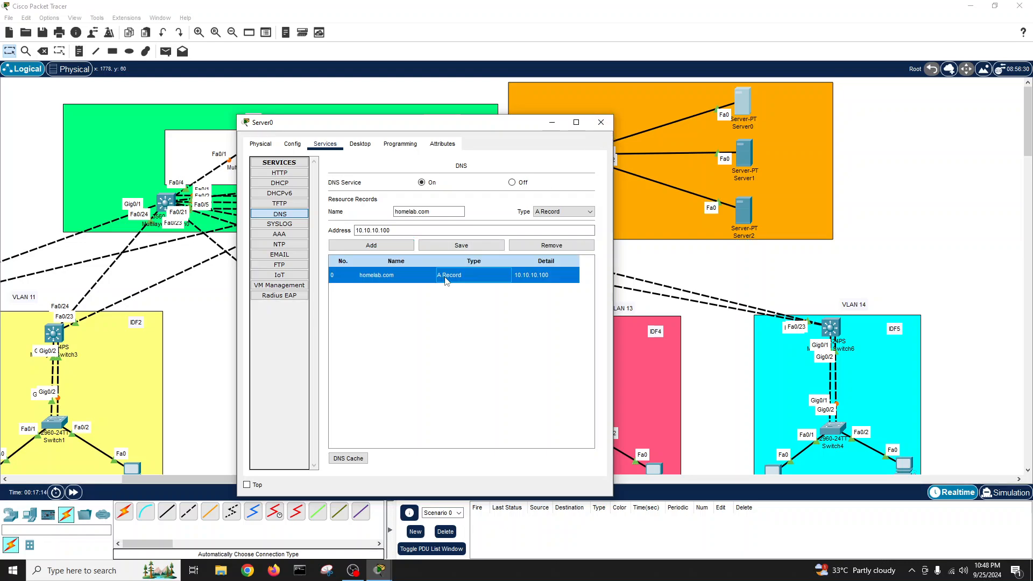
click(377, 230)
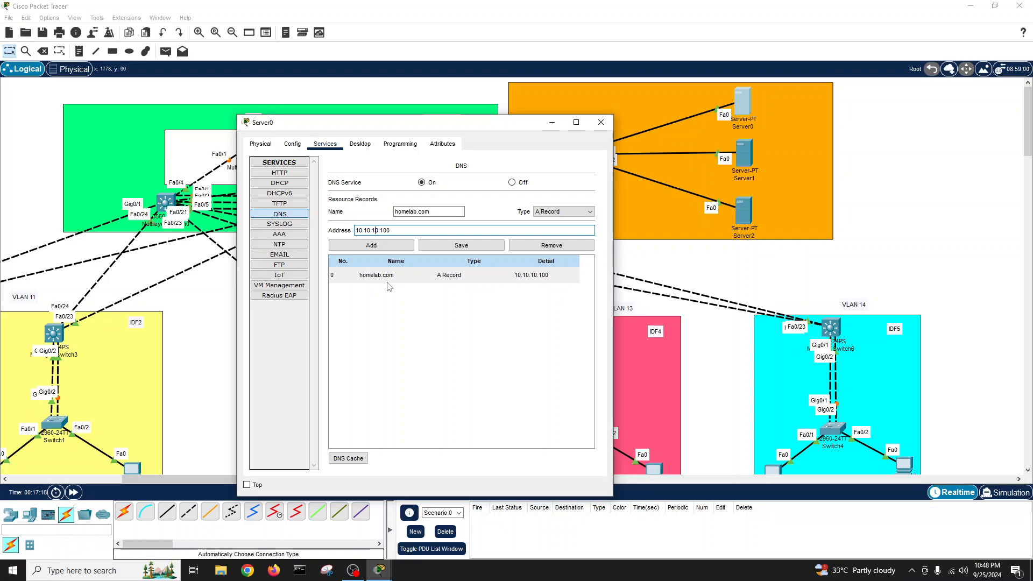
key(BackSpace)
text(5)
click(441, 246)
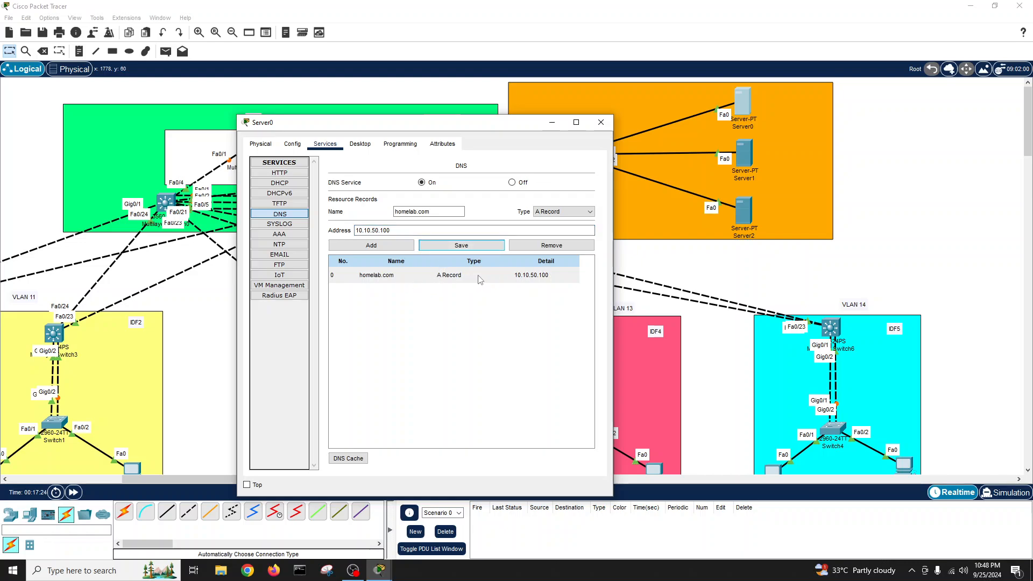
- Close Server0's window and rename it 'DNS Server Homelab' on the canvas
click(600, 122)
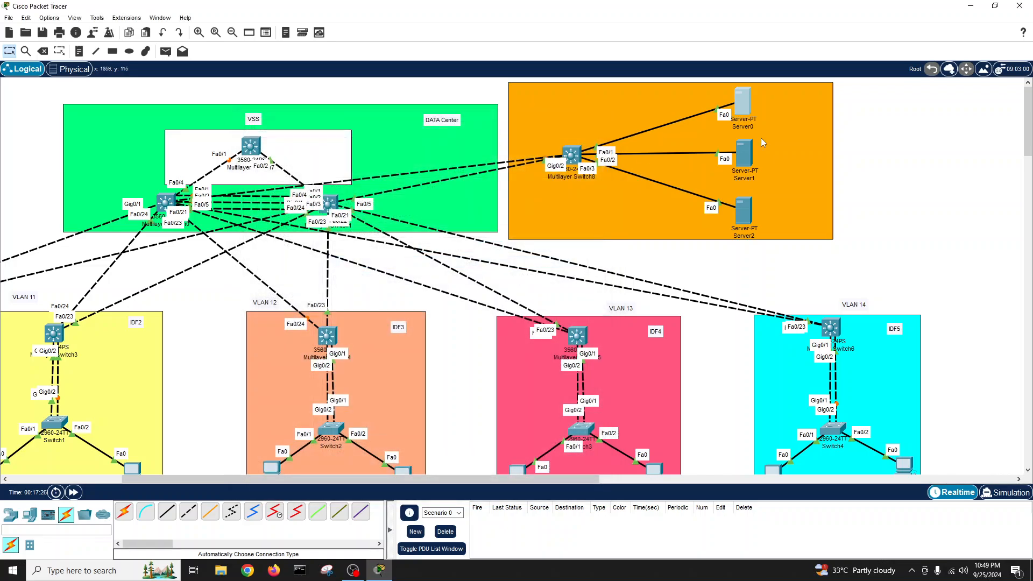
click(747, 127)
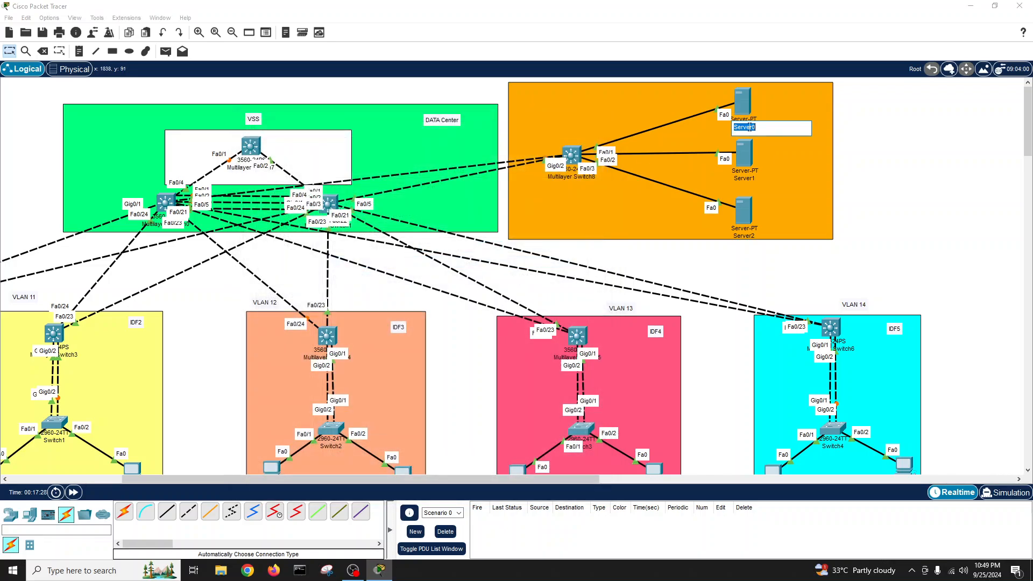
text(DNS Se)
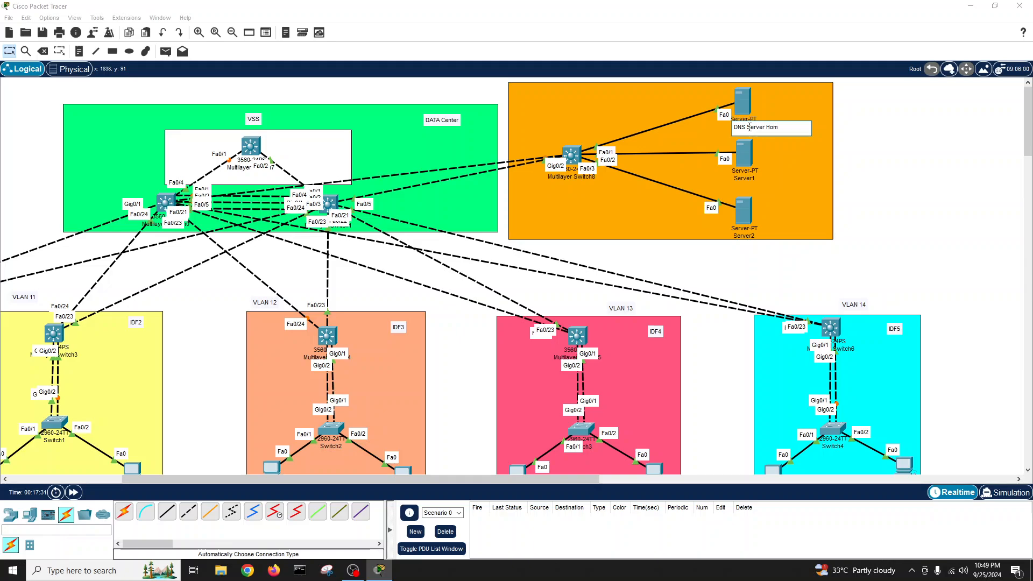
text(rver Homelab.com)
click(987, 164)
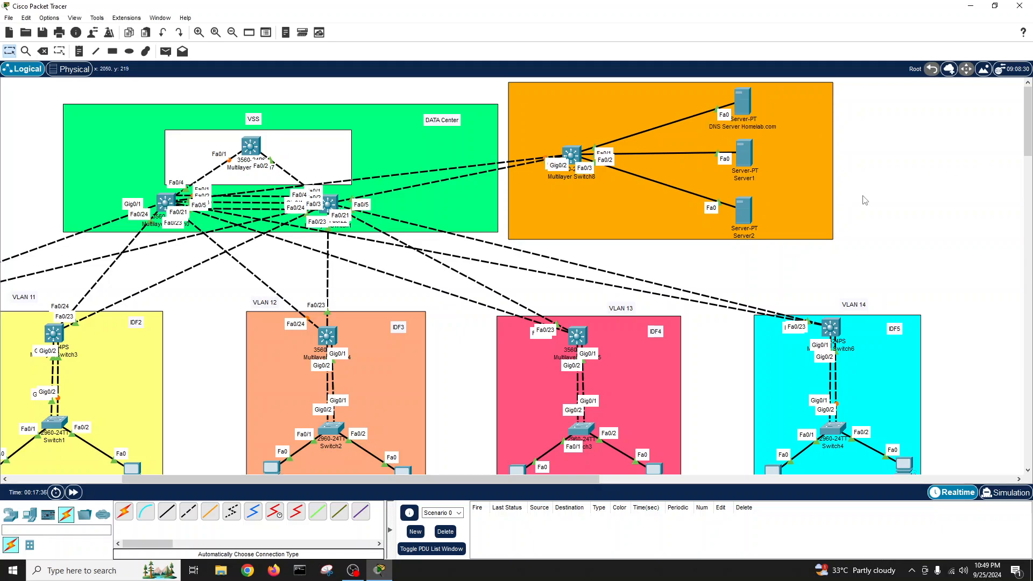
- Open Server1's Services settings and move its window left
click(748, 153)
click(445, 142)
drag(457, 125, 355, 113)
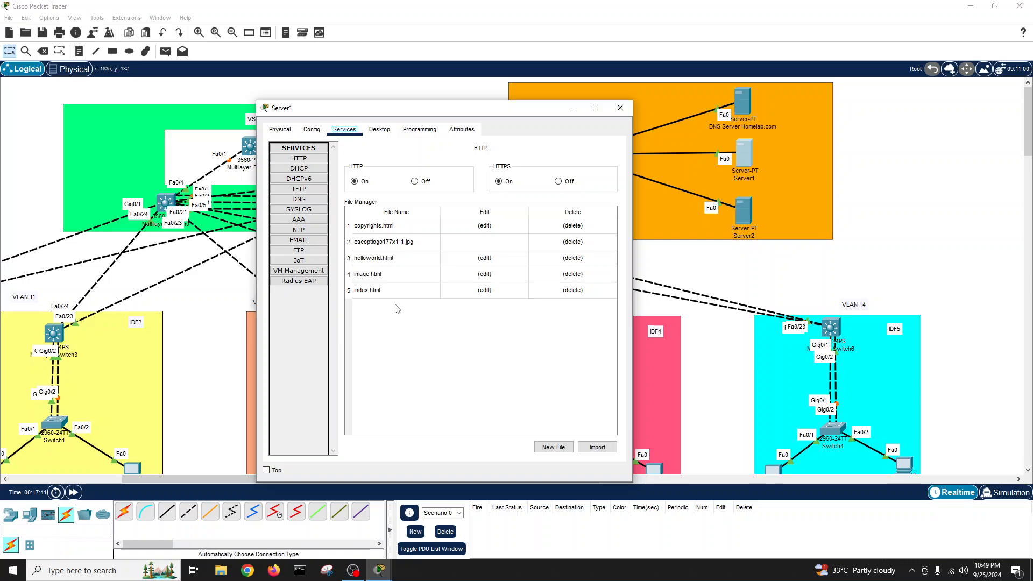
click(310, 158)
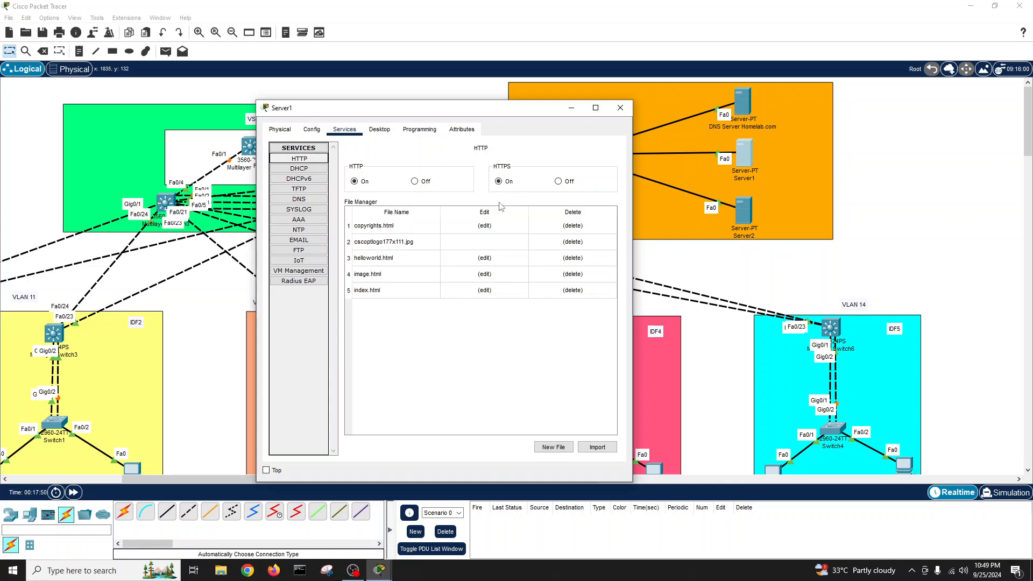
click(385, 259)
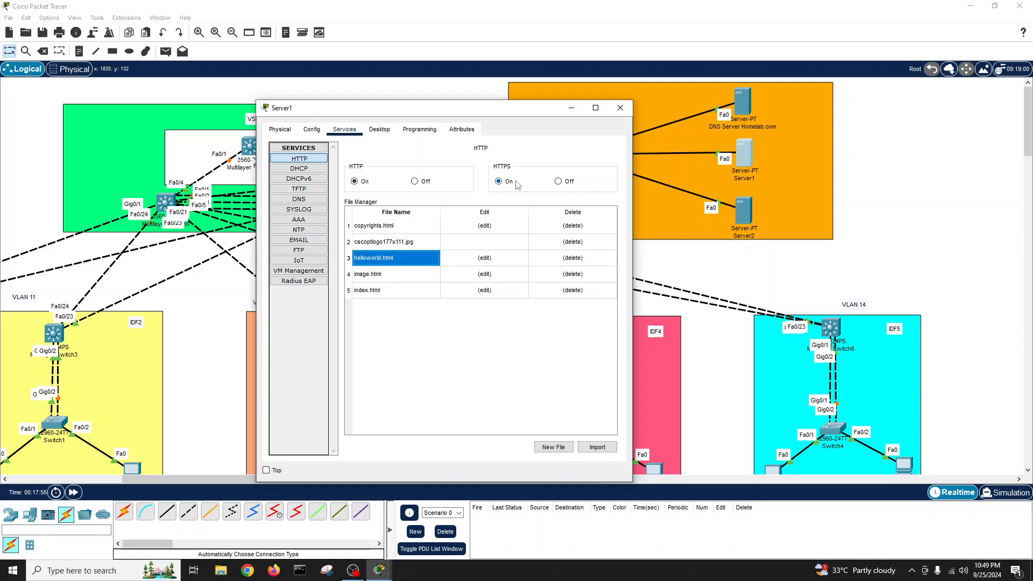
click(414, 224)
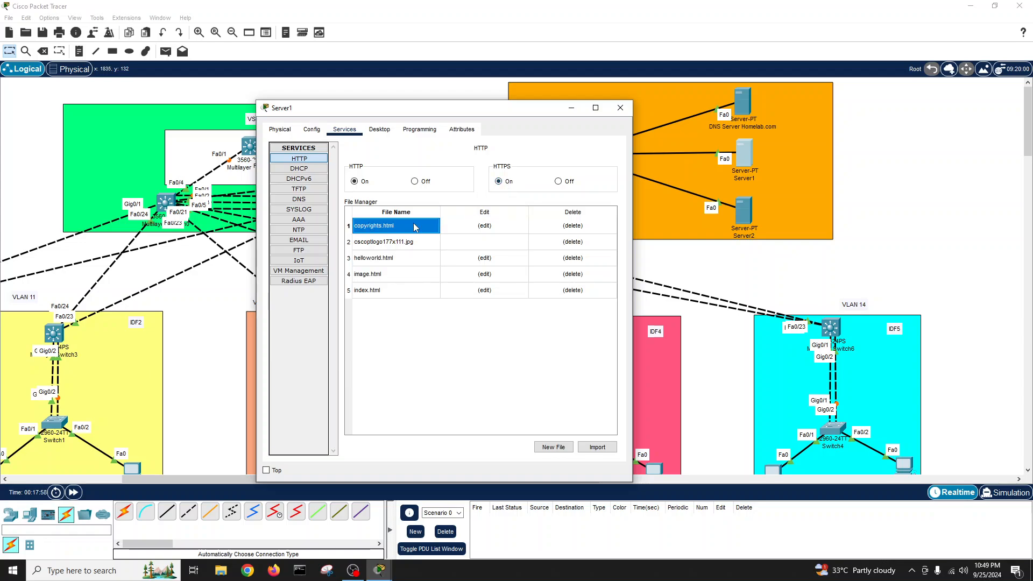
click(399, 242)
click(391, 257)
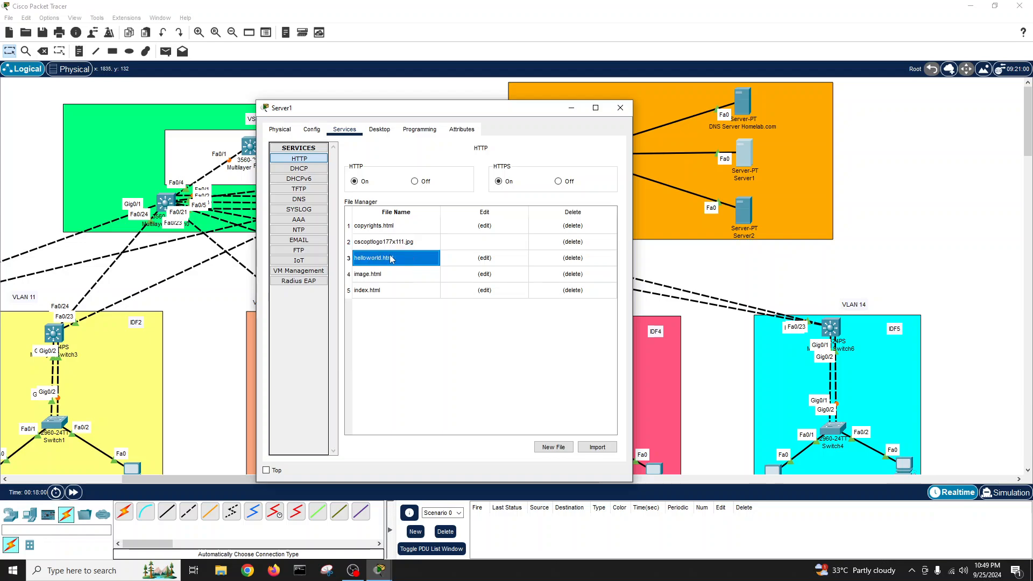
click(385, 274)
click(385, 295)
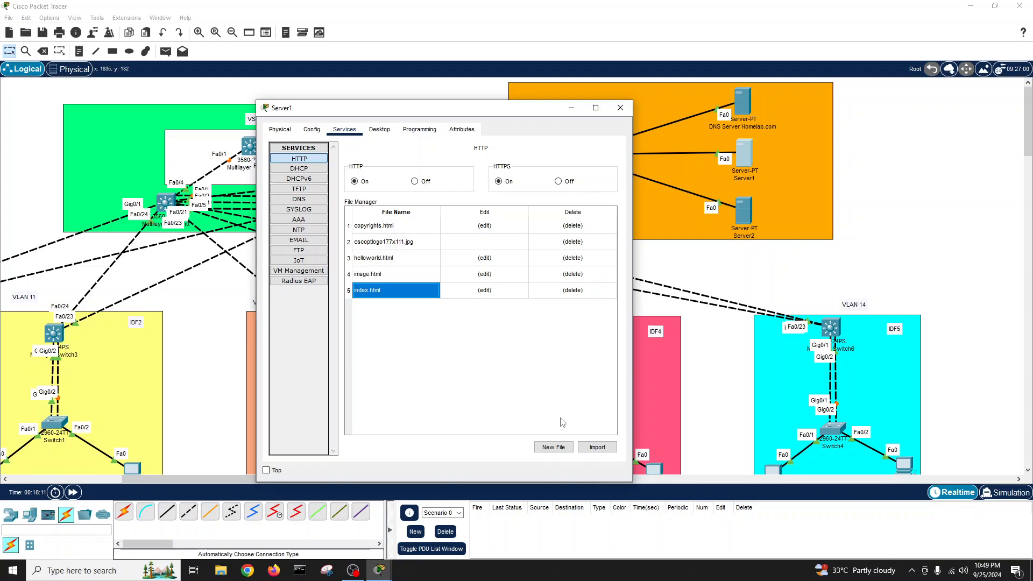
- Create a new Server1 web page named 'myname' with the greeting text
click(564, 447)
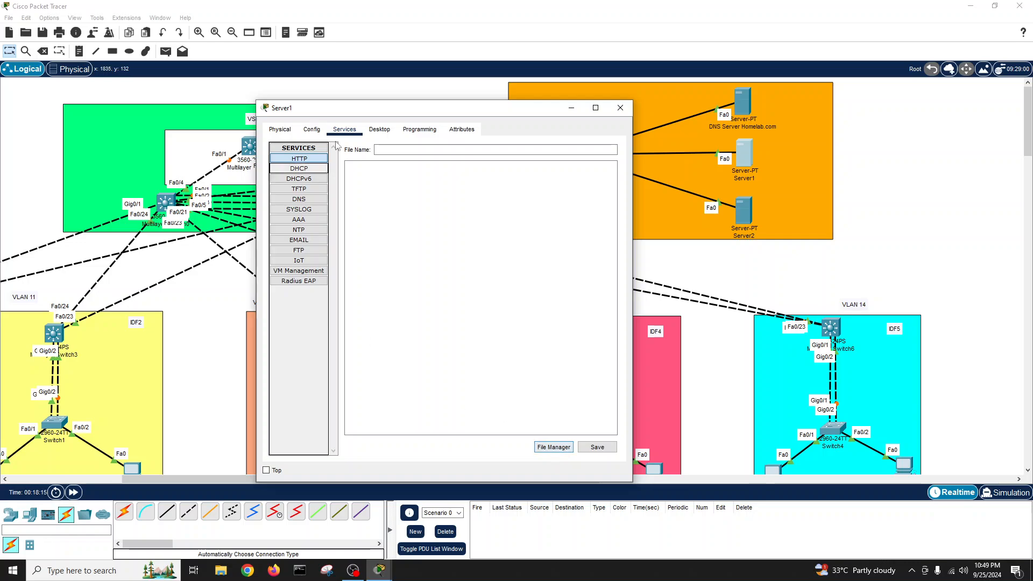
click(401, 148)
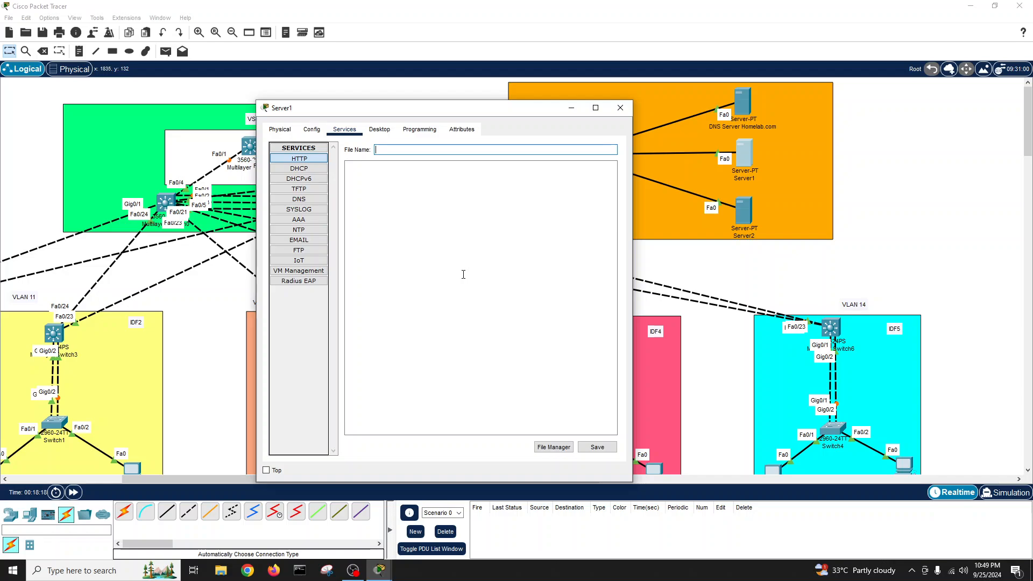
text(name)
key(BackSpace)
key(BackSpace)
key(BackSpace)
click(405, 201)
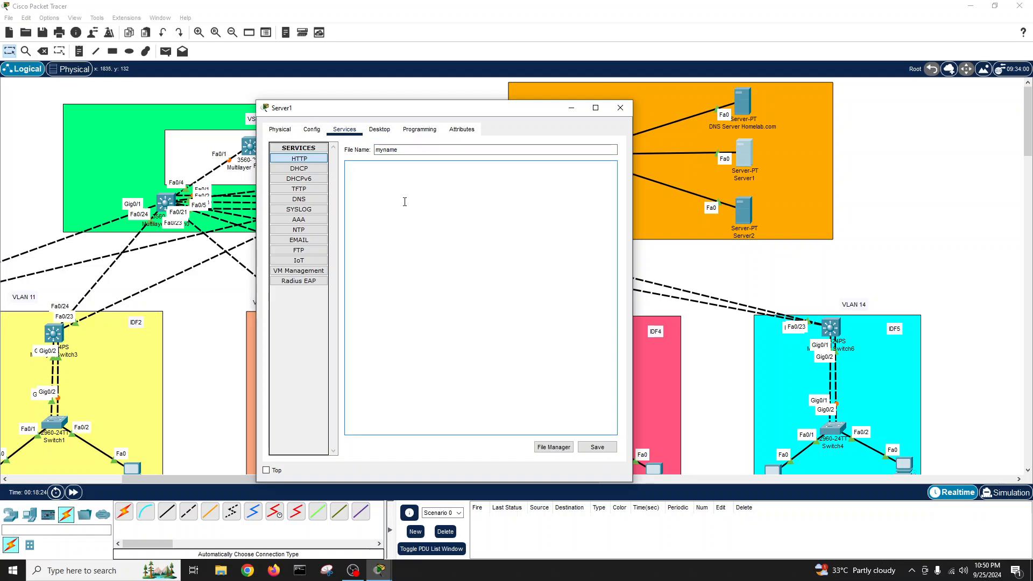
text(Hello guys)
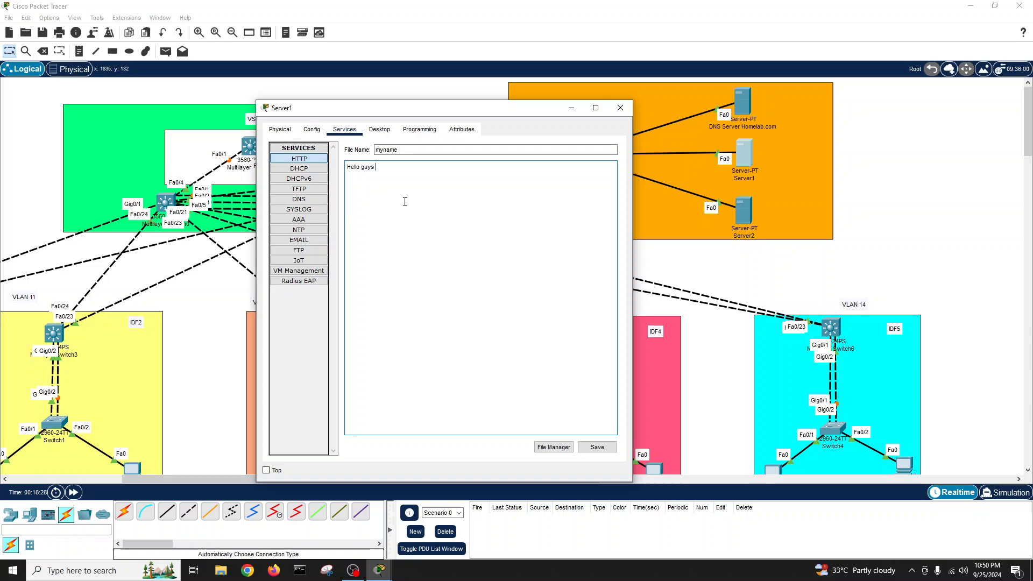
text( welcome to my website)
- Save the page as myname.html, overwriting the existing file
click(597, 447)
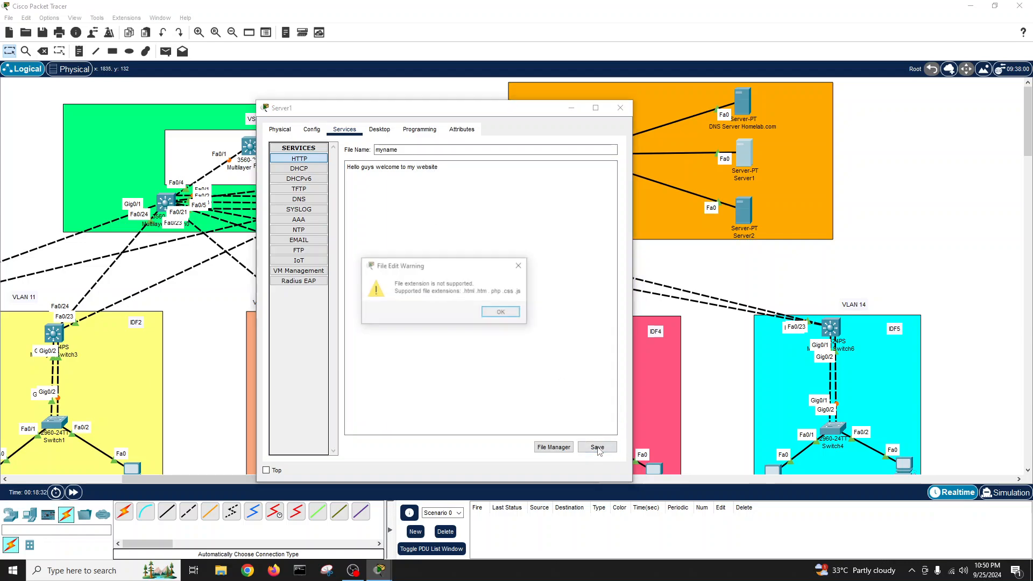
click(502, 312)
click(386, 150)
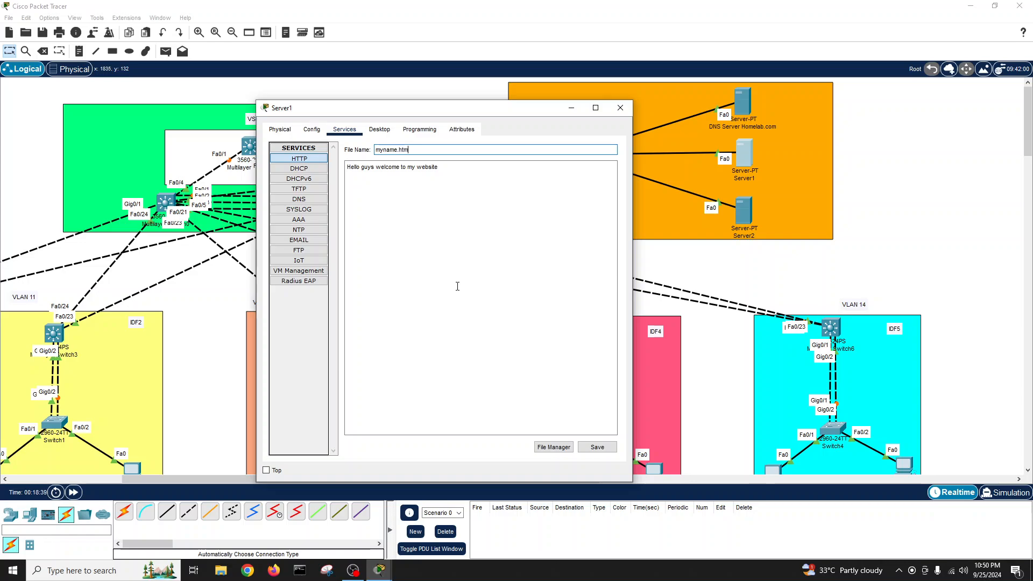
text(.html)
click(594, 449)
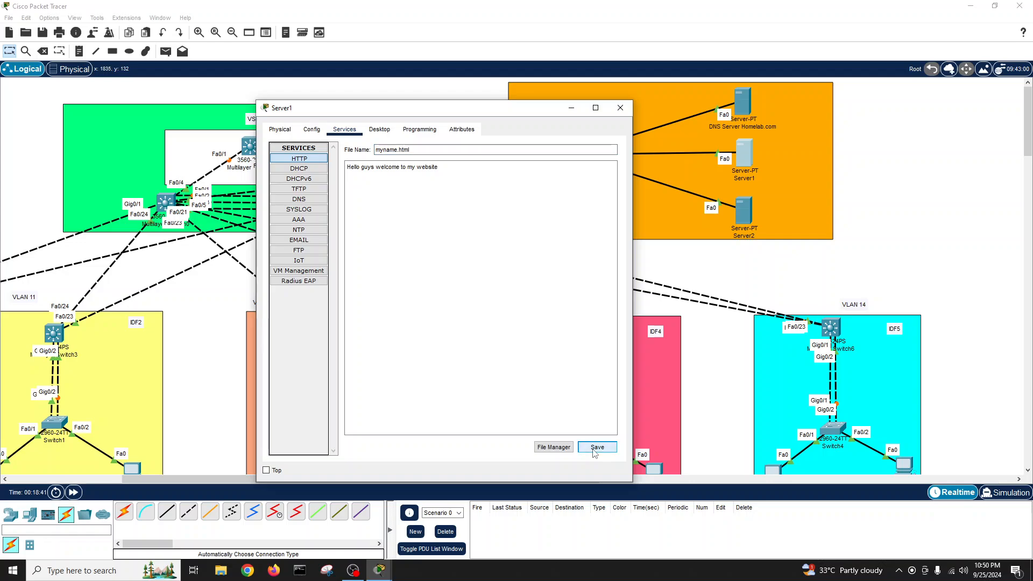
click(596, 447)
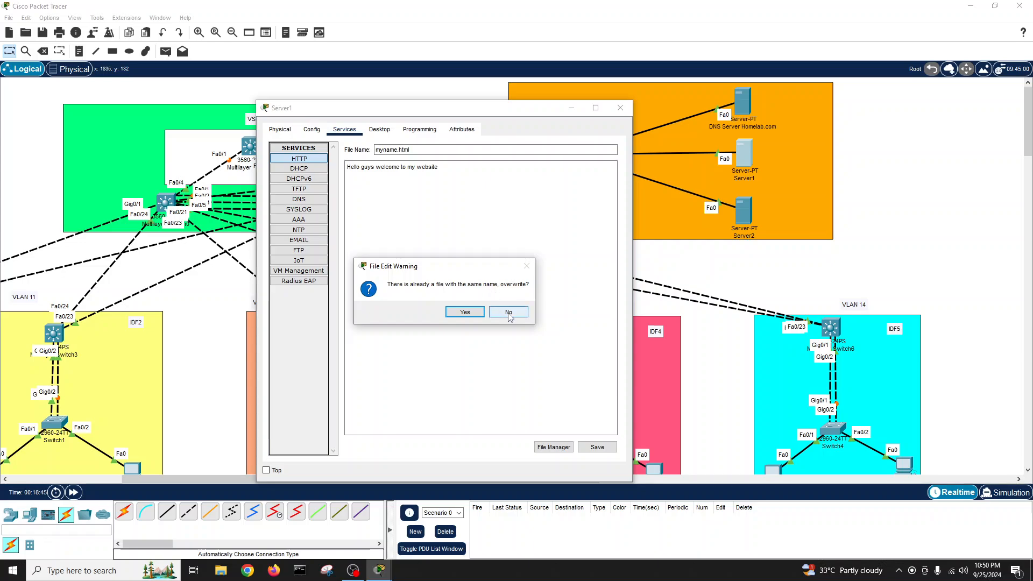
click(466, 312)
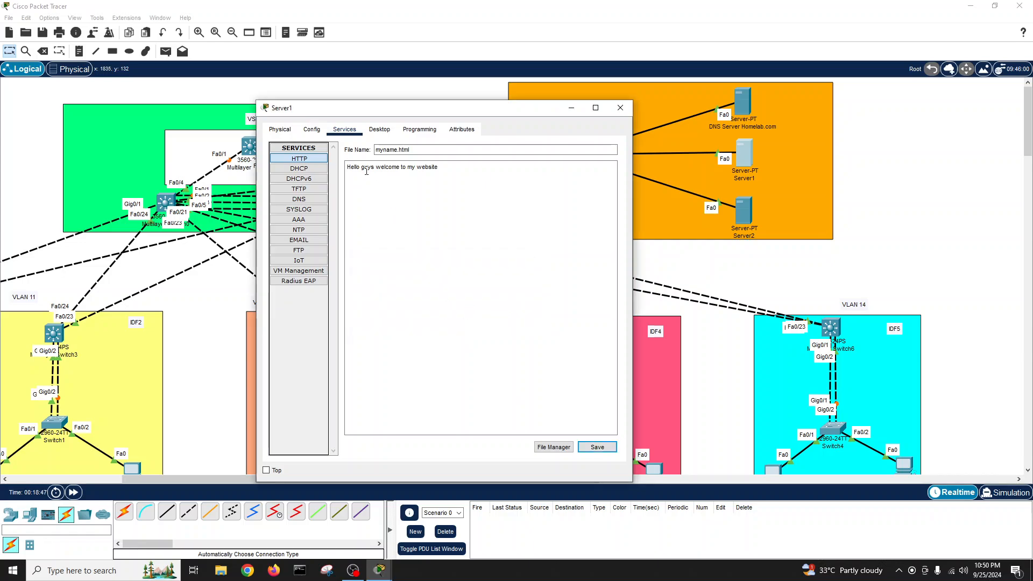
- Check Server1's HTTP file list, where myname.html appears beside helloworld.html and copyrights.html
click(318, 132)
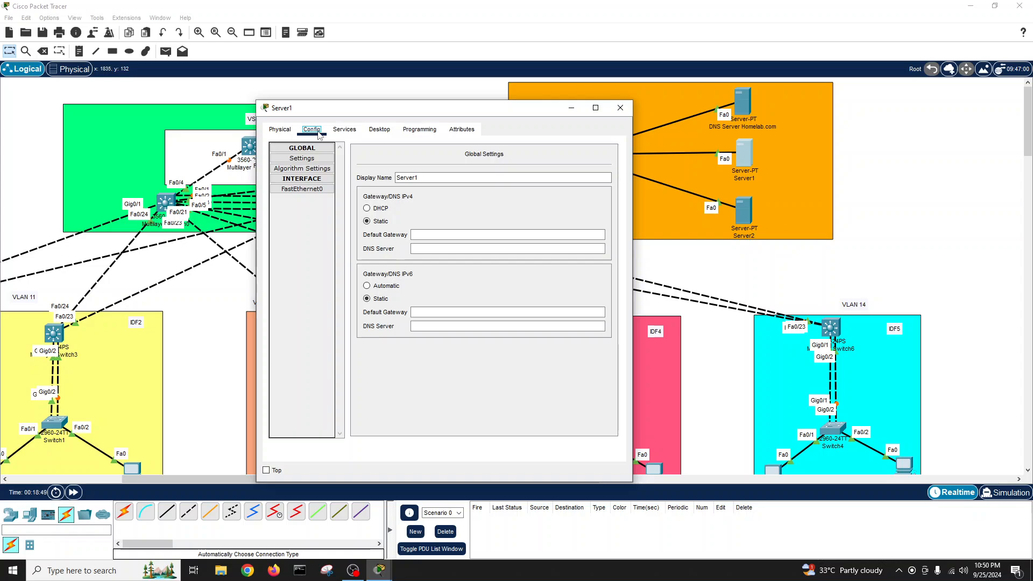
click(280, 131)
click(338, 132)
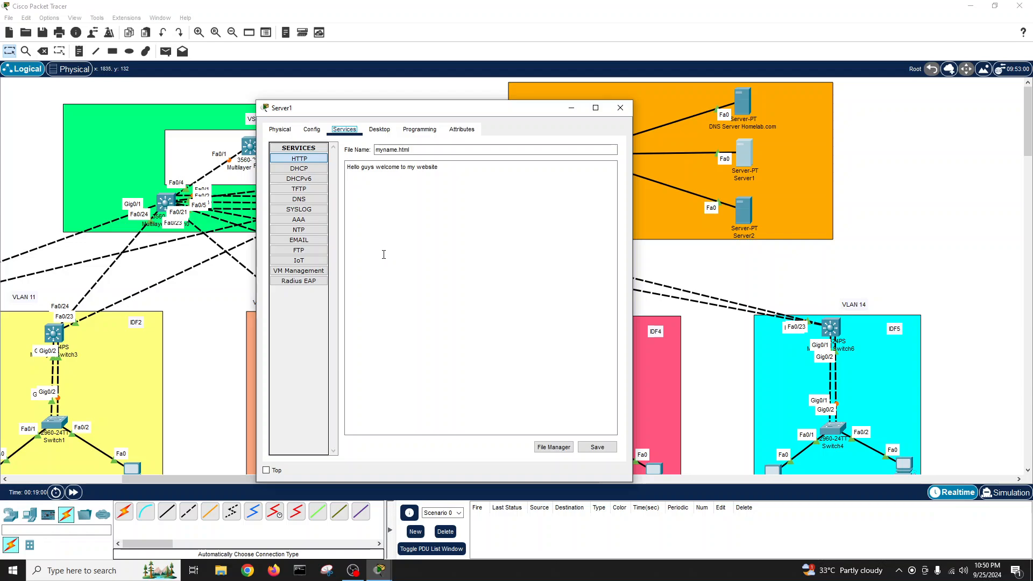
click(300, 169)
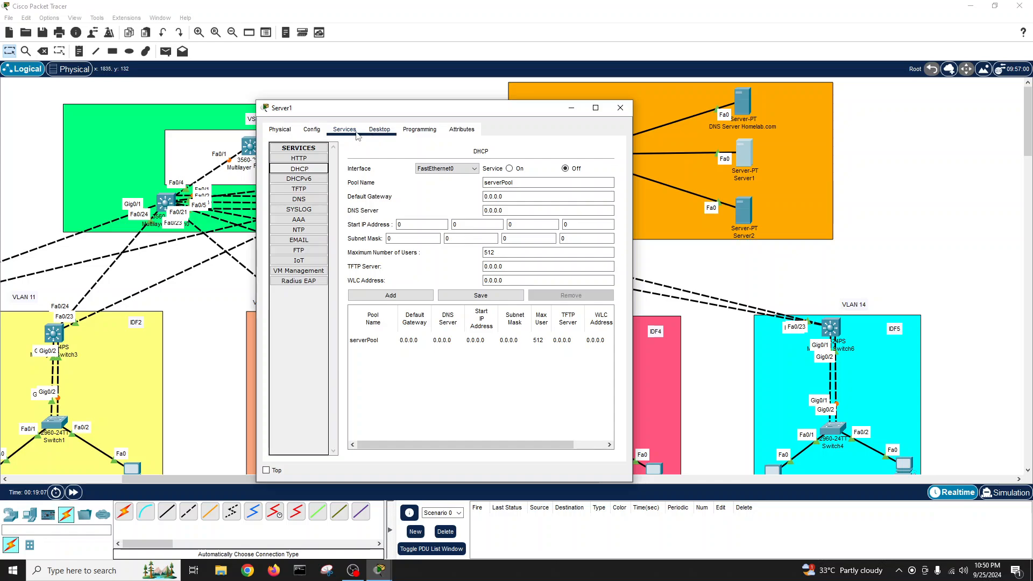
click(304, 159)
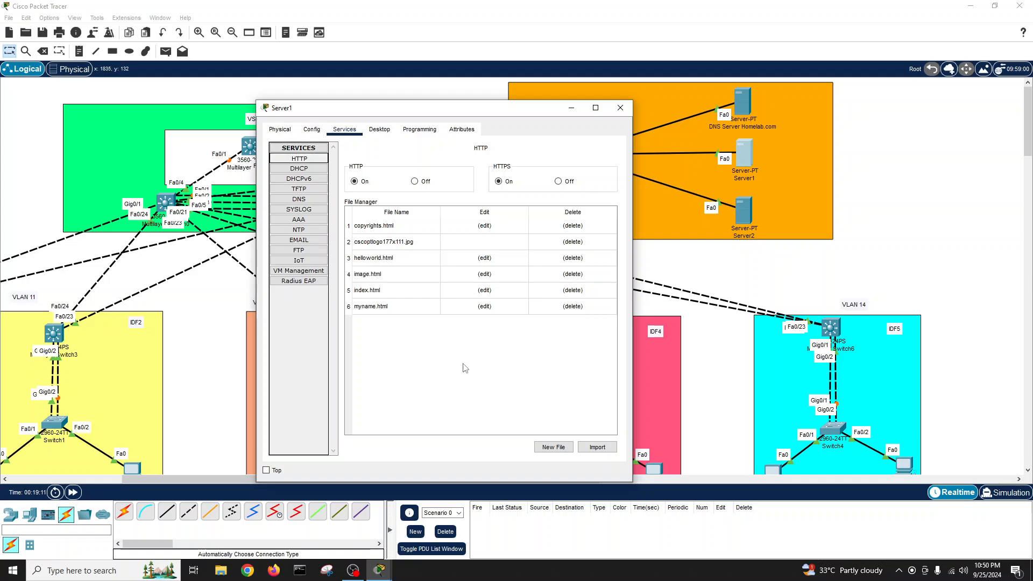
click(374, 260)
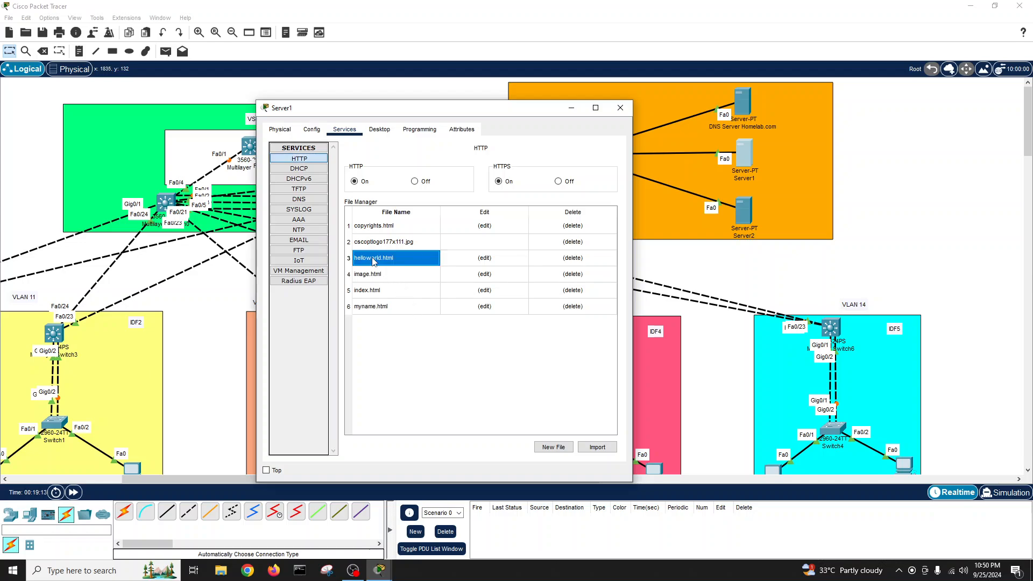
click(381, 231)
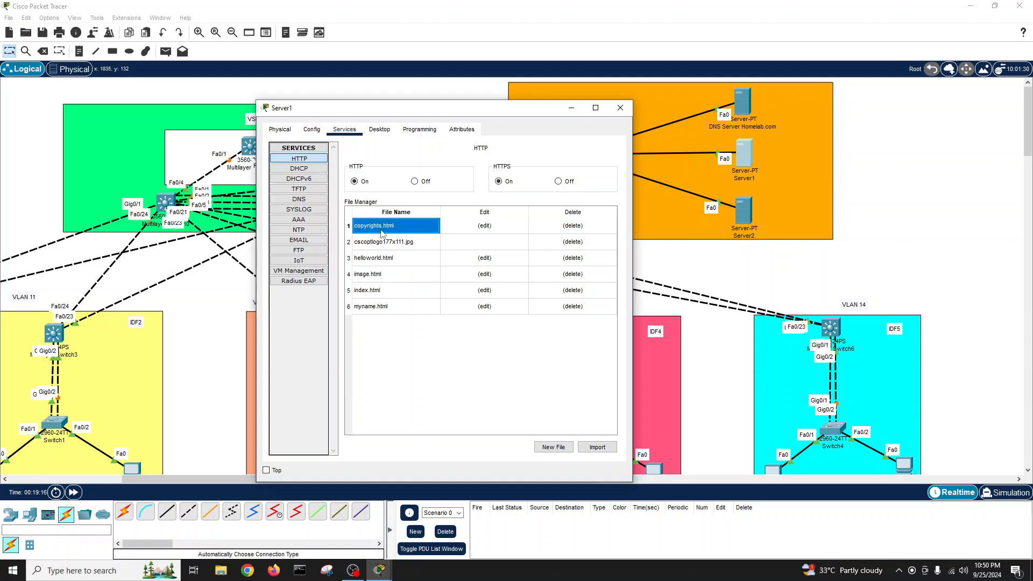
click(385, 307)
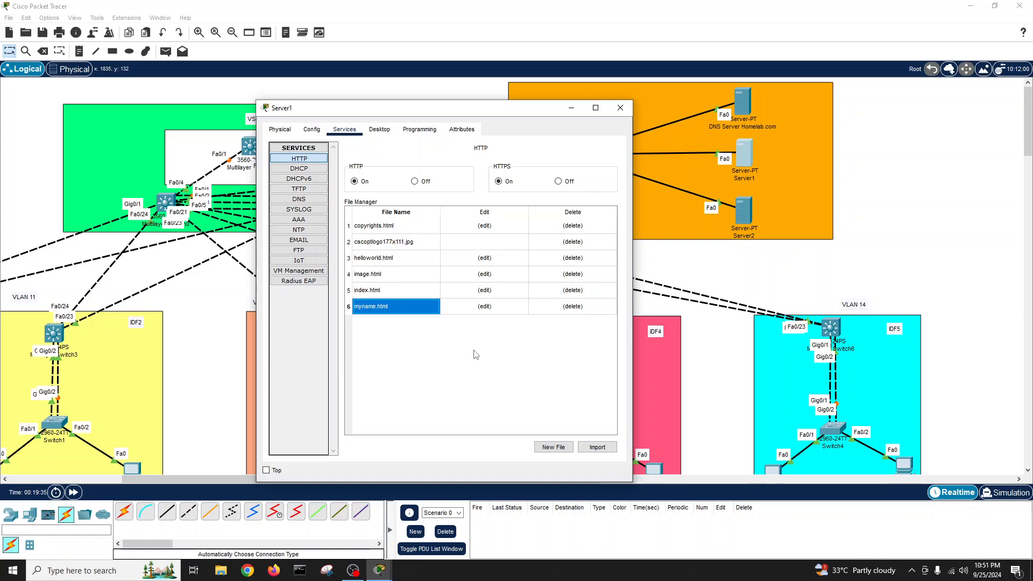
- Close Server1's window and relabel it 'Web Server' on the canvas
click(621, 108)
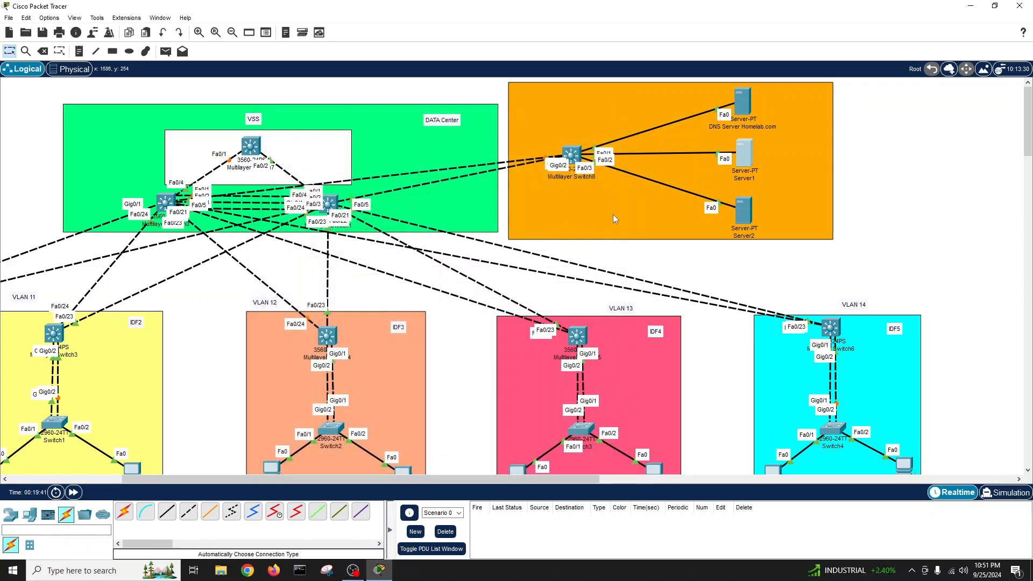
click(746, 178)
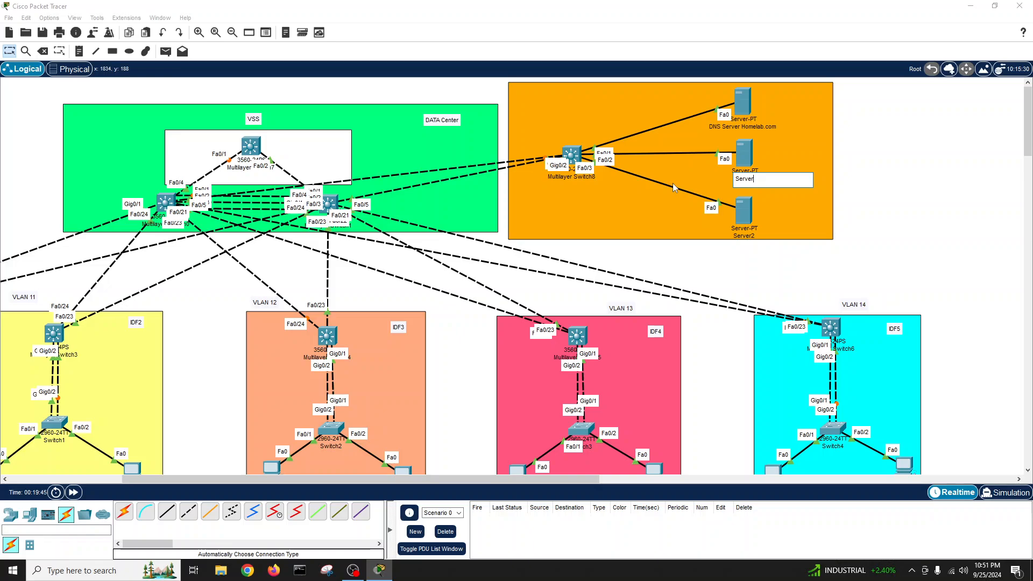
key(BackSpace)
key(BackSpace)
key(BackSpace)
key(BackSpace)
key(BackSpace)
key(BackSpace)
text(Web Server)
key(Return)
- Open Server2's EMAIL service settings
click(744, 217)
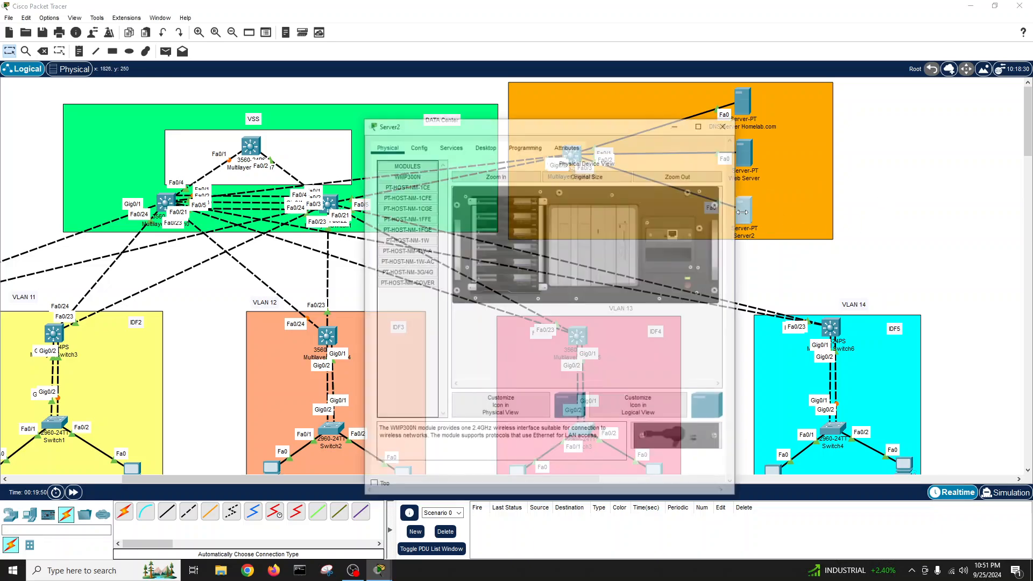
click(447, 149)
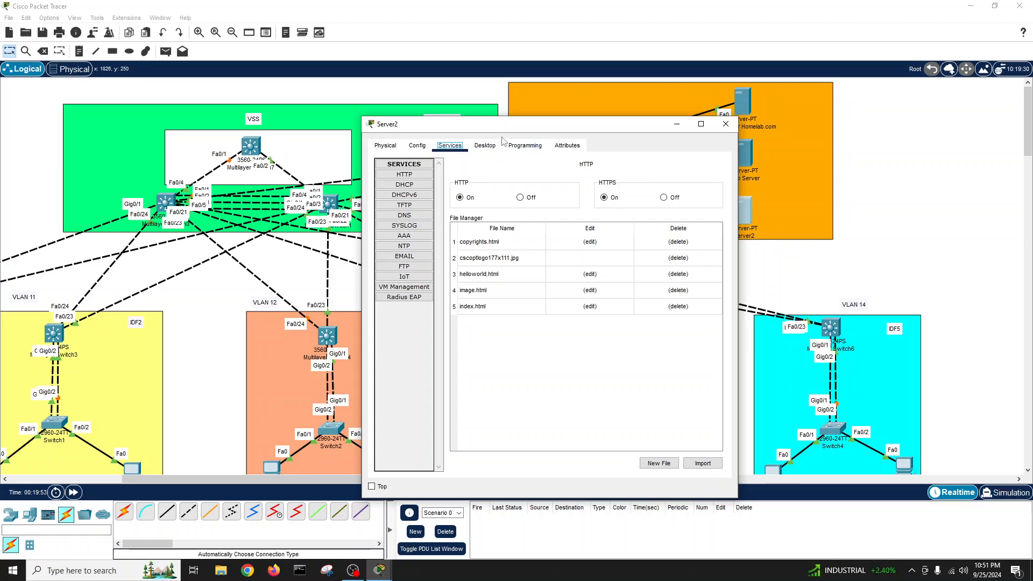
drag(500, 129, 389, 102)
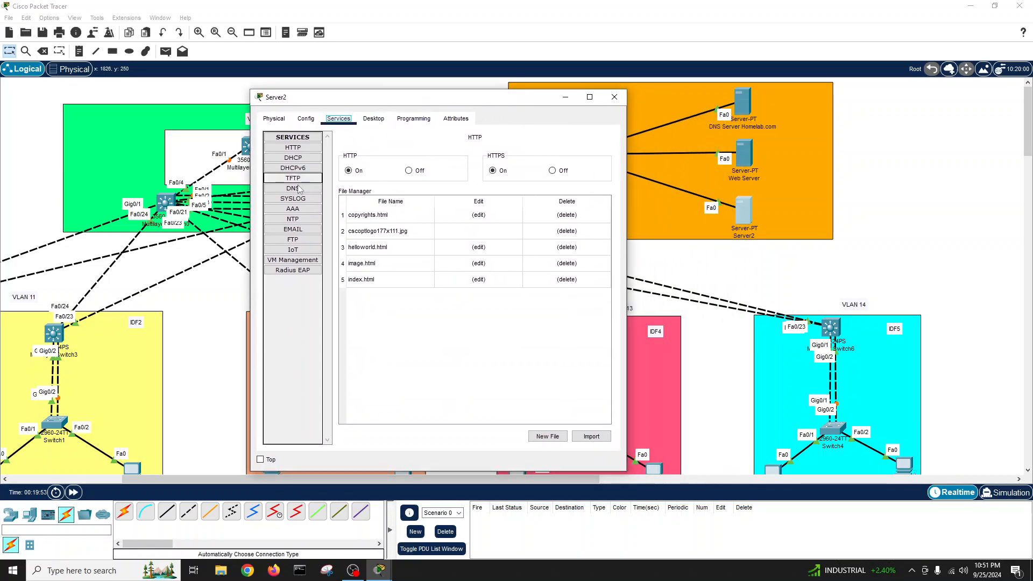
click(307, 230)
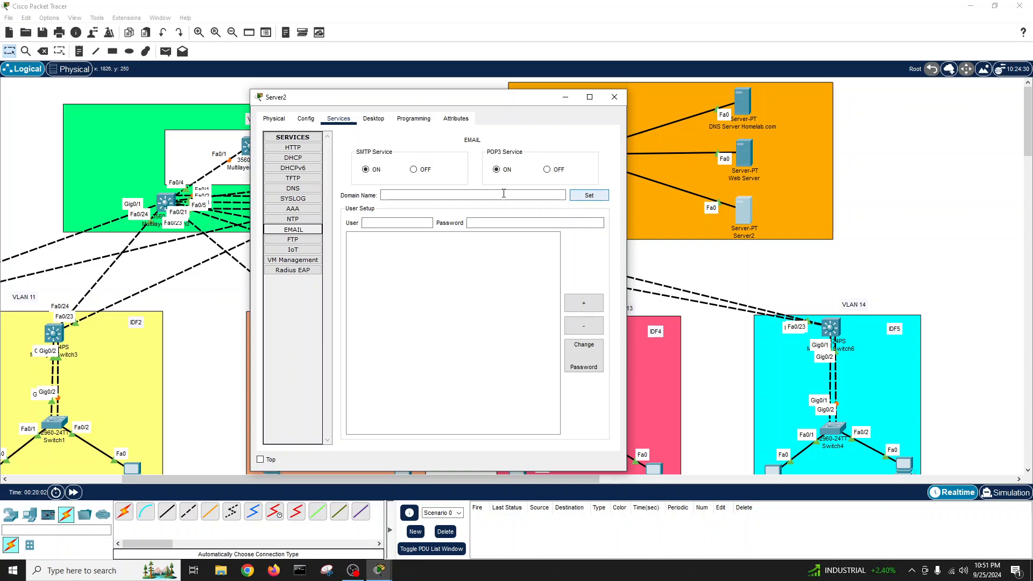
- Set mail domain homelab.com, add mail user user1 with a password, and close
click(457, 194)
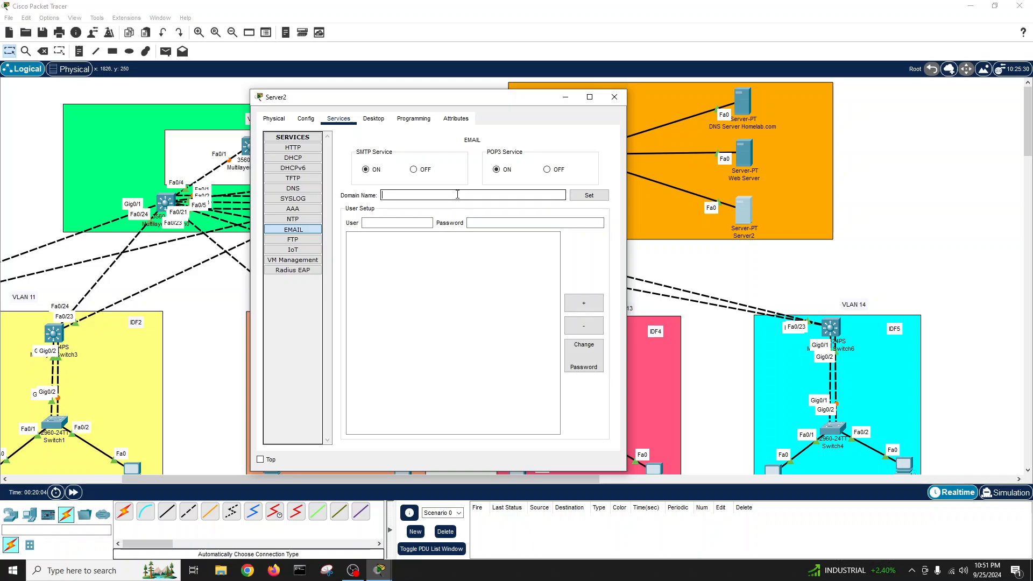
text(homelab.com)
click(414, 222)
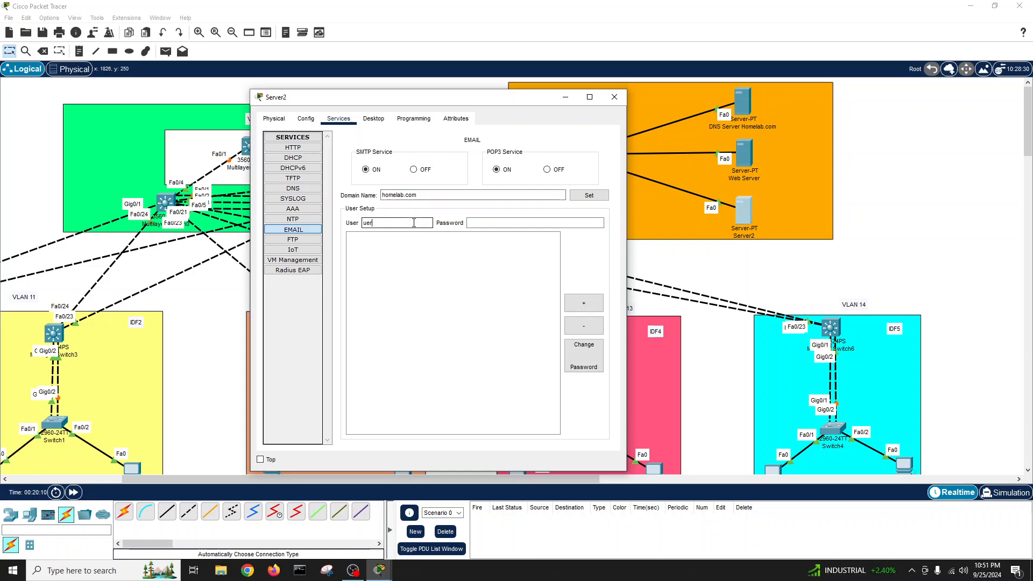
text(uer)
key(BackSpace)
key(BackSpace)
key(BackSpace)
text(user1)
click(497, 224)
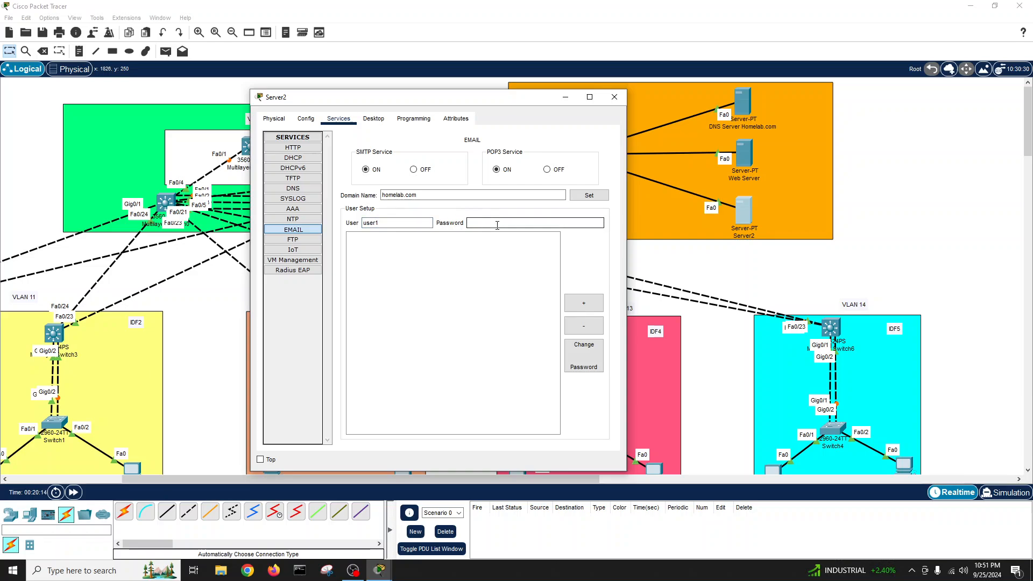
text(pak123)
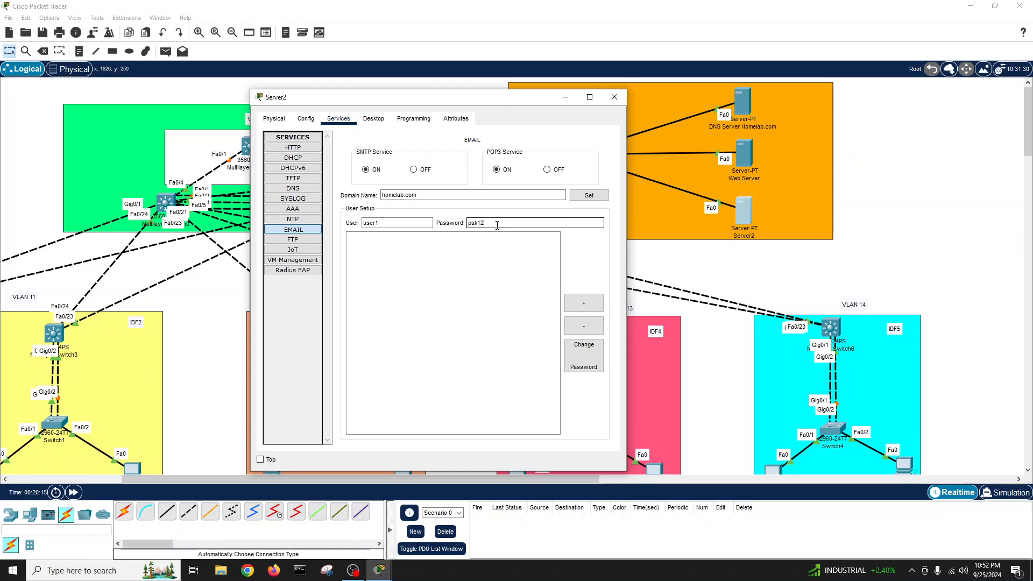
click(589, 196)
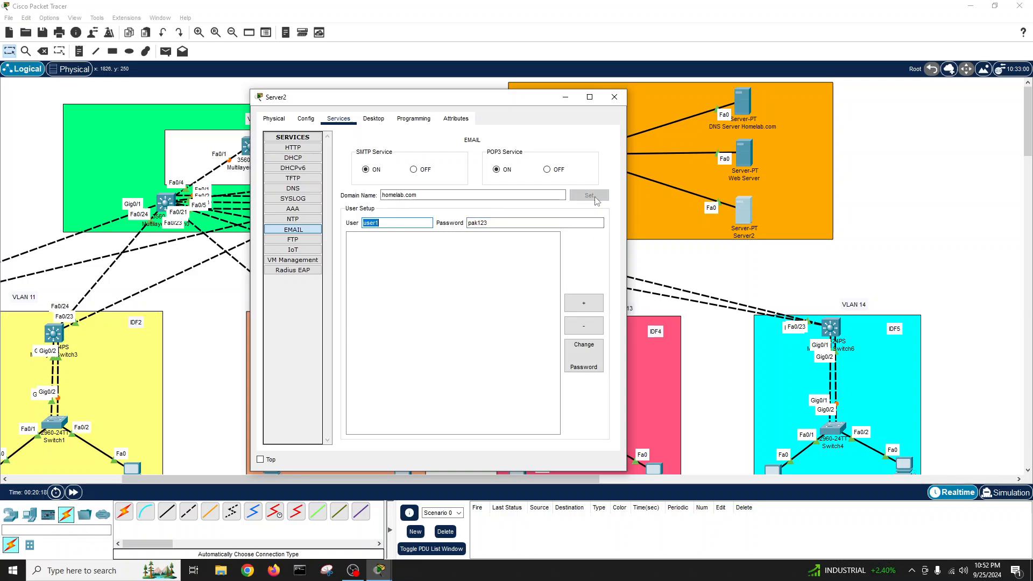
click(592, 307)
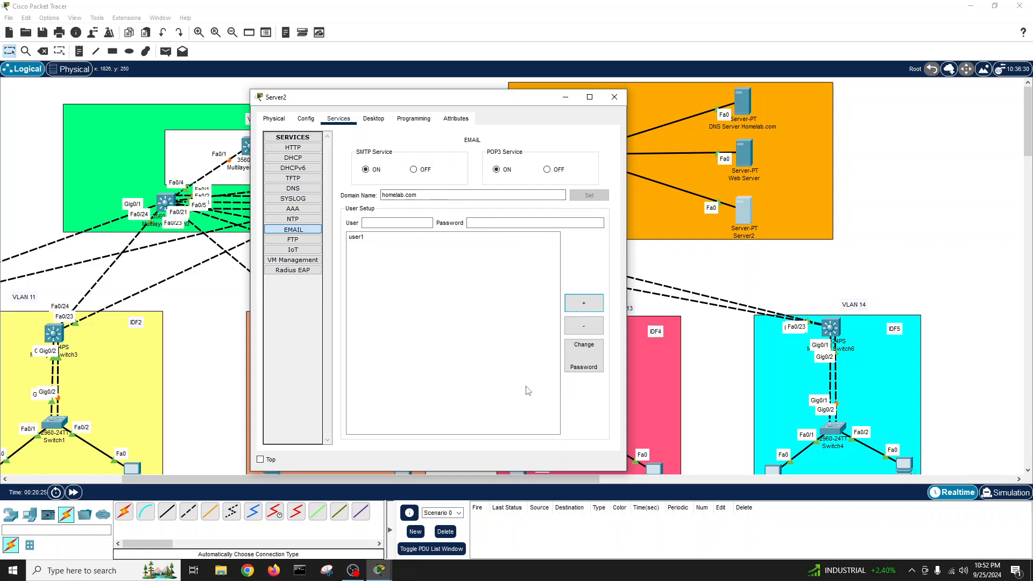
click(613, 97)
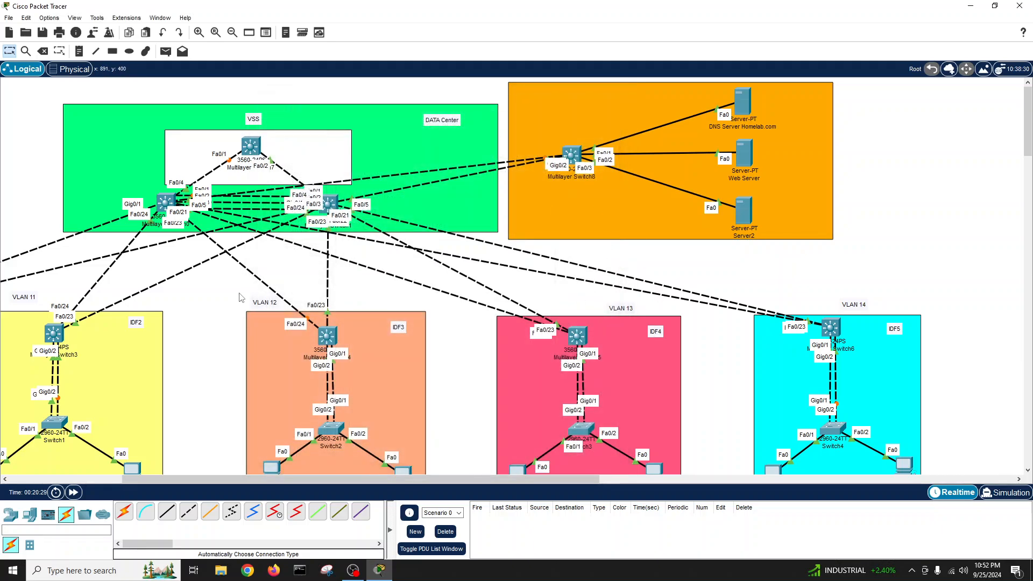
scroll(241, 298, down, 3)
scroll(240, 298, up, 3)
scroll(241, 298, down, 1)
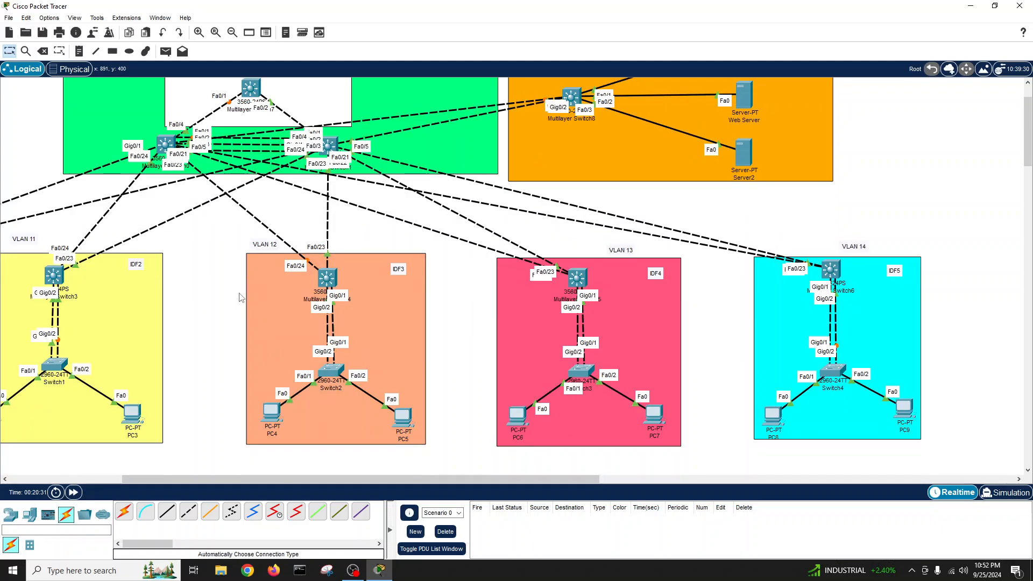
drag(296, 480, 134, 489)
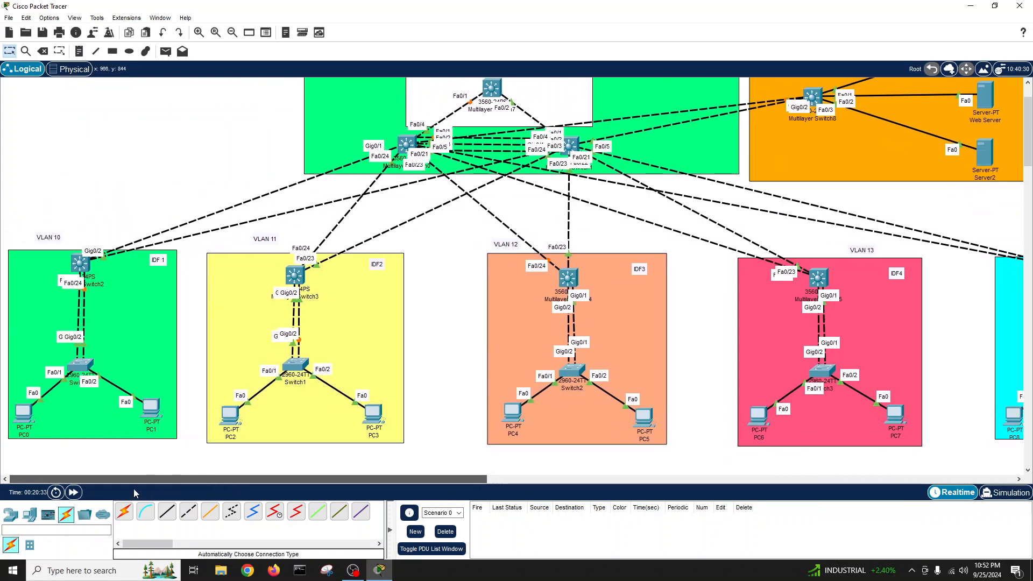
scroll(173, 325, up, 1)
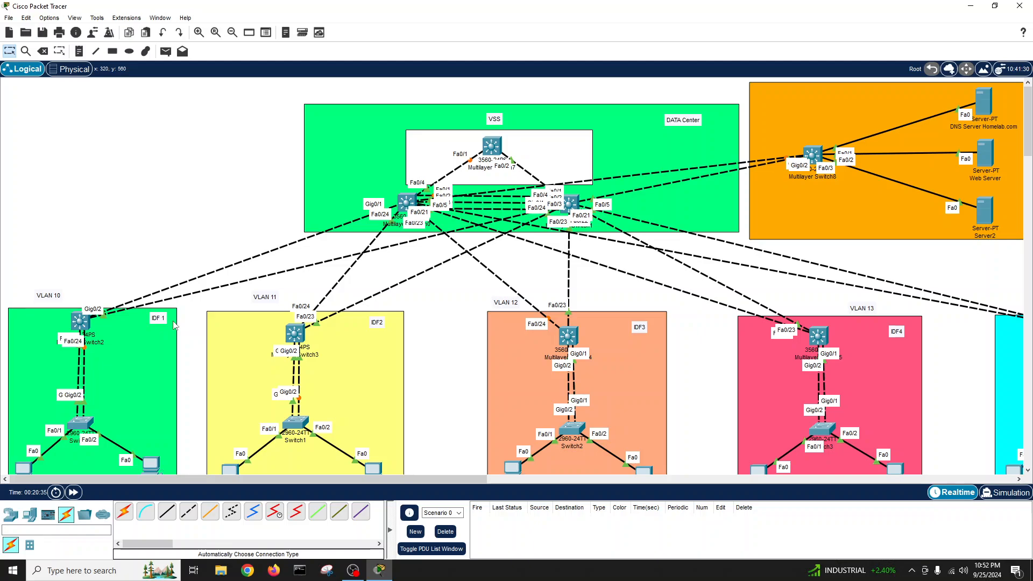
scroll(173, 325, down, 1)
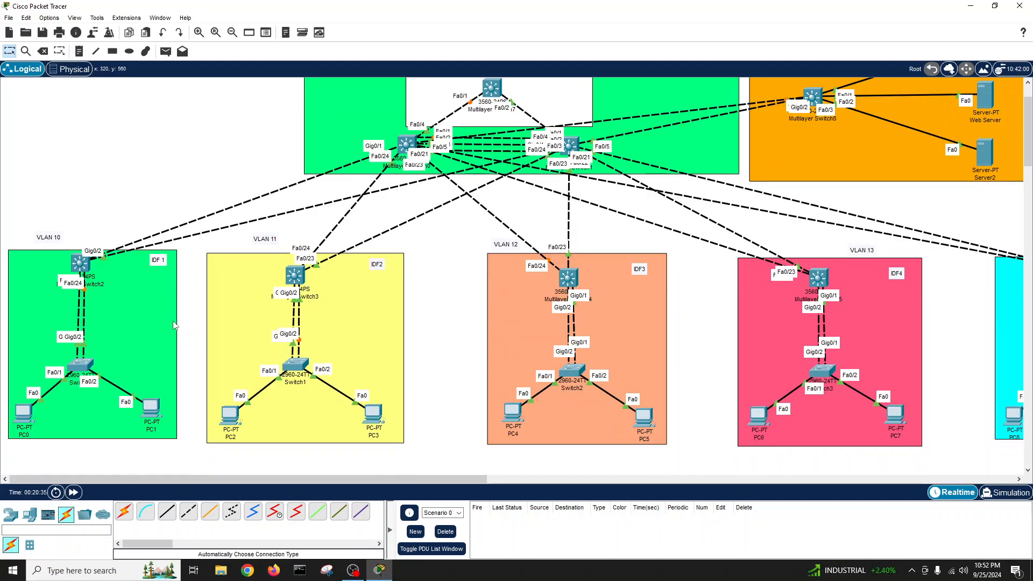
click(80, 263)
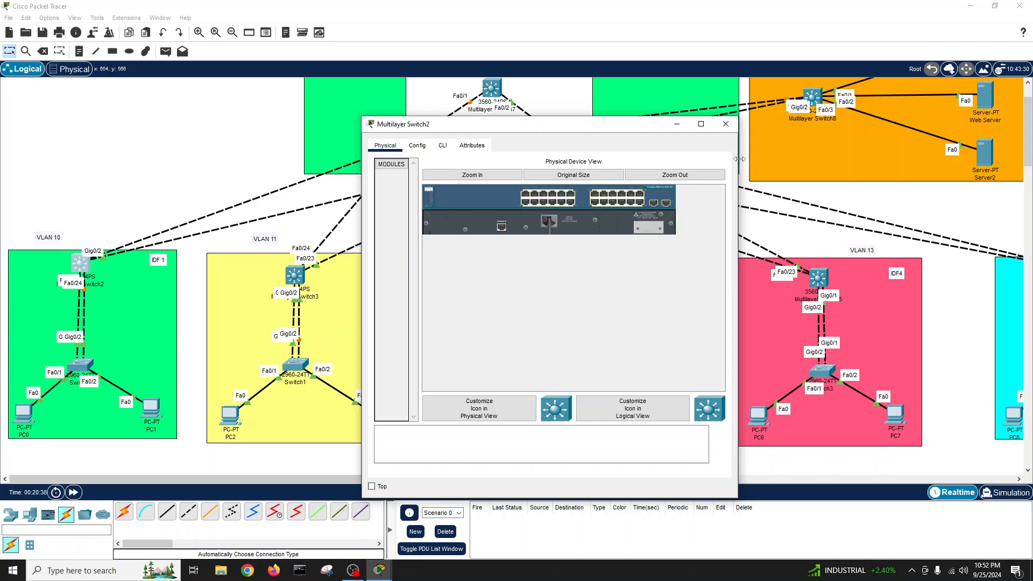
click(726, 124)
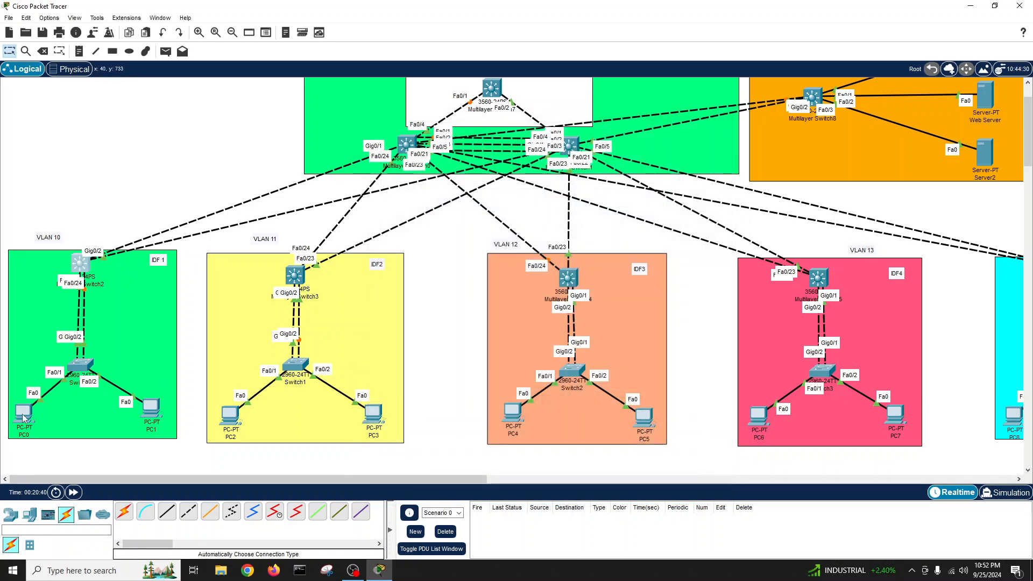
mouse_move(84, 371)
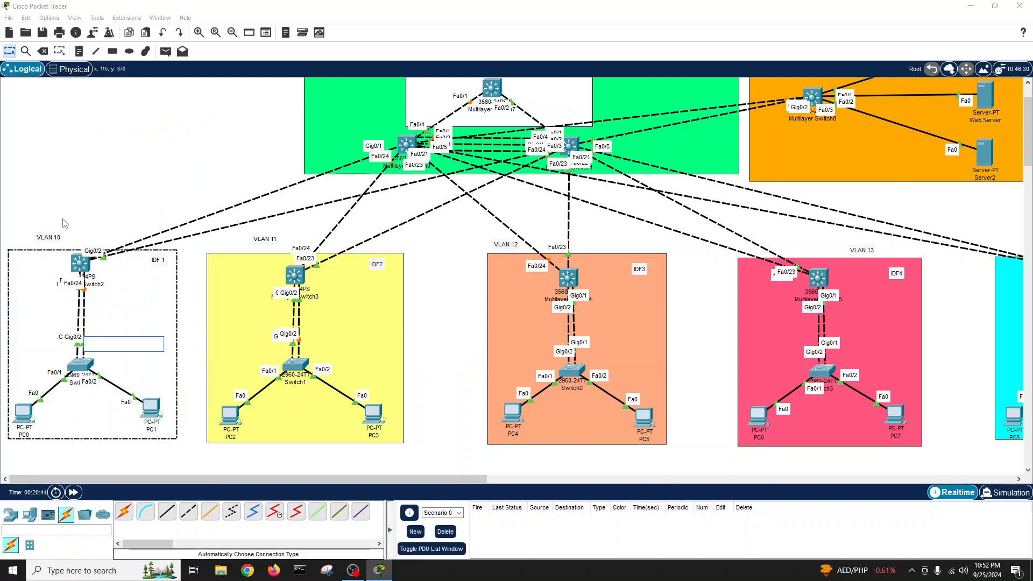
scroll(254, 263, up, 2)
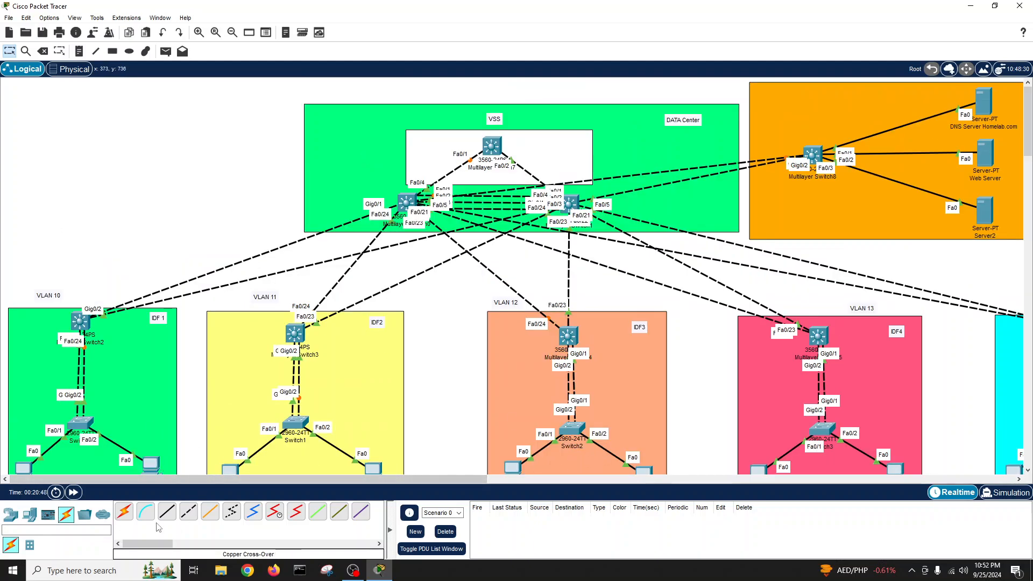
- Place notes 10.10.10.0/24, 10.10.11.0/24, 10.10.12.0/24 and 10.10.13.0/24 above the IDF areas
click(79, 52)
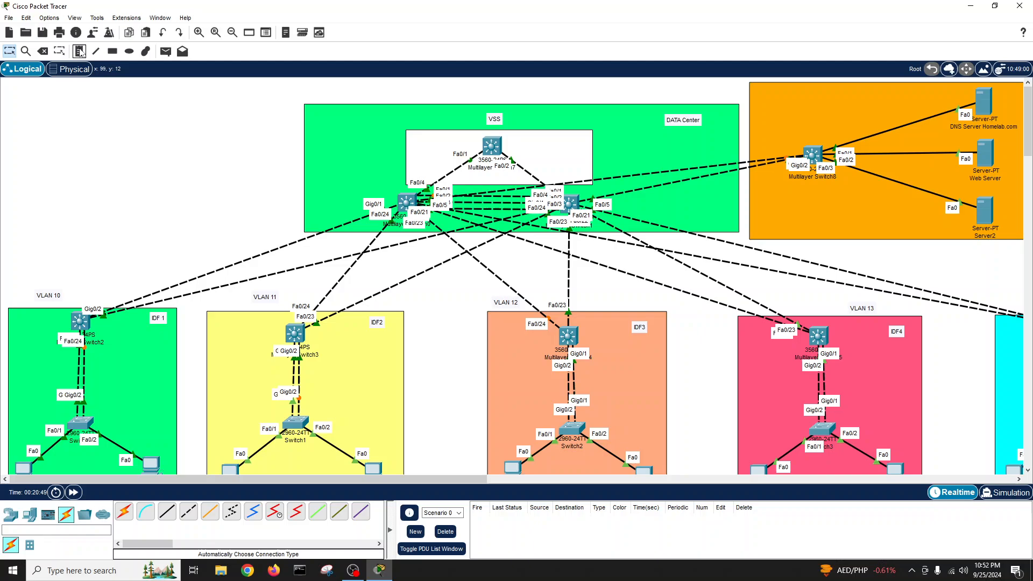
click(26, 261)
text(10)
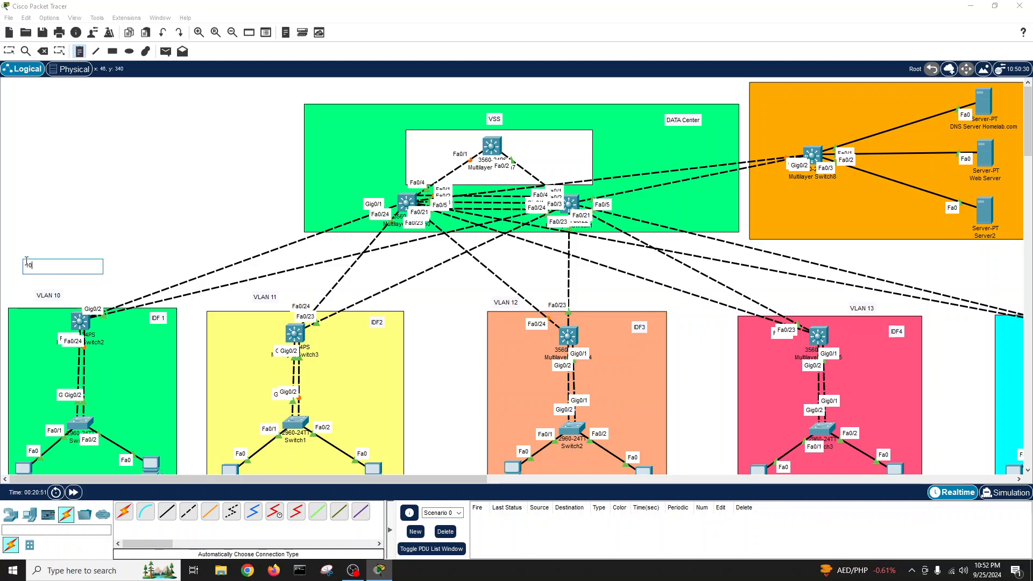
text(.10.10.0/24)
click(245, 303)
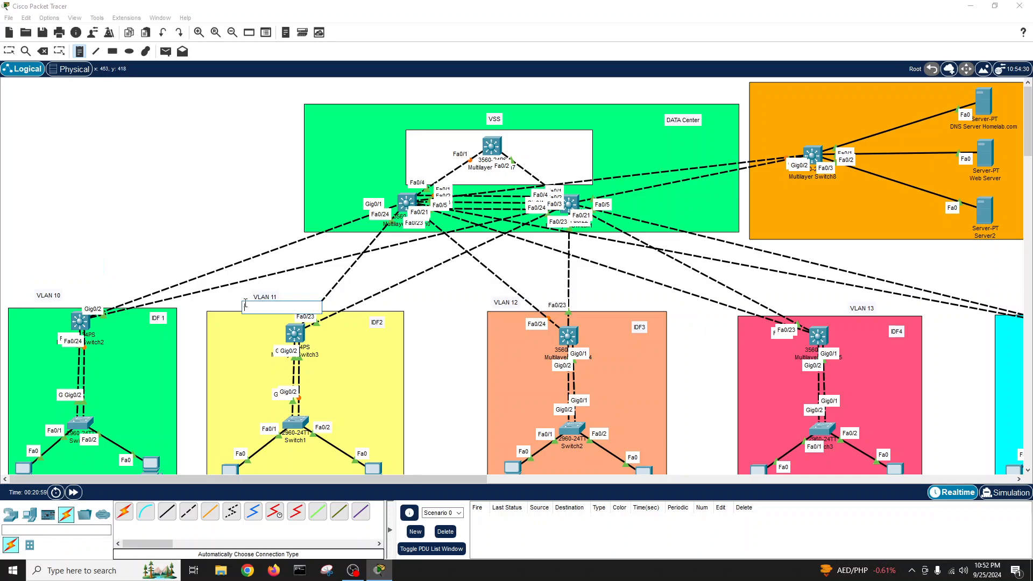
text(10.10)
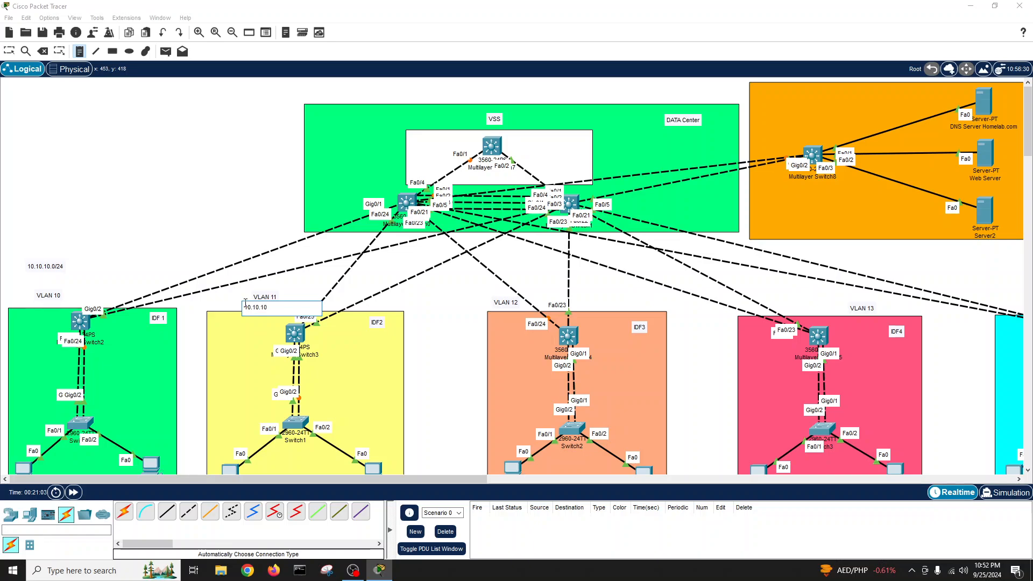
text(.11.0/24)
click(585, 302)
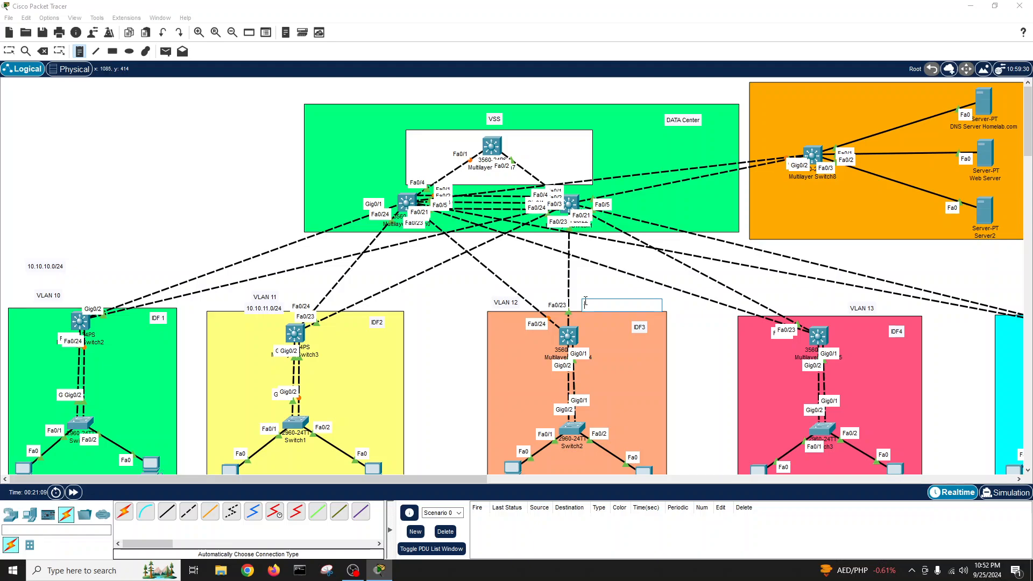
text(10.10.)
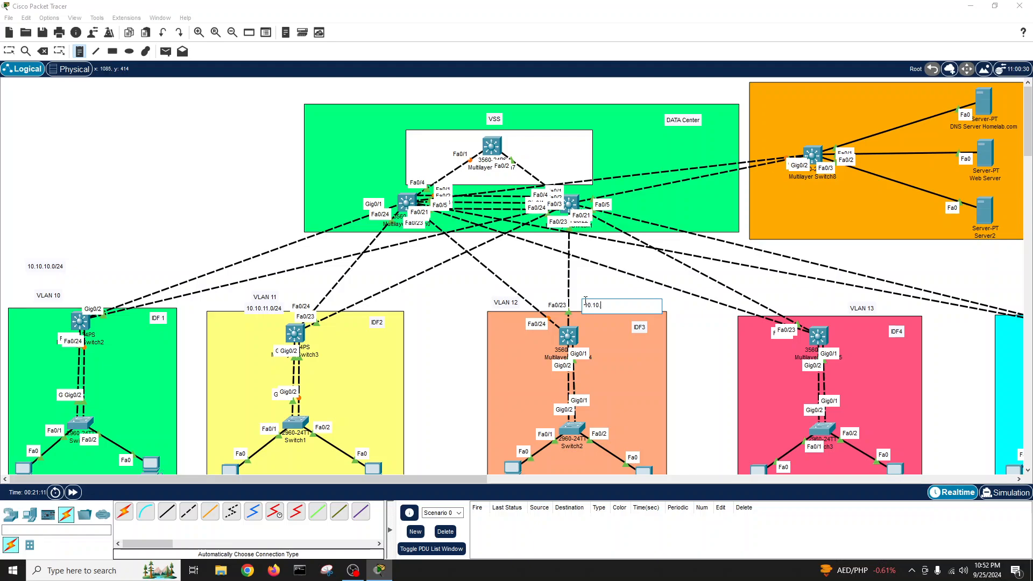
text(12.0/24)
click(800, 301)
text(10.10.13)
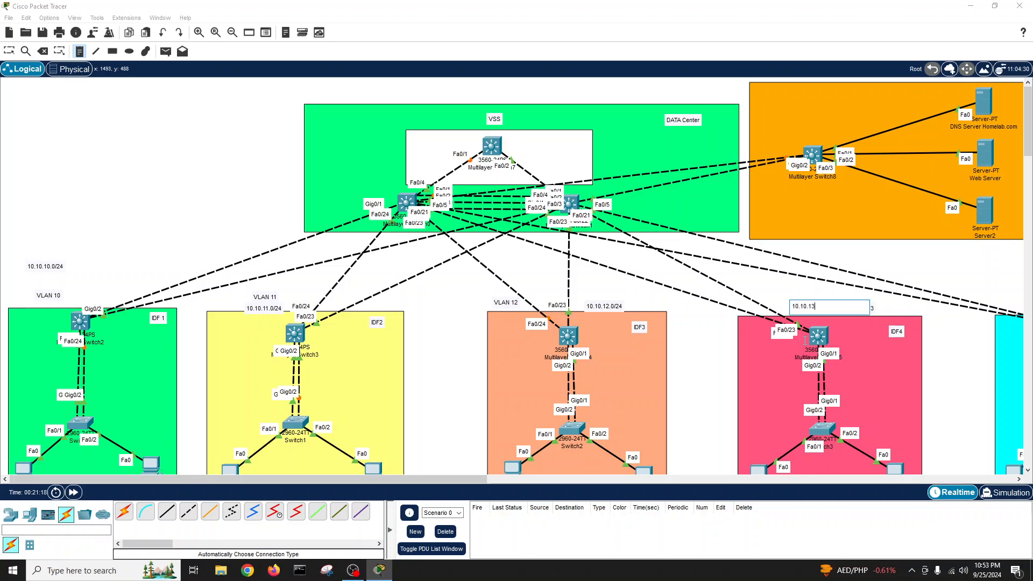
text(.0/24)
- Add a 10.10.14.0/24 note above VLAN 14
drag(470, 483, 662, 483)
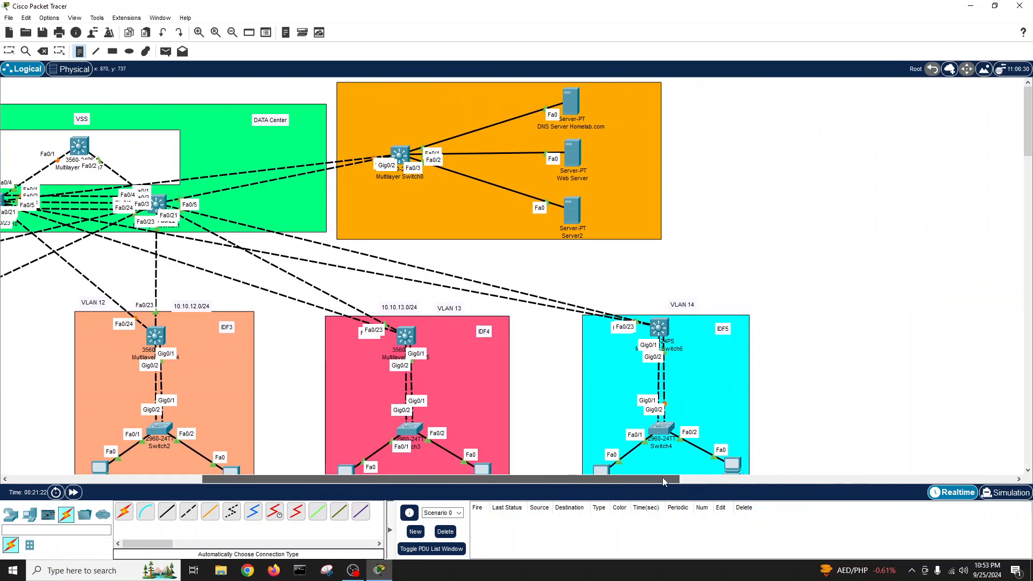
click(644, 290)
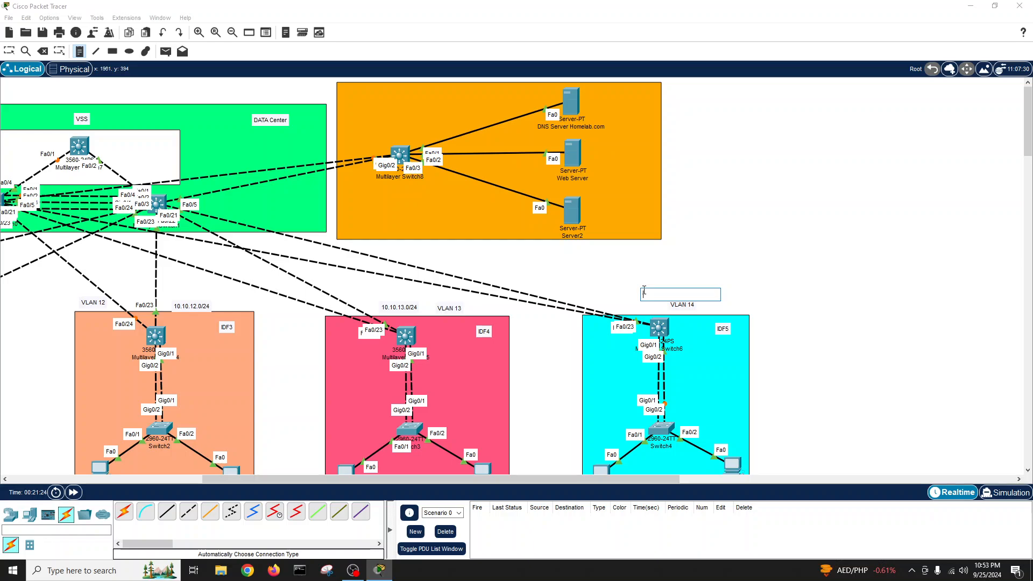
text(10.10.14.0/24)
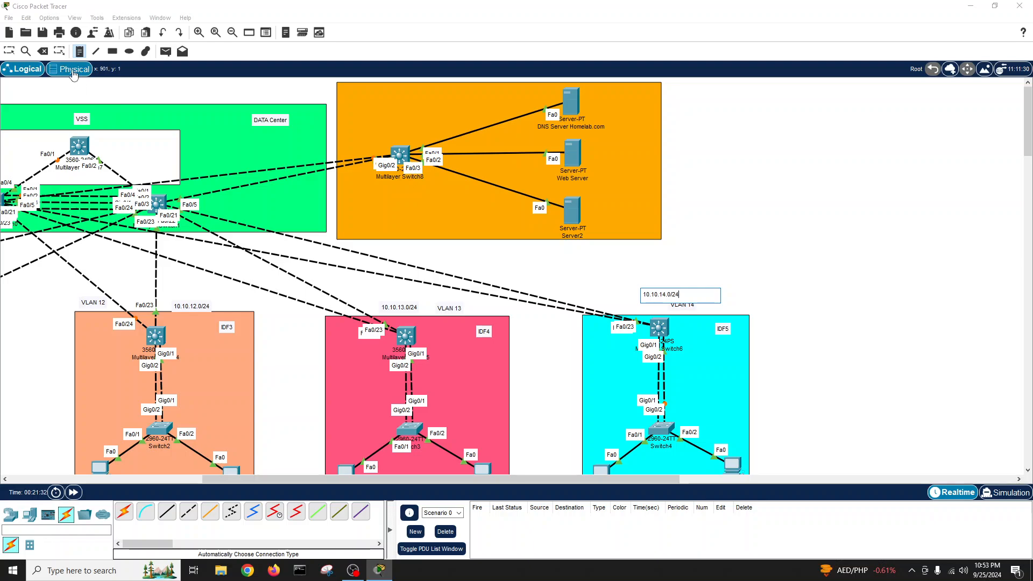
click(9, 52)
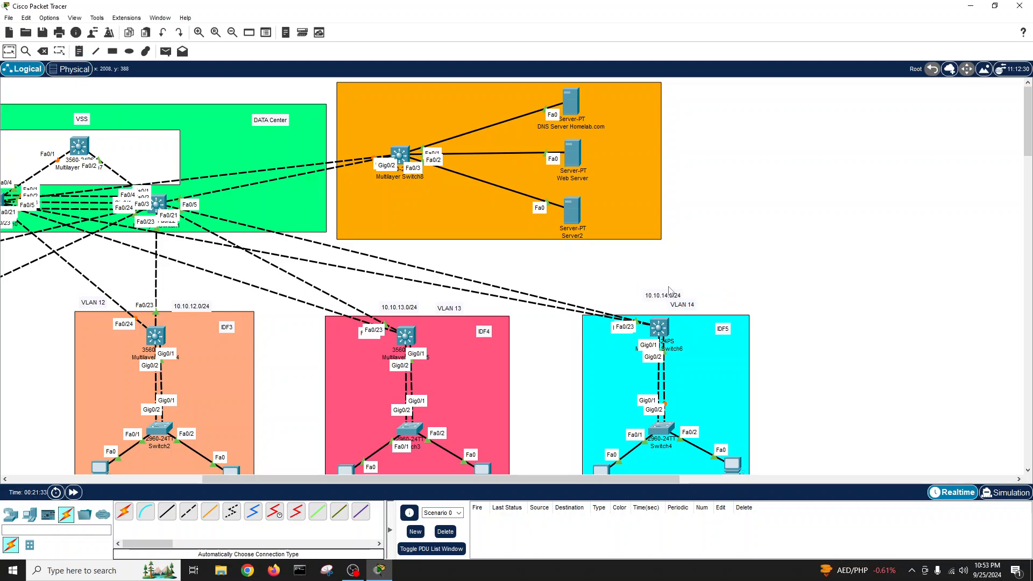
- Drag the VLAN 10–14 labels and subnet notes into side-by-side pairs
drag(671, 296, 724, 310)
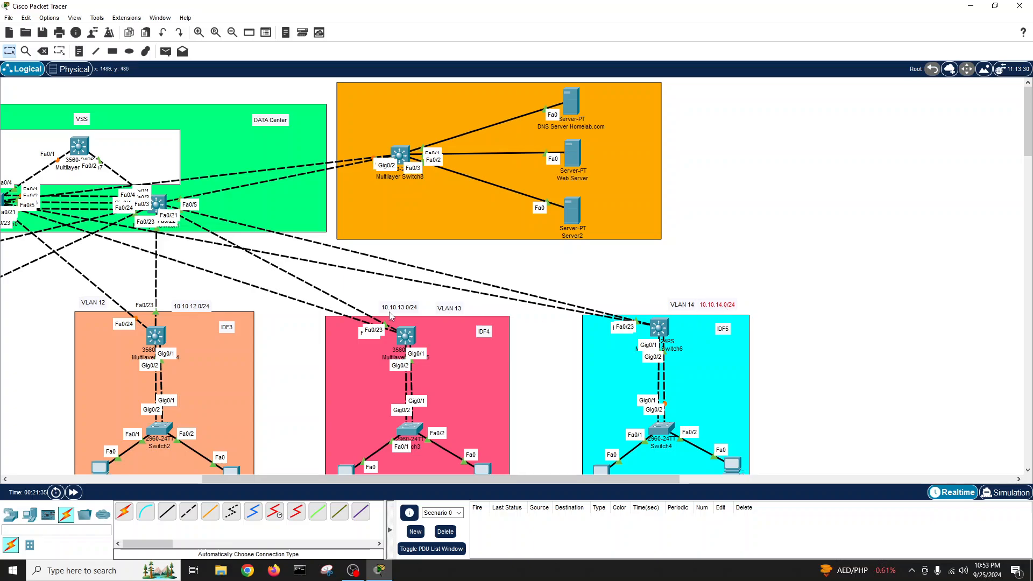
drag(404, 309, 496, 312)
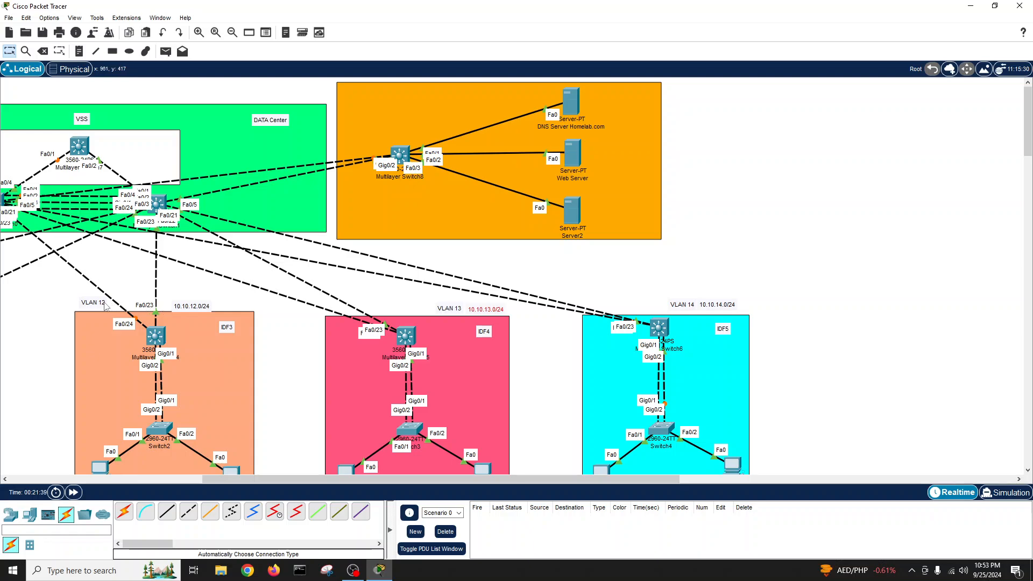
drag(100, 307, 202, 300)
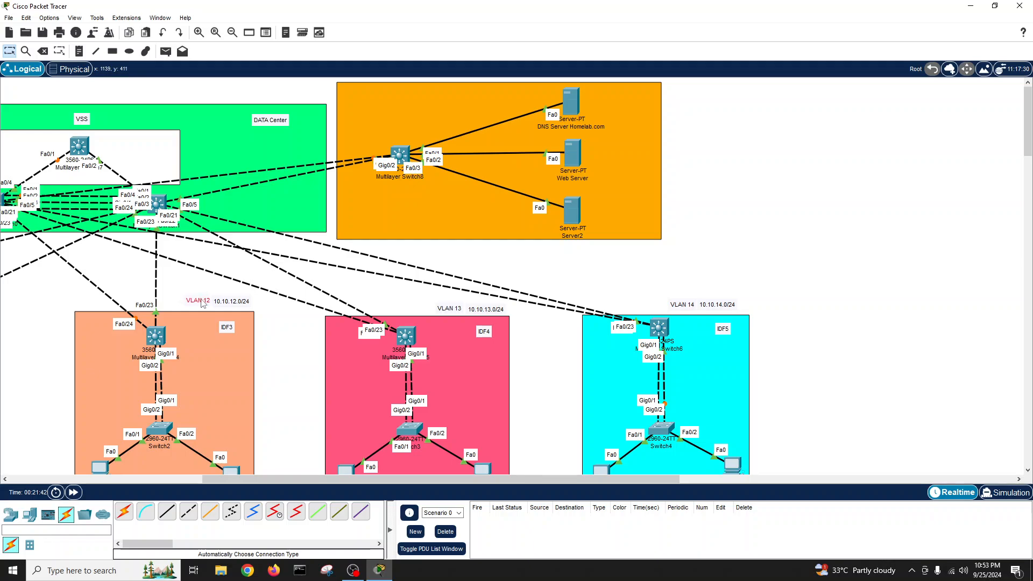
drag(389, 478, 173, 496)
mouse_move(271, 298)
mouse_down()
mouse_move(231, 305)
mouse_move(278, 306)
mouse_up()
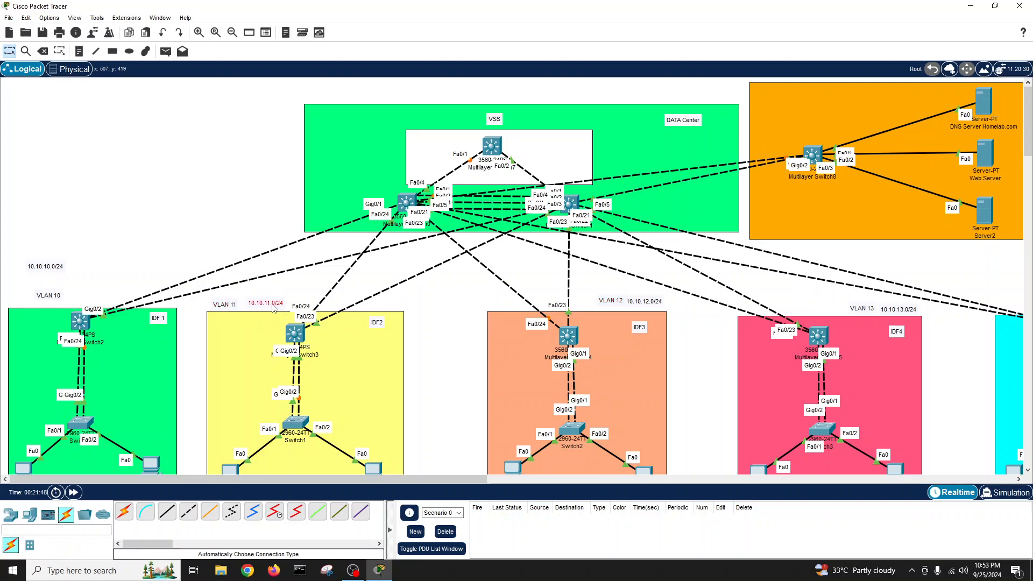
mouse_move(54, 297)
mouse_down()
mouse_move(29, 301)
mouse_move(64, 297)
mouse_up()
click(49, 268)
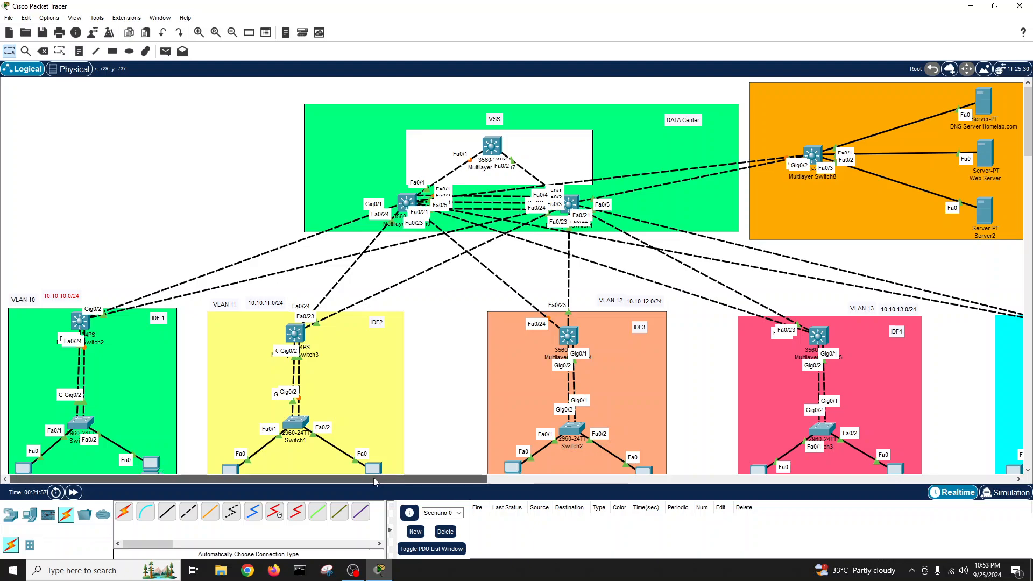
drag(395, 479, 564, 481)
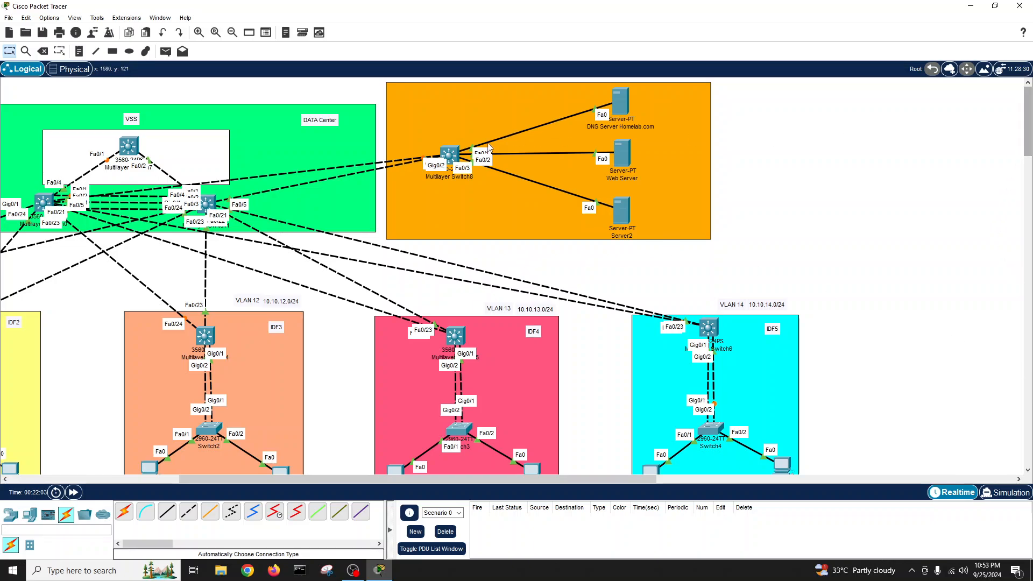
- Add a two-line note 'VLAN 50' / '10.10.50.0/24' beside the server area
click(79, 51)
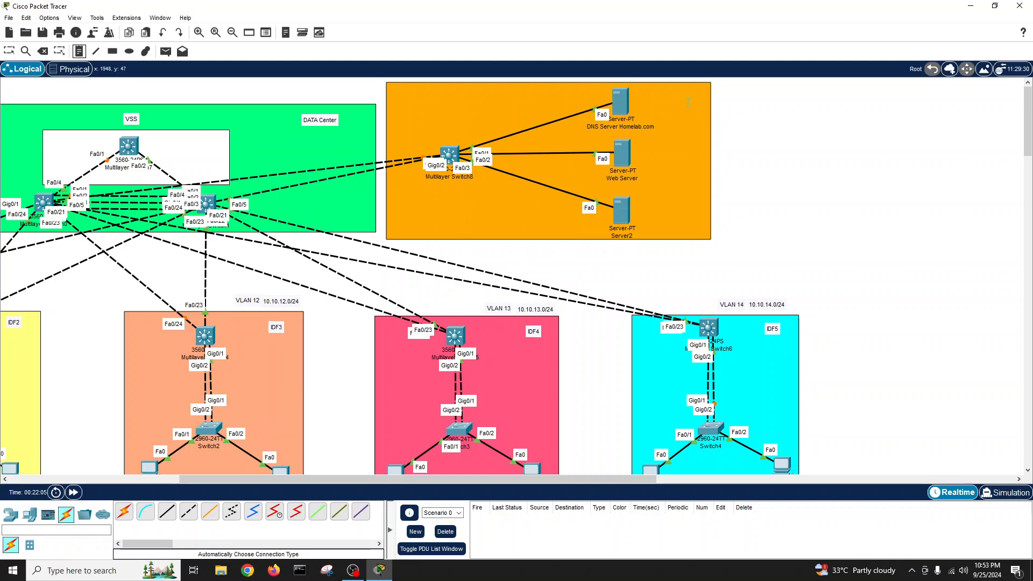
click(760, 103)
text(VL)
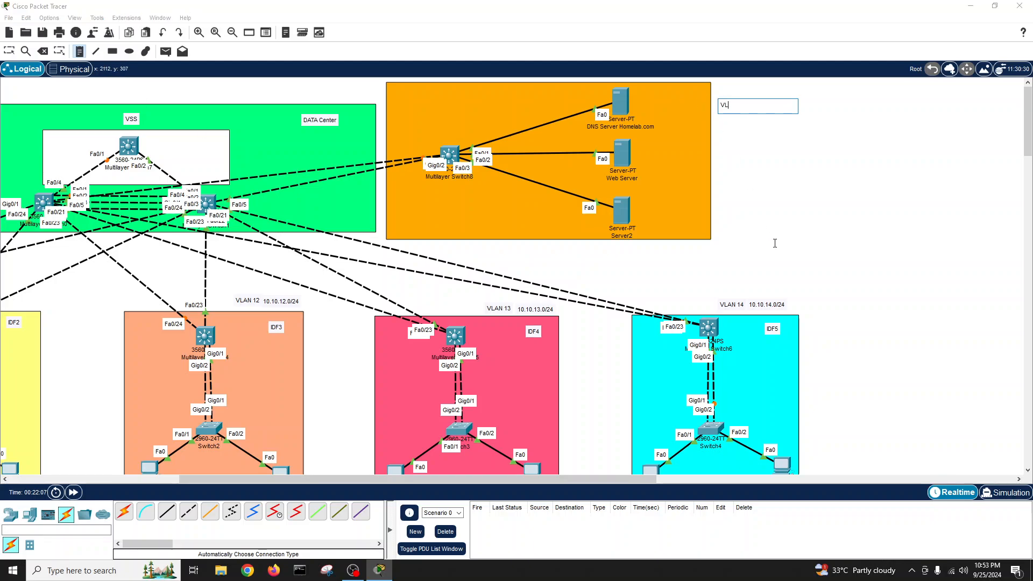
text(AN 50)
key(Return)
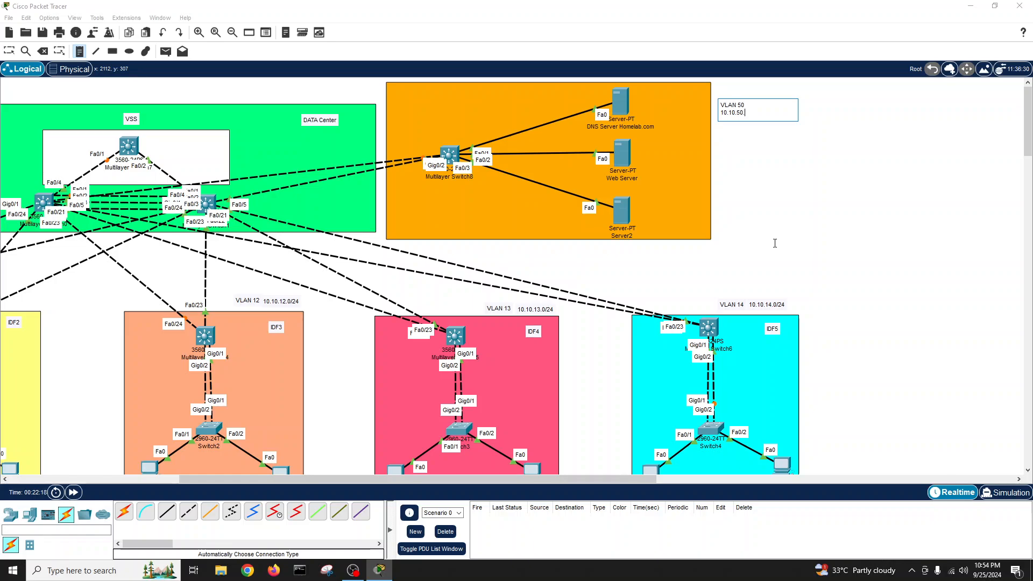
text(10.10.50.0/24)
- Open the DNS Server Homelab.com configuration window and move it right
click(10, 51)
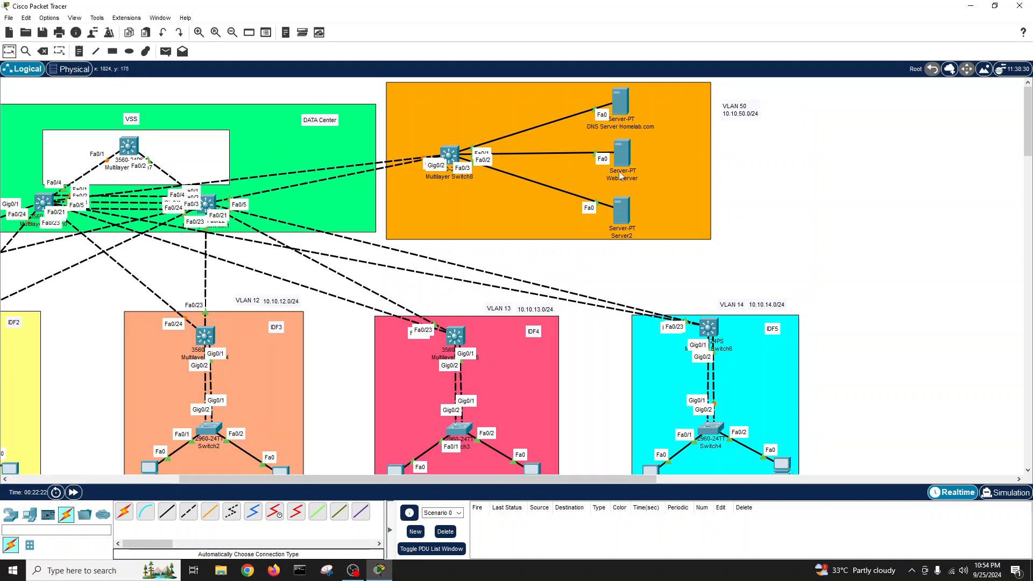
click(620, 104)
drag(602, 133, 882, 129)
- Open the DNS server's Desktop IP Configuration
click(697, 140)
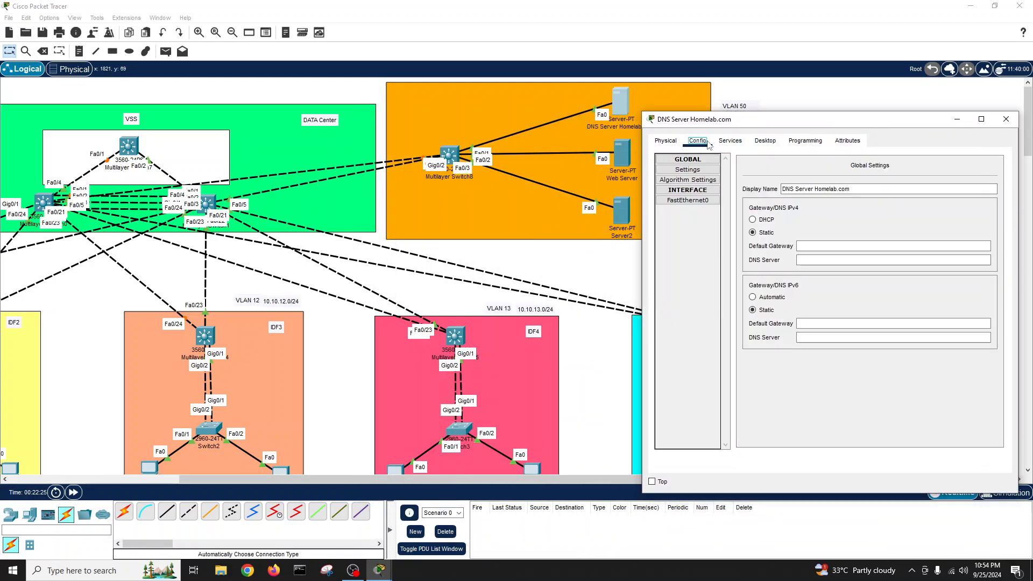
click(666, 141)
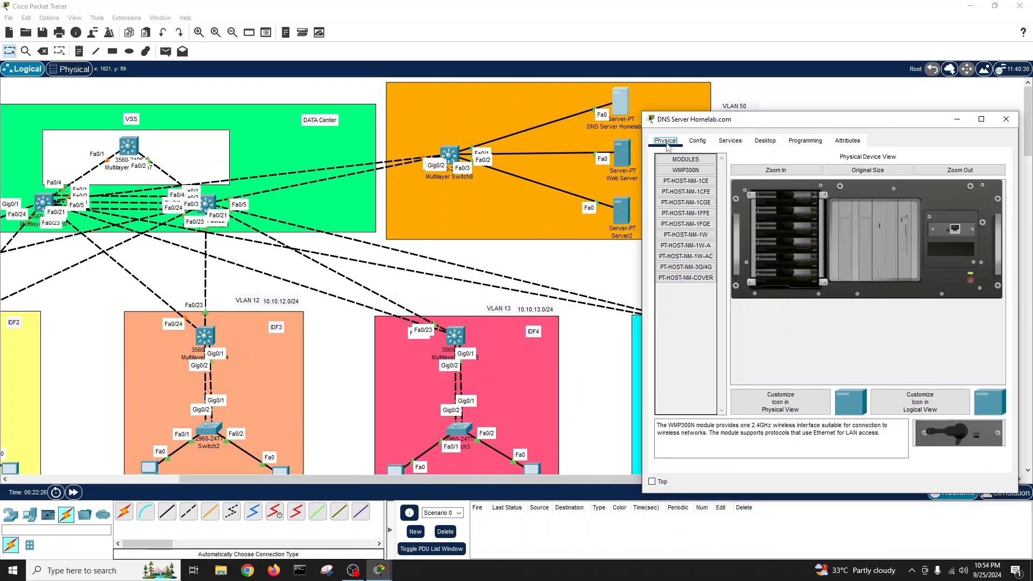
click(765, 140)
click(691, 195)
drag(764, 119, 695, 162)
- Enter static IPv4 10.10.50.1, mask 255.255.255.0, gateway 10.10.50.254 and DNS 10.10.50.1
click(709, 247)
text(10.10)
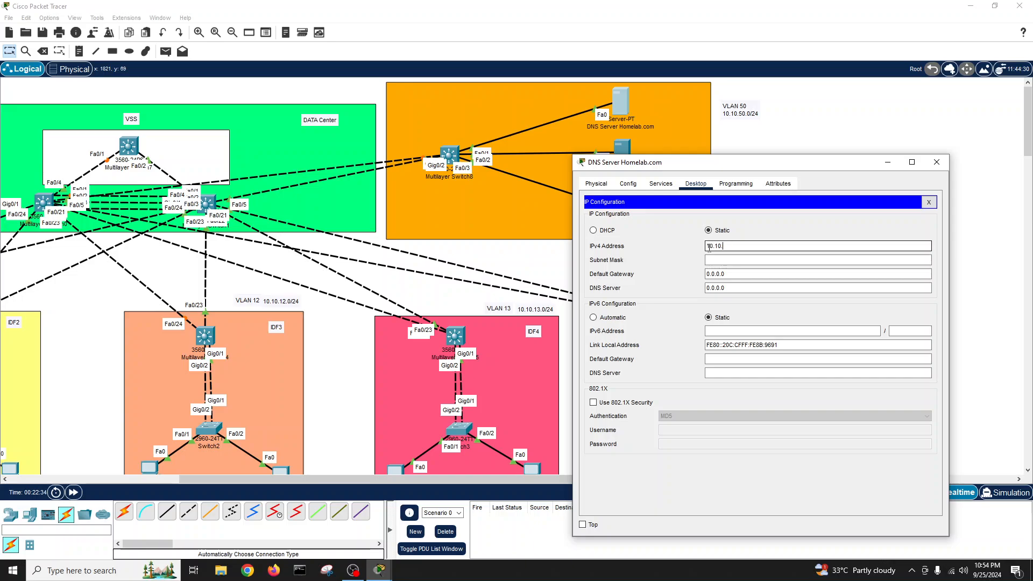
text(.50.)
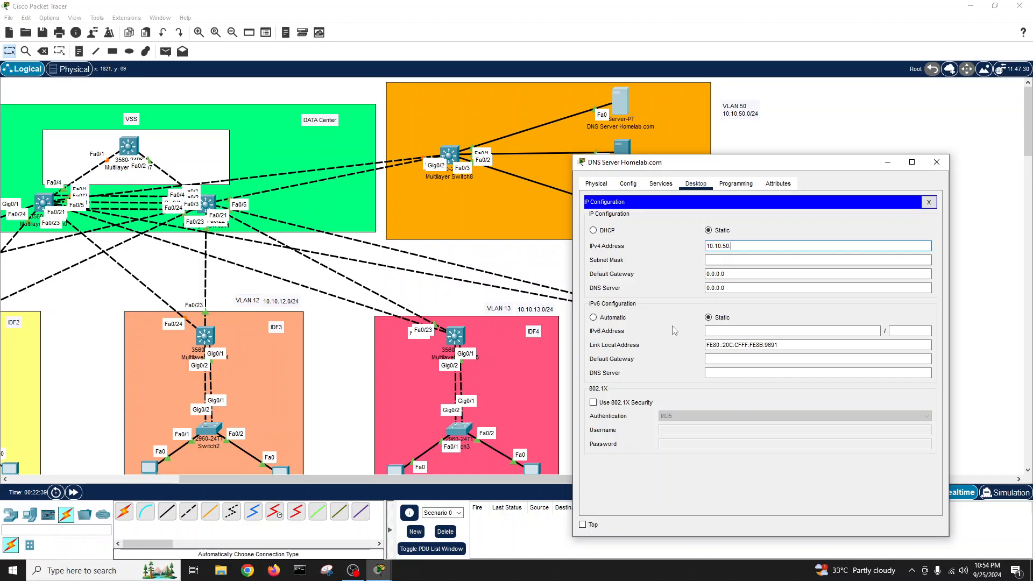
text(1)
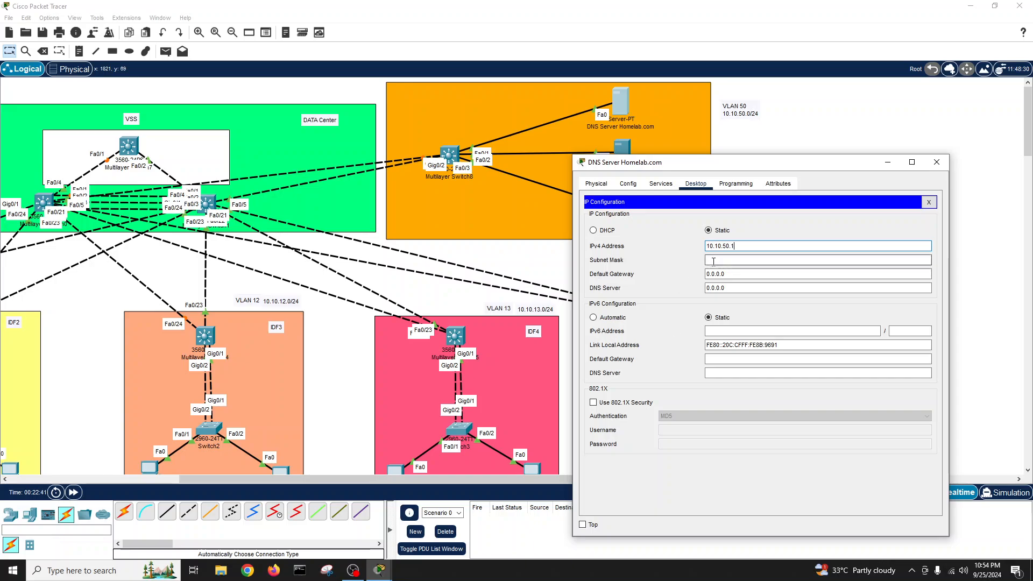
click(713, 261)
drag(732, 261, 670, 254)
text(2)
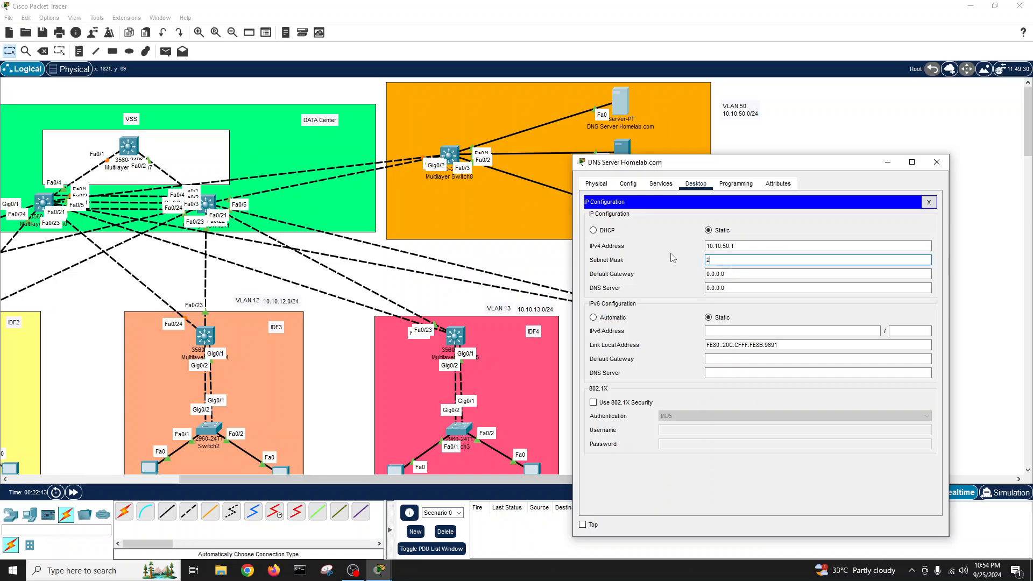
text(55.255.255.0)
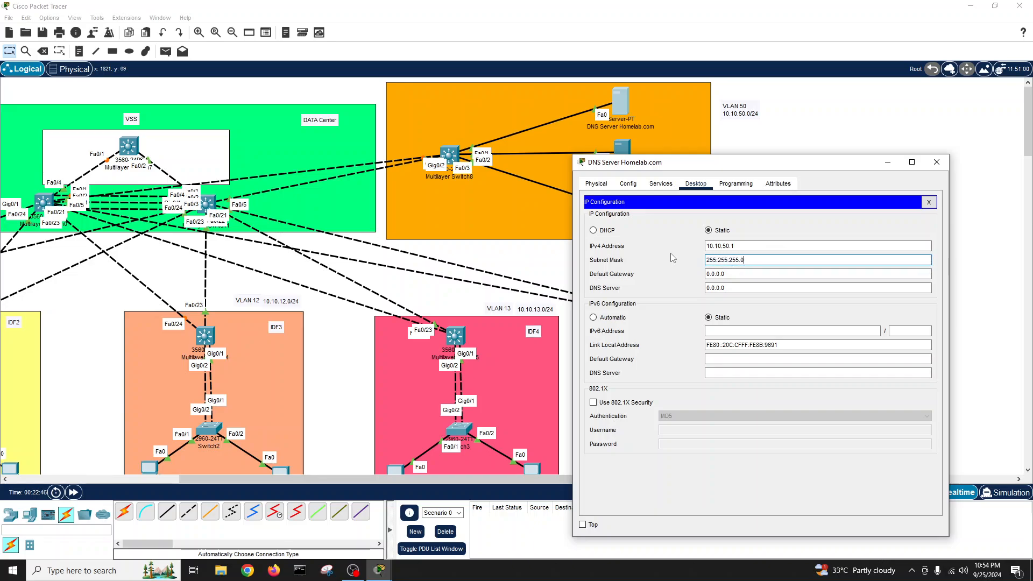
click(726, 274)
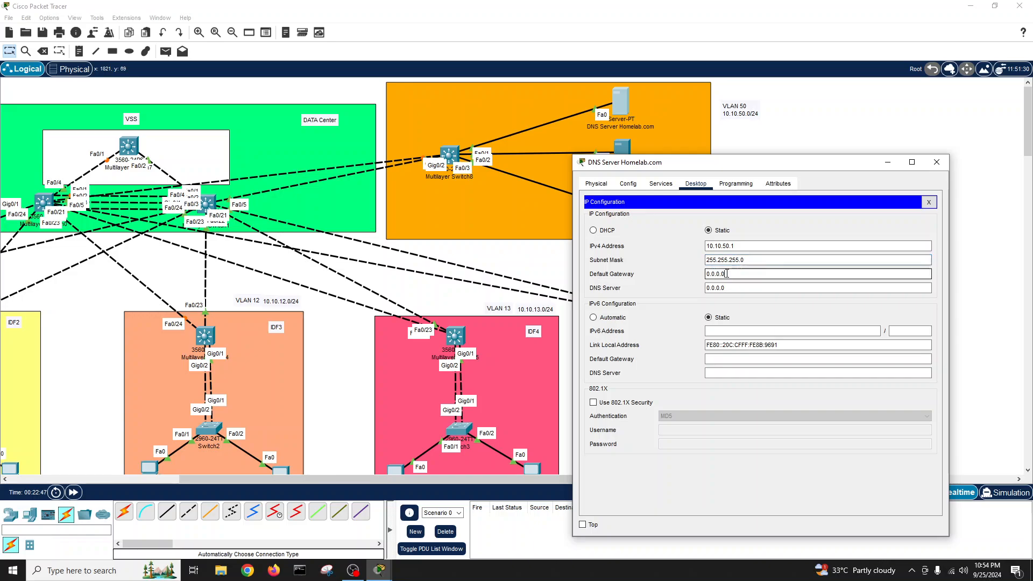
drag(738, 246, 707, 276)
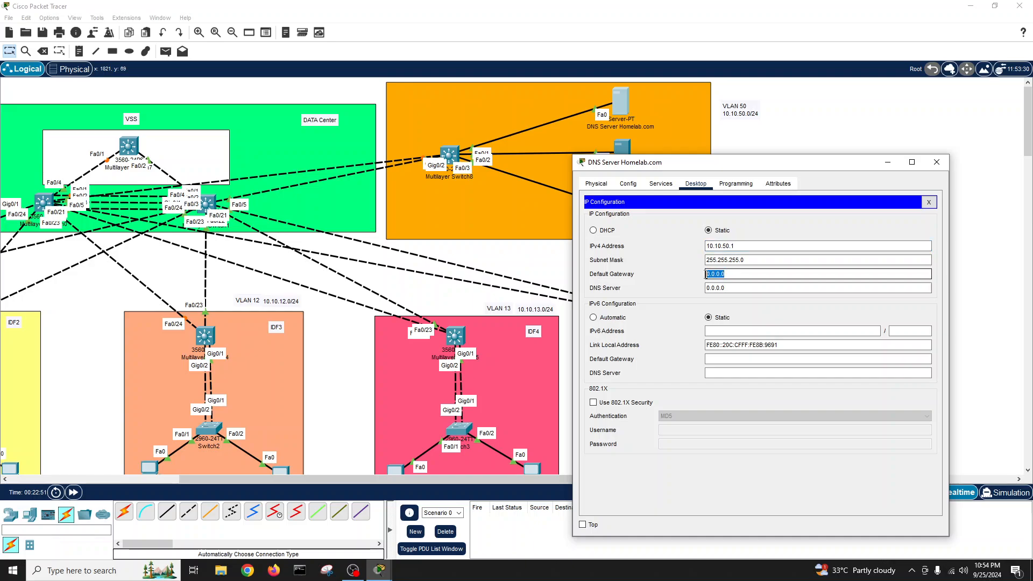
text(10.10.50.1)
key(BackSpace)
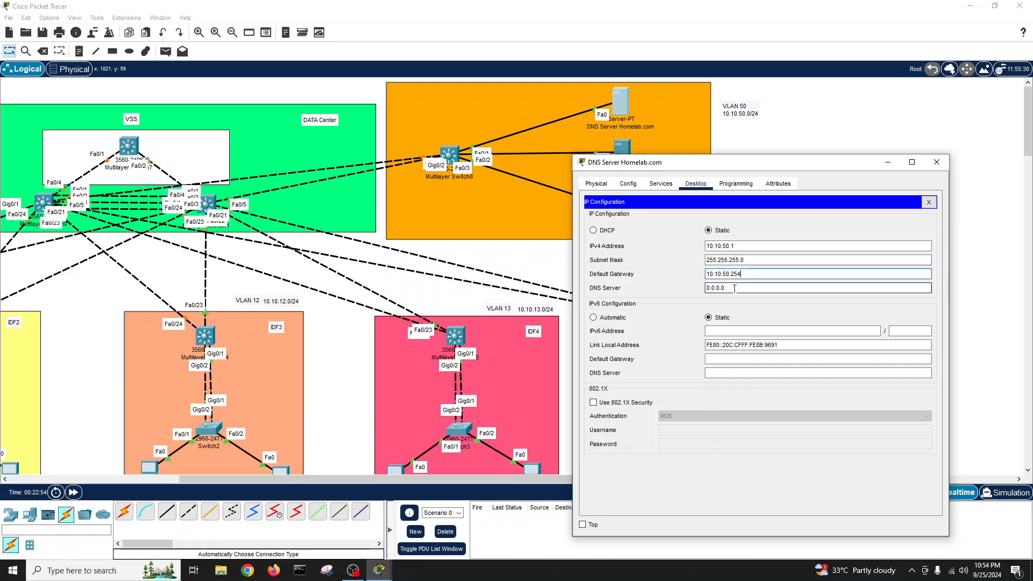
drag(734, 288, 680, 291)
text(10.10.50.1)
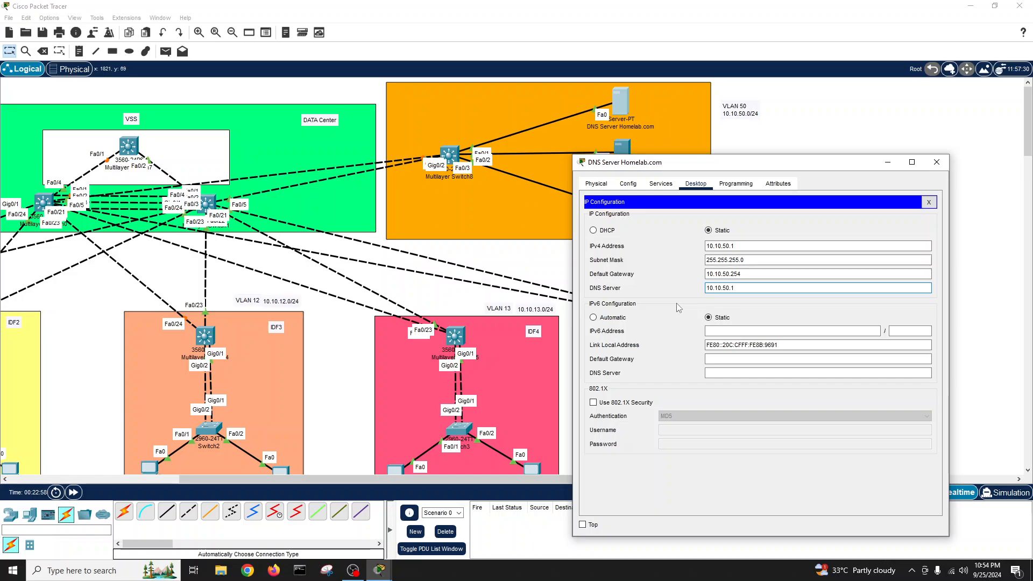
click(927, 202)
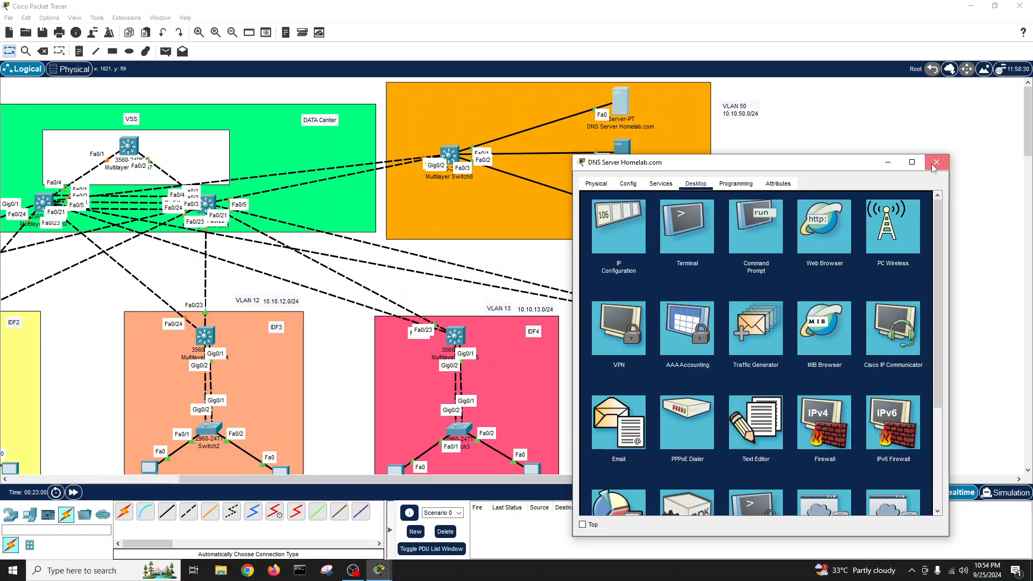
- Reopen the DNS server and inspect its homelab.com A record
click(935, 166)
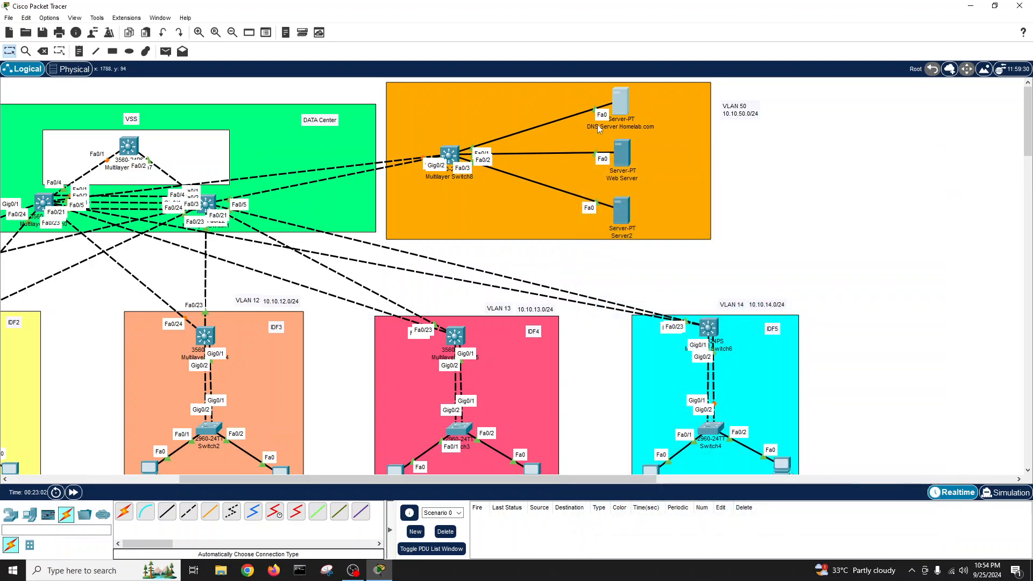
click(623, 102)
click(449, 146)
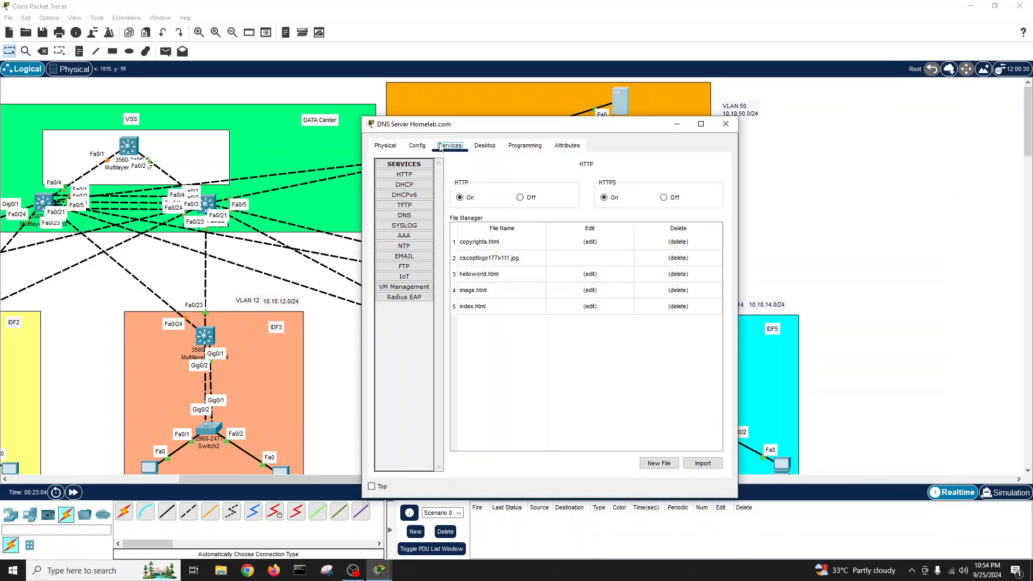
click(412, 215)
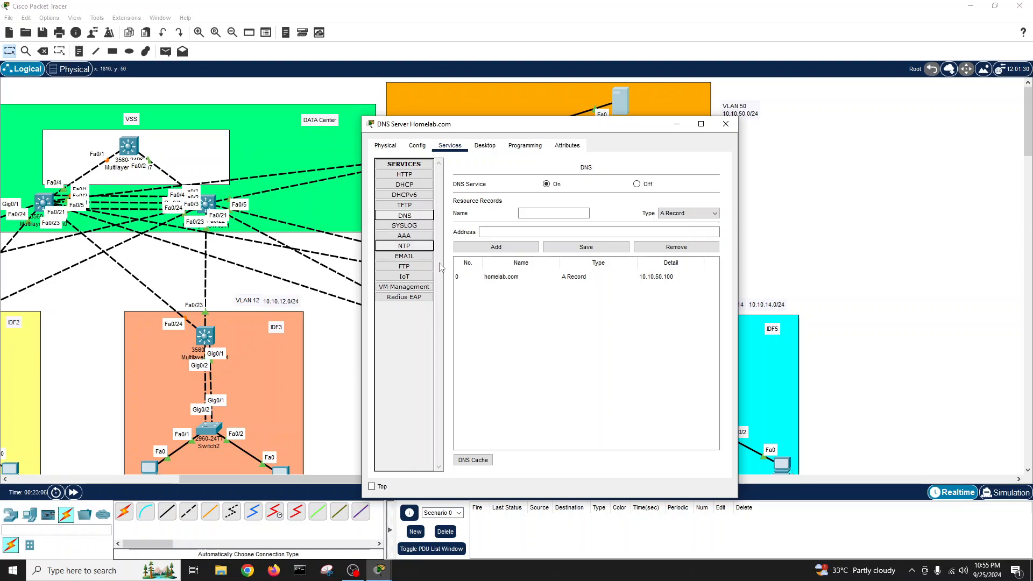
click(659, 277)
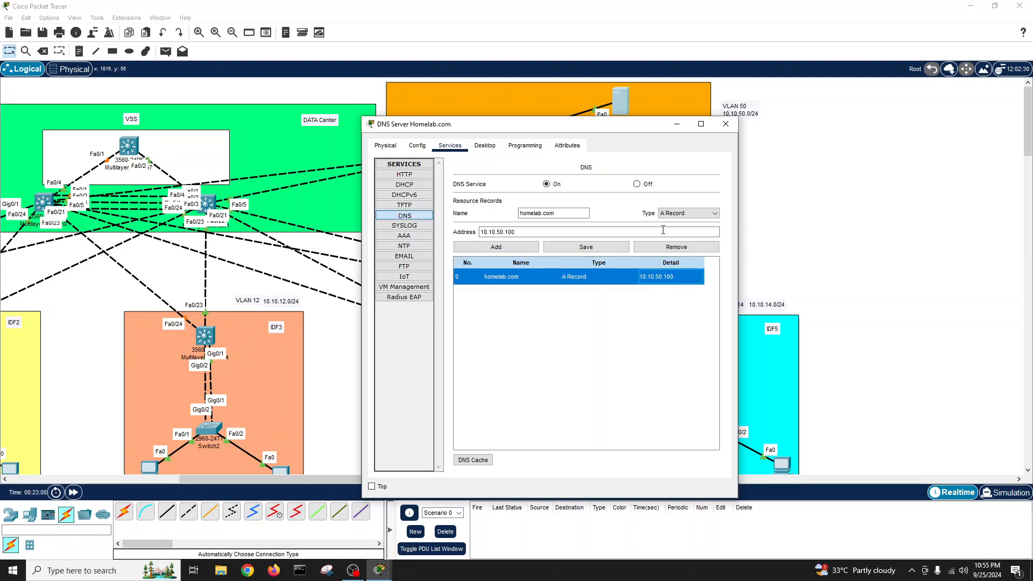
- Change the server's IPv4 address and DNS server to 10.10.50.100
click(417, 146)
click(490, 146)
click(408, 189)
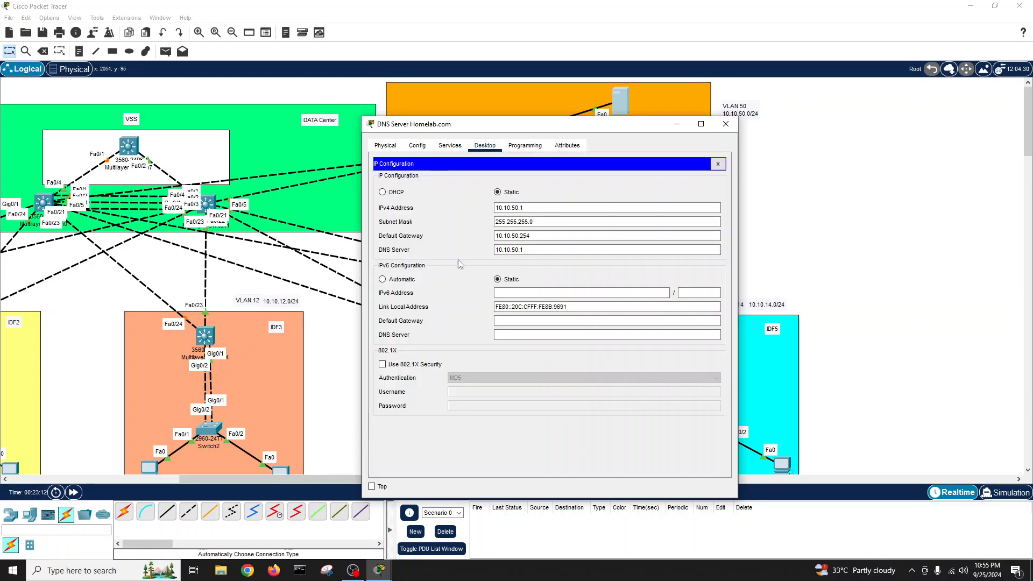
click(531, 209)
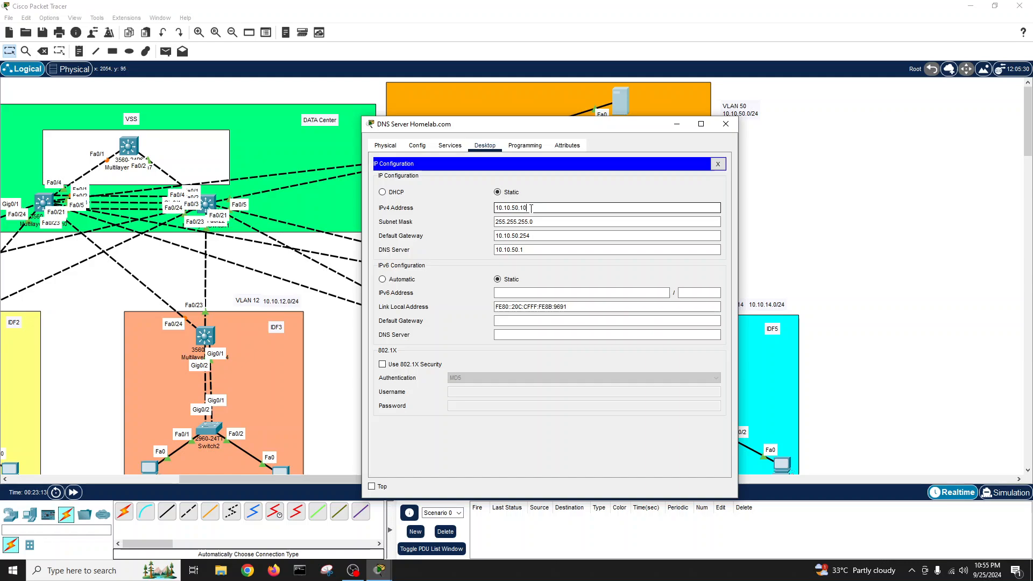
click(525, 249)
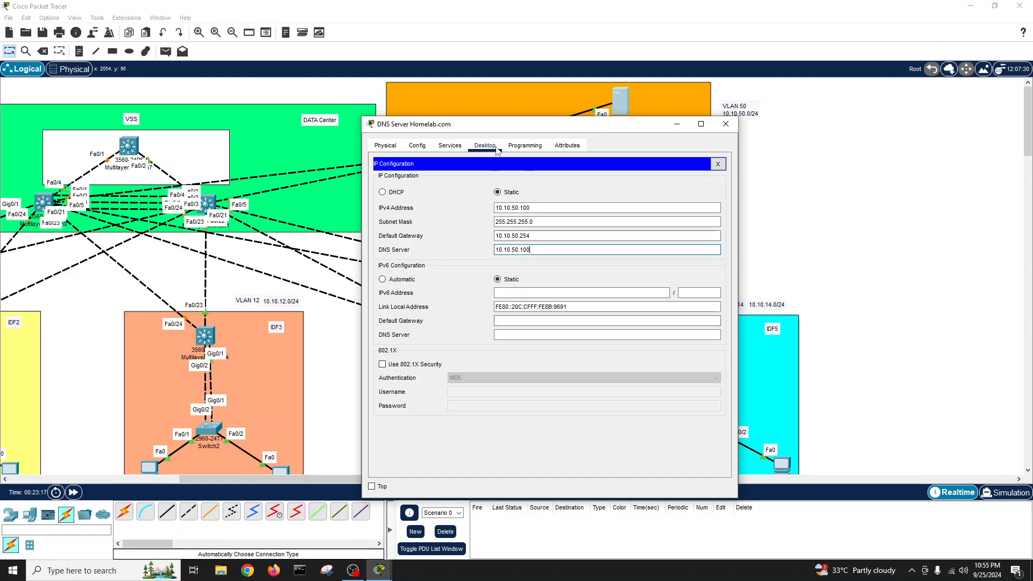
- Compare the DNS records against the IP configuration to confirm both use 10.10.50.100
click(391, 145)
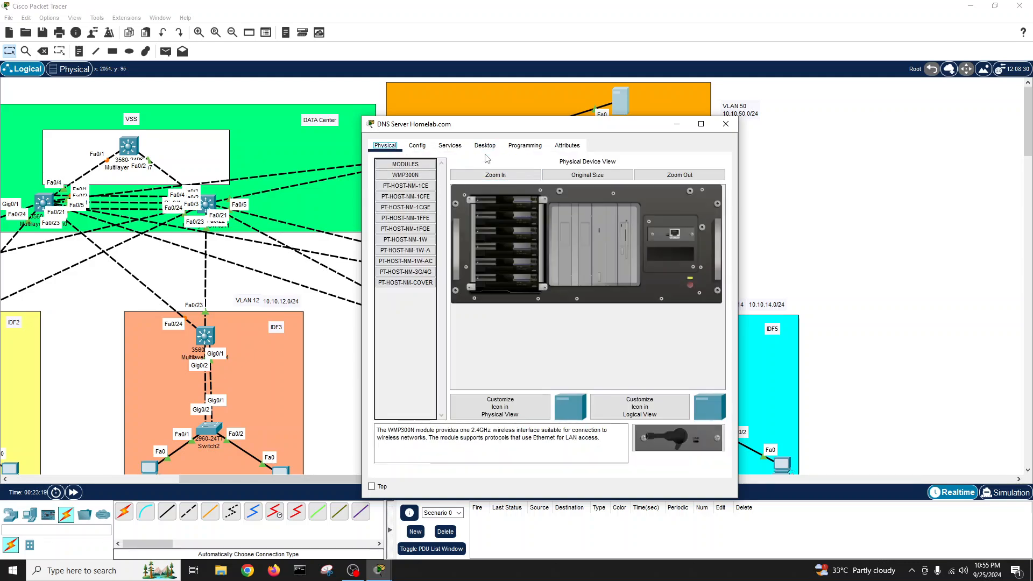
drag(487, 128, 547, 138)
click(758, 107)
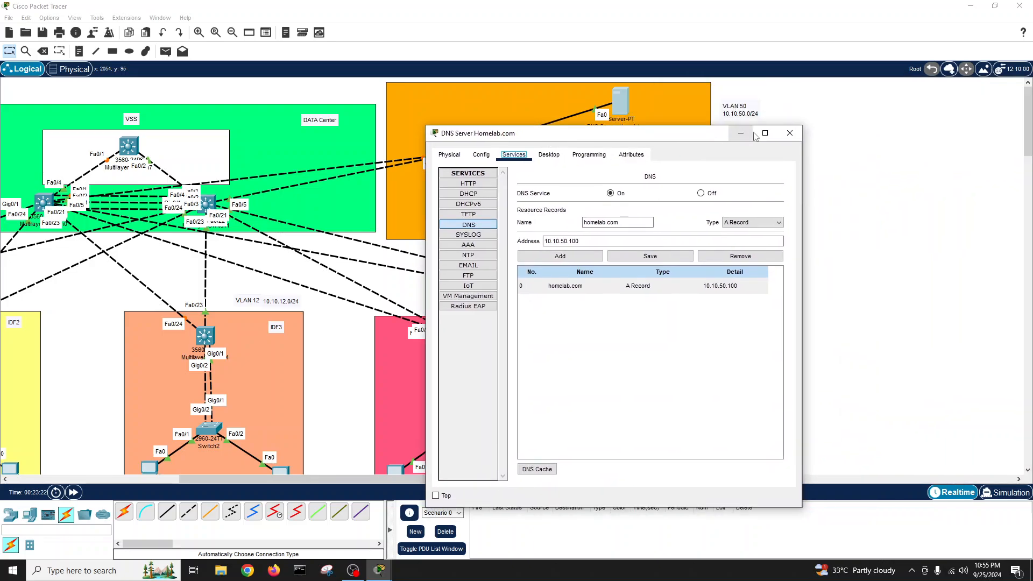
click(549, 154)
click(514, 154)
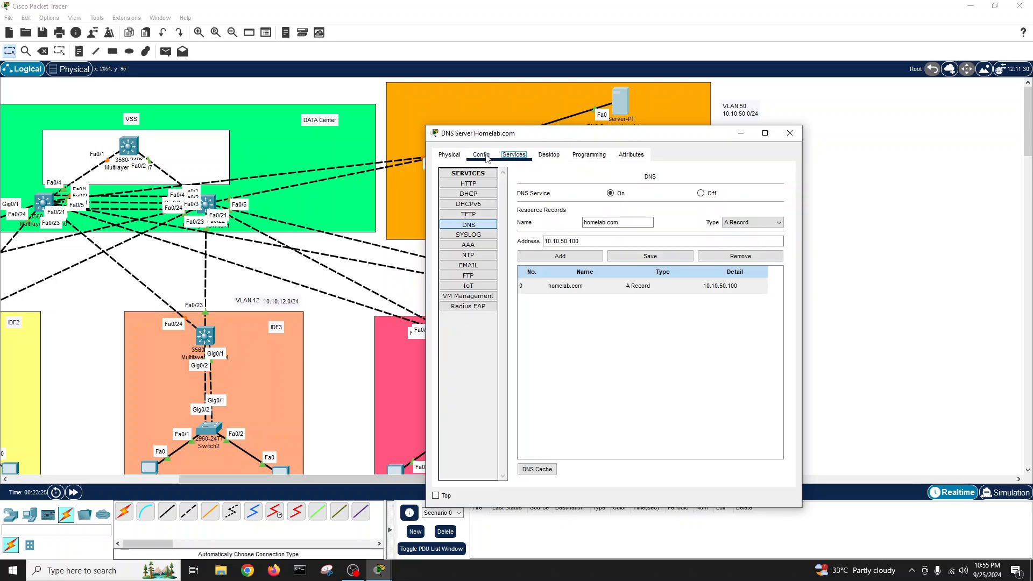
click(481, 154)
click(449, 156)
click(549, 154)
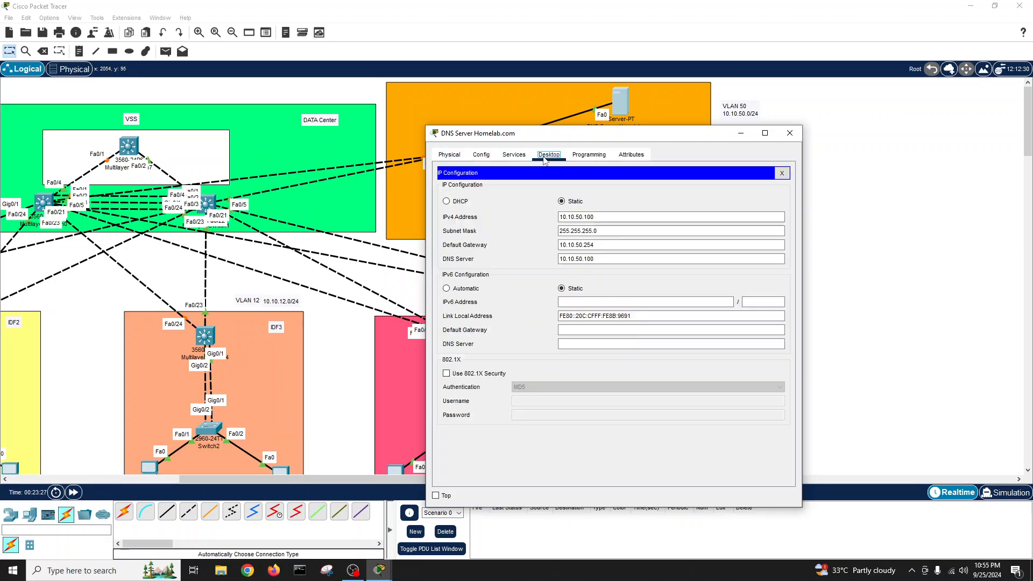
- On the DNS server, run ipconfig to confirm 10.10.50.100, then ping homelab.com for four replies
click(781, 173)
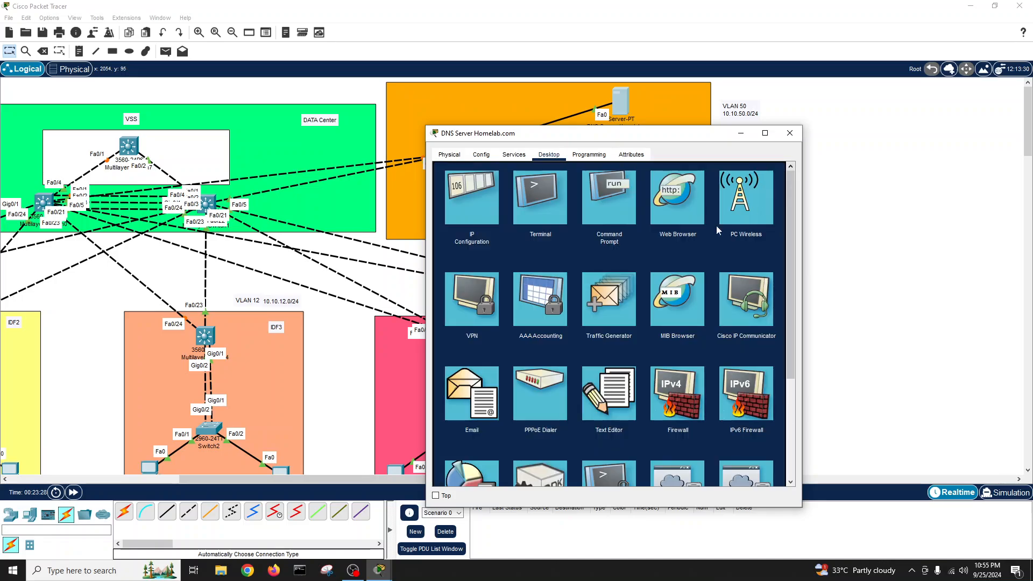
click(607, 206)
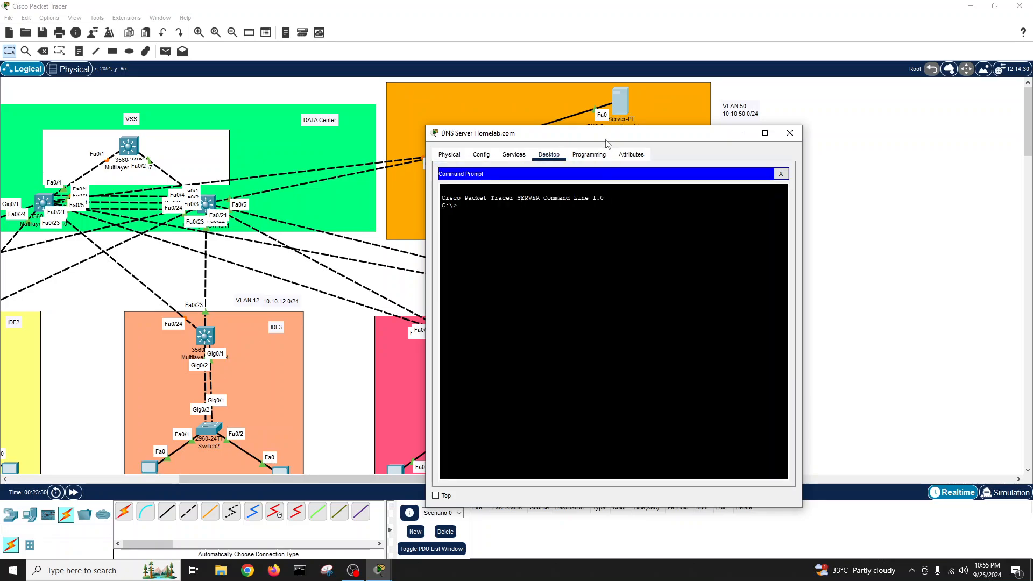
drag(608, 140, 709, 182)
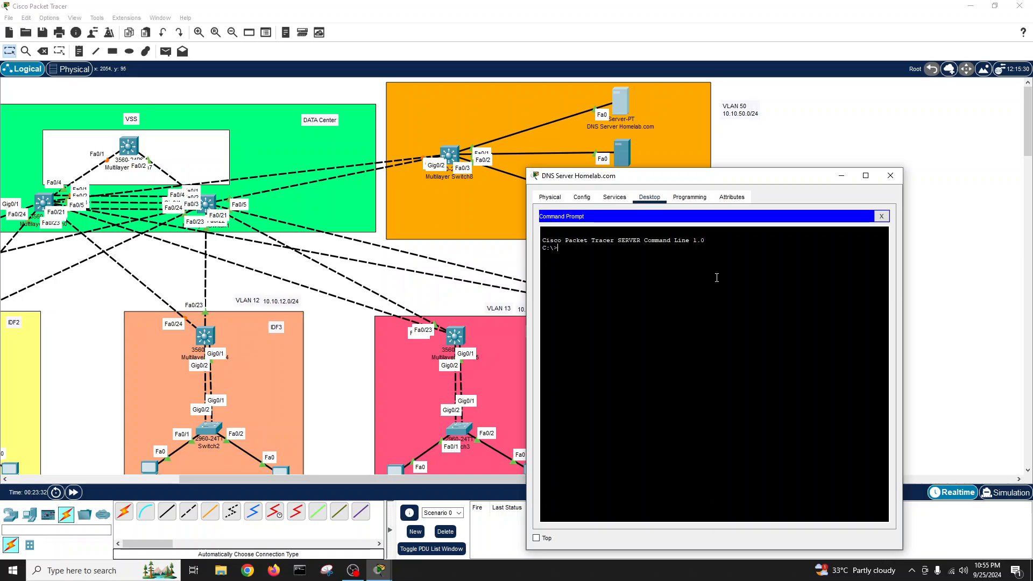
text(ipconfig)
key(Return)
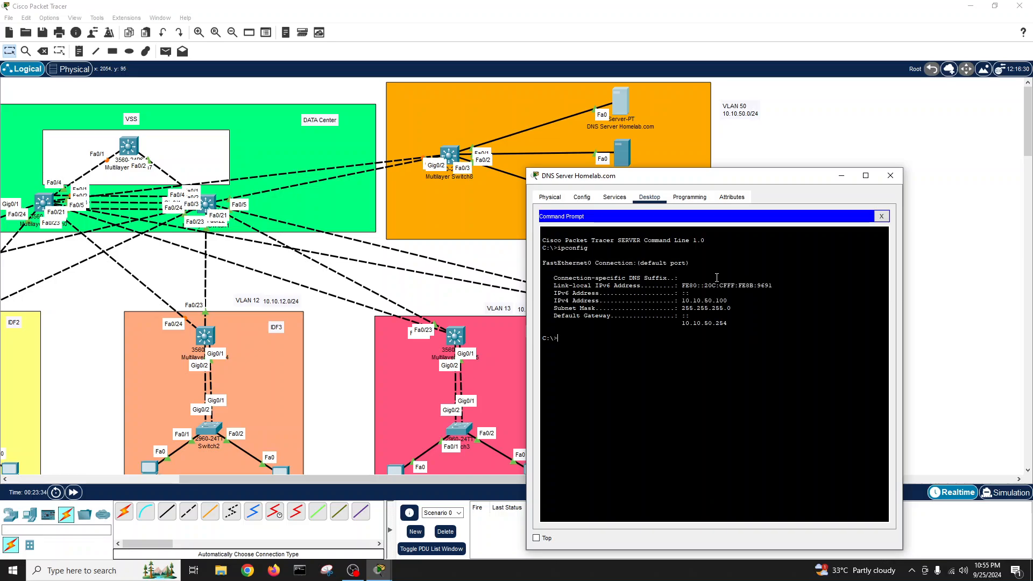
text(ping my)
key(Return)
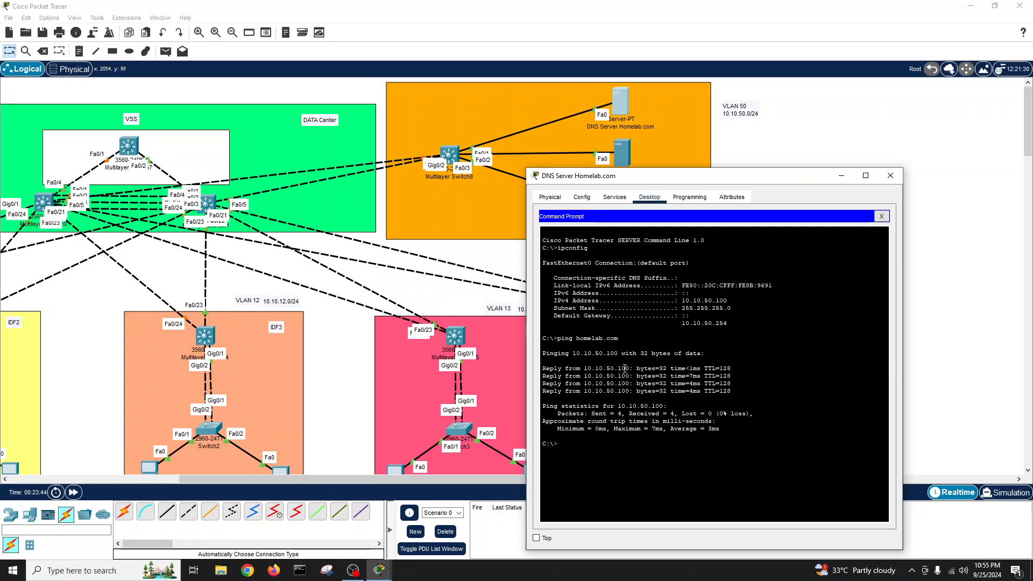
- Append 10.10.50.101 to the Web Server label so it reads 'Web Server 10.10.50.101'
click(881, 215)
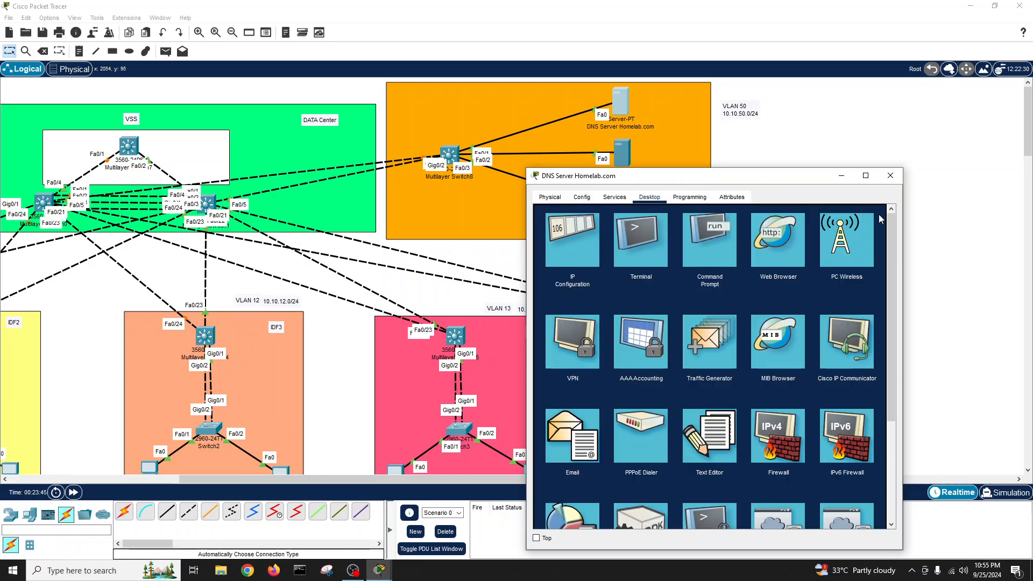
click(891, 175)
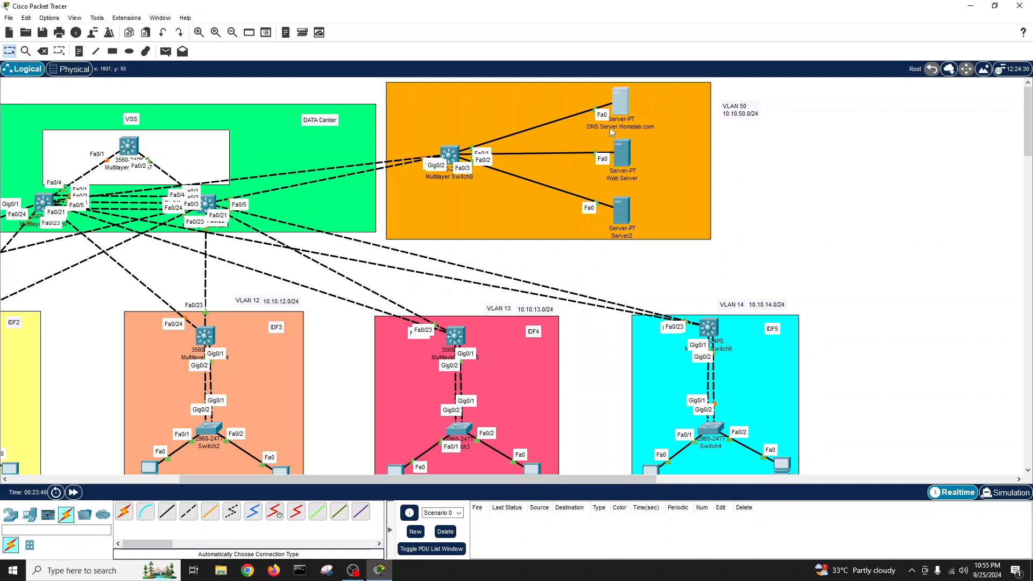
click(623, 178)
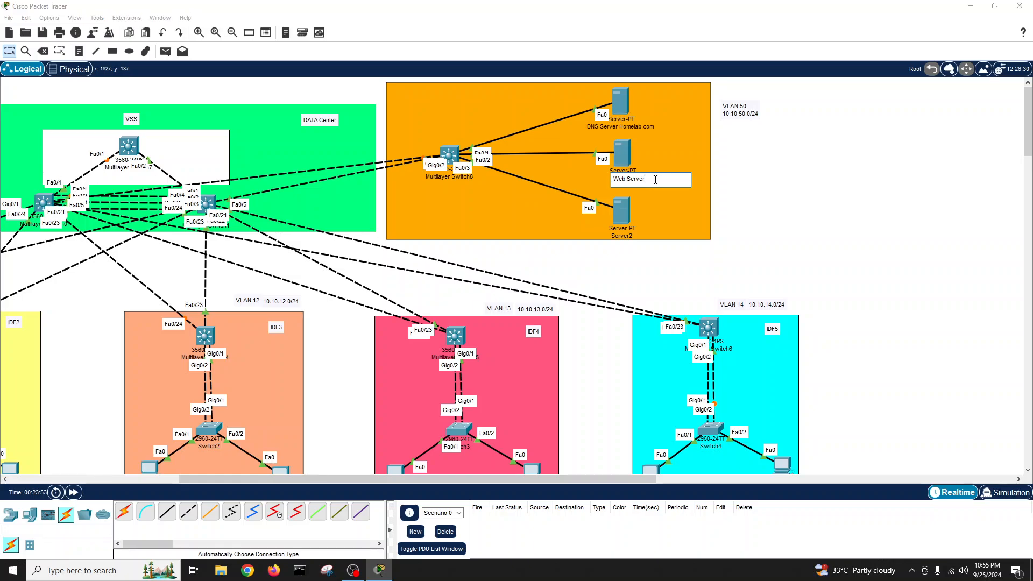
text(10.10.50.101)
- Replace the Server2 label with '10.10.50.102'
click(627, 235)
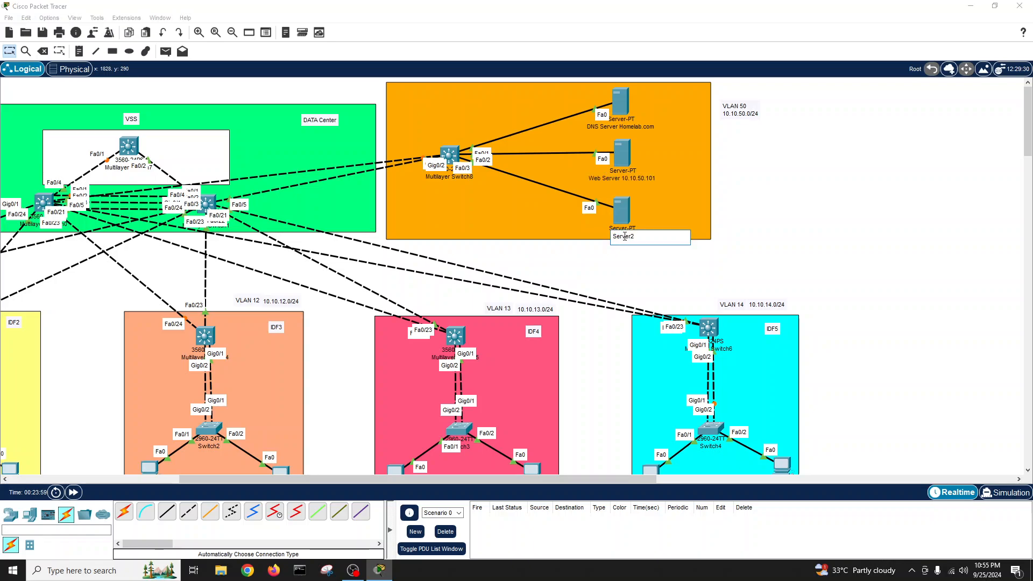
drag(636, 235, 601, 242)
text(10.10.50.102)
click(792, 221)
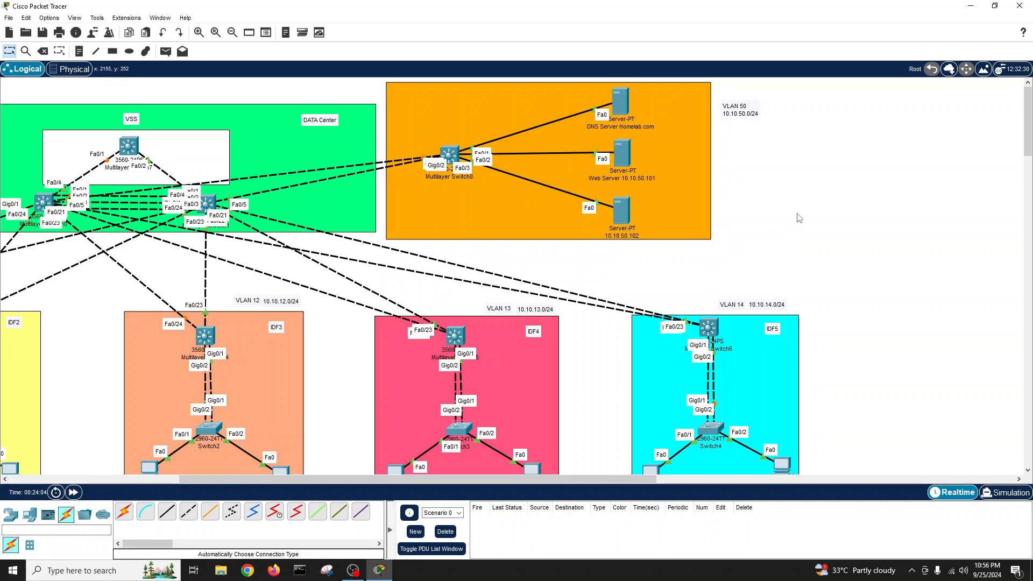
- In the web server's IP Configuration, set the IPv4 address to 10.10.50.101
click(621, 153)
drag(634, 132, 361, 98)
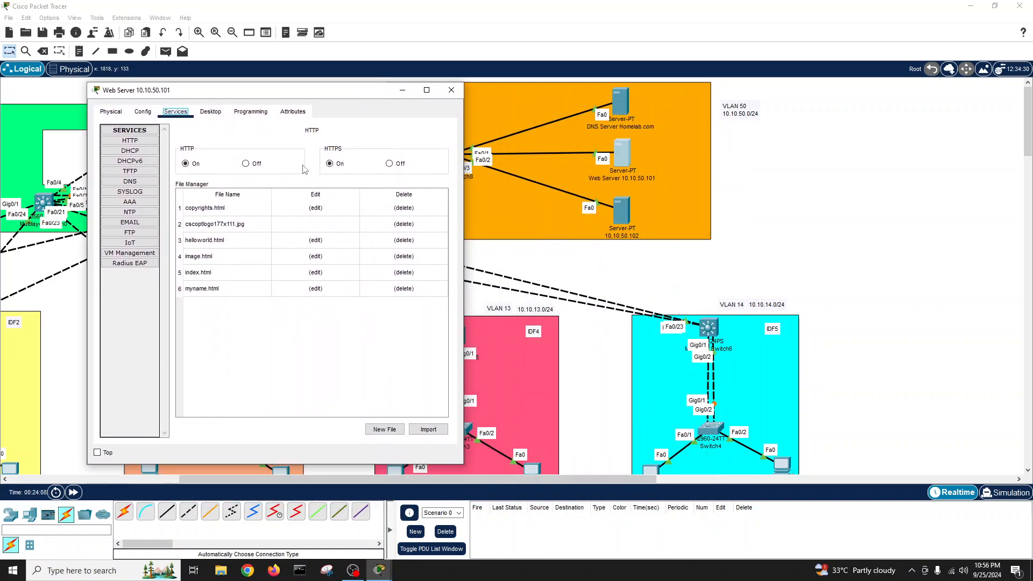
click(210, 113)
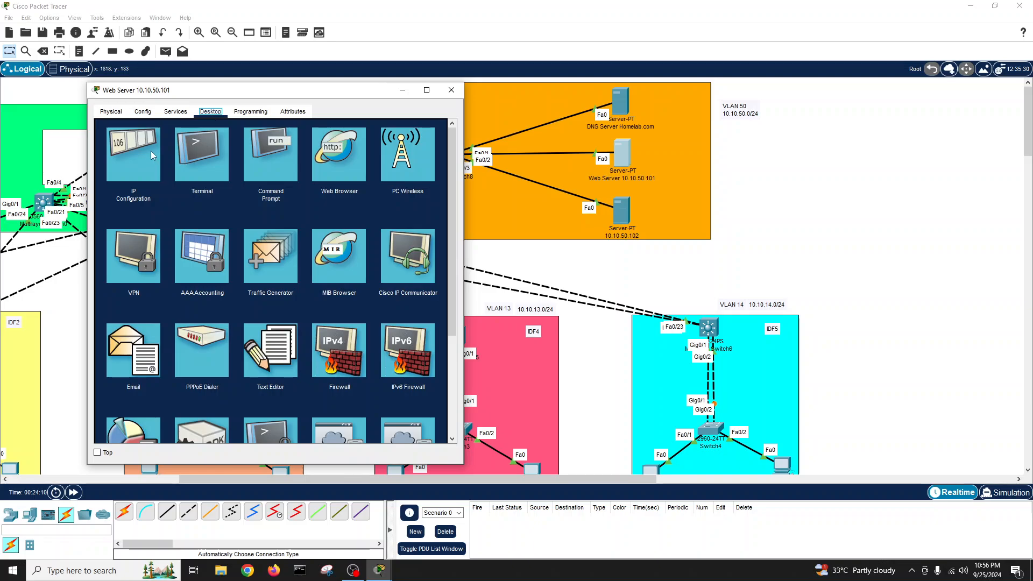
click(133, 154)
click(240, 174)
text(1)
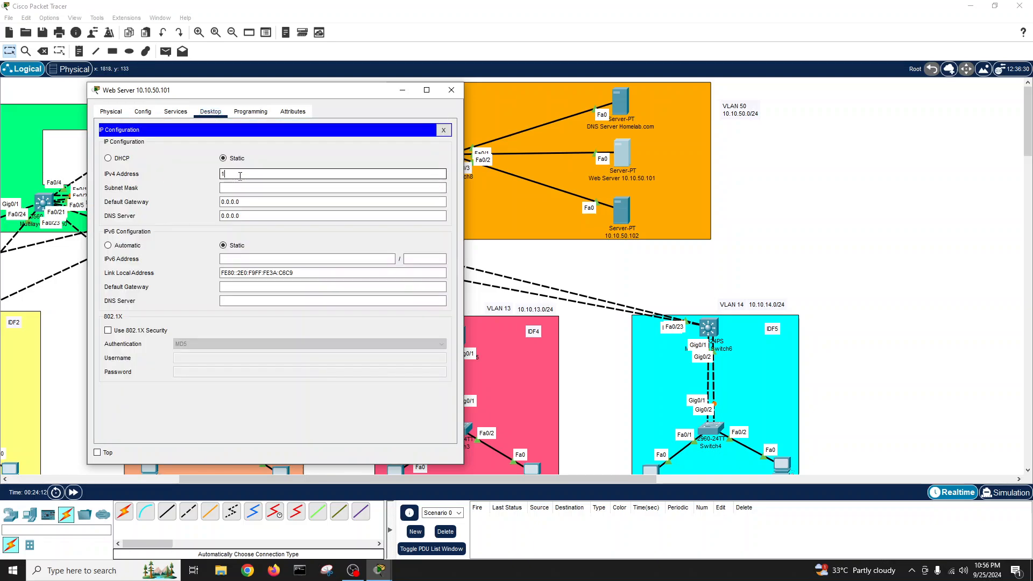
text(0.10.50.1)
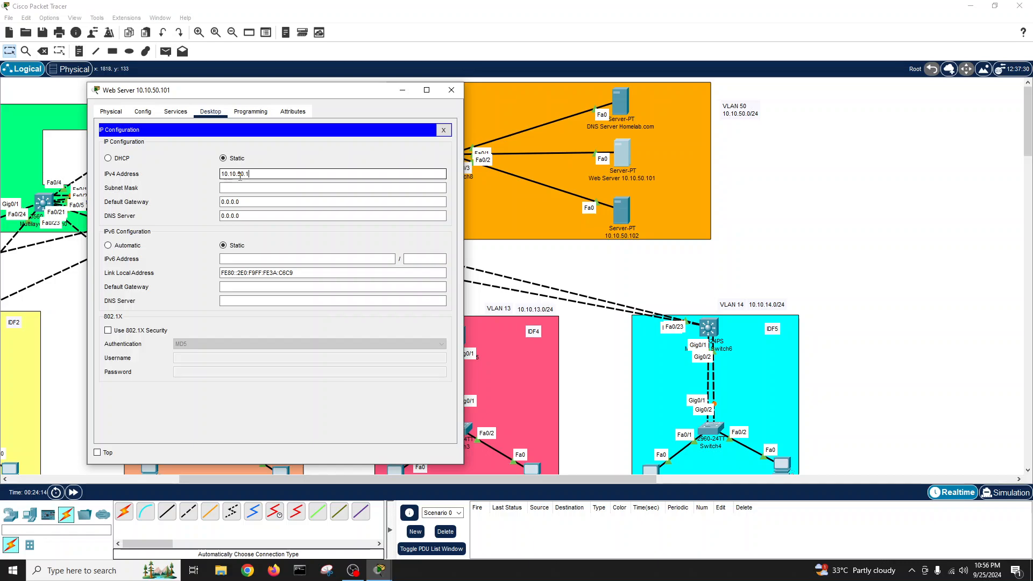
text(01)
- Set subnet mask 255.255.255.0, gateway 10.10.50.254 and DNS server 10.10.50.100
click(238, 188)
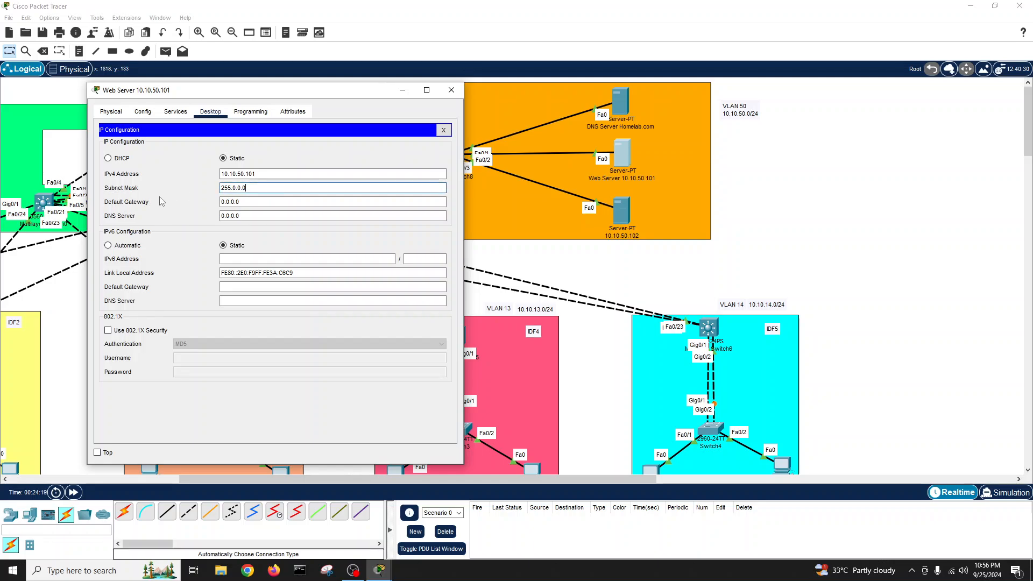
drag(250, 188, 210, 181)
text(2)
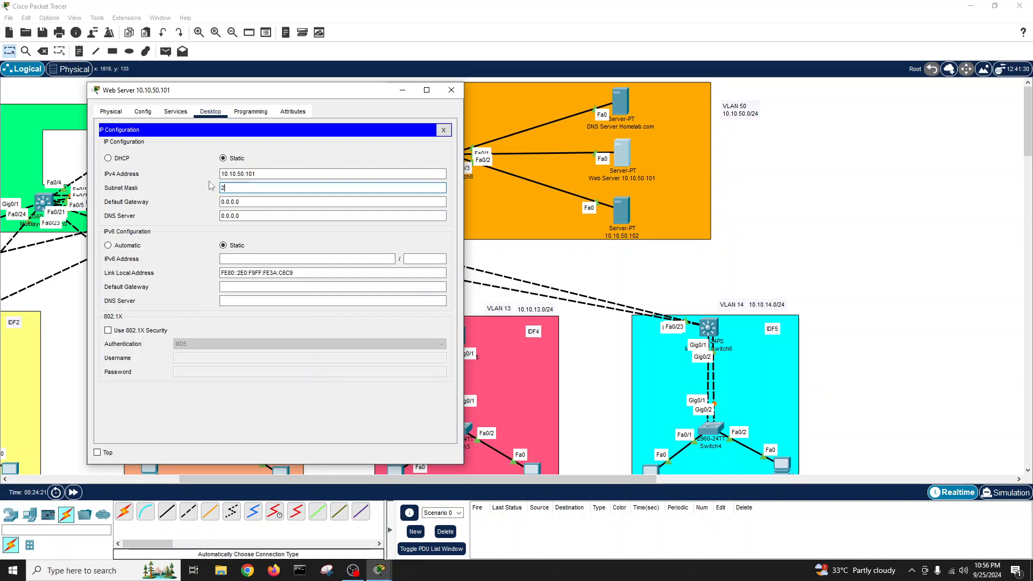
text(55.255.255.0)
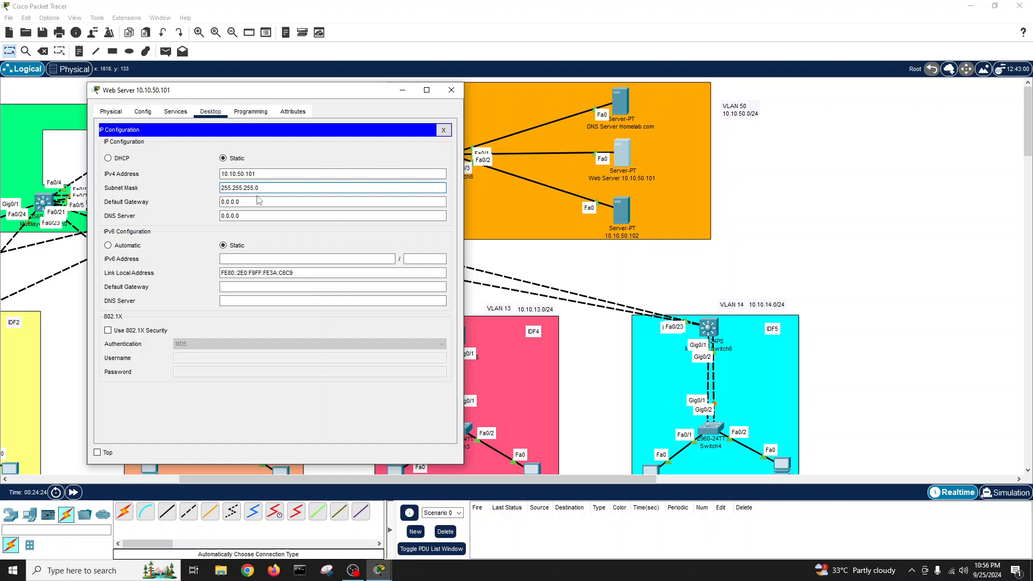
drag(259, 201, 200, 211)
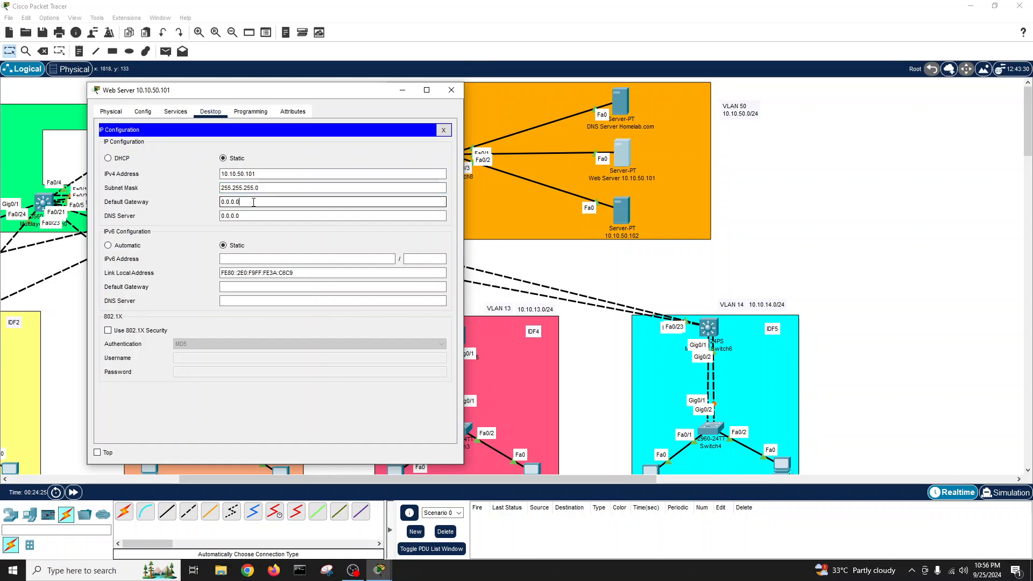
text(10.10.50.1)
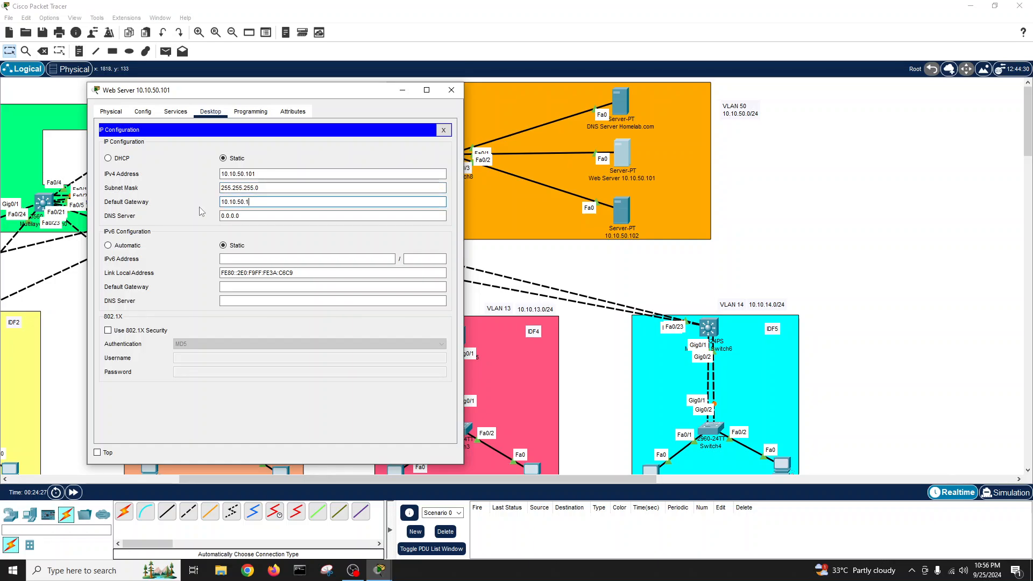
text(54)
key(Tab)
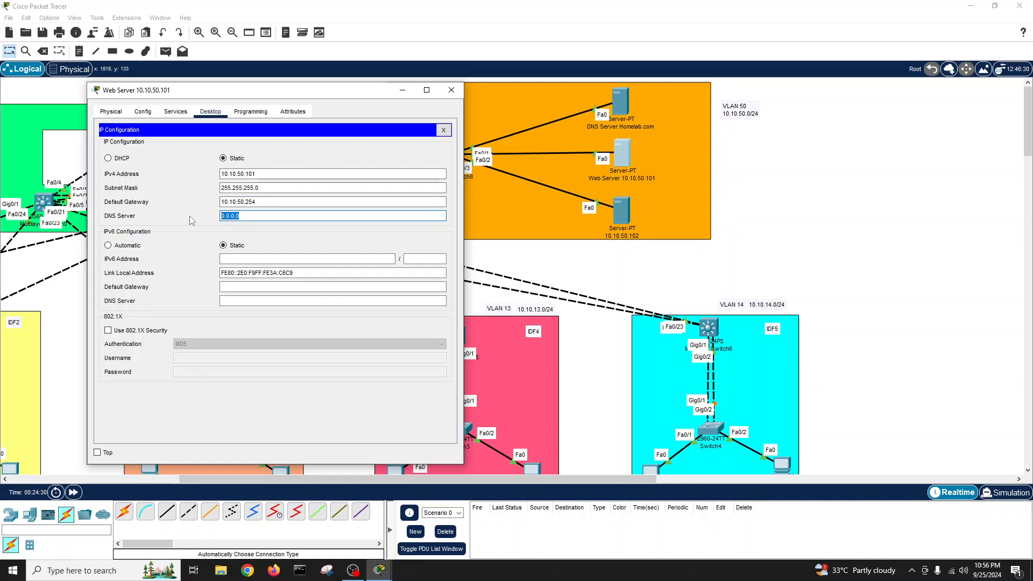
text(10.10.50.10)
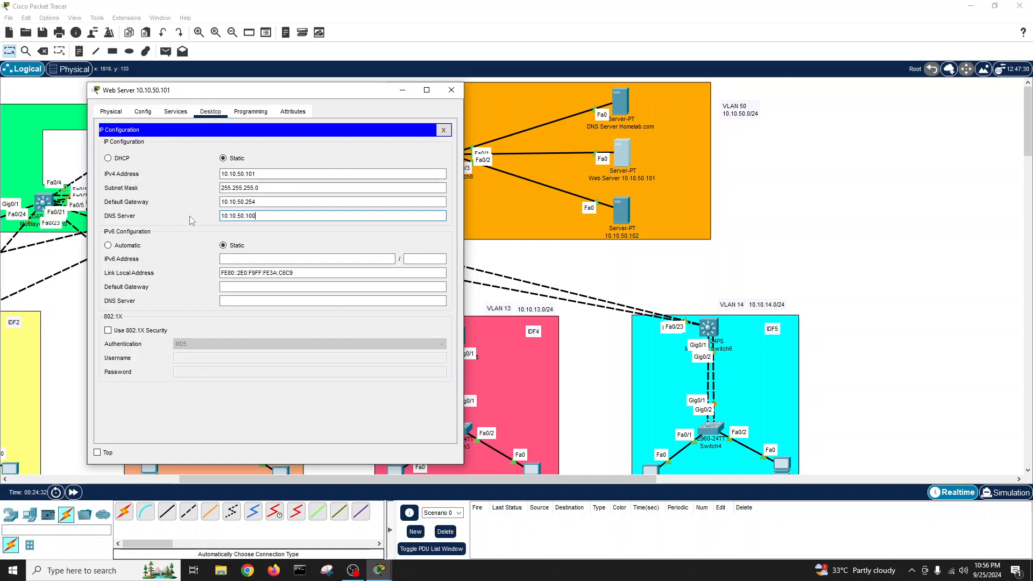
text(0)
- From the web server's command prompt, run ipconfig and successfully ping homelab.com by name
click(443, 130)
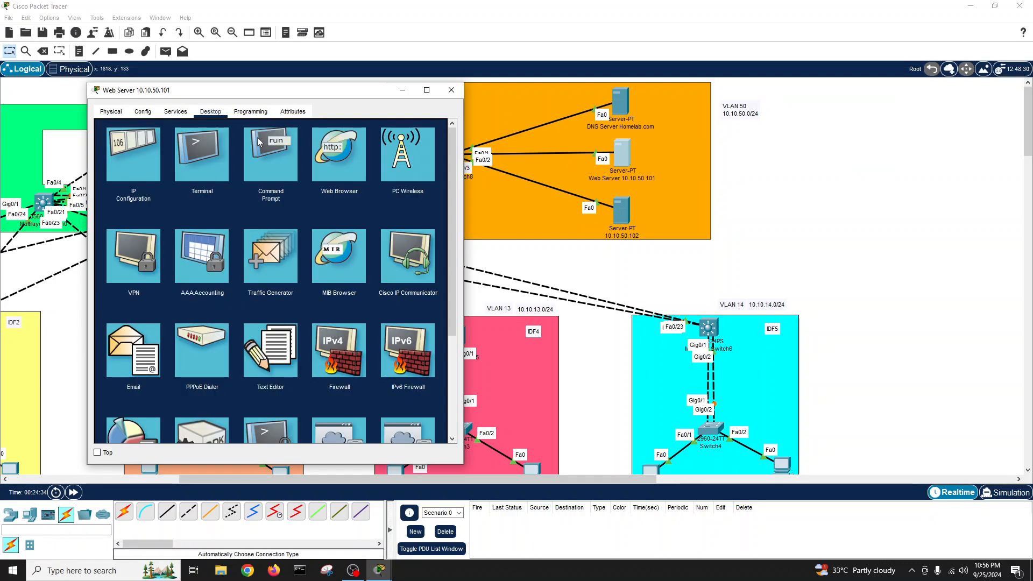
click(263, 157)
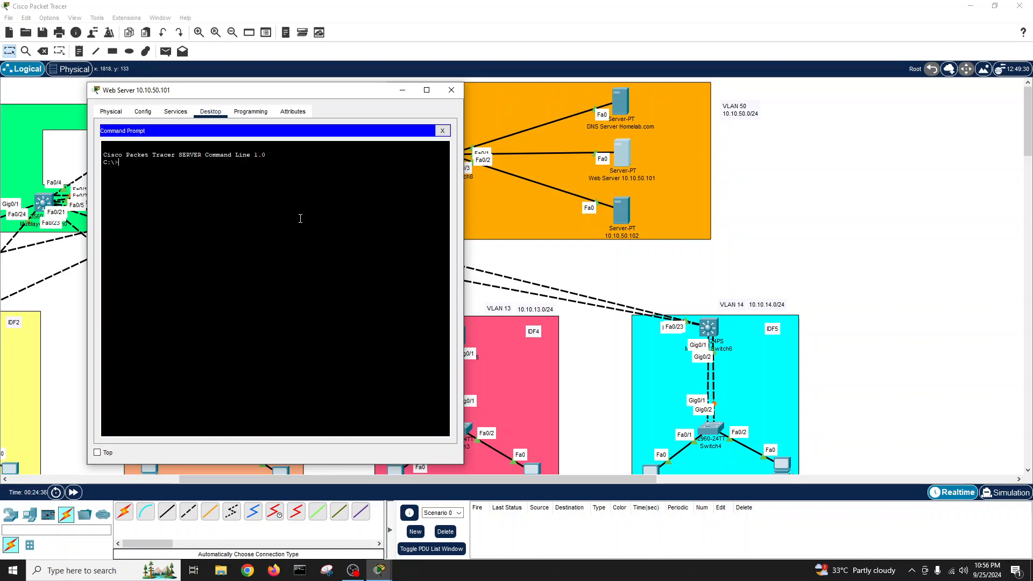
text(ipconfig)
key(Return)
text(ping)
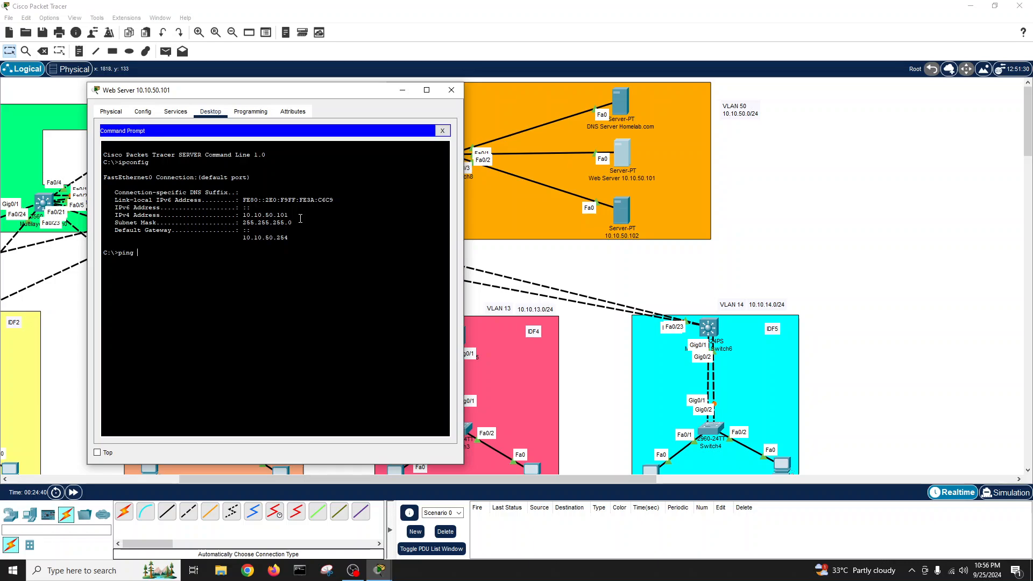
text( homelab.com,)
key(Return)
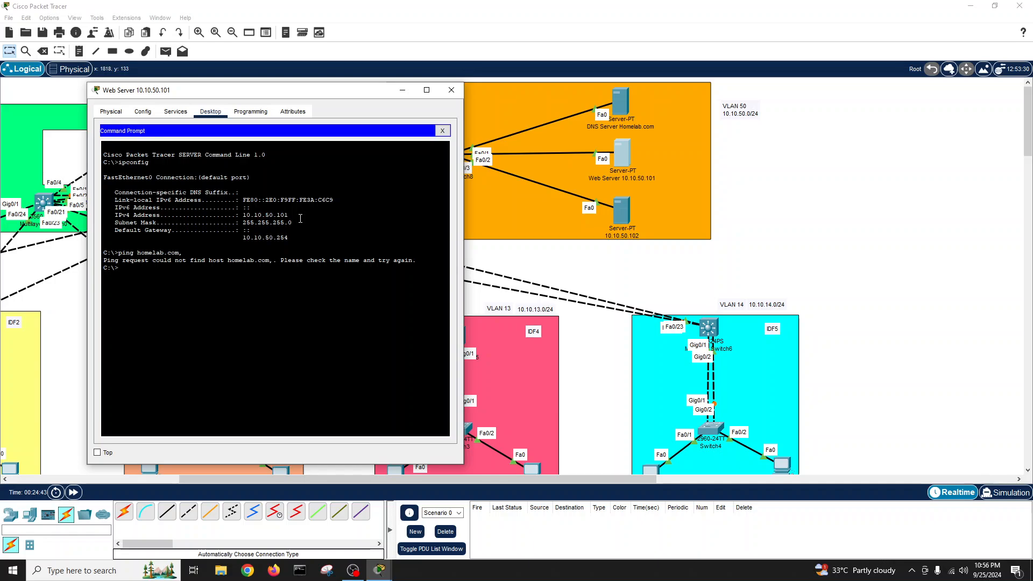
key(Up)
key(Return)
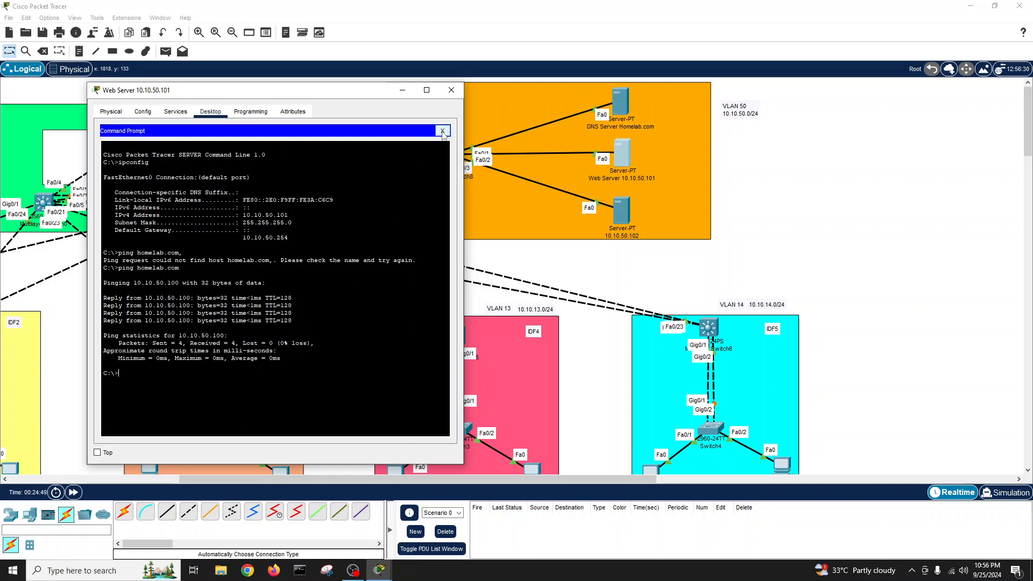
- Bring up the web server's Web Browser with its URL field ready for an address
click(442, 131)
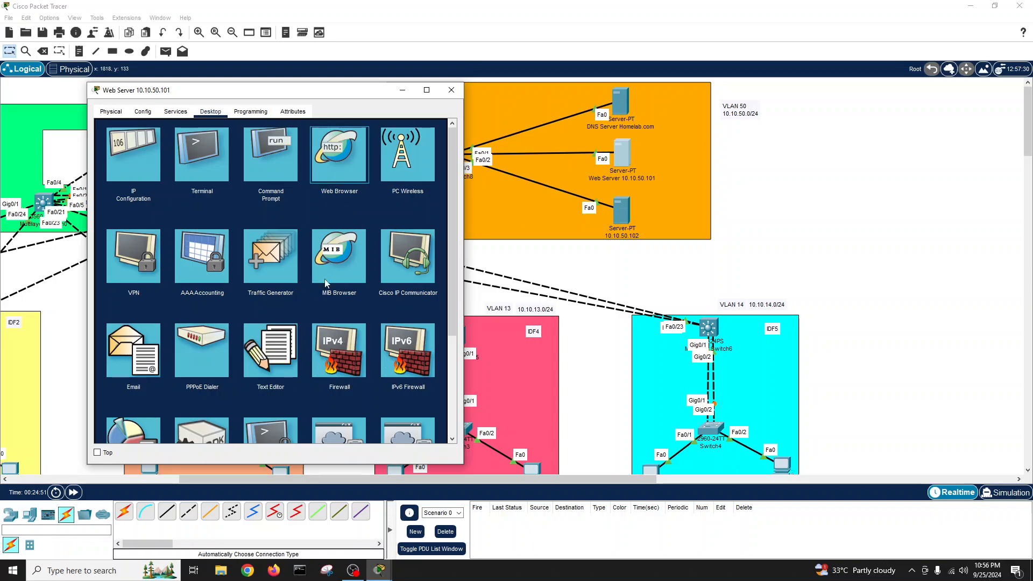
click(334, 153)
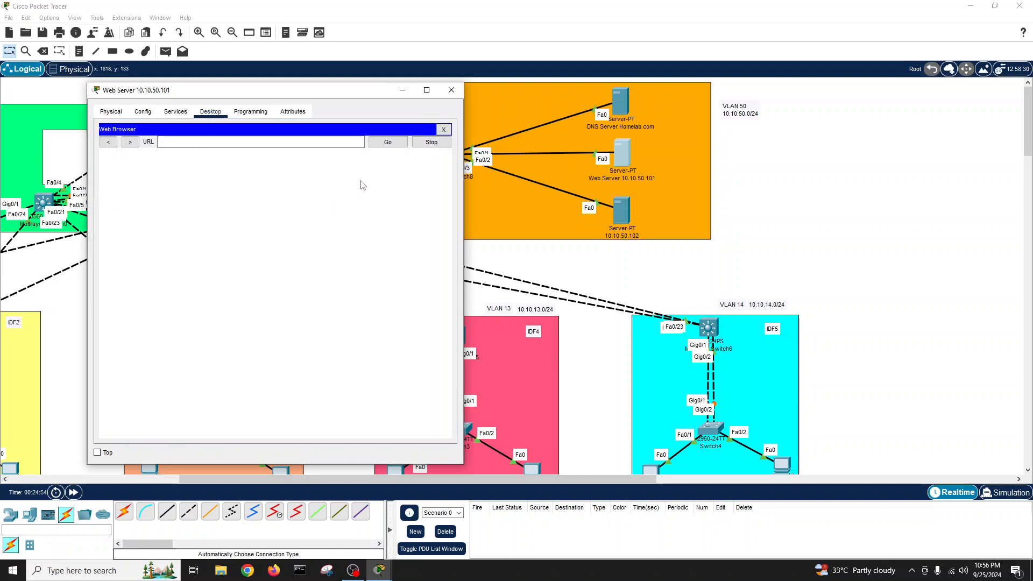
click(223, 139)
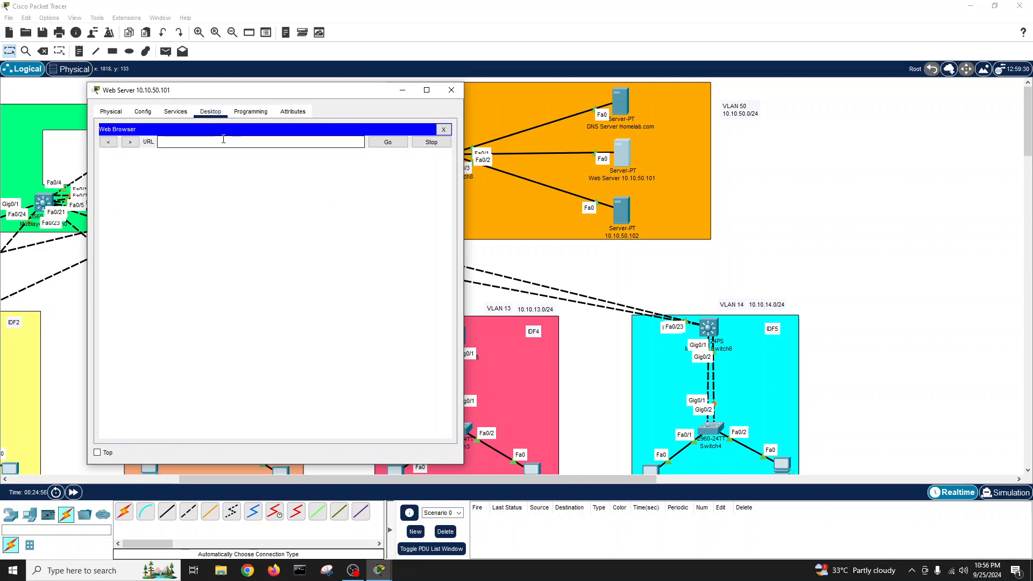
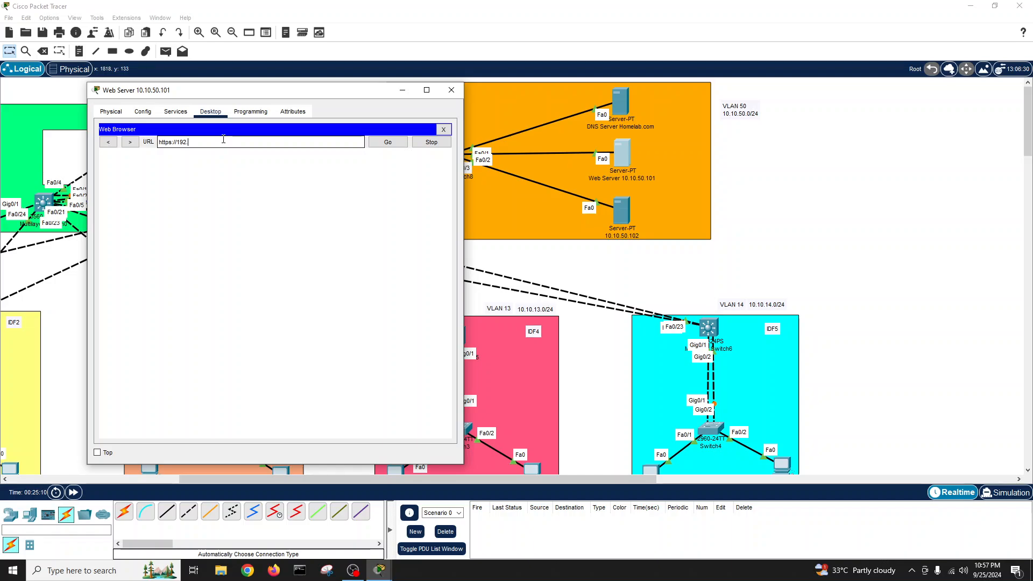
- Review the HTTP files on the 10.10.50.101 web server, then close its window
click(444, 129)
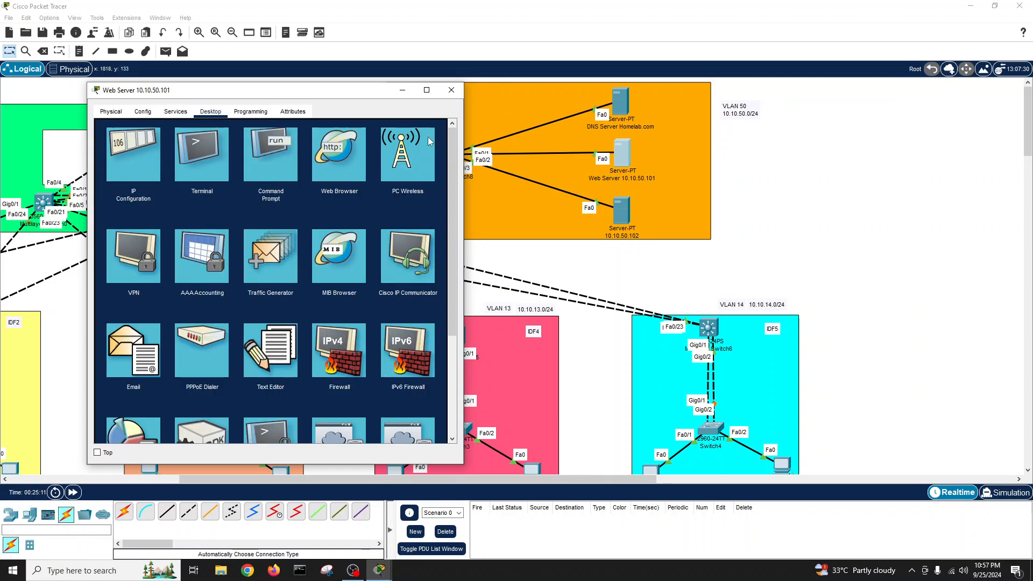
click(175, 111)
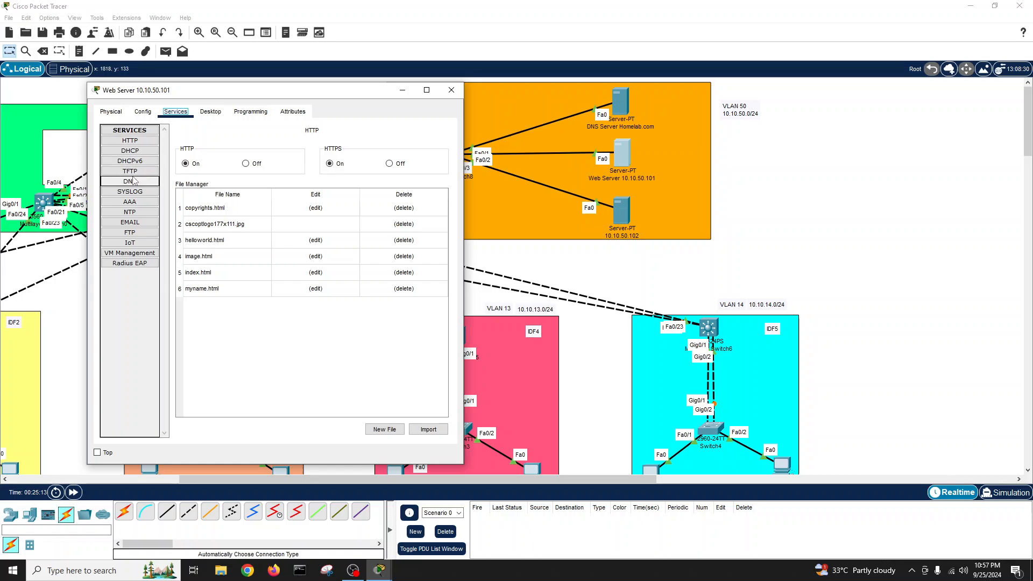
click(131, 141)
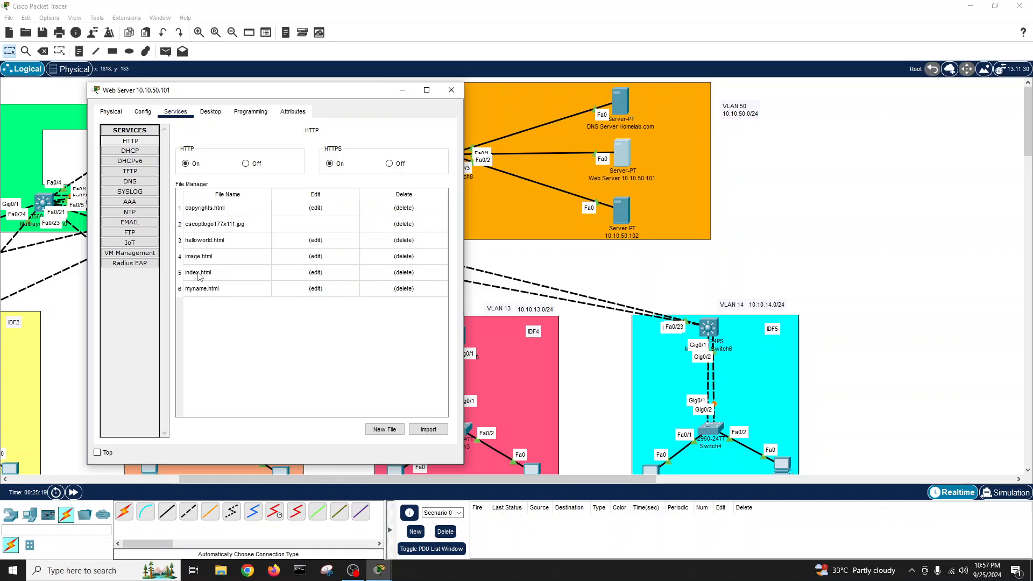
click(453, 90)
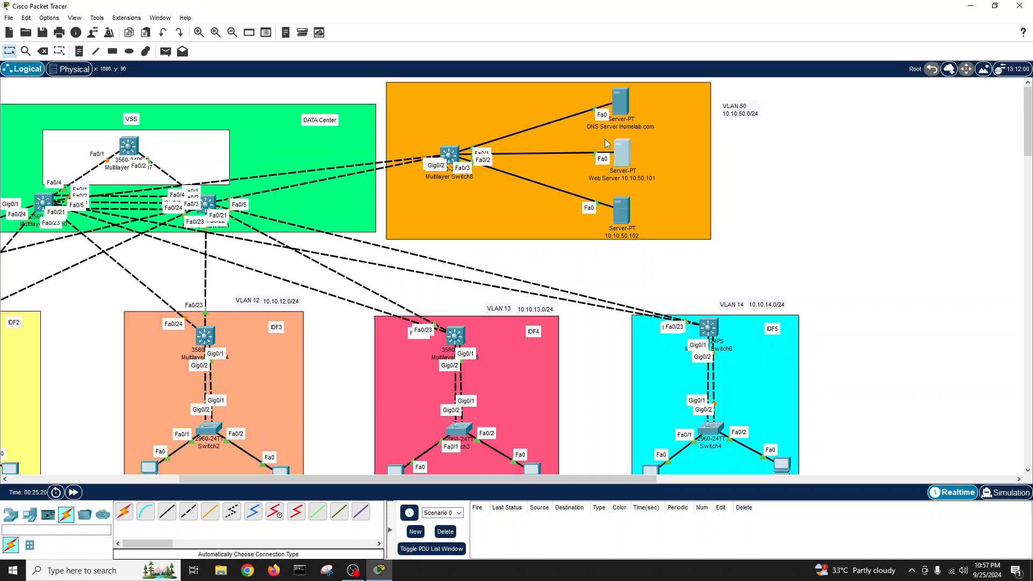
click(620, 106)
drag(474, 123, 188, 86)
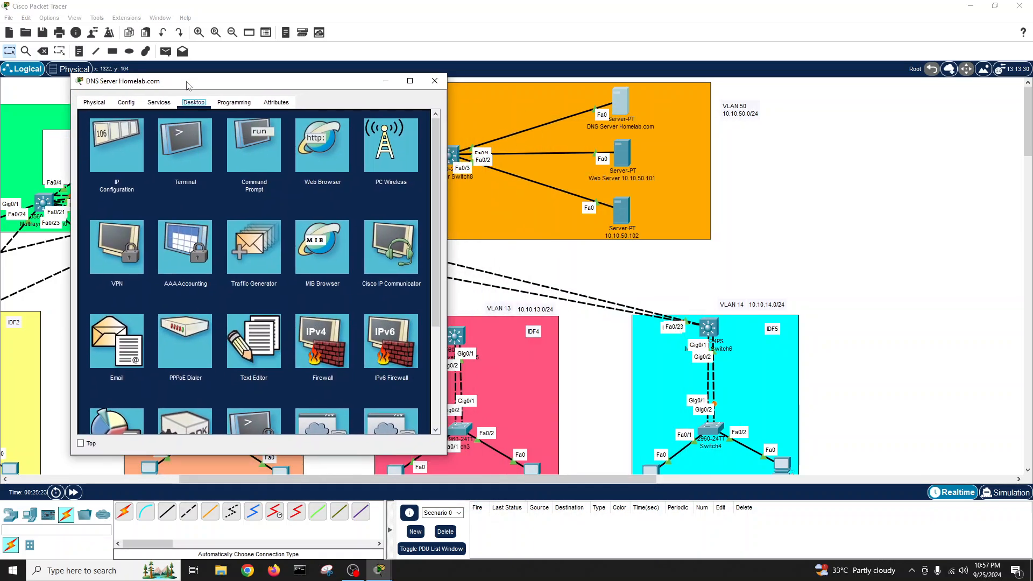
click(327, 144)
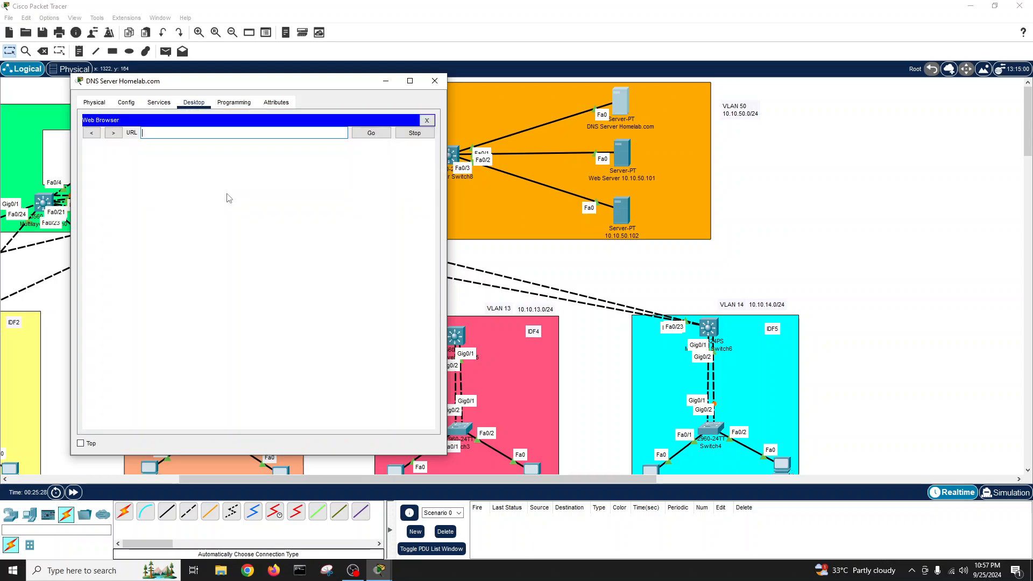
click(180, 132)
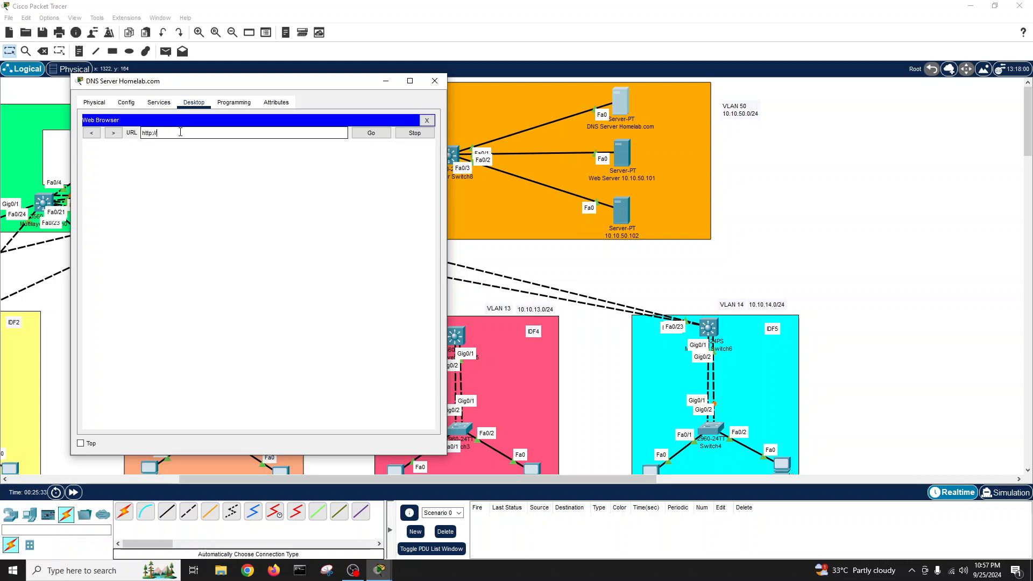
text(10.10.50.101)
click(370, 135)
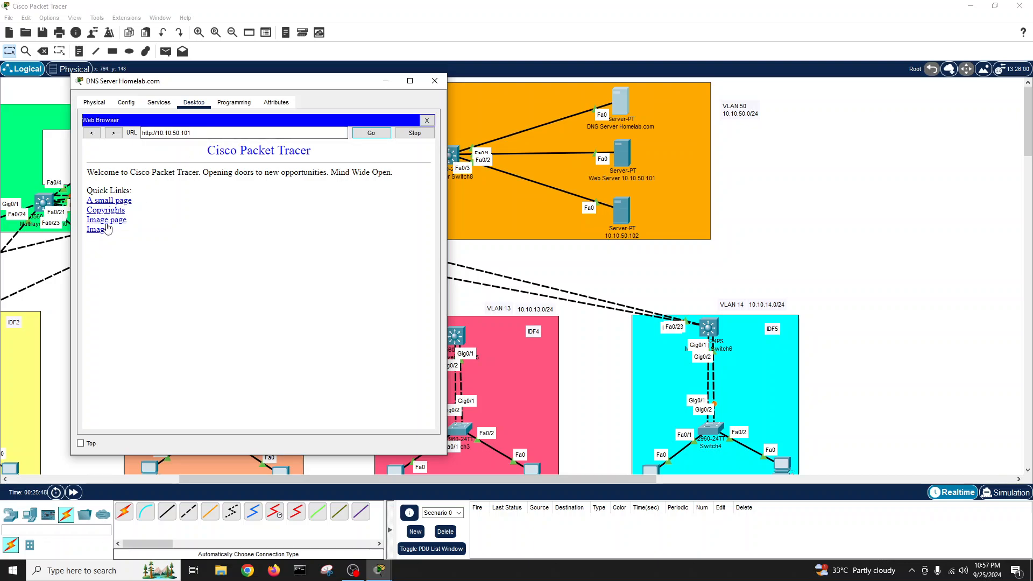
- Visit the Hello world, Copyrights, Image and Cisco logo links, returning home after each
click(107, 202)
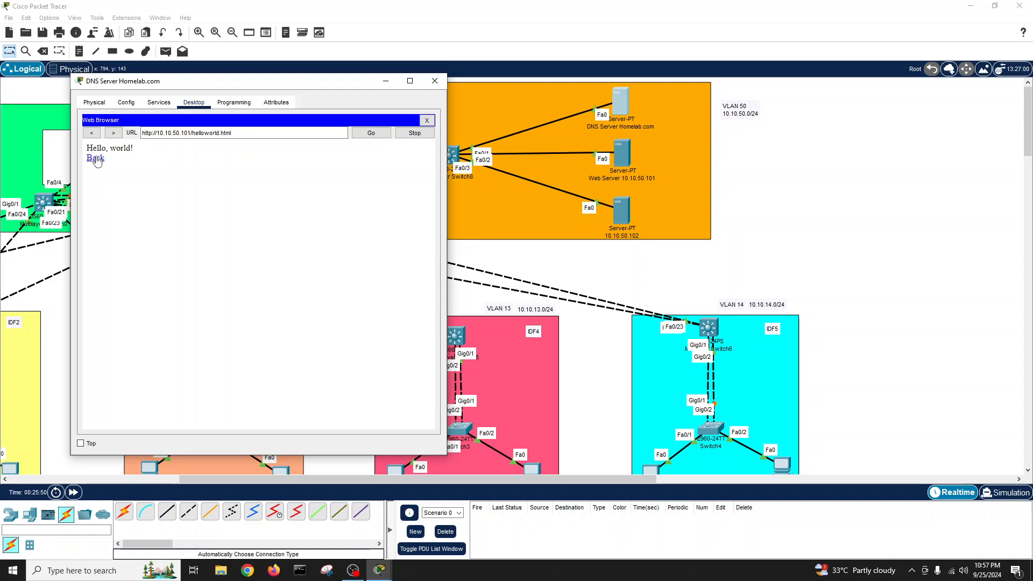
click(97, 158)
click(103, 210)
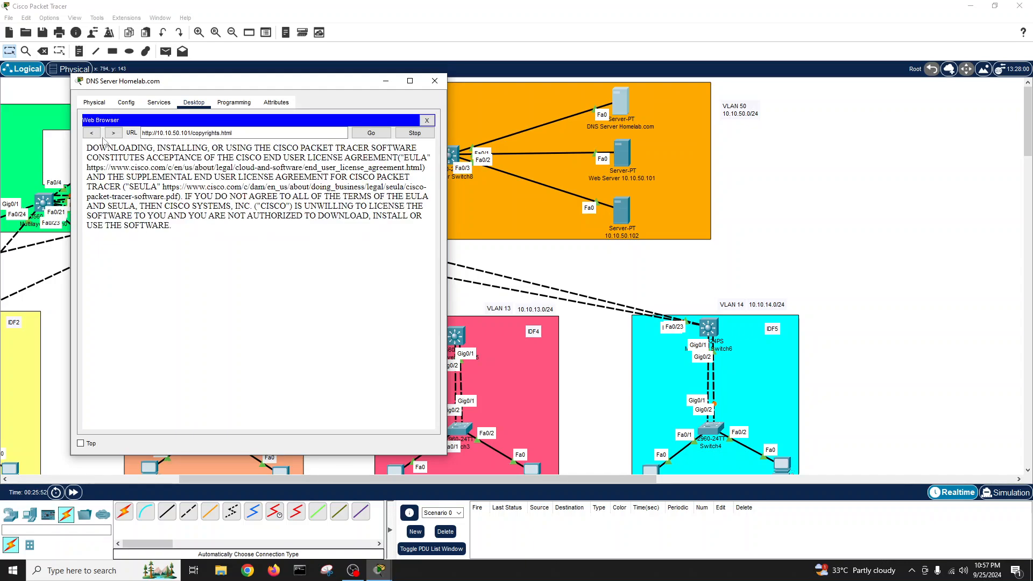
click(92, 133)
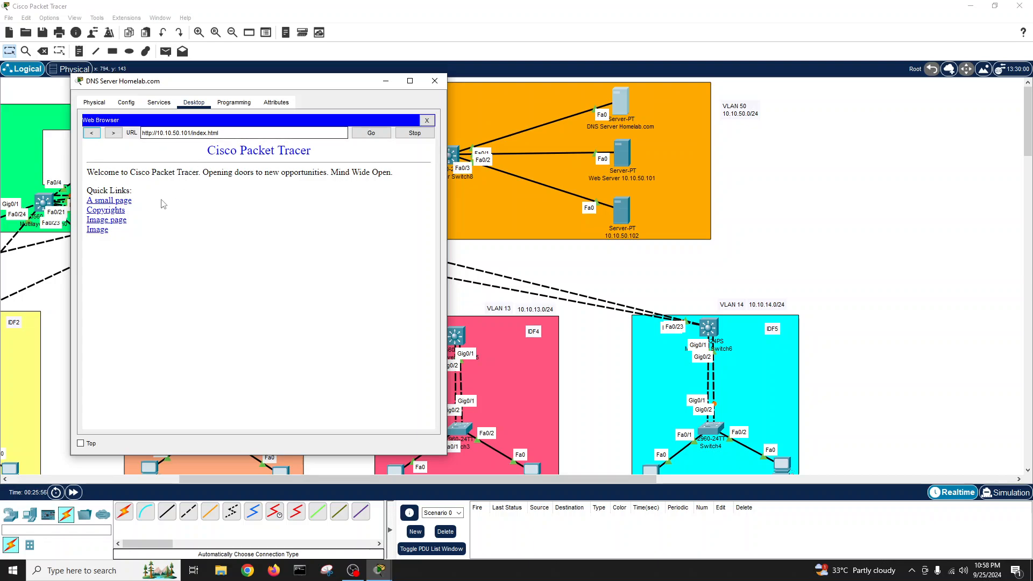
click(104, 211)
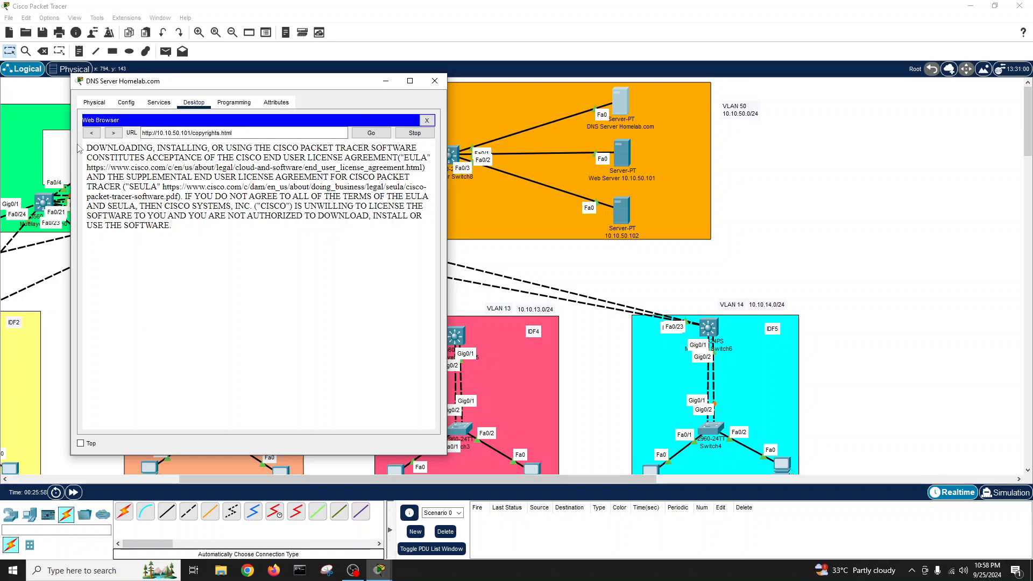
click(91, 133)
click(106, 221)
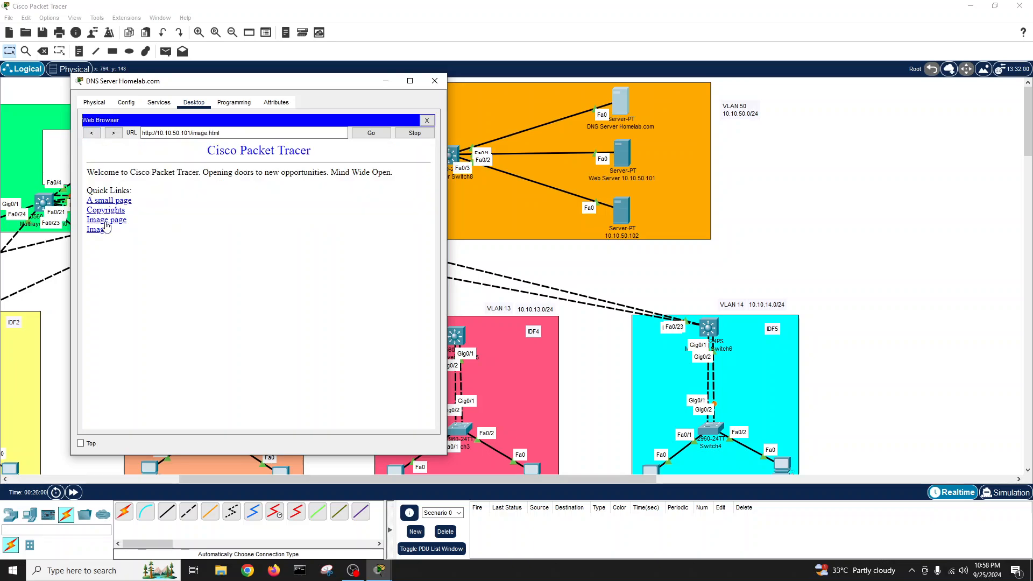
click(97, 136)
click(99, 234)
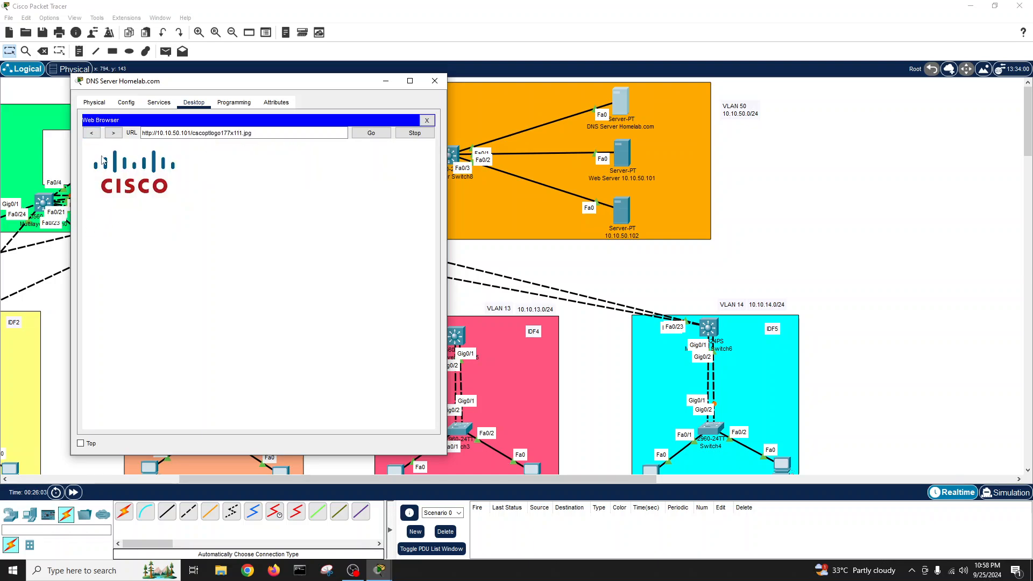
click(92, 133)
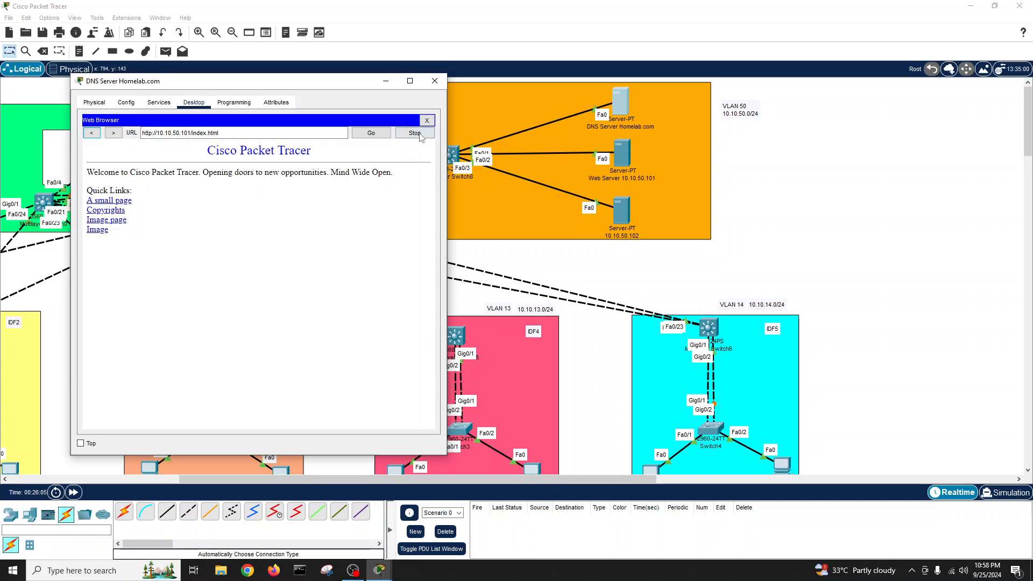
- Close the DNS server and view the 10.10.50.101 web server's HTTP files
click(427, 120)
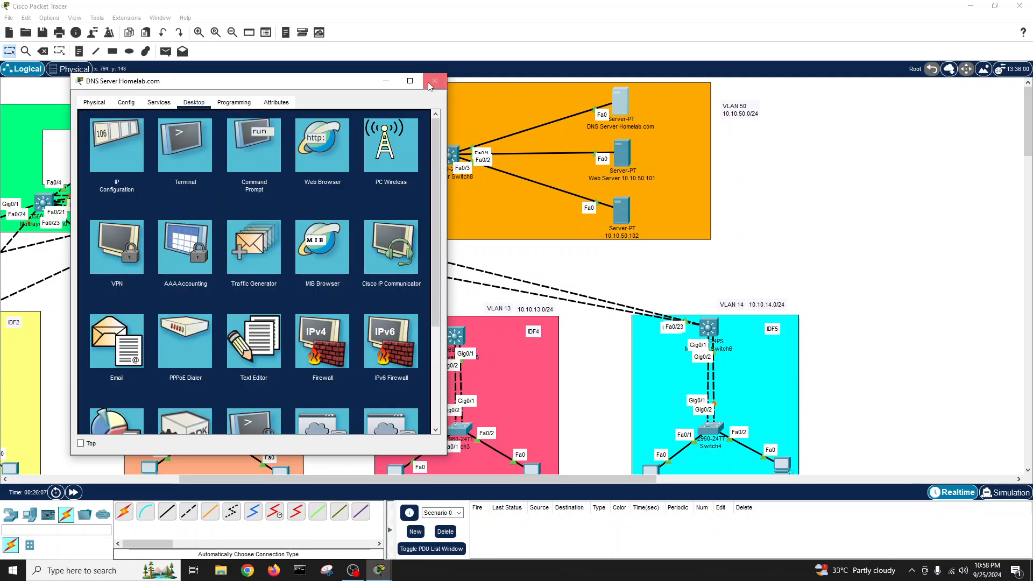
click(435, 81)
click(621, 157)
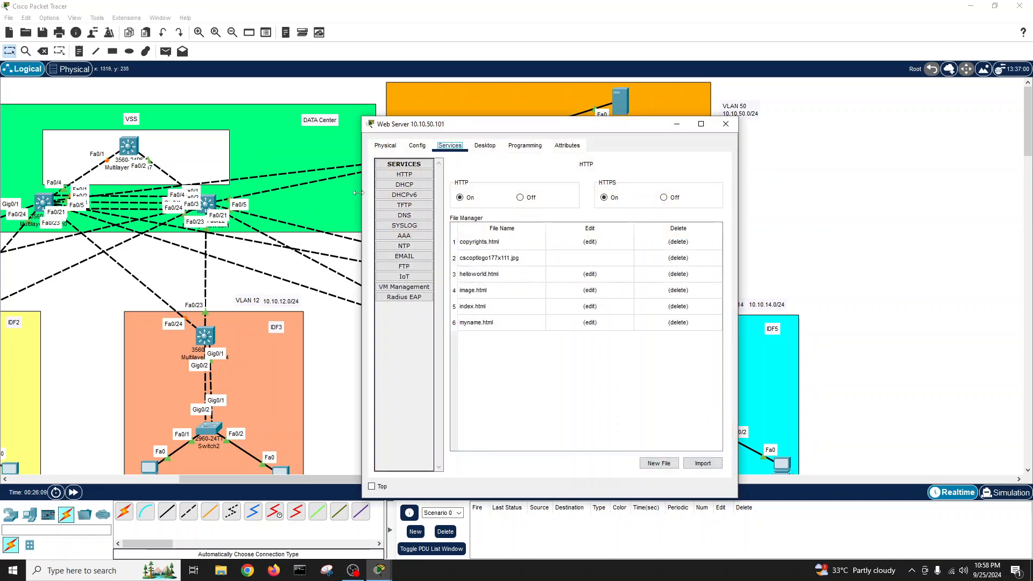
click(408, 178)
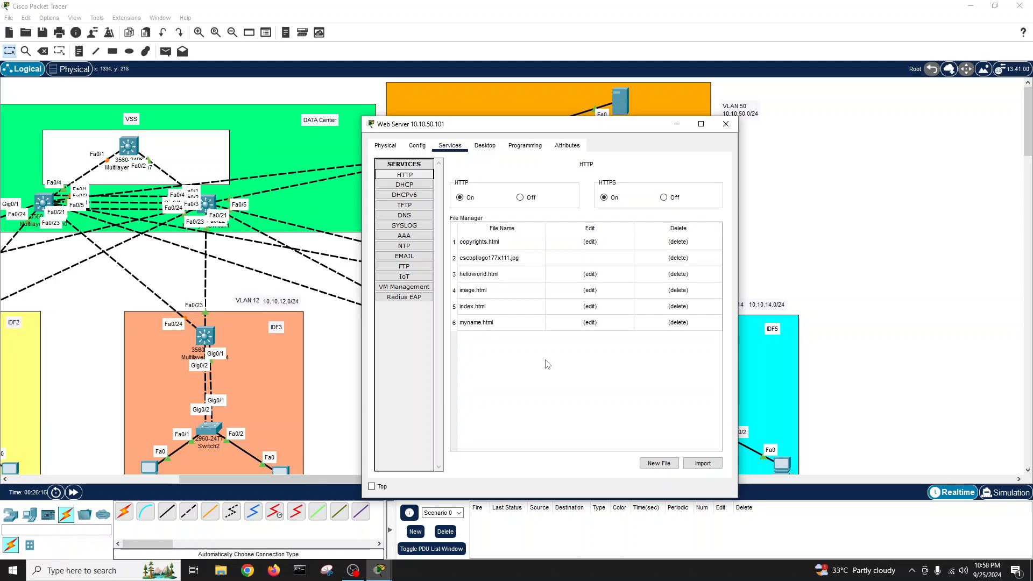
- Switch from the 10.10.50.101 web server to the 10.10.50.102 server's settings window
click(725, 124)
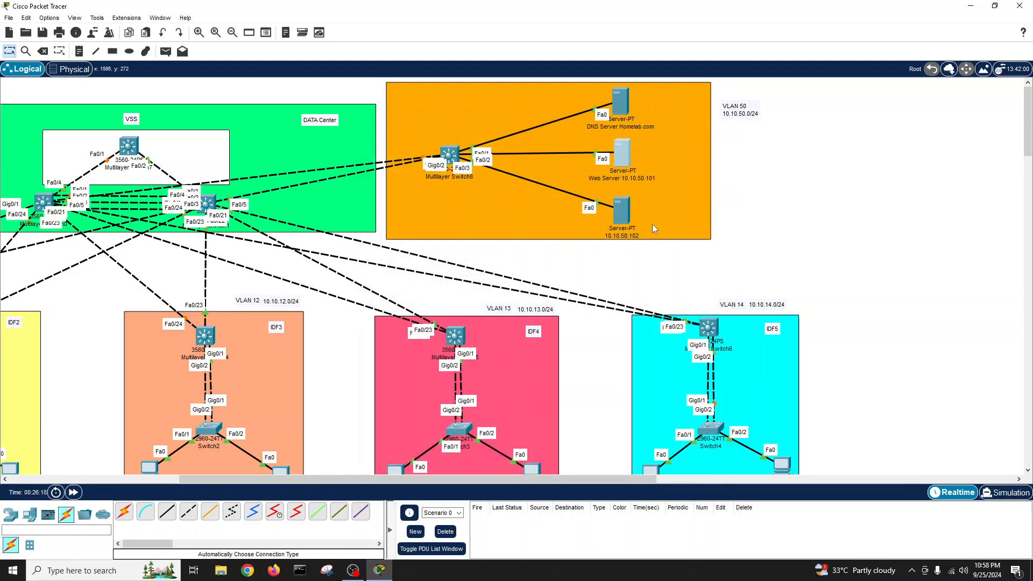
click(621, 220)
drag(576, 123, 287, 110)
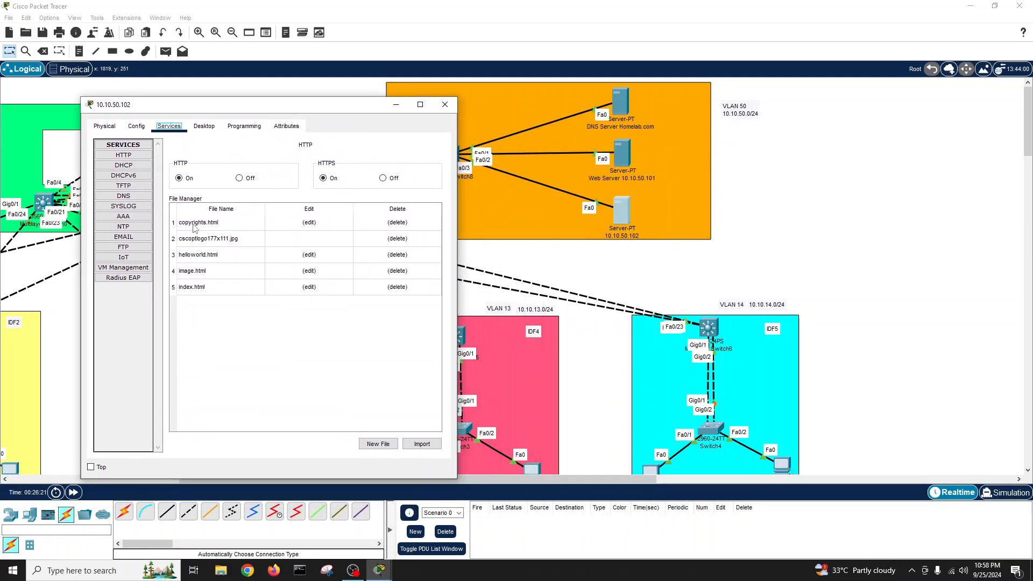
- Enter the 10.10.50.102 server's IPv4 address and subnet mask 255.255.255.0
click(199, 126)
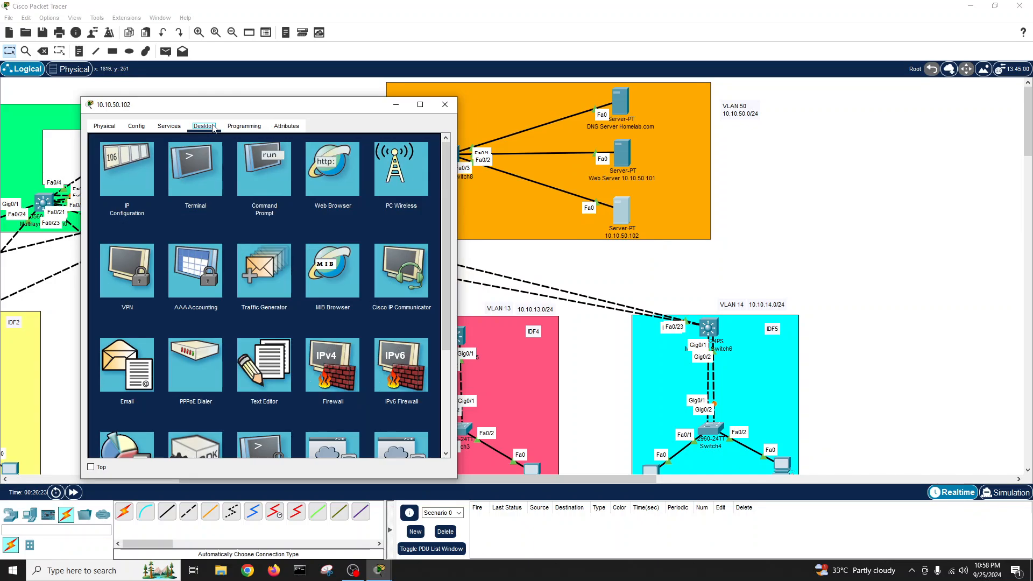
click(134, 161)
click(240, 189)
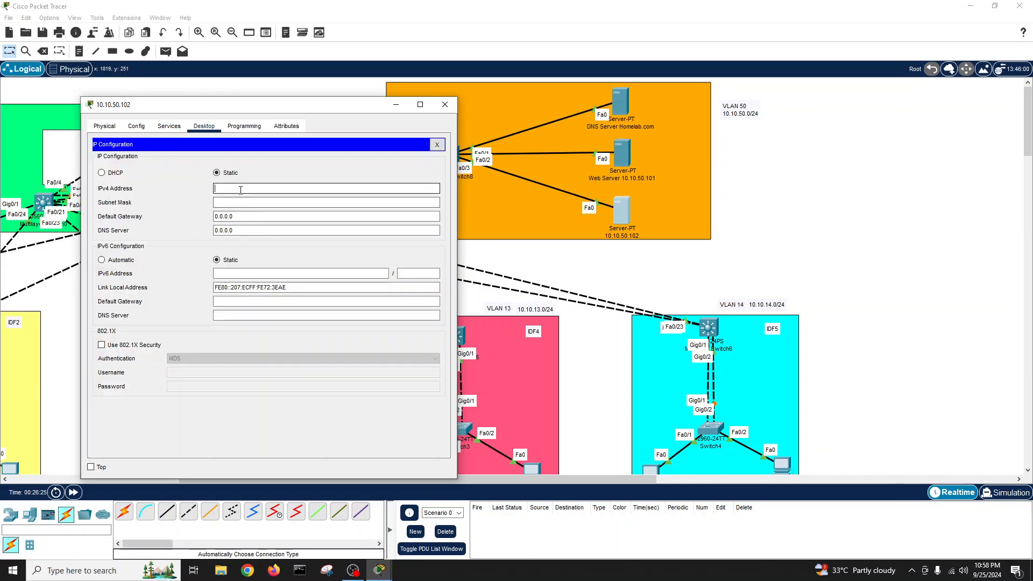
text(10.10.50.102)
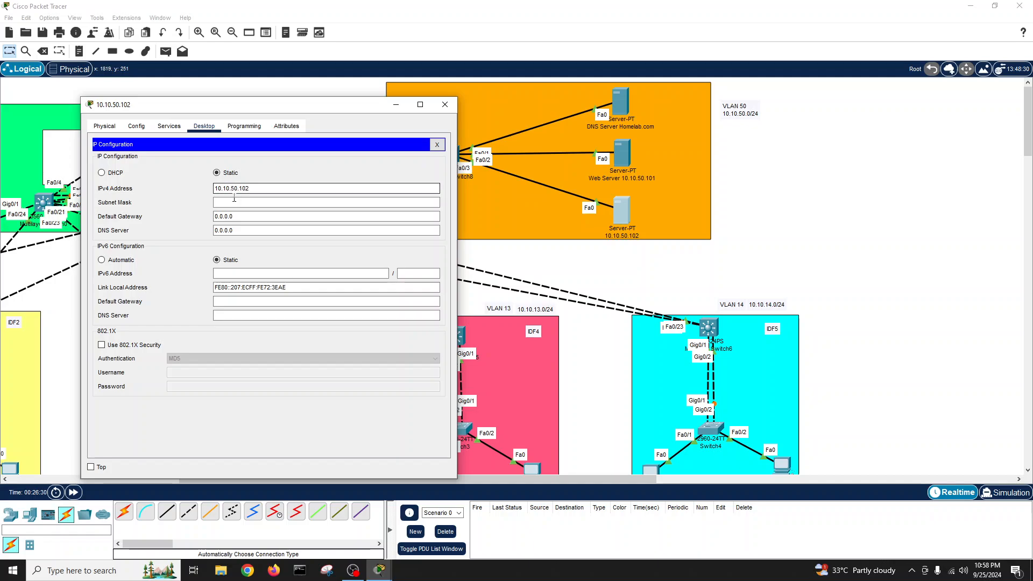
click(234, 200)
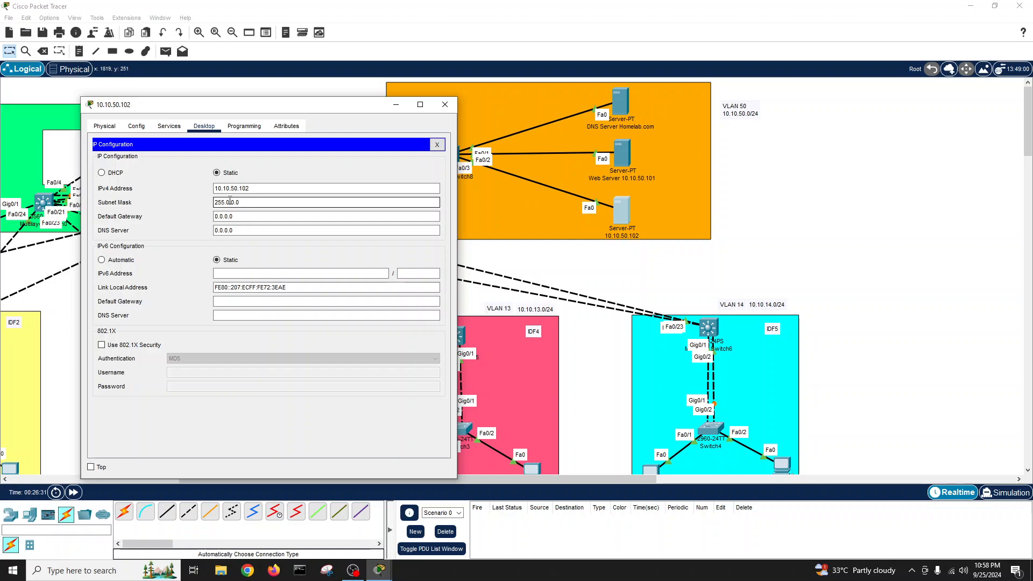
double_click(232, 203)
drag(233, 203, 190, 206)
text(2)
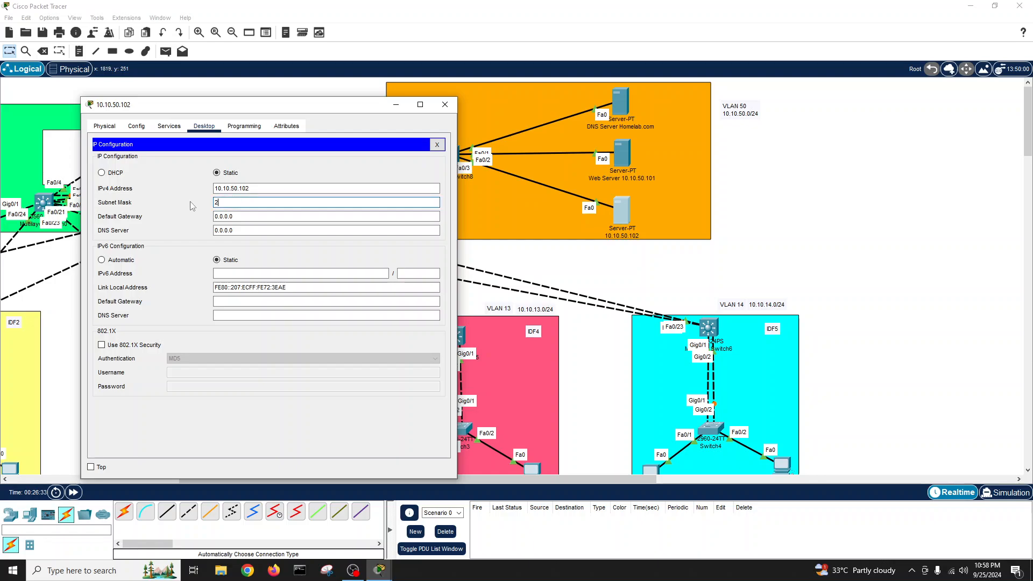
text(55.255.255.0)
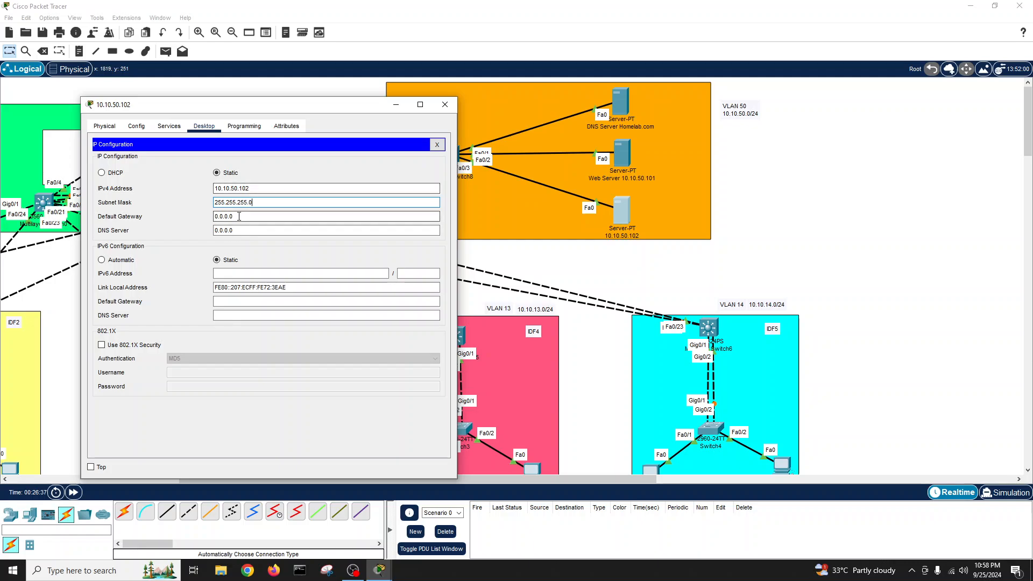
- Set the server's default gateway to 10.10.50.254 and DNS server to 10.10.50.100
key(Tab)
text(10.10.50.1)
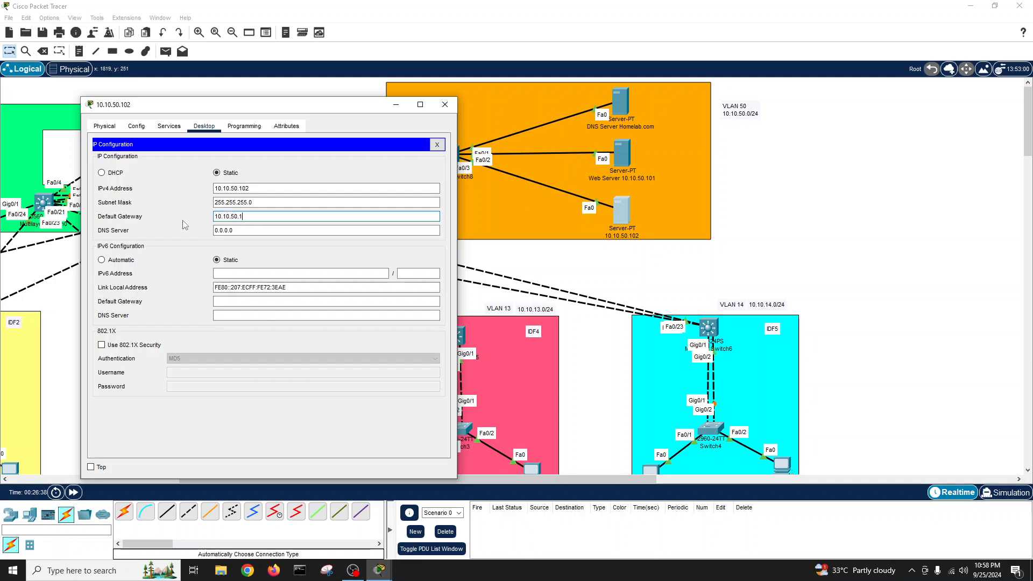
key(BackSpace)
text(254)
key(Tab)
text(10.10.50.1)
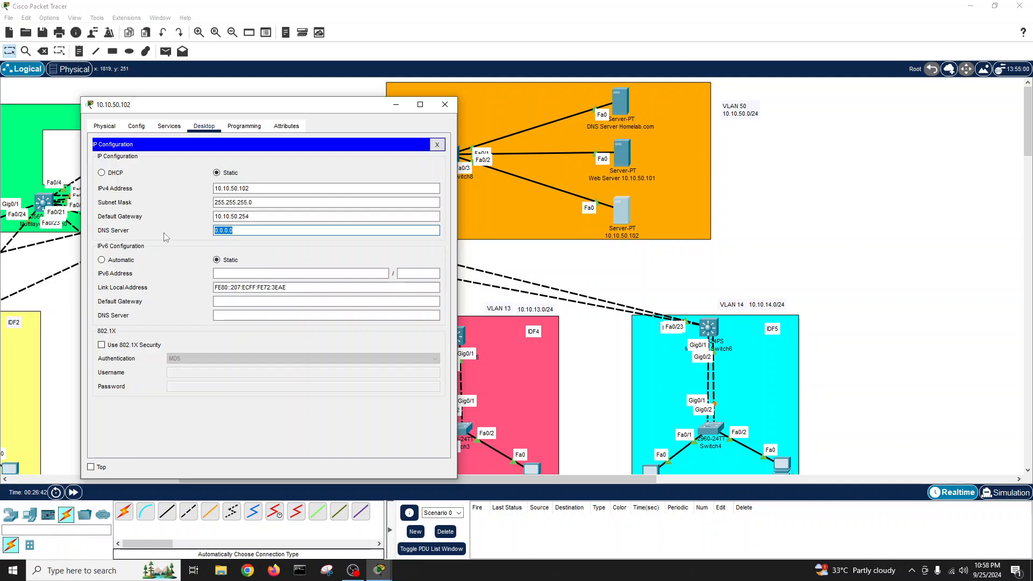
text(00)
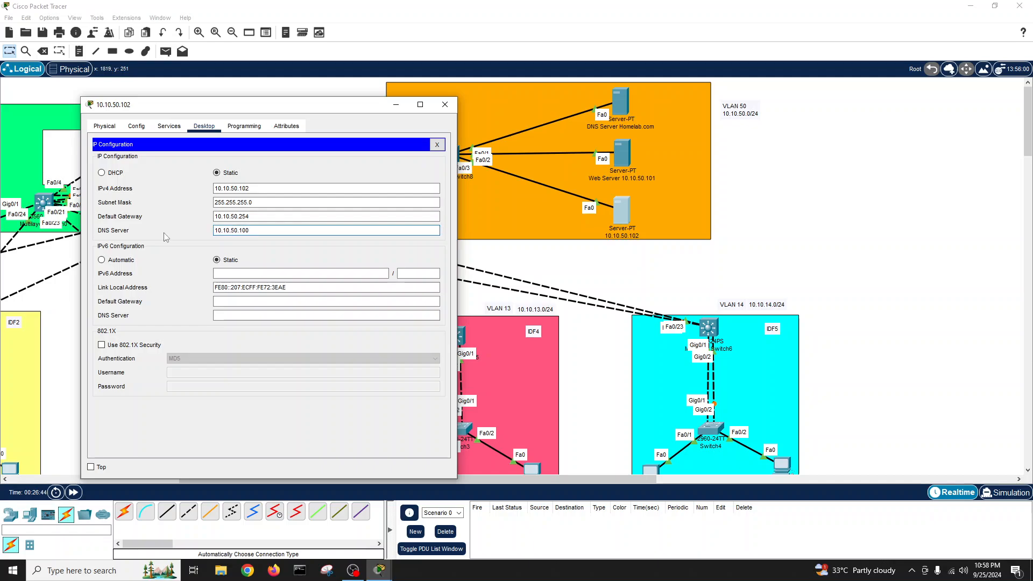
click(433, 148)
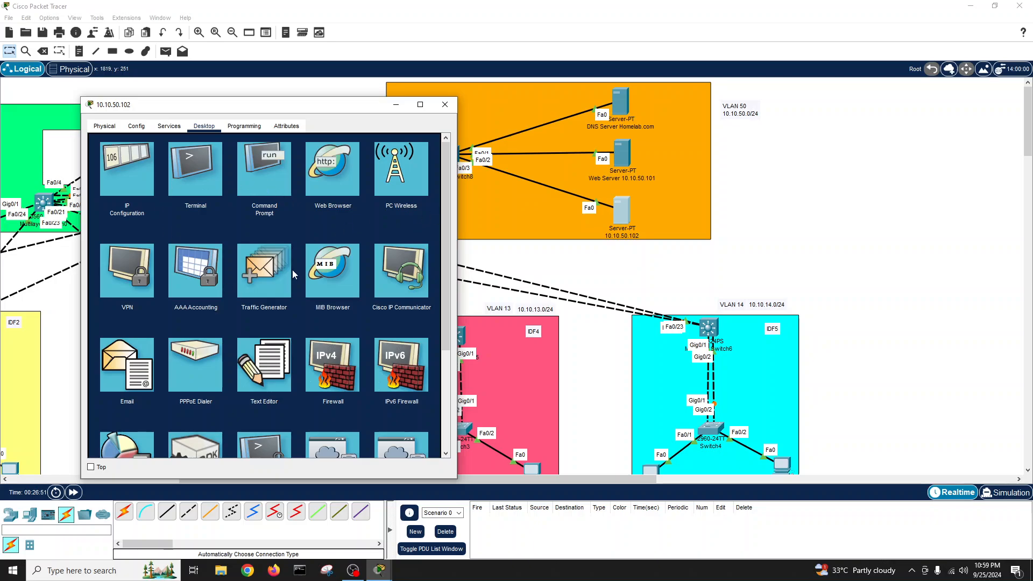
- In the Email app, enter the account holder's name and homelab.com email address
scroll(293, 274, down, 1)
click(120, 346)
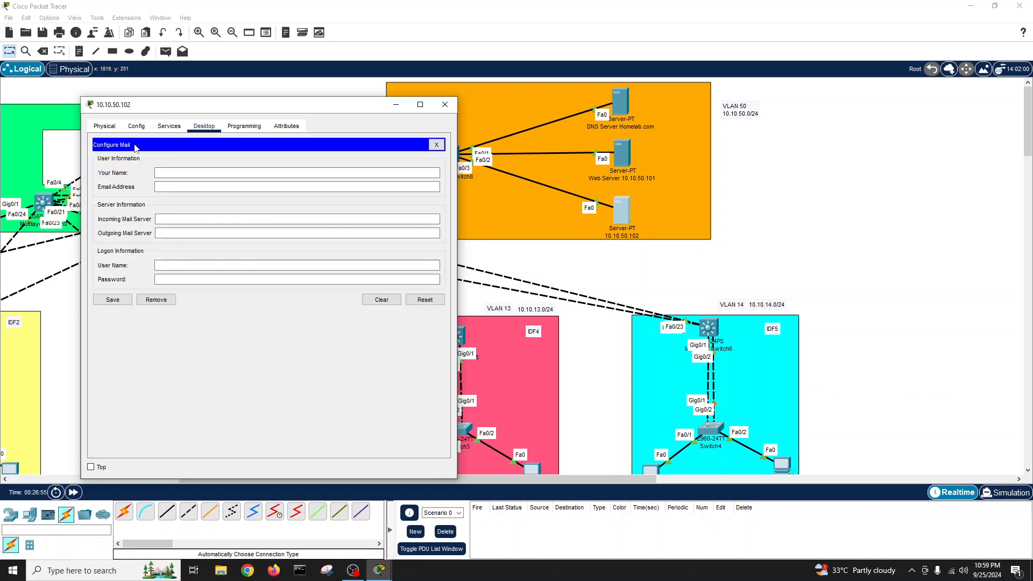
click(166, 186)
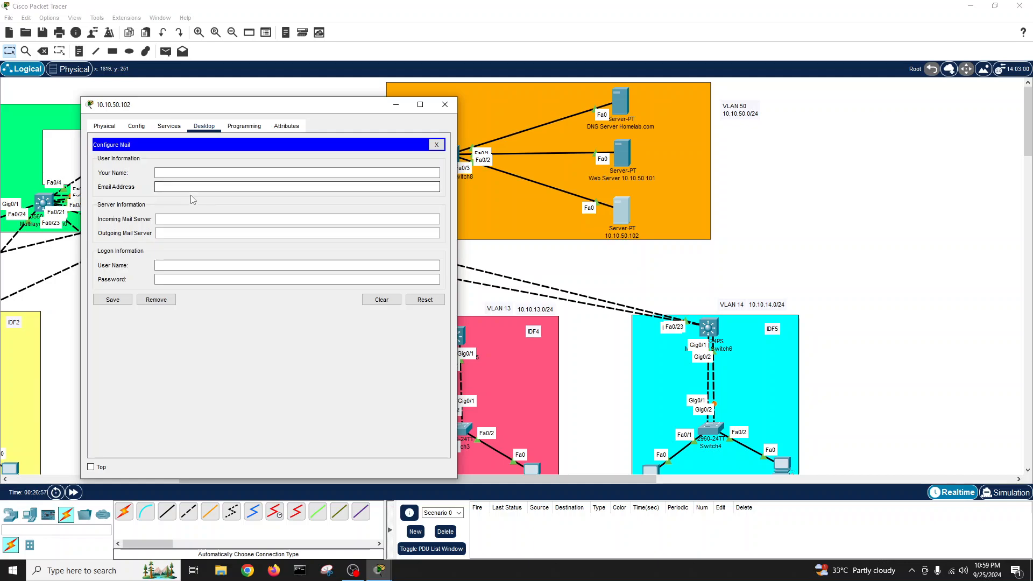
click(170, 220)
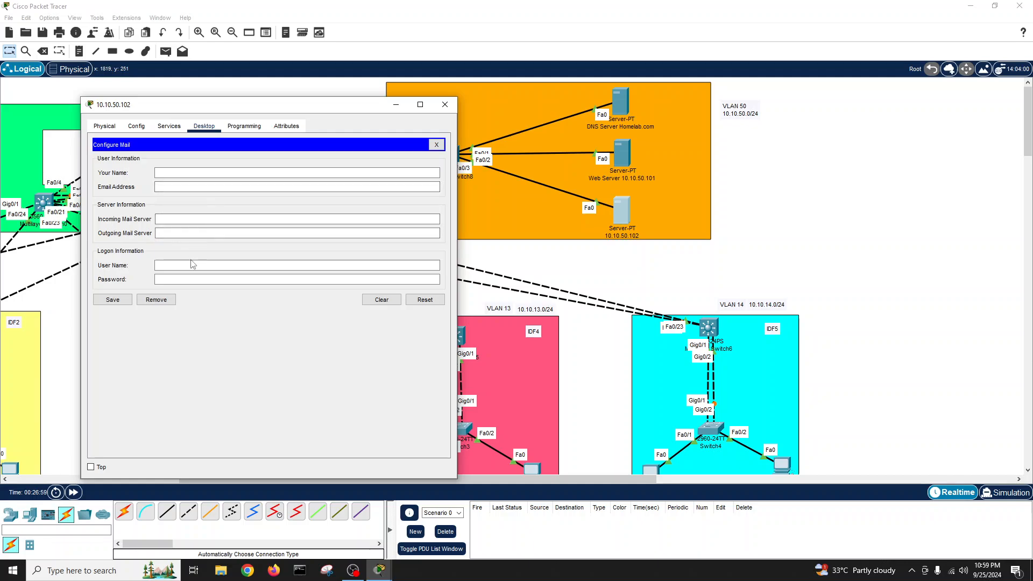
click(175, 174)
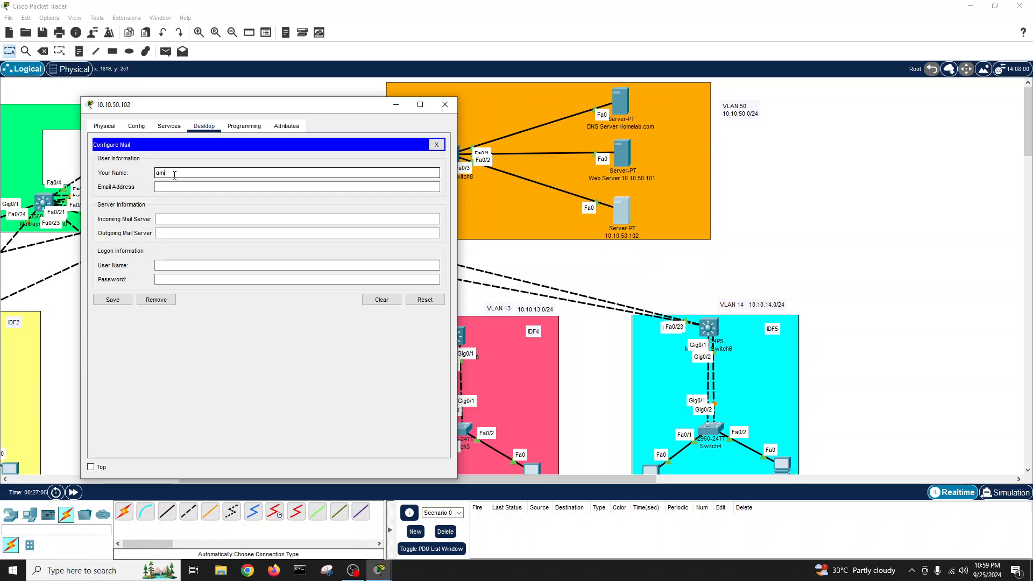
key(BackSpace)
key(BackSpace)
click(176, 188)
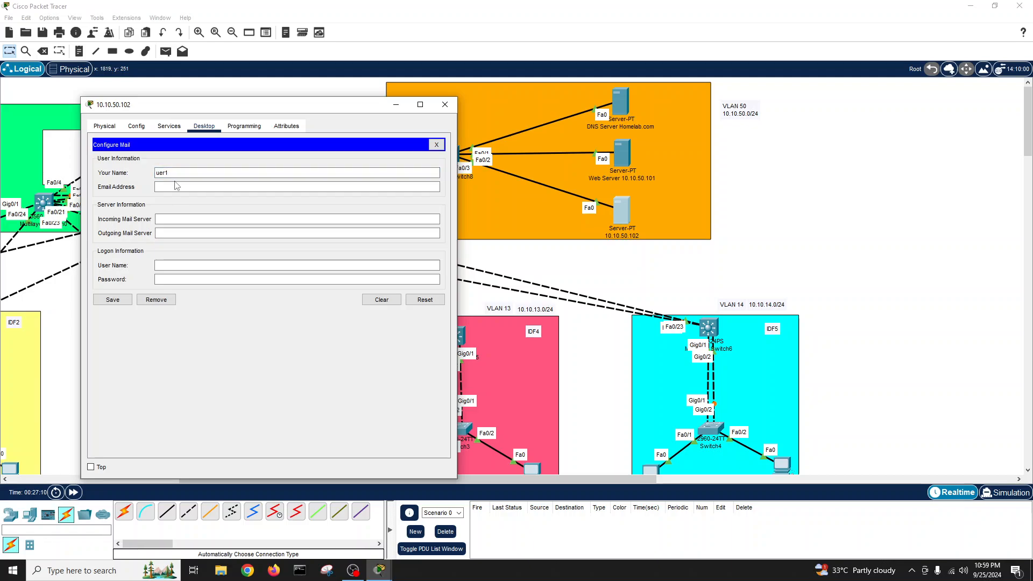
text(uer)
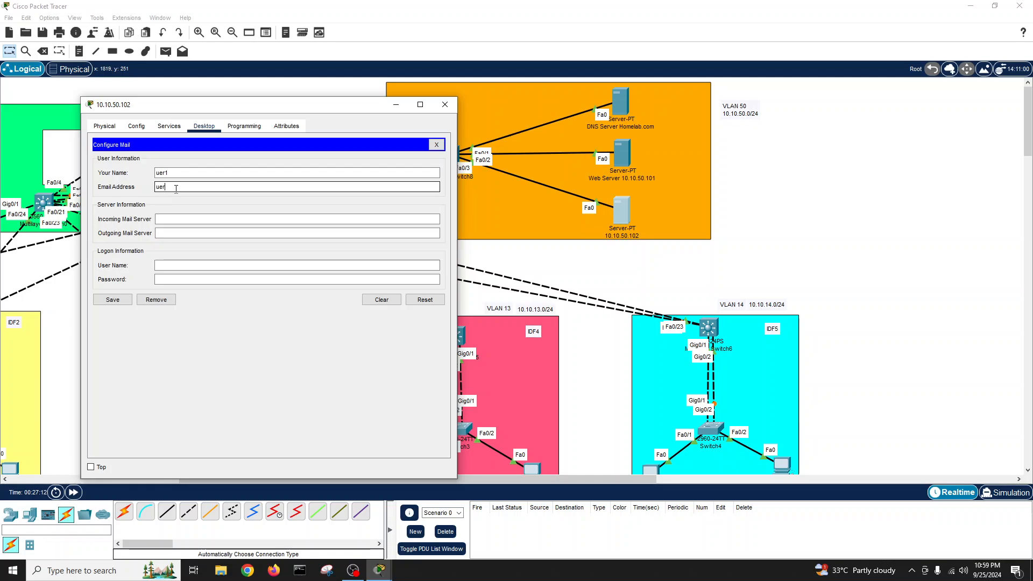
text(ser1@)
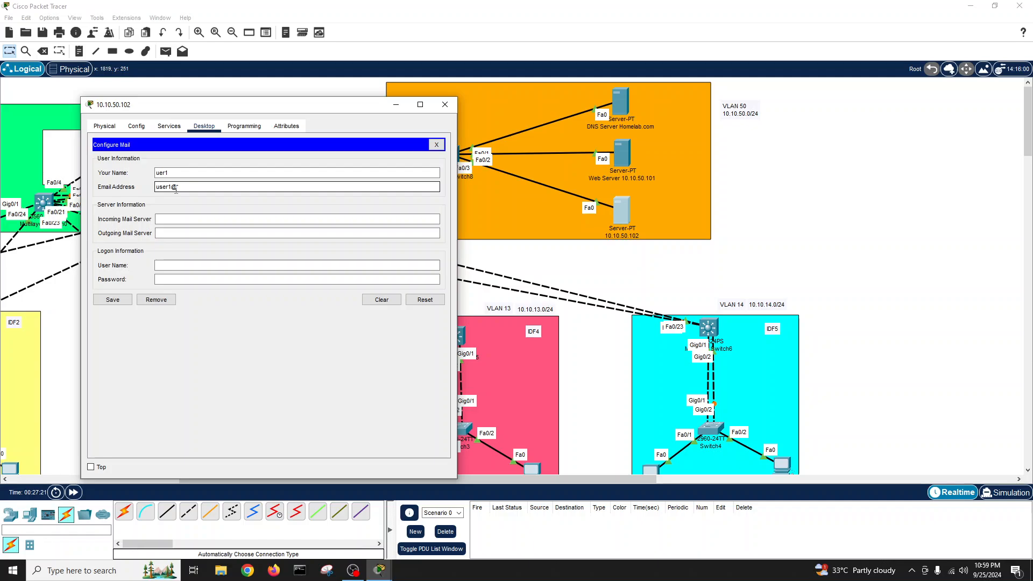
text(omelab.com)
- Use 10.10.50.102 for incoming and outgoing mail, add user name and password, and save
click(179, 219)
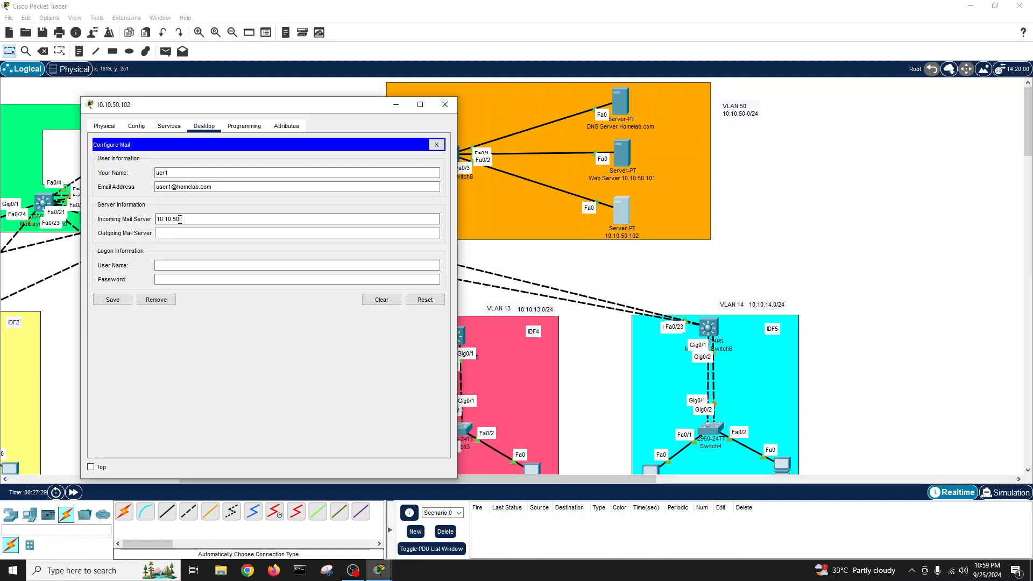
click(177, 232)
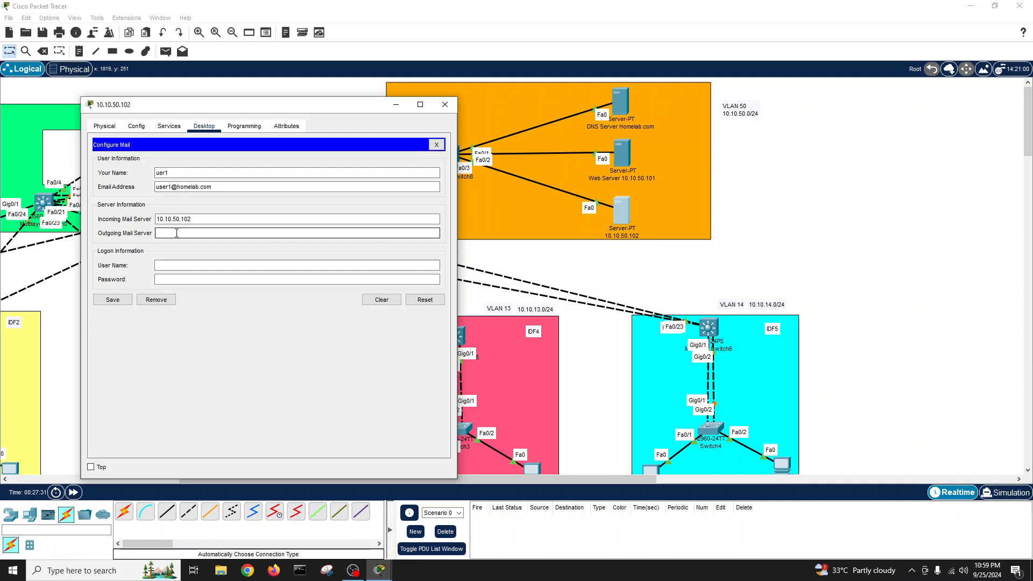
text(10.10.50.102)
click(171, 264)
text(user1)
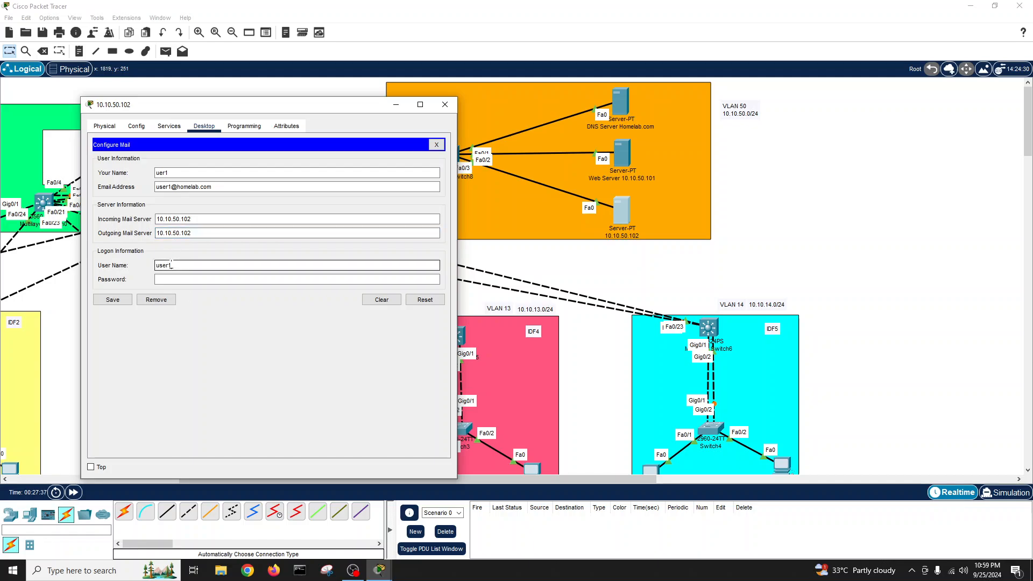
click(178, 279)
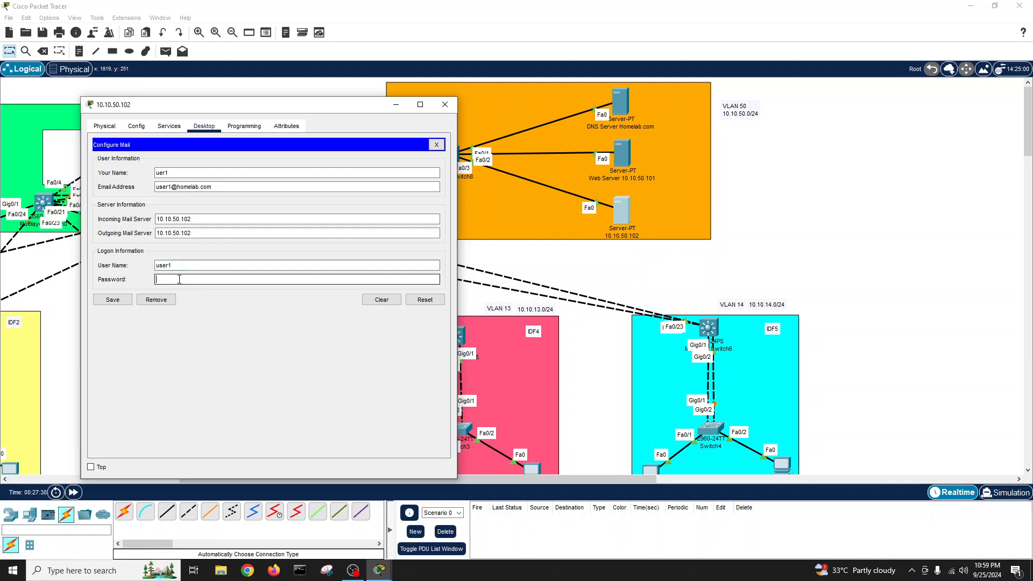
text(us)
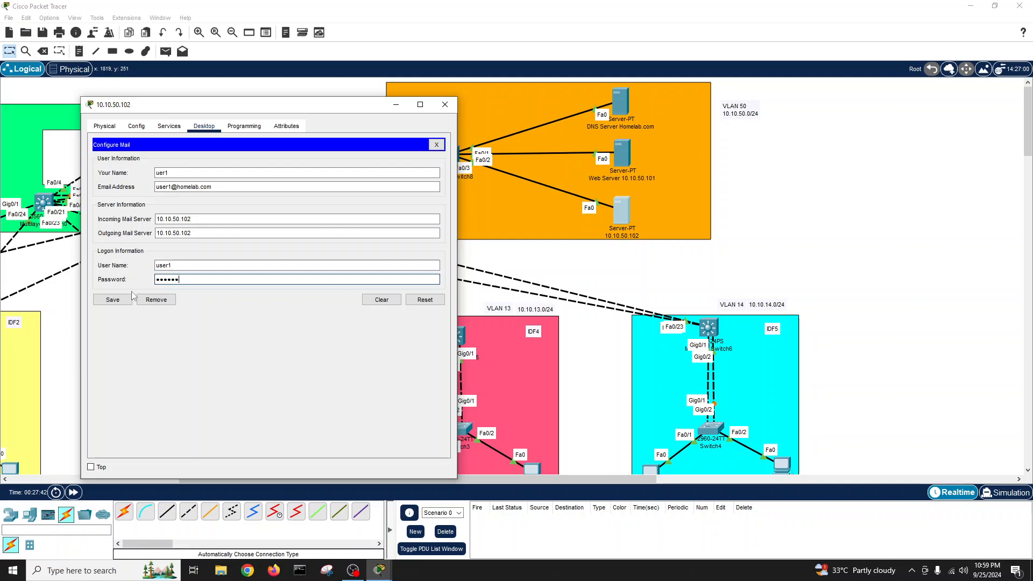
click(112, 299)
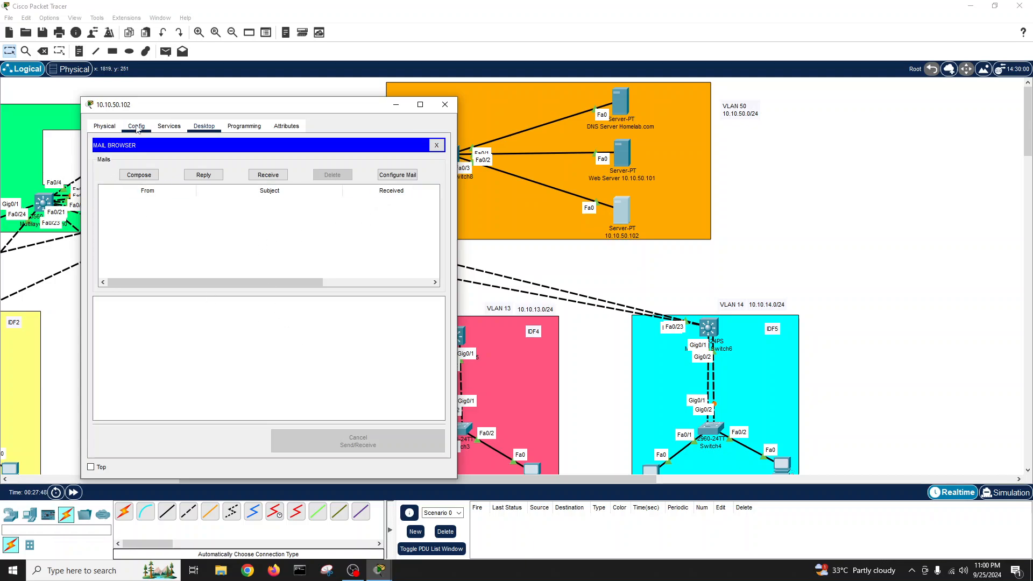
- Send a test mail with subject hi to the second user, then fetch incoming mail
click(139, 175)
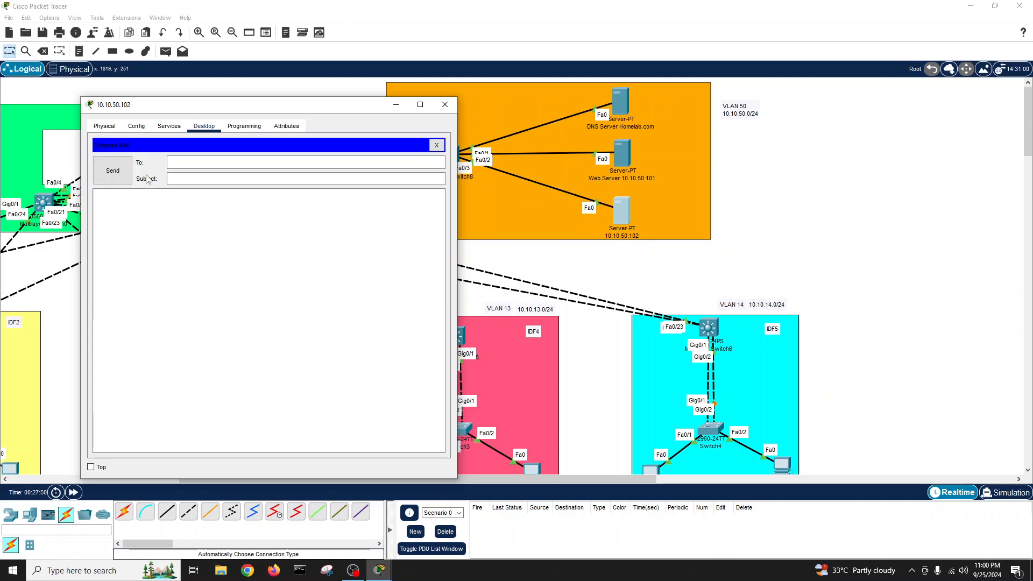
click(172, 162)
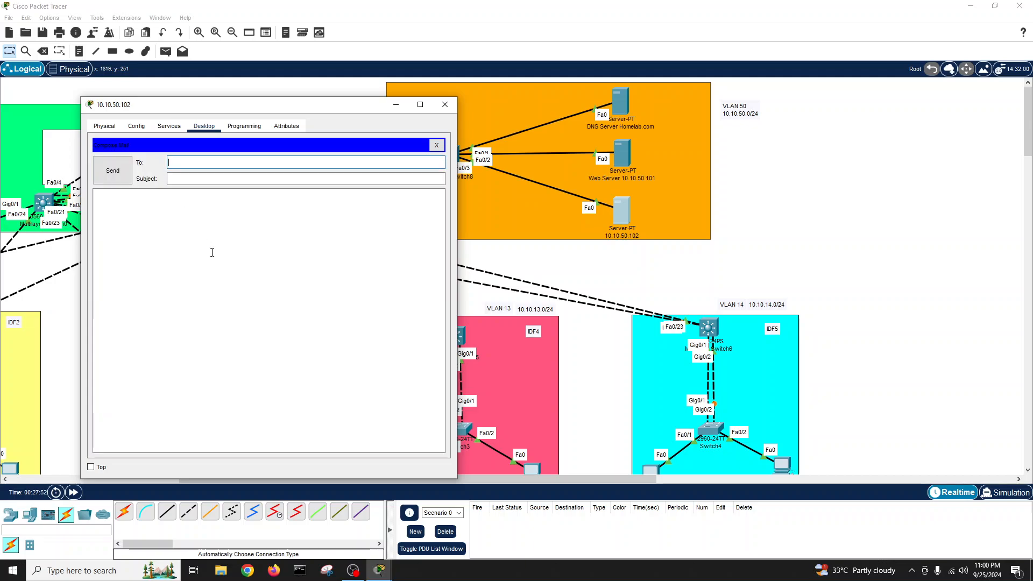
click(207, 178)
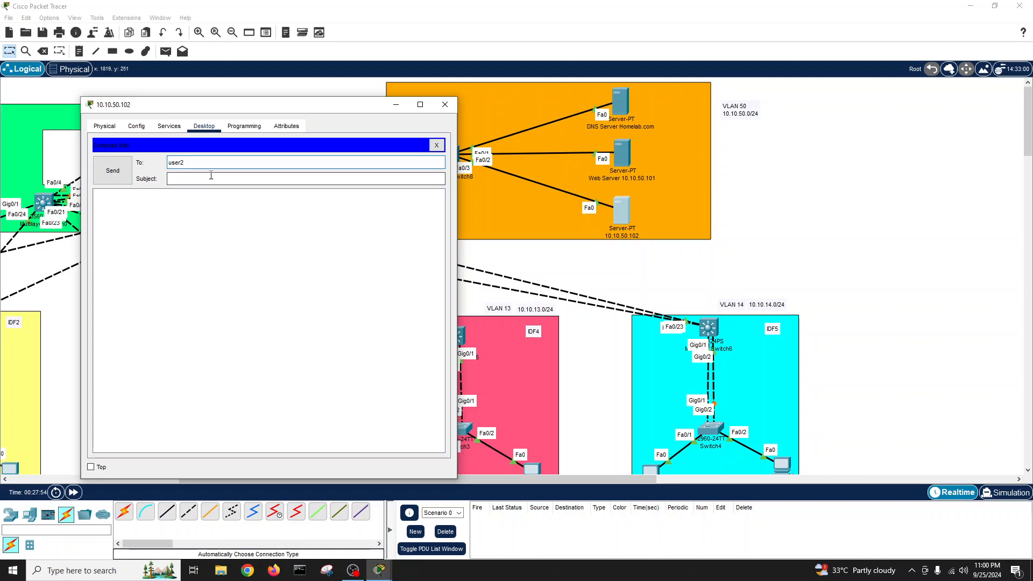
click(188, 211)
text(hower are you)
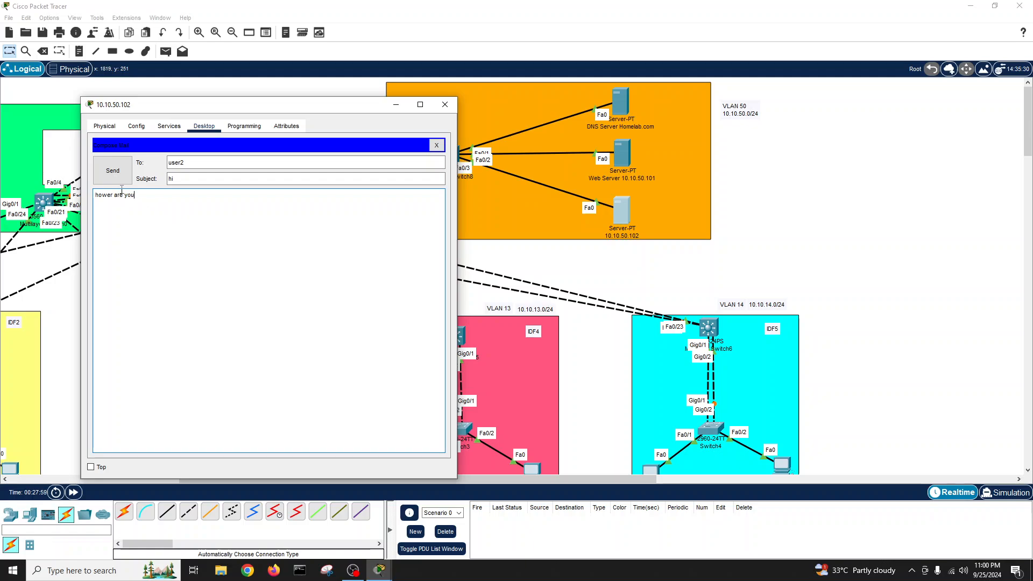
click(113, 177)
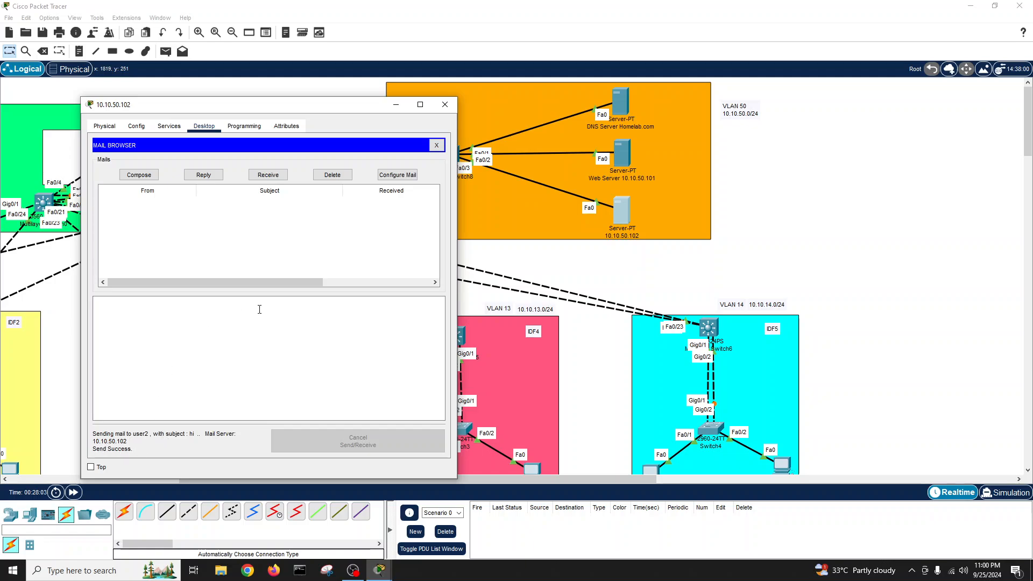
click(278, 178)
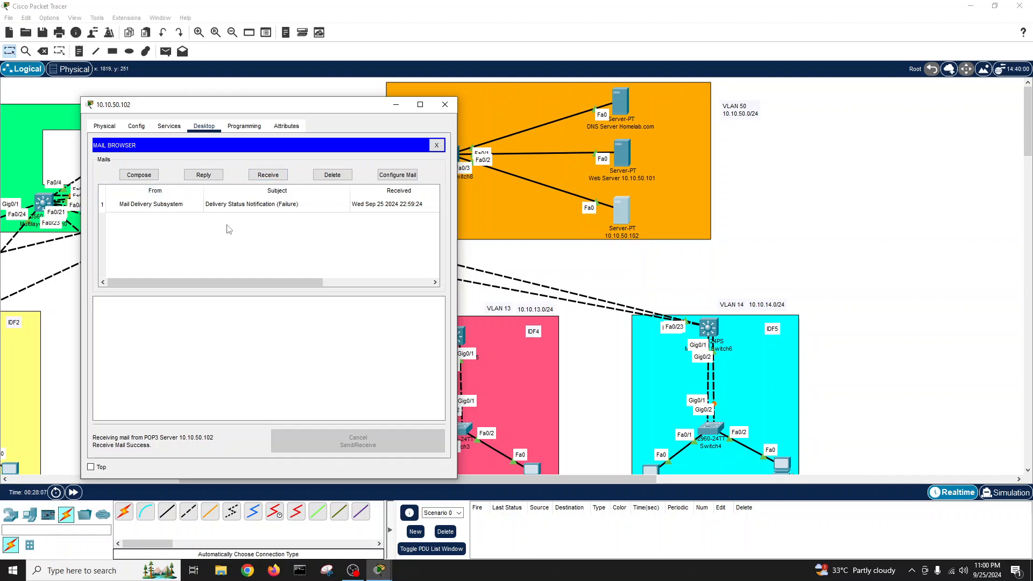
click(436, 146)
- Add mail user user2 with its password to the 10.10.50.102 server's EMAIL service
click(445, 105)
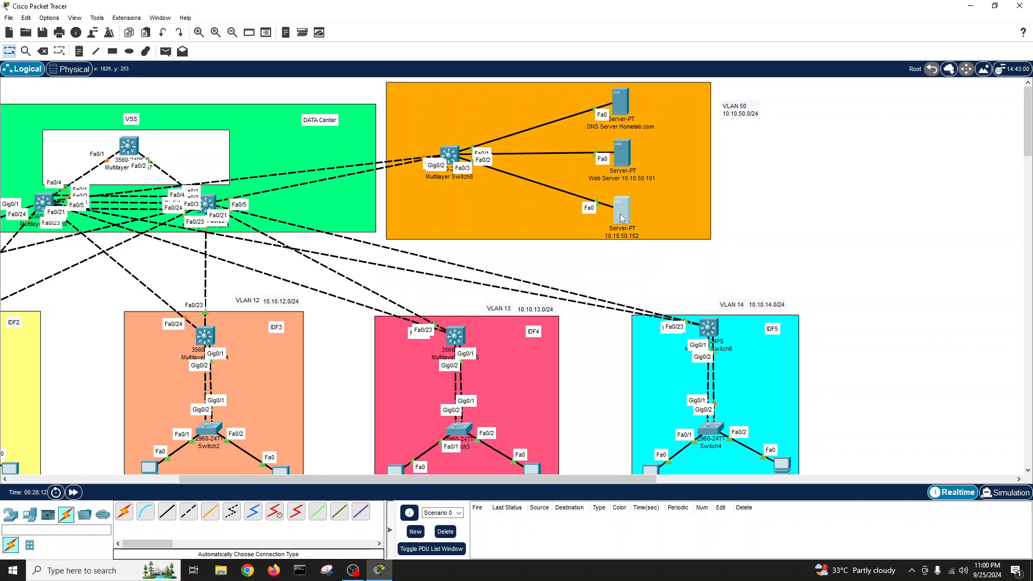
click(623, 218)
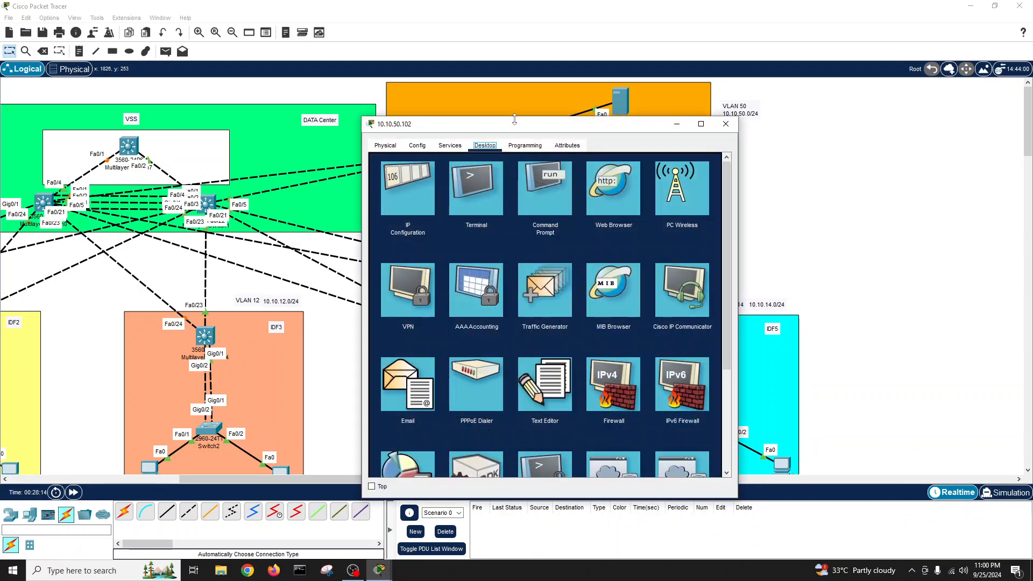
drag(514, 119, 515, 111)
click(449, 137)
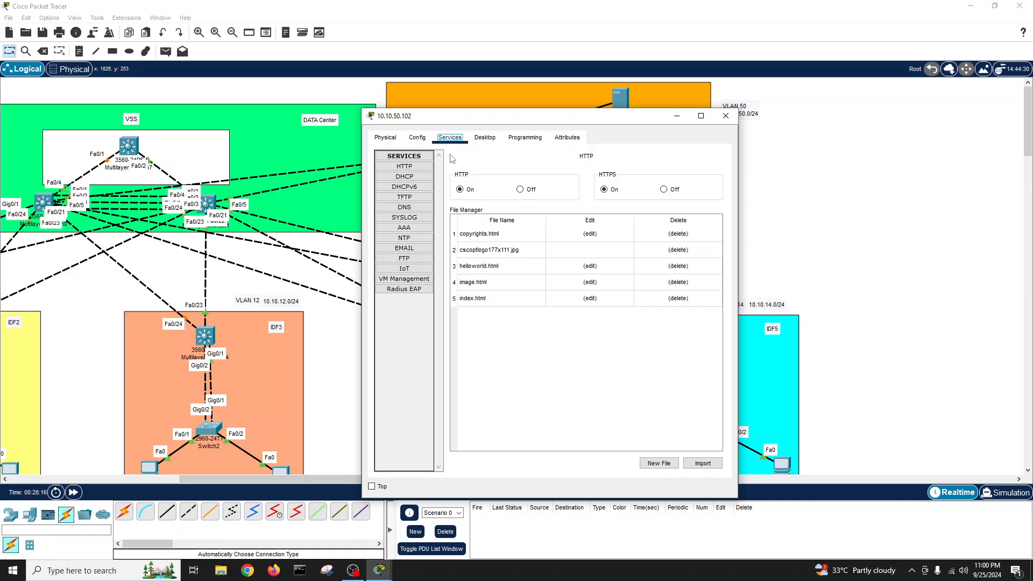
click(420, 248)
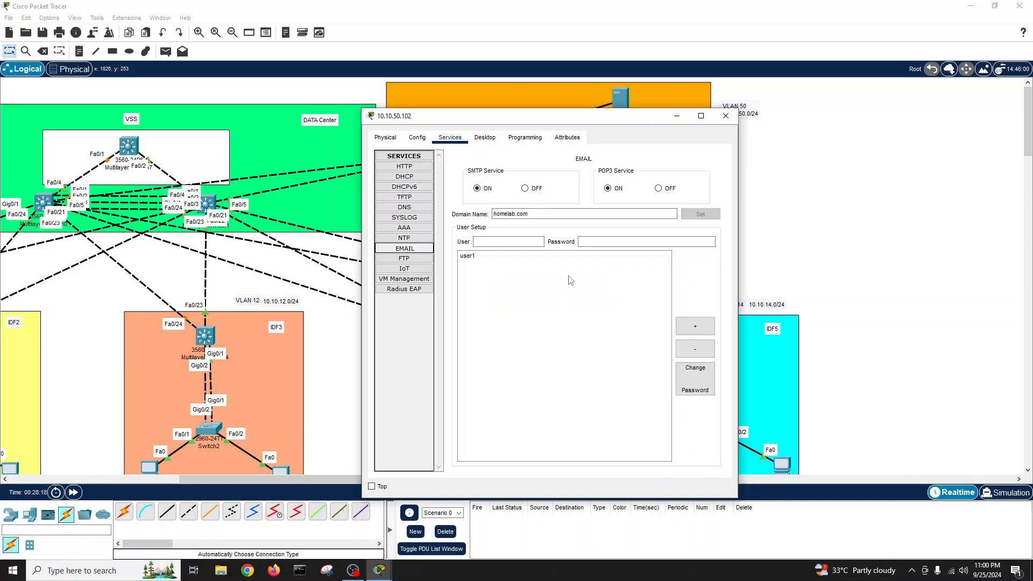
click(511, 242)
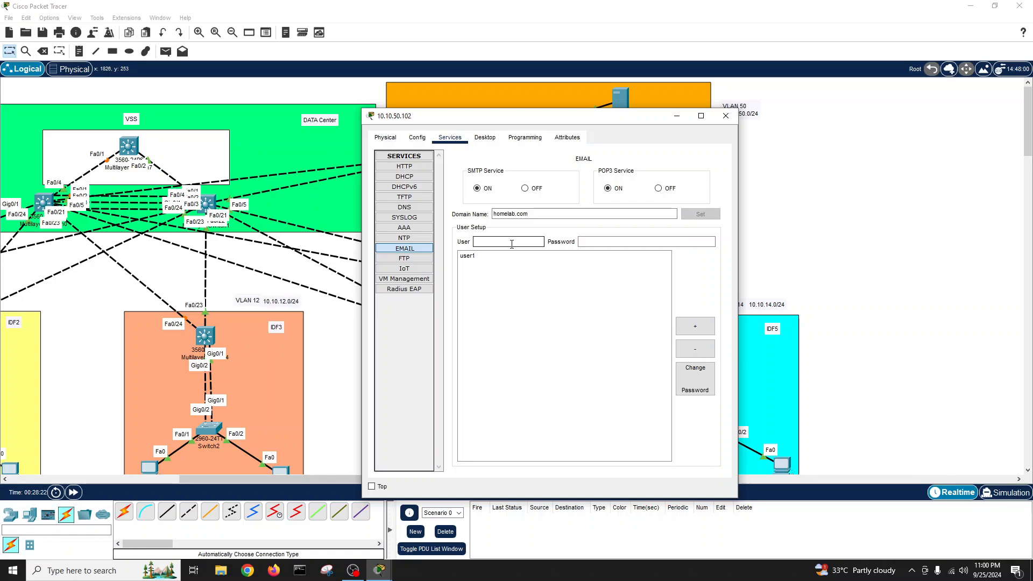
text(user2)
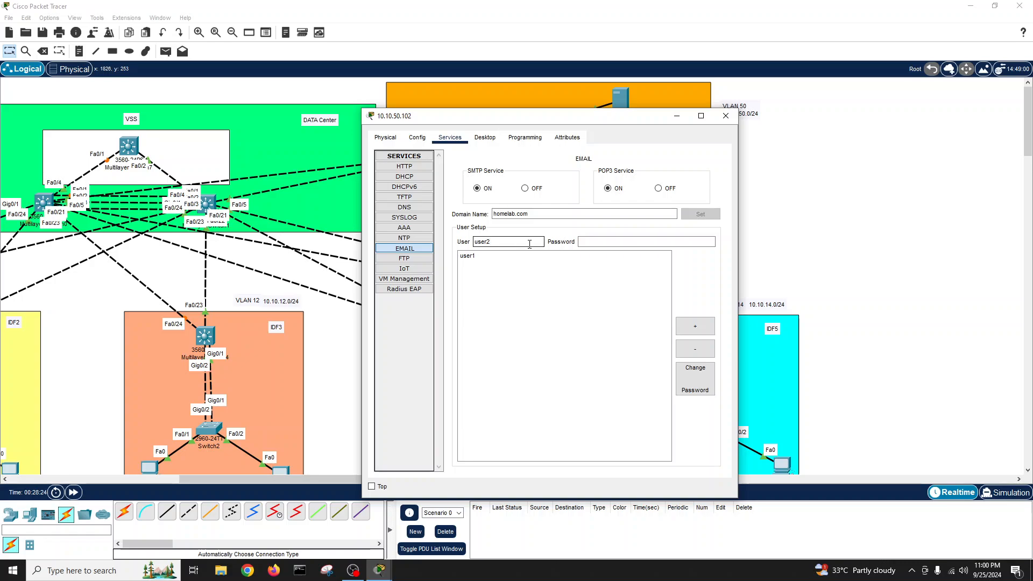
click(589, 240)
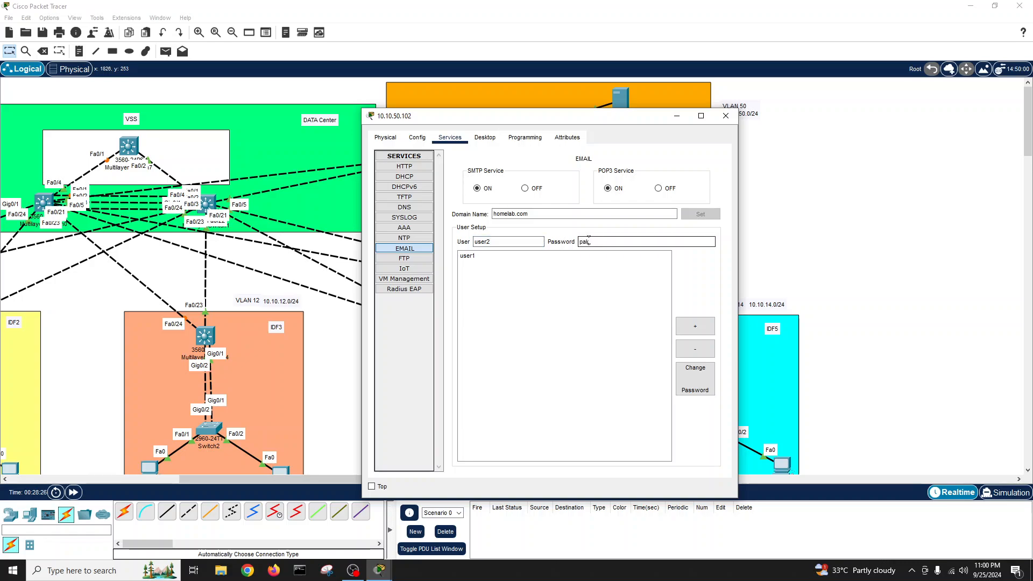
text(pak123)
click(695, 326)
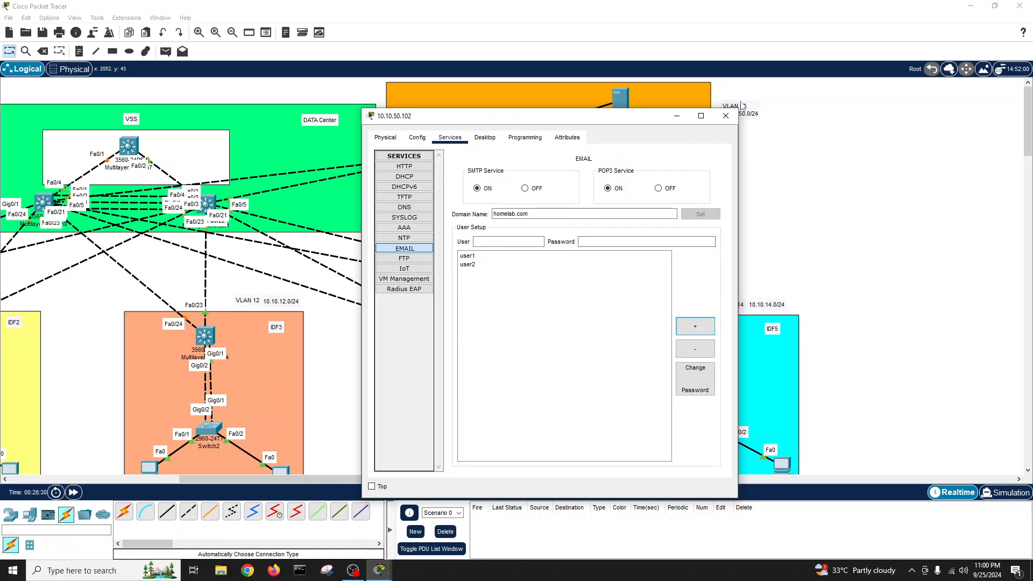
click(726, 116)
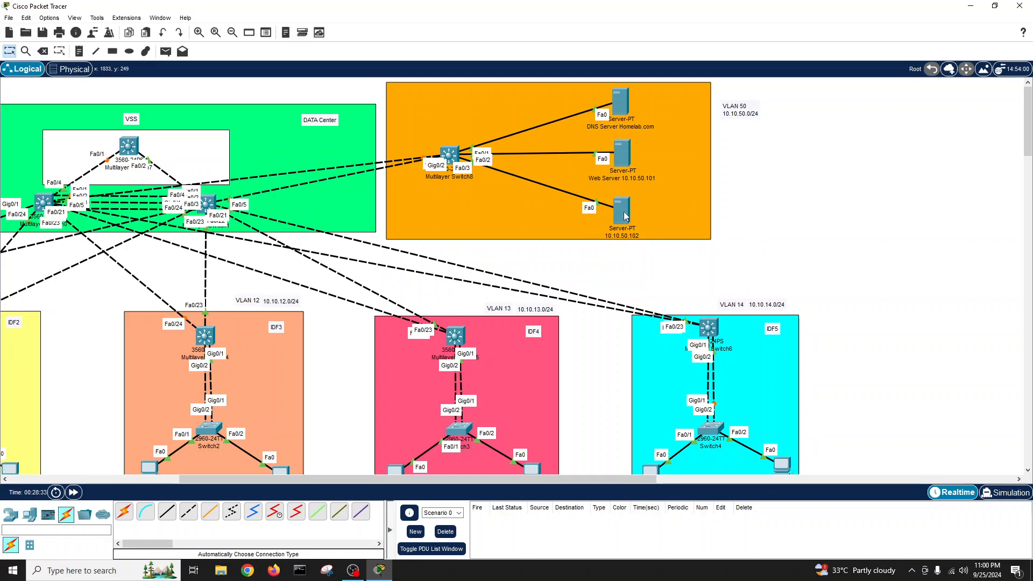
- Reopen the 10.10.50.102 server, check its Config settings, and open the Email client
mouse_move(618, 106)
click(621, 210)
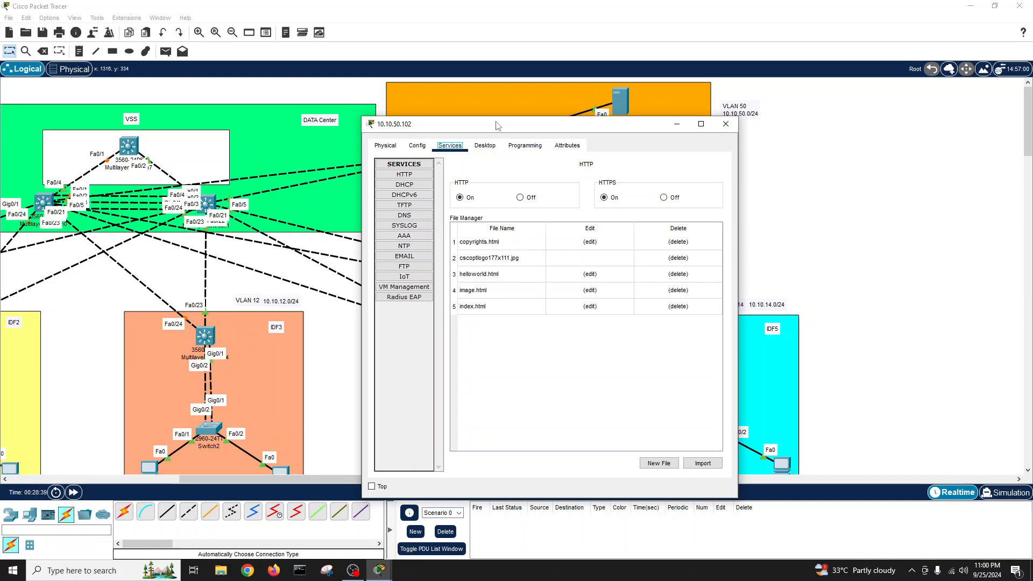
drag(504, 119, 311, 98)
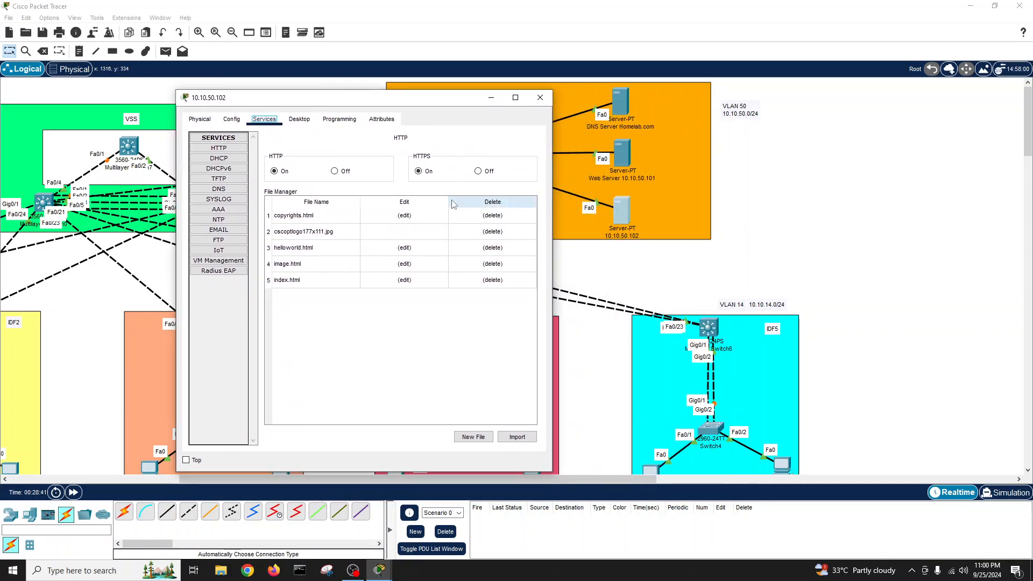
click(233, 121)
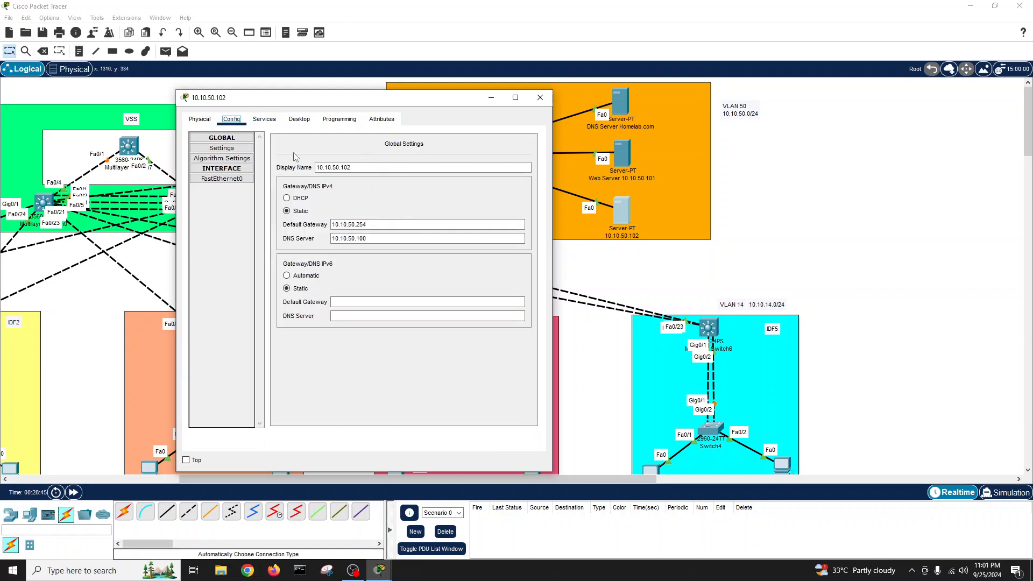
click(300, 121)
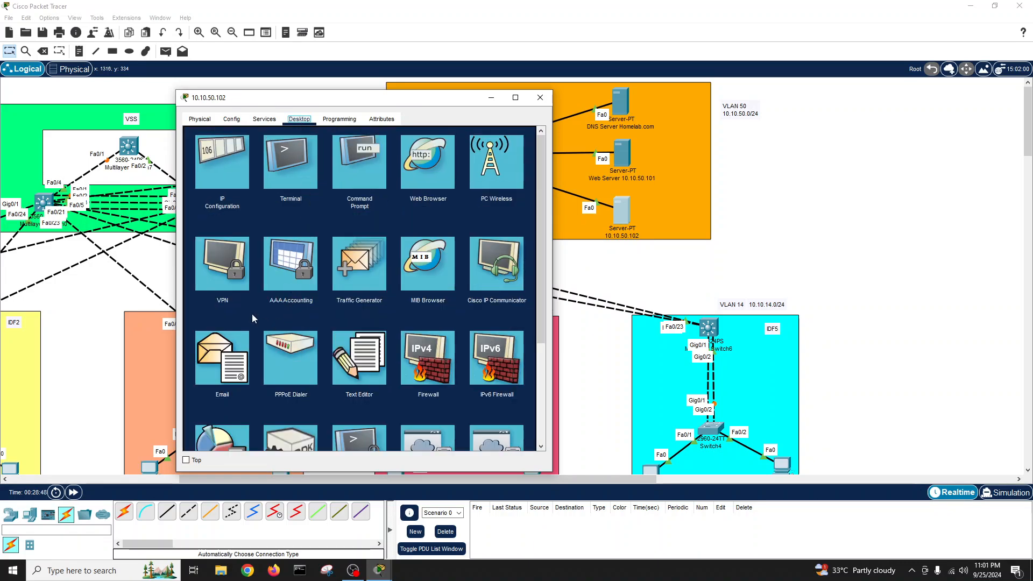
click(233, 363)
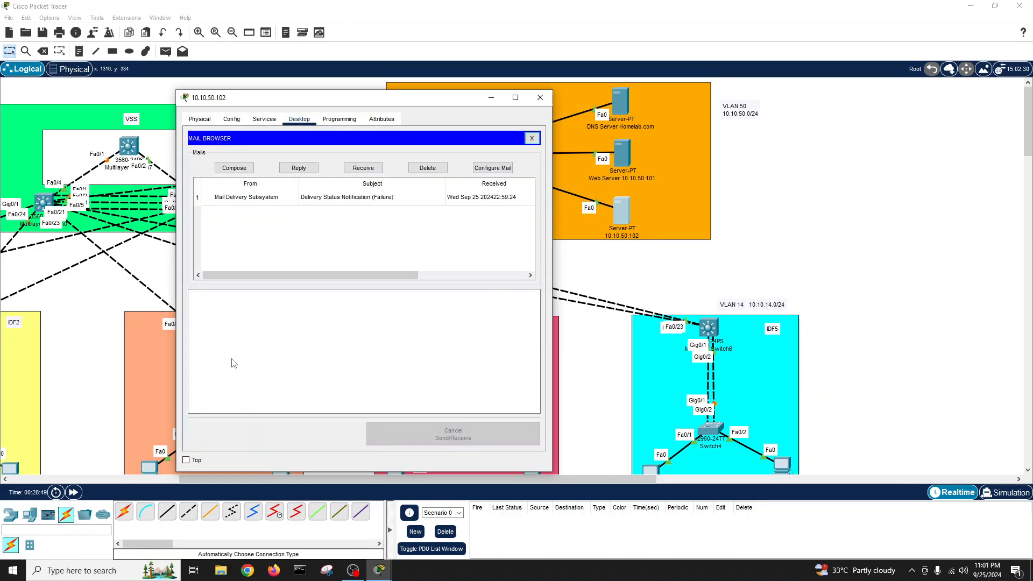
- Reply to the delivery-failure notice, send it, fetch mail, and draft another reply
click(265, 203)
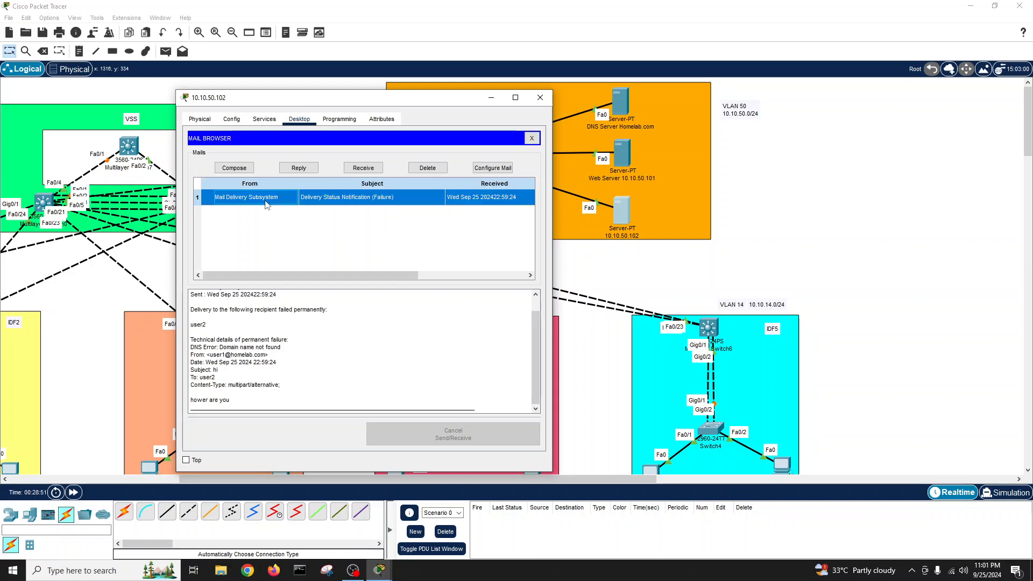
click(297, 169)
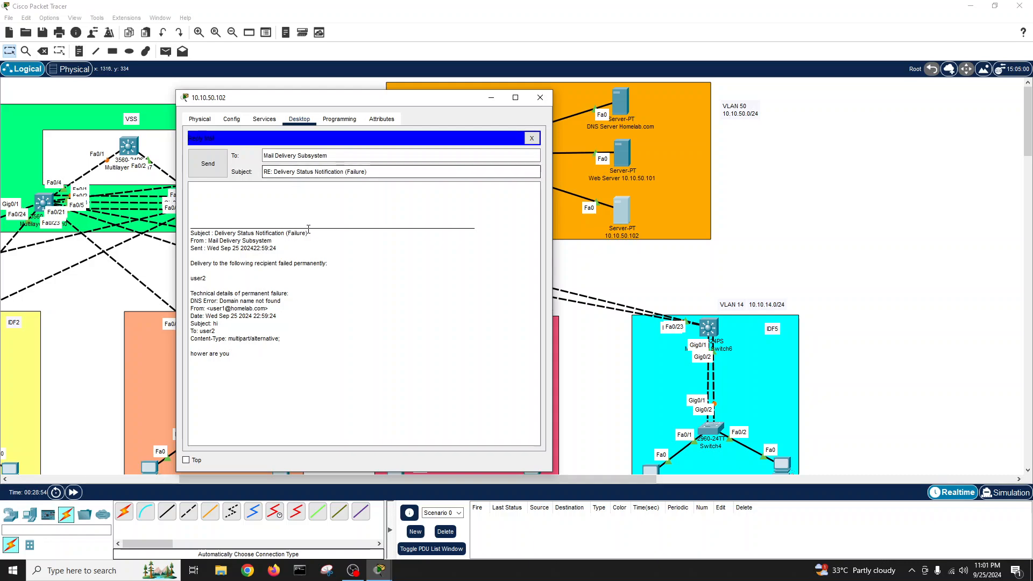
click(207, 164)
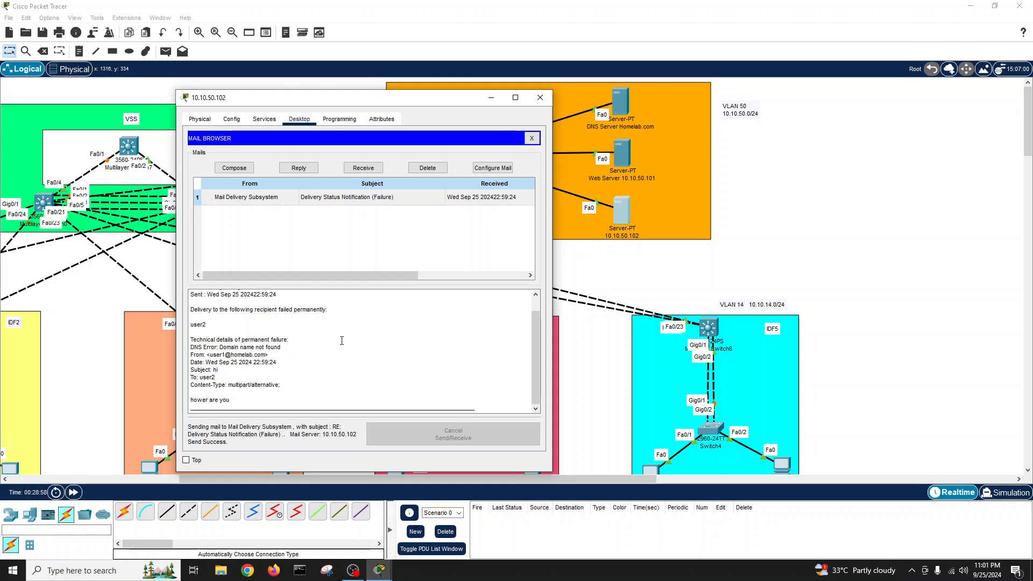
click(353, 169)
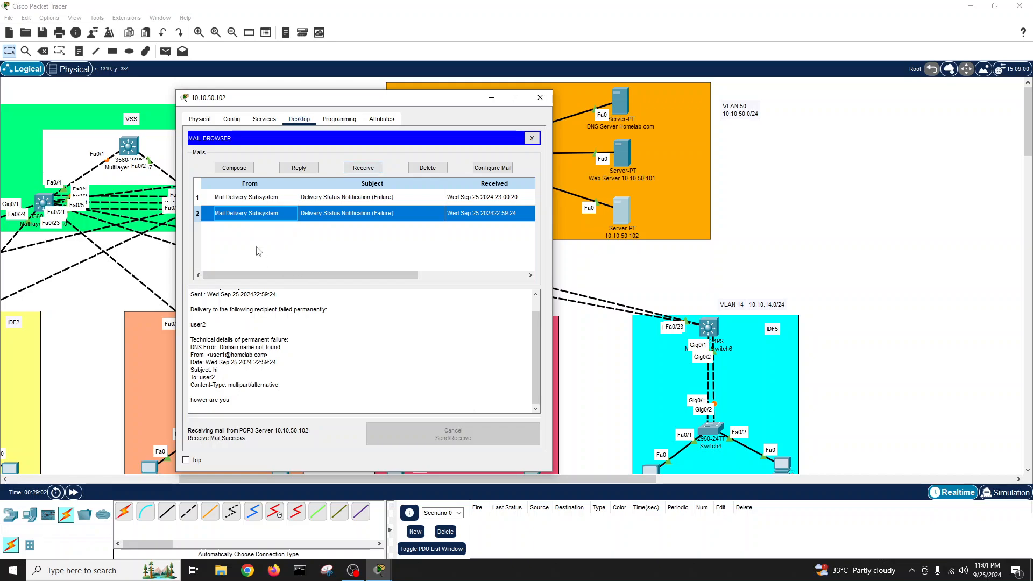
click(240, 168)
click(299, 167)
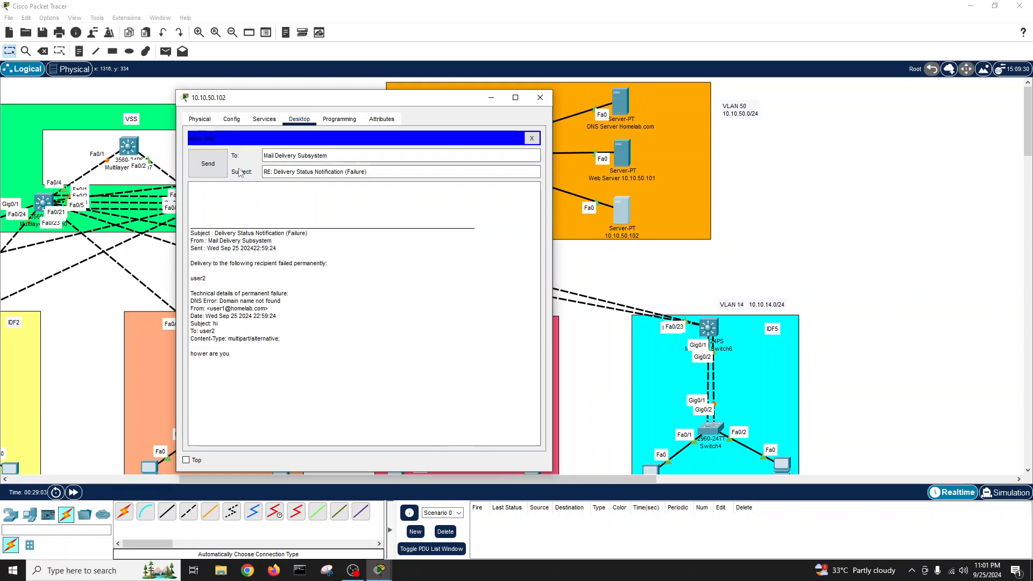
click(207, 164)
click(299, 168)
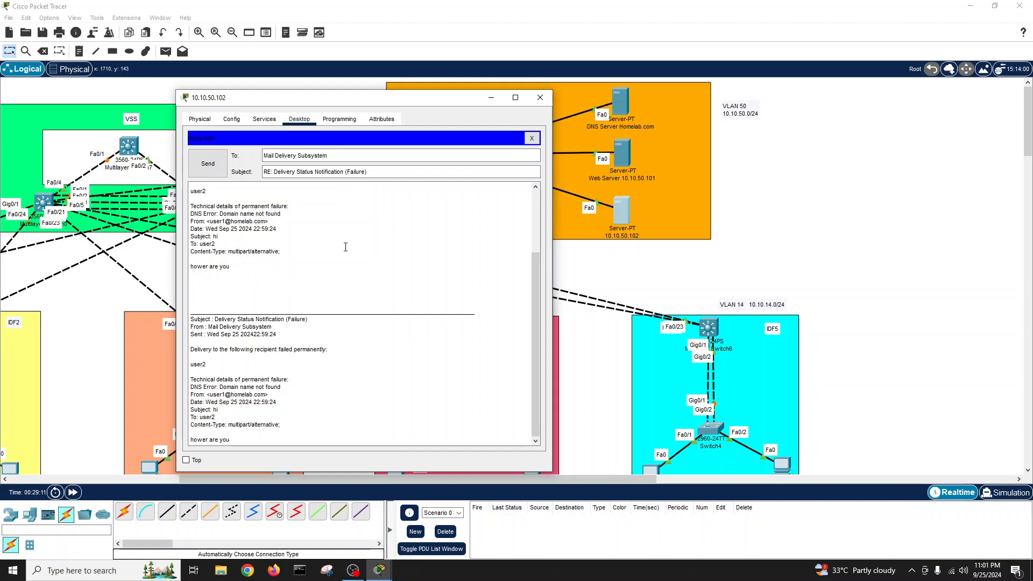
scroll(345, 247, up, 1)
scroll(346, 247, down, 1)
scroll(251, 270, down, 2)
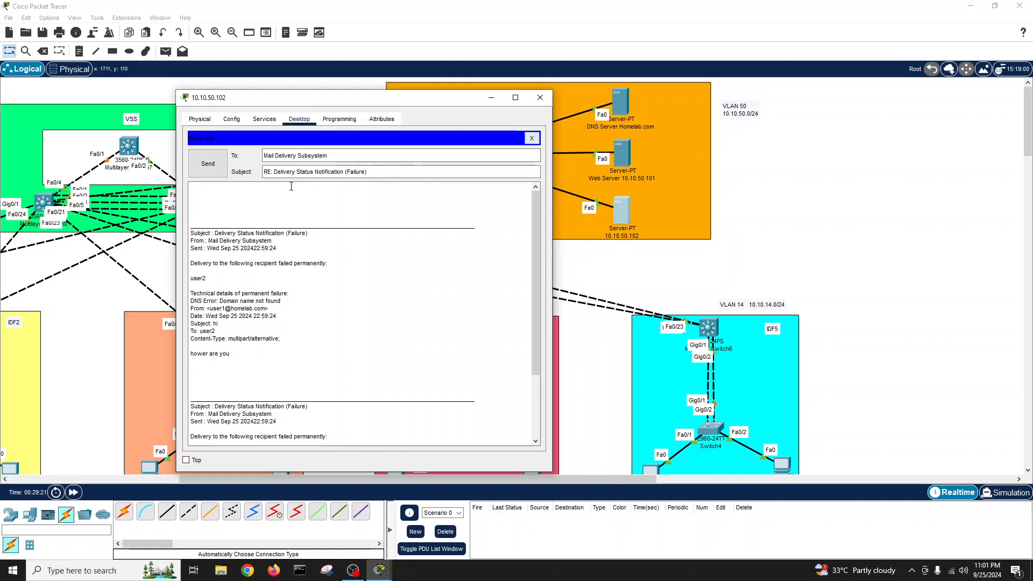
- Send 'test email' with body 'hi man how are' to the second user's homelab address, then fetch mail
click(221, 169)
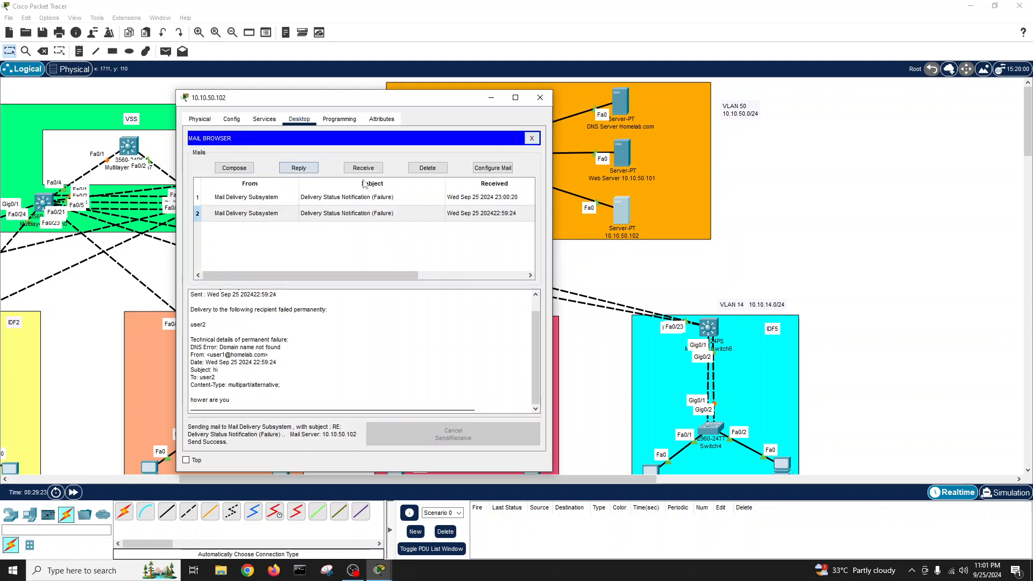
click(233, 170)
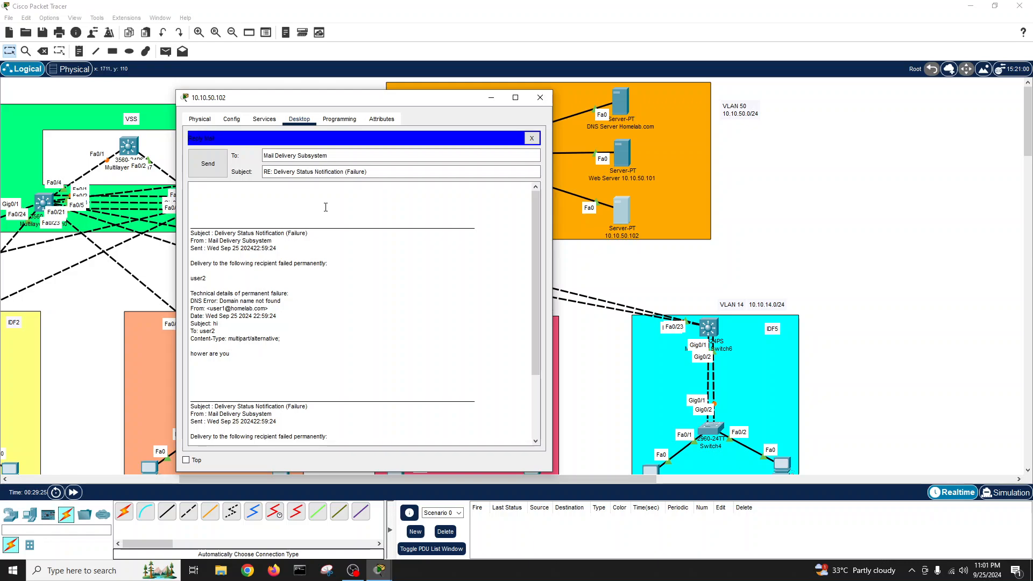
click(337, 157)
key(ctrl+a)
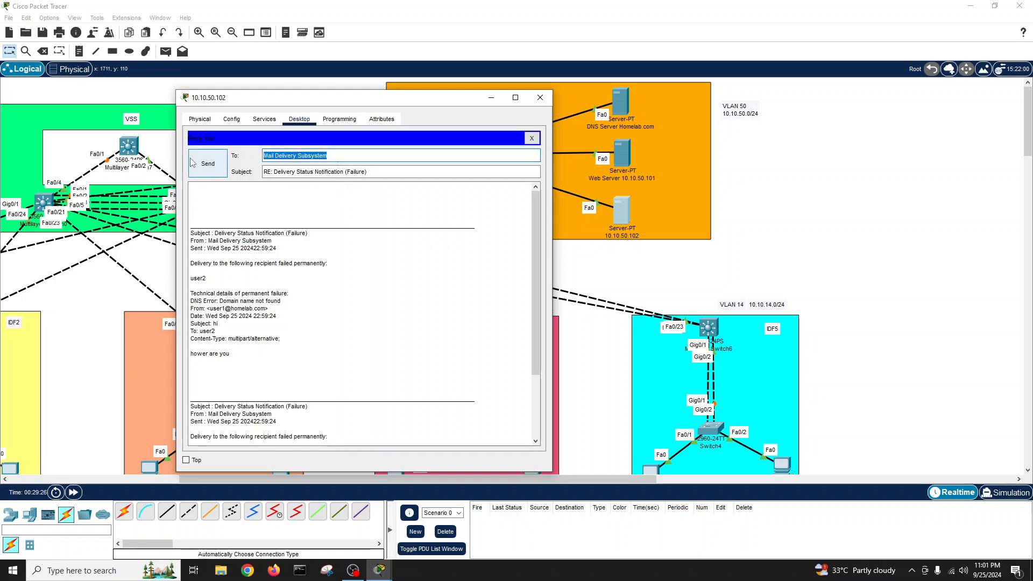
text(user2)
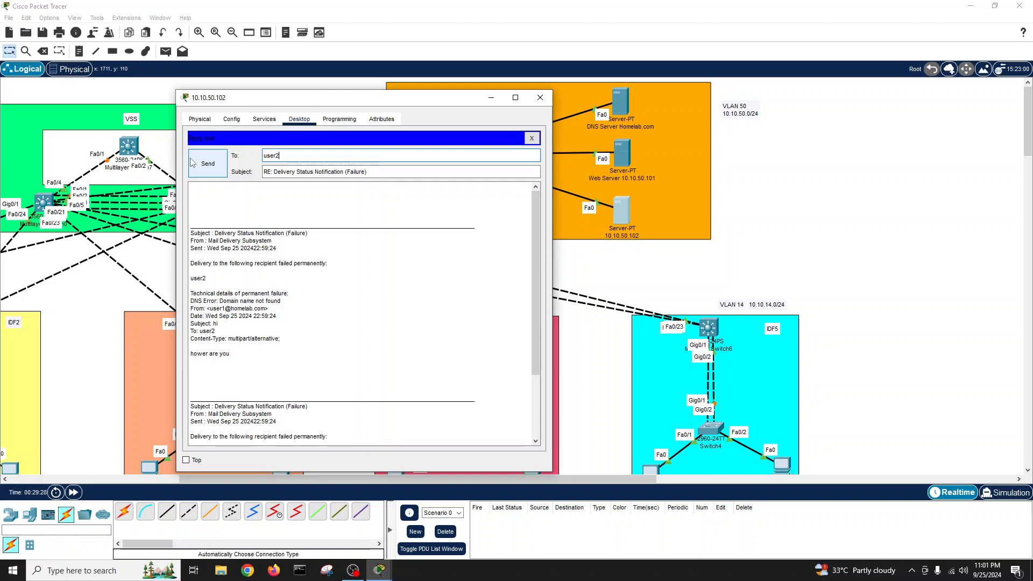
text(@homelab.com)
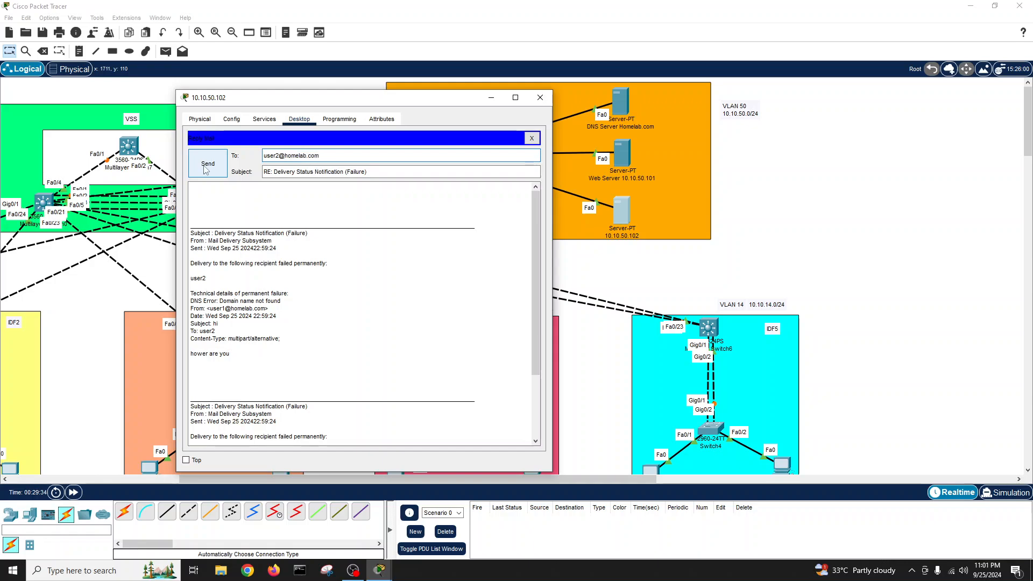
drag(367, 171, 220, 172)
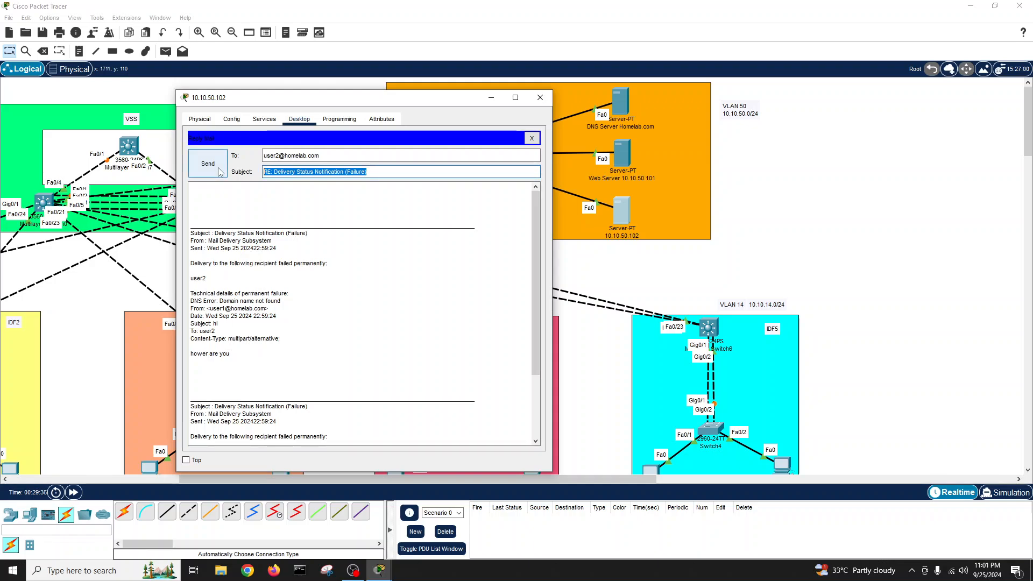
text(test email)
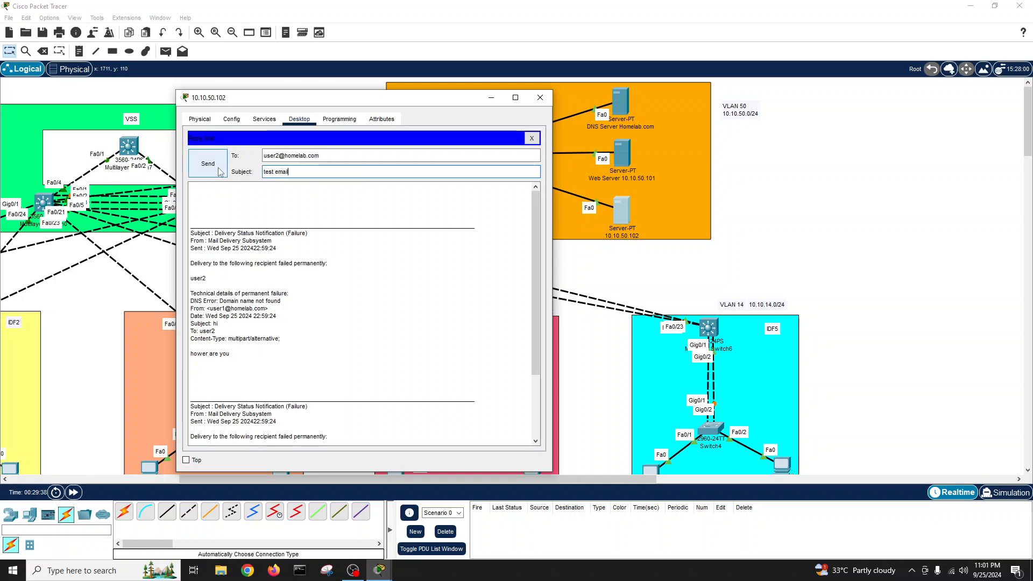
click(230, 199)
text(hi man how are you)
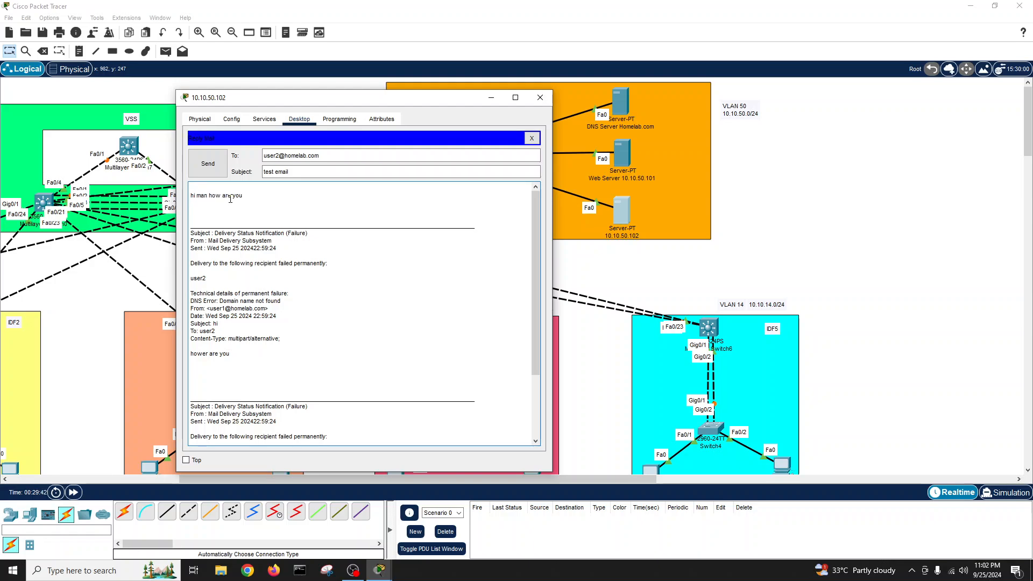
click(209, 164)
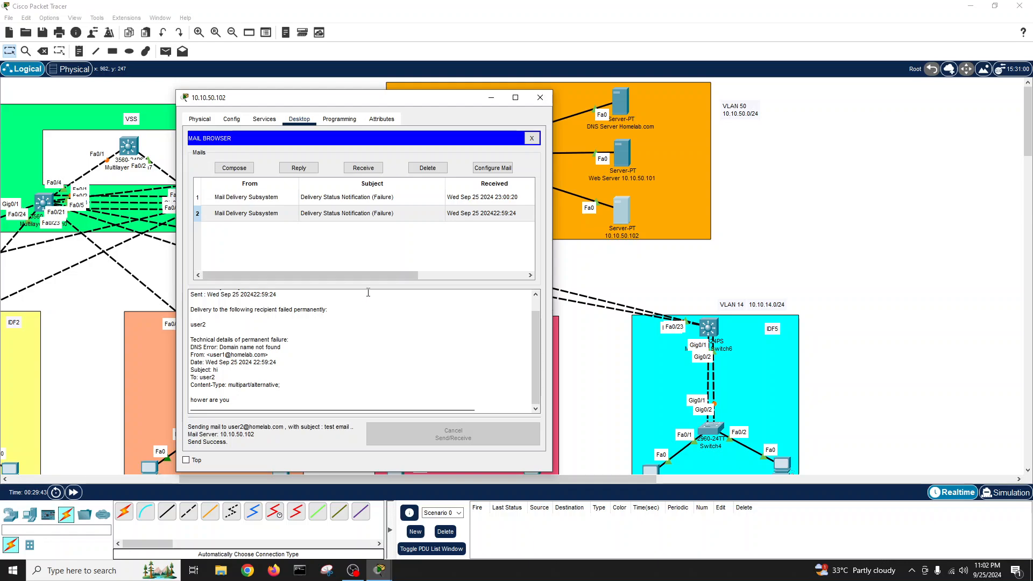
click(364, 167)
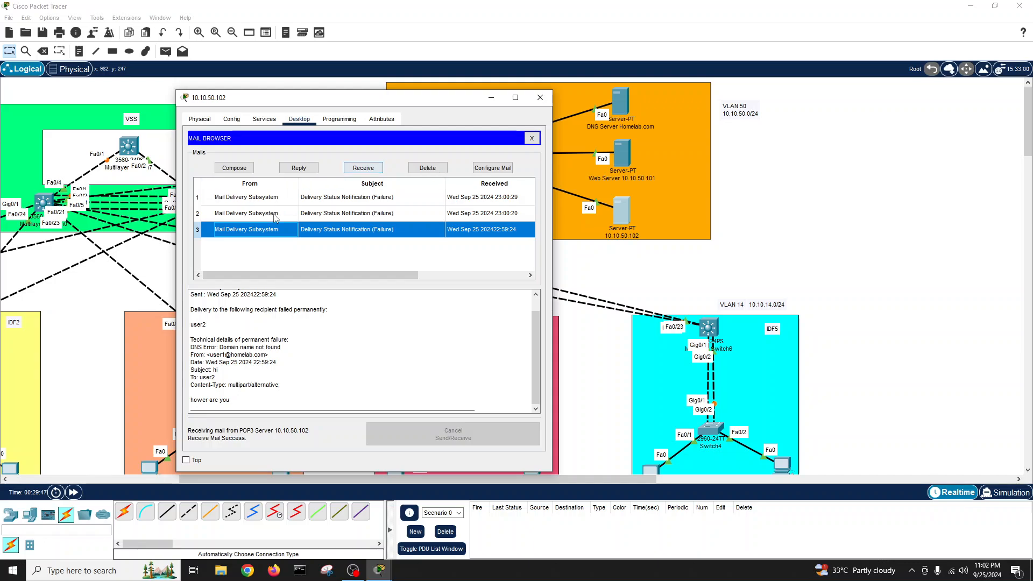
- Inspect the mail client's Configure Mail settings, then close the 10.10.50.102 server window
scroll(313, 341, up, 1)
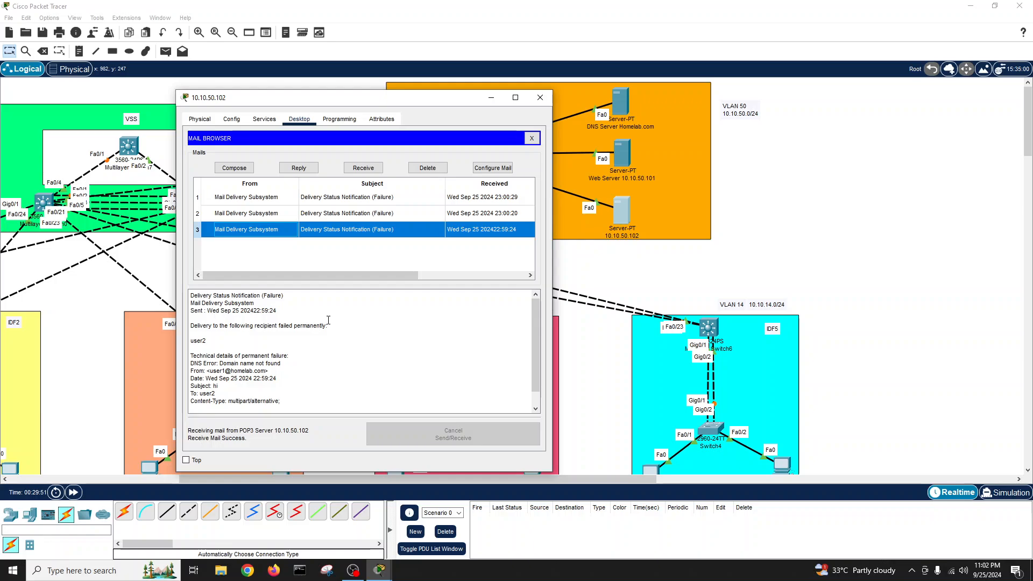
click(497, 169)
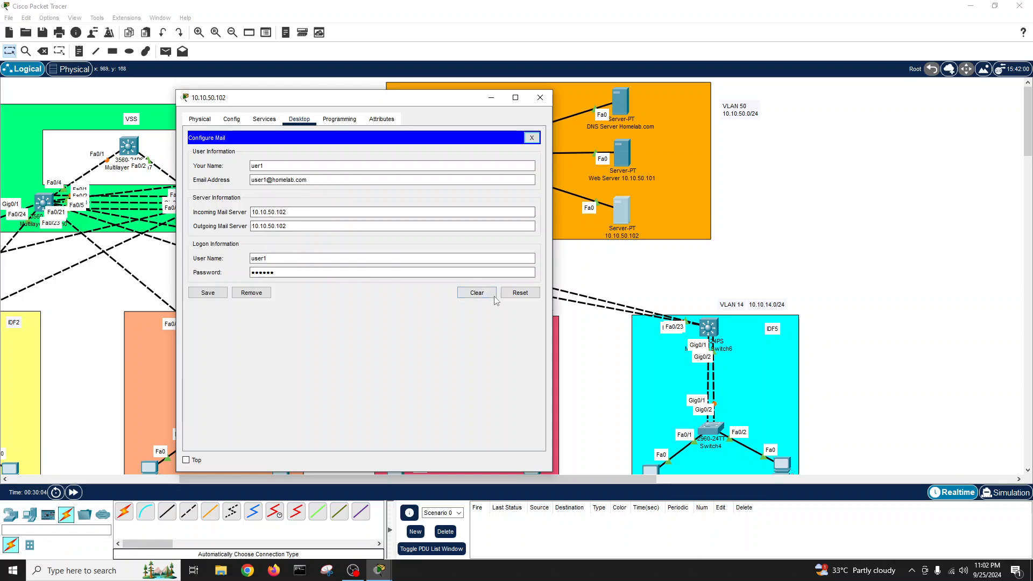
click(532, 138)
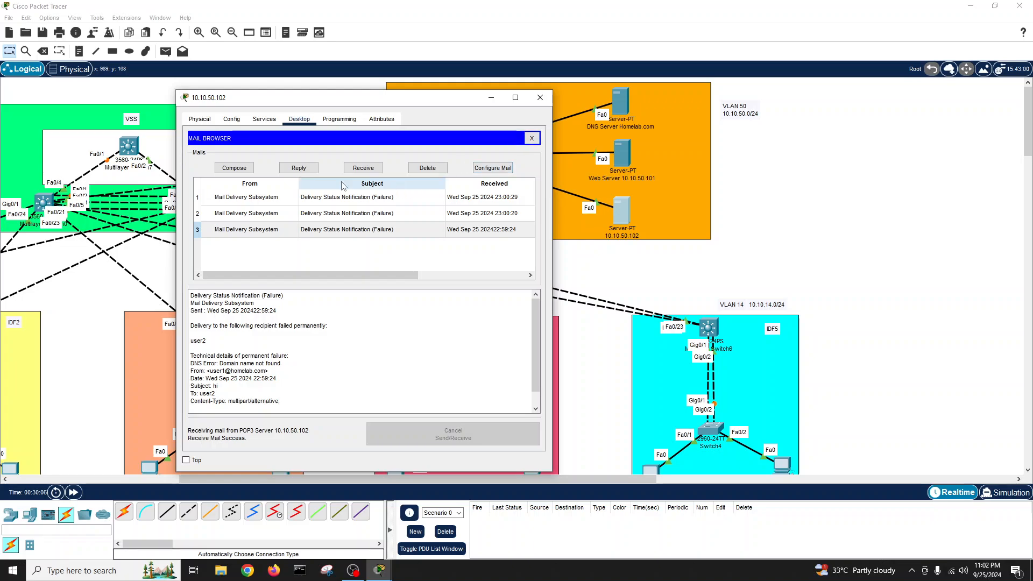
click(264, 119)
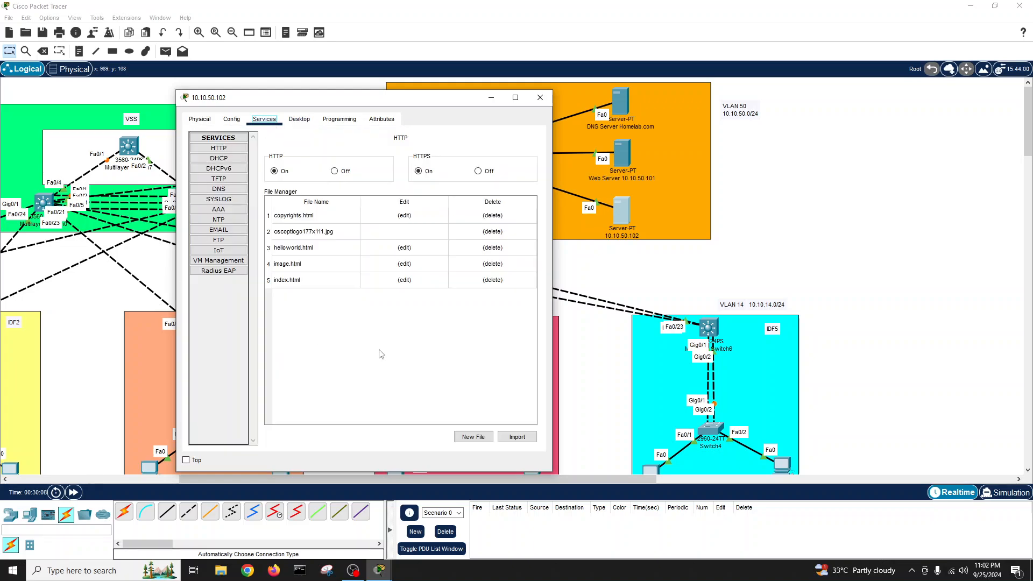
click(541, 97)
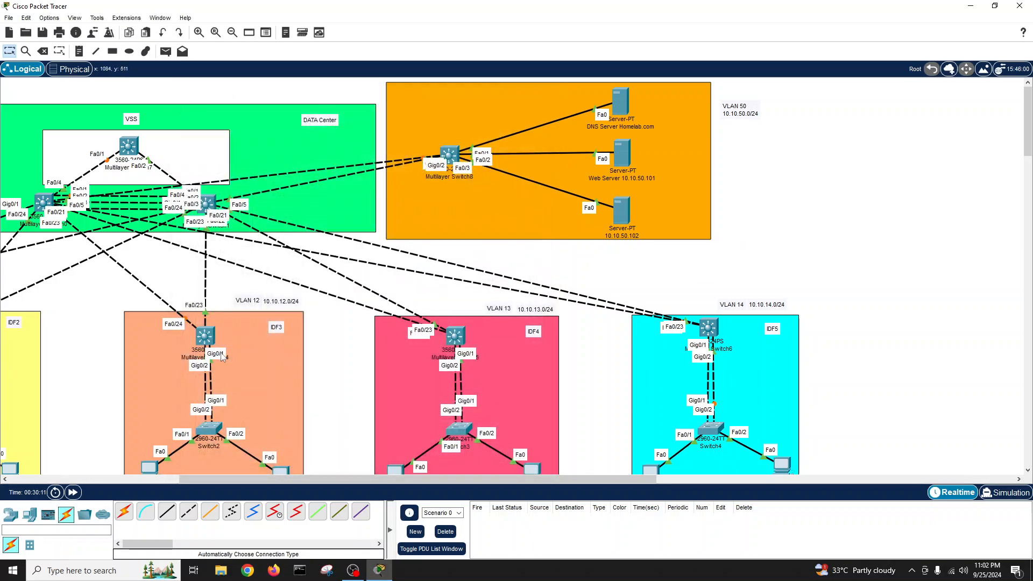
- Nudge the 10.10.50.102 server and open Multilayer Switch8's device window
drag(445, 482, 208, 485)
scroll(190, 398, down, 3)
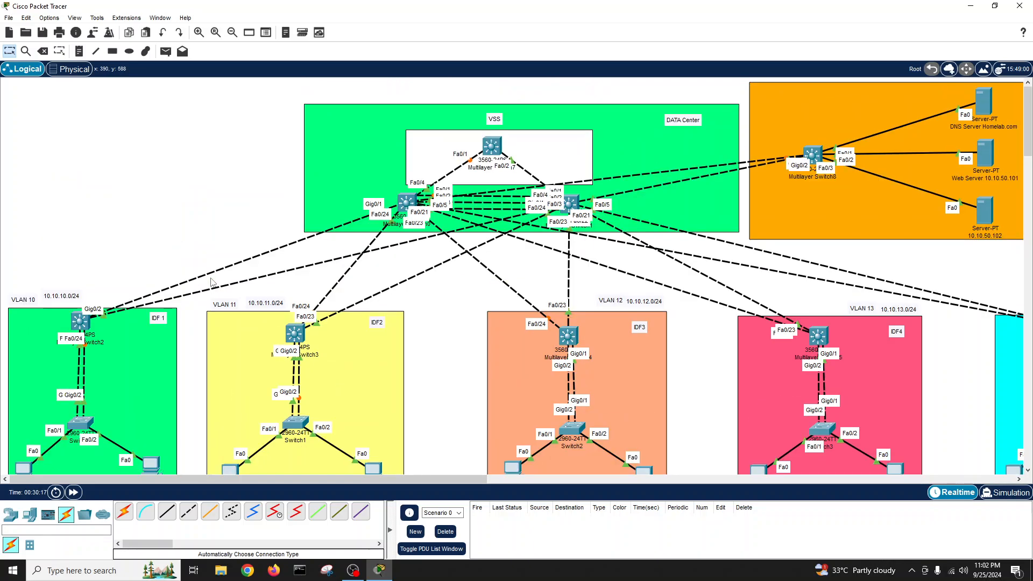
scroll(213, 284, up, 3)
drag(449, 478, 575, 470)
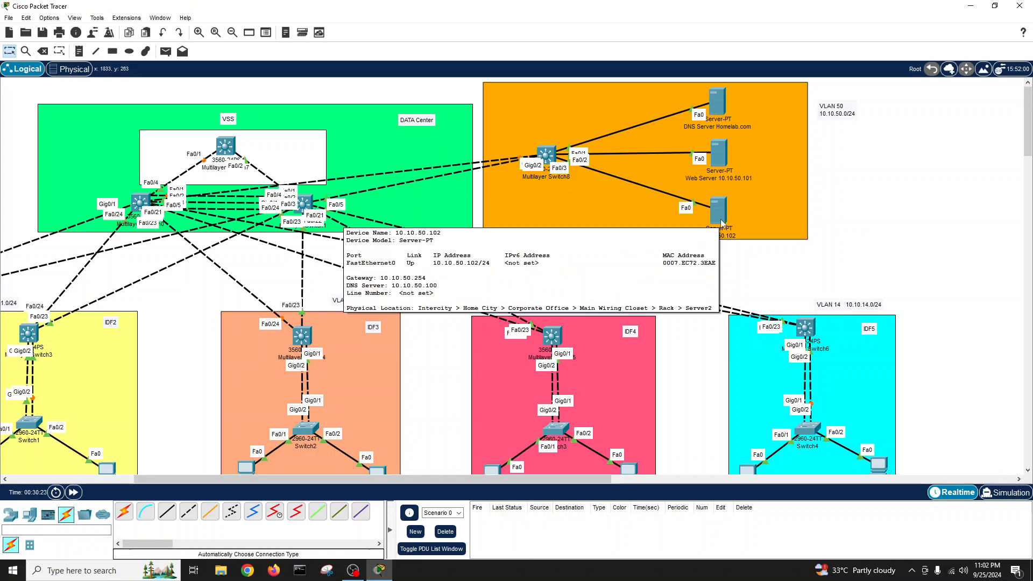
drag(721, 218, 725, 215)
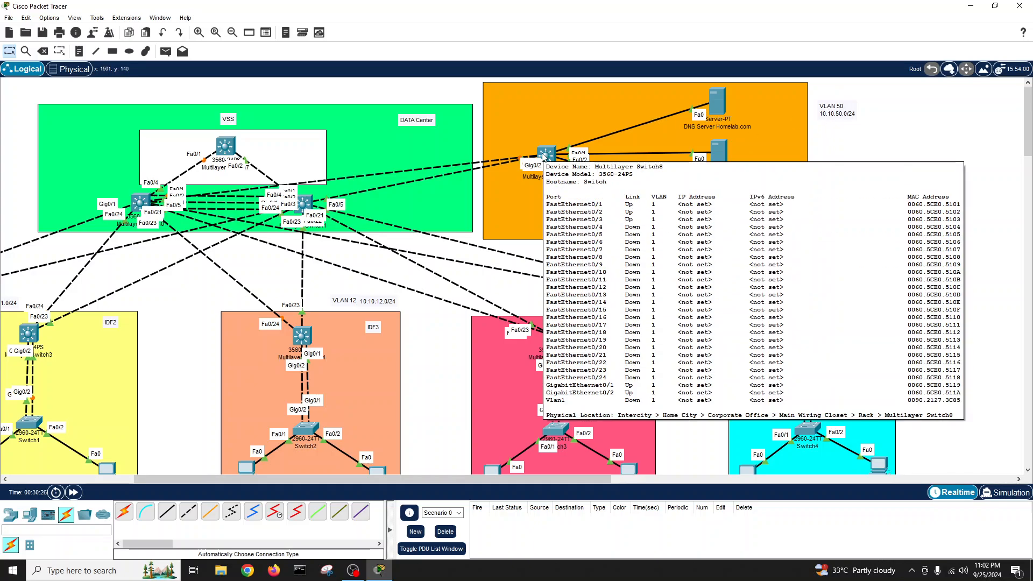
click(544, 156)
- In the switch's CLI, decline the initial configuration dialog with 'no'
drag(542, 124, 347, 95)
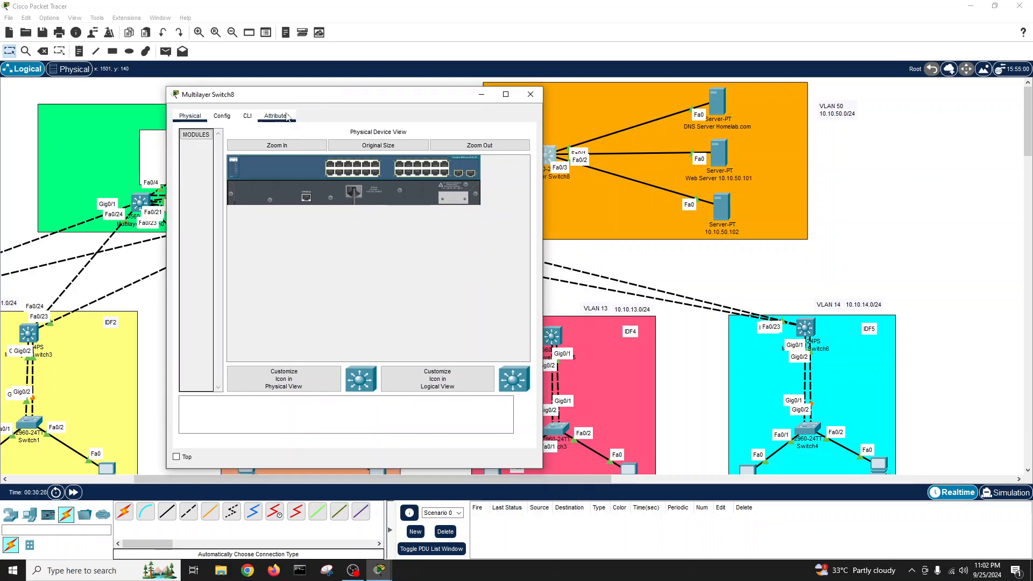
click(442, 145)
key(Return)
key(Return)
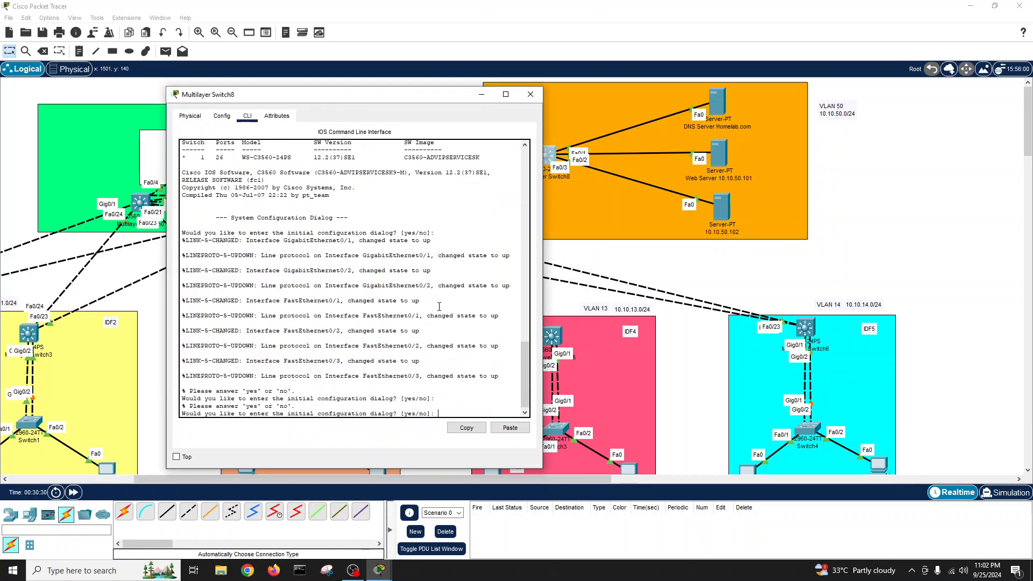
drag(397, 95, 326, 81)
text(no)
key(Return)
key(Return)
key(Return)
key(Return)
key(Return)
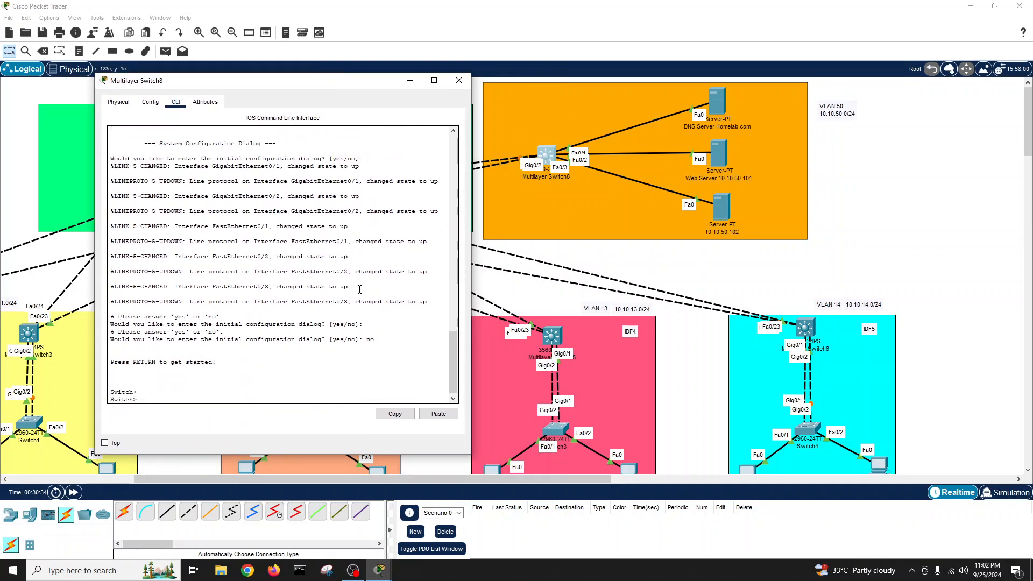
- Enter global configuration mode and set the hostname to ServerSwitch
text(en)
key(Return)
key(Return)
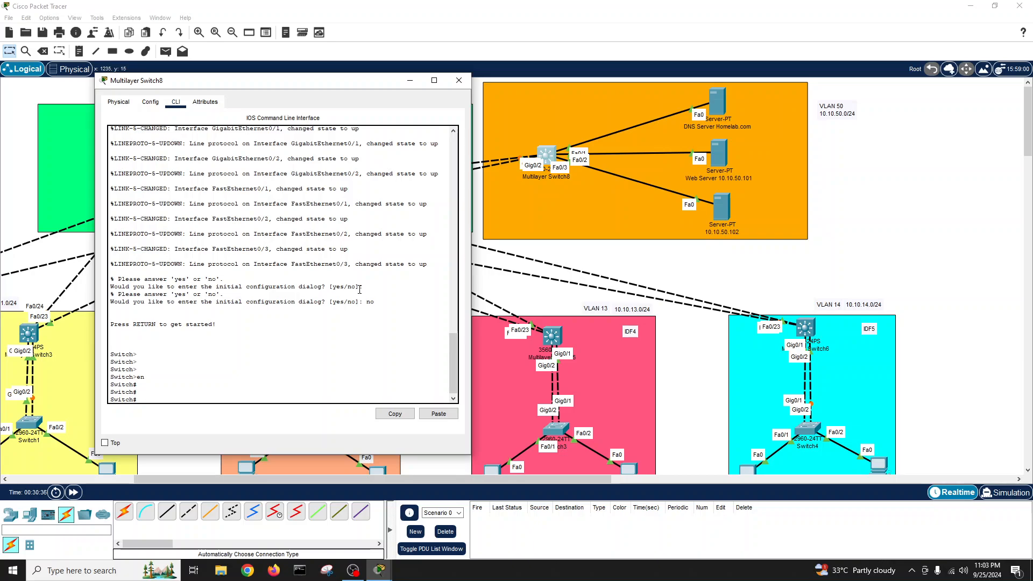
text(conf t)
key(Return)
text(hostq)
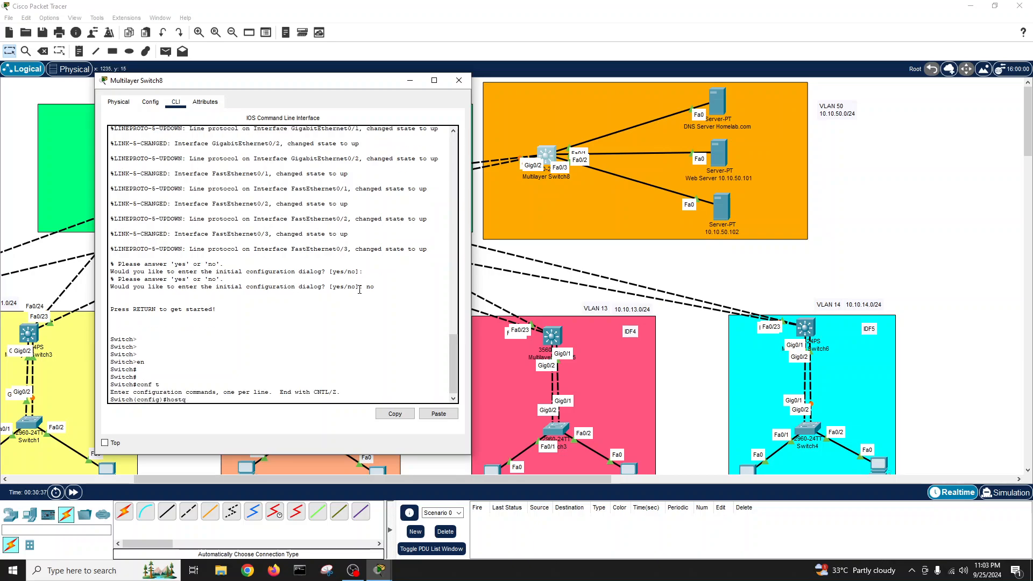
key(Tab)
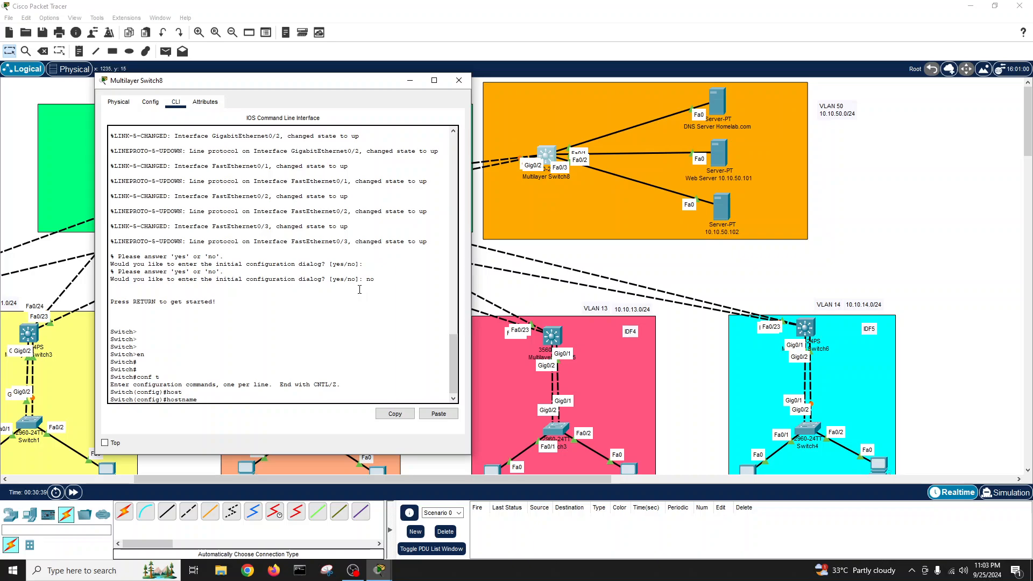
text(ServerSwitch)
key(Return)
key(Return)
key(Return)
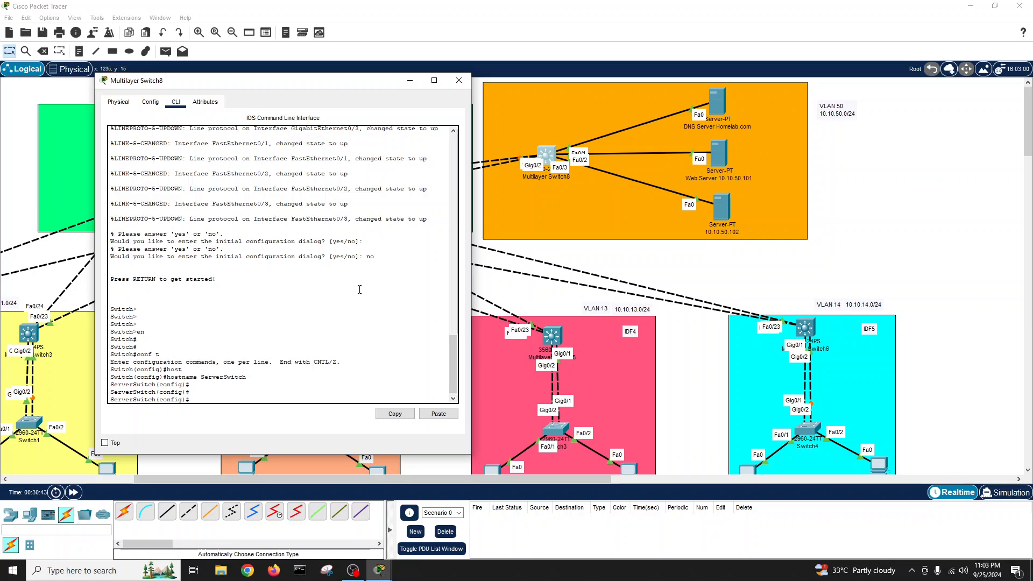
- Create VLAN 50 and name it Servers-VLAN
text(vlab)
key(BackSpace)
key(BackSpace)
key(BackSpace)
key(BackSpace)
text(n 50)
key(Return)
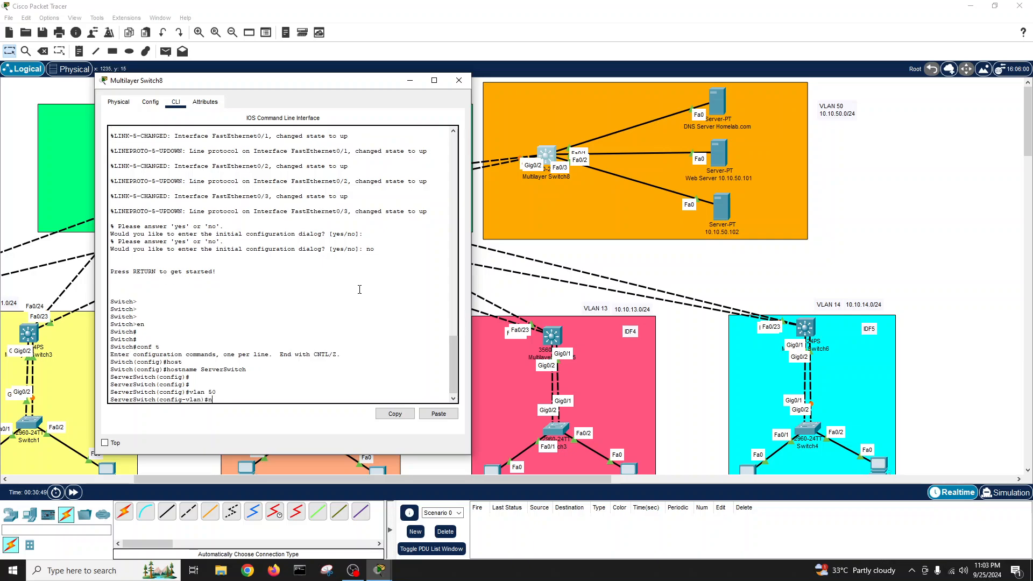
text(name Servers)
key(Return)
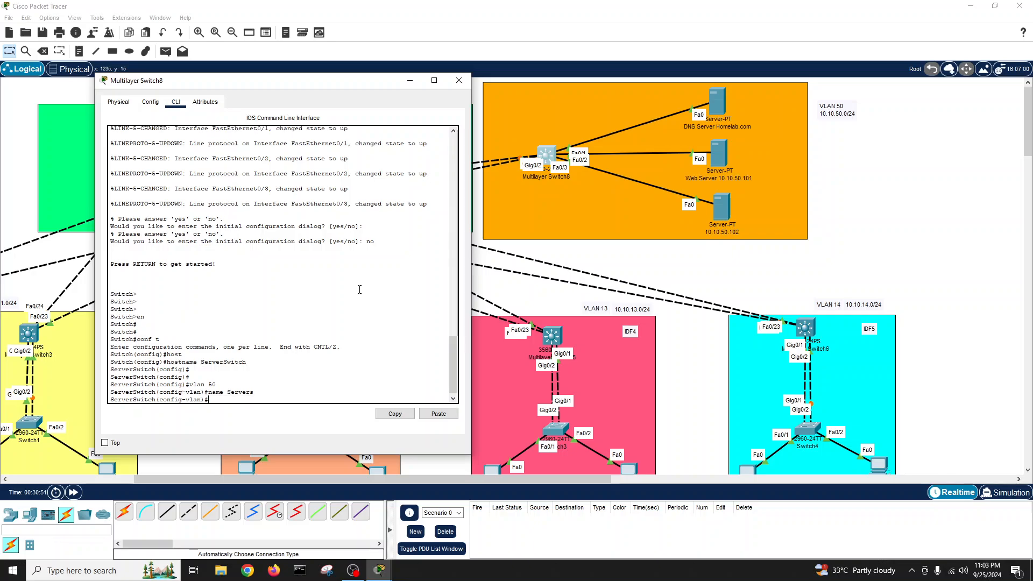
key(Up)
text(-VLAN)
key(Return)
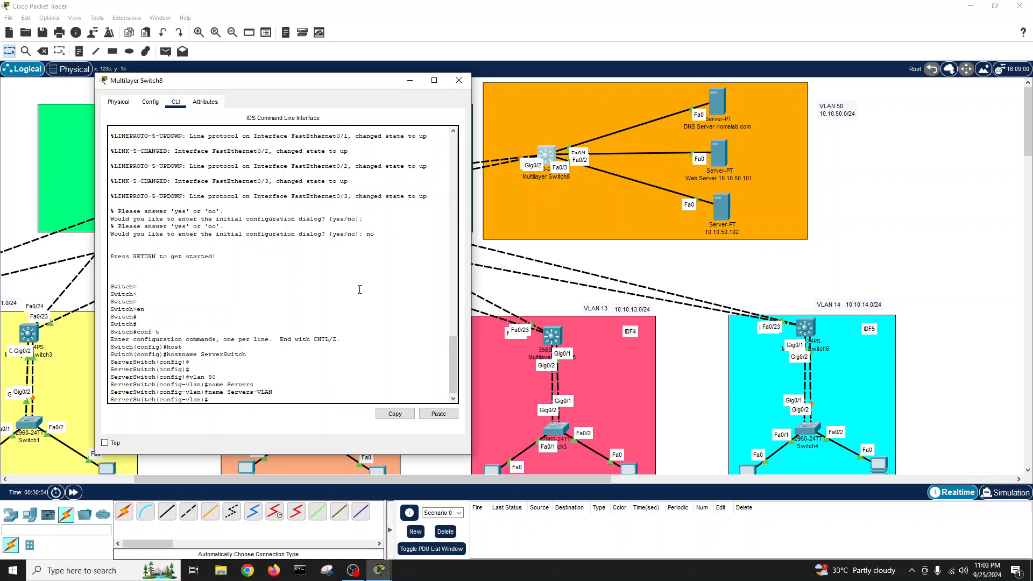
text(exit)
key(Return)
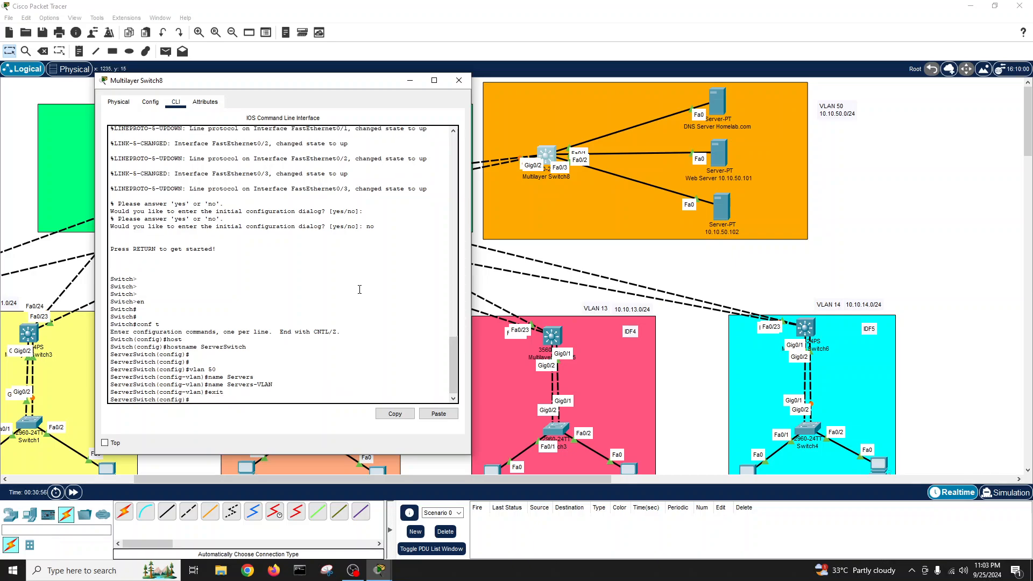
- Save the running configuration with write and run show int status
text(exit)
key(Return)
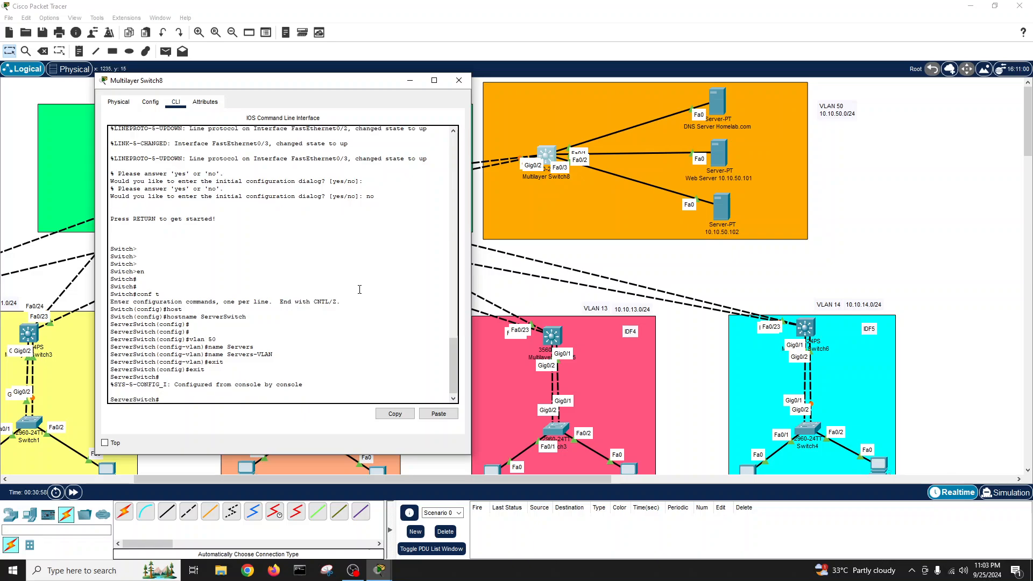
key(Return)
key(Return)
text(wri)
key(Tab)
key(Return)
key(Return)
key(Return)
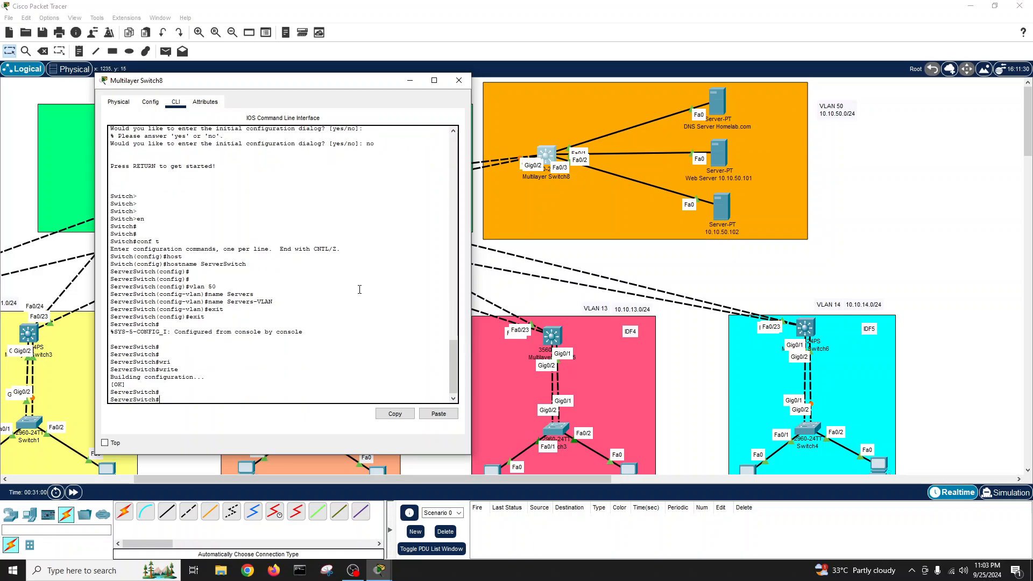
text(show int statu)
key(Tab)
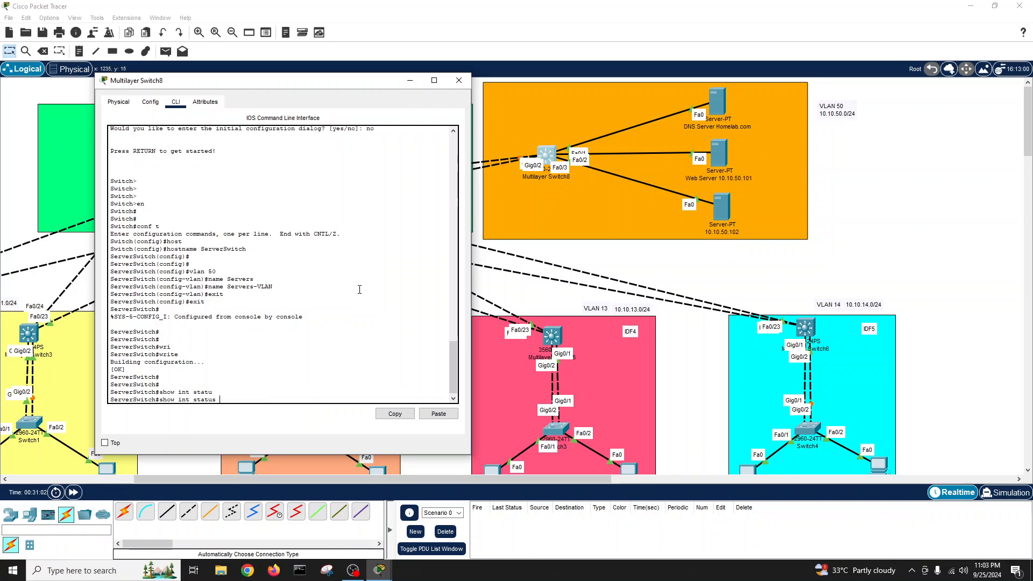
key(Return)
- Page through the status list, then select interface range FastEthernet 0/1-3
key(space)
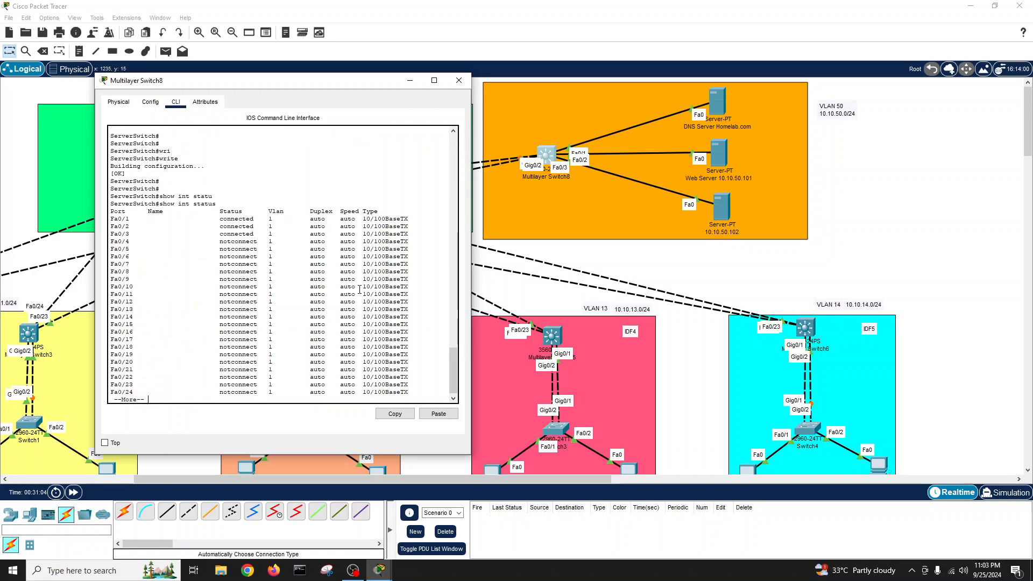
text(conf t)
key(Return)
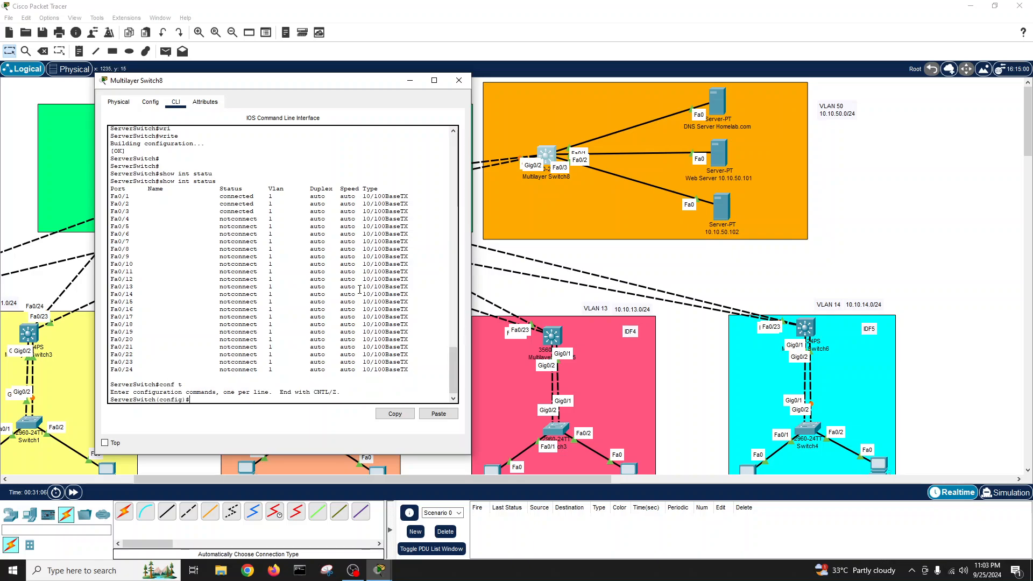
text(int r)
key(Tab)
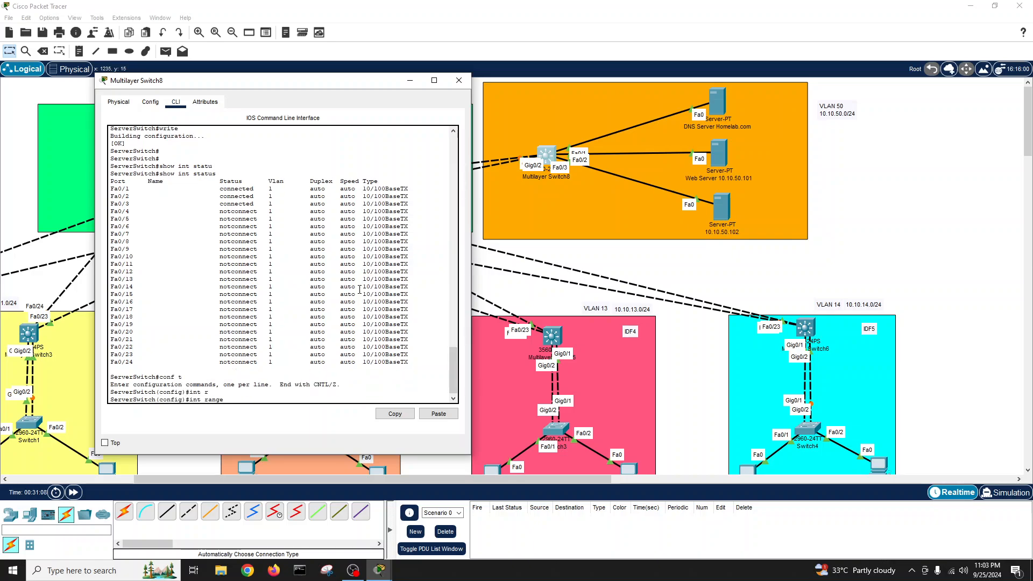
key(Tab)
text(f)
key(Tab)
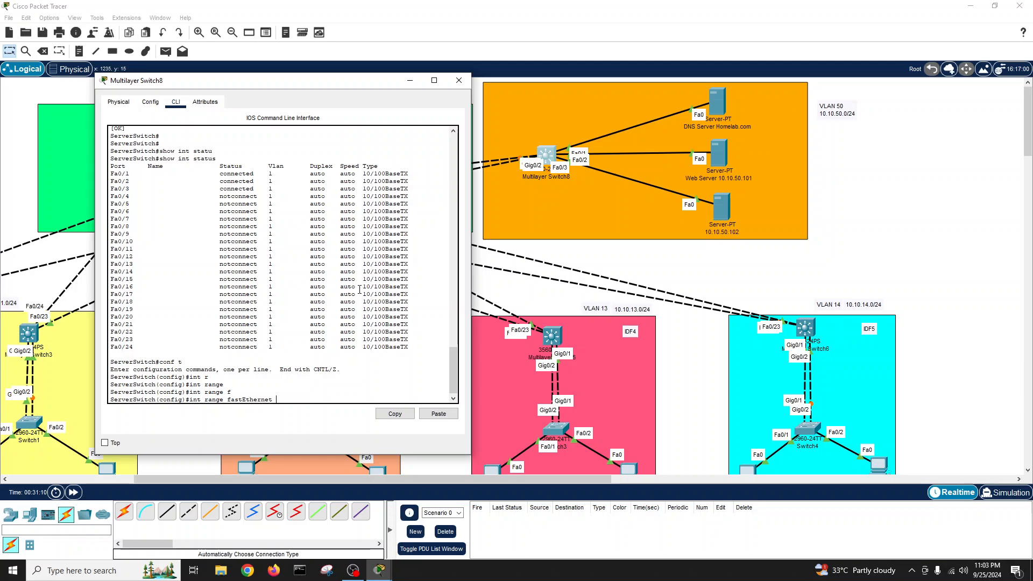
text(0/1-3)
key(Return)
- Make Fa0/1–0/3 access ports in VLAN 50 and bring them up with no shutdown
text(sw)
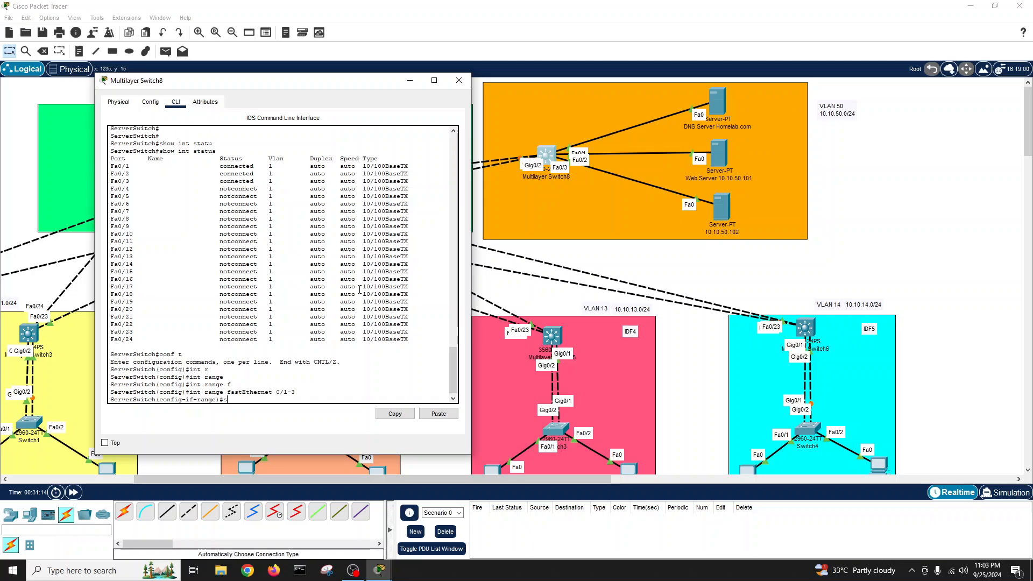
key(Tab)
text(mod ac)
key(Tab)
key(Return)
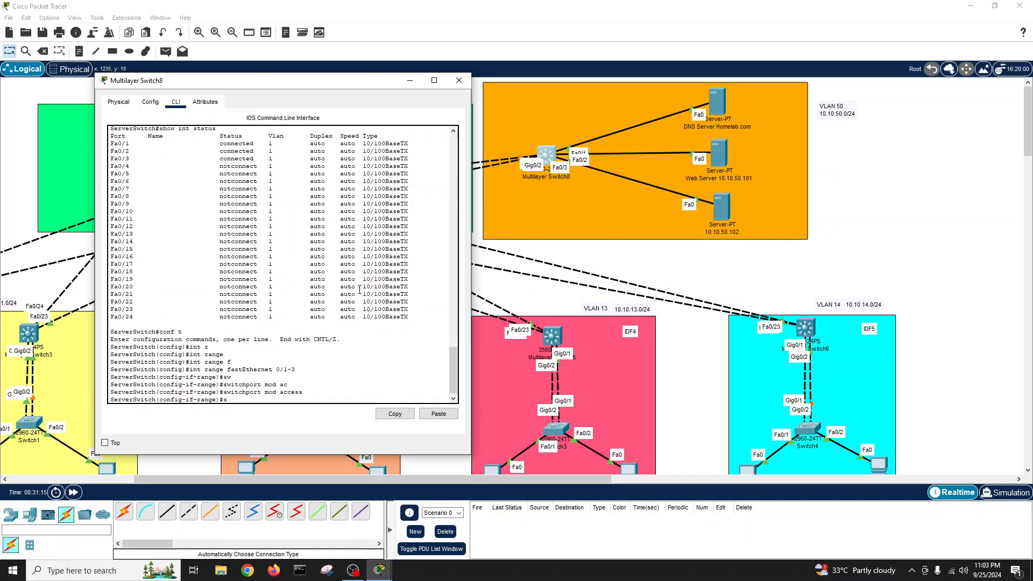
text(sw)
key(Tab)
text(c)
key(BackSpace)
text(acc)
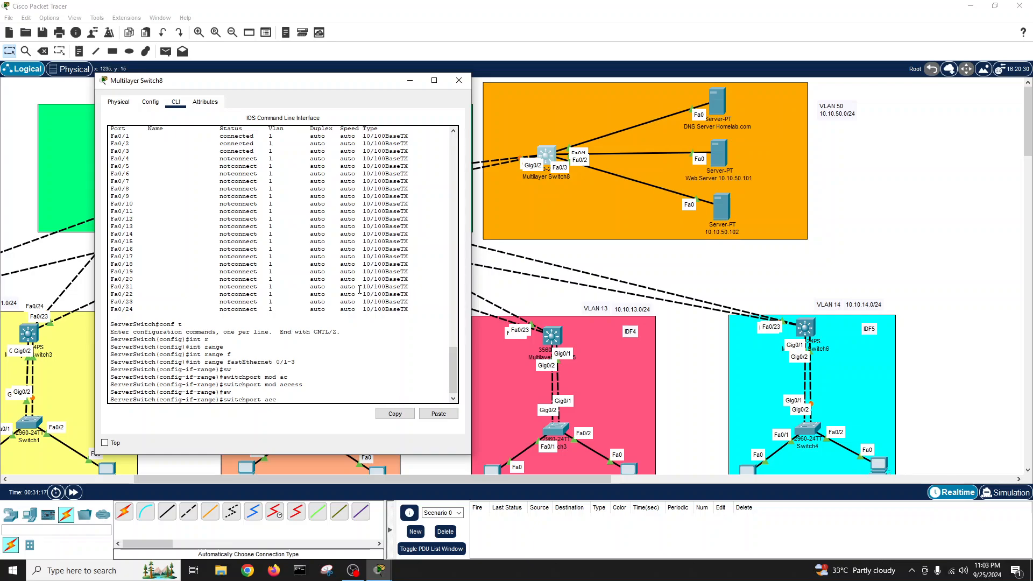
key(Tab)
text(vl)
key(Tab)
text(50)
key(Return)
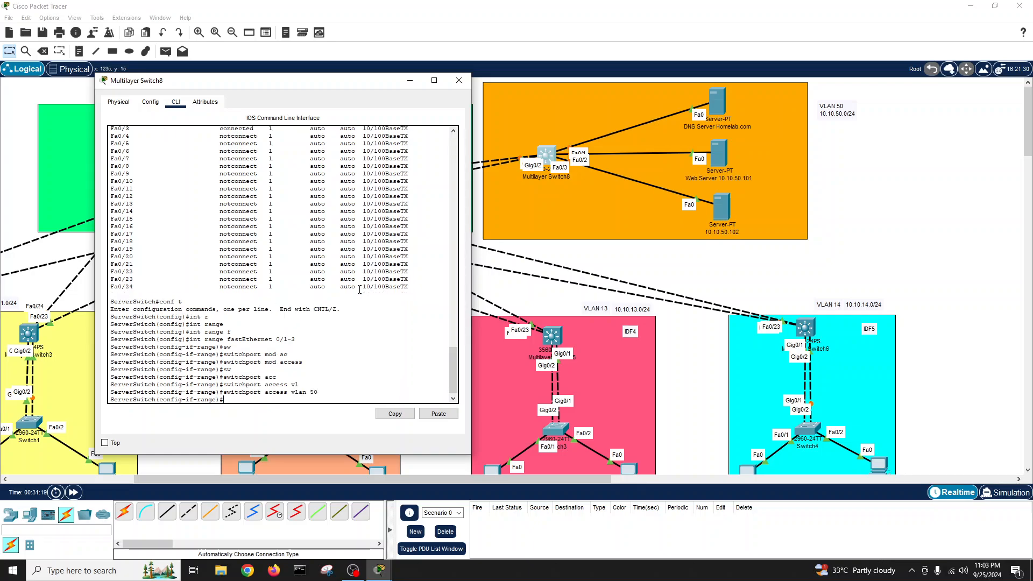
text(no sh)
key(Return)
key(Return)
- Exit configuration mode and save the running configuration with write
text(exit)
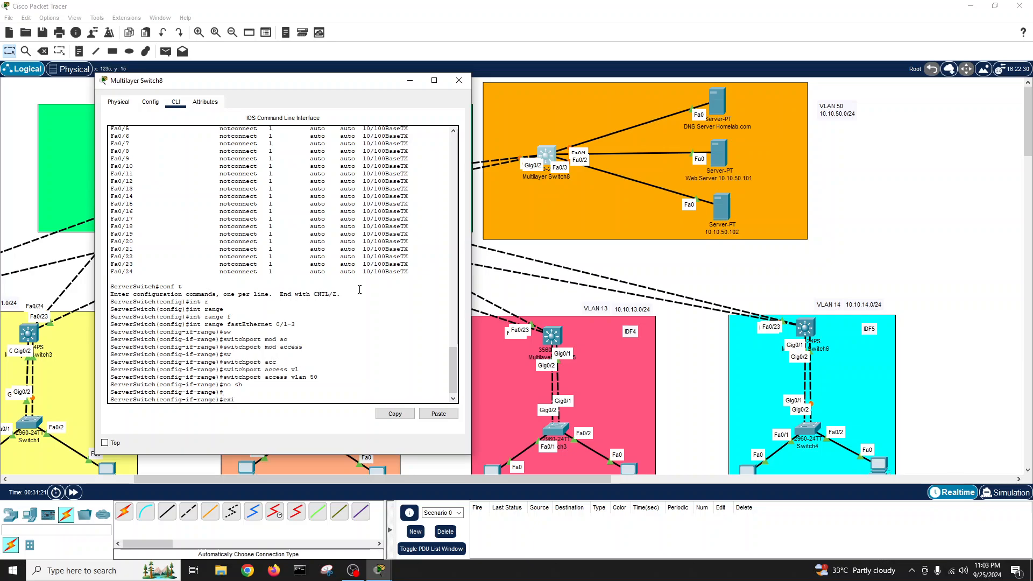
key(Return)
text(exit)
key(Return)
text(wri)
key(Tab)
key(Return)
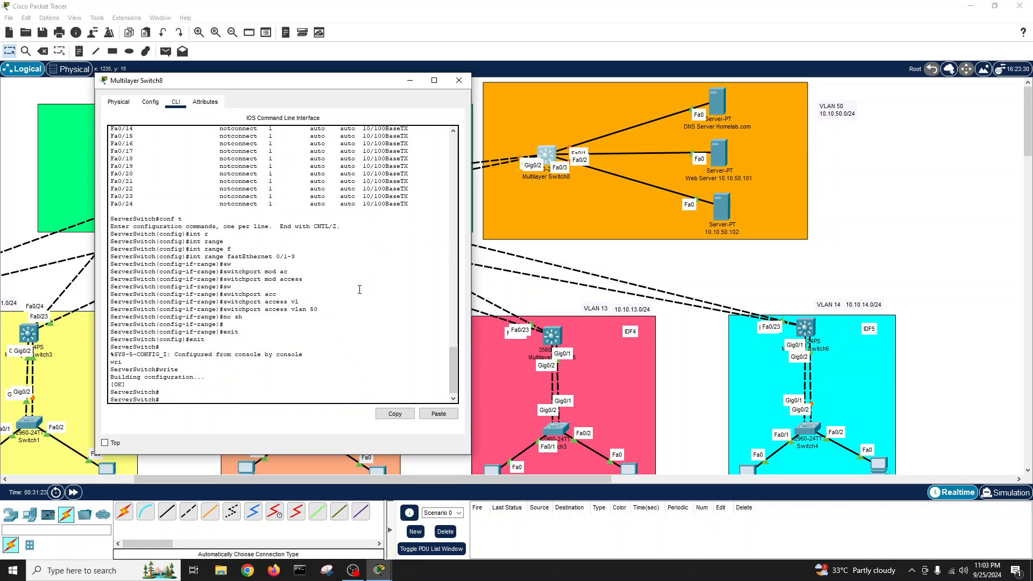
key(Return)
key(Return)
key(Return)
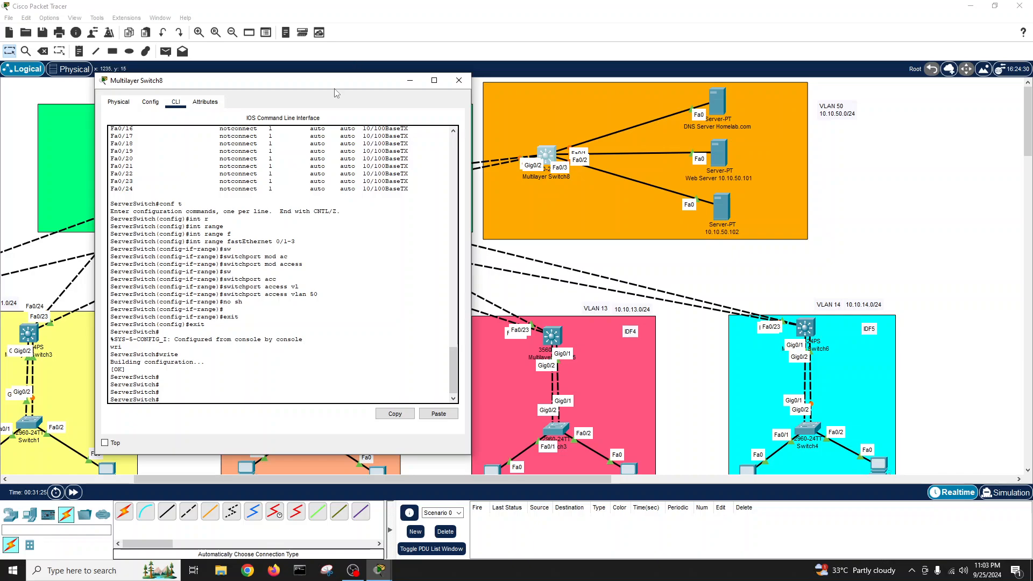
- Enlarge the switch window and check show int status for Gig0/1 and Gig0/2
drag(331, 89, 746, 203)
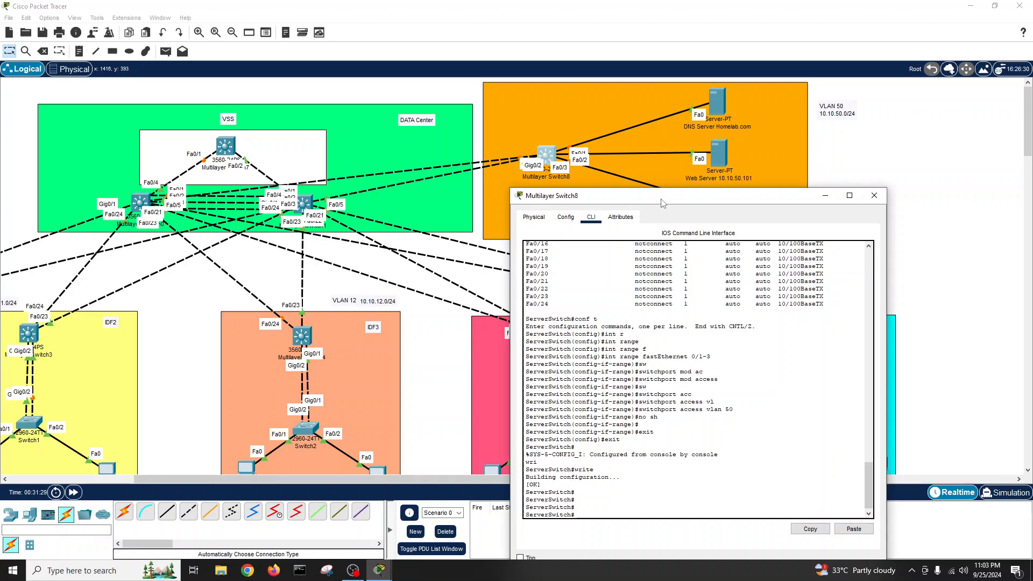
drag(592, 196, 423, 106)
drag(716, 478, 803, 478)
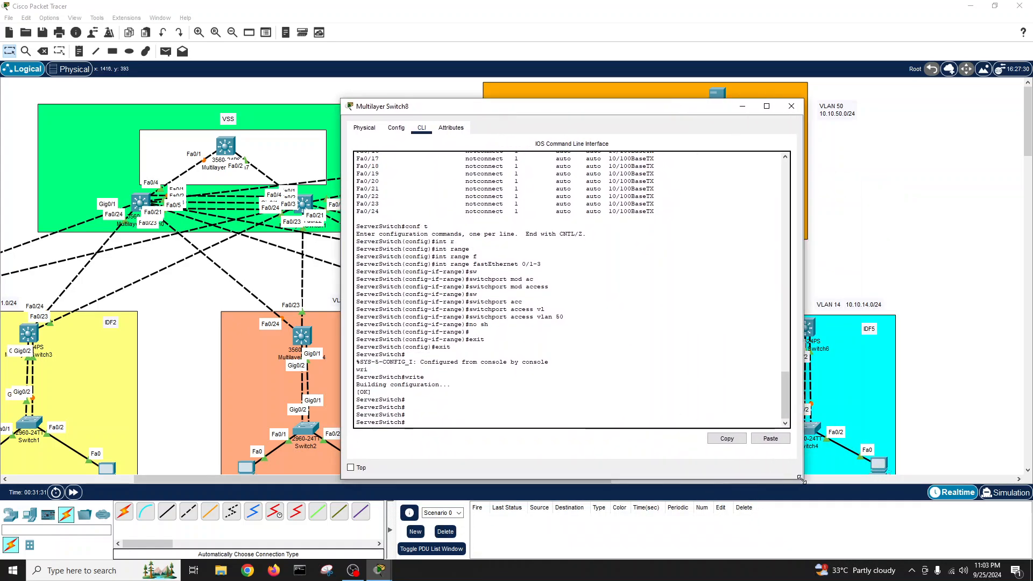
key(Return)
key(Return)
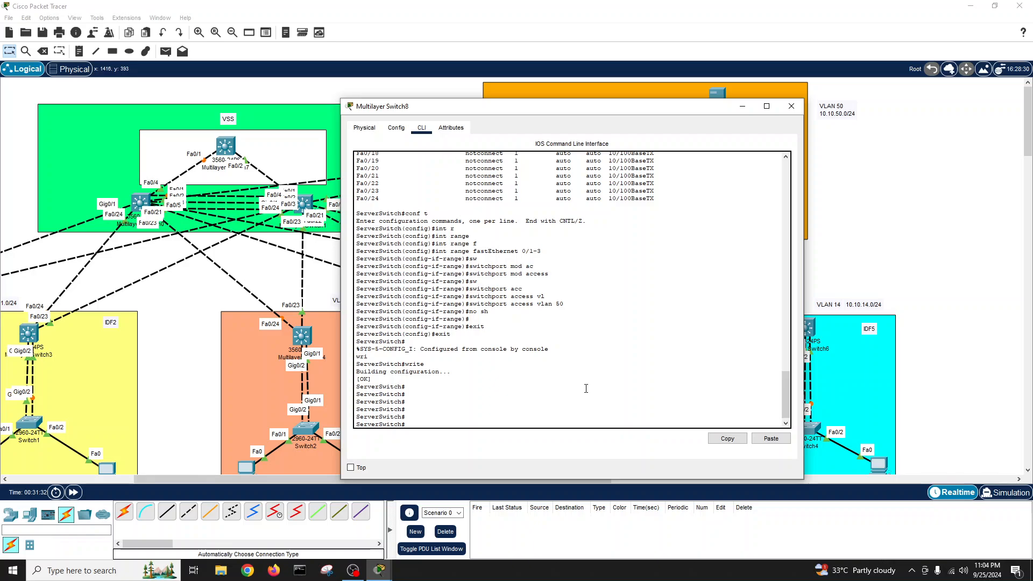
text(show int statu)
key(Tab)
key(Return)
key(Return)
key(Return)
key(Return)
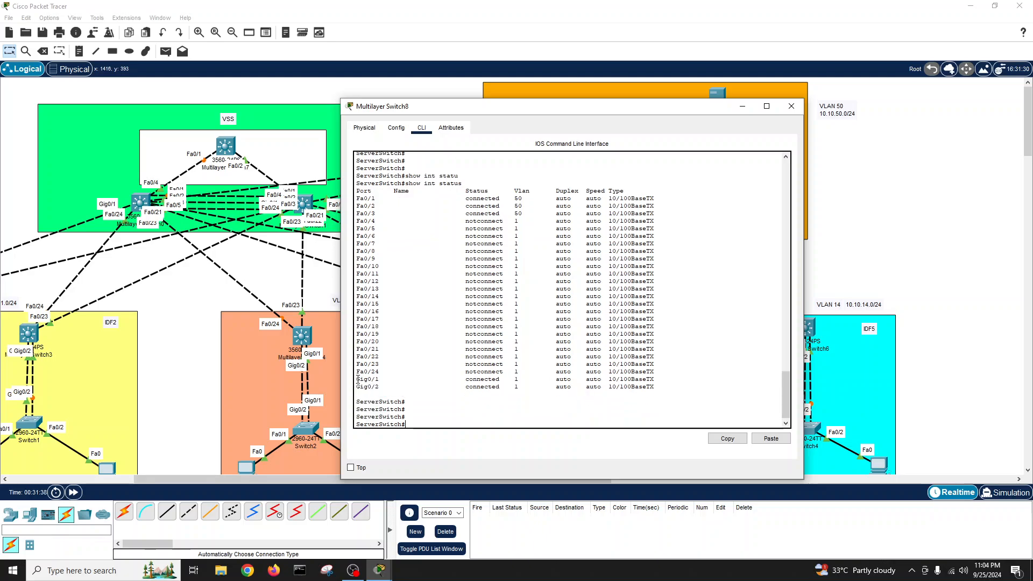
drag(358, 379, 379, 386)
click(447, 419)
- Enter global configuration mode and begin an interface range on gigabitEthernet ports
text(conf t)
key(Return)
text(int r)
key(Tab)
text(ange gi)
key(Tab)
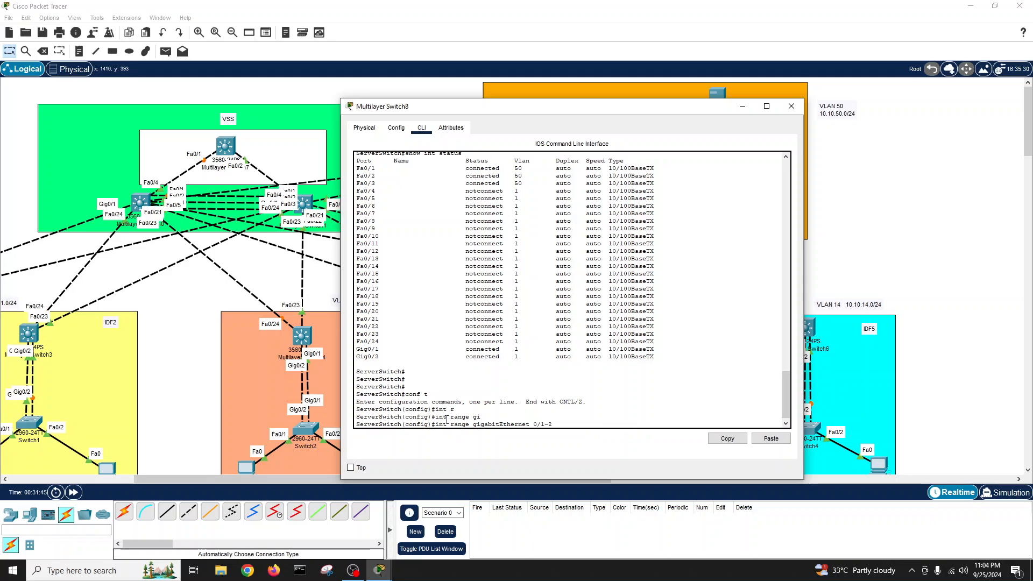
- Select interface range Gig0/1–0/2 and set their trunk encapsulation to dot1q
text(0/1-2)
key(Return)
text(sw)
key(Tab)
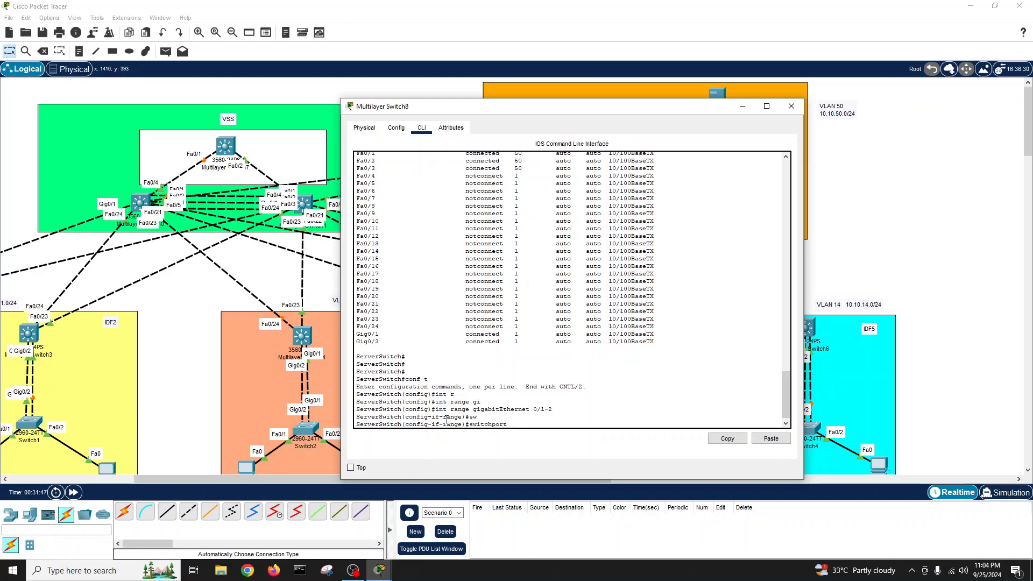
text(mod tr)
key(Tab)
key(Return)
key(Return)
key(Return)
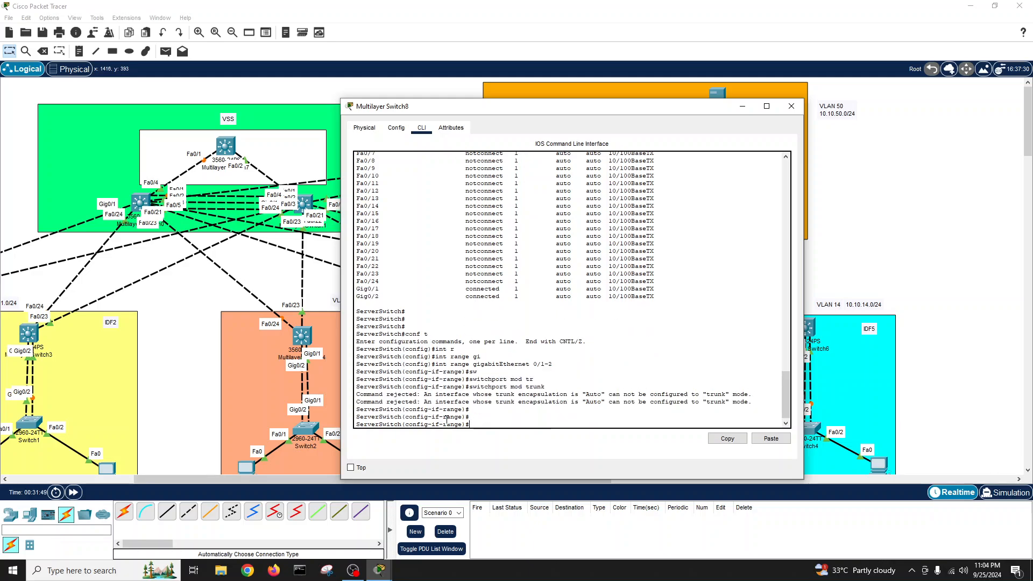
text(sw)
key(Tab)
text(ec)
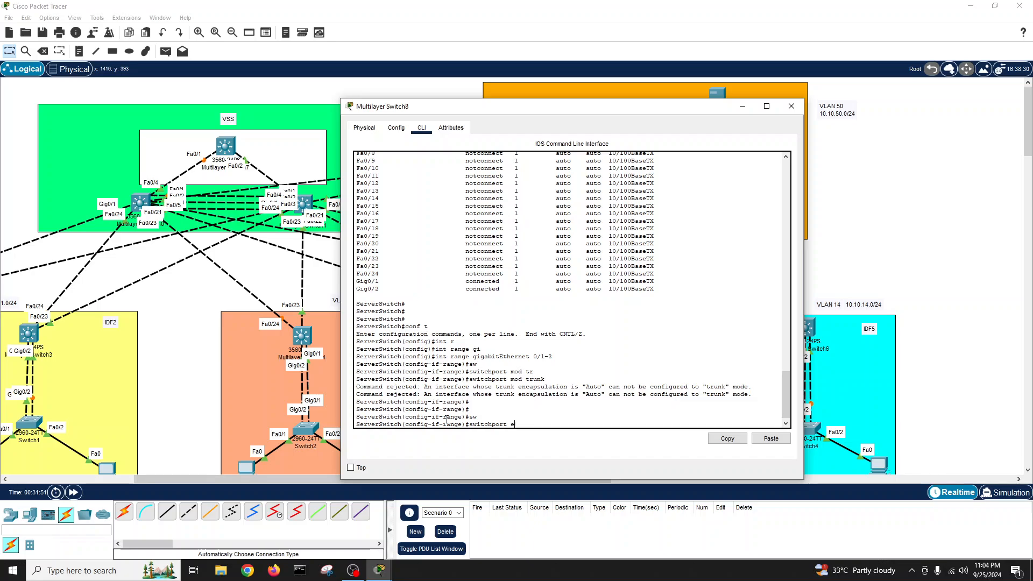
key(Tab)
key(BackSpace)
text(n)
key(Tab)
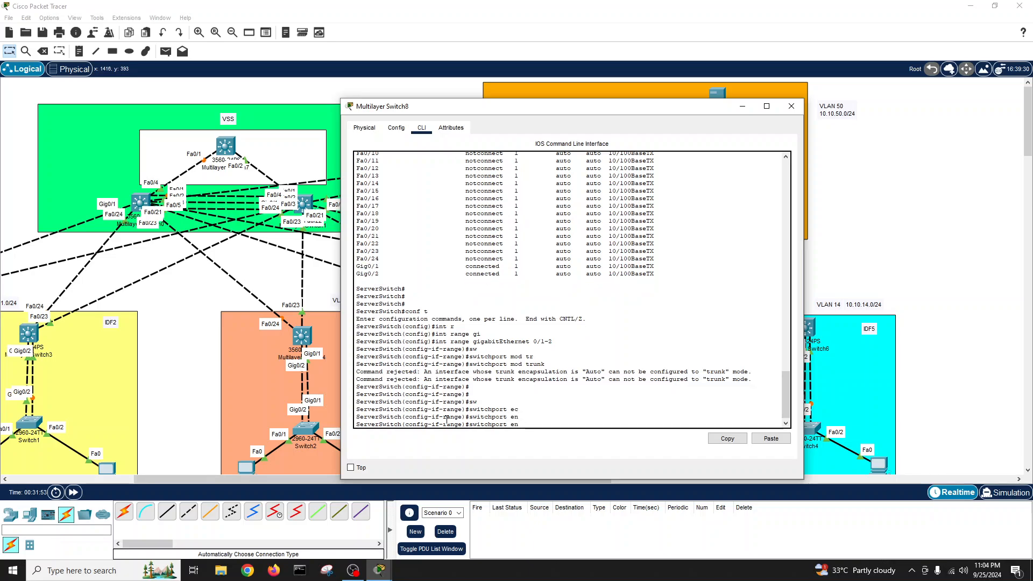
key(BackSpace)
text(tr)
key(Tab)
text(unk e)
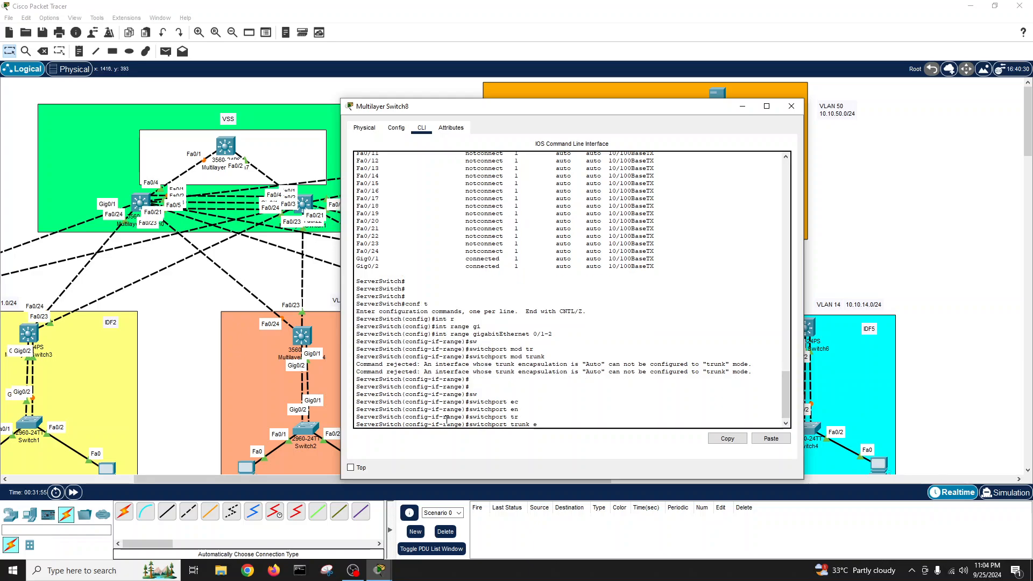
text(n)
key(Tab)
text(d)
key(Tab)
key(Return)
- Switch Gig0/1–0/2 to trunk mode and enable them with no shutdown
text(sw)
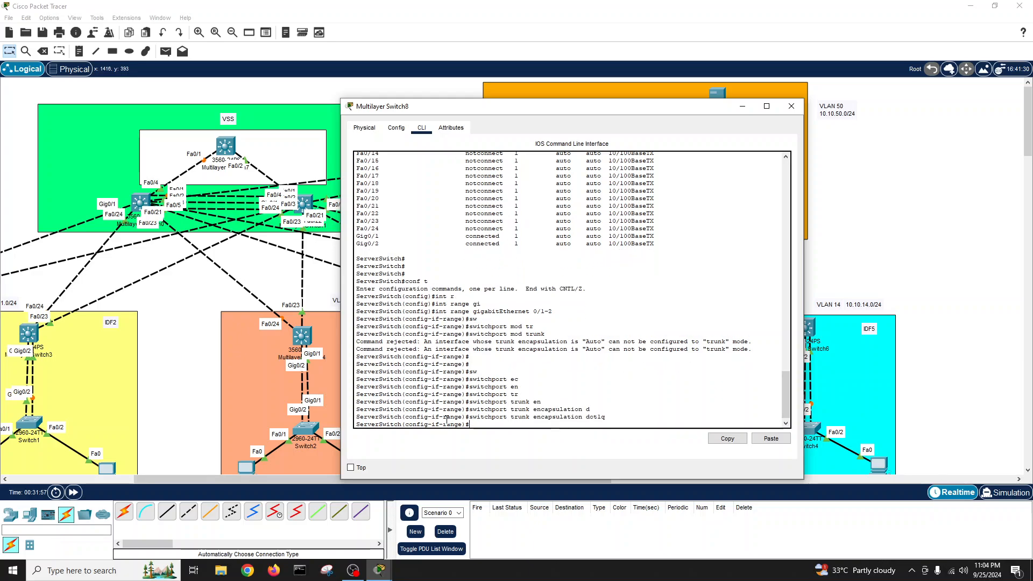
key(Tab)
text(mod tr)
key(Tab)
key(Return)
text(no sh)
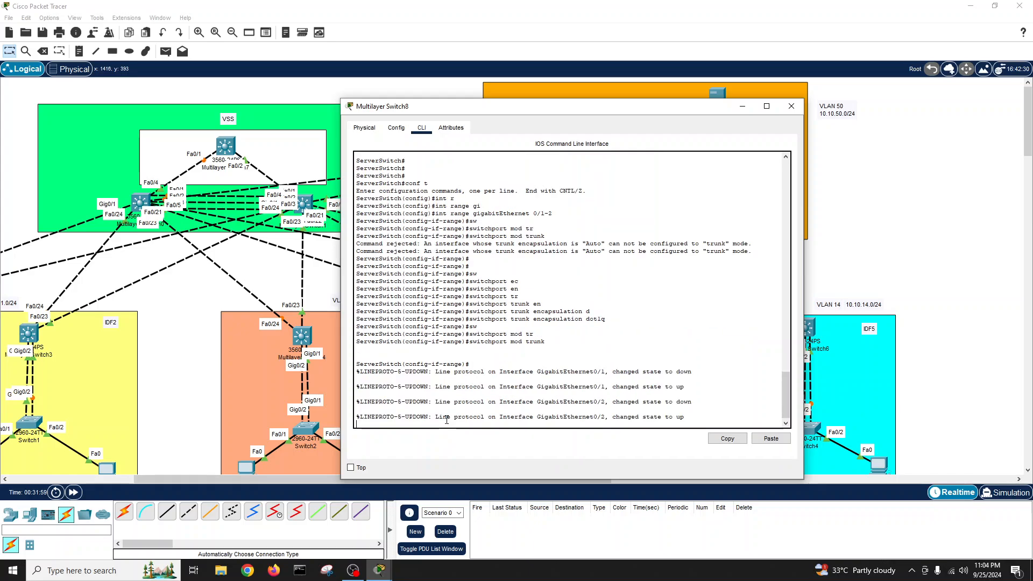
key(Tab)
key(Return)
key(Return)
key(Return)
key(Return)
key(Return)
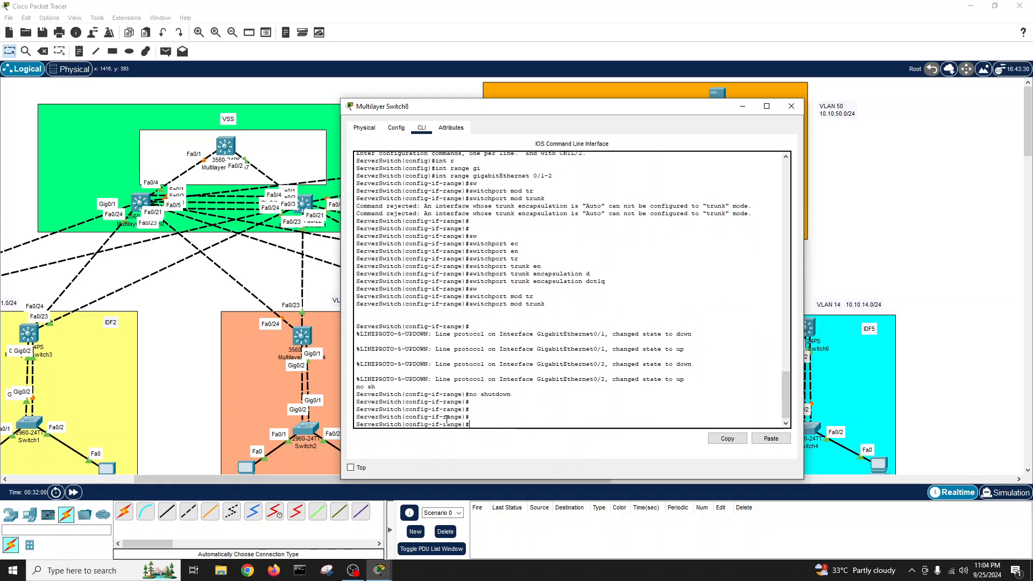
text(exit)
key(Return)
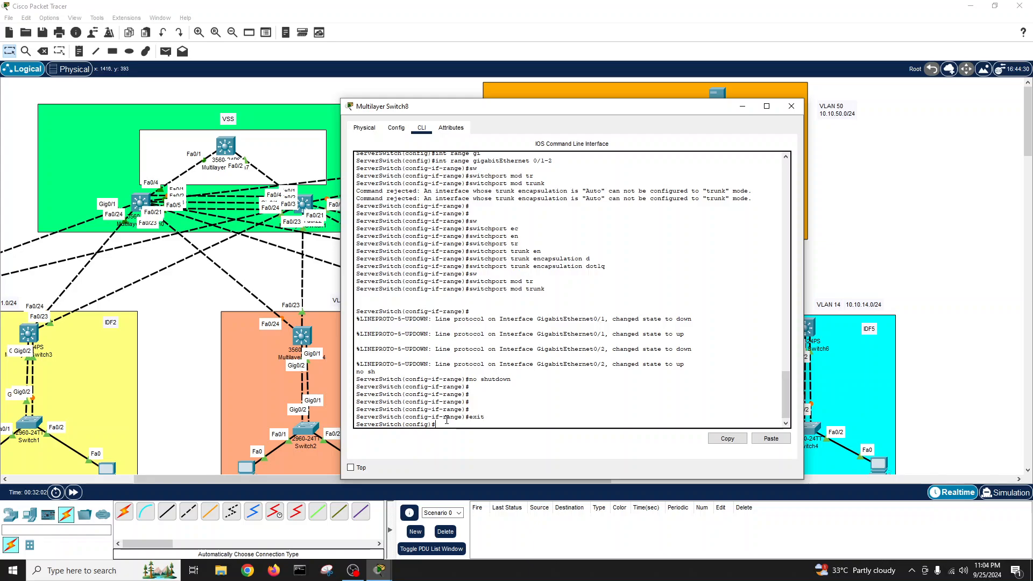
- Reselect Gig0/1–0/2 and give them the description 'connected to leaf'
text(exit)
key(BackSpace)
key(BackSpace)
key(BackSpace)
key(BackSpace)
text(switchport trunk encapsulation dot1q)
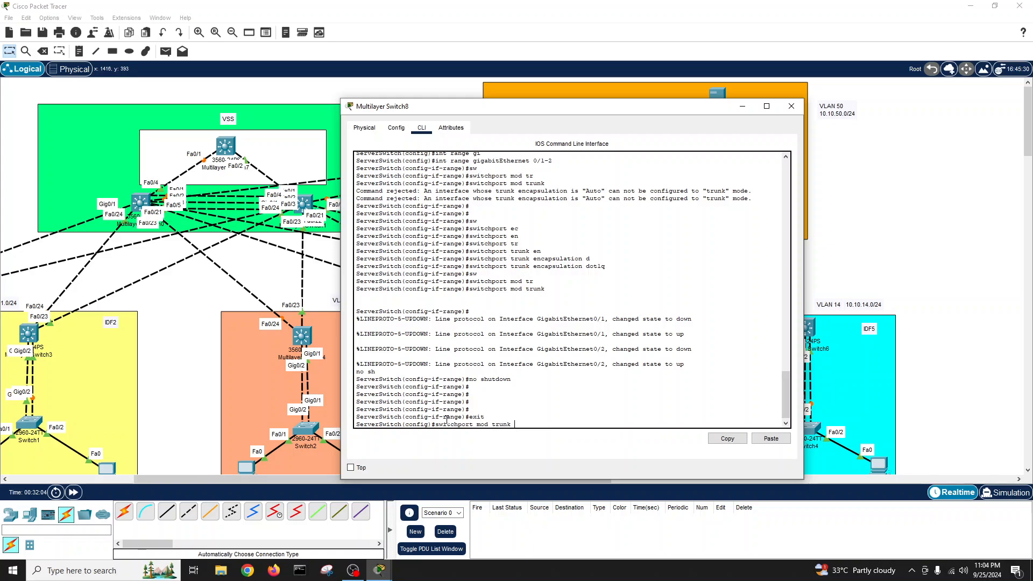
key(Up)
key(Up)
key(Up)
key(Up)
key(Up)
key(Up)
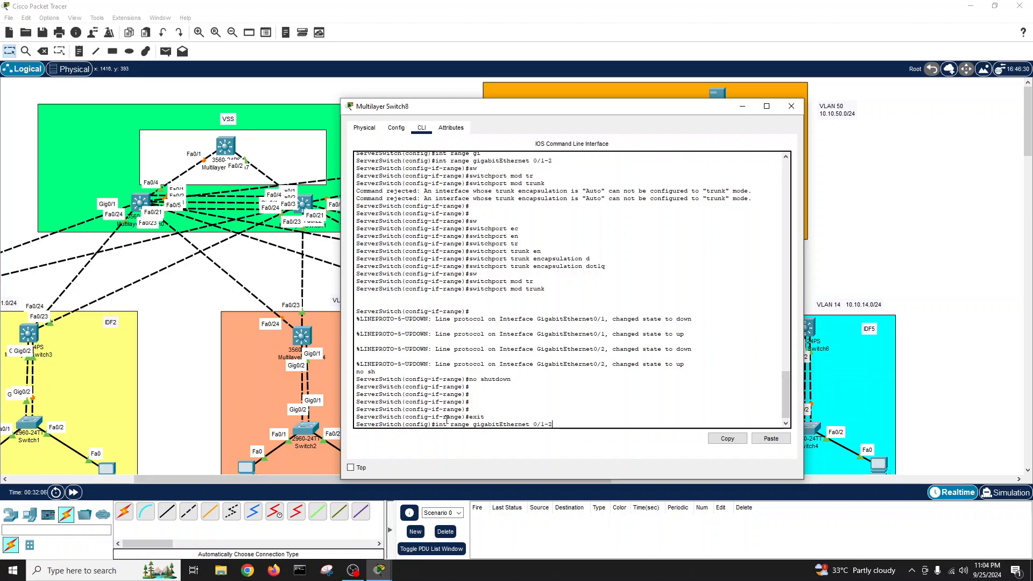
key(Return)
text(de)
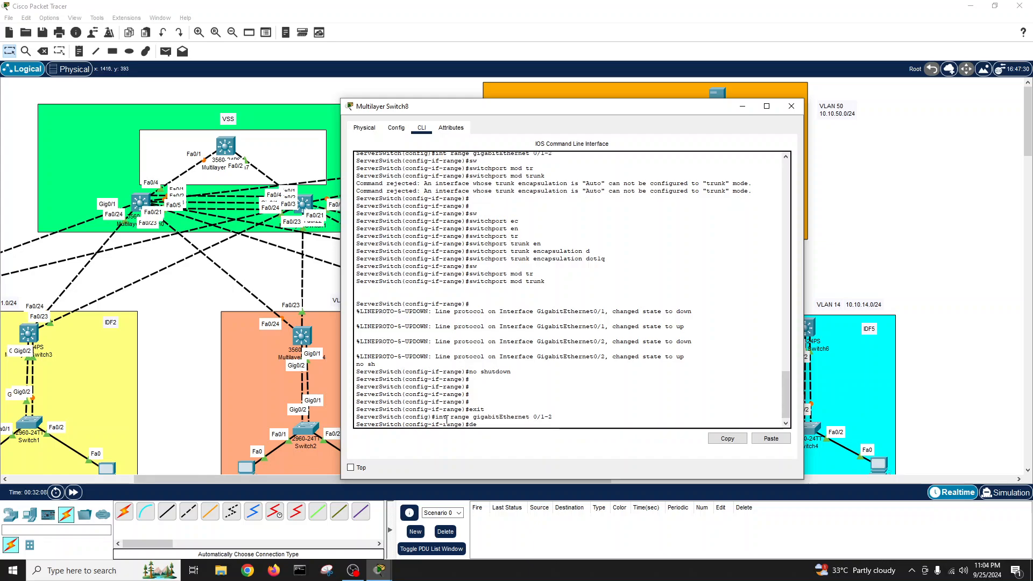
text(s)
key(Tab)
text(connected)
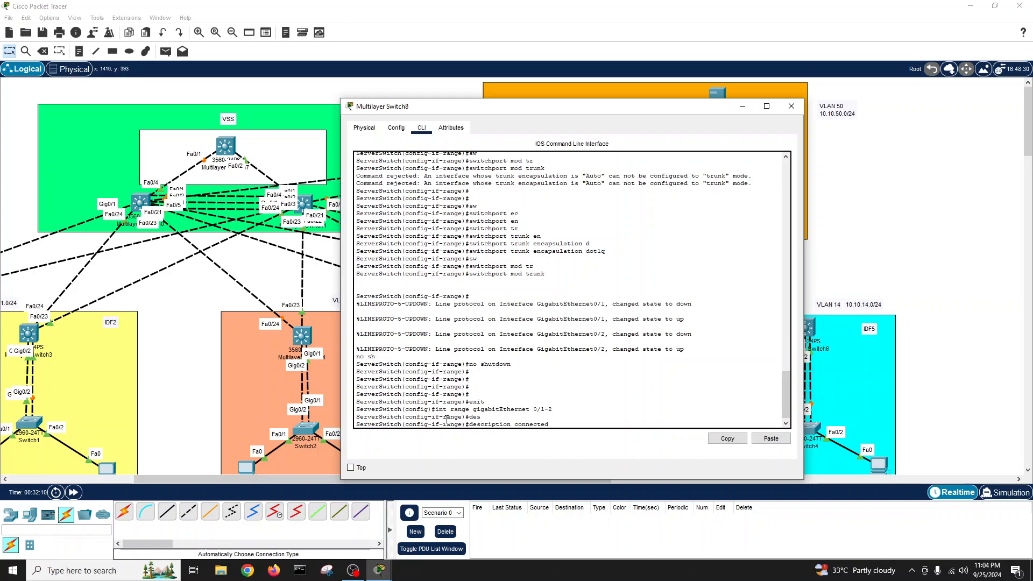
text( to LEaf cw)
key(BackSpace)
key(BackSpace)
key(BackSpace)
key(BackSpace)
key(BackSpace)
key(BackSpace)
key(BackSpace)
key(BackSpace)
text(leaf)
key(Return)
key(Return)
key(Return)
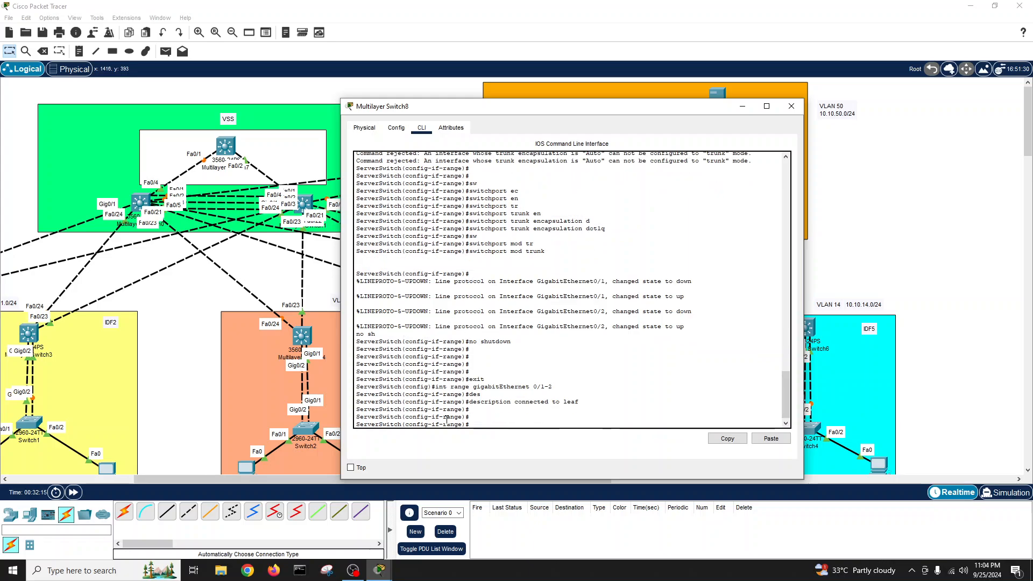
text(erverSwitch(config)#exi)
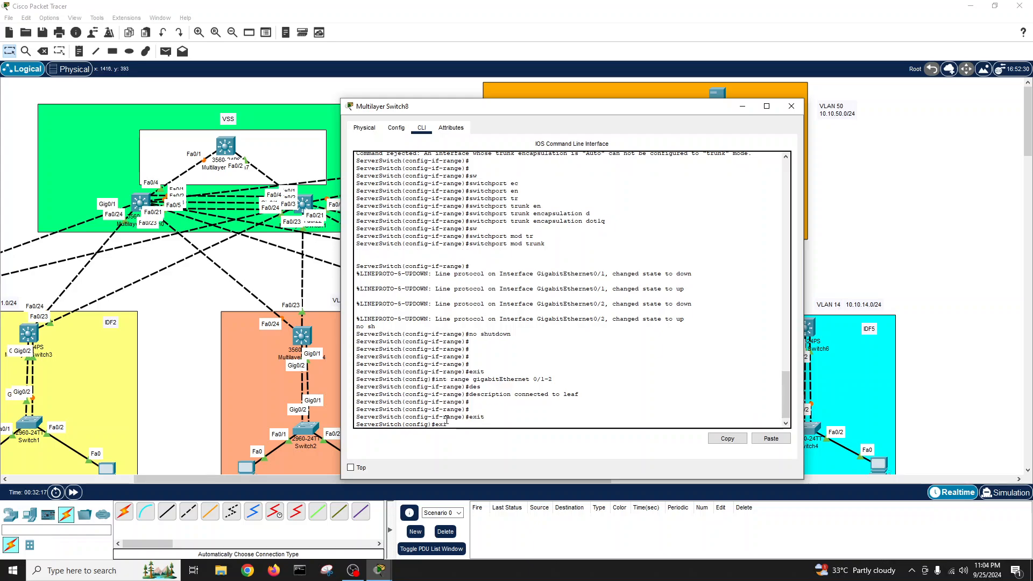
key(Return)
- Save the running configuration with wr and list the interface status
text(exit)
key(Return)
text(wri)
key(Return)
key(Return)
key(Return)
key(Return)
key(Return)
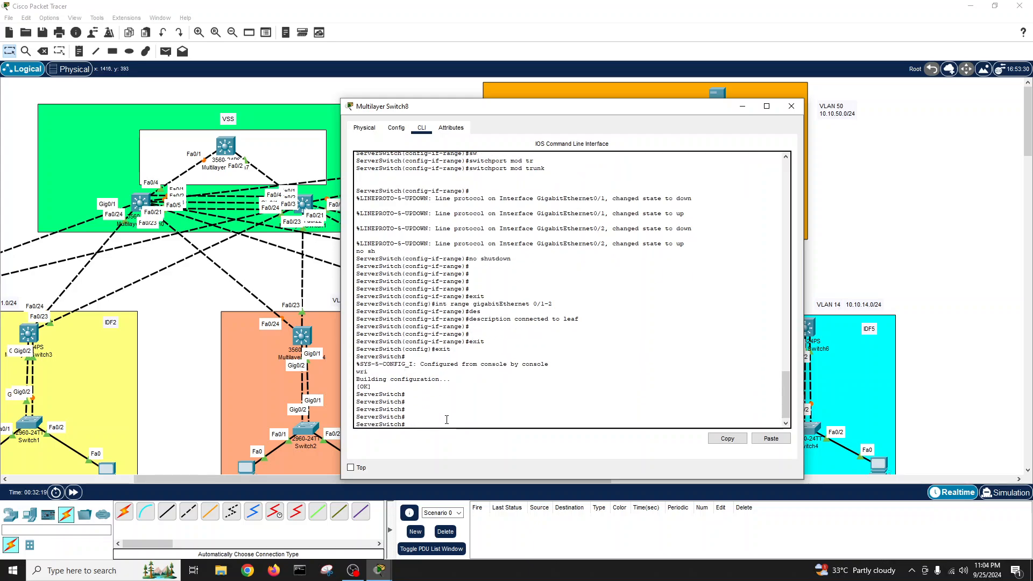
text(who)
key(BackSpace)
key(BackSpace)
key(BackSpace)
key(BackSpace)
text(sh)
key(BackSpace)
key(BackSpace)
key(BackSpace)
text(atu)
key(Tab)
key(Return)
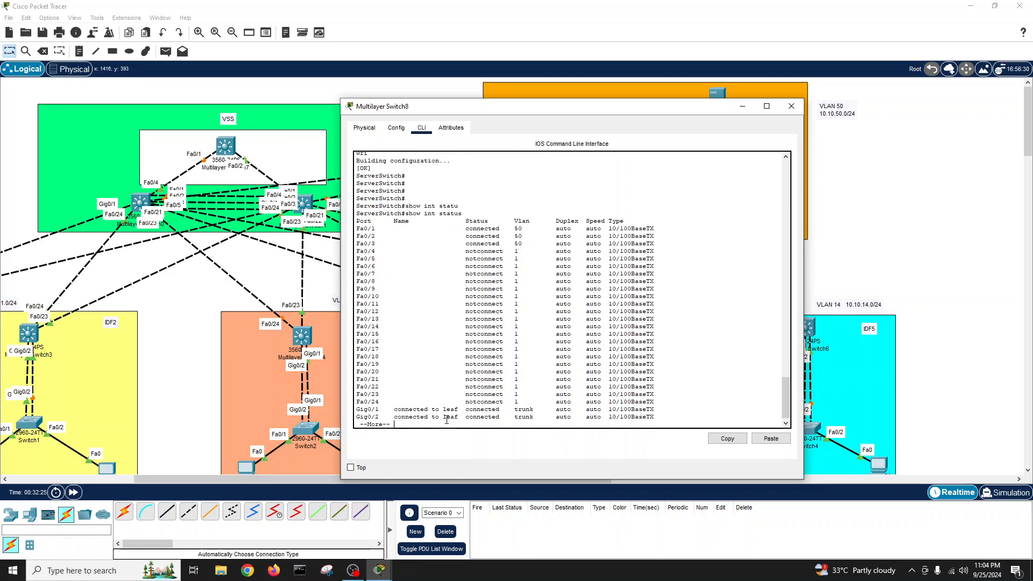
key(Return)
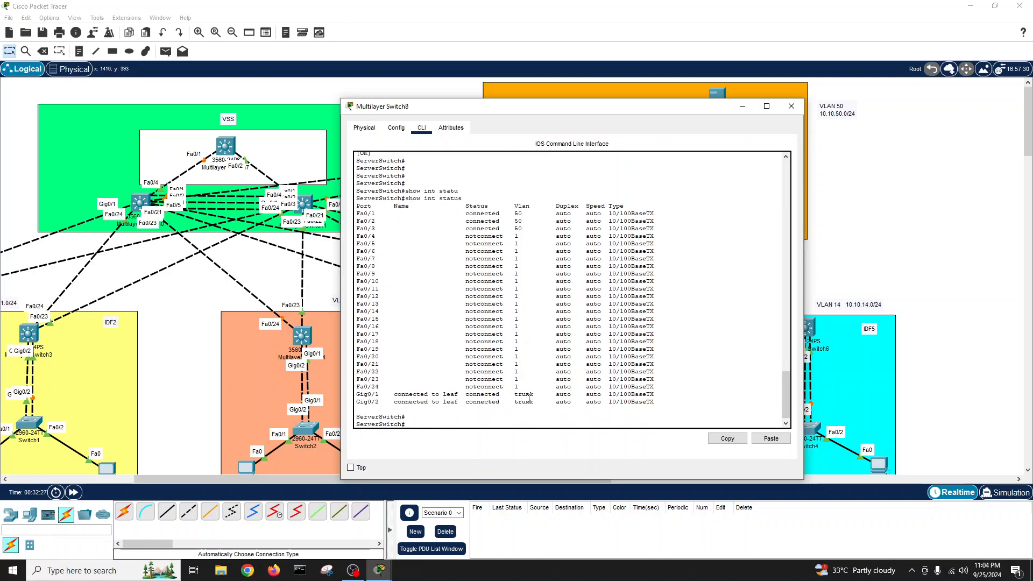
- Check Gig0/1–0/2 show as trunks, then close ServerSwitch's window
drag(529, 398, 533, 402)
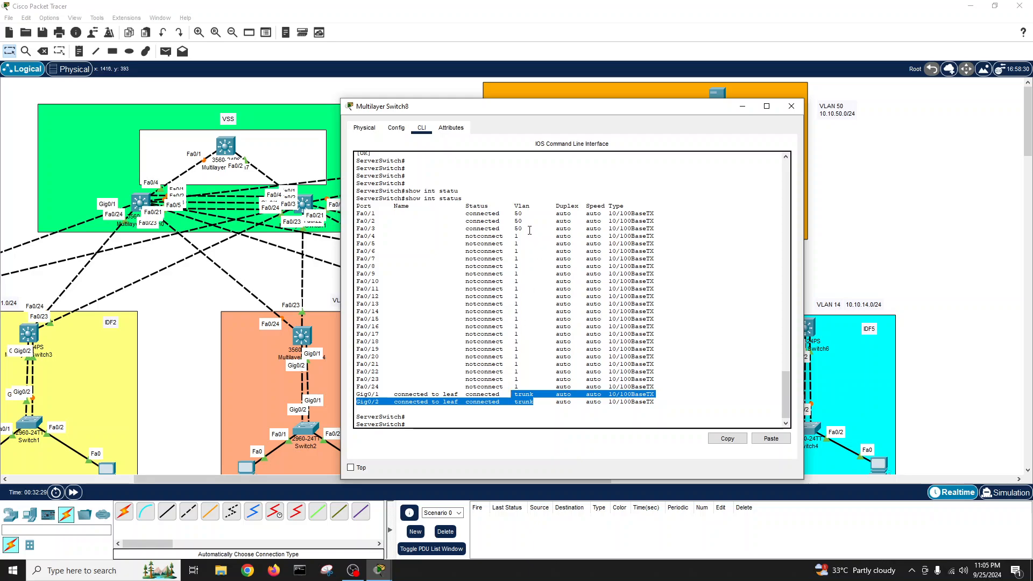
drag(529, 230, 350, 215)
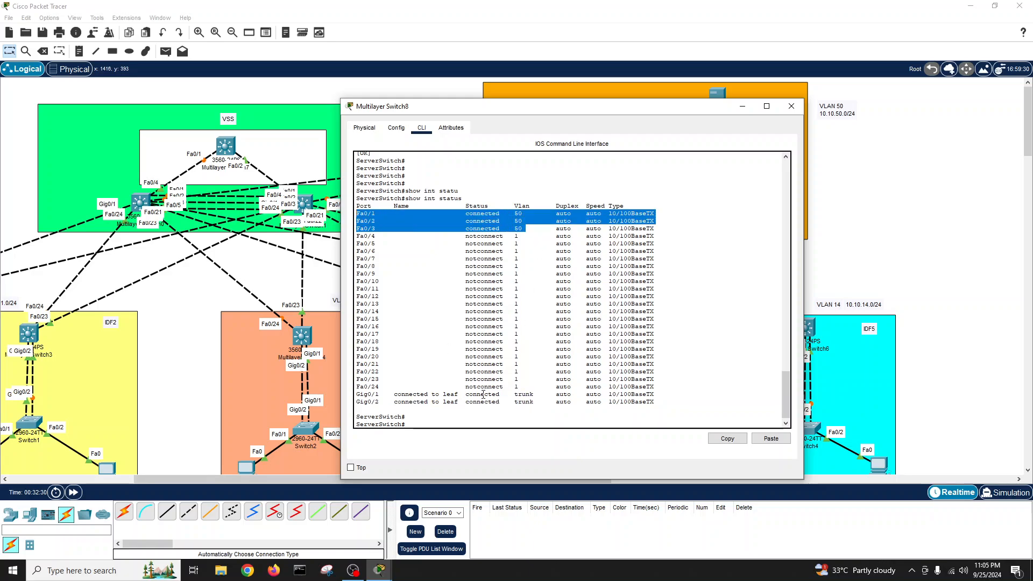
click(482, 395)
key(Return)
key(Return)
key(Return)
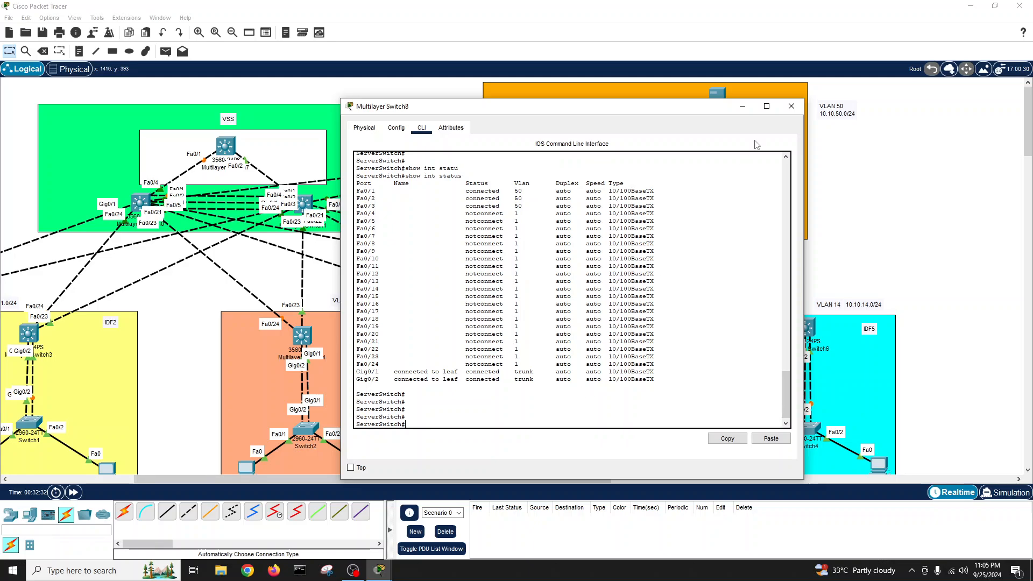
click(792, 106)
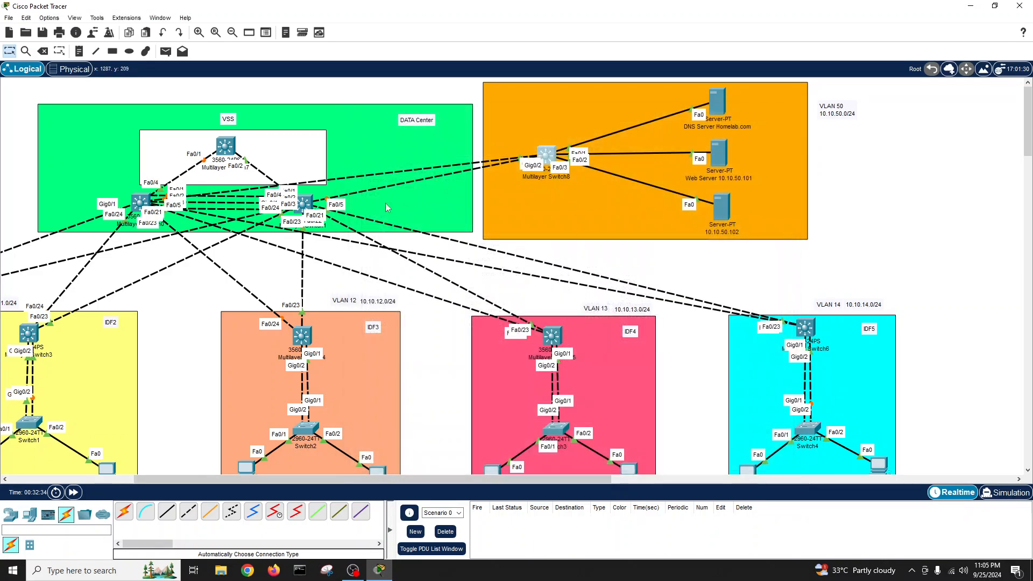
drag(225, 147, 220, 145)
- Open Multilayer Switch7's CLI, decline the setup dialog, and enter global configuration mode
click(220, 145)
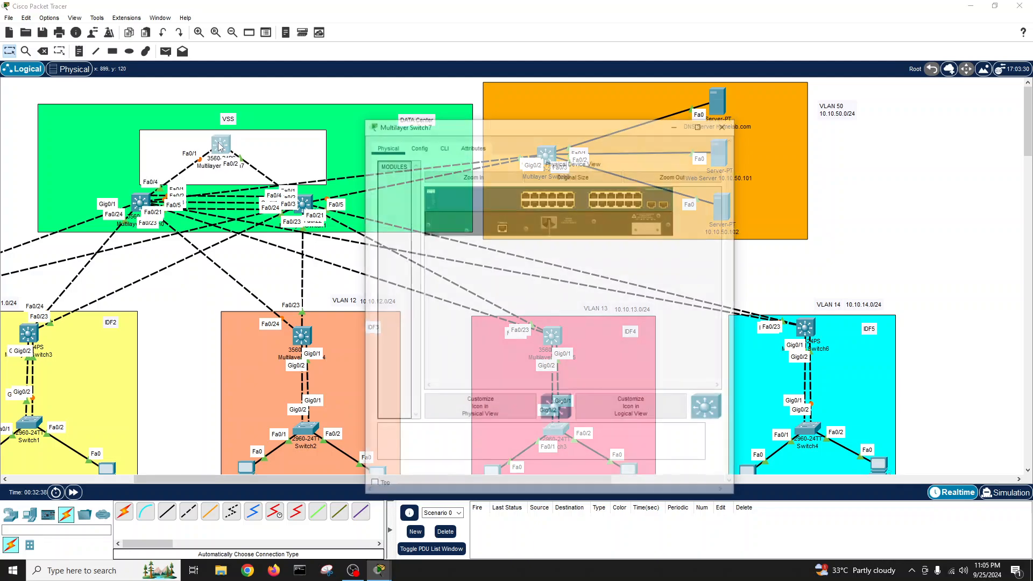
drag(575, 119, 611, 131)
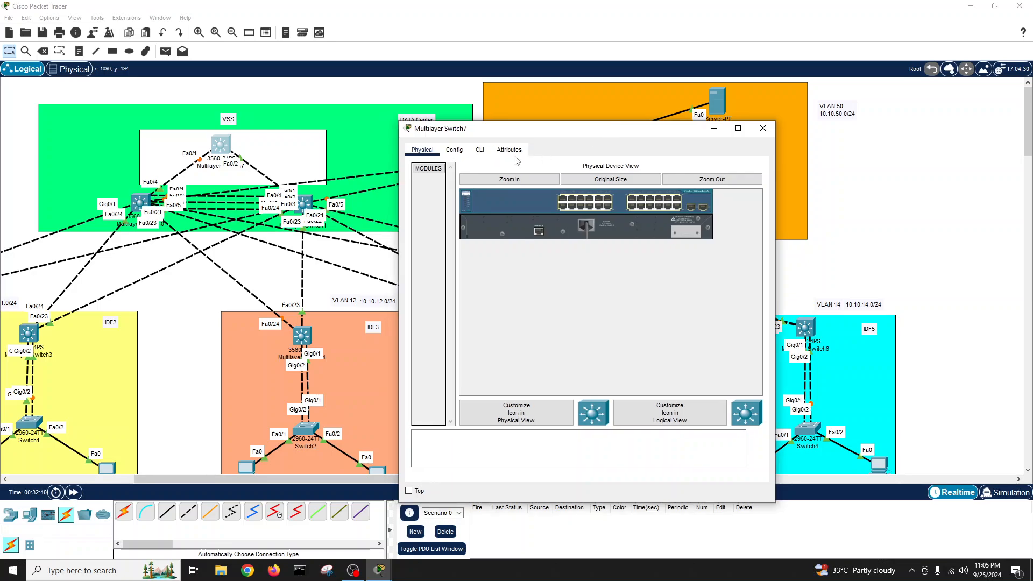
click(482, 151)
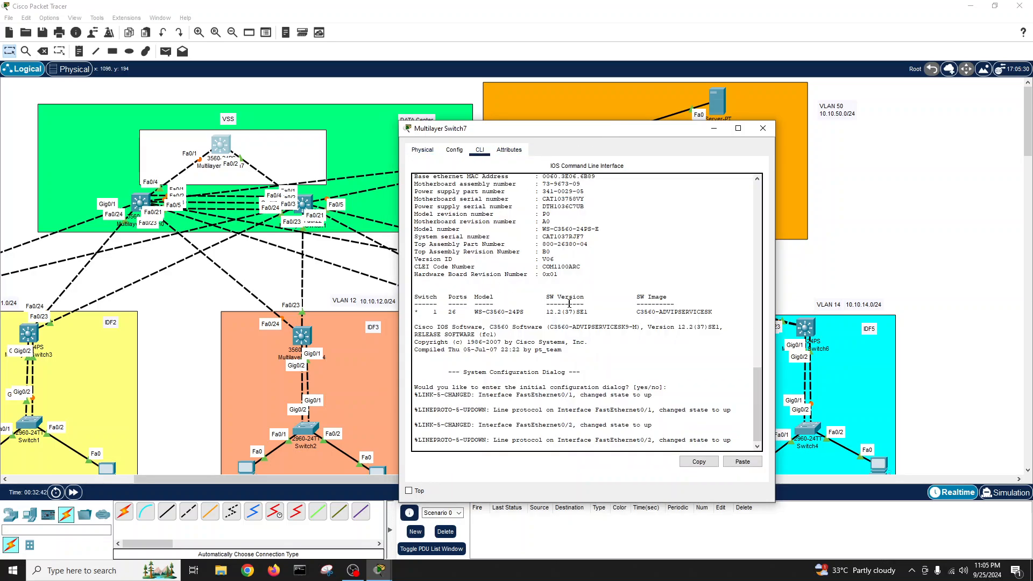
key(Return)
key(Return)
text(no)
key(Return)
key(Return)
key(Return)
key(Return)
key(Return)
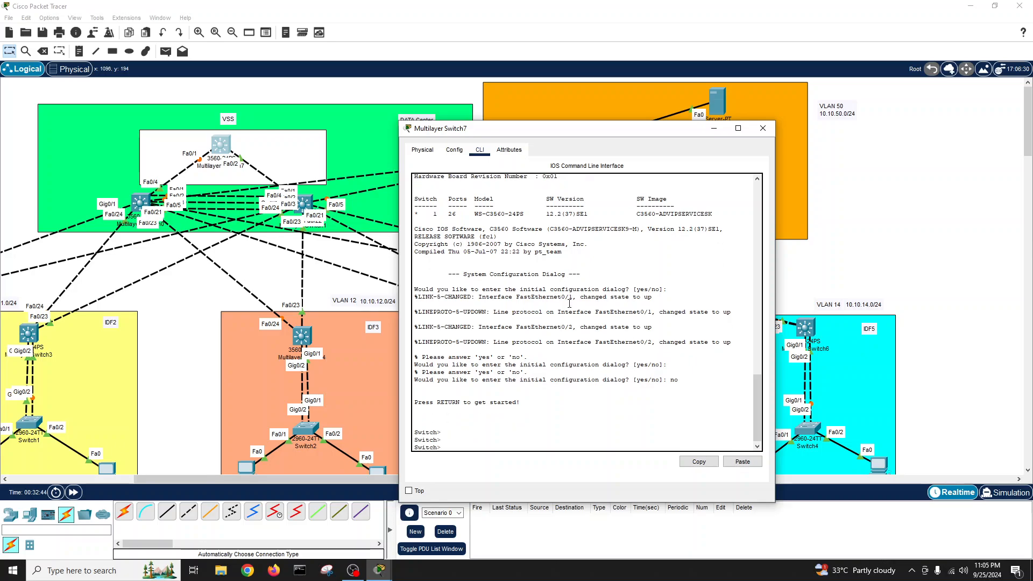
text(en)
key(Return)
text(conf t)
key(Return)
- Set the hostname to CoreSw and leave configuration mode
text(host)
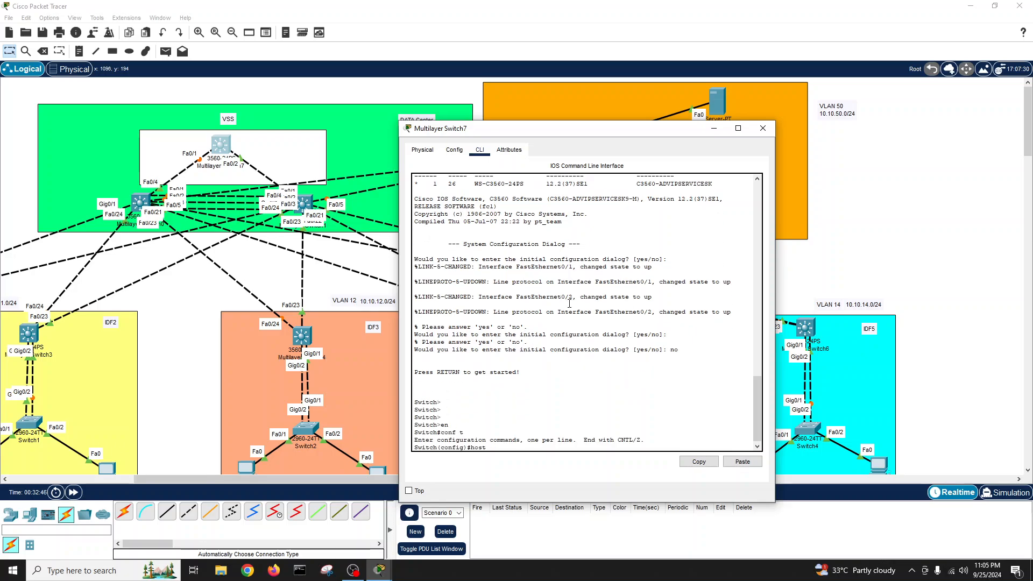
key(Tab)
text(CoreSw)
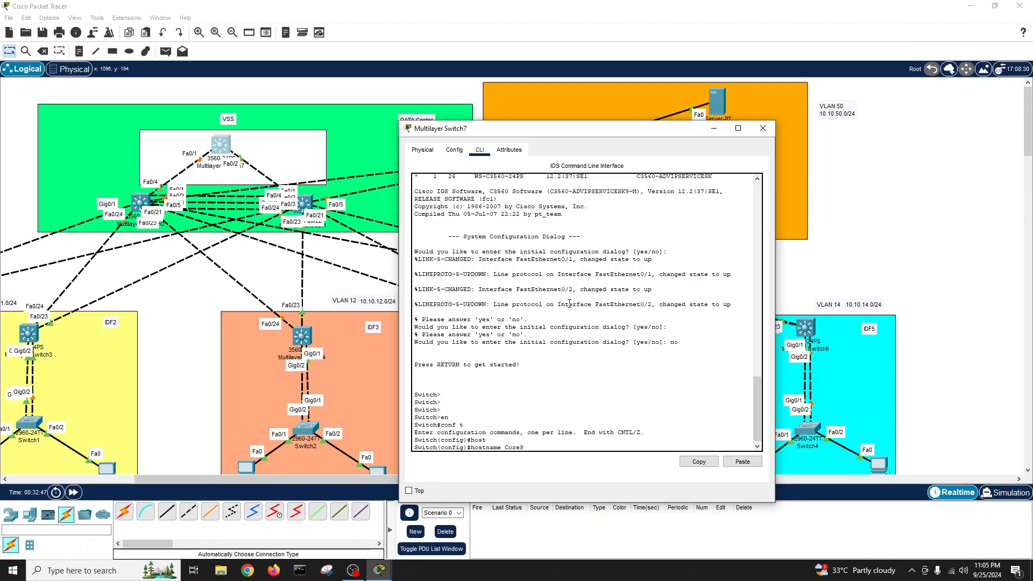
key(Return)
key(Return)
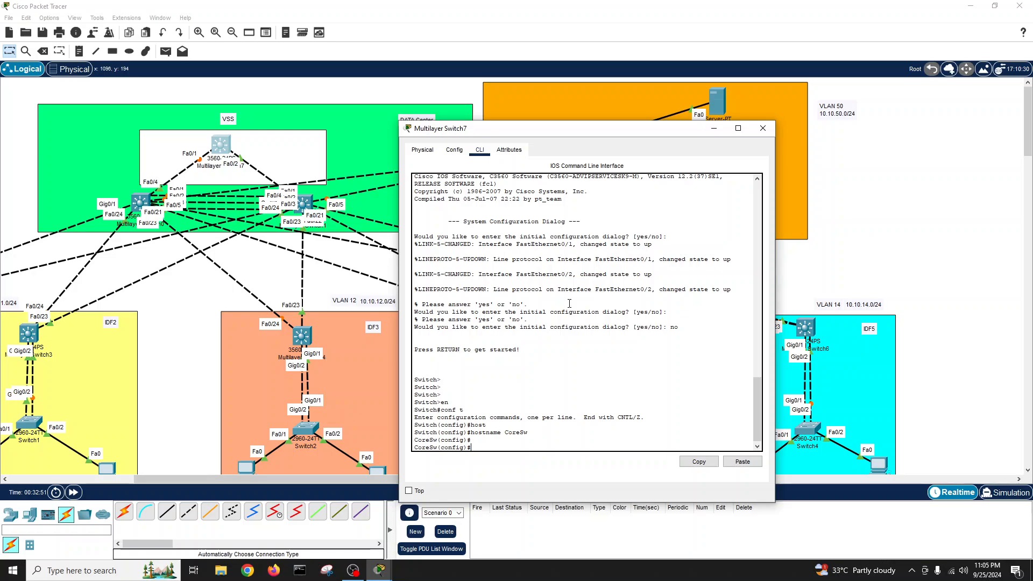
text(exit)
key(Return)
- Run show interfaces status, confirming Fa0/1 and Fa0/2 connected in VLAN 1
key(Return)
key(Return)
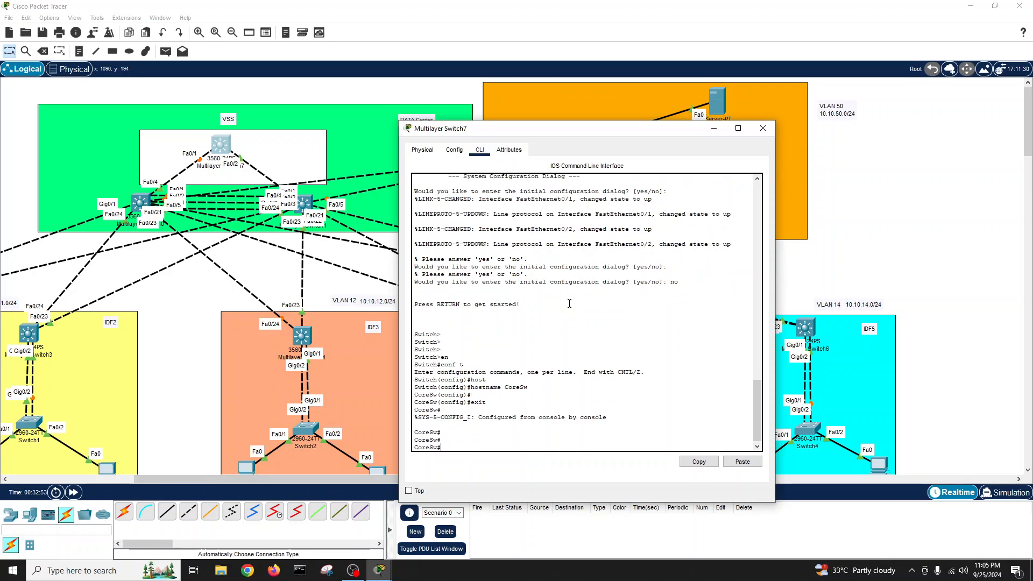
text(show int satu)
key(Return)
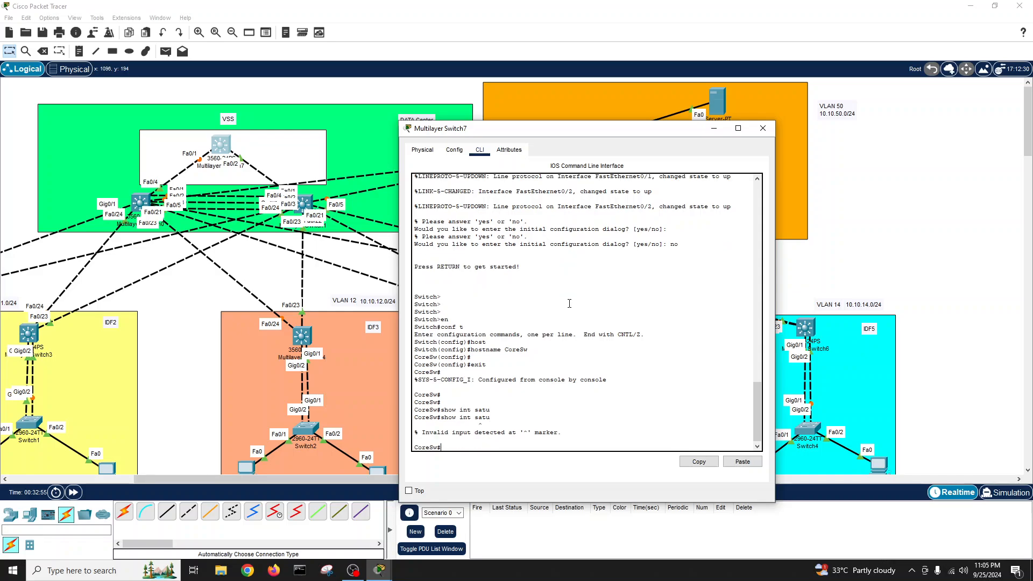
key(Up)
key(BackSpace)
text(atu)
key(Tab)
key(Return)
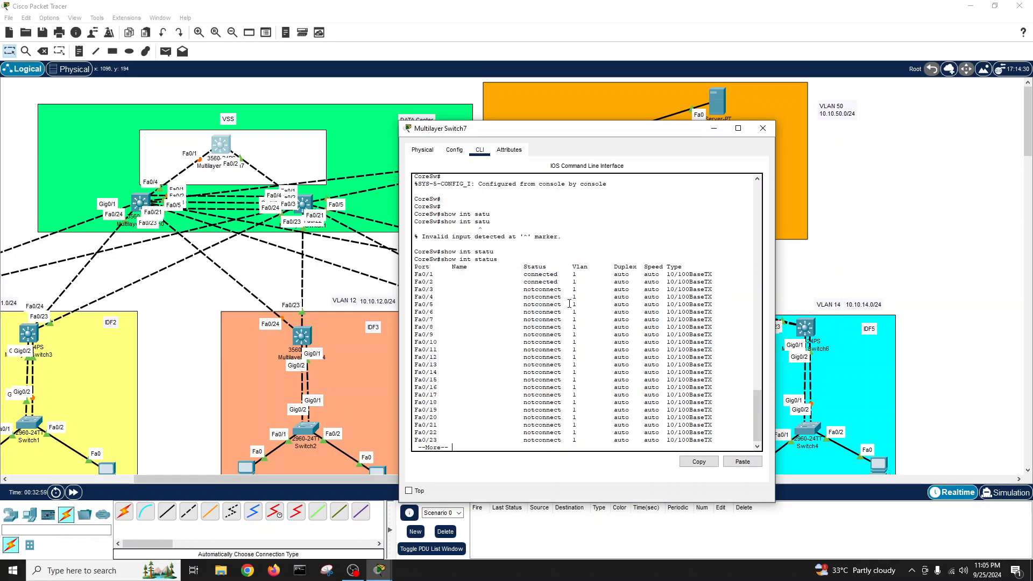
key(space)
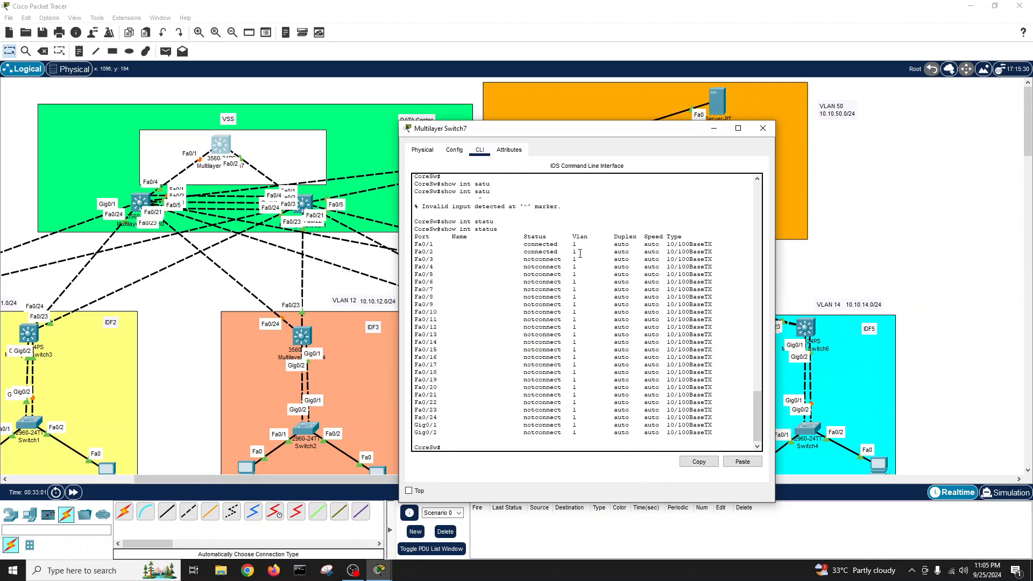
drag(580, 254, 414, 245)
click(492, 418)
key(Return)
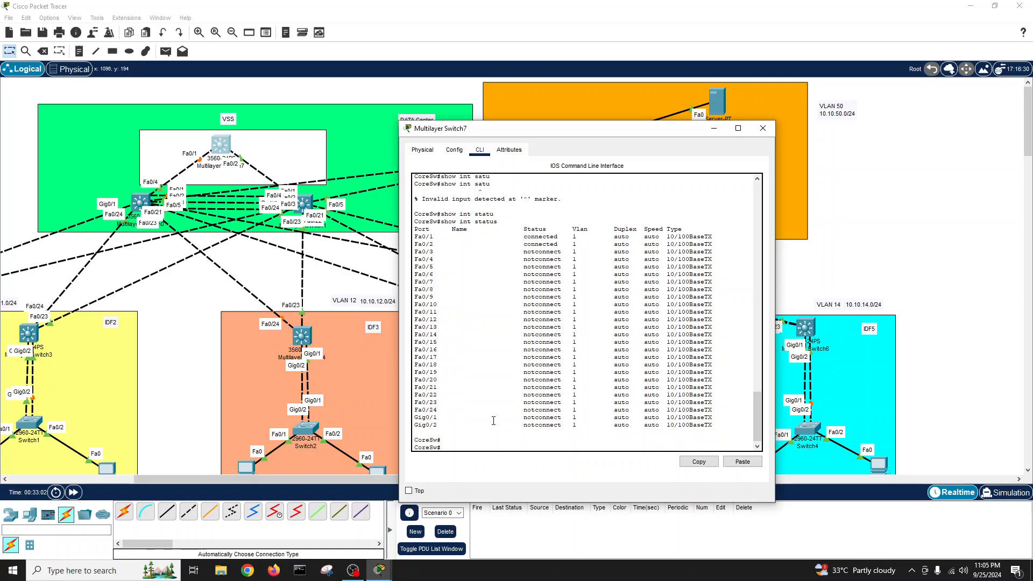
- Enter configuration mode and select interface range Fa0/1–0/2
text(conf t)
key(Return)
text(int)
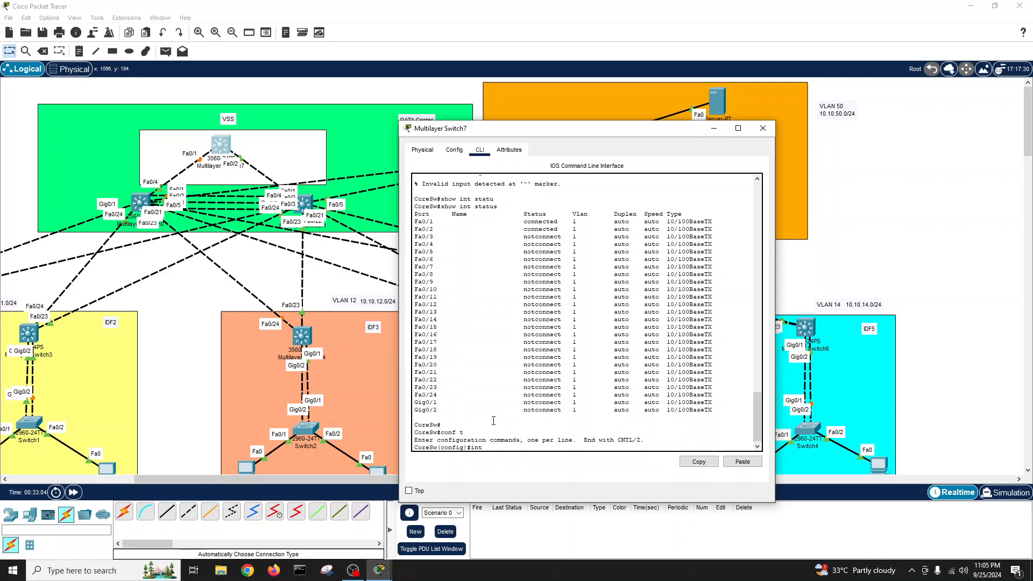
text( r)
key(Tab)
text(f)
key(Tab)
text(0)
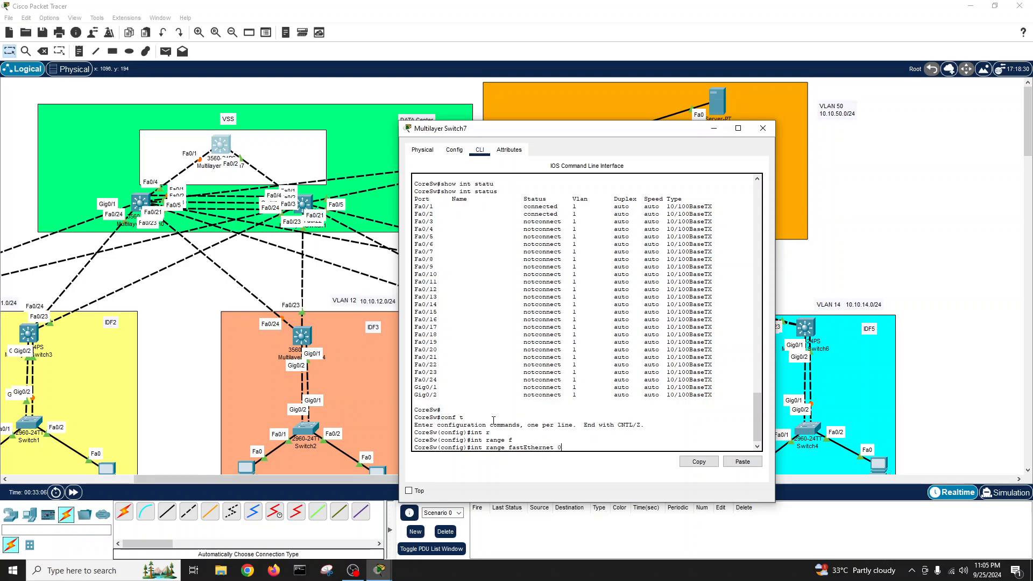
text(/1-2)
key(Return)
- Set dot1q trunk encapsulation on Fa0/1–0/2
text(sw)
key(Tab)
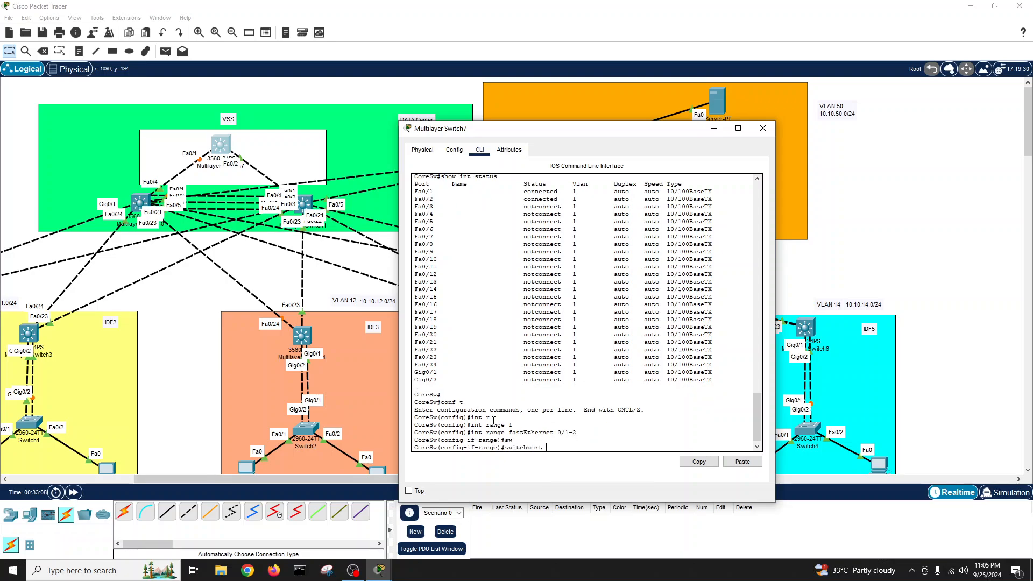
text(mod tr)
key(Tab)
key(Return)
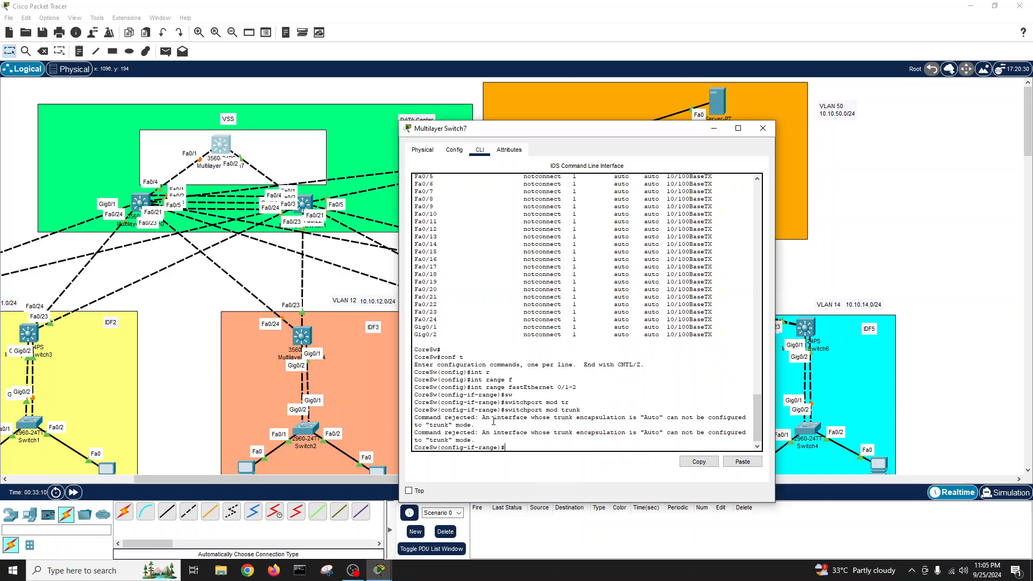
key(Return)
key(Return)
text(sw)
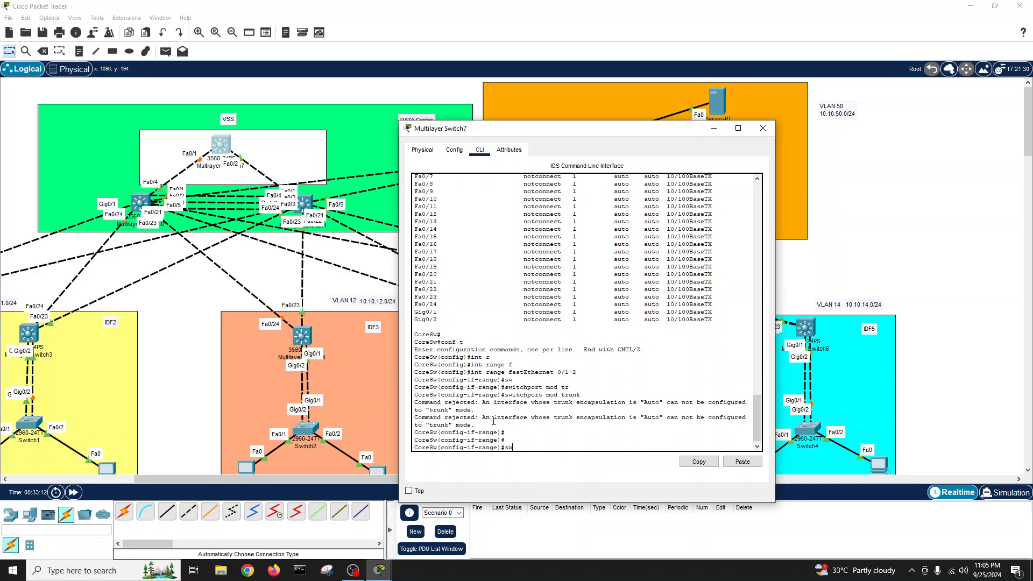
key(Tab)
text(tr)
key(Tab)
text(en)
key(Tab)
text(d)
key(Tab)
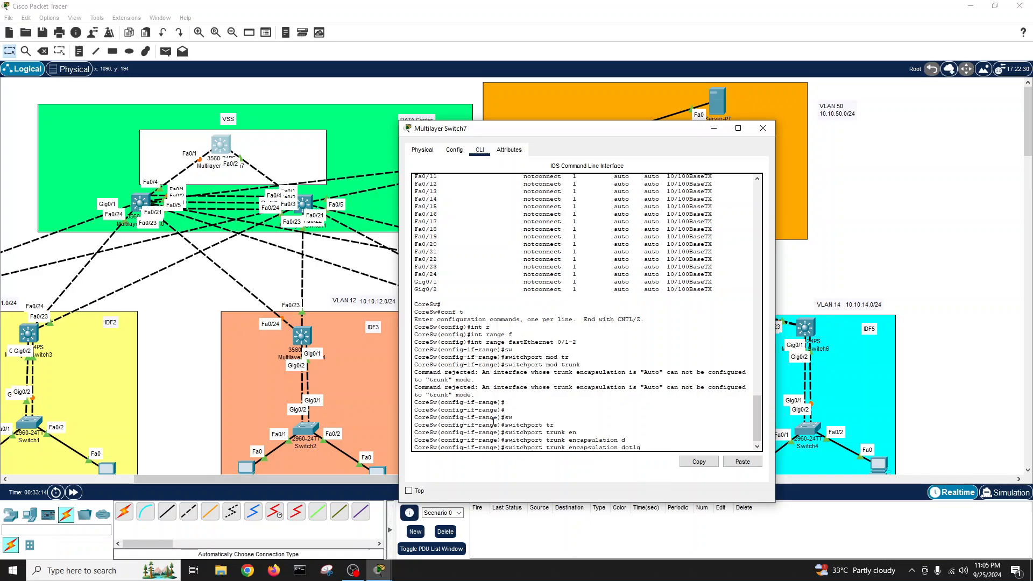
key(Return)
- Put Fa0/1–0/2 in trunk mode and cycle them with shutdown / no shutdown
text(sw)
key(Tab)
text(m)
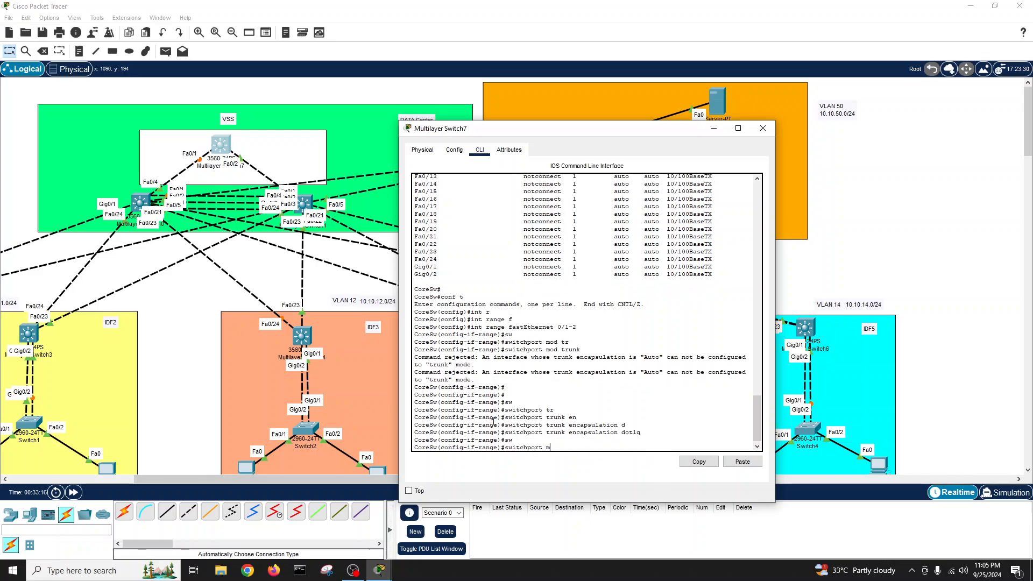
text(od tr)
key(Tab)
key(Return)
key(Return)
key(Return)
text(sh)
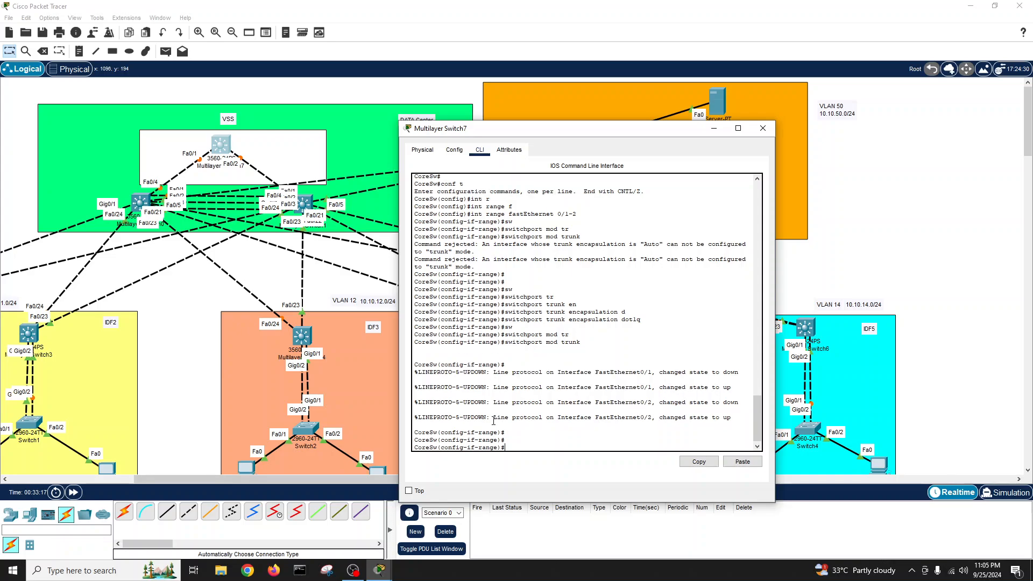
key(Return)
text(no sh)
key(Return)
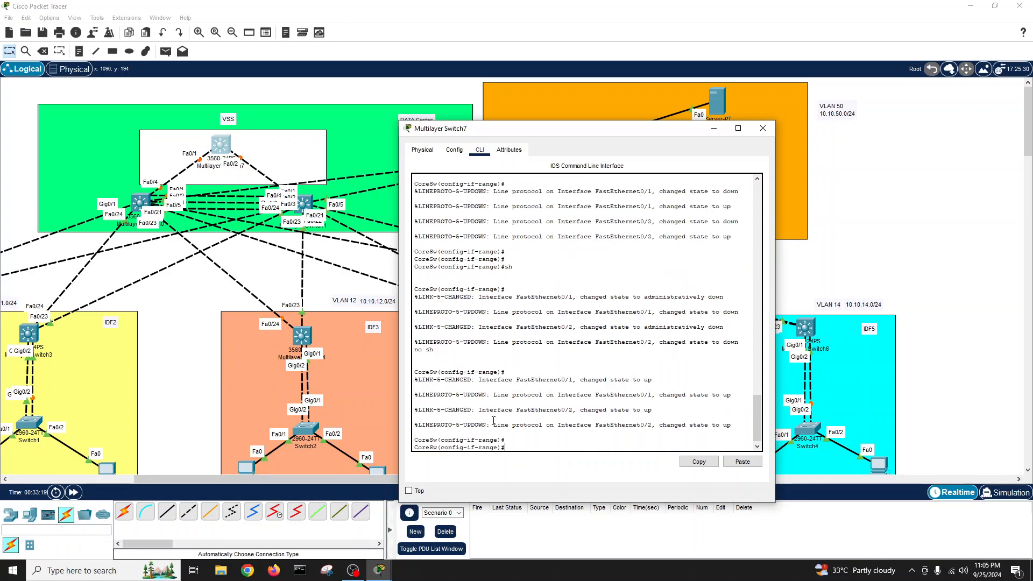
key(Return)
key(Return)
text(exit)
key(Return)
text(exit)
- Save the configuration, verify Fa0/1–0/2 trunks in interface status, and close CoreSw's window
key(Return)
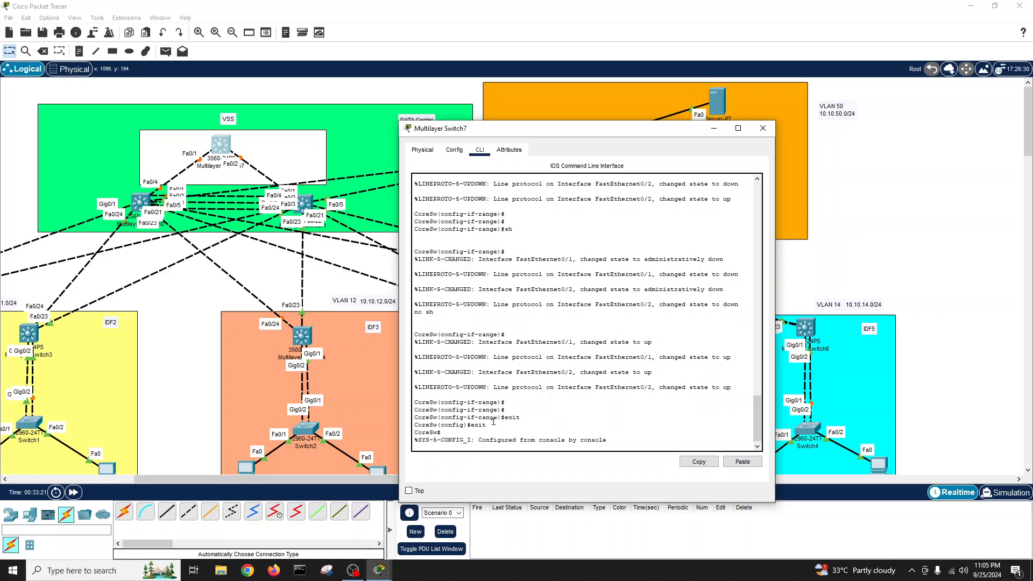
text(wri)
key(Tab)
key(Return)
key(Return)
key(Return)
key(Return)
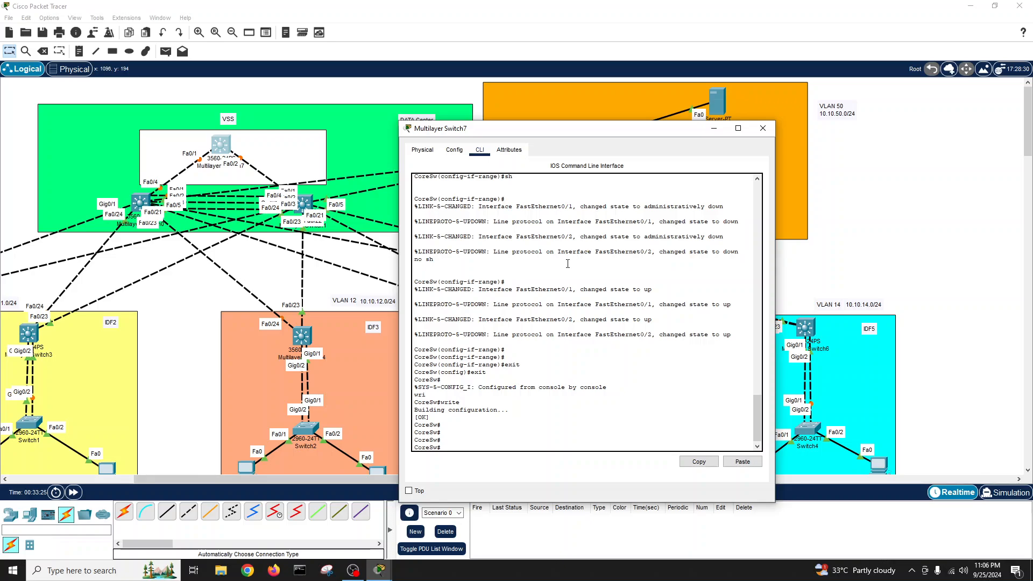
text(show int satu)
key(Return)
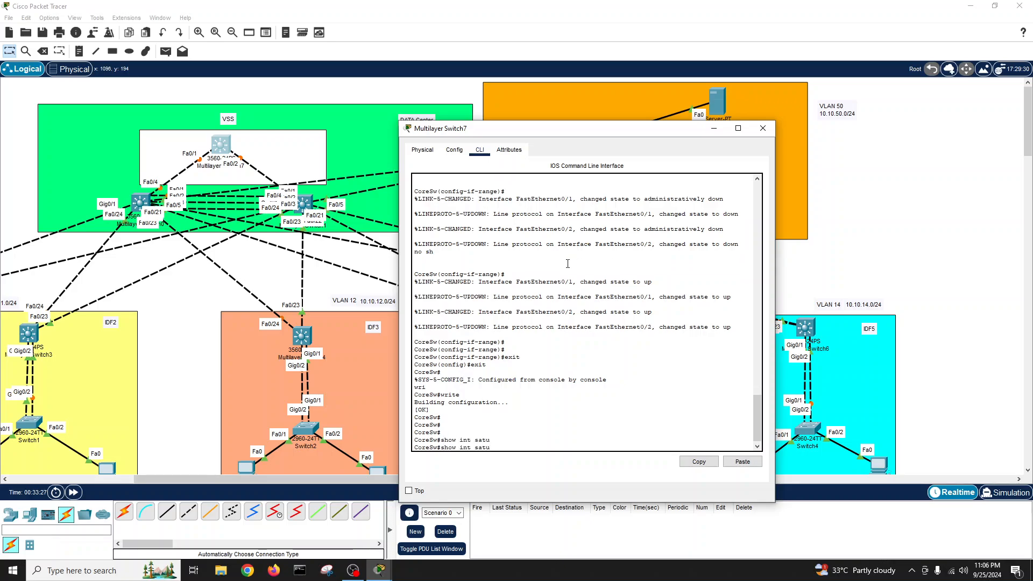
text(show int satu)
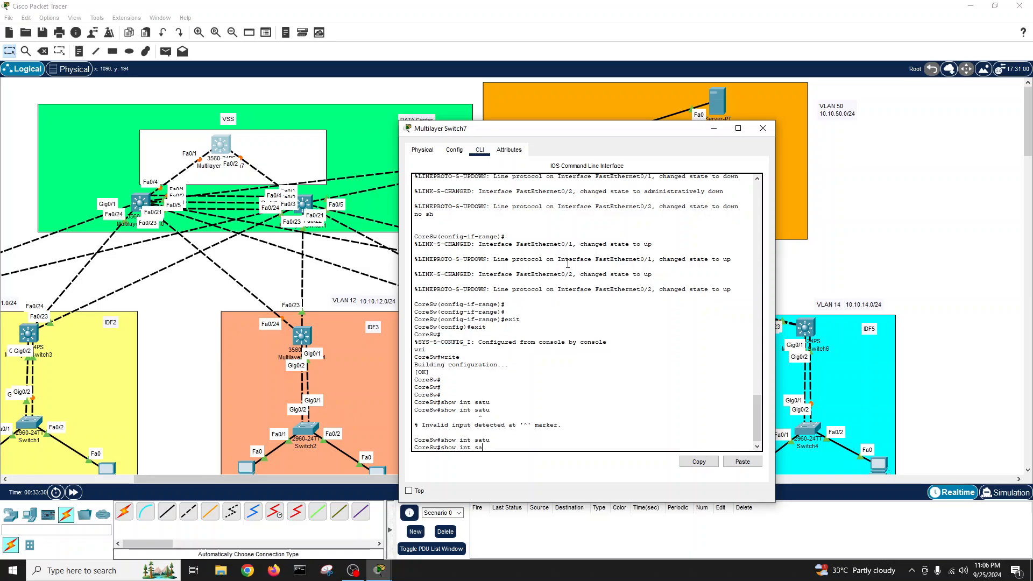
key(BackSpace)
text(t)
key(Tab)
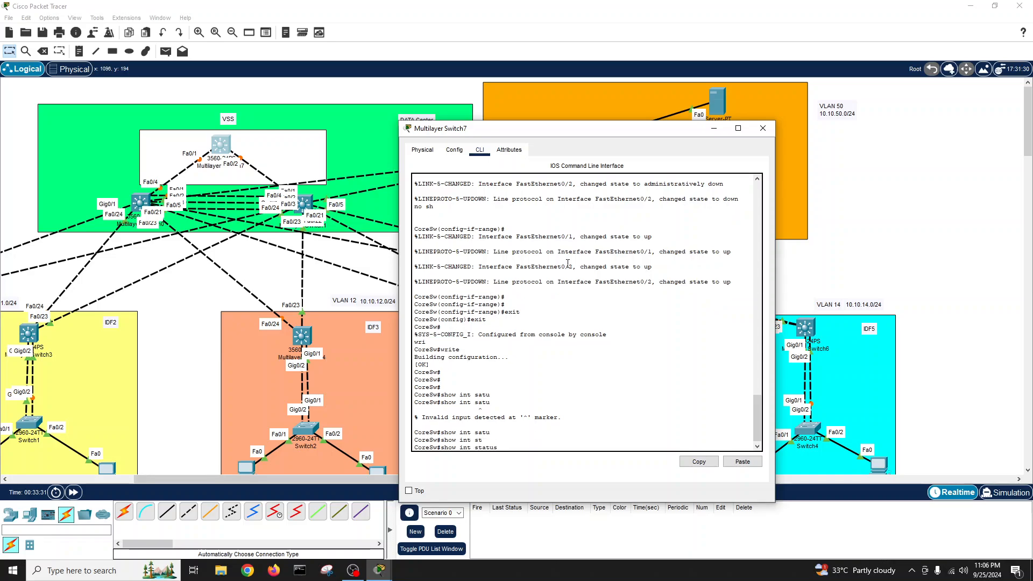
key(Return)
key(Return)
key(Return)
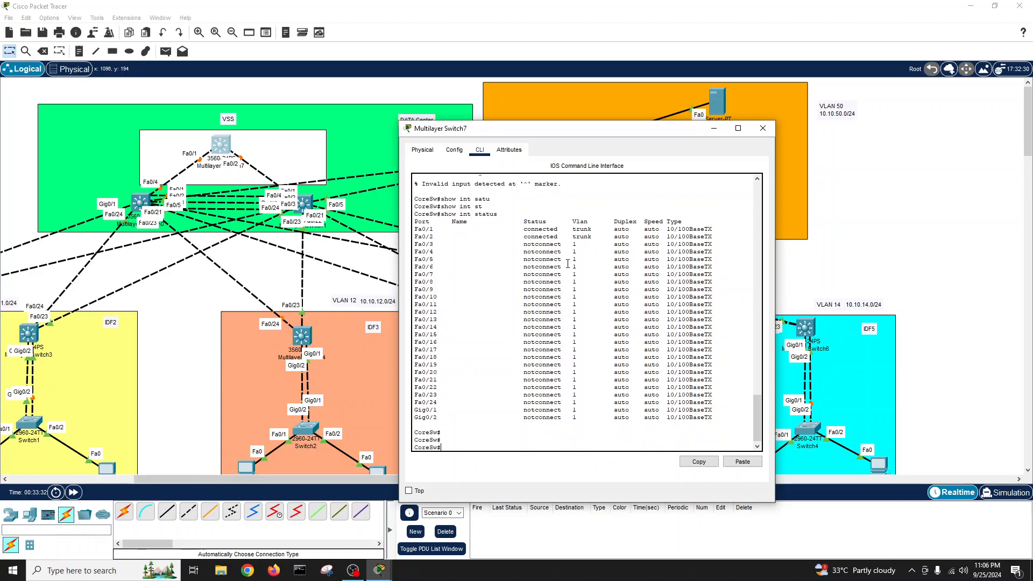
drag(416, 229, 715, 237)
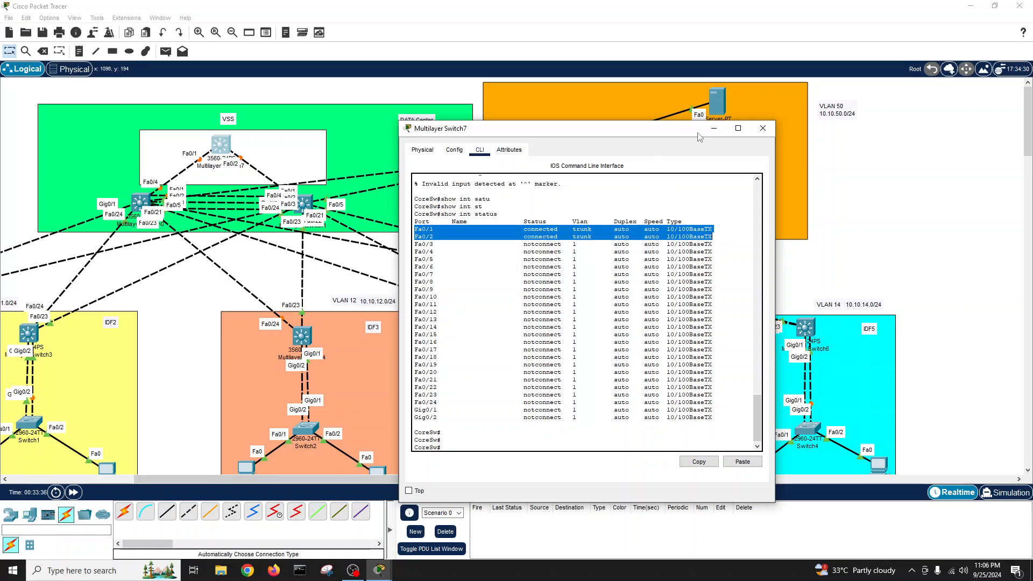
click(763, 129)
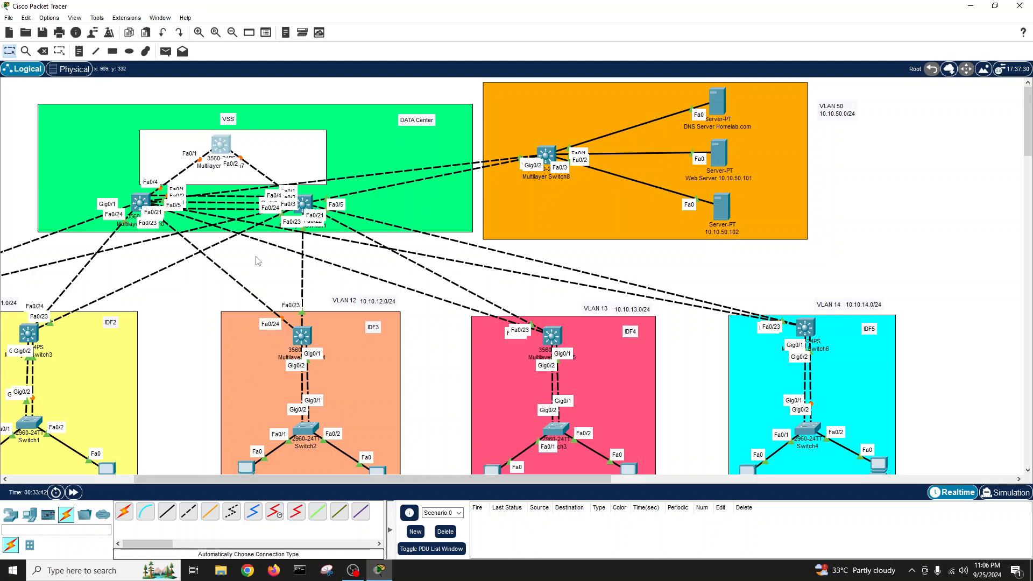
- Open Multilayer Switch0's CLI, decline the initial configuration dialog and enter enable mode
click(141, 204)
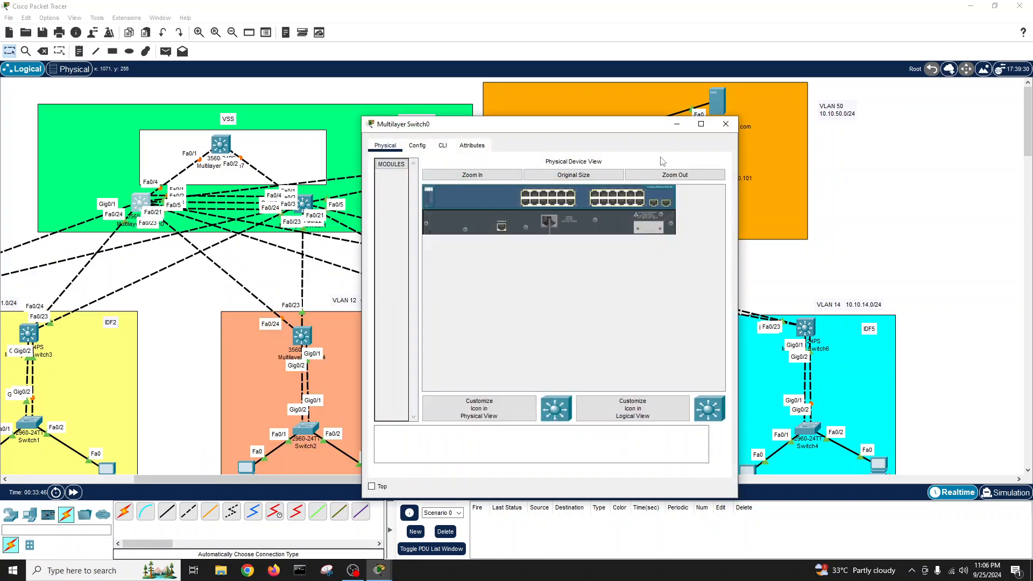
drag(585, 134, 658, 138)
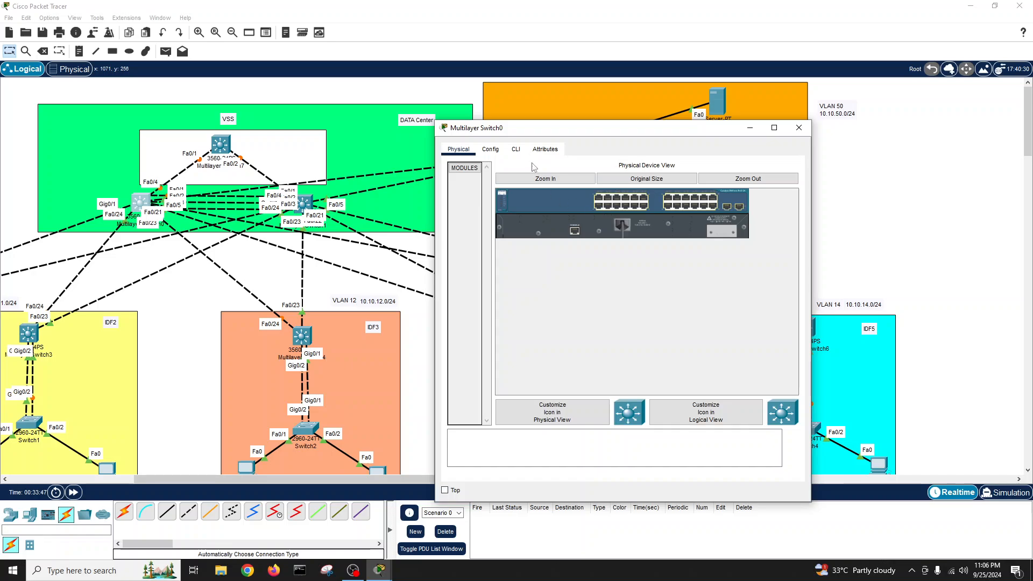
click(517, 149)
key(Return)
key(Return)
key(Return)
key(Return)
key(Return)
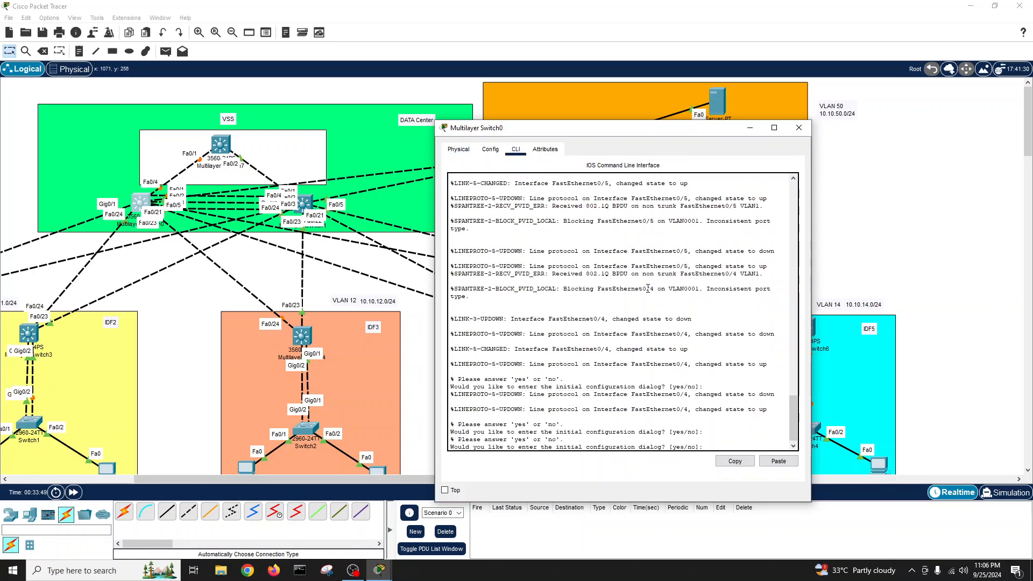
text(nop)
key(Return)
key(Return)
key(Return)
key(Return)
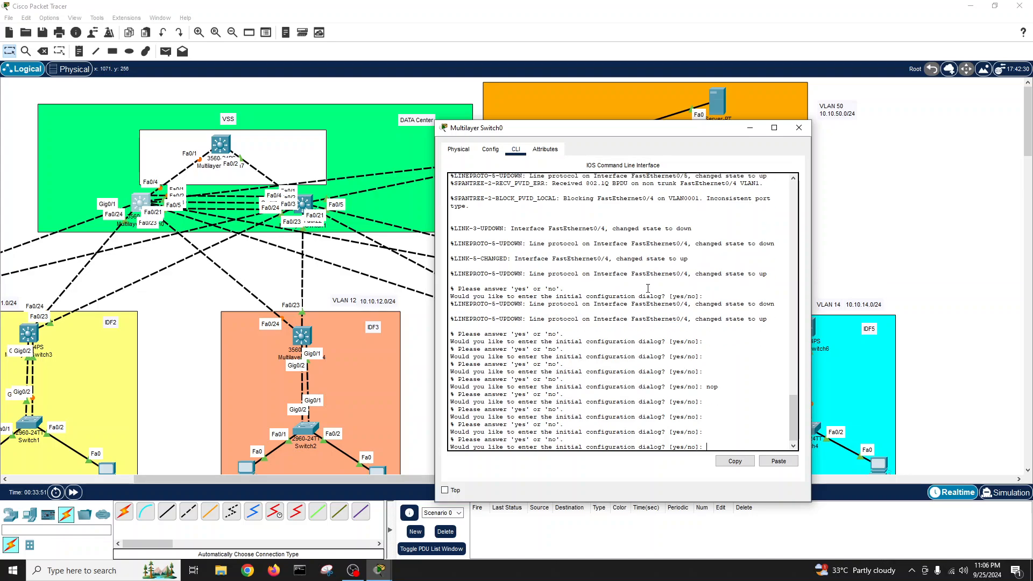
text(no)
key(Return)
key(Return)
key(Return)
text(en)
- In global configuration mode, set the switch hostname to leaf1, then exit
key(Return)
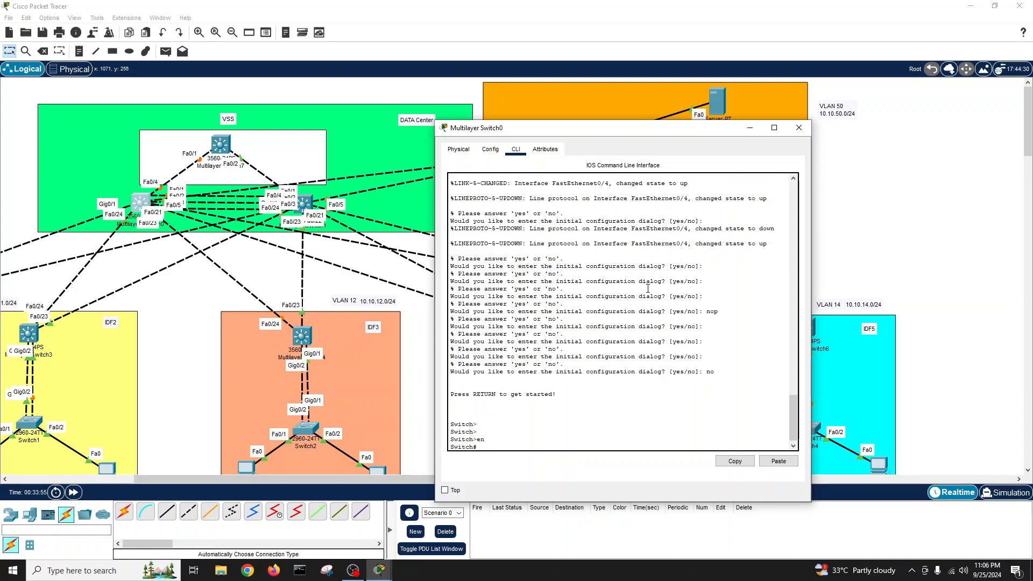
text(conf t)
key(Return)
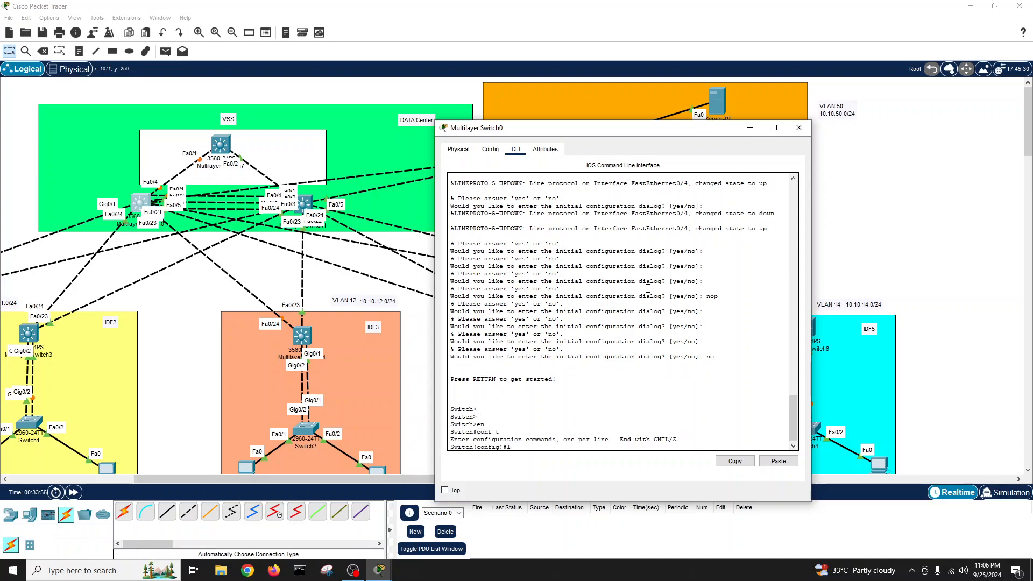
text(hsot)
key(Return)
text(h(config)#h)
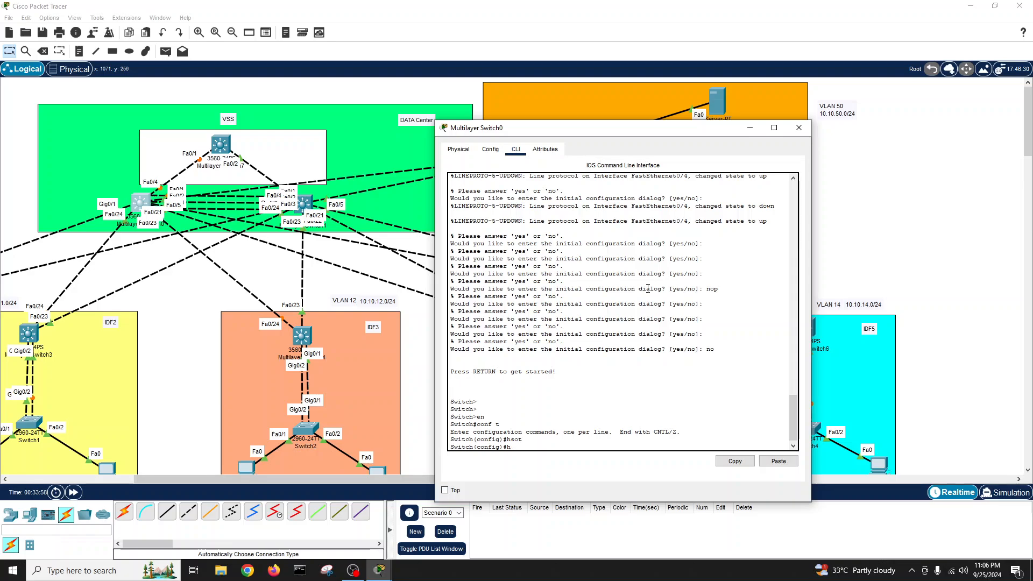
text(o)
key(Tab)
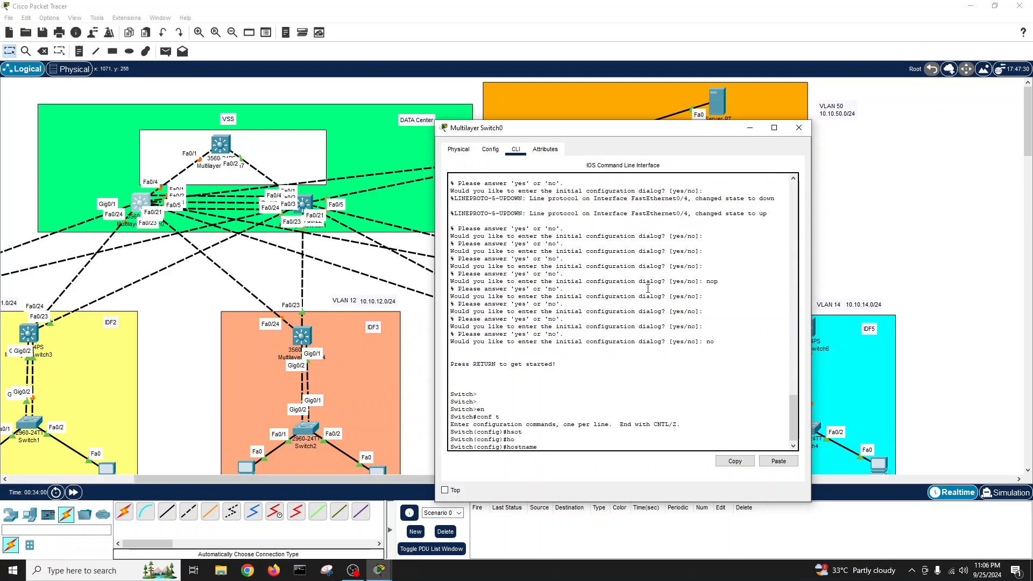
text(leaf1)
key(Return)
key(Return)
key(Return)
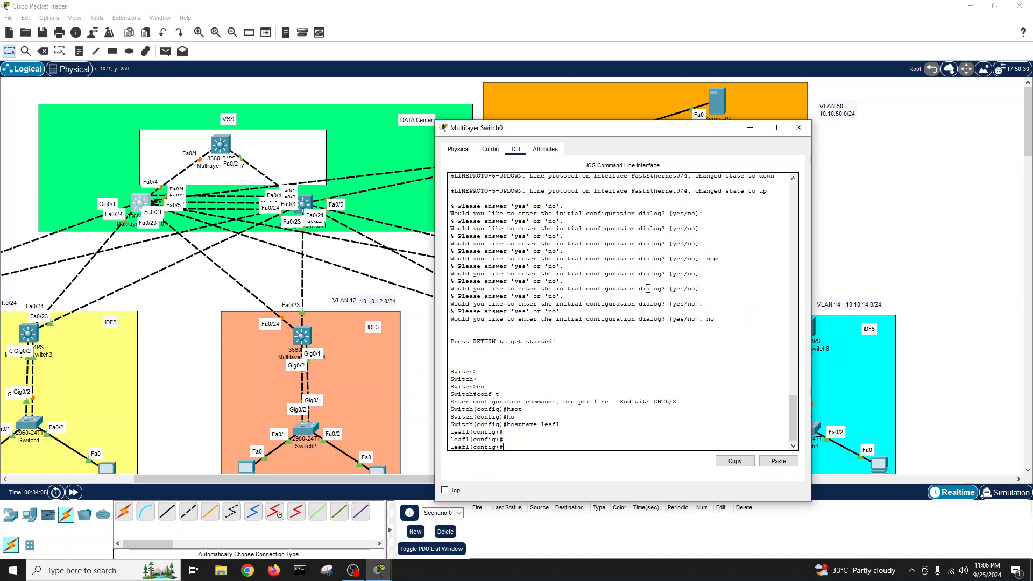
text(exit)
key(Return)
- Run show int status, confirming only Fa0/4 and Fa0/5 are trunks
key(Return)
key(Return)
key(Return)
key(Return)
text(sh)
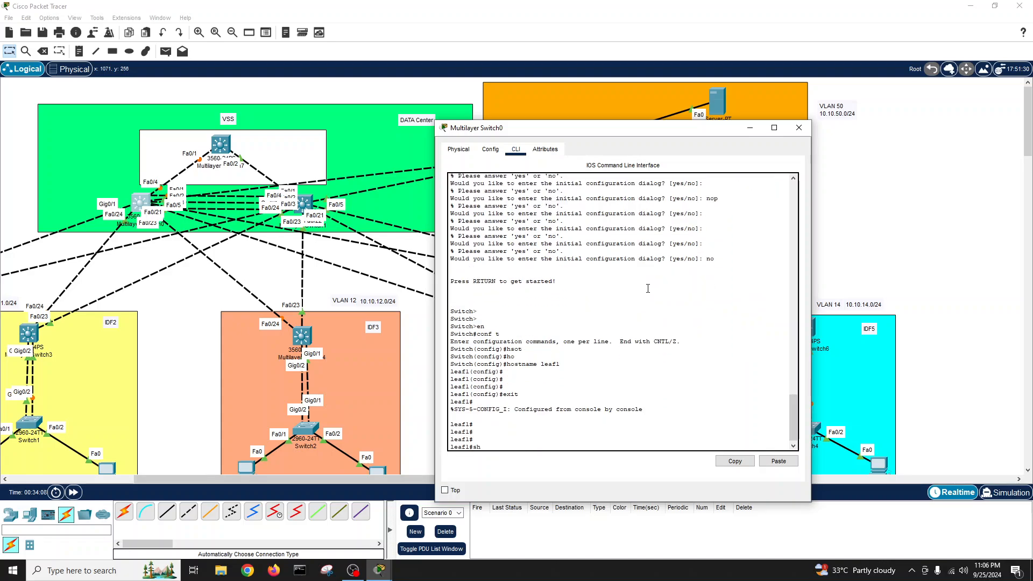
text(ow int satu)
key(Return)
key(Return)
key(Return)
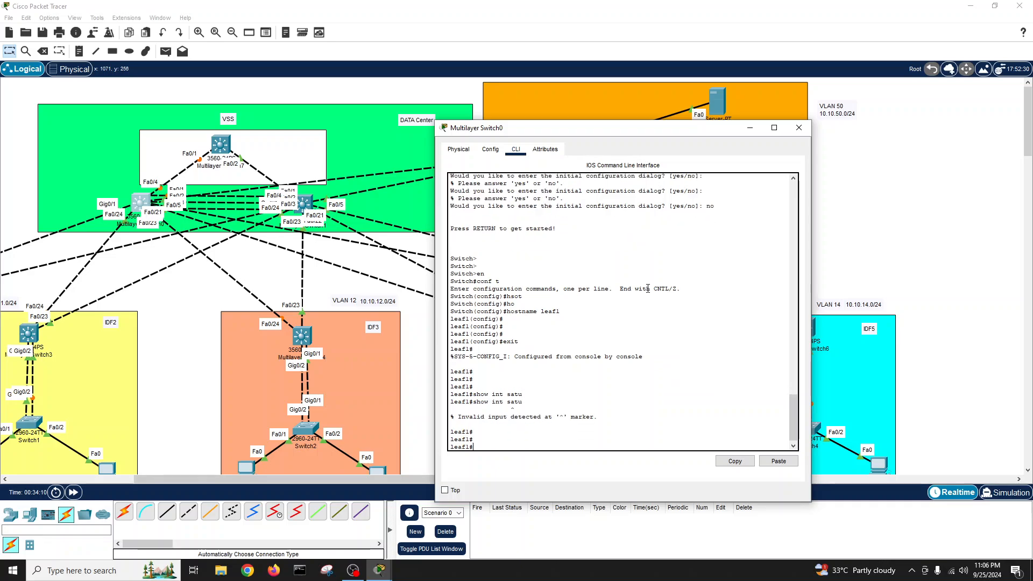
text(show int status)
key(Return)
key(Return)
key(Return)
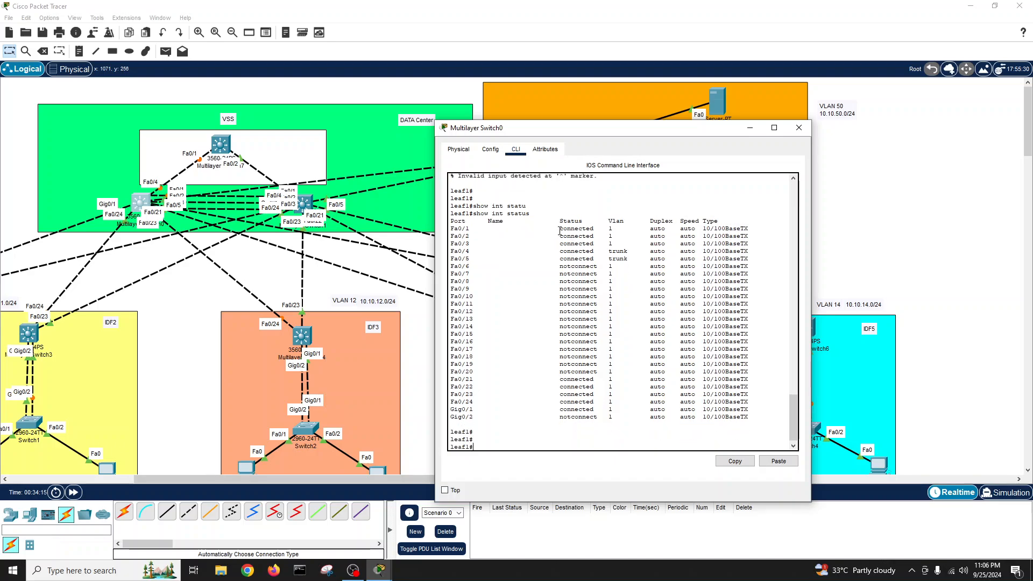
drag(559, 230, 613, 260)
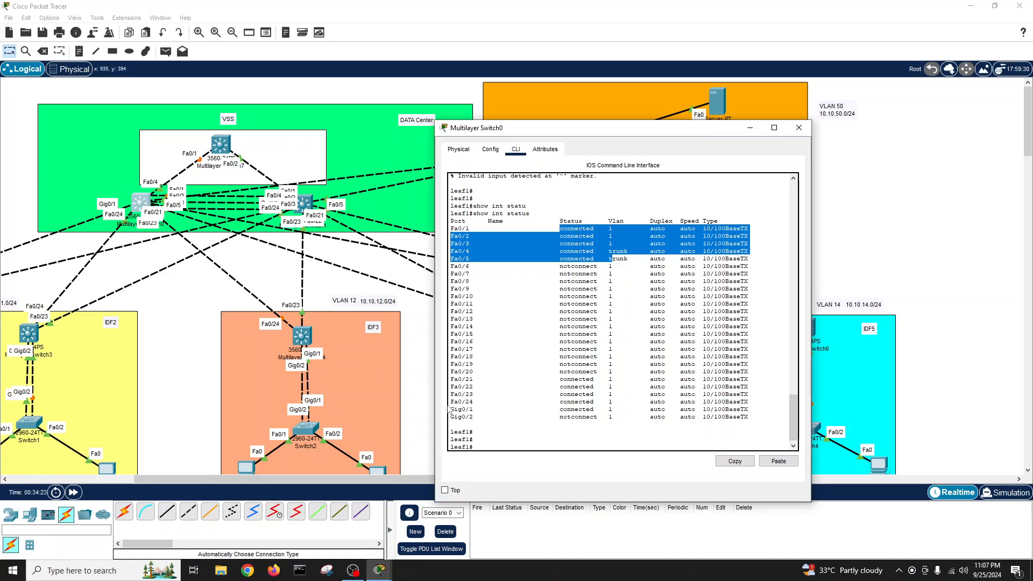
click(533, 423)
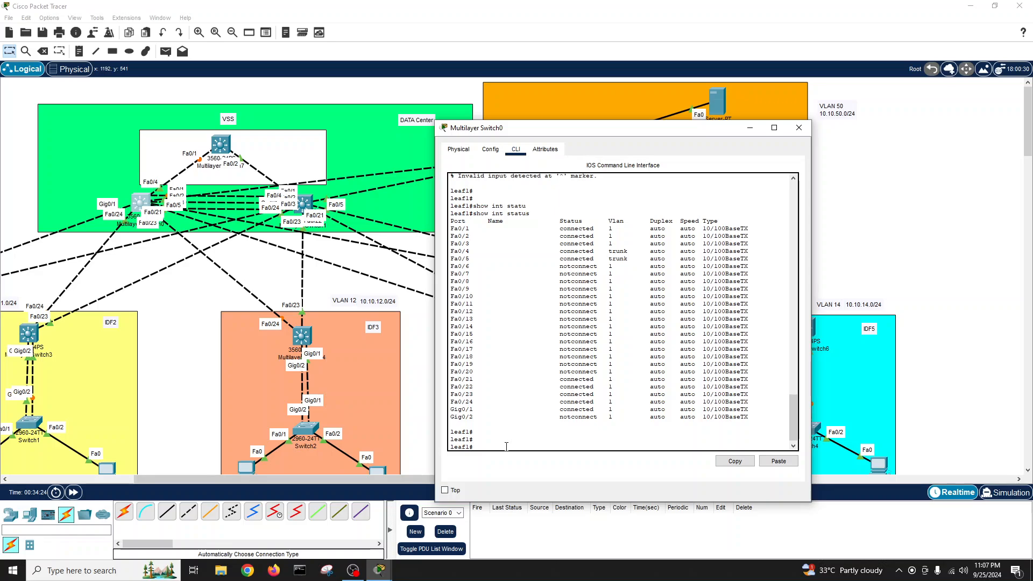
- Re-enter configuration mode and begin an interface range on the FastEthernet ports
text(cvonconf t)
key(Return)
text(int r)
key(Tab)
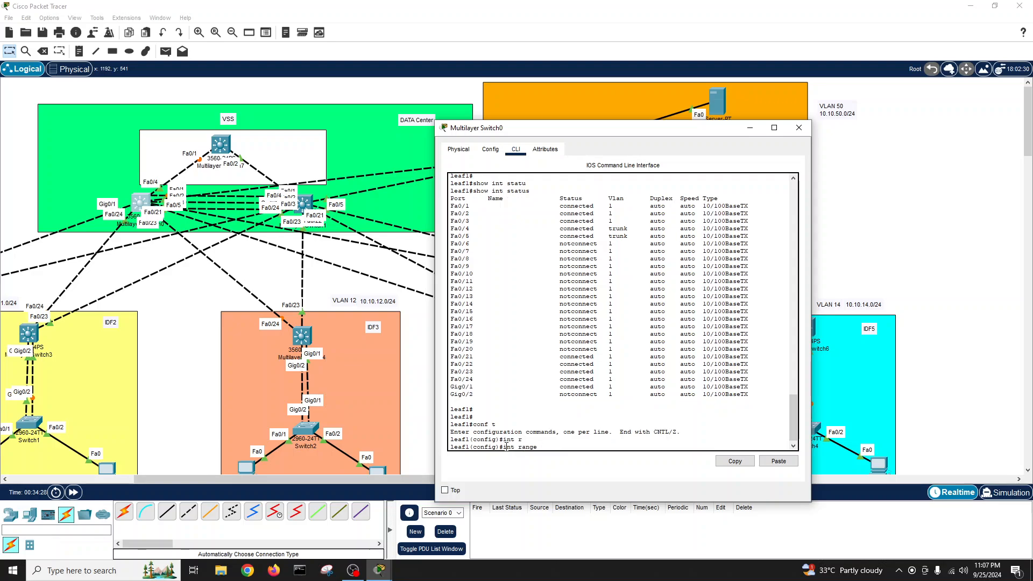
text(f)
key(Tab)
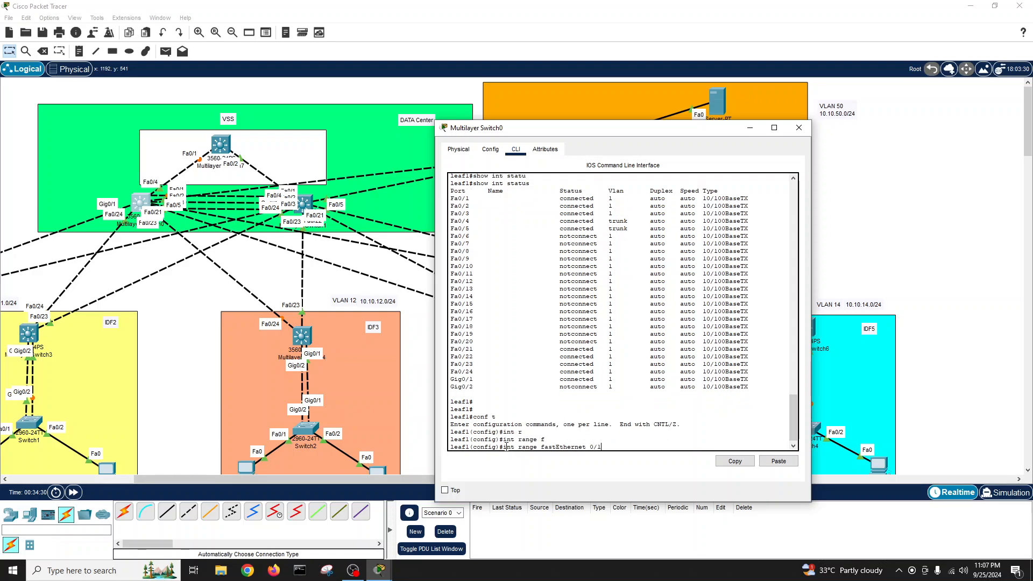
- Select FastEthernet 0/1-24 and set their trunk encapsulation to dot1q
text(0/1-24)
key(Return)
text(sw)
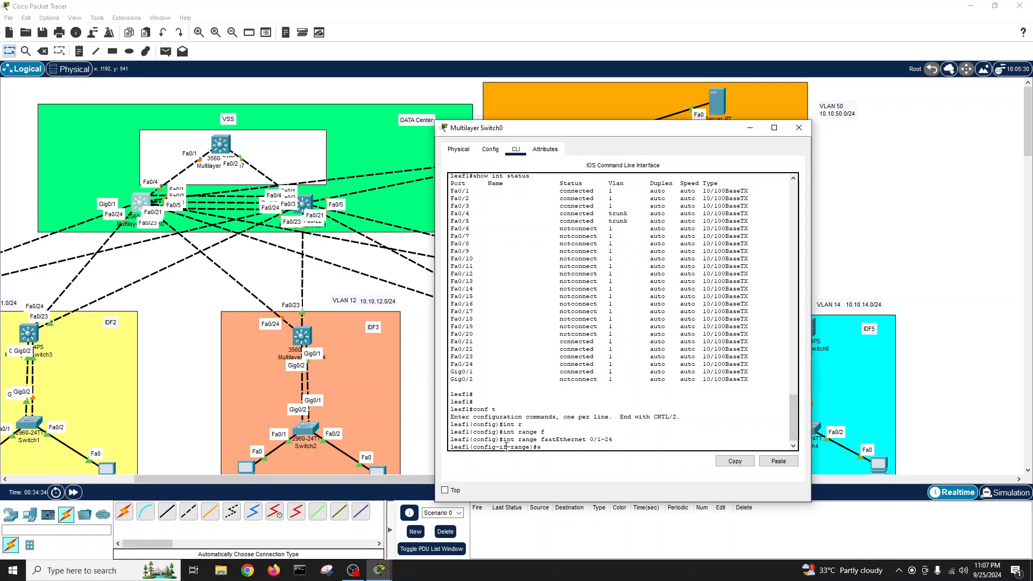
key(Tab)
text(mode trunk)
key(Return)
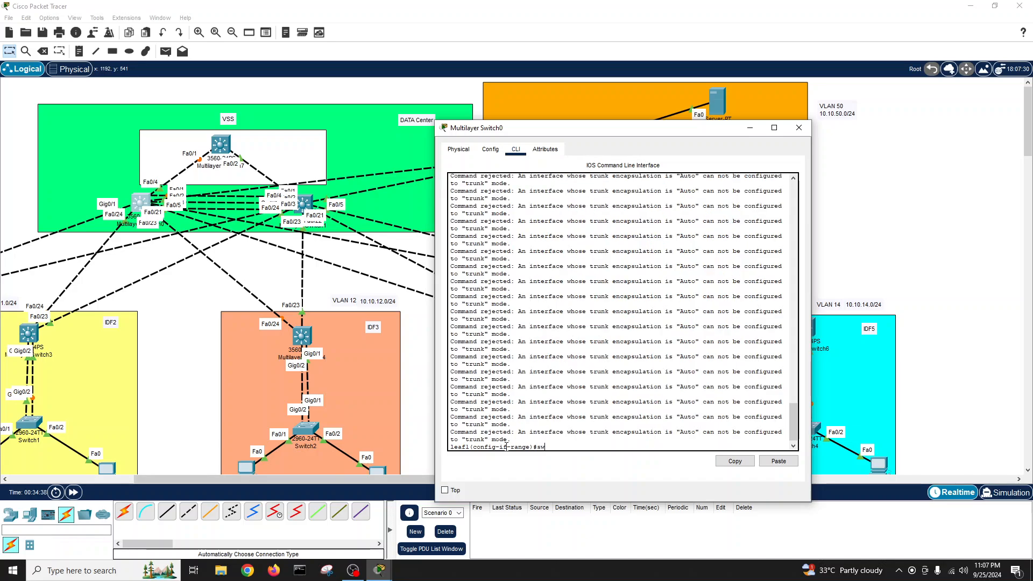
key(Tab)
text(tr)
key(Tab)
text(en)
key(Tab)
text(do)
key(Tab)
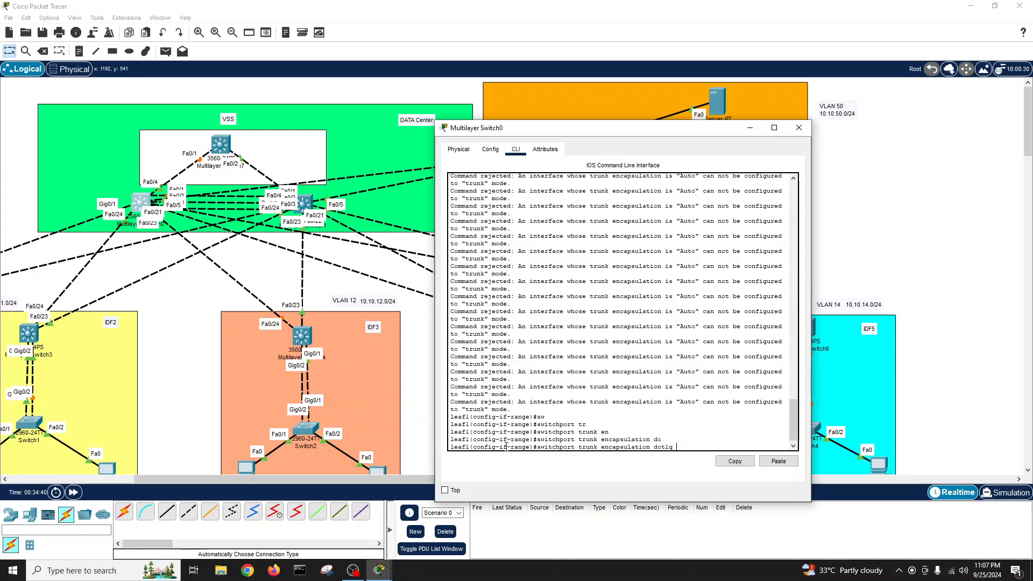
key(Return)
key(Return)
key(Return)
- Put the FastEthernet range into switchport mode trunk and enable it with no shutdown
text(sw)
key(Tab)
text(mod)
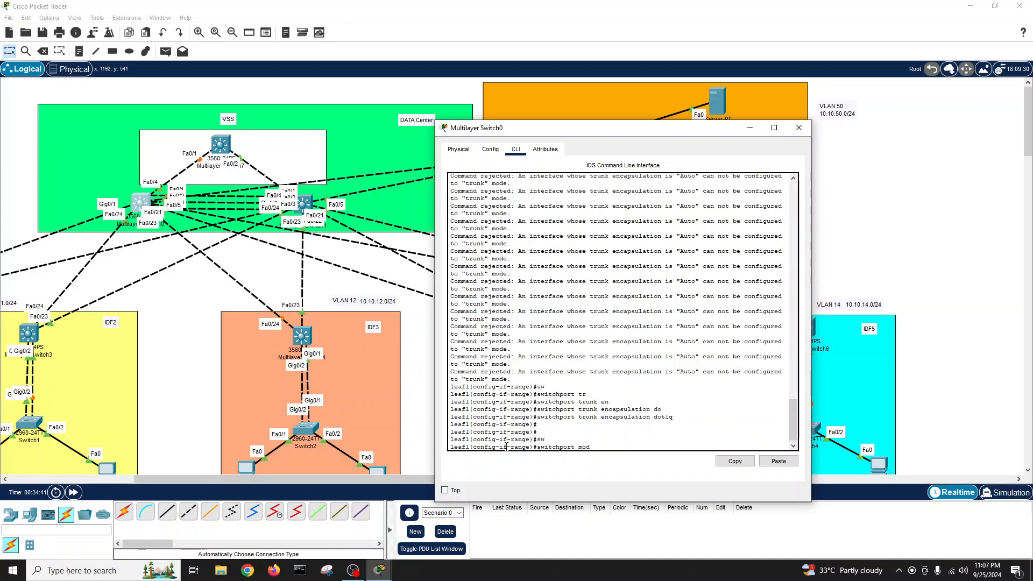
text( trt)
key(Tab)
key(BackSpace)
key(BackSpace)
key(Tab)
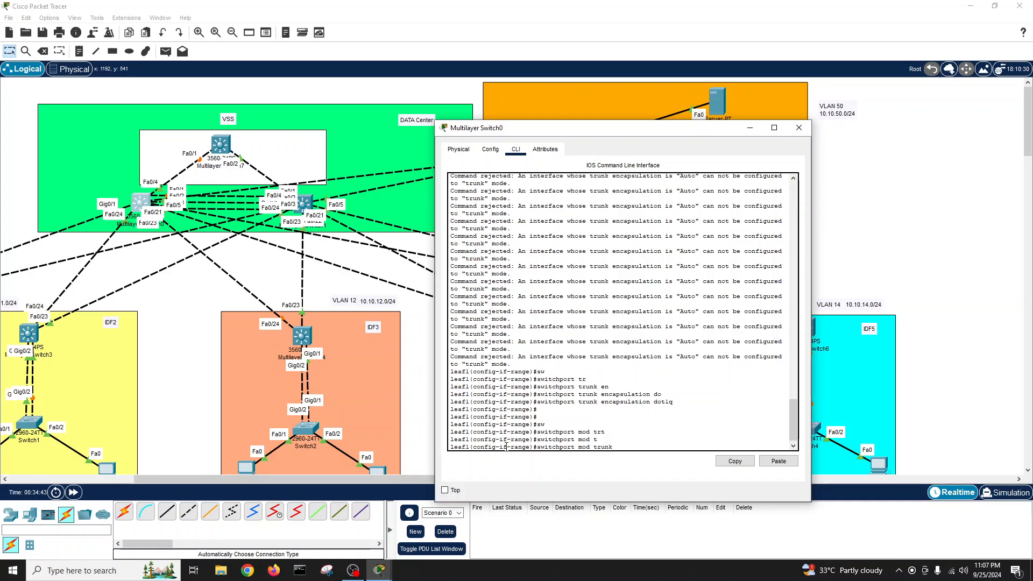
key(Return)
key(Return)
key(Return)
text(no sh)
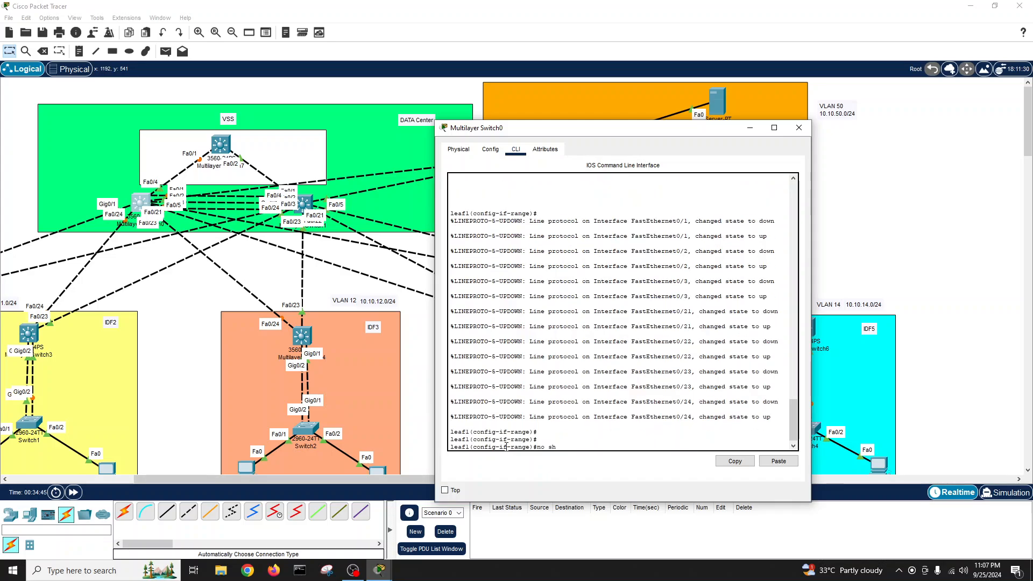
key(Return)
key(Return)
key(Return)
- Return to privileged mode and show int status to confirm every Fa port trunks
text(exit)
key(Return)
text(ex)
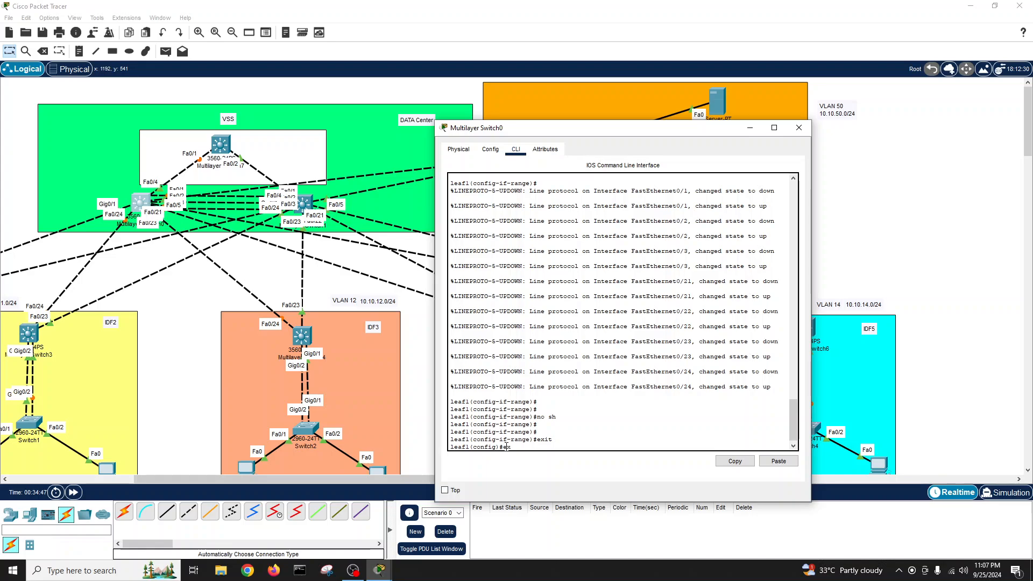
text(it)
key(Return)
text(show int s)
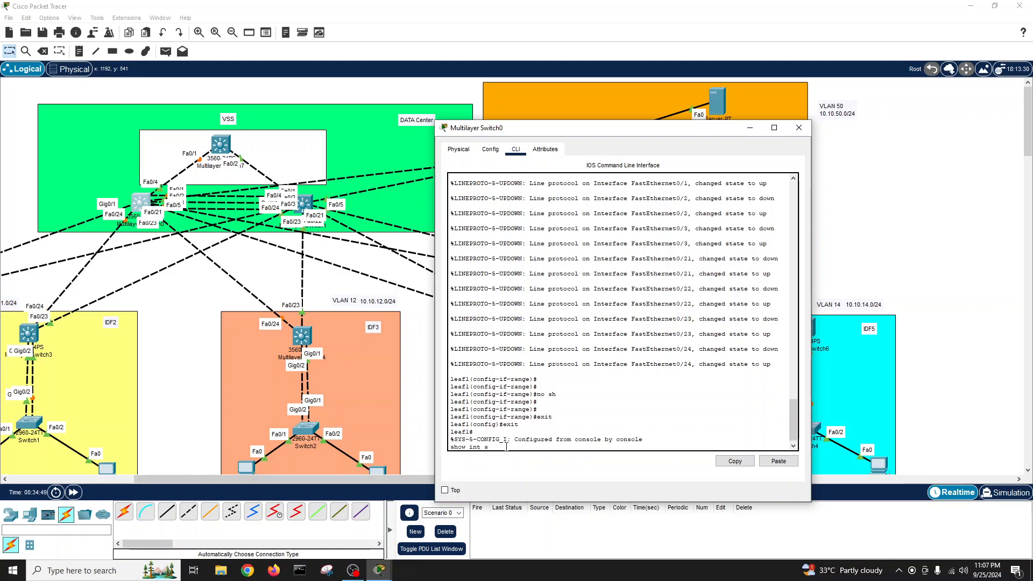
text(tatu)
key(Tab)
key(Return)
key(Return)
key(Return)
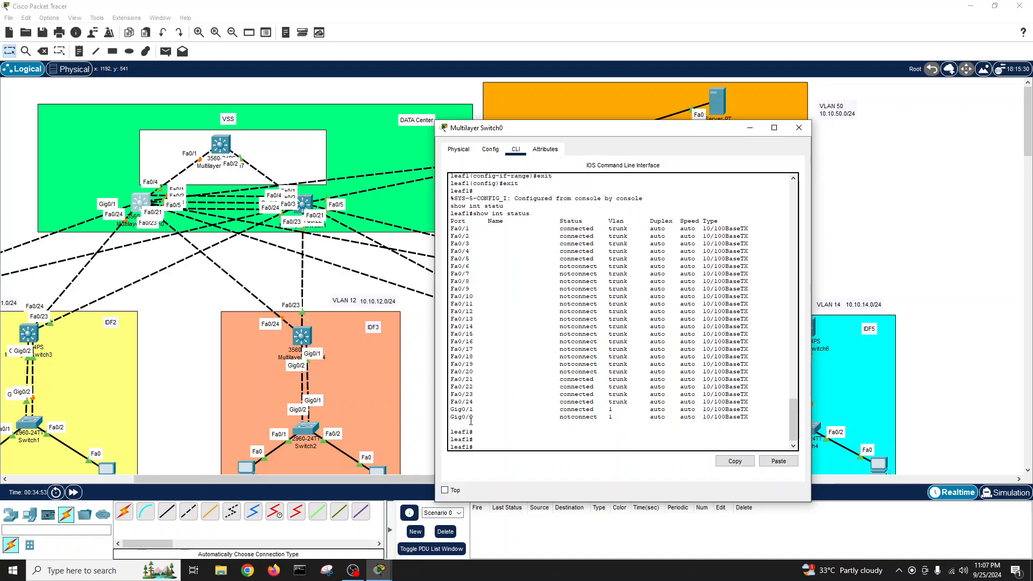
- Enter configuration mode and select the interface range GigabitEthernet 0/1-2
drag(451, 410, 474, 418)
click(523, 431)
text(conf t)
key(Return)
text(int )
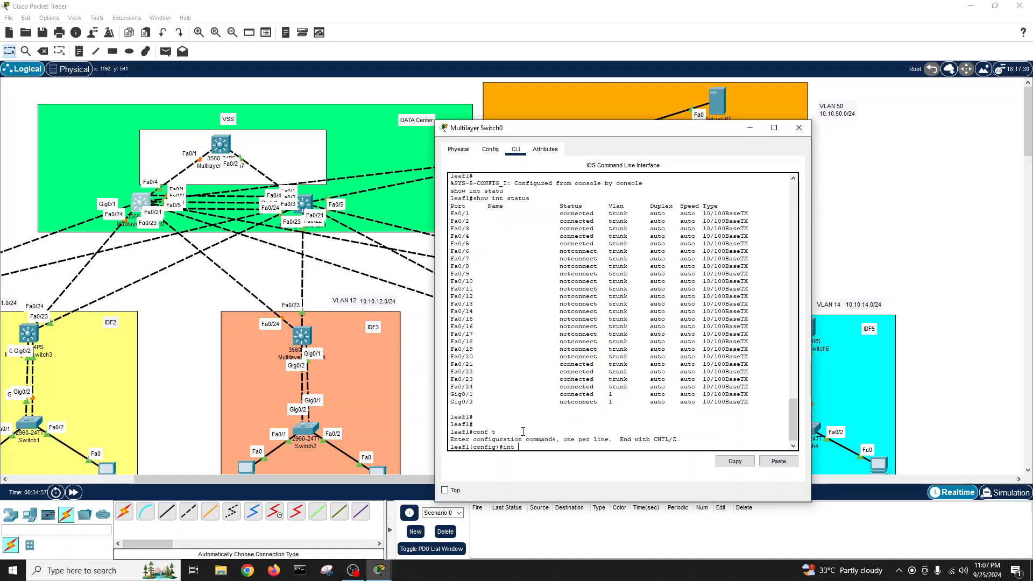
text(r)
key(Tab)
text(g)
key(Tab)
text(0)
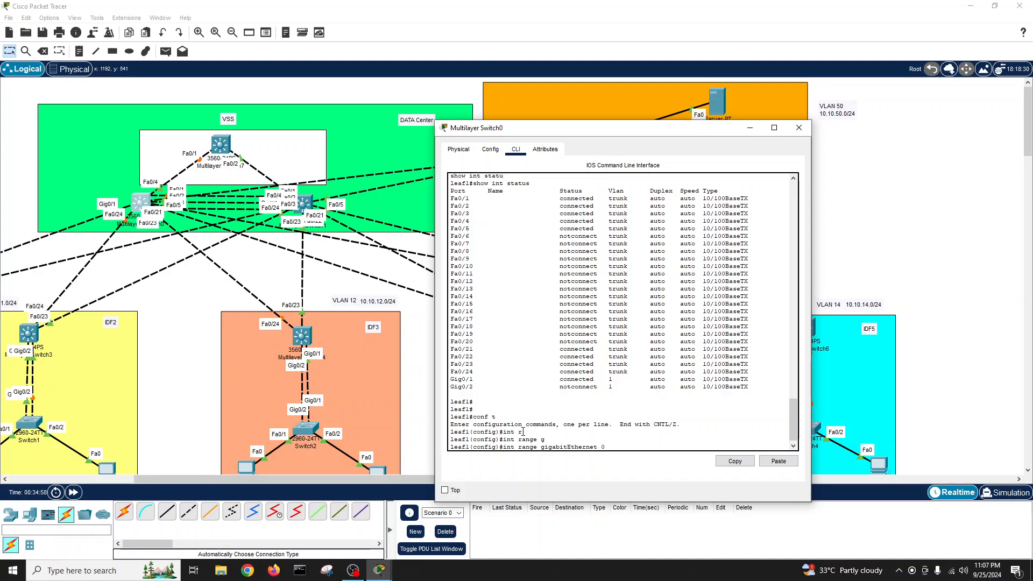
text(/1-2)
key(Return)
- Set dot1q trunk encapsulation on Gig0/1-0/2
text(sw)
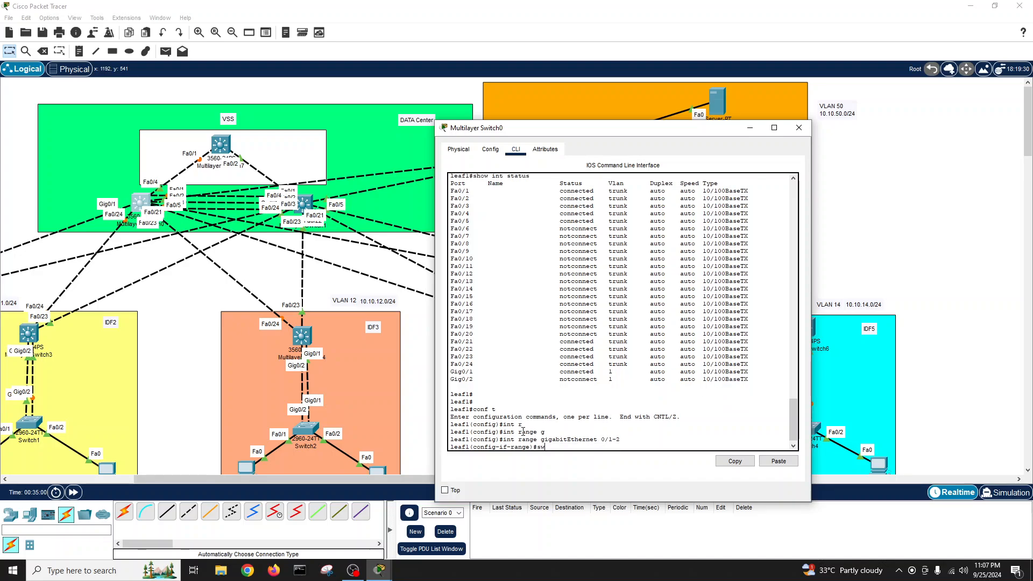
text( tr)
key(Tab)
text(en)
key(Tab)
text(d)
key(Tab)
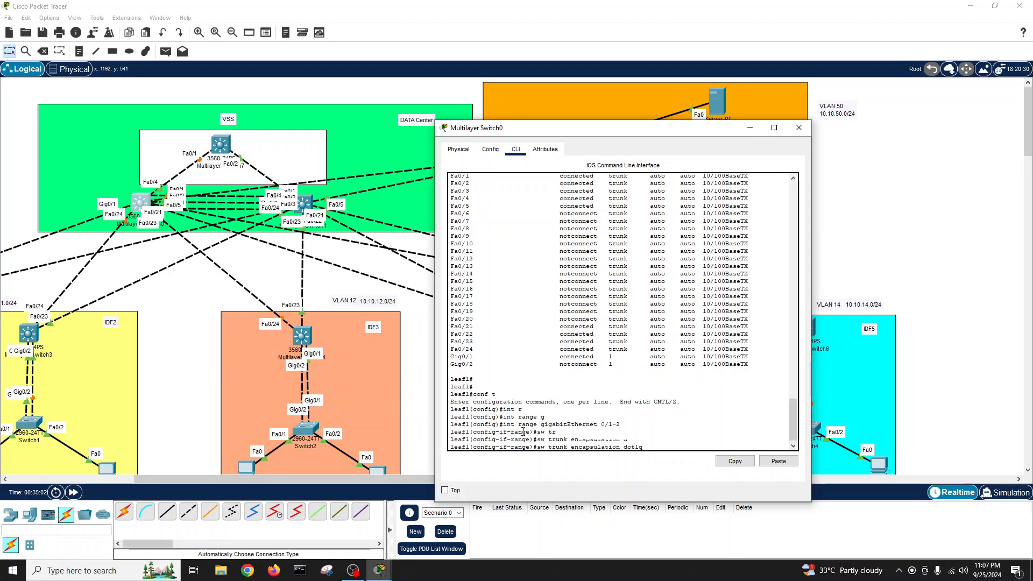
key(Return)
- Make Gig0/1-0/2 trunk ports and enable them with no shutdown
text(sw)
key(Tab)
text(mod t)
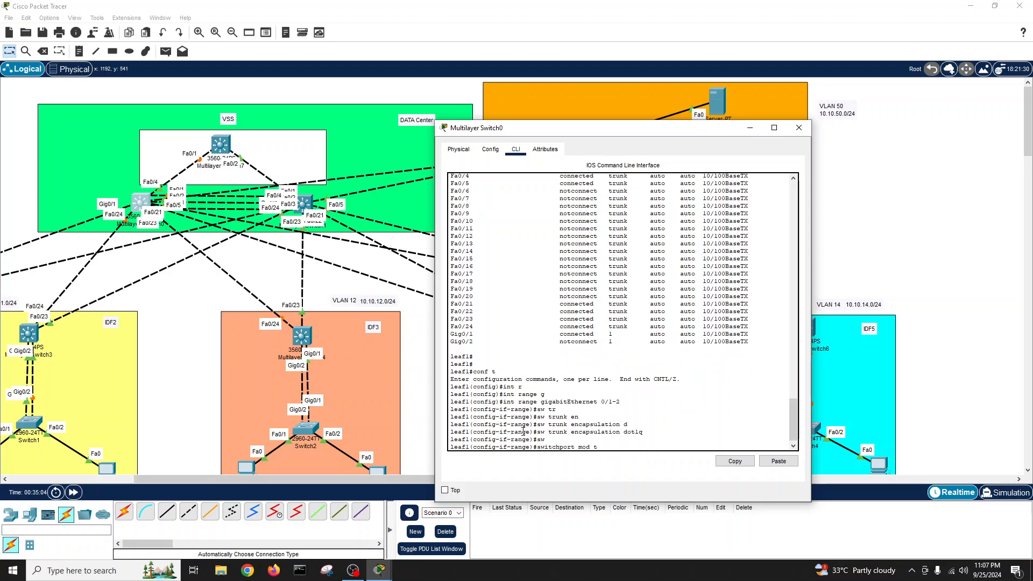
text(r)
key(Tab)
key(Return)
text(no sh)
key(Tab)
key(Return)
key(Return)
key(Return)
key(Return)
key(Return)
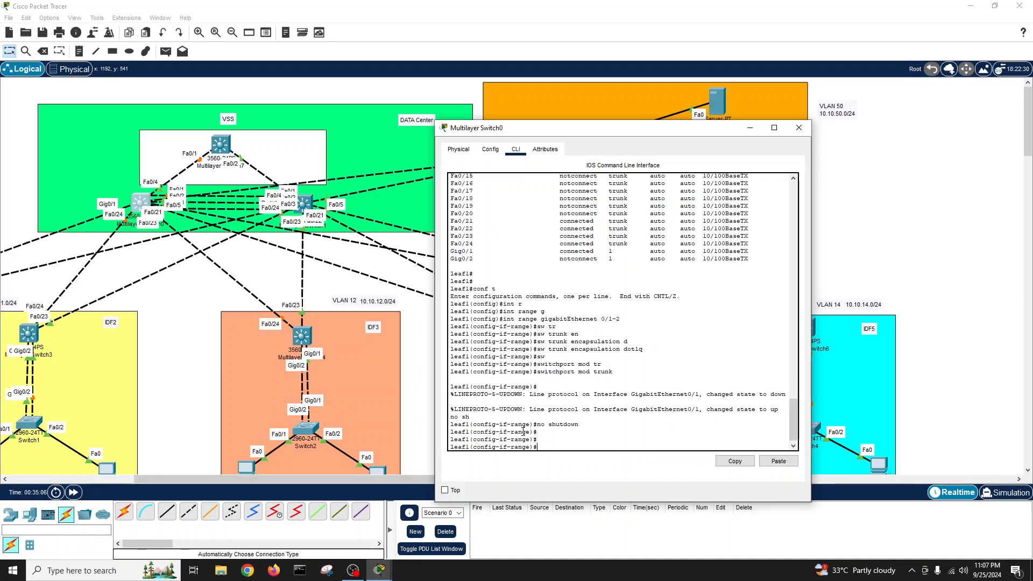
- Exit to privileged mode and save leaf1's configuration with write
text(exit)
key(Return)
text(w)
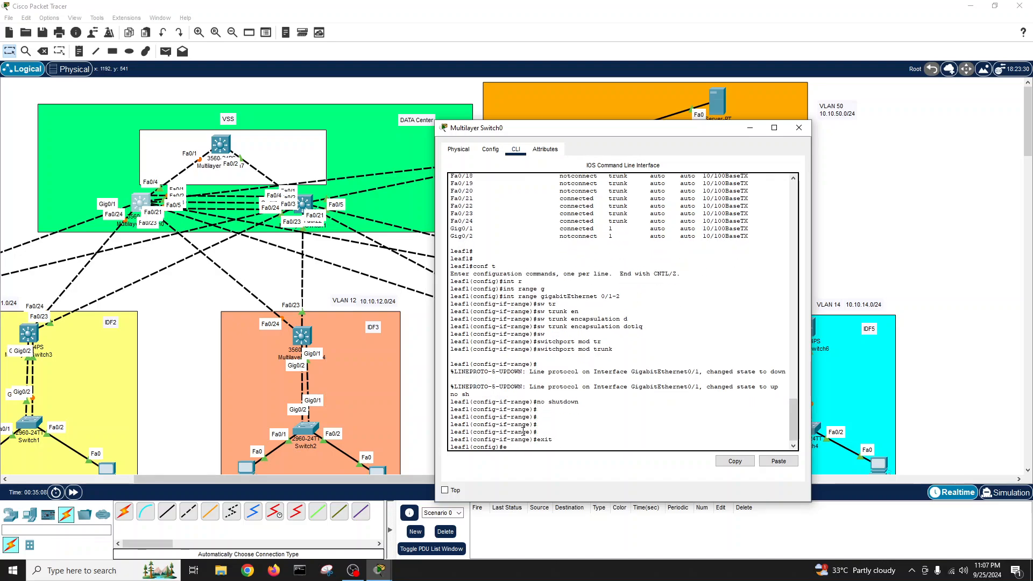
text(xit)
key(Return)
text(wri)
key(Tab)
key(Return)
key(Return)
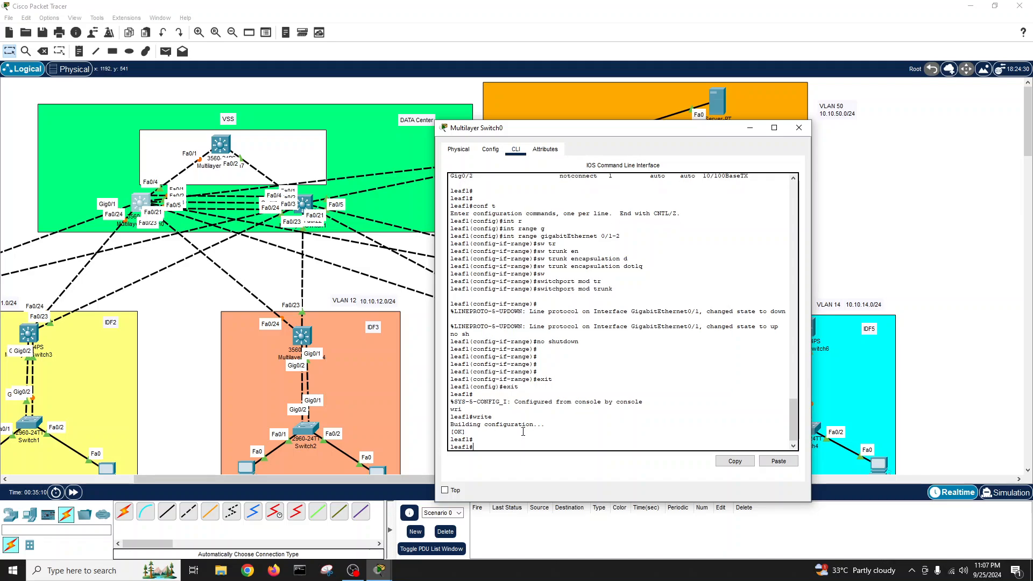
key(Return)
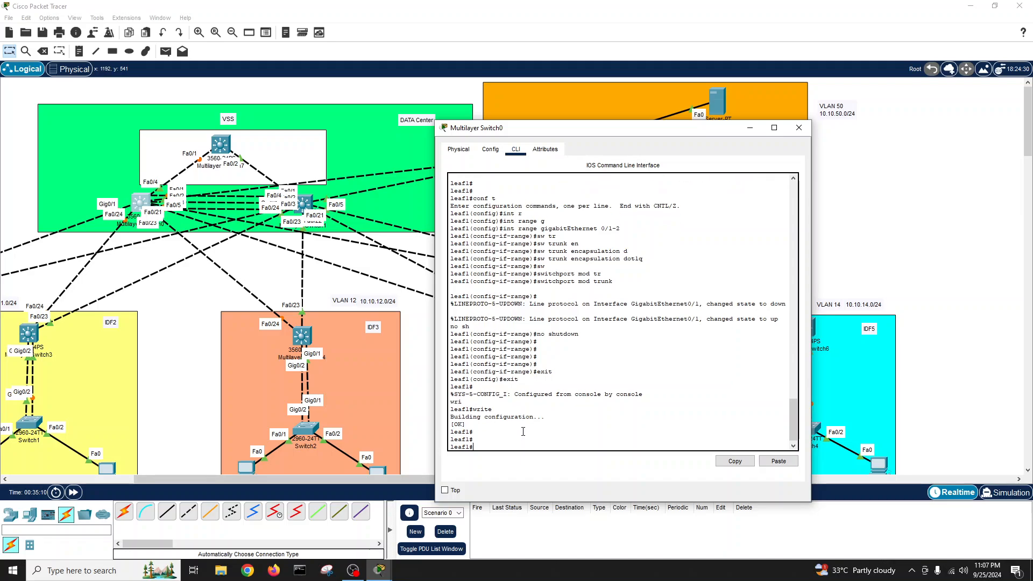
- Close Switch0, open Multilayer Switch1's CLI, decline the setup dialog and enter enable mode
click(805, 128)
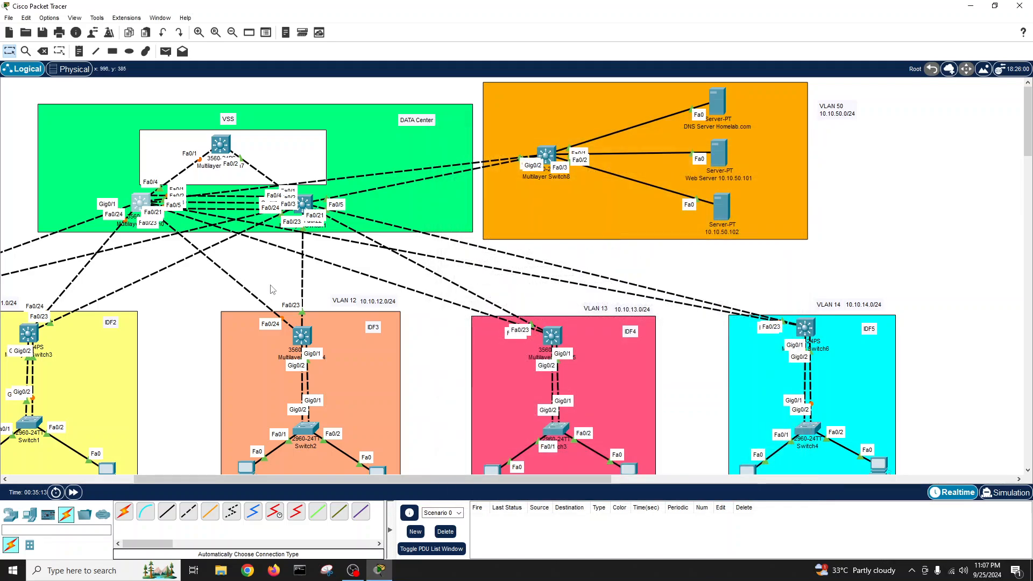
click(304, 205)
click(574, 172)
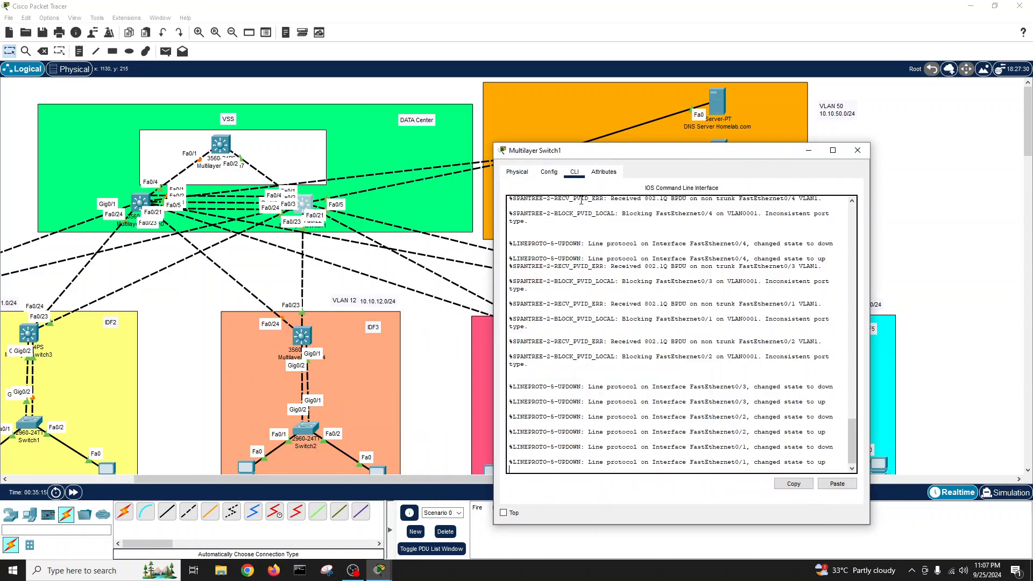
key(Return)
key(Return)
key(Return)
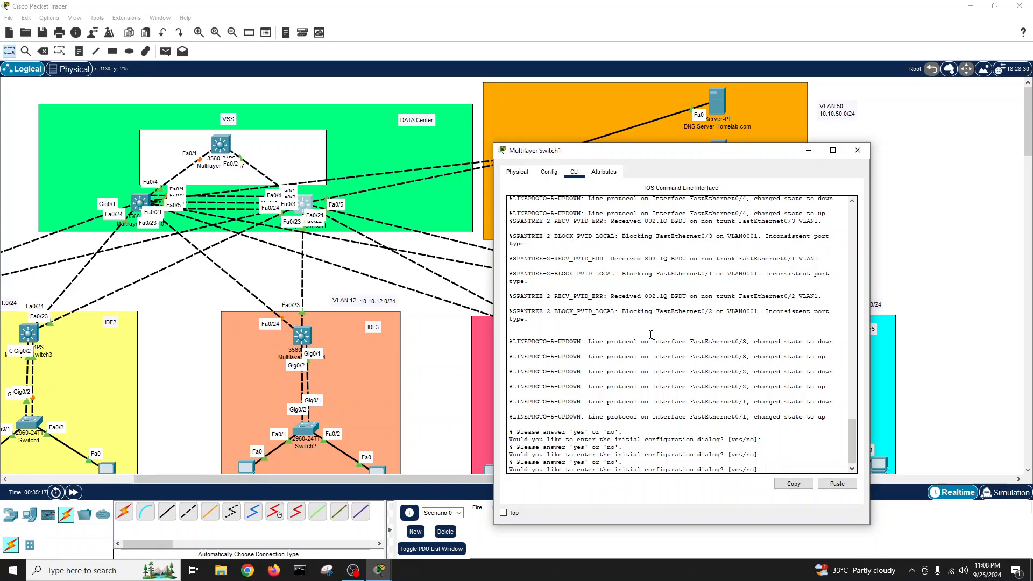
text(no)
key(Return)
key(Return)
key(Return)
key(Return)
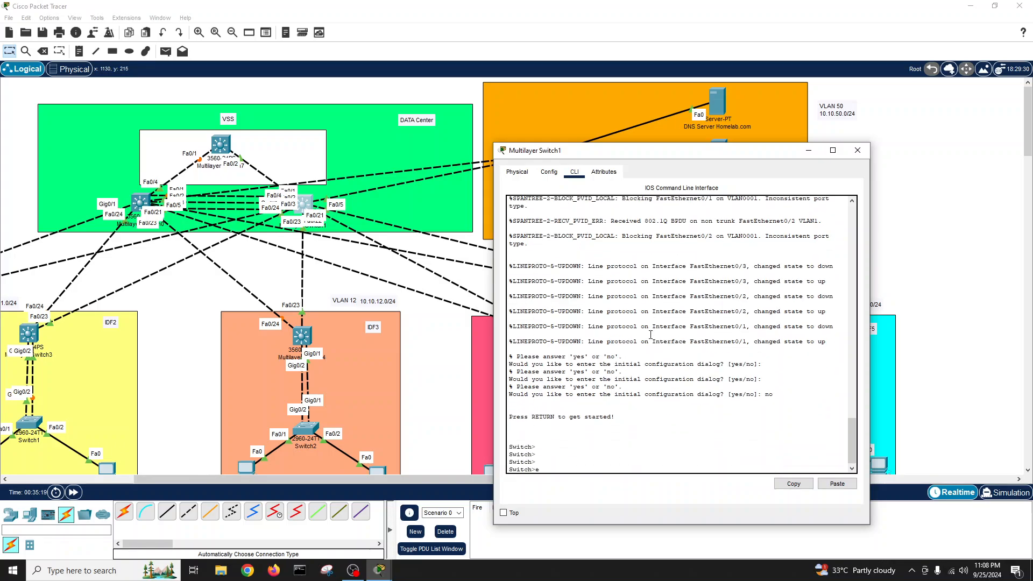
text(en)
key(Return)
key(Return)
key(Return)
key(Return)
- In global configuration mode, set the hostname to Leaf2
text(int r)
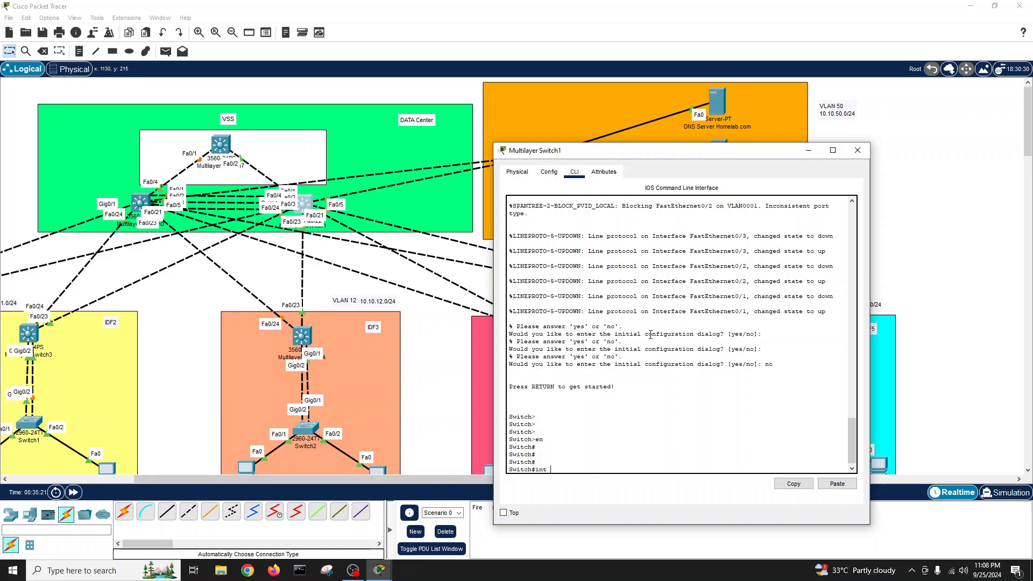
key(Tab)
text(conf t)
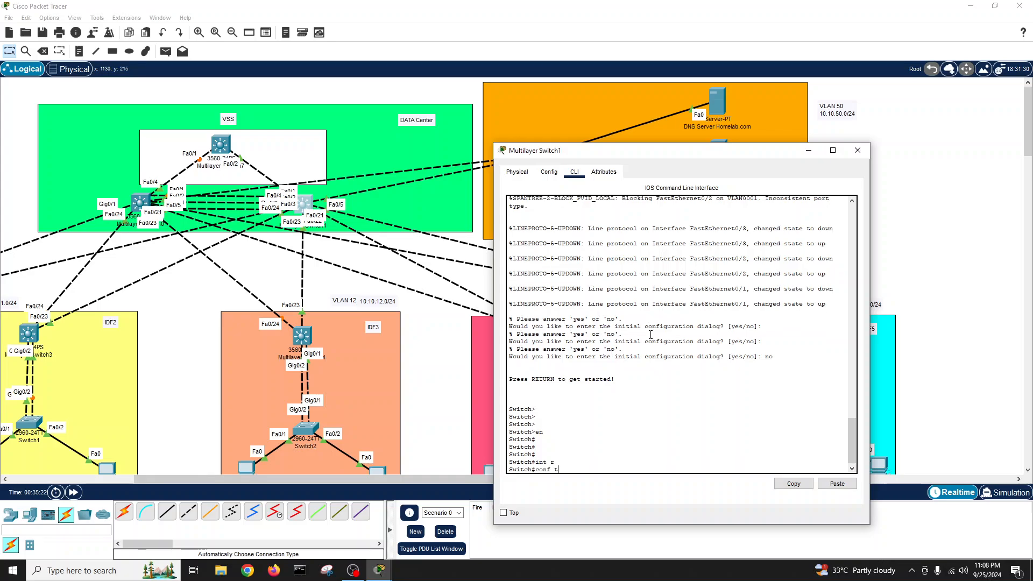
key(Return)
text(host)
key(Tab)
text(Lea)
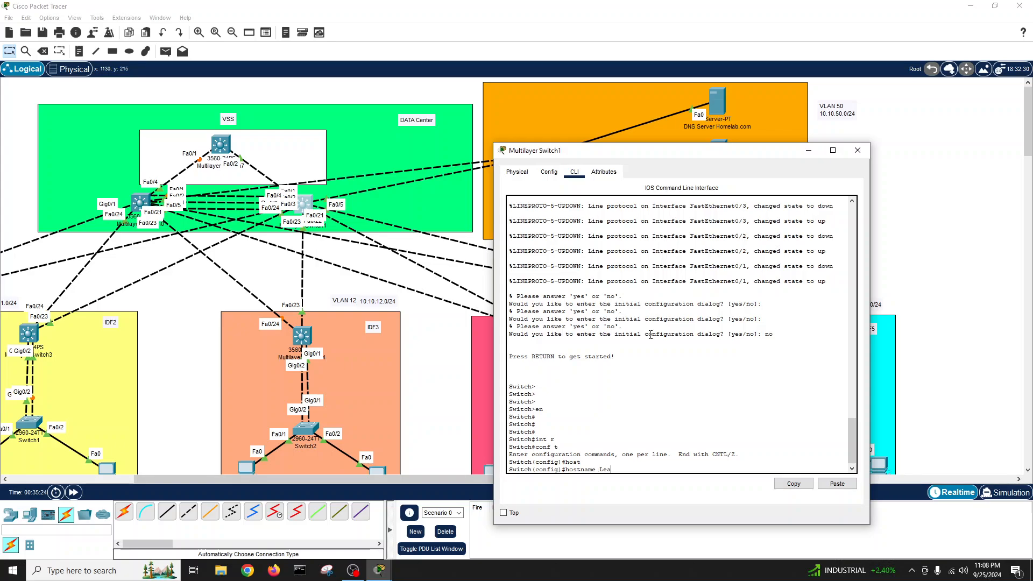
text(f)
text(2)
key(Return)
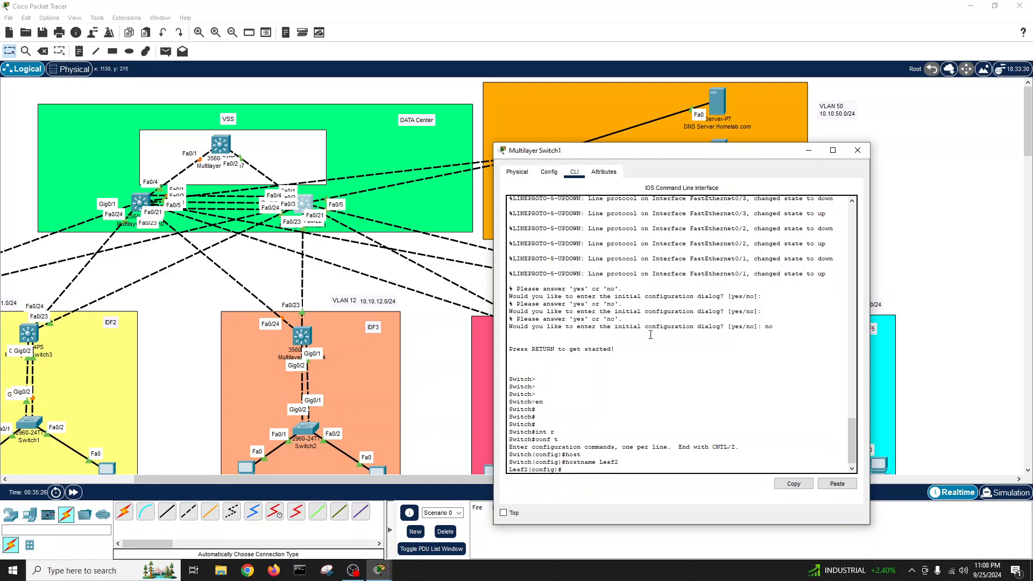
- Select FastEthernet 0/1-24 and set their trunk encapsulation to dot1q
text(int r)
key(Tab)
text(fa)
key(Tab)
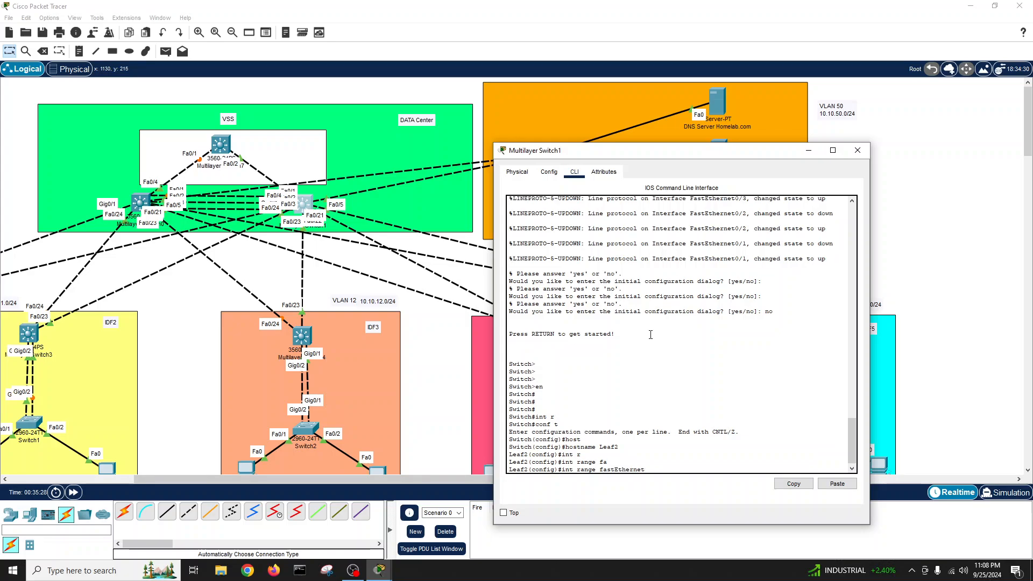
text(0/1-24)
key(Return)
text(s)
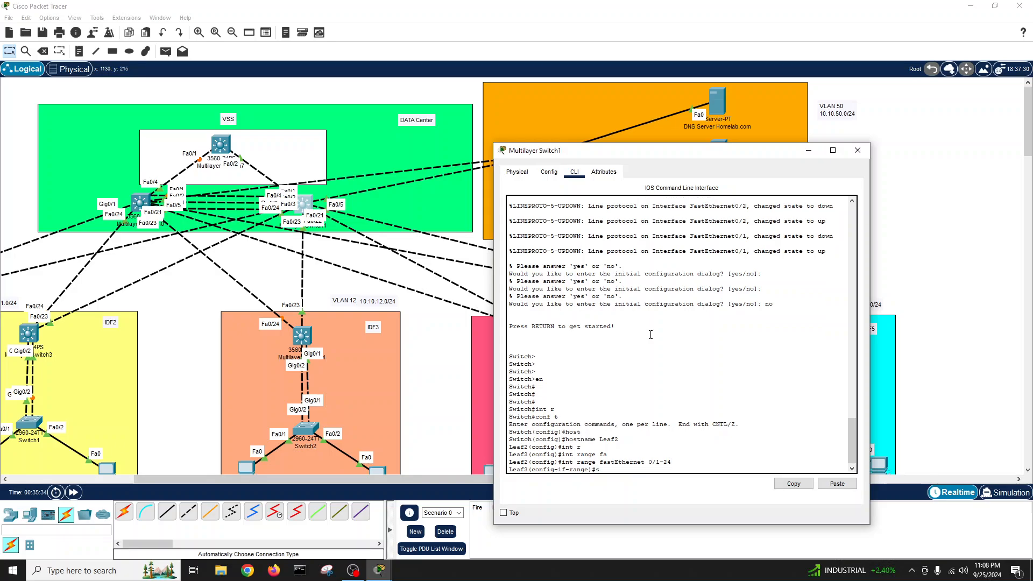
text(w)
key(Tab)
key(Tab)
text(en)
key(Tab)
text(d)
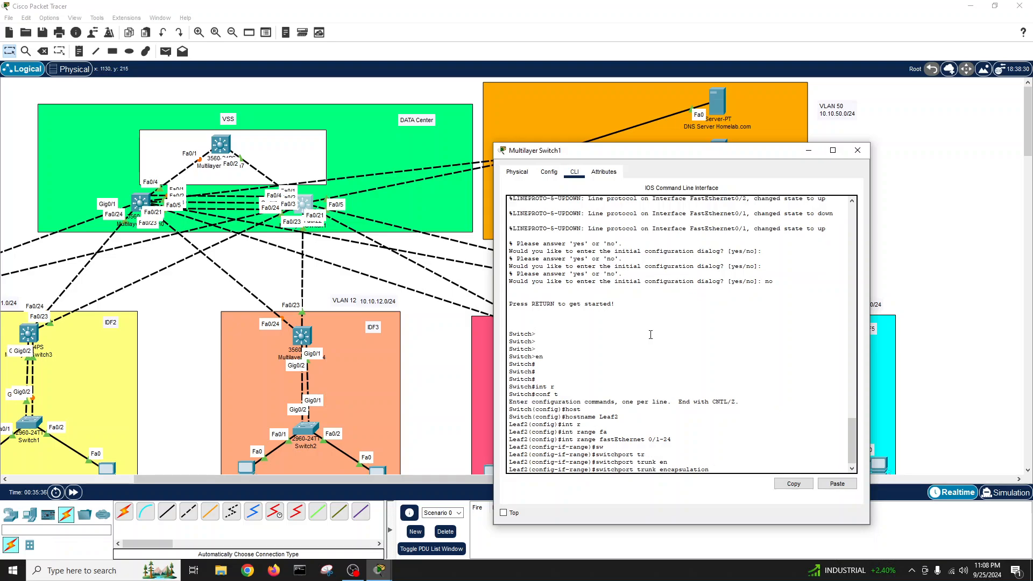
key(Tab)
key(Return)
text(sw)
- Set the FastEthernet range to trunk mode, enable it with no shutdown, and exit
key(Tab)
text(mod t)
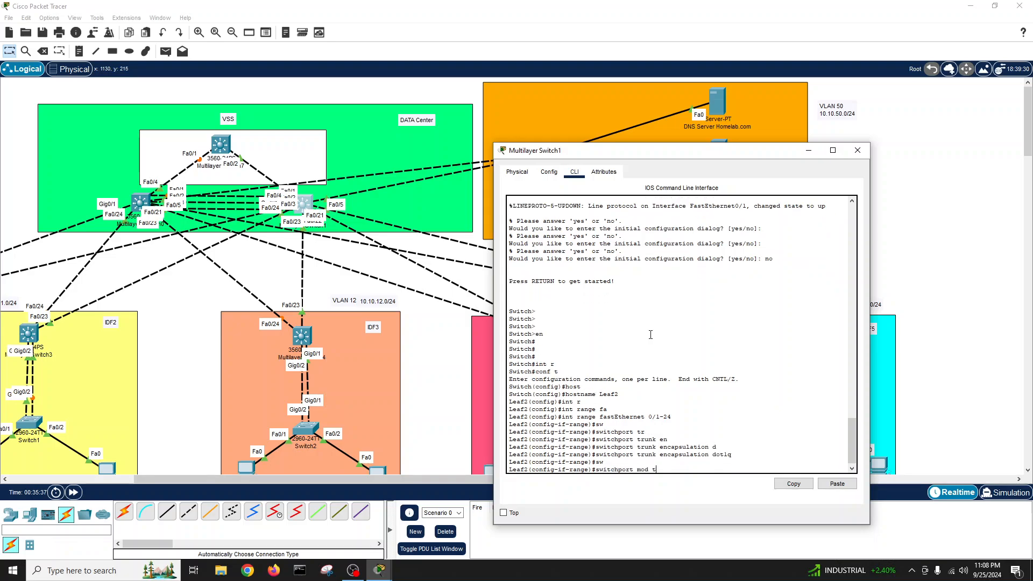
text(r)
key(Tab)
key(Return)
key(Return)
key(Return)
key(Return)
text(no )
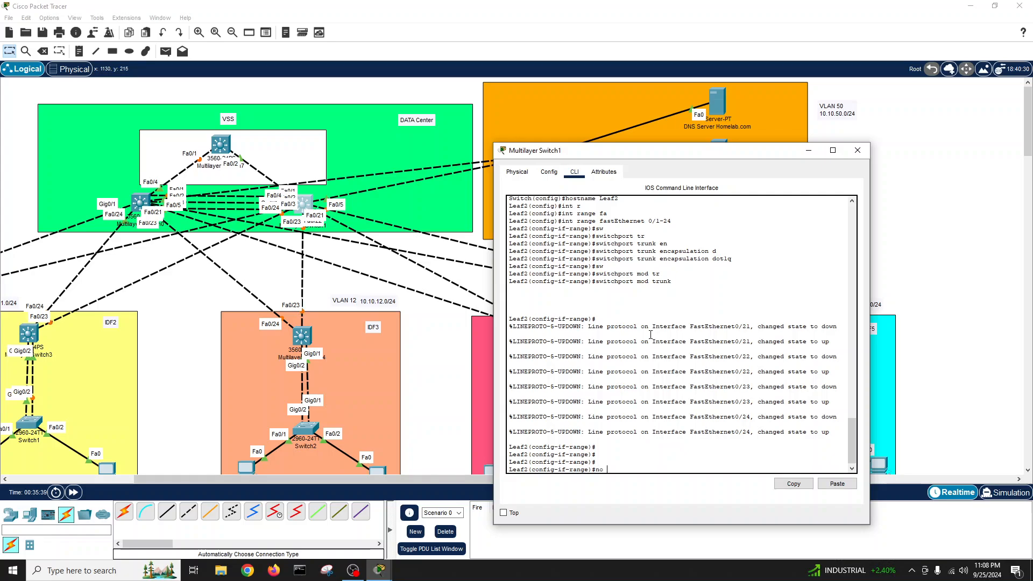
text(sh)
key(Return)
key(Return)
key(Return)
key(Return)
text(exit)
key(Return)
key(Return)
key(Return)
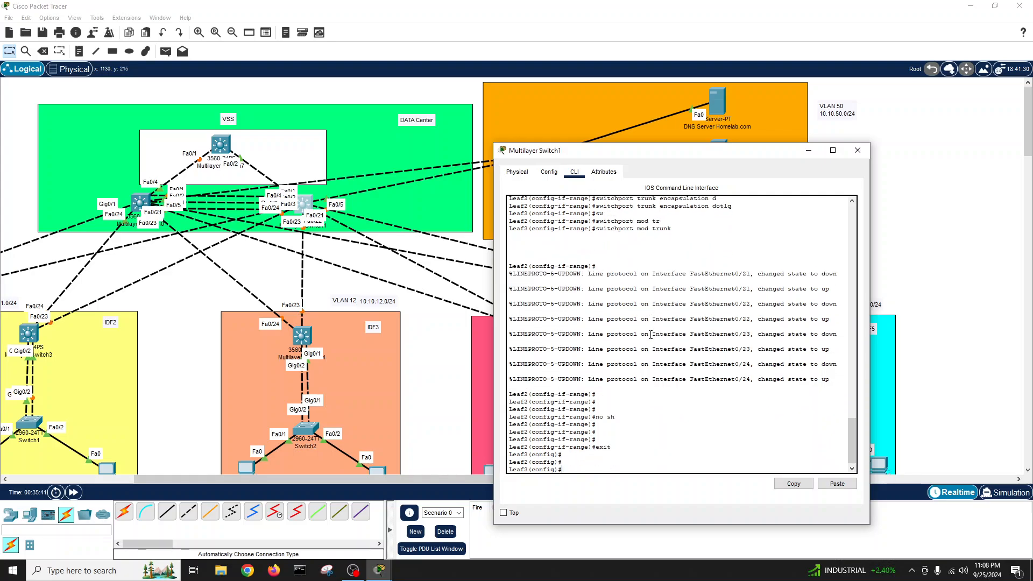
- Make Leaf2's GigabitEthernet 0/1–0/2 trunk ports with dot1q encapsulation
text(int r)
key(Tab)
text(g)
key(Tab)
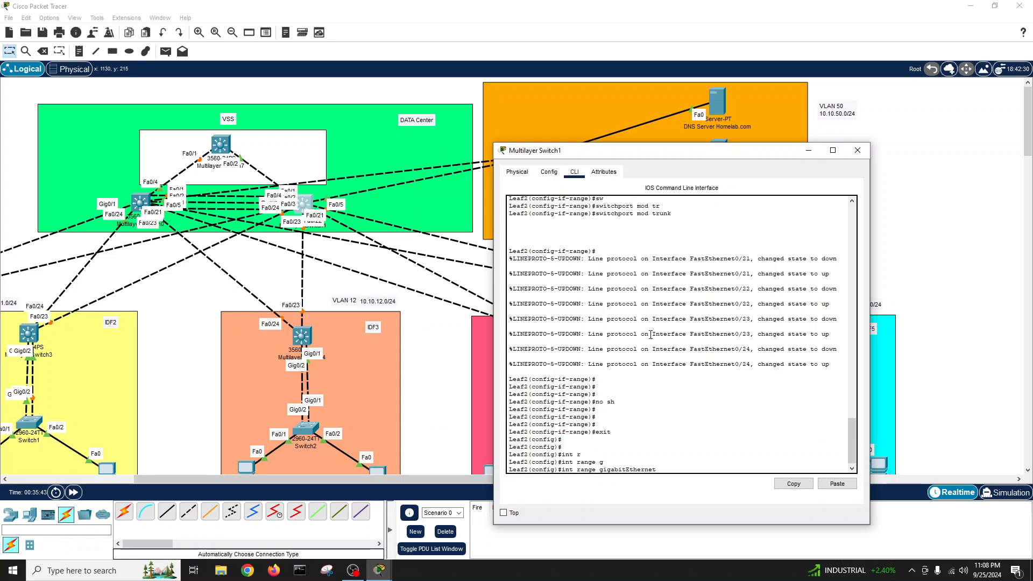
text(0/1-2)
key(Return)
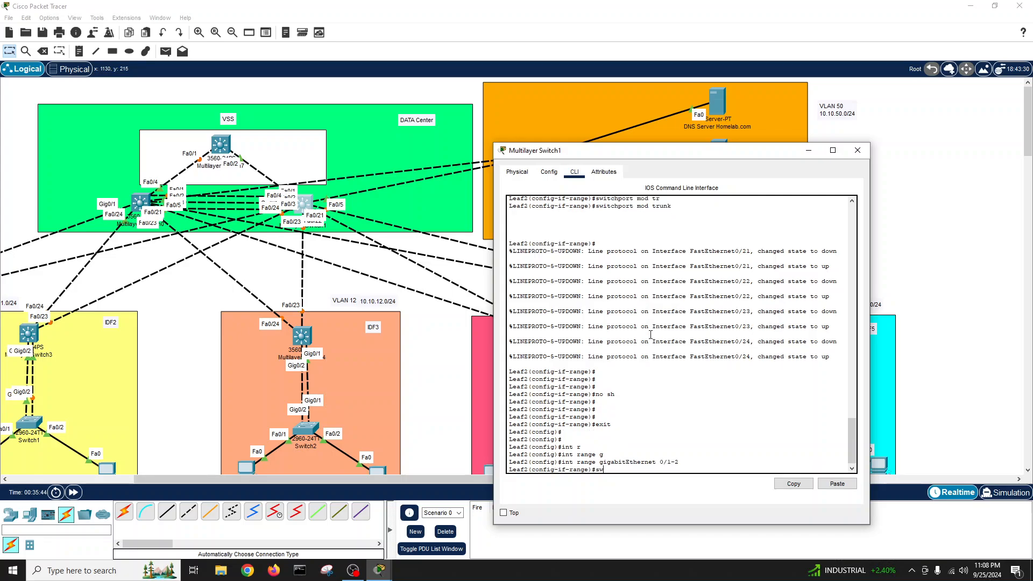
text(sw tr)
key(Tab)
text(en)
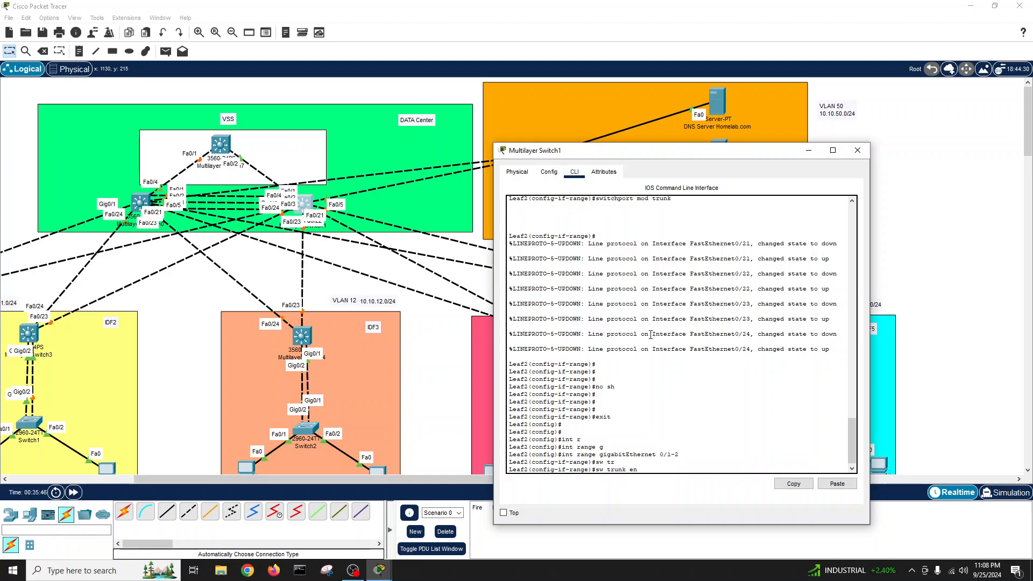
key(Tab)
text(d)
key(Tab)
key(Return)
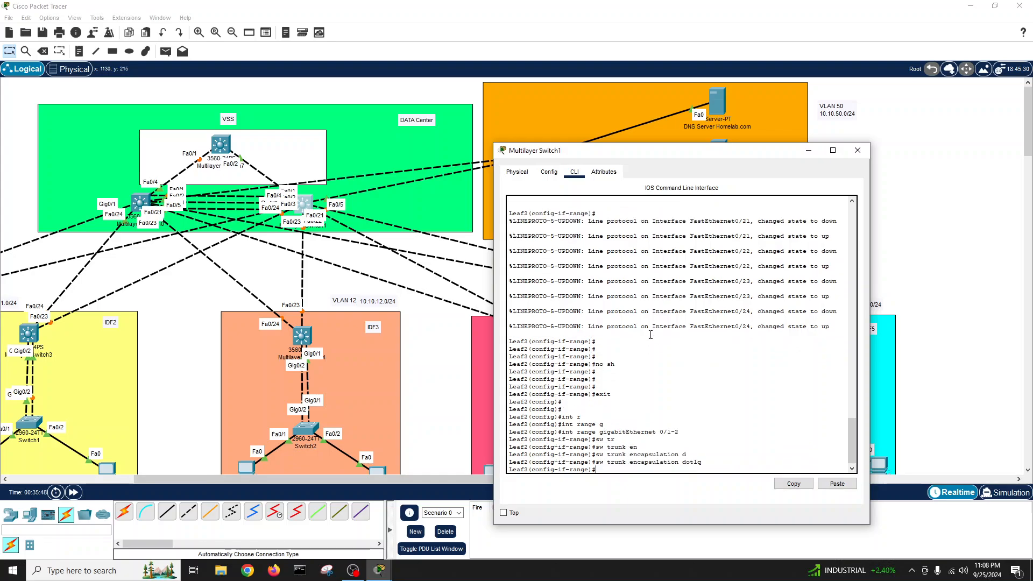
text(sw)
key(Tab)
text(mod tr)
key(Tab)
key(Return)
- Enable the ports, save Leaf2's configuration, confirm every port shows trunk, and close its window
key(Return)
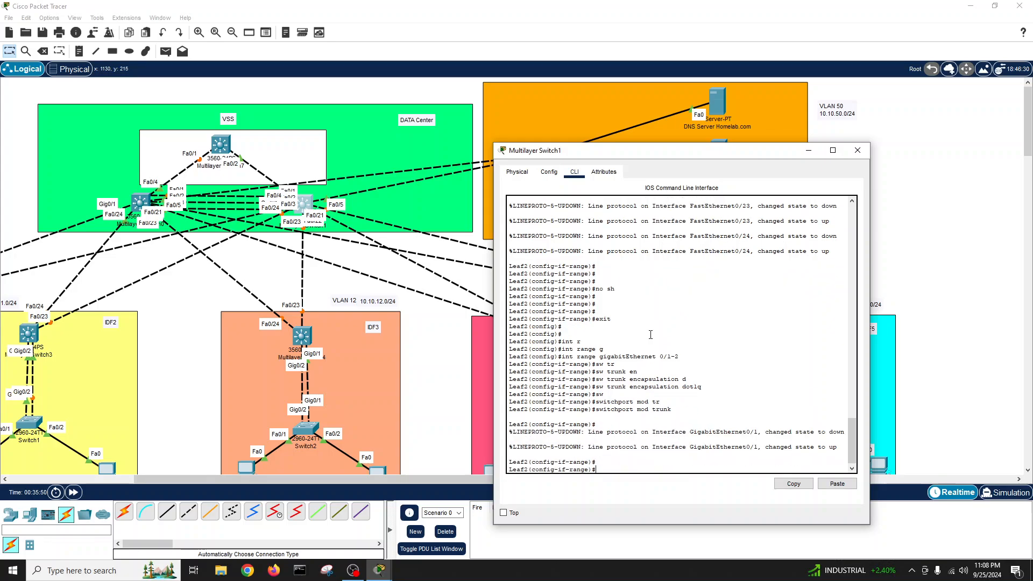
text(no sh)
key(Return)
text(exit)
key(Return)
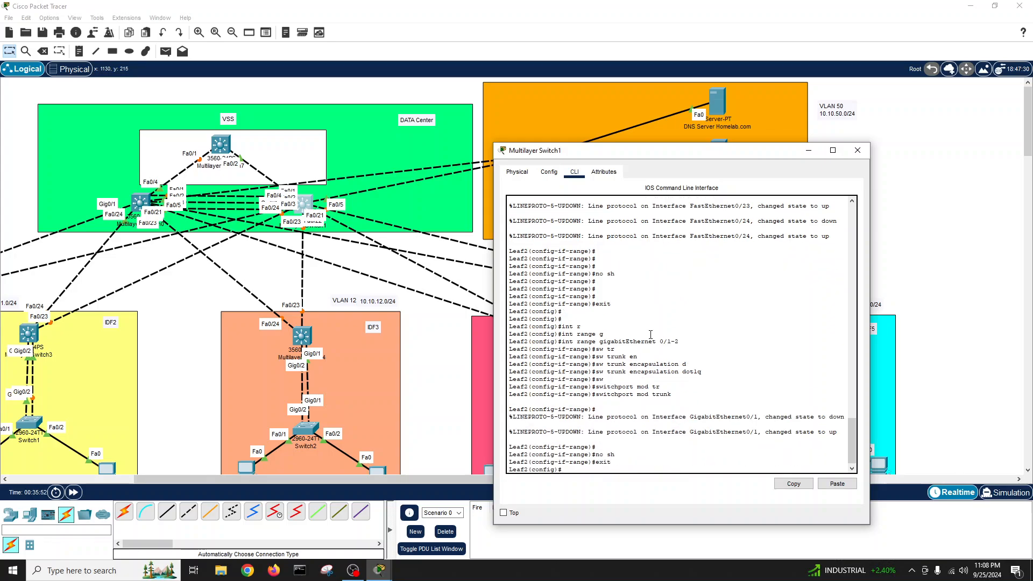
text(exit)
key(Return)
key(Return)
text(wri)
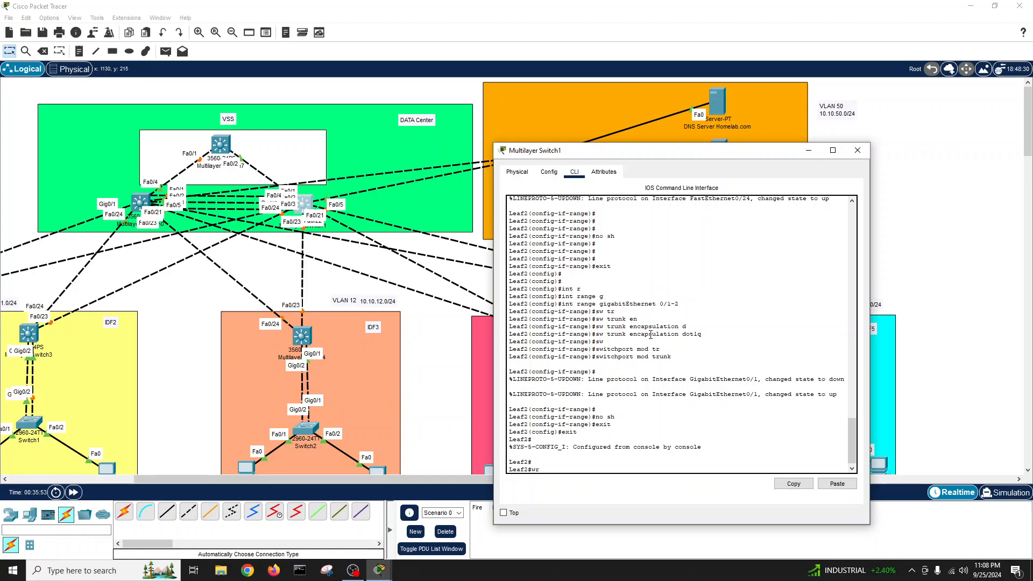
key(Tab)
key(Return)
key(Return)
key(Return)
key(Return)
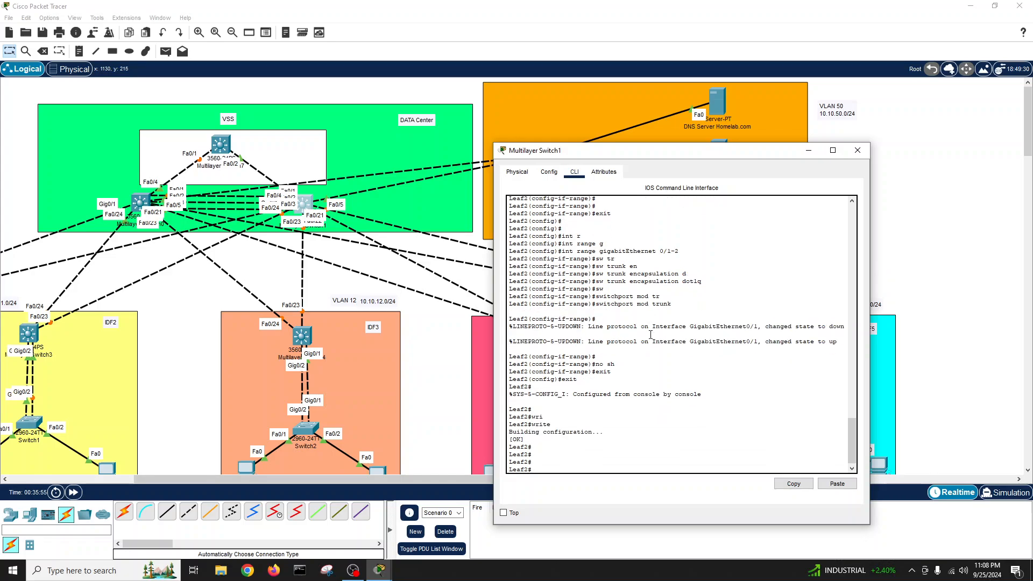
text(show int statu)
key(Tab)
key(Return)
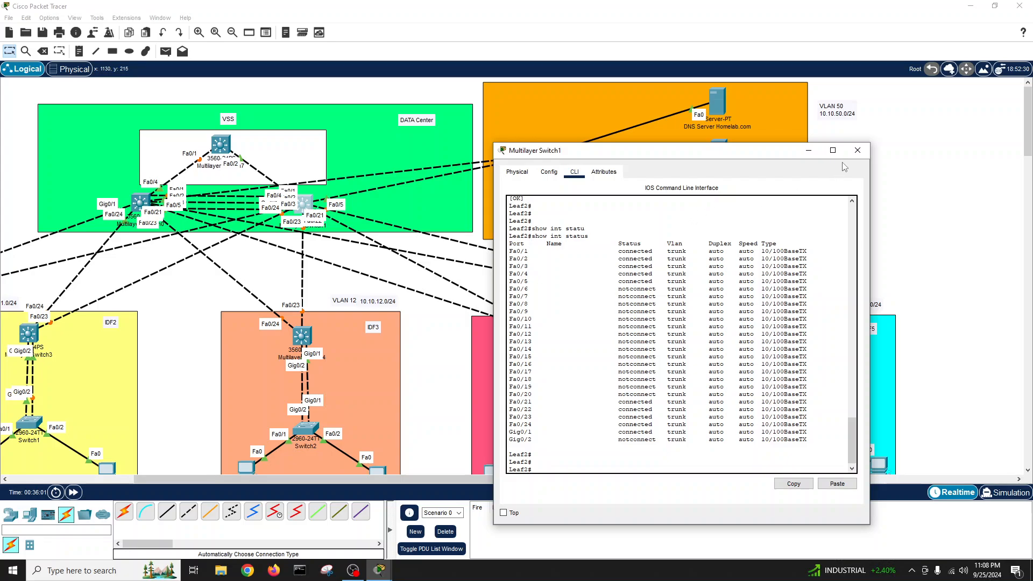
click(857, 150)
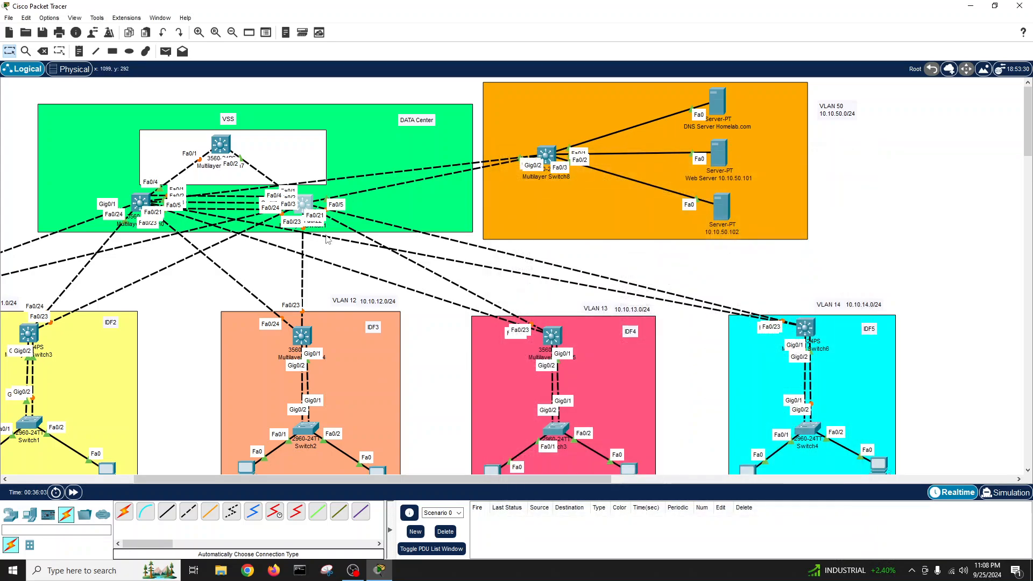
- Pan the canvas to the far left to show the IDF 1 area with VLAN 10 and its PCs
drag(252, 480, 30, 487)
scroll(117, 347, down, 3)
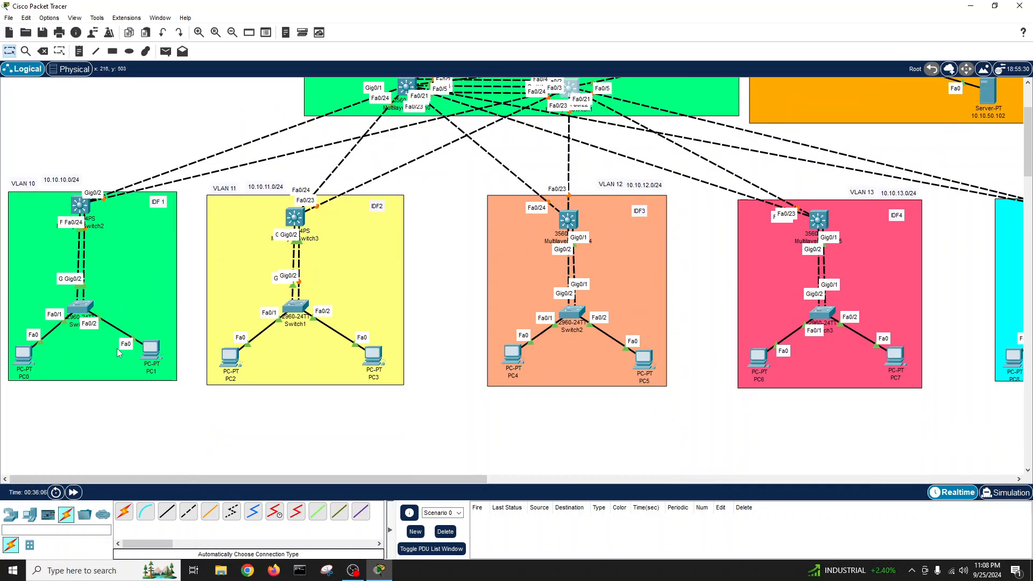
scroll(117, 347, up, 1)
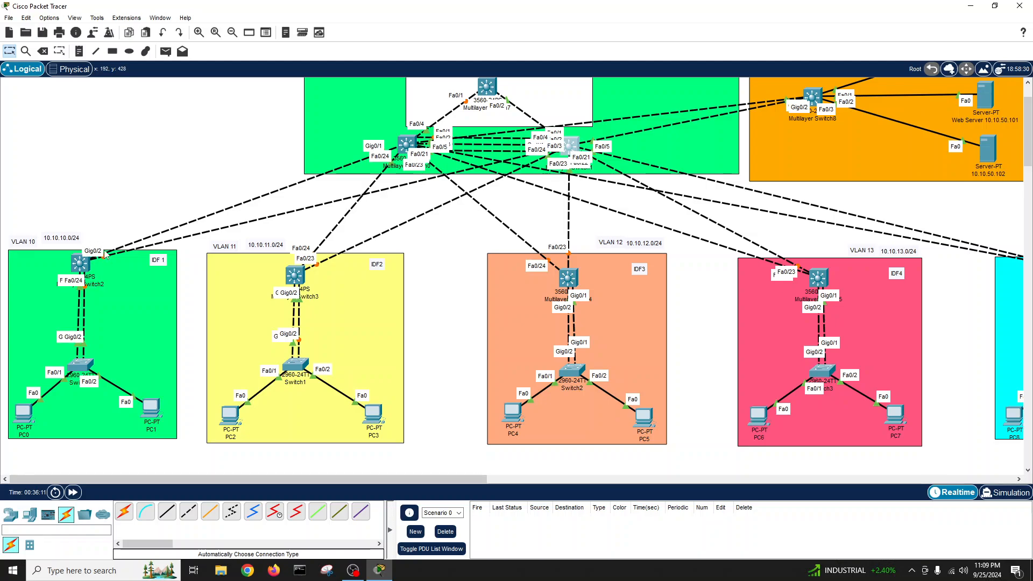
- Open Multilayer Switch2's device window in the VLAN 10 area and nudge it right
click(81, 266)
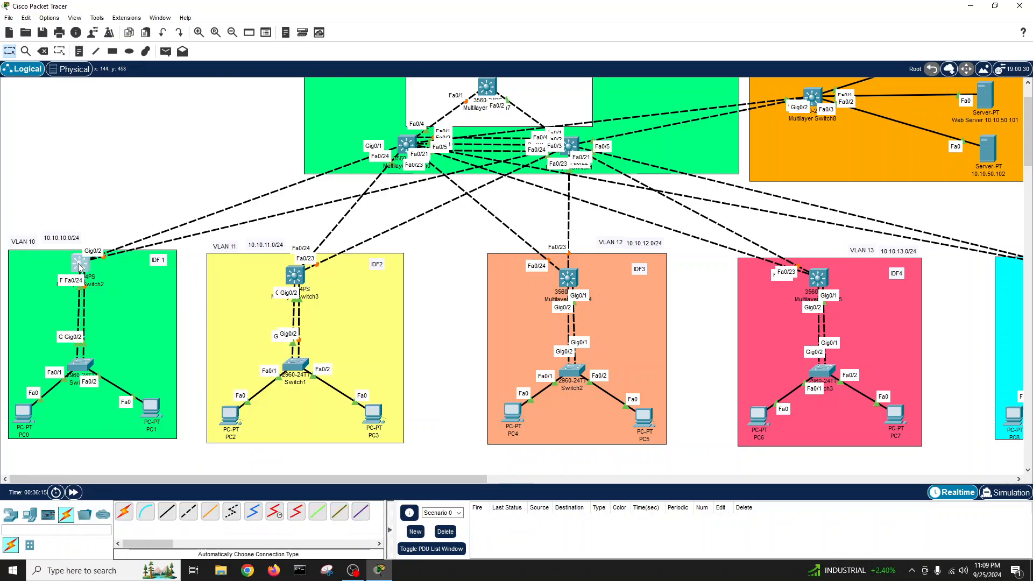
drag(429, 126, 454, 127)
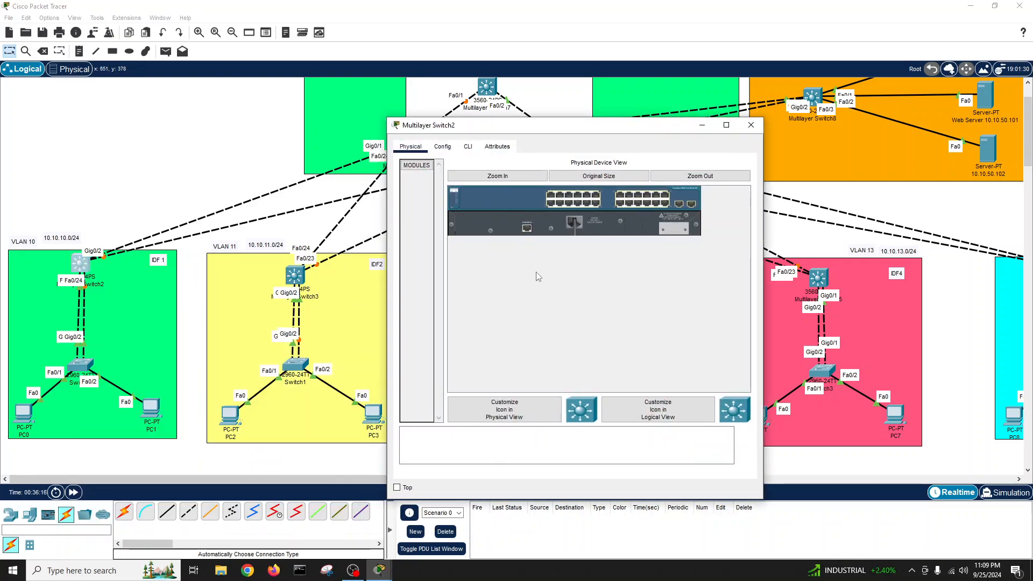
- In the CLI, decline initial setup and set the hostname to IDF1
click(467, 147)
key(Return)
key(Return)
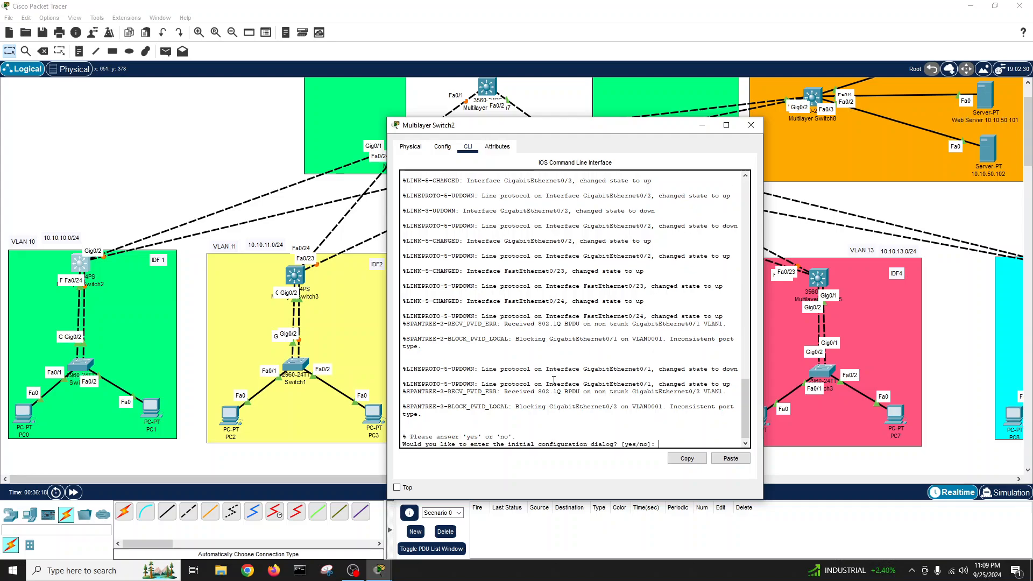
text(no)
key(Return)
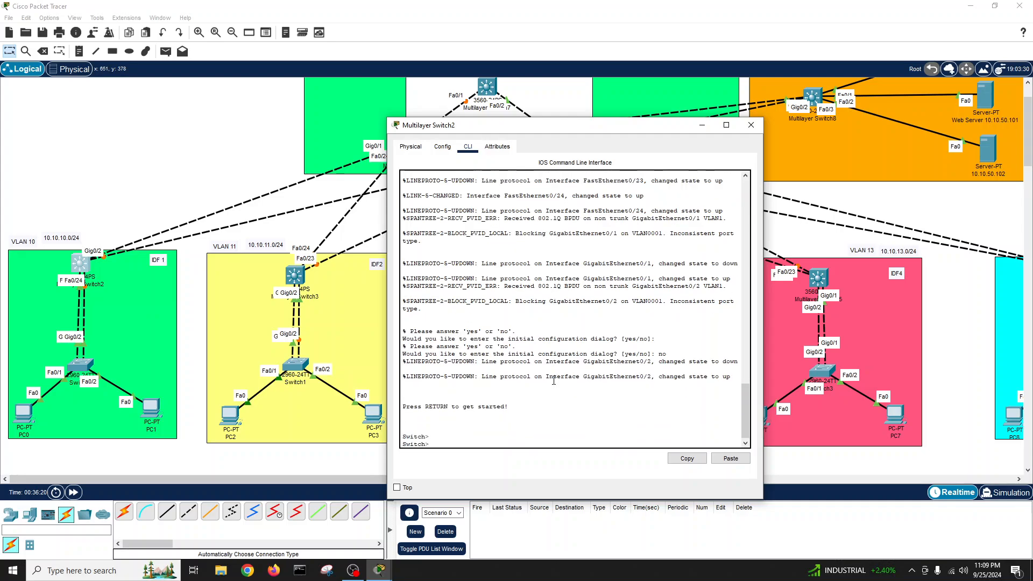
key(Return)
key(Return)
key(Return)
key(Return)
text(en)
key(Return)
key(Return)
key(Return)
text(conf t)
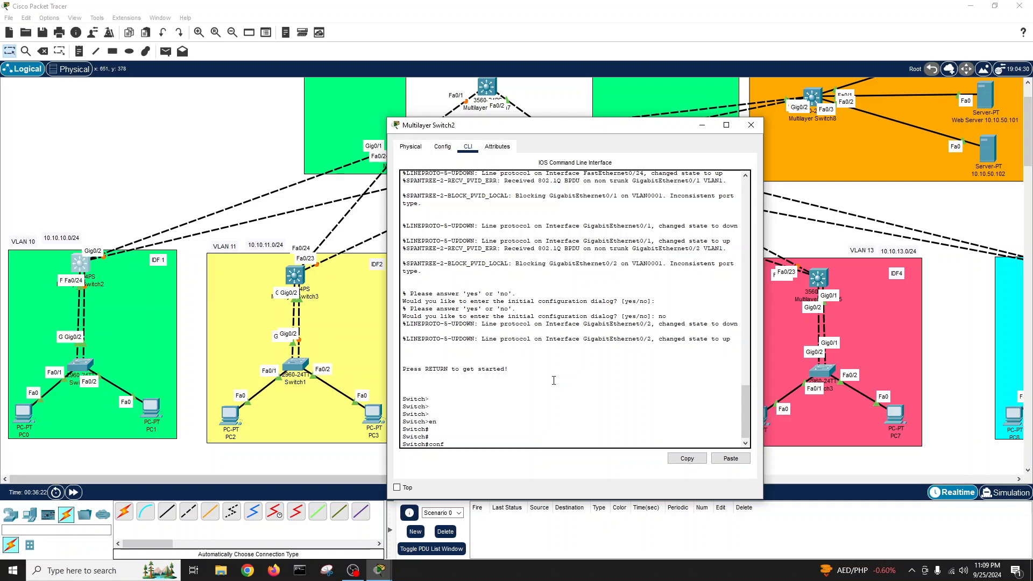
key(Return)
key(Return)
key(Return)
key(Return)
text(host)
key(Tab)
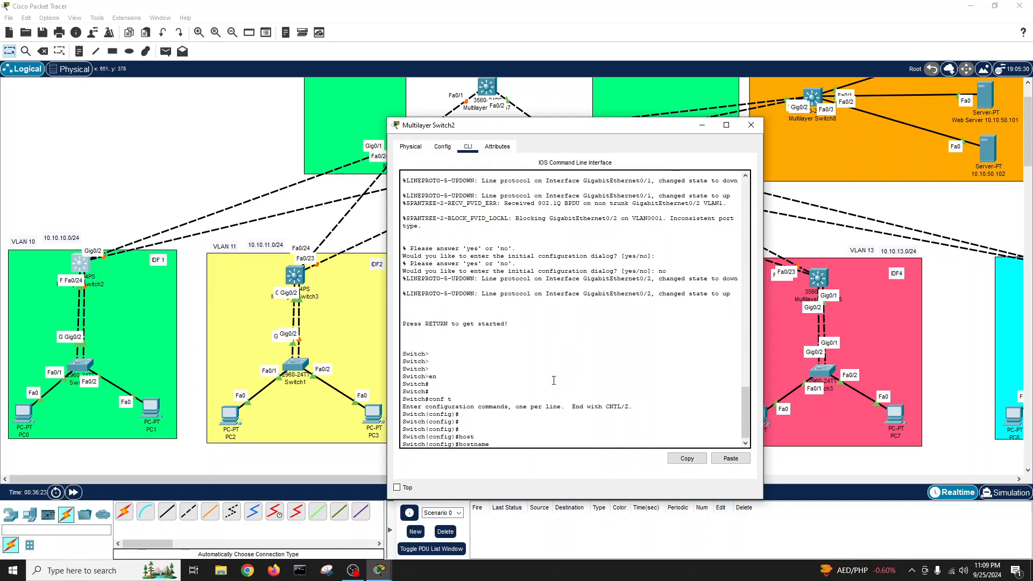
text(IDF1)
key(Return)
key(Return)
key(Return)
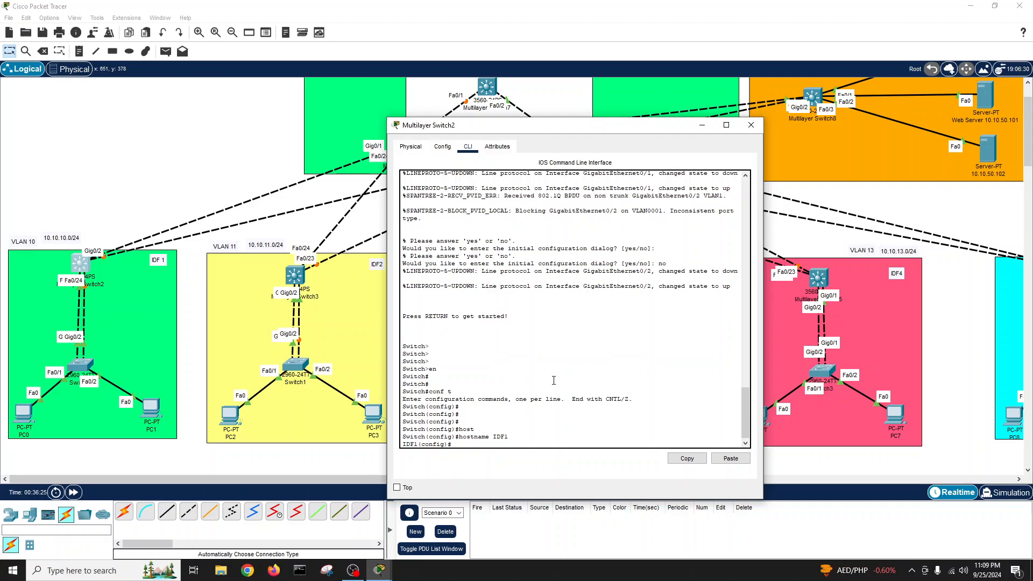
text(exit)
key(Return)
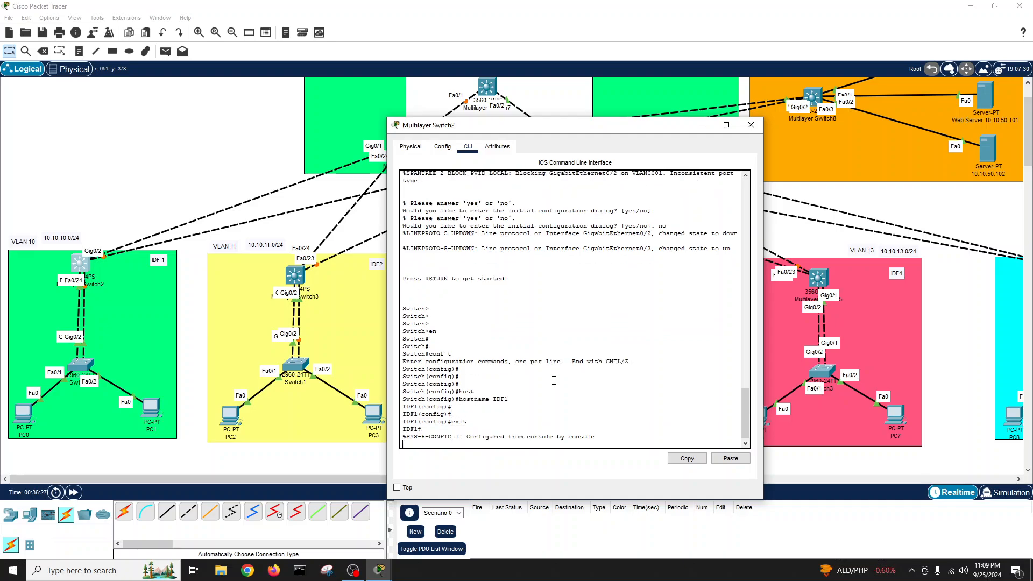
- Run show int status and show cdp neighbors, highlighting the Gig0/1 and Gig0/2 trunk rows
text(s)
key(Return)
key(Return)
key(Return)
key(Return)
text(show )
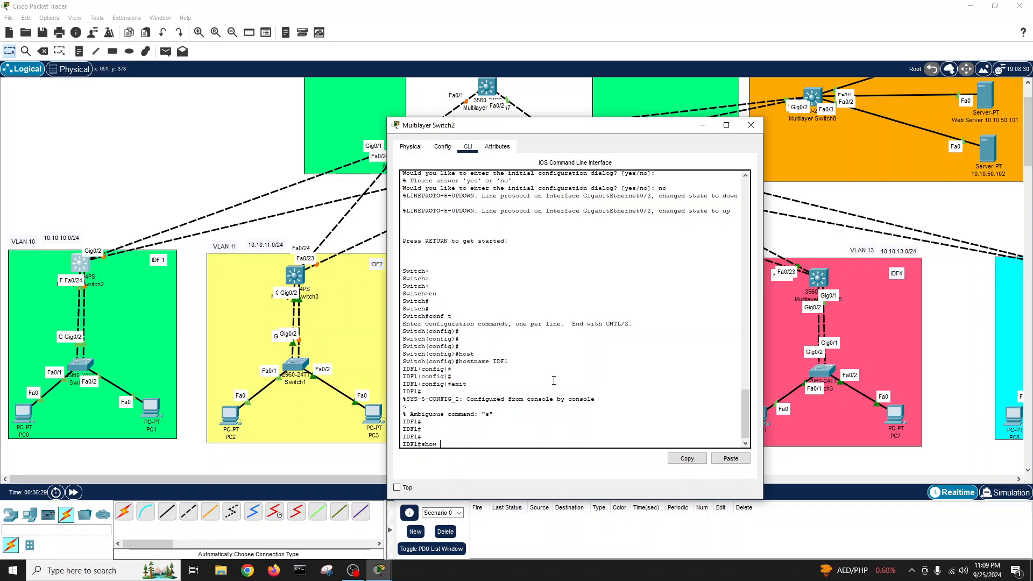
text(int statu)
key(Tab)
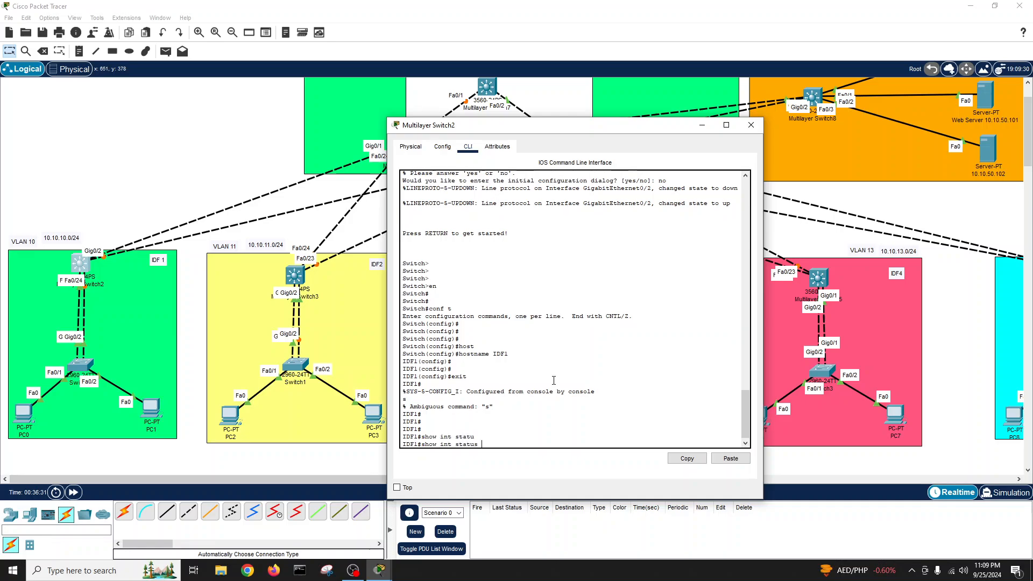
key(Return)
key(Return)
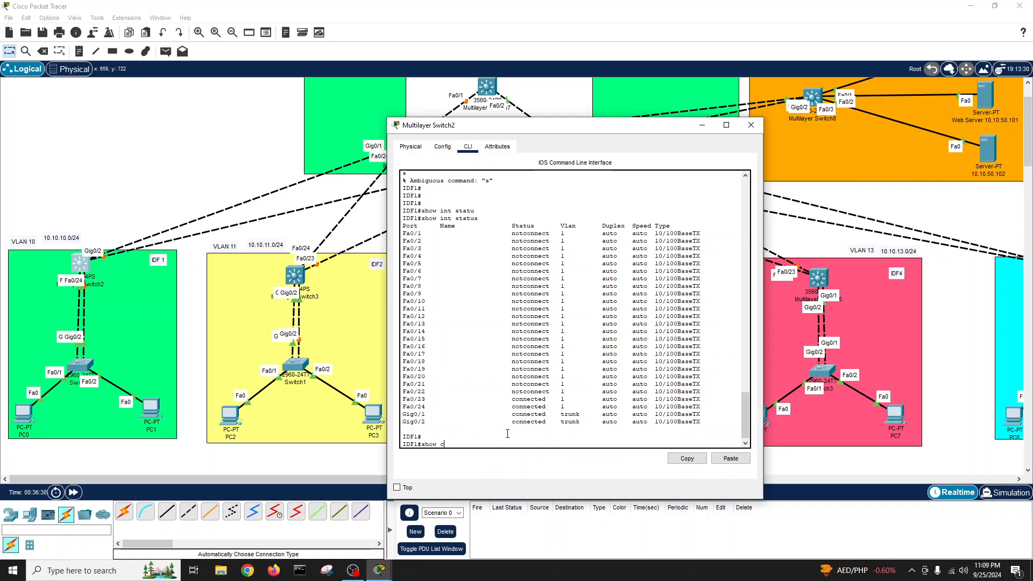
text(d)
key(Tab)
text(ne)
key(Tab)
key(Return)
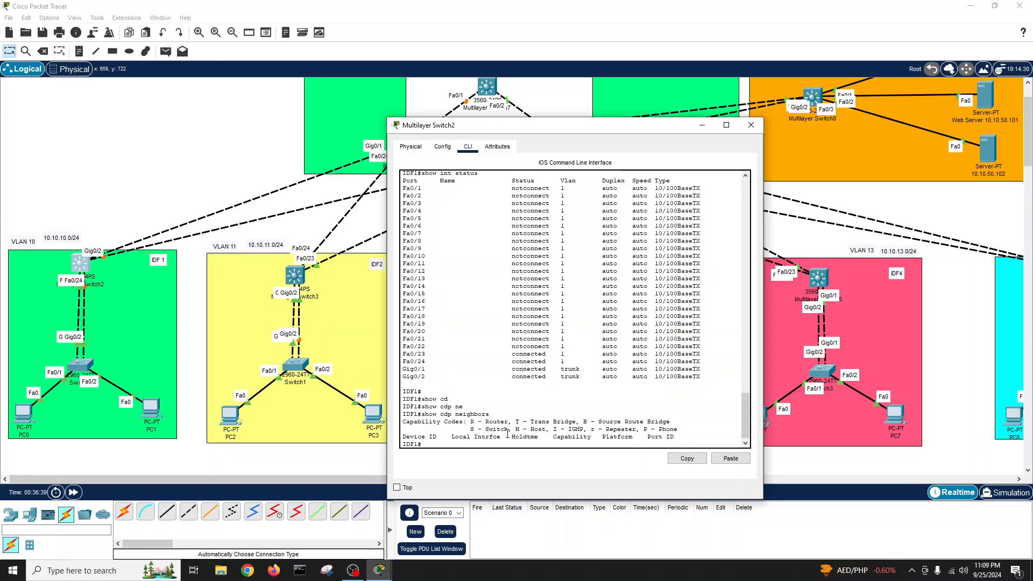
key(Return)
key(Return)
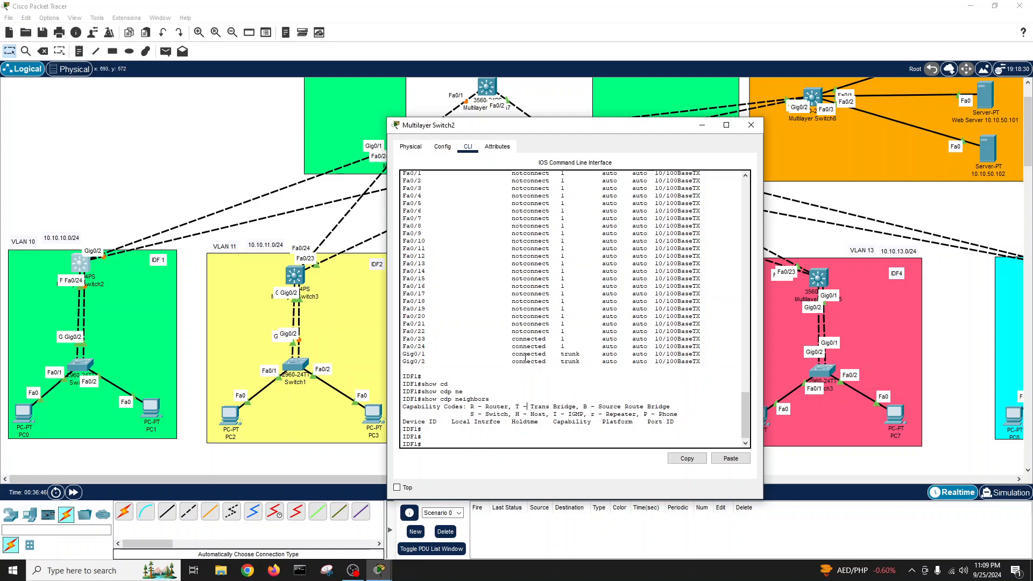
drag(407, 355, 700, 361)
- Select interface range Gig0/1–2 and set dot1q trunk encapsulation
text(conf t)
key(Return)
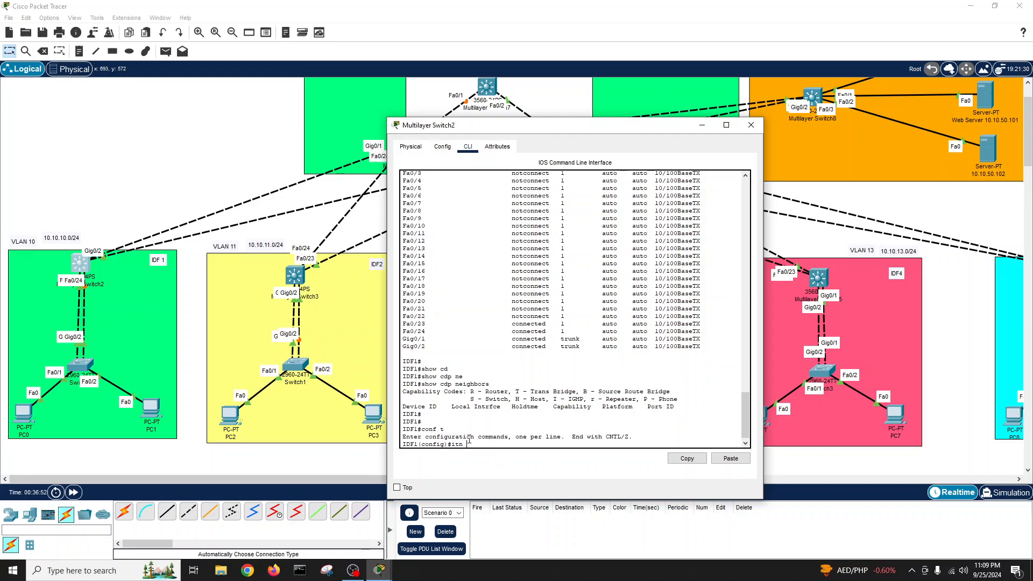
text(itn)
key(BackSpace)
key(BackSpace)
text(nt r)
key(Tab)
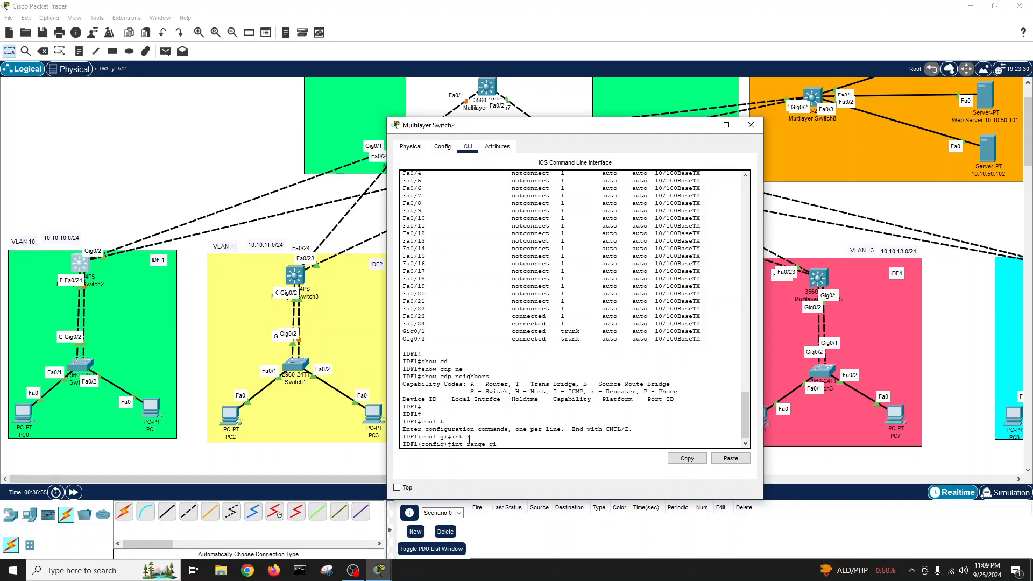
text(gi)
key(Tab)
text(0/1-2)
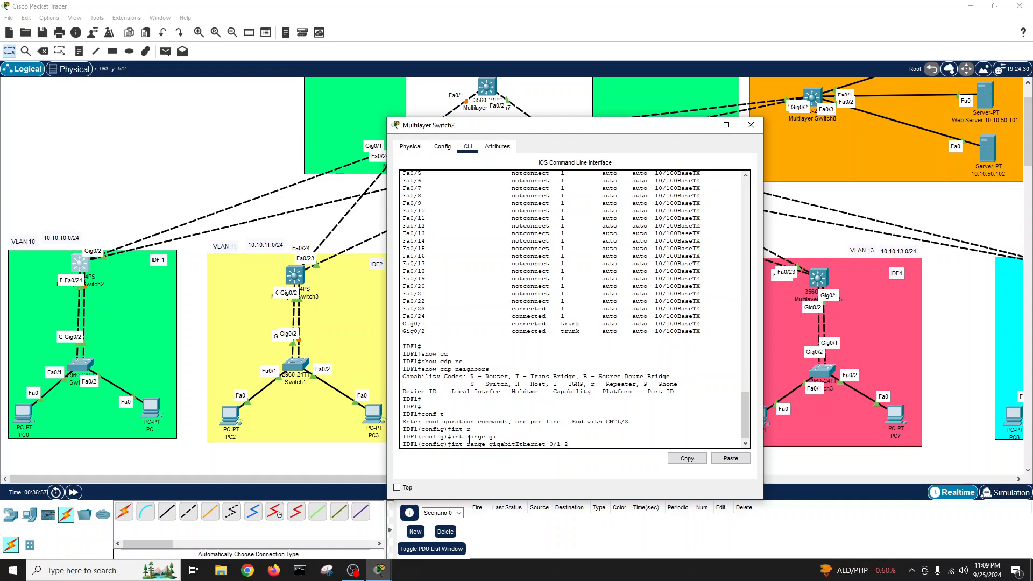
key(Return)
text(sw)
key(Tab)
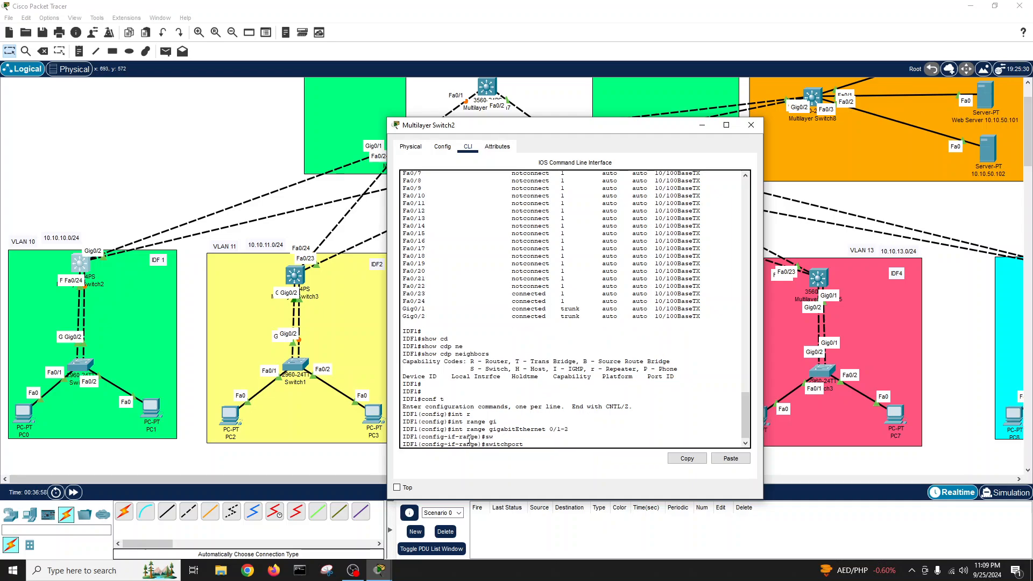
text(en)
key(Tab)
key(BackSpace)
key(BackSpace)
text(tr)
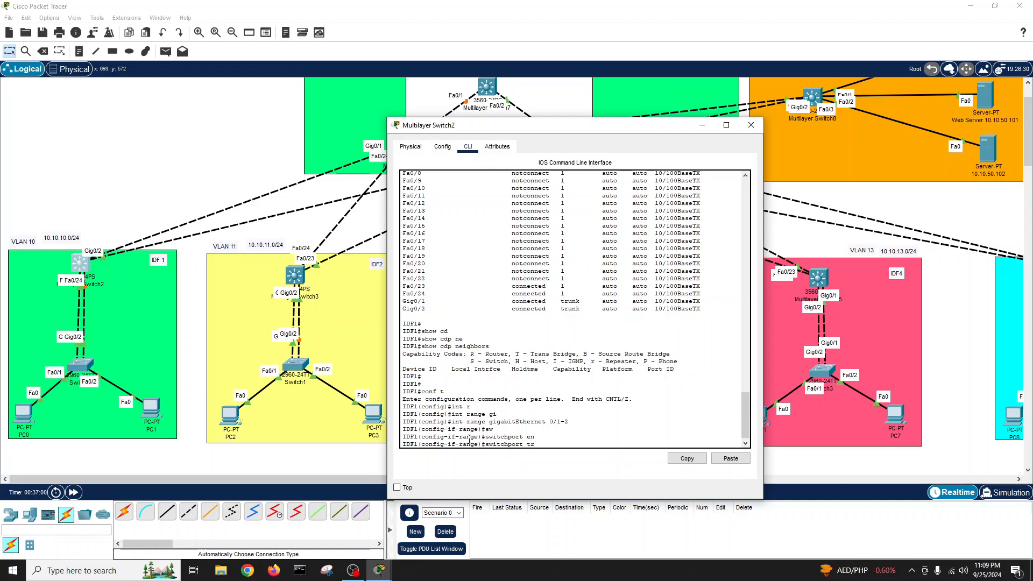
key(Tab)
text(en)
key(Tab)
text(do)
key(Tab)
key(Return)
- Put both ports in trunk mode and restart them with shutdown and no shutdown
text(sw)
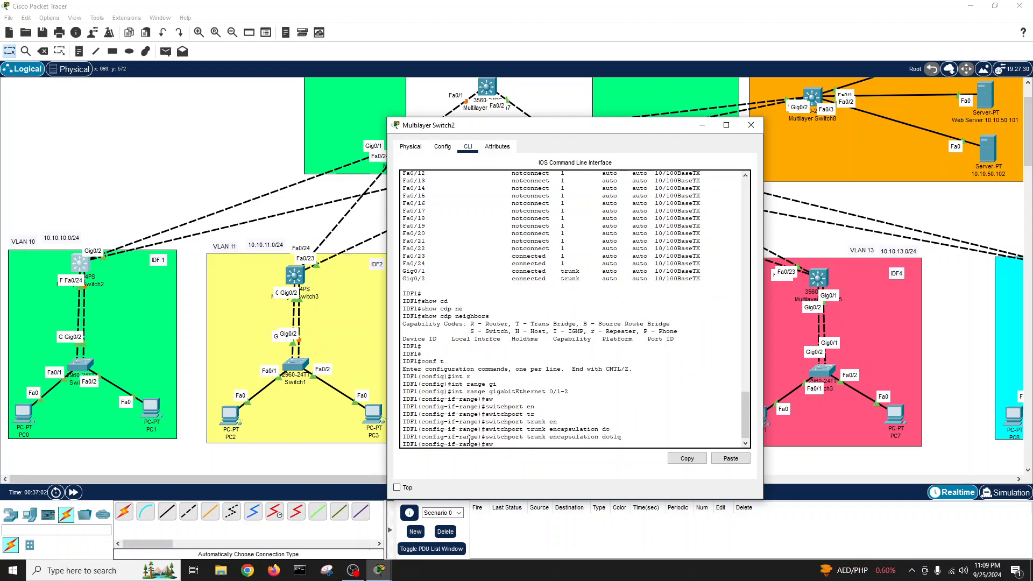
key(Tab)
text(mod tr)
key(Tab)
key(Return)
key(Return)
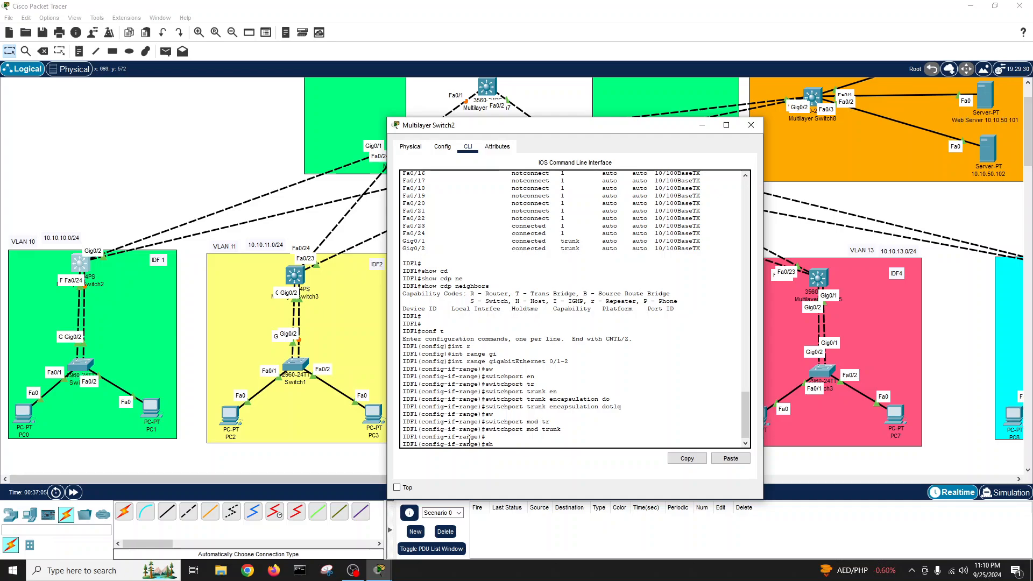
text(sh)
key(Return)
text(no sh)
key(Return)
- Exit configuration mode and save IDF1's configuration with write
key(Return)
key(Return)
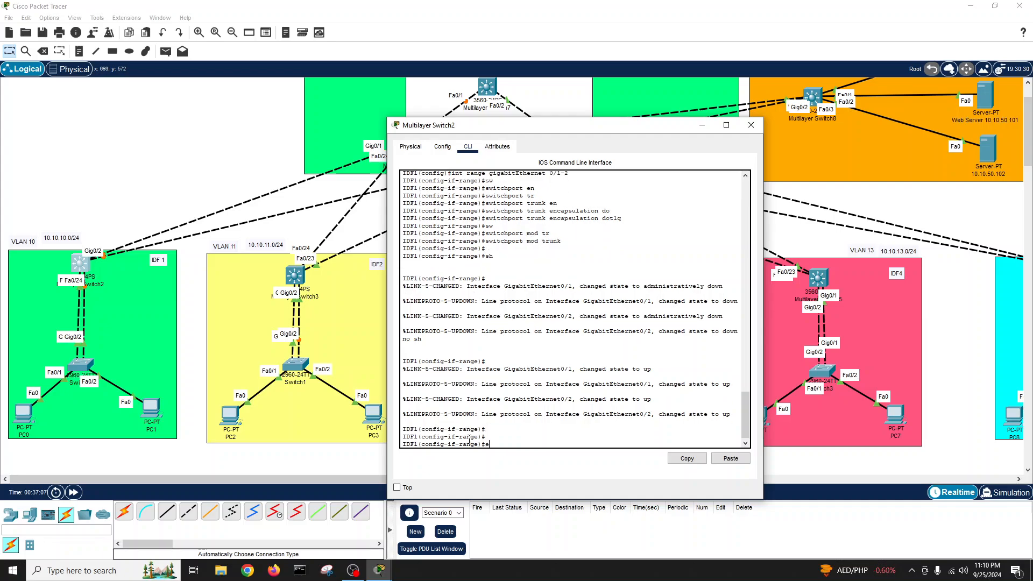
text(exit)
key(Return)
key(Return)
key(Return)
key(Return)
text(exit)
key(Return)
key(Return)
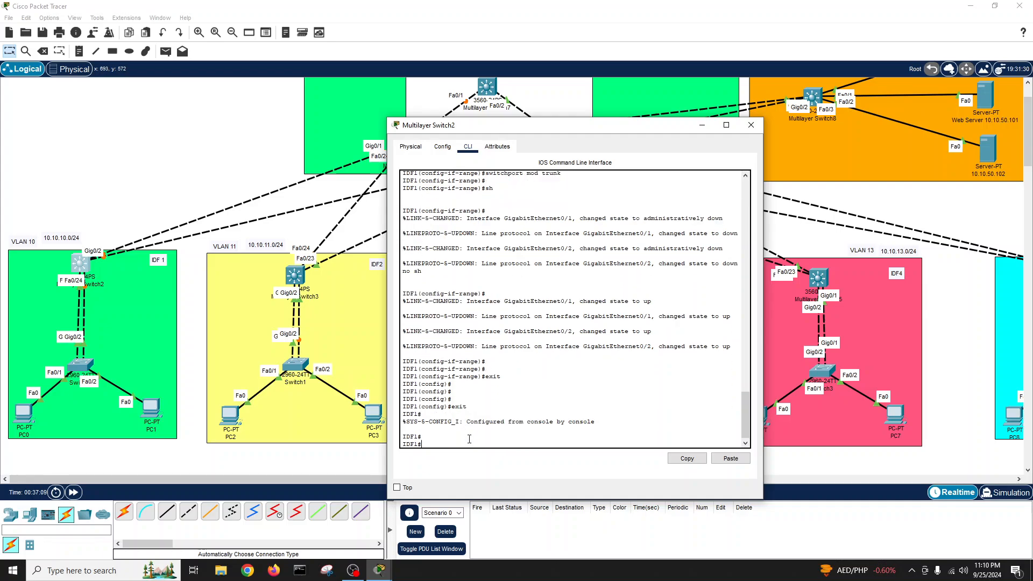
text(wr)
key(Tab)
key(Return)
key(Return)
key(Return)
key(Return)
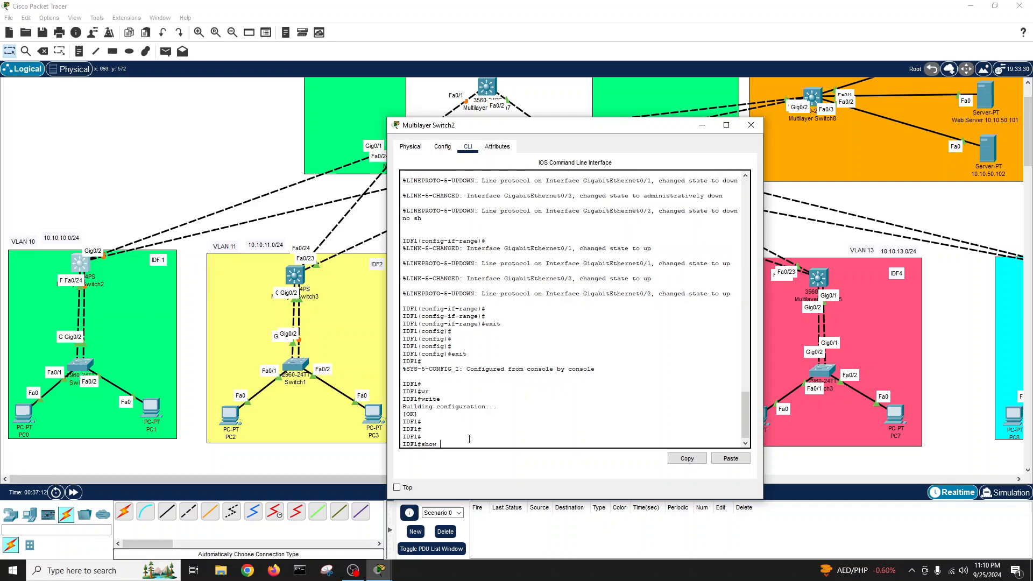
- Recheck interface status, highlighting Fa0/23 and Fa0/24 connected in VLAN 1
text(show int sat)
key(Tab)
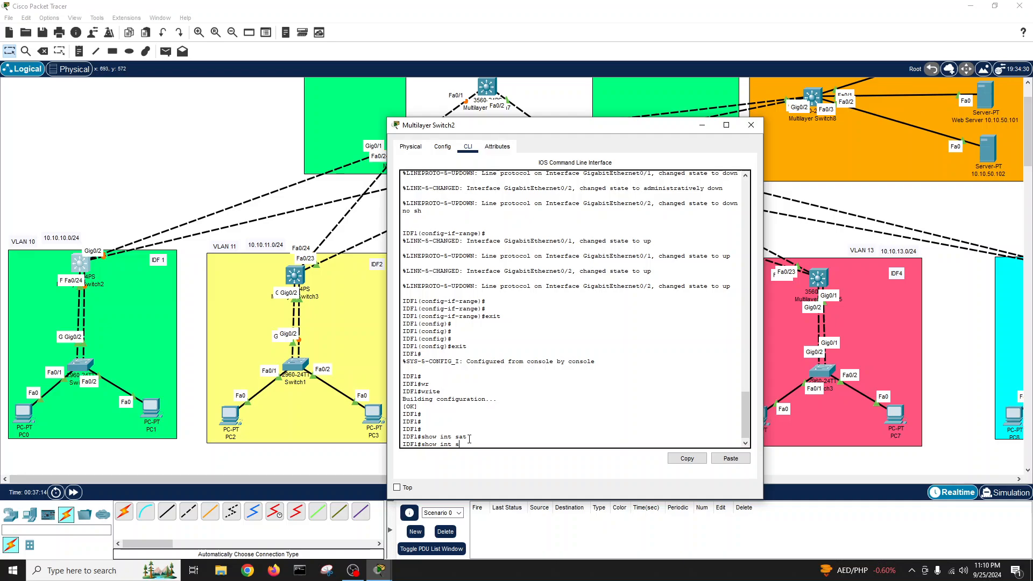
text(tatu)
key(Tab)
key(Return)
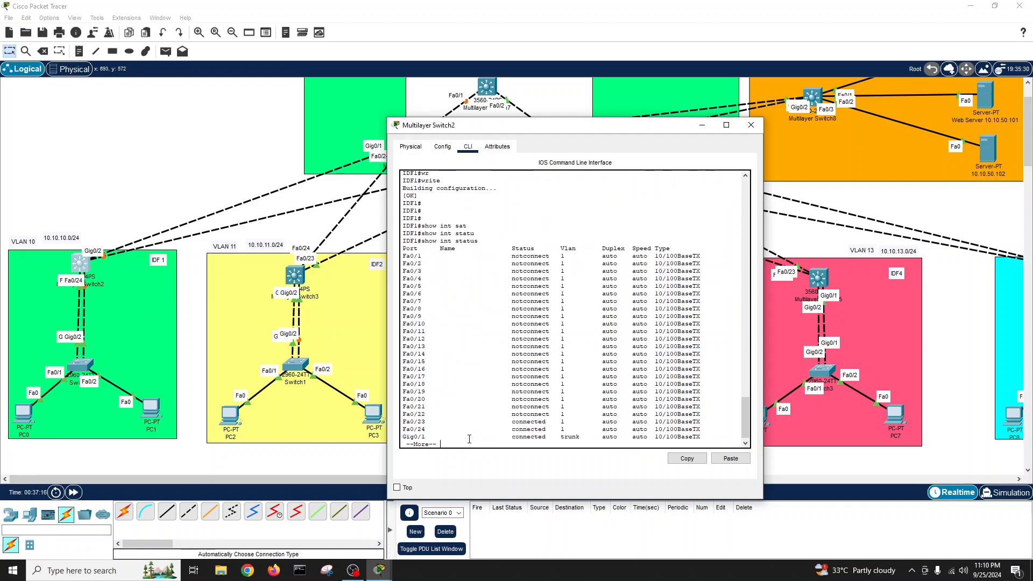
key(Return)
key(Return)
key(Return)
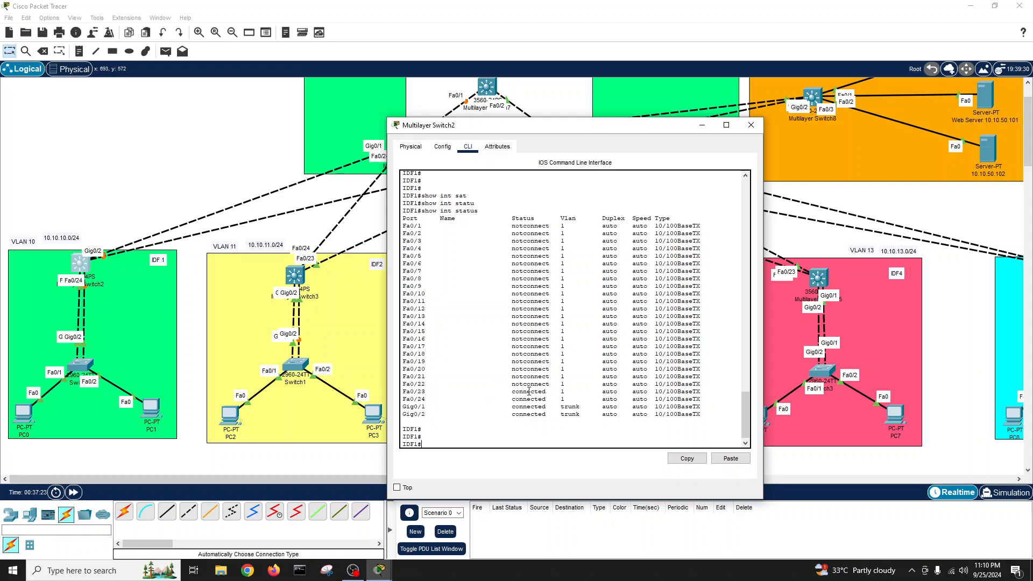
drag(565, 398, 404, 394)
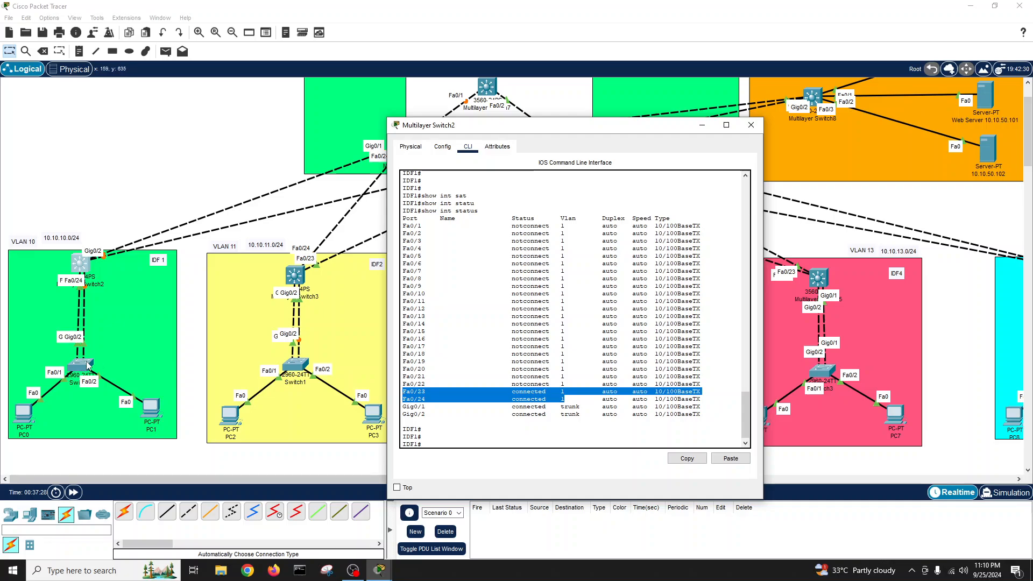
- Set the ellipse tool to No Fill and draw a tall ellipse outline
click(128, 51)
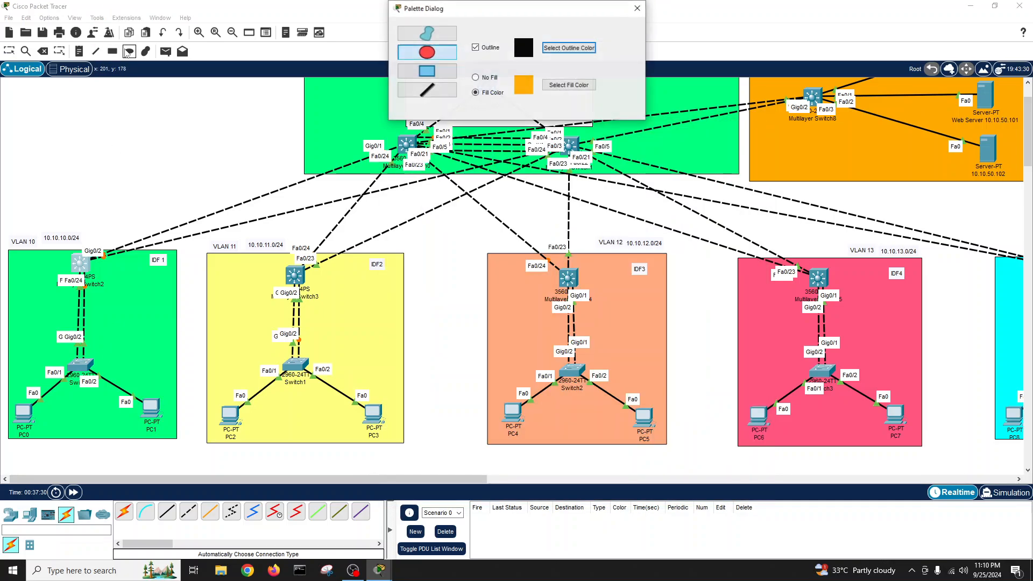
click(557, 88)
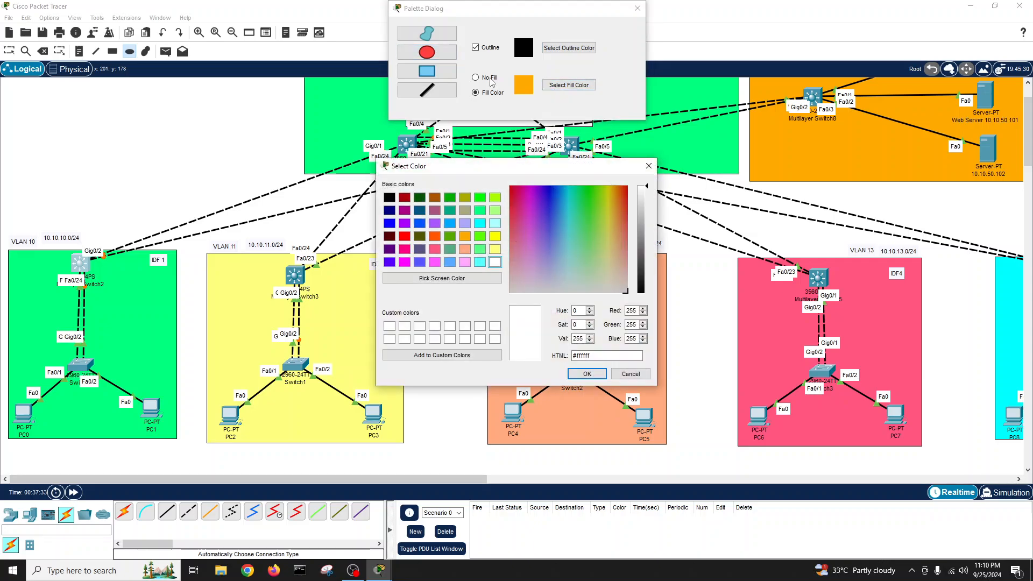
click(630, 373)
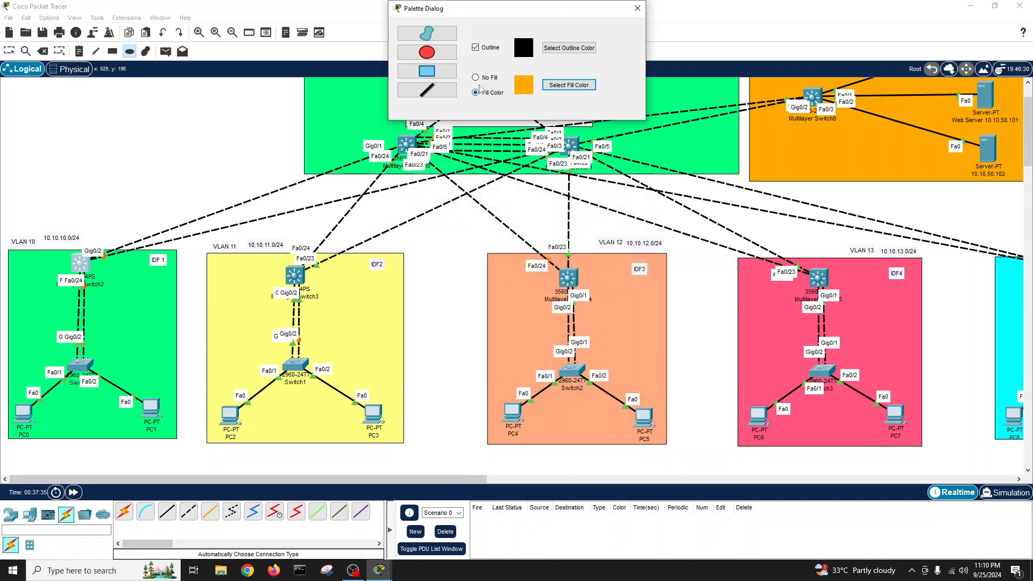
click(476, 77)
click(61, 306)
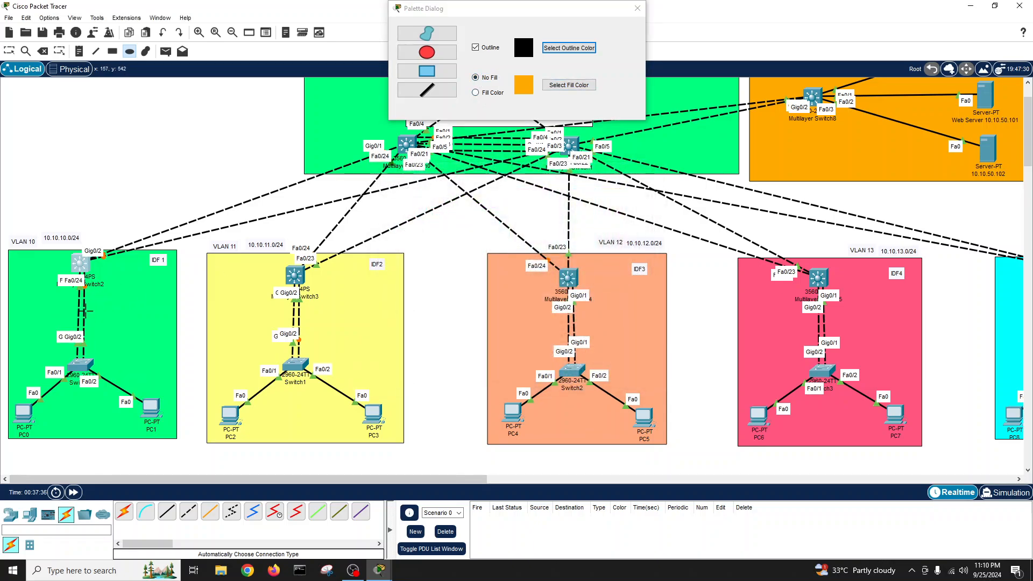
drag(59, 241, 45, 149)
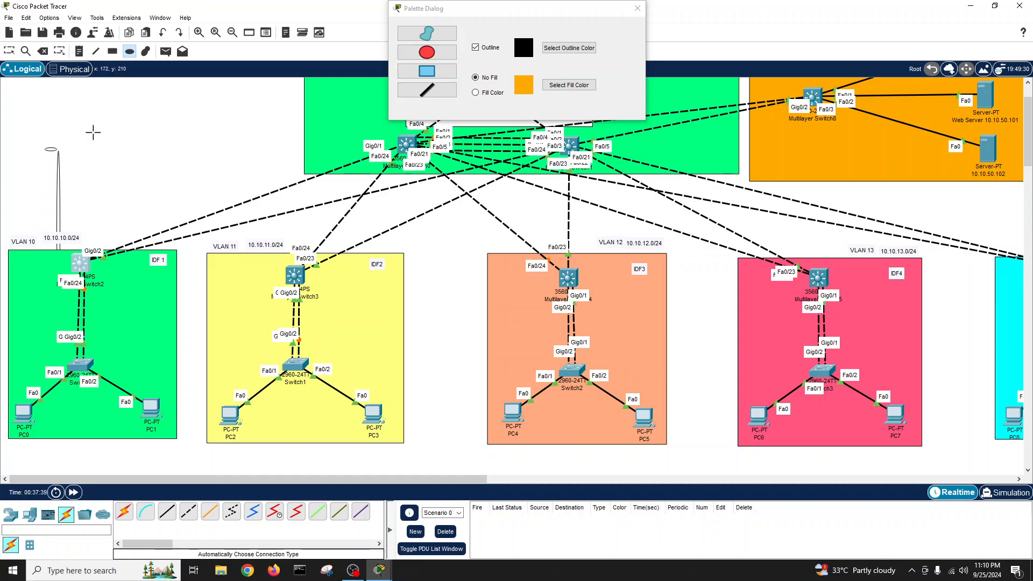
- Delete the stray tall ellipse, restoring Multilayer Switch2 after deleting it by mistake
click(43, 52)
click(520, 298)
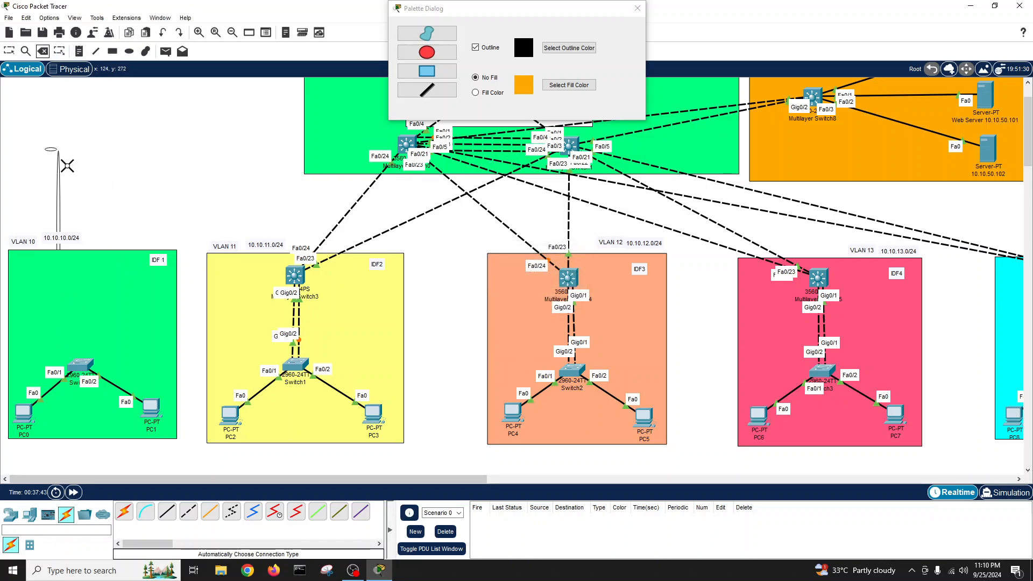
key(ctrl+z)
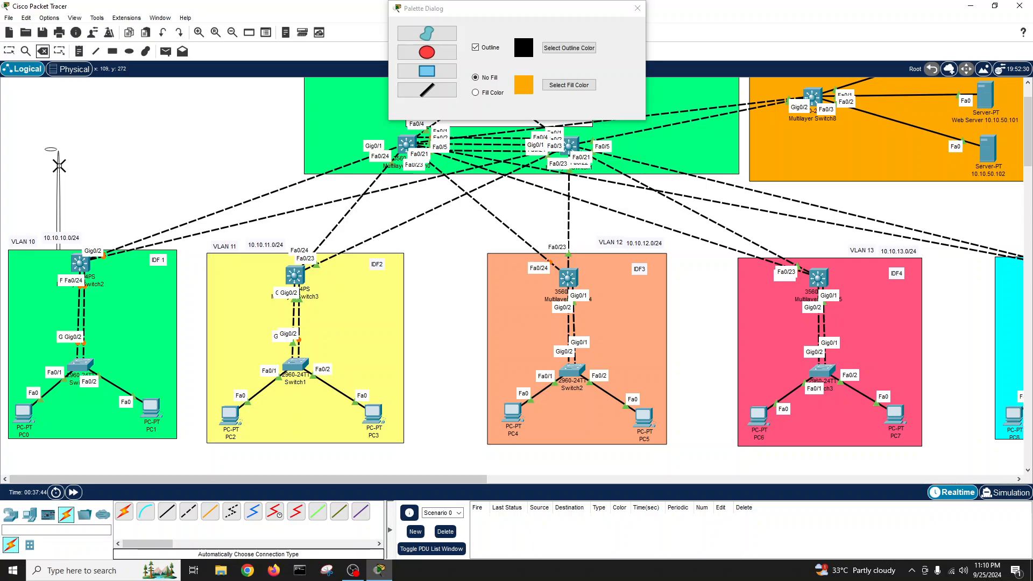
click(59, 167)
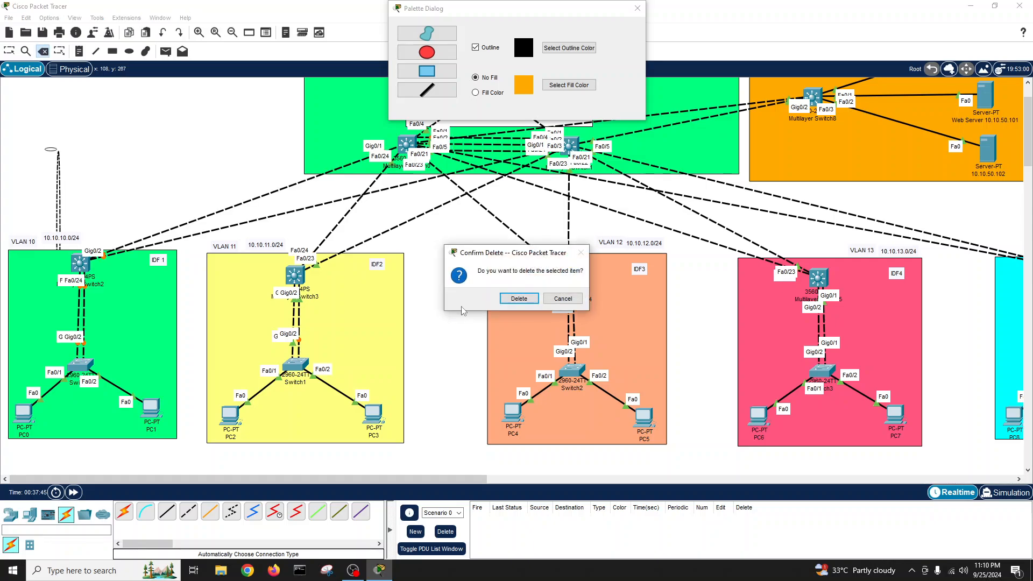
click(520, 299)
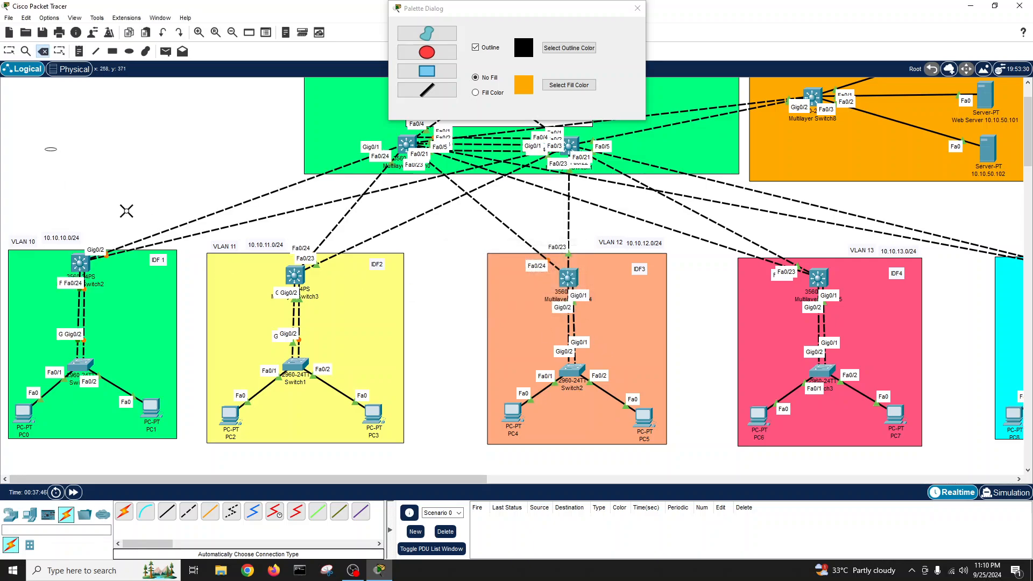
click(51, 148)
click(550, 300)
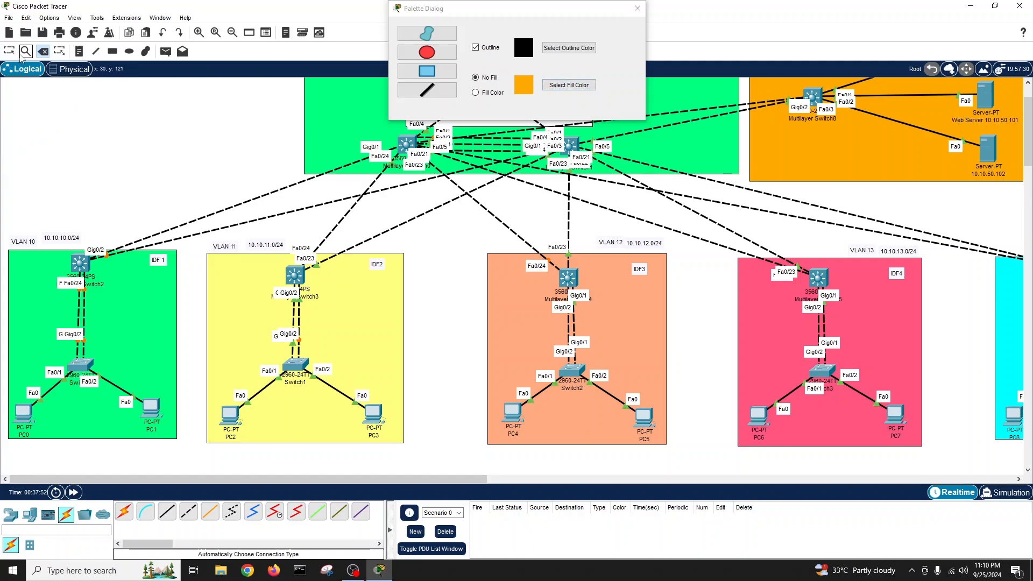
- Draw a flat ellipse, close the palette, and move the ellipse down to IDF 1
click(129, 51)
mouse_move(41, 136)
mouse_down()
mouse_move(113, 162)
mouse_move(107, 153)
mouse_up()
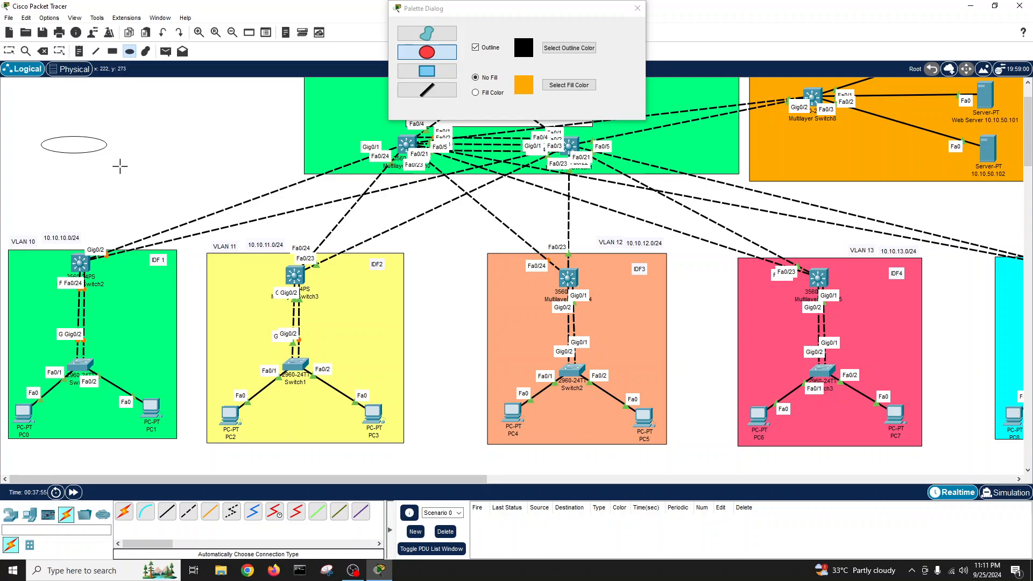
click(638, 8)
drag(62, 150, 72, 314)
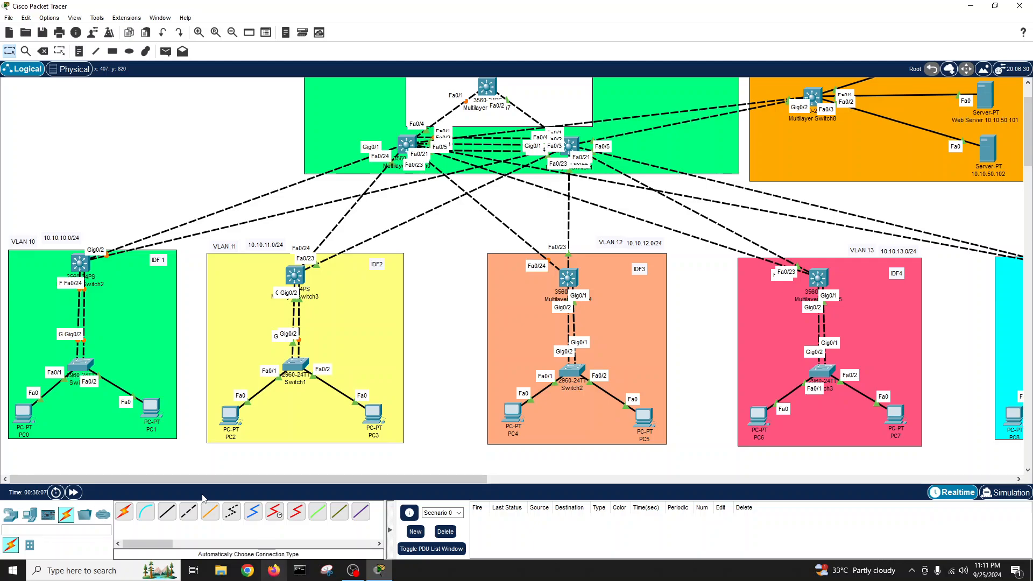
- On Multilayer Switch2's console, enter privileged mode and check the Fa0/23 and Fa0/24 interface status
click(80, 264)
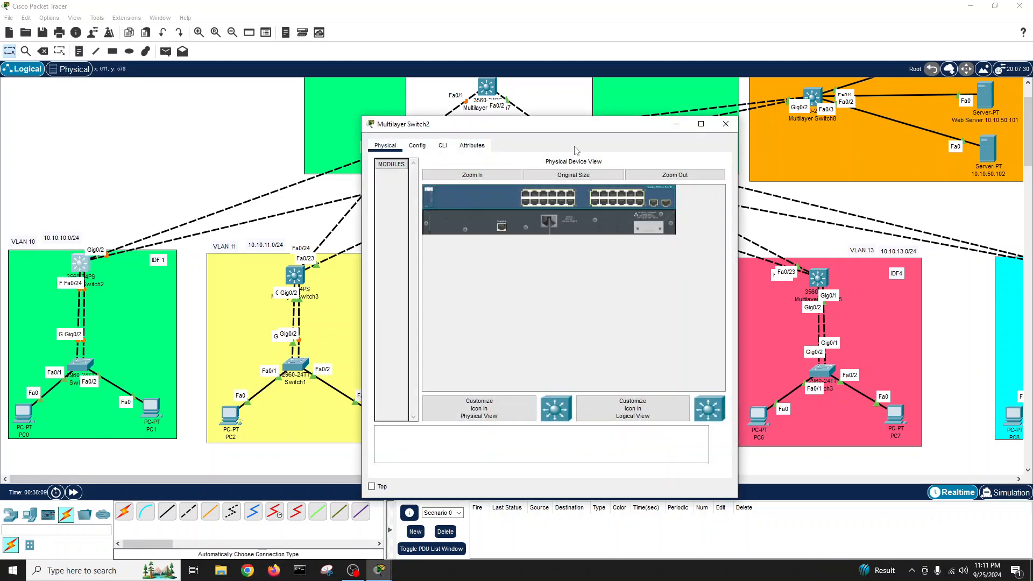
click(443, 145)
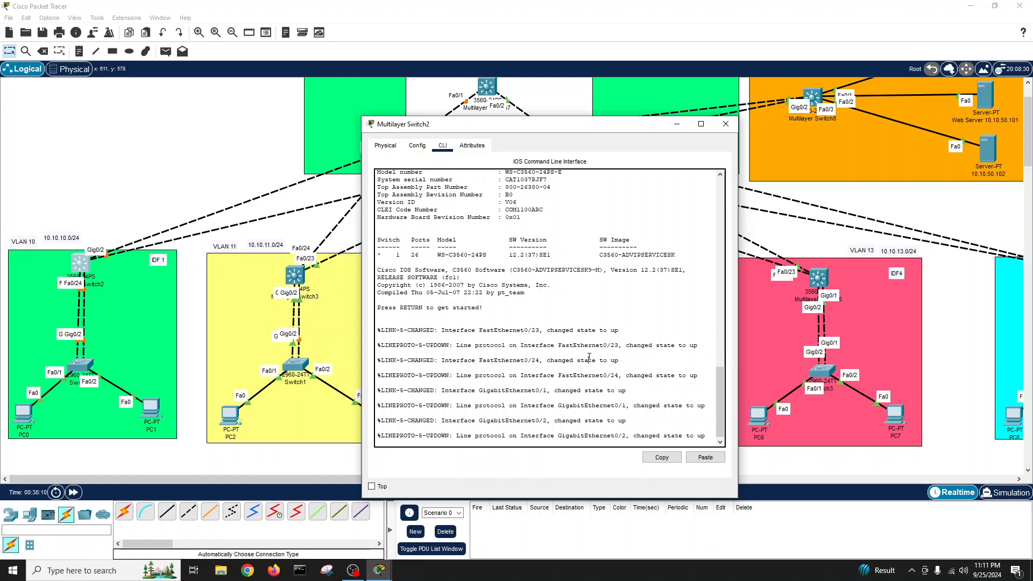
key(Return)
key(Return)
text(en)
key(Return)
key(Return)
key(Return)
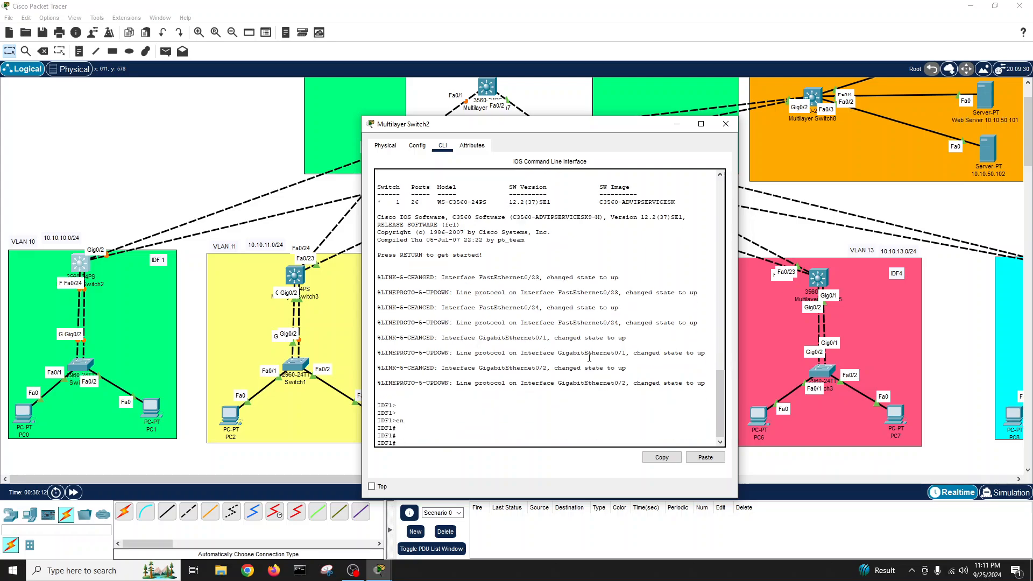
text(show int stat)
key(Tab)
key(Return)
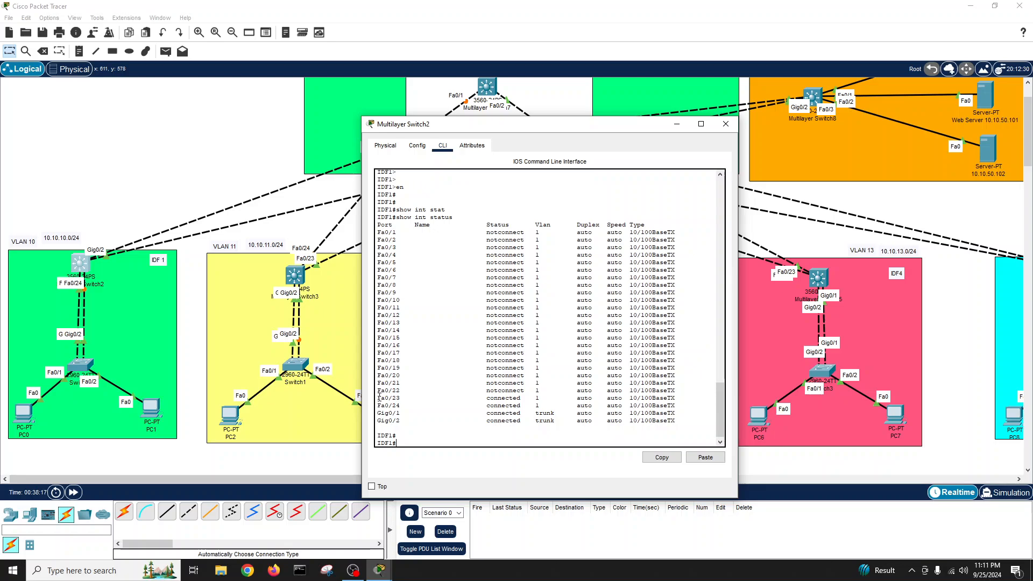
drag(377, 398, 402, 406)
click(420, 439)
- Create interface port-channel 10 with dot1q trunk encapsulation
text(conf t)
key(Return)
text(int )
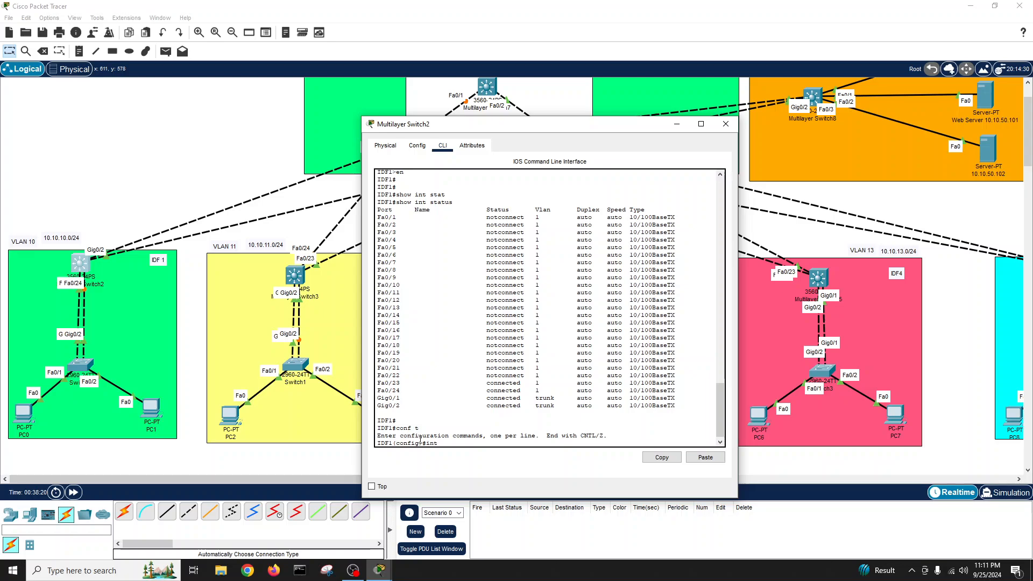
text(por)
key(Tab)
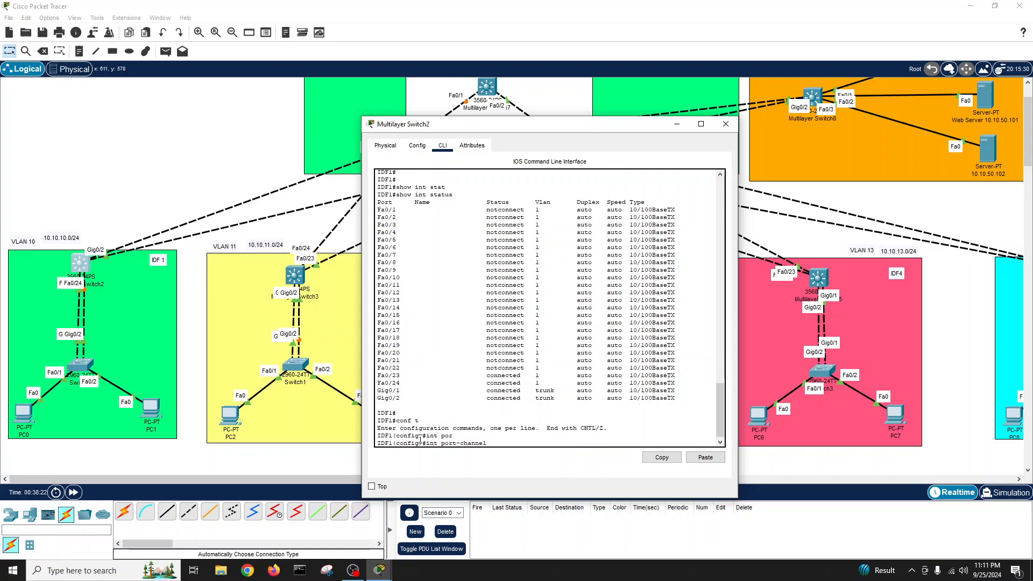
text(10)
key(Return)
text(sw)
key(Tab)
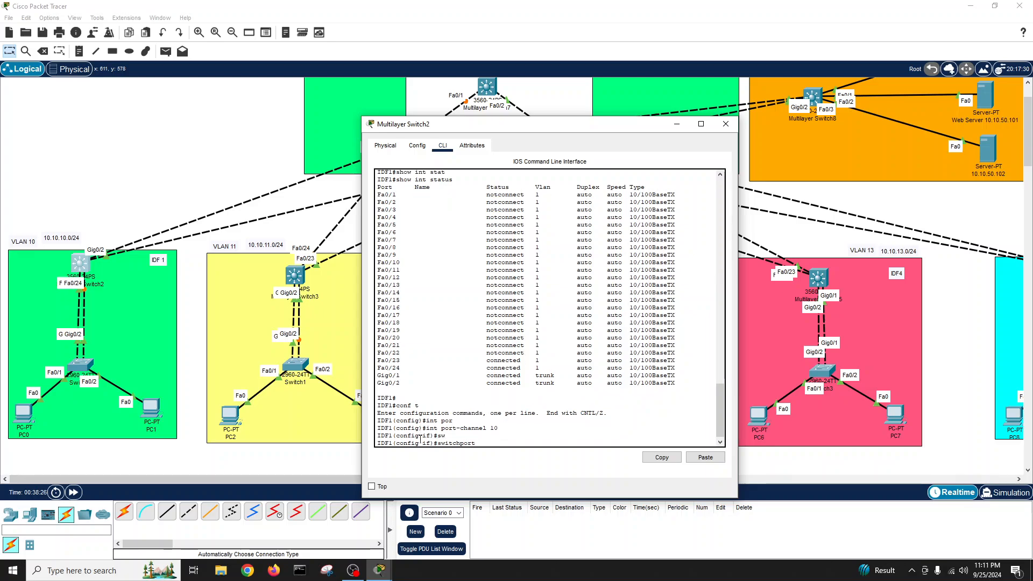
text(tr)
key(Tab)
text(en)
key(Tab)
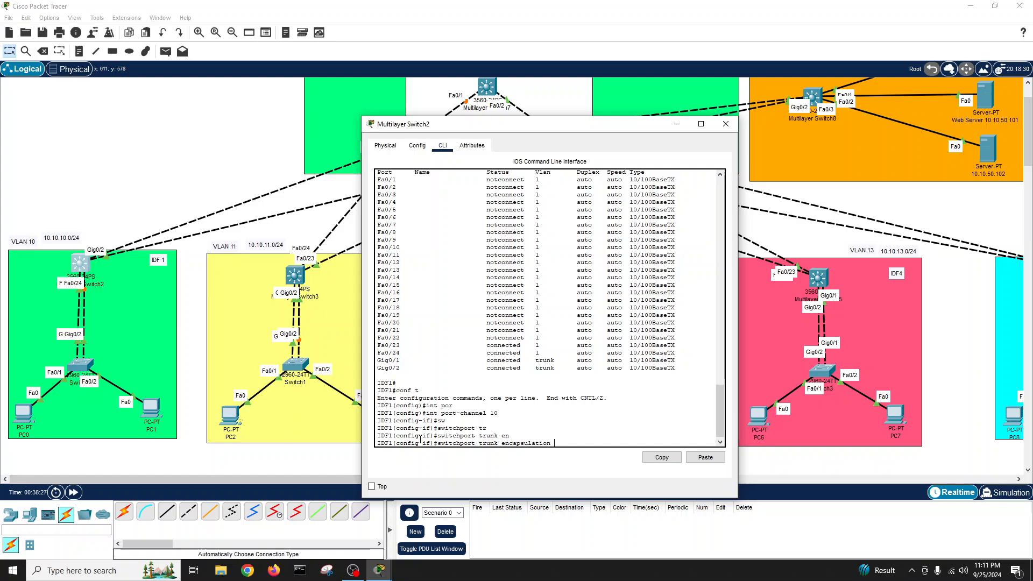
text(d)
key(Tab)
key(Return)
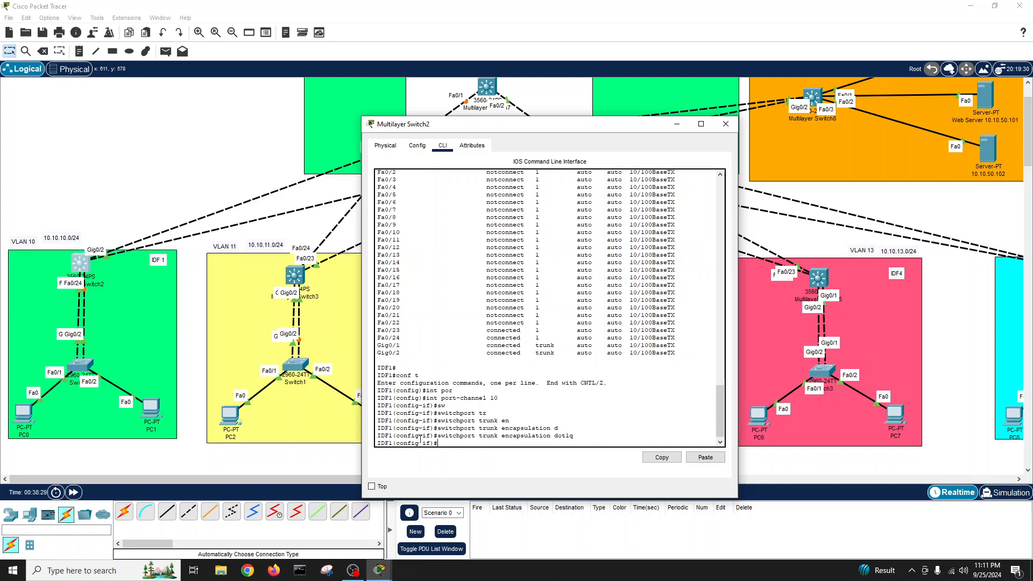
- Set port-channel 10 to switchport mode trunk and leave its interface configuration
text(sw)
key(Tab)
text(mod tr)
key(Tab)
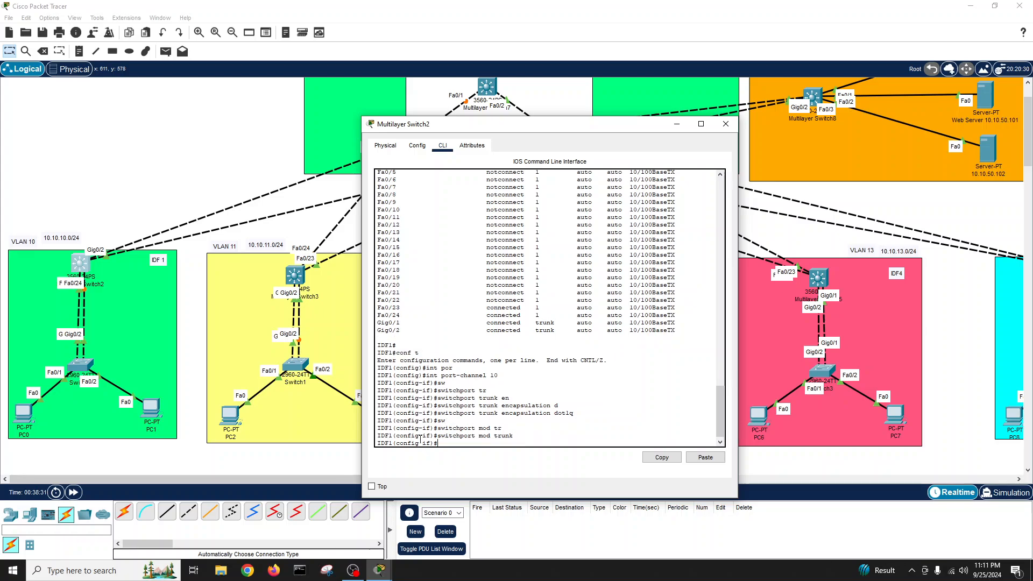
key(Return)
key(Return)
text(exit)
key(Return)
key(Return)
key(Return)
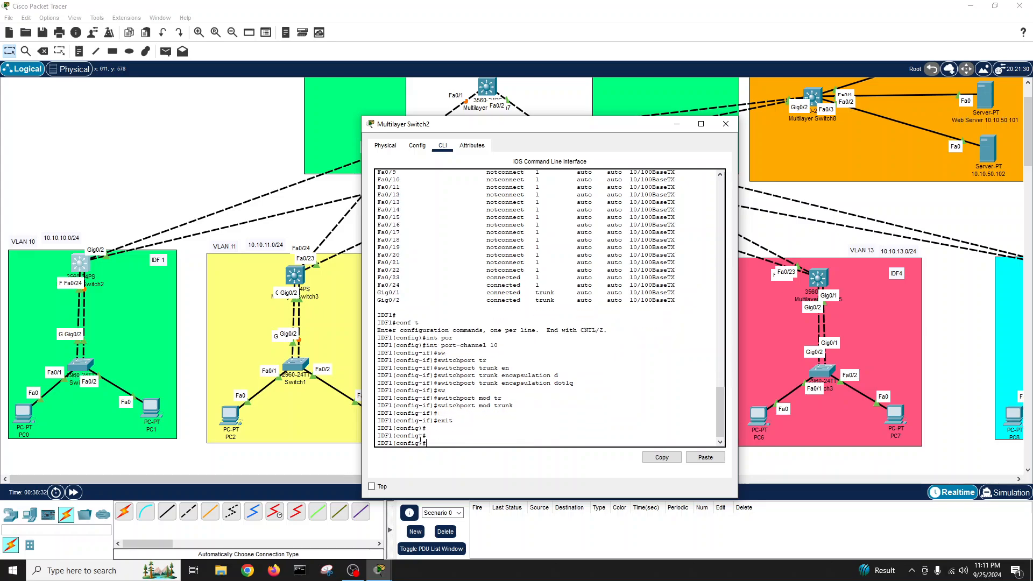
- Select interface range Fa0/23-24 and give it dot1q trunk encapsulation
text(int r)
key(Tab)
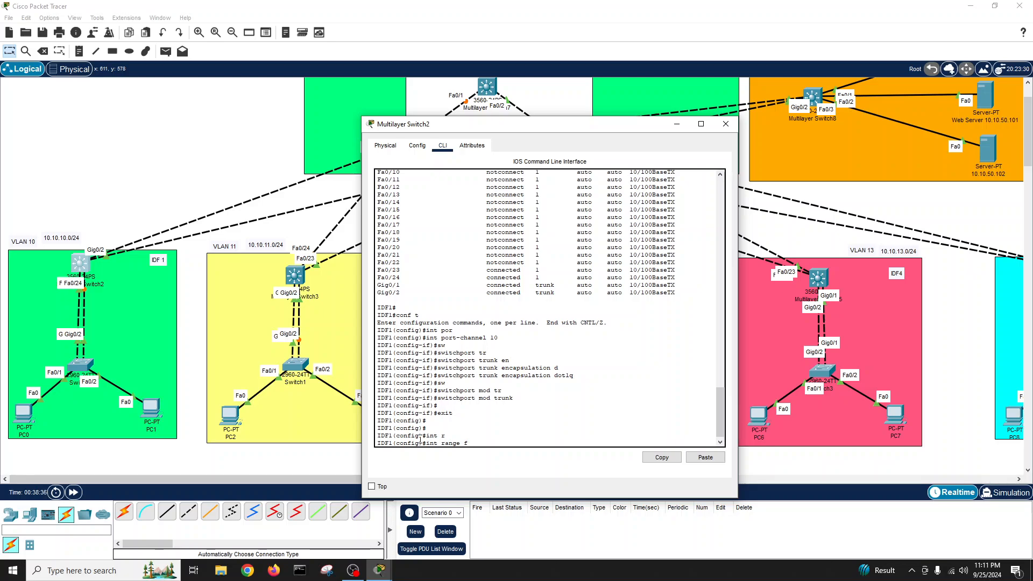
text(0)
text(/23-2)
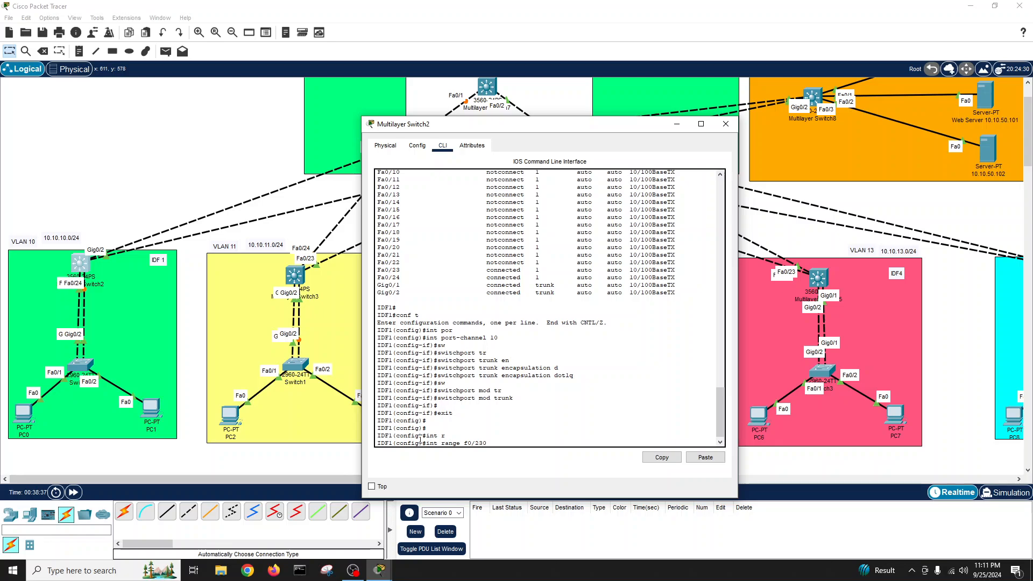
text(4)
key(Return)
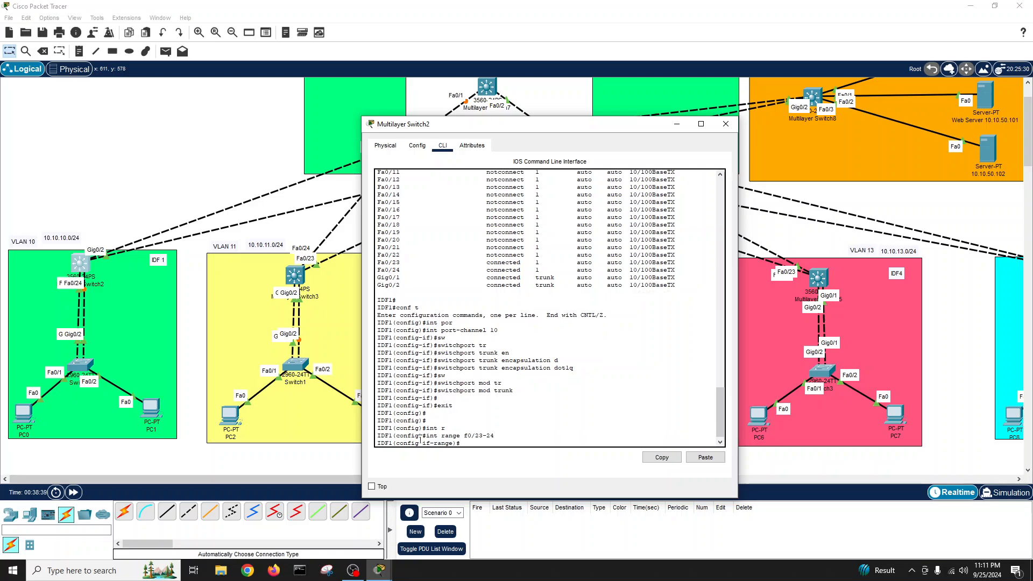
text(sw)
key(Tab)
text(tr)
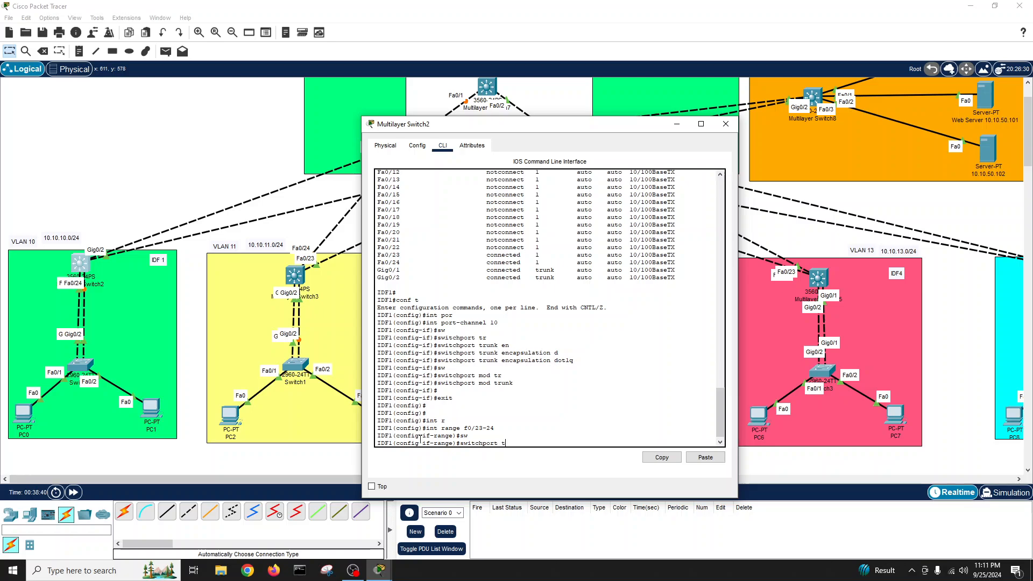
key(Tab)
text(en)
key(Tab)
text(d)
key(Tab)
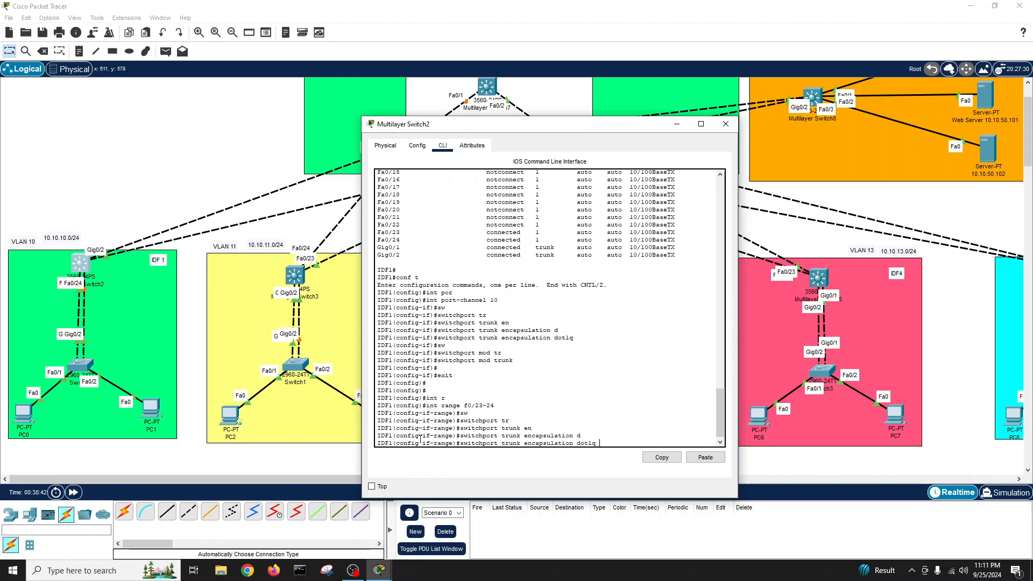
key(Return)
- Put Fa0/23-24 into switchport mode trunk
text(sw)
key(Tab)
text(mod t)
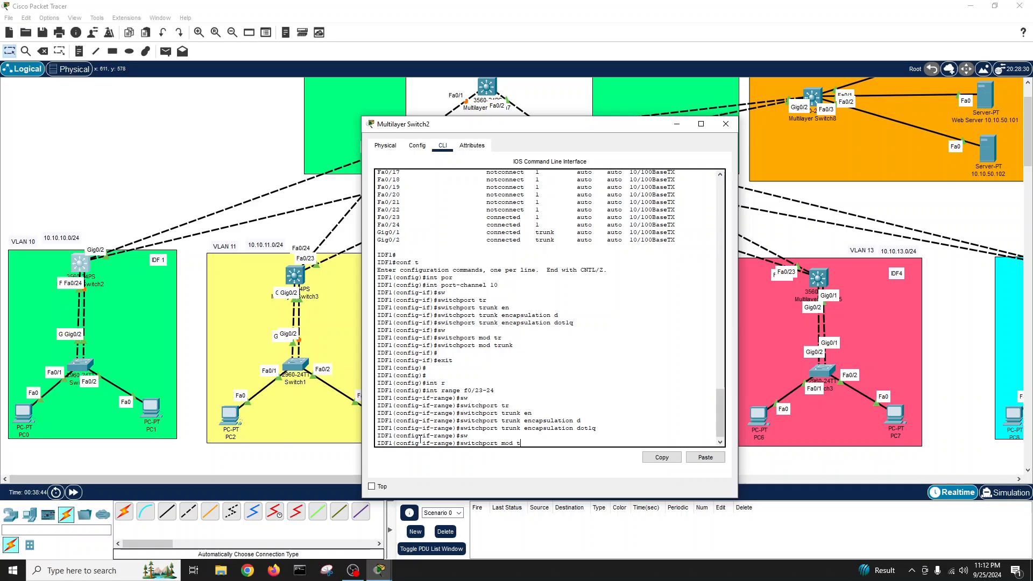
text(r)
key(Tab)
key(Return)
key(Return)
key(Return)
- Add Fa0/23-24 to channel-group 10 in active mode, then exit configuration mode
text(ch)
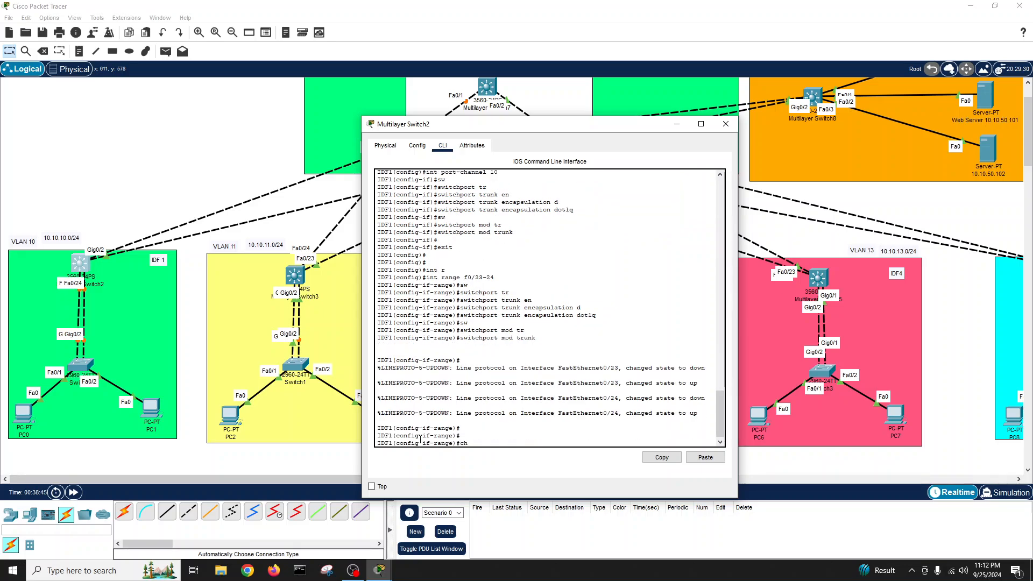
key(Tab)
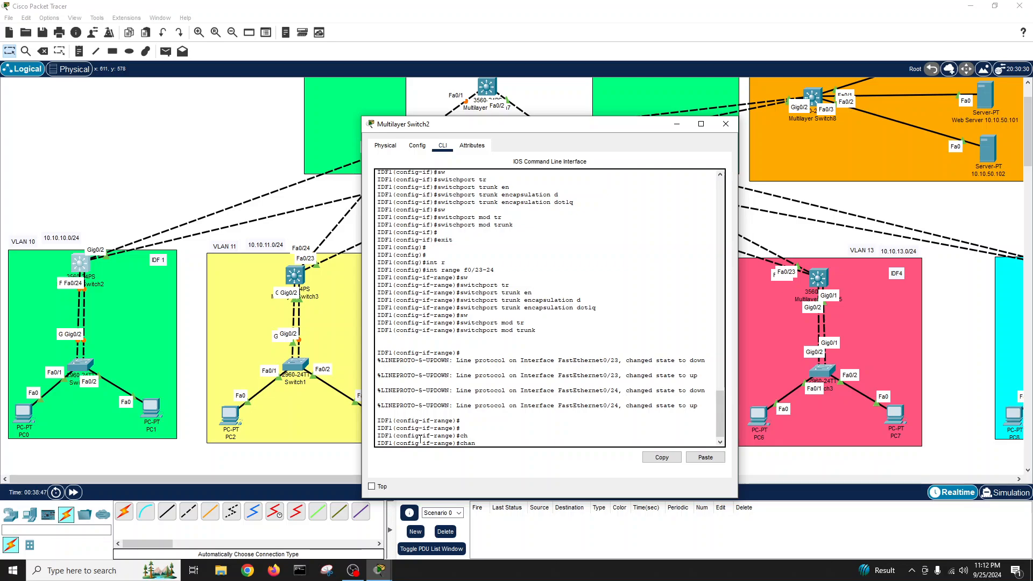
text(ann)
key(Tab)
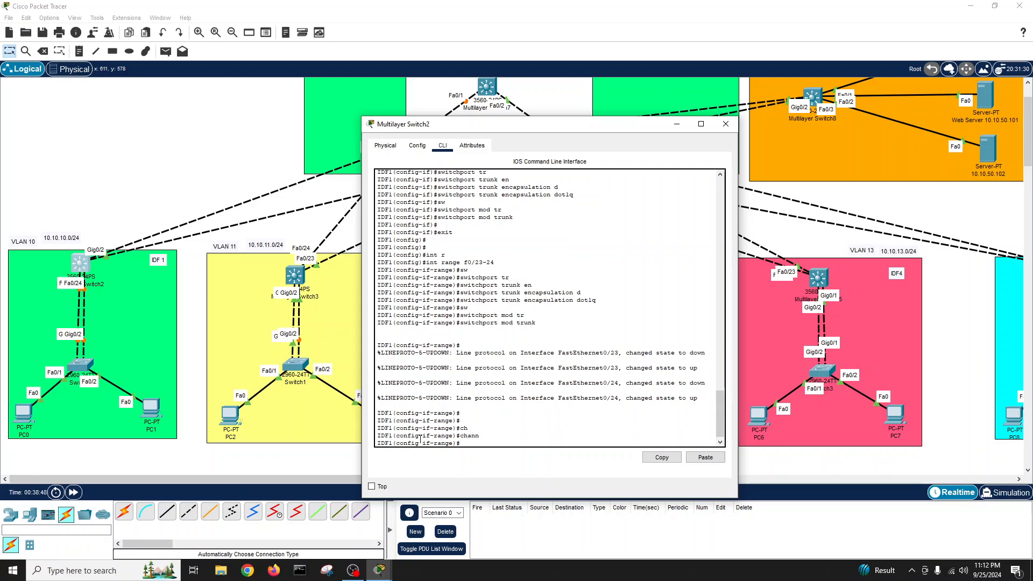
text(channel-gr)
key(Tab)
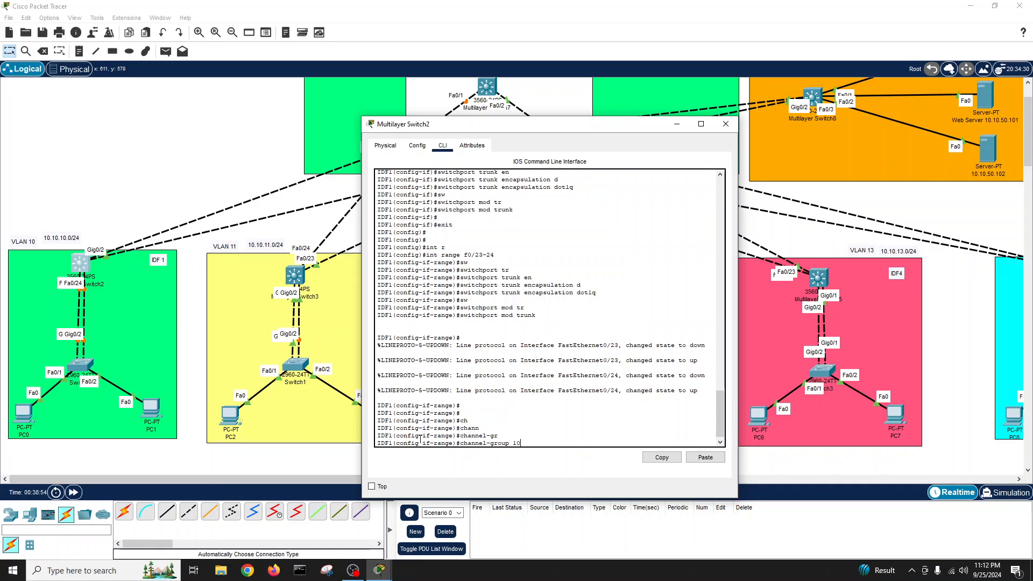
text(10 mod)
key(Tab)
text(ac)
key(Tab)
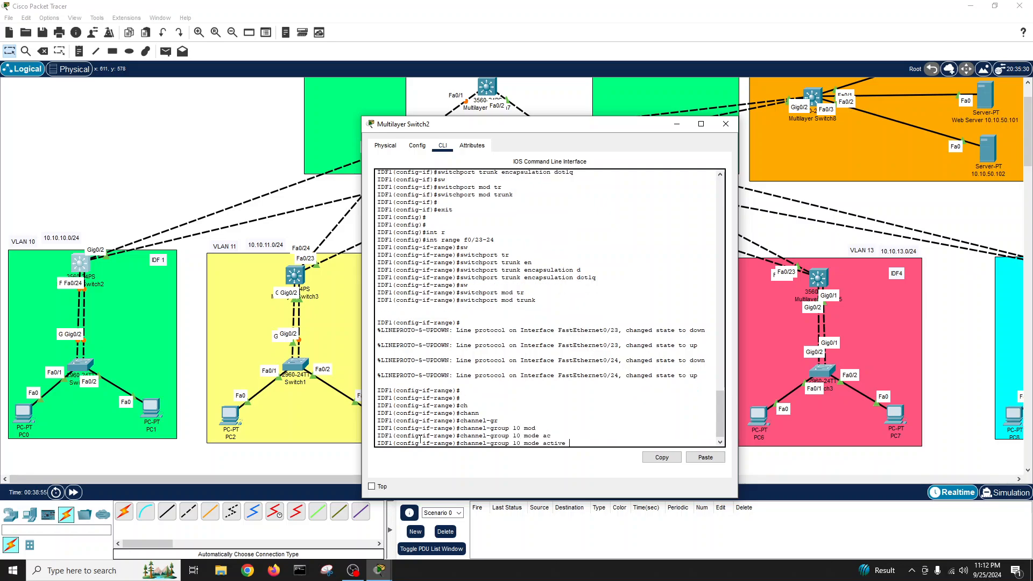
key(Return)
key(Return)
key(Return)
key(Return)
text(exit)
key(Return)
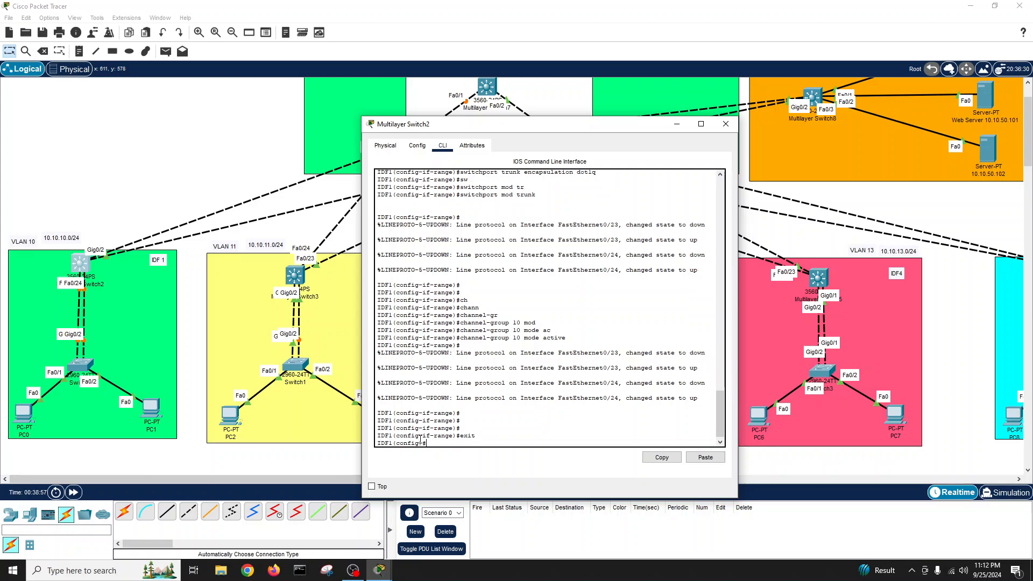
text(exit)
key(Return)
key(Return)
- Save the configuration and display the etherchannel summary for port-channel 10
text(write)
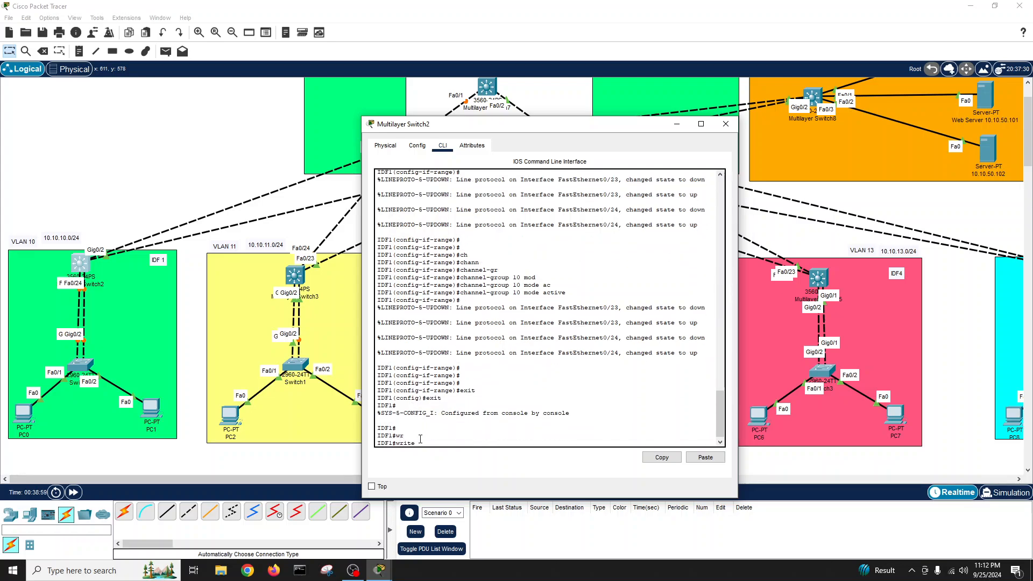
key(Tab)
key(Return)
key(Return)
key(Return)
text(show eth)
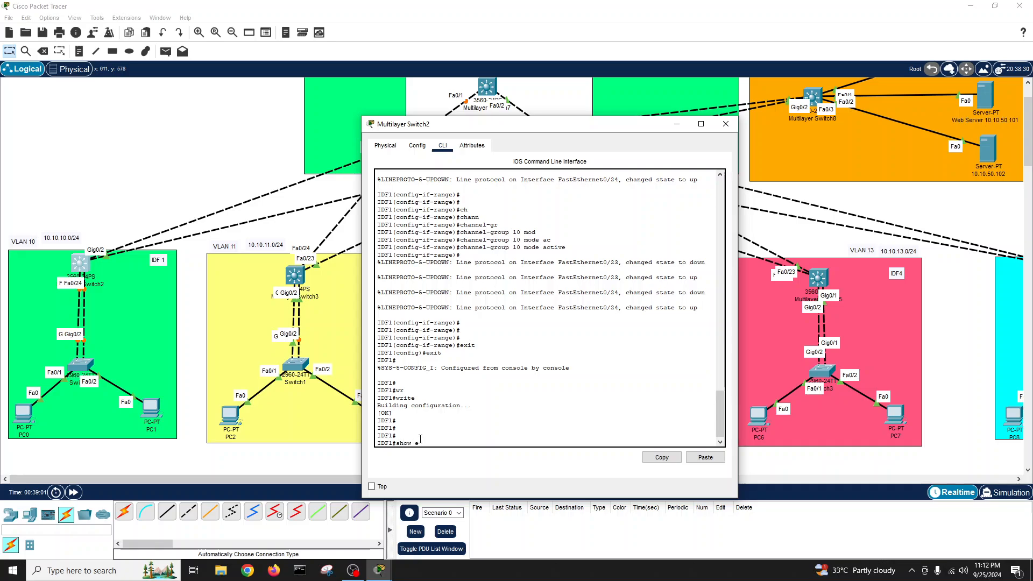
key(Tab)
text(su)
key(Tab)
key(Return)
key(Return)
key(Return)
key(Return)
key(Return)
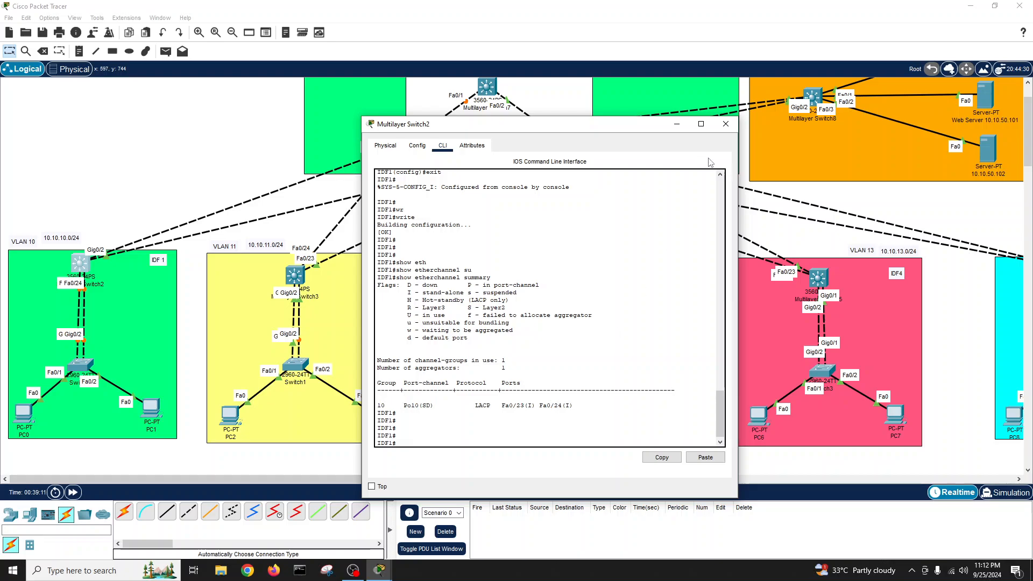
- Save again and confirm in the interface status table that Po10 is a trunk
text(wr)
key(Return)
text(show int)
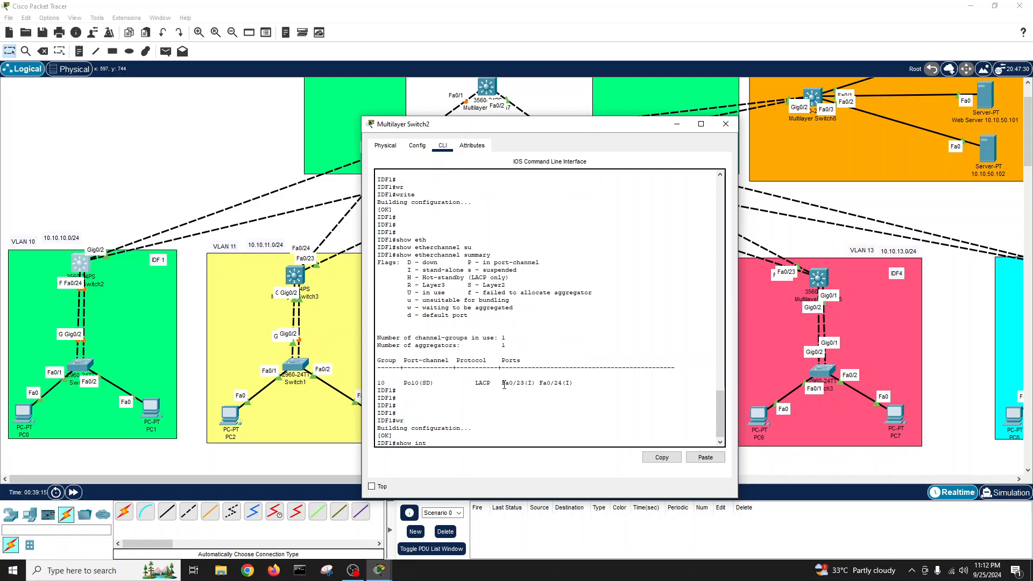
text( statu)
key(Tab)
key(Return)
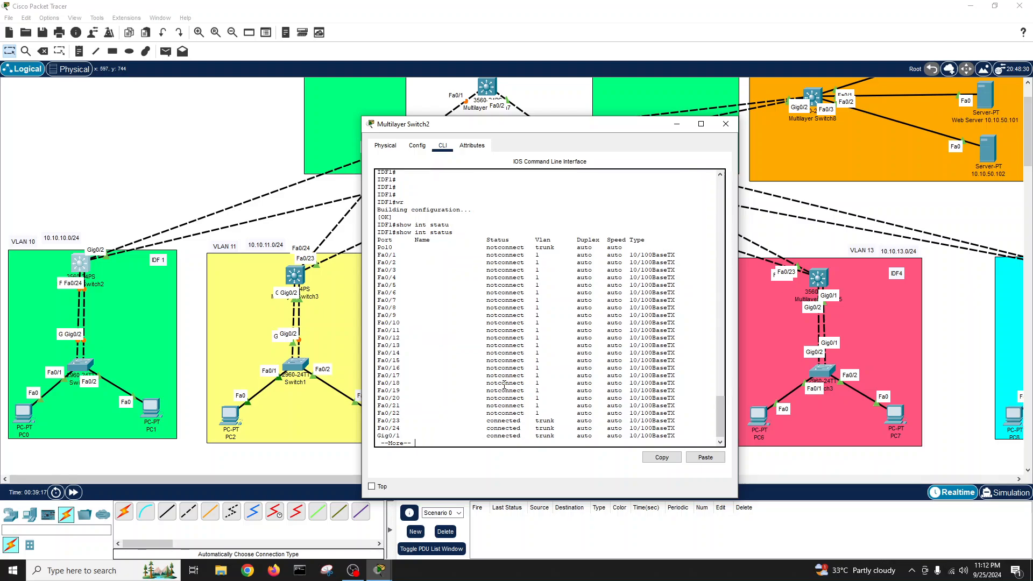
key(Return)
key(Return)
key(Return)
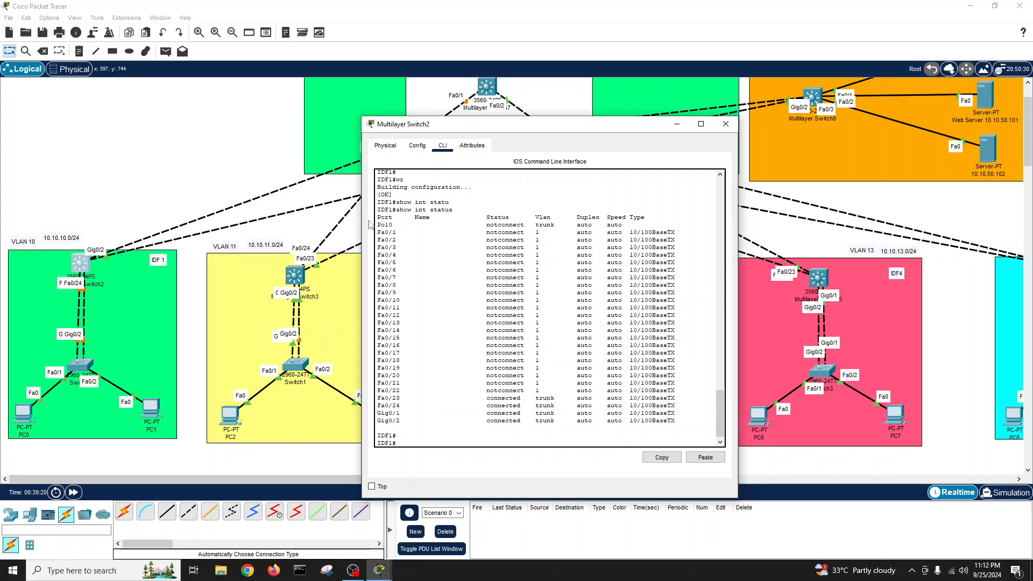
drag(376, 224, 635, 222)
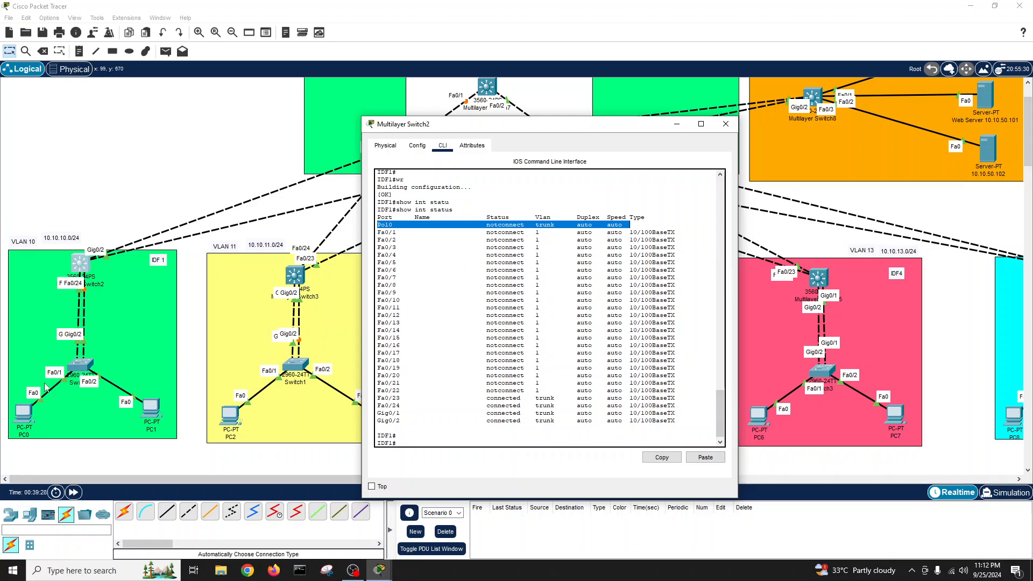
- Close the IDF1 window and bring up Switch0's command line
click(725, 123)
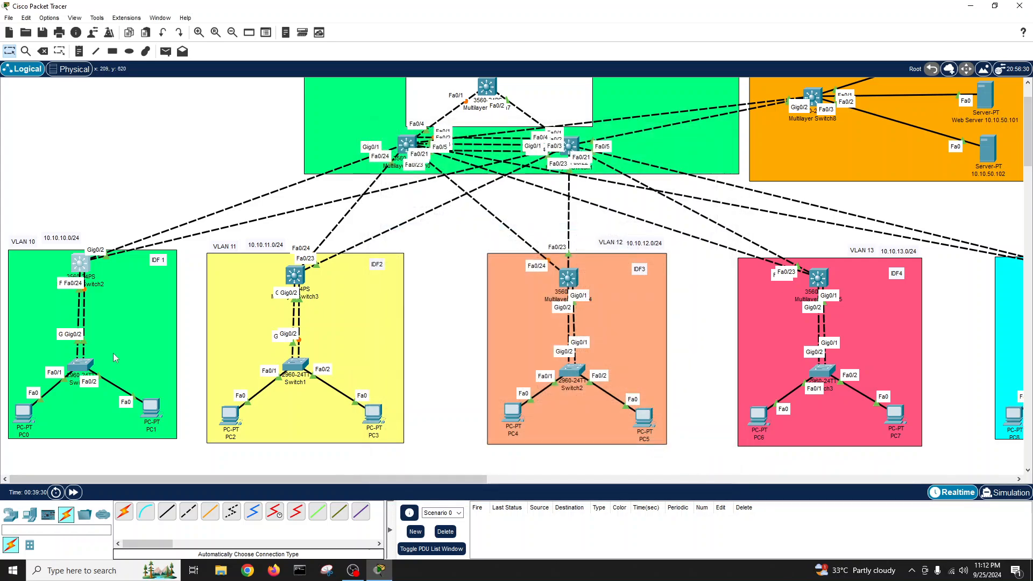
click(88, 368)
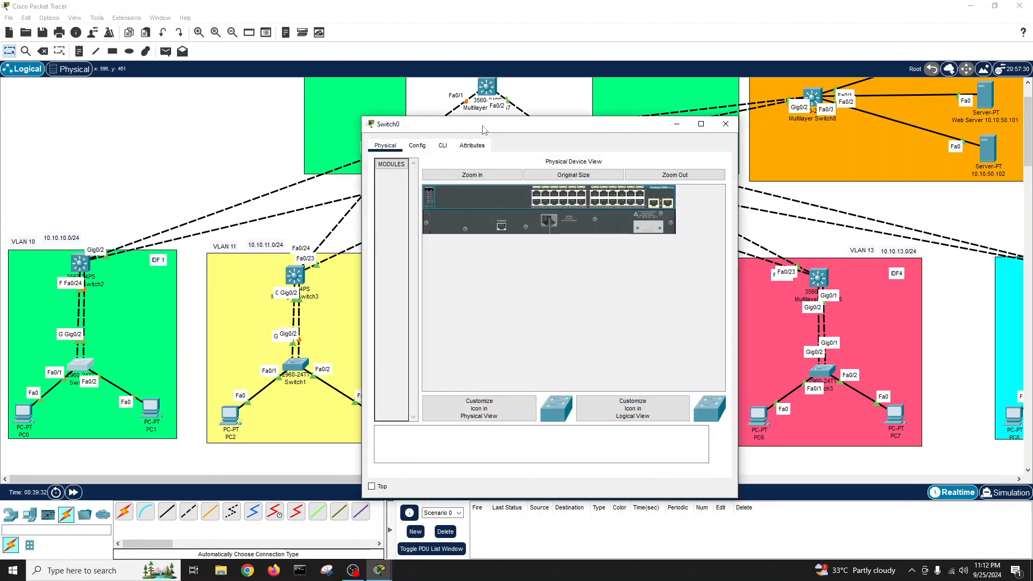
drag(491, 126, 582, 156)
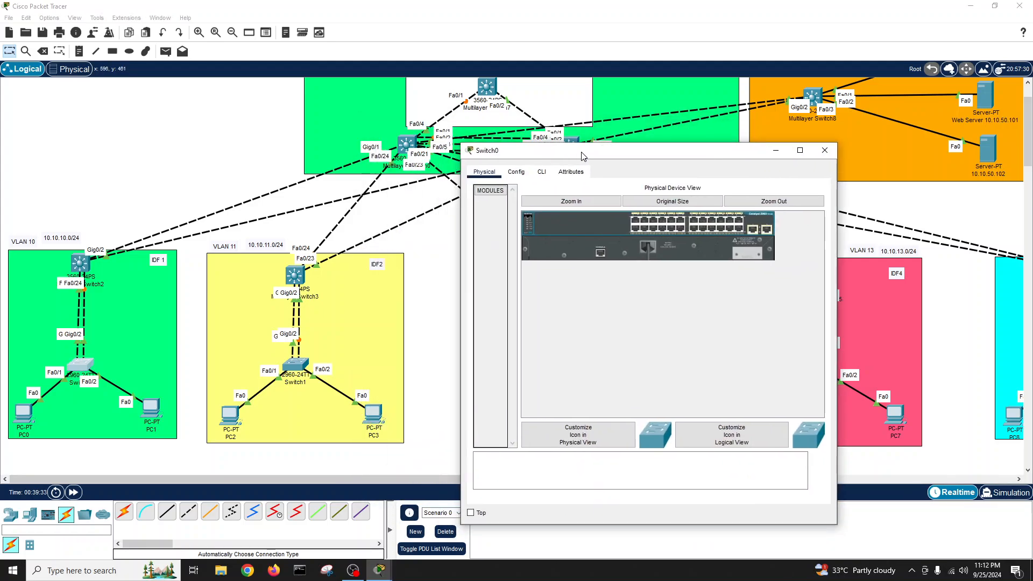
click(541, 171)
key(Return)
key(Return)
key(Return)
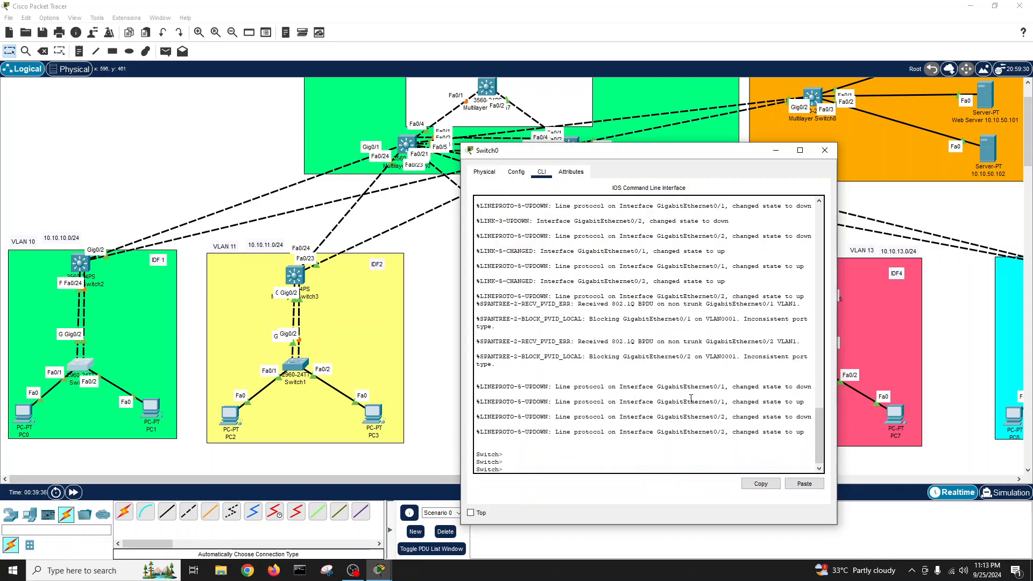
- Set Switch0's hostname to ACC-IDF1 from global configuration mode
text(en)
key(Return)
key(Return)
key(Return)
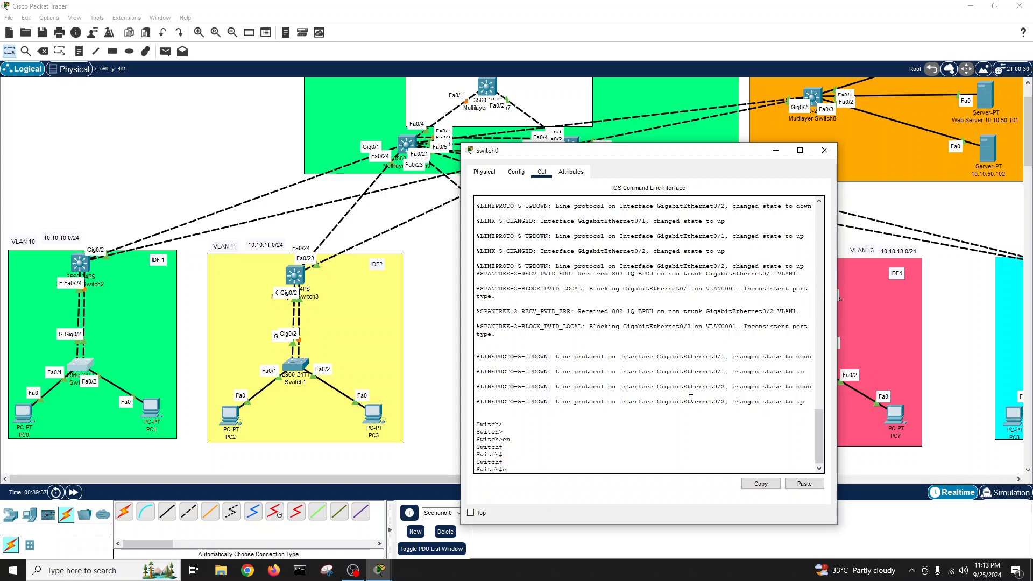
text(conf t)
key(Return)
text(host)
key(Tab)
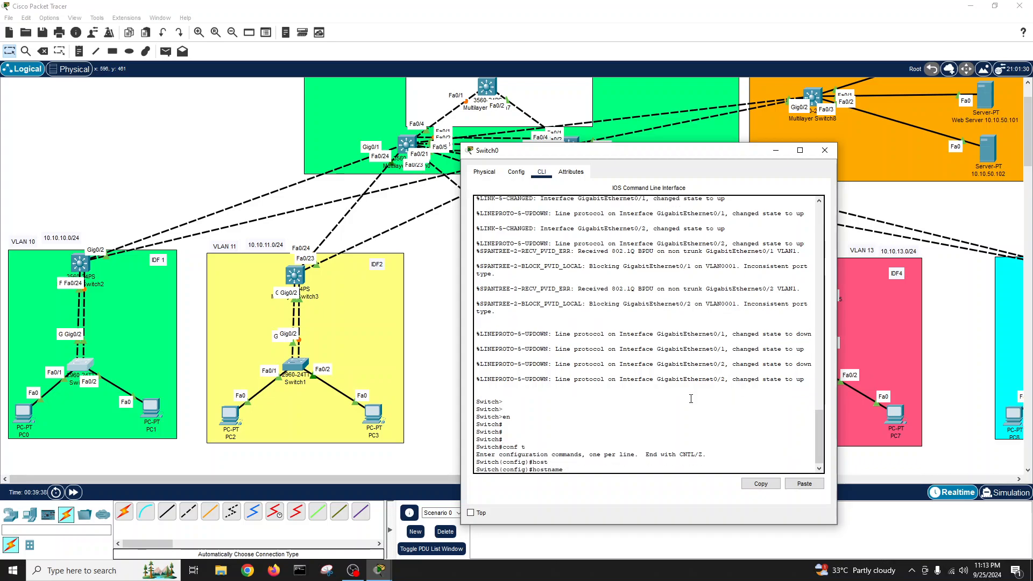
text(ACC-IDF1)
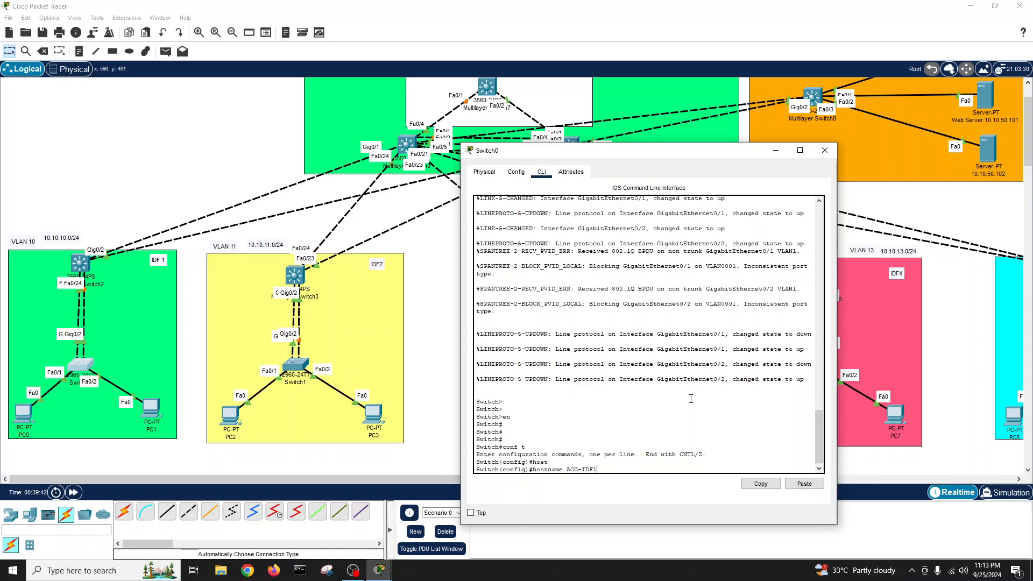
key(Return)
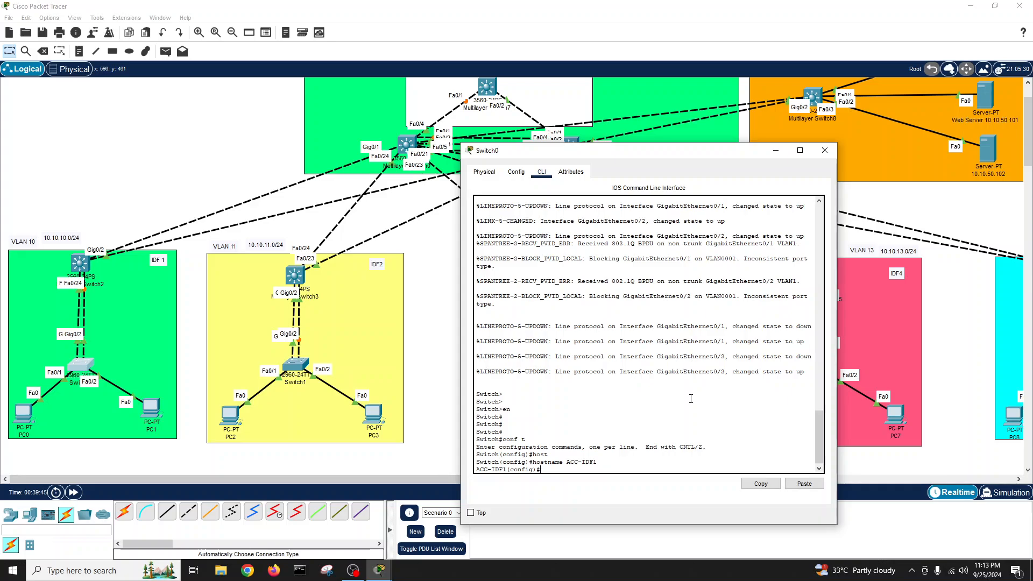
- Run 'do show int status' to confirm Gig0/1 and Gig0/2 are connected trunks
key(Return)
key(Return)
key(Return)
text(do show )
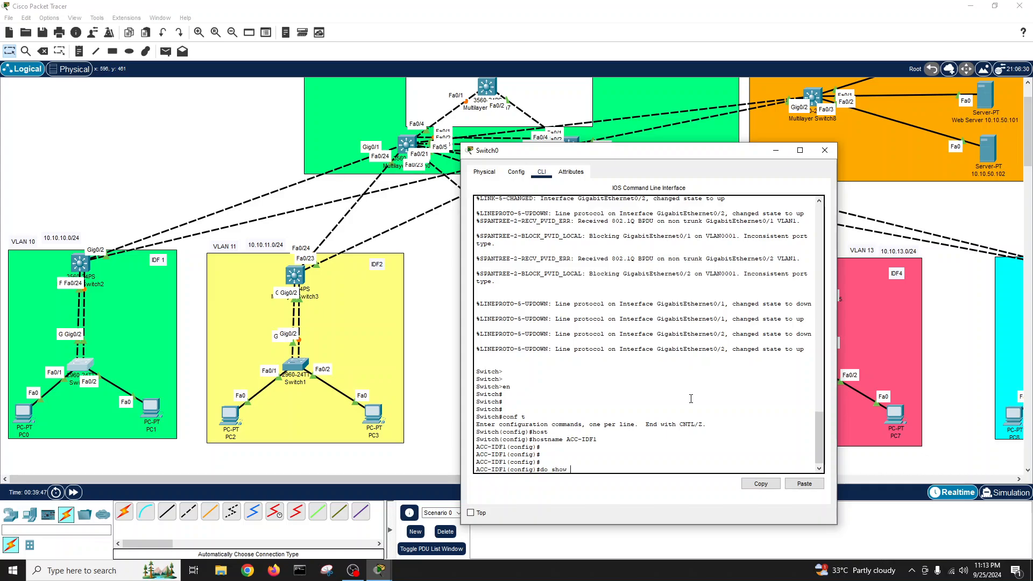
text(int statu)
key(Return)
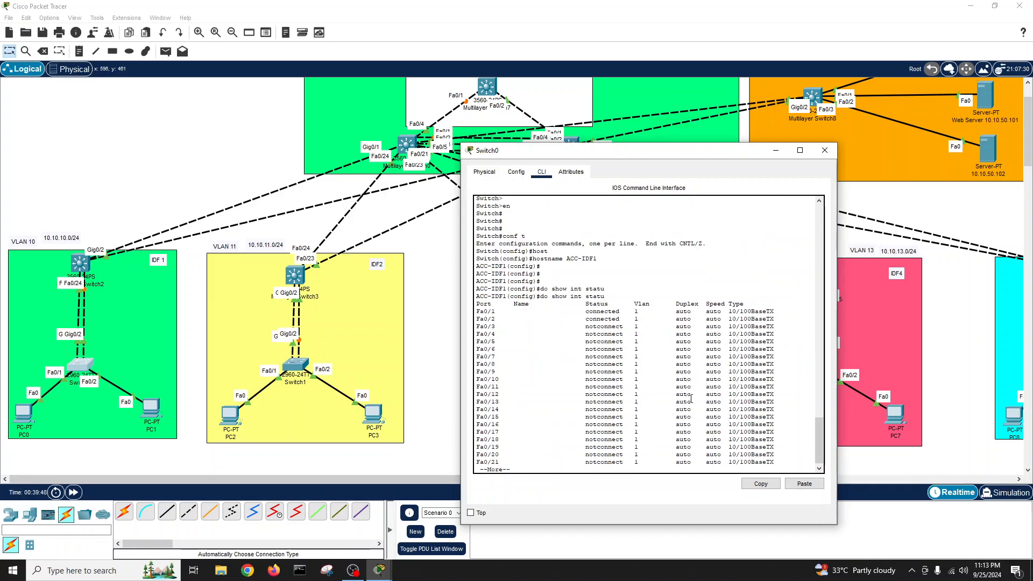
key(Return)
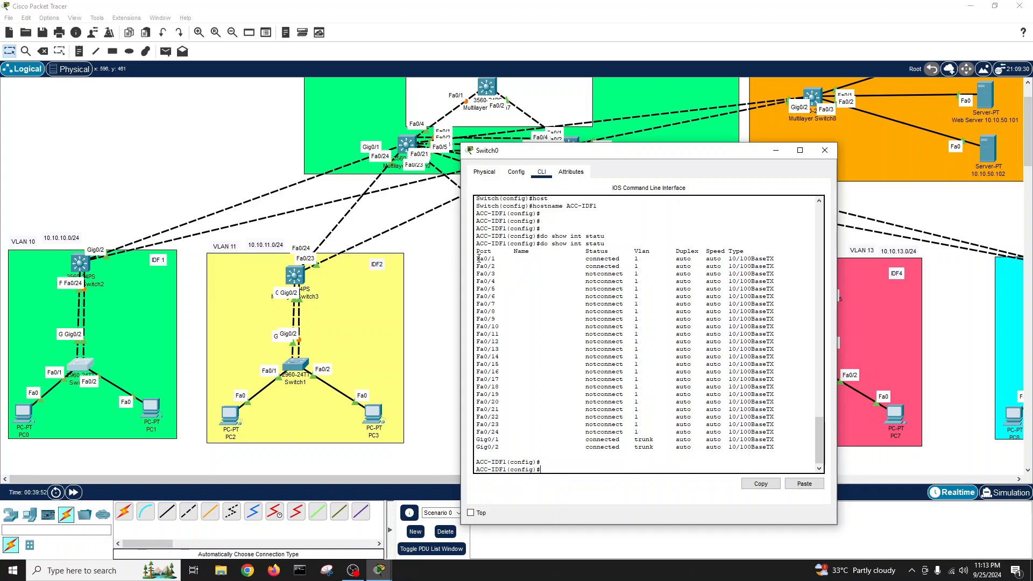
drag(474, 259, 773, 258)
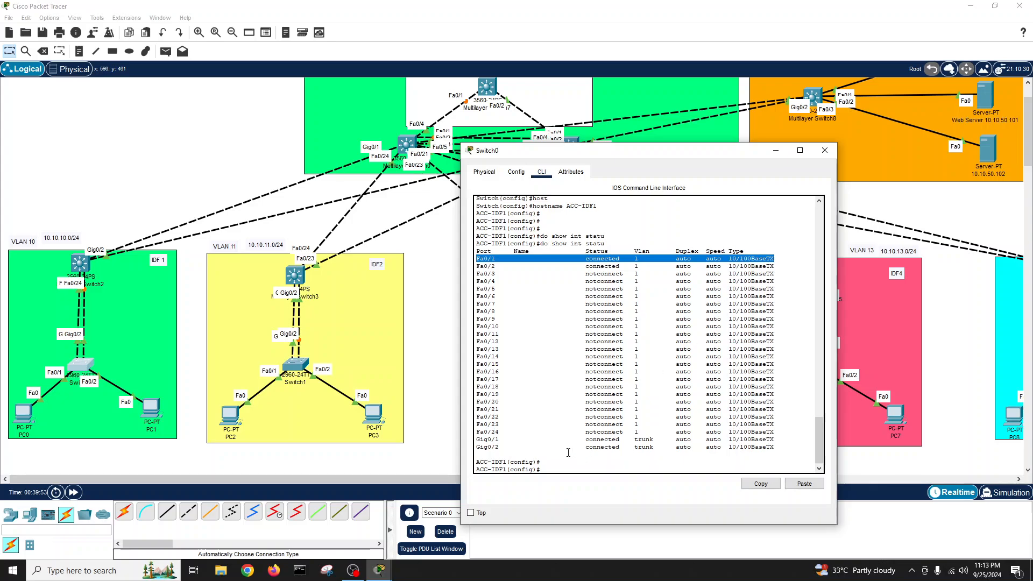
drag(479, 440, 773, 447)
click(554, 469)
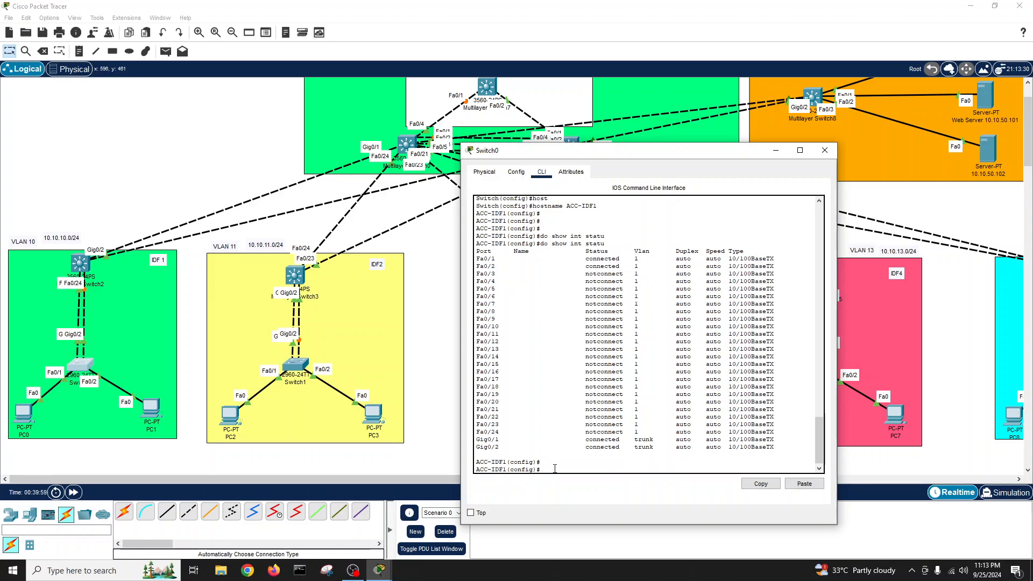
- On ACC-IDF1, make interface port-channel 1 a trunk and bring it up with no shutdown
text(int por)
key(Tab)
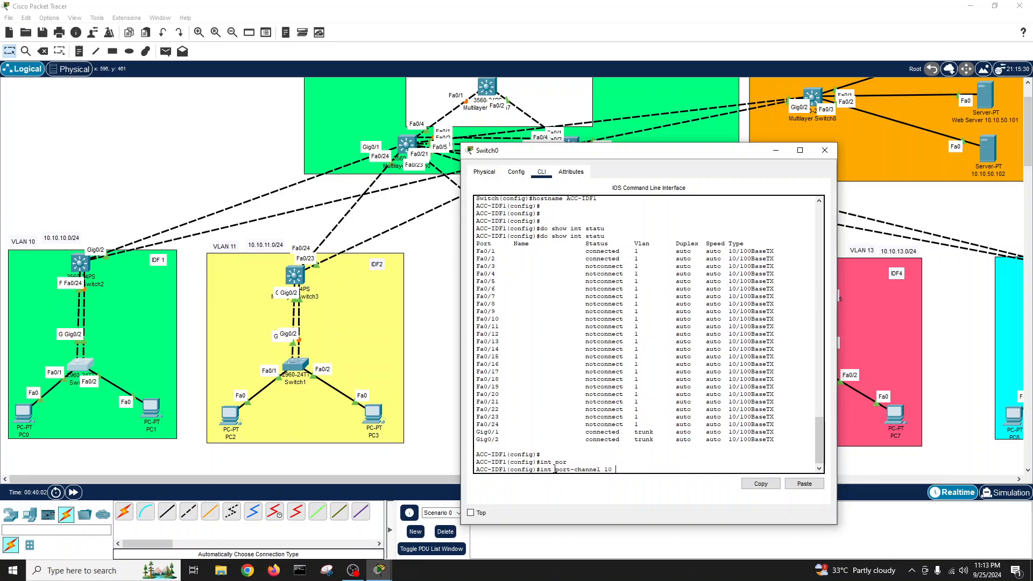
key(Return)
key(Up)
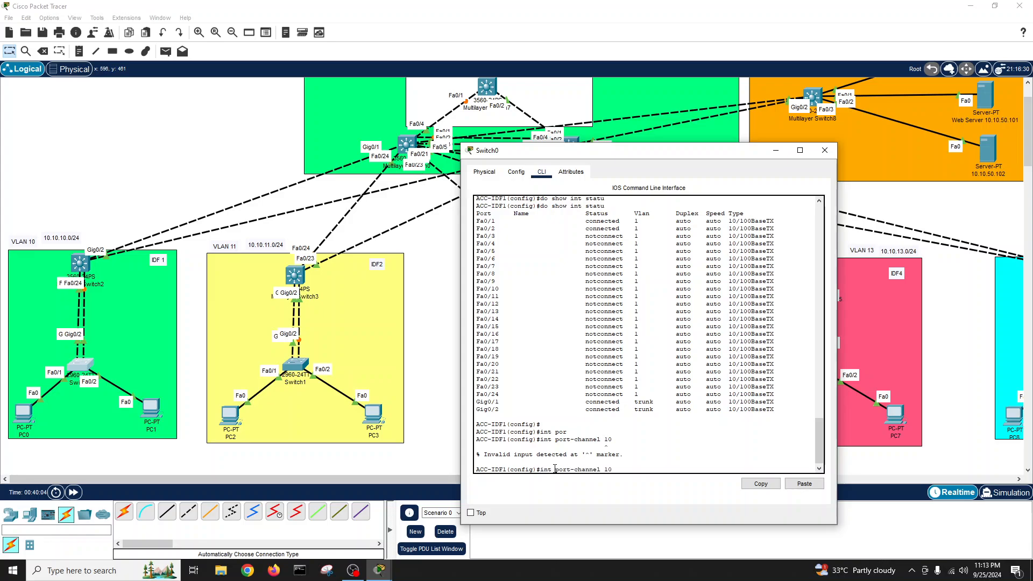
text(?)
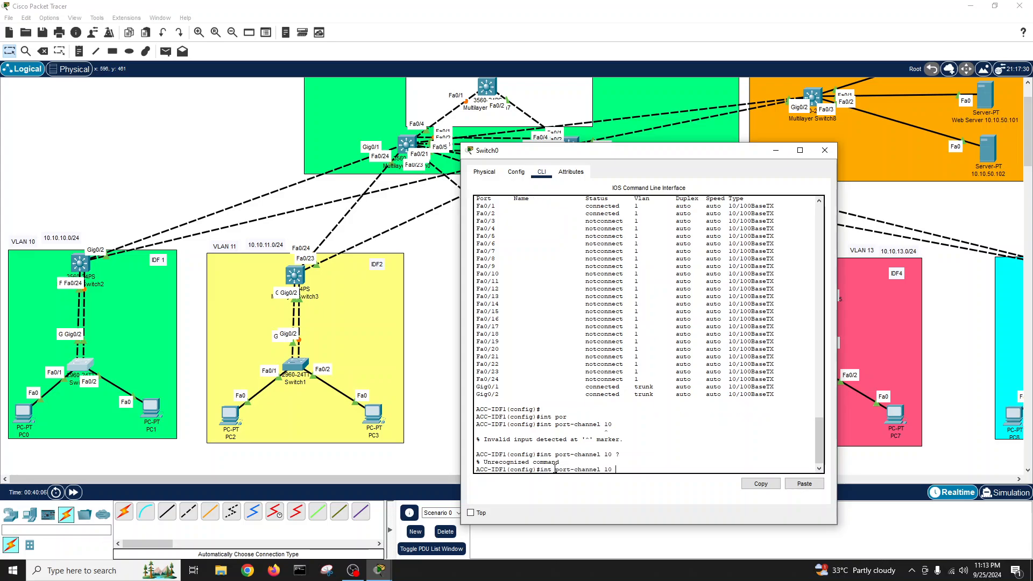
key(Tab)
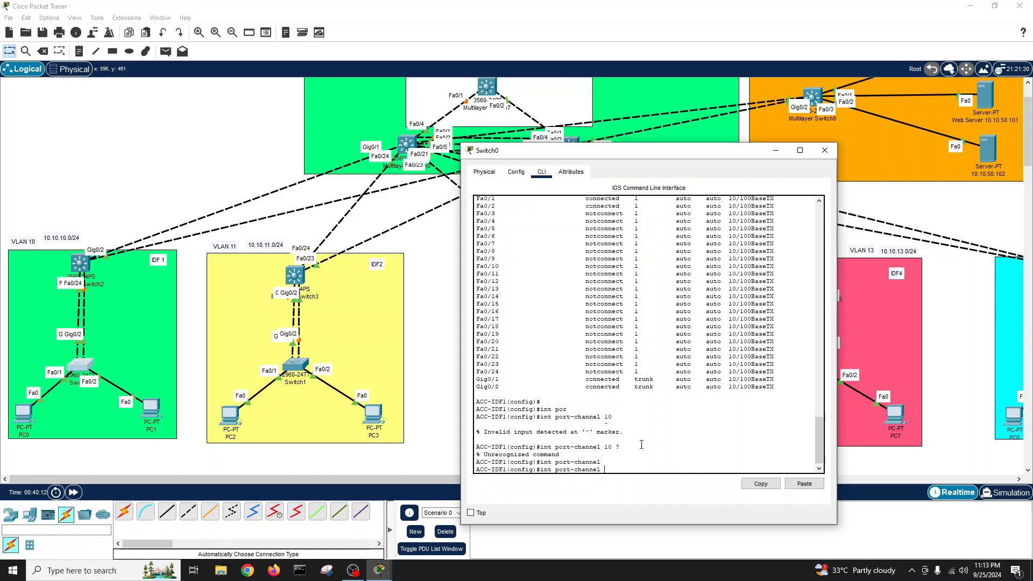
key(BackSpace)
key(BackSpace)
key(BackSpace)
key(BackSpace)
key(BackSpace)
key(BackSpace)
key(BackSpace)
key(BackSpace)
text(?)
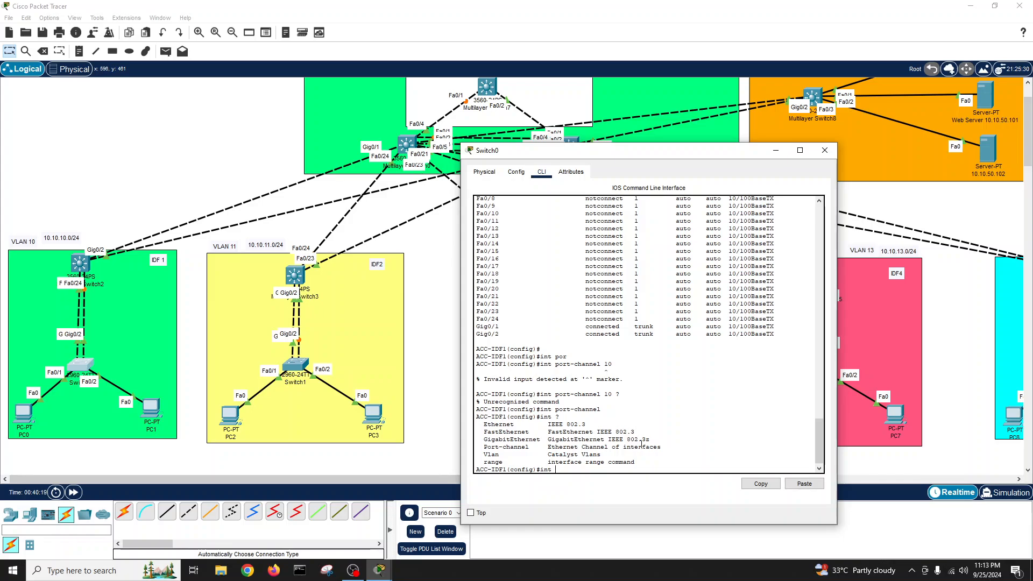
text(por)
key(Tab)
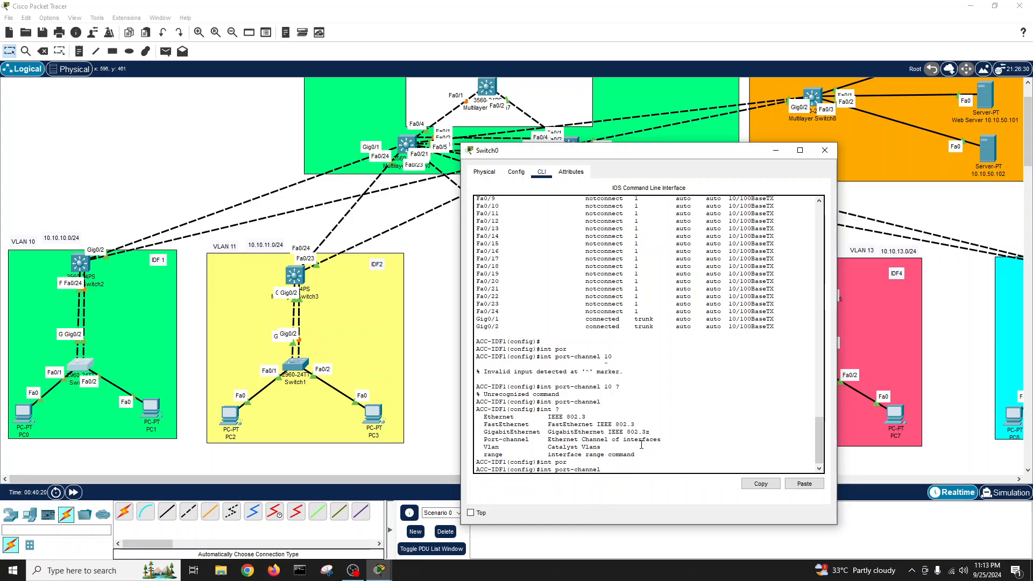
text(?)
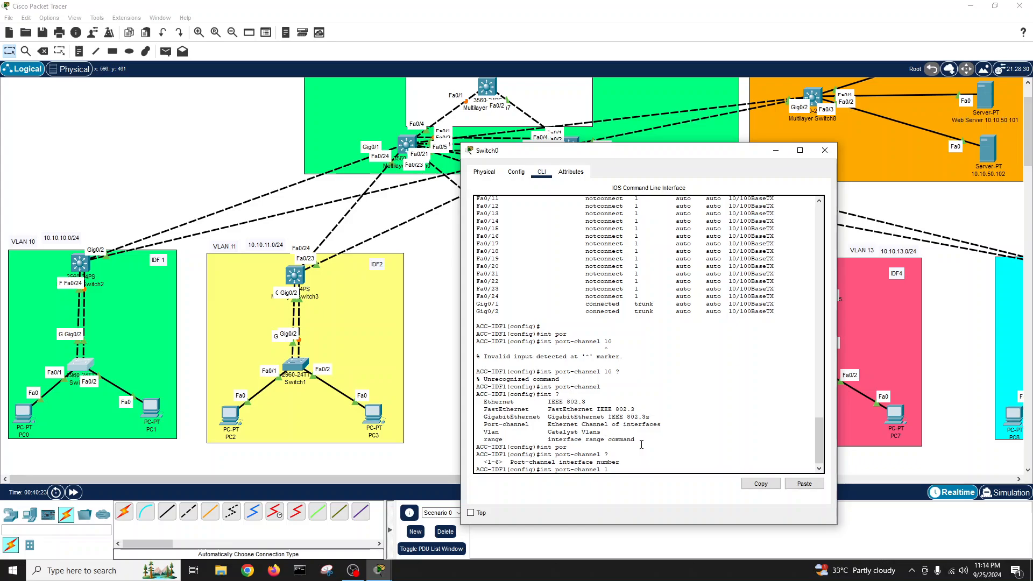
text(1 ?)
key(Return)
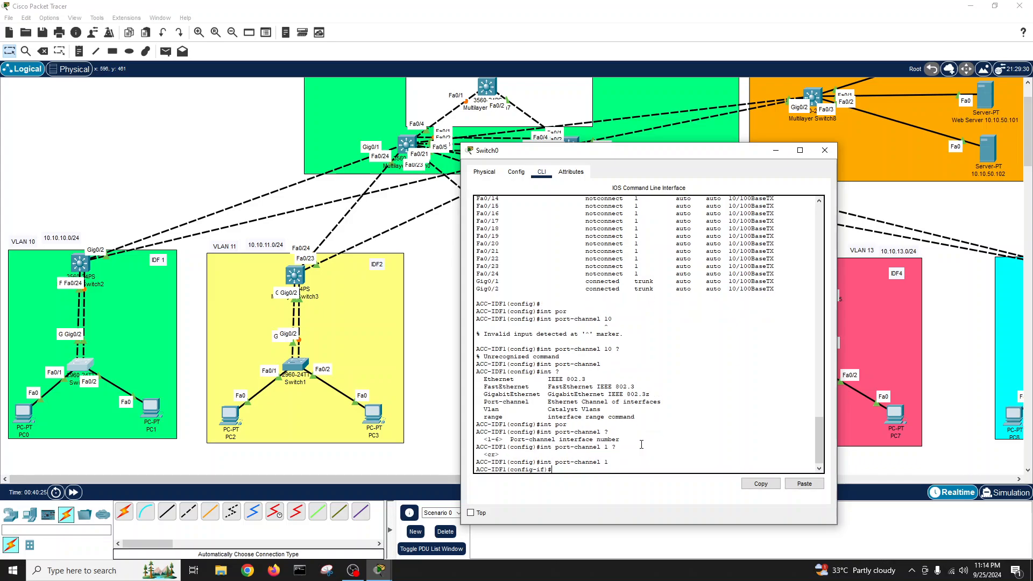
text(sw)
key(Tab)
text(mod )
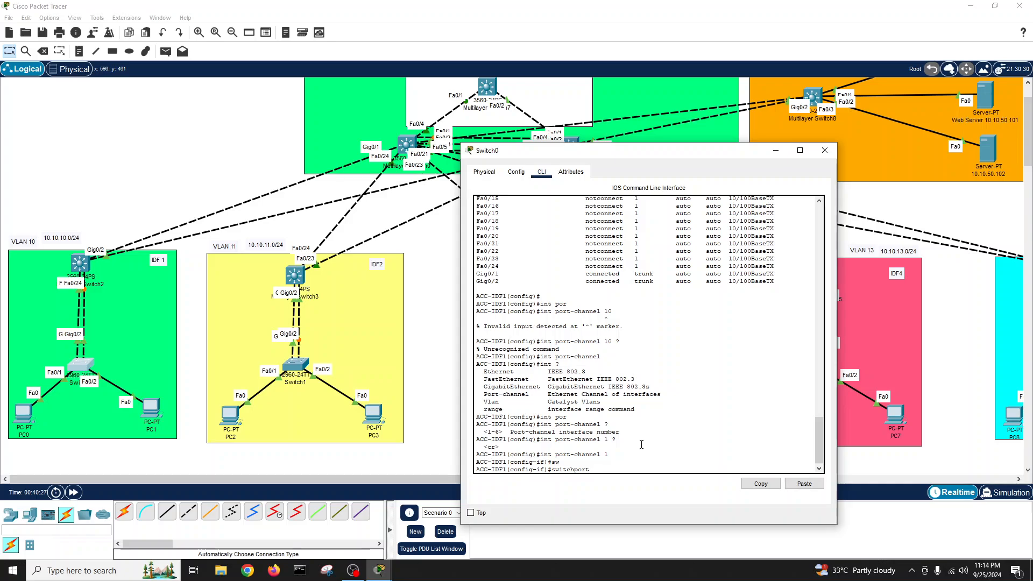
text(tr)
key(Tab)
key(Return)
key(Return)
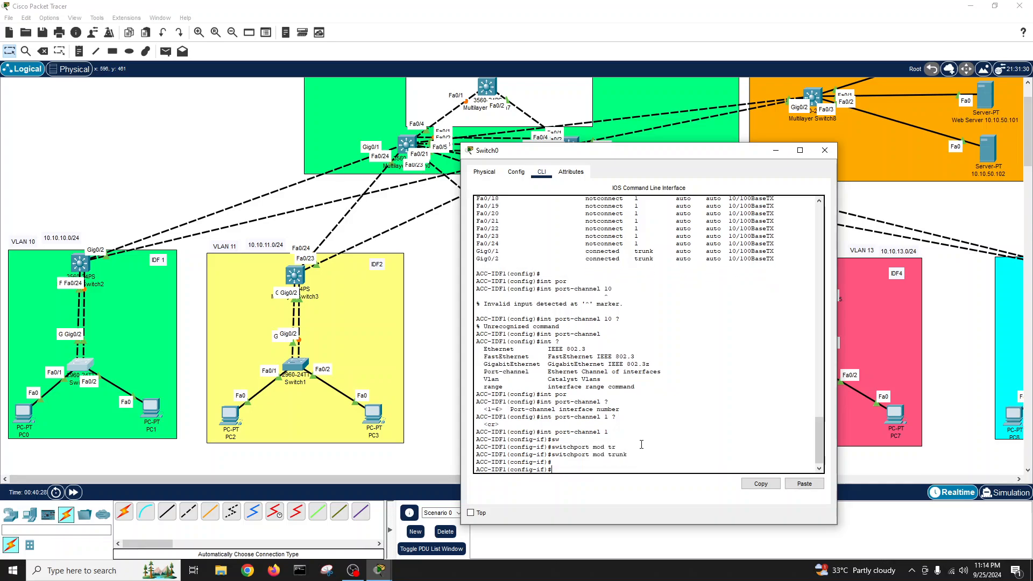
text(no sh)
key(Return)
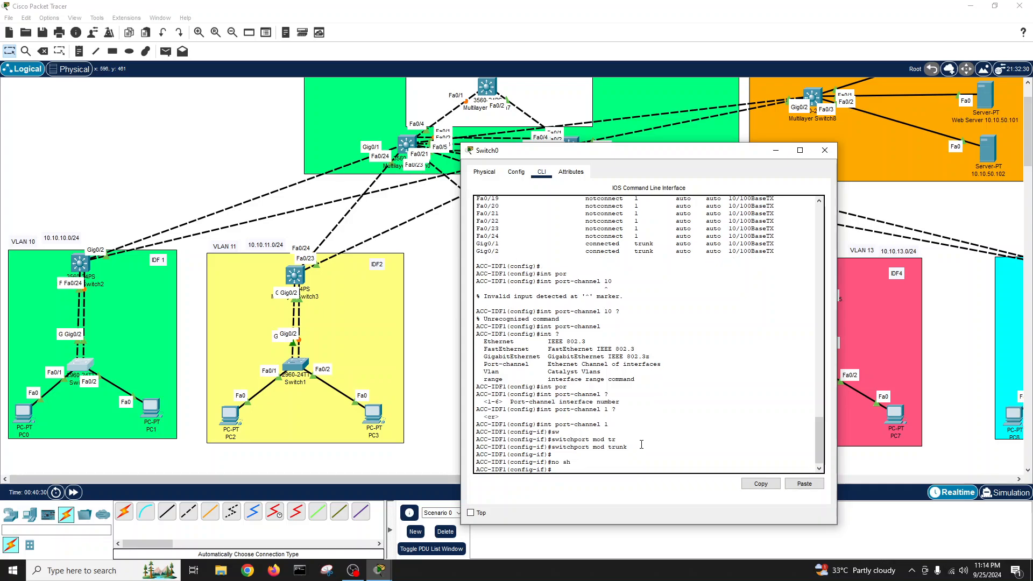
key(Return)
text(exit)
key(Return)
key(Return)
key(Return)
key(Return)
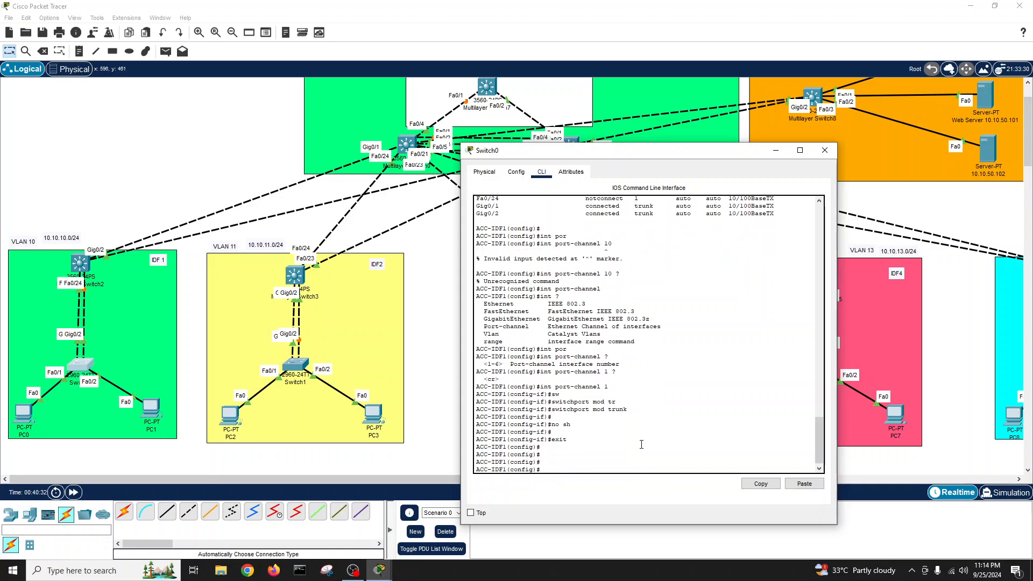
- Trunk Gig0/1–0/2 and bundle them into channel-group 1 with LACP mode active
text(int r)
key(Tab)
text(g)
key(Tab)
text(0/1)
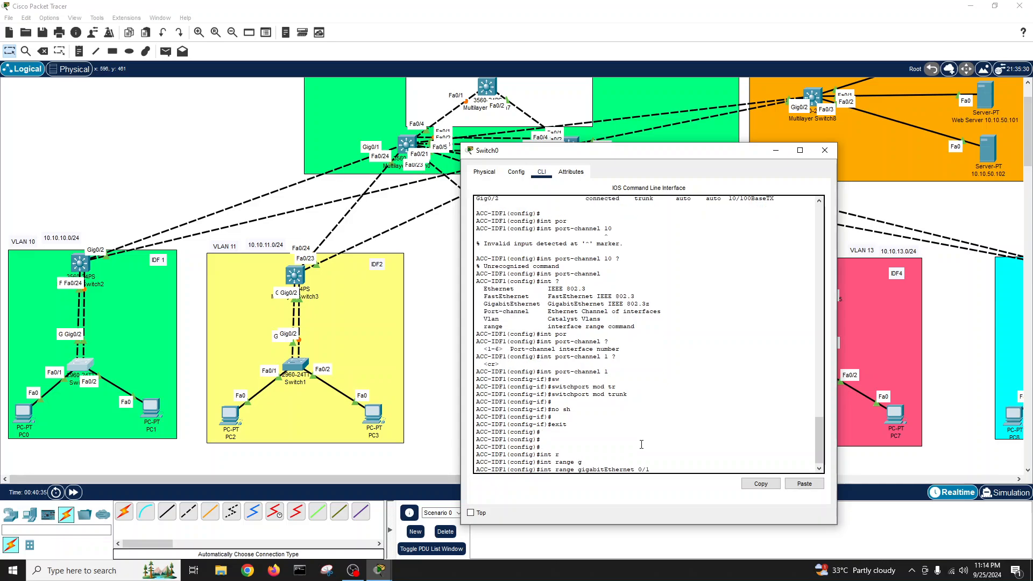
text(-2)
key(Return)
text(sw)
key(Tab)
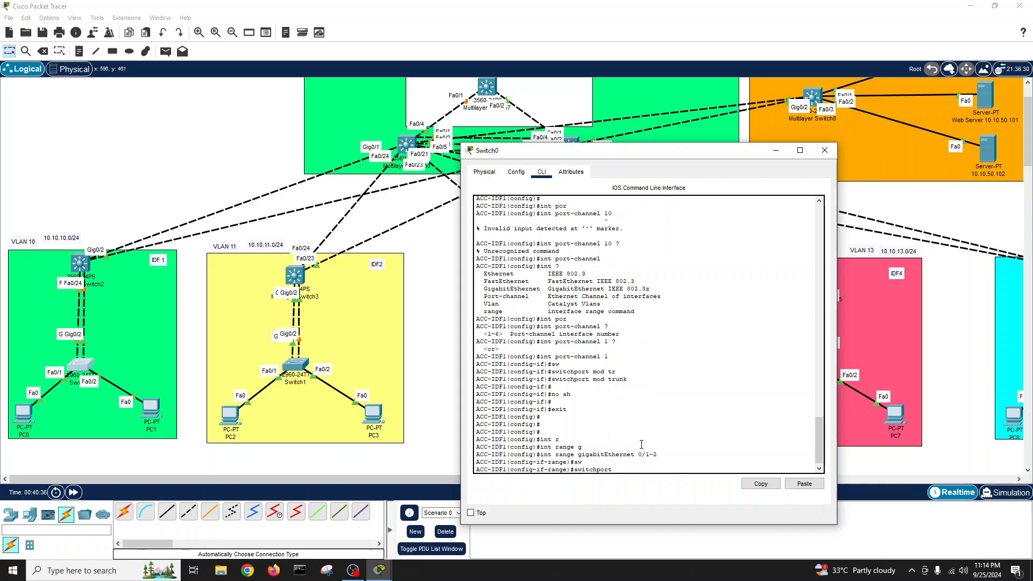
text(mod trunk)
key(Tab)
key(Return)
text(ch)
key(Tab)
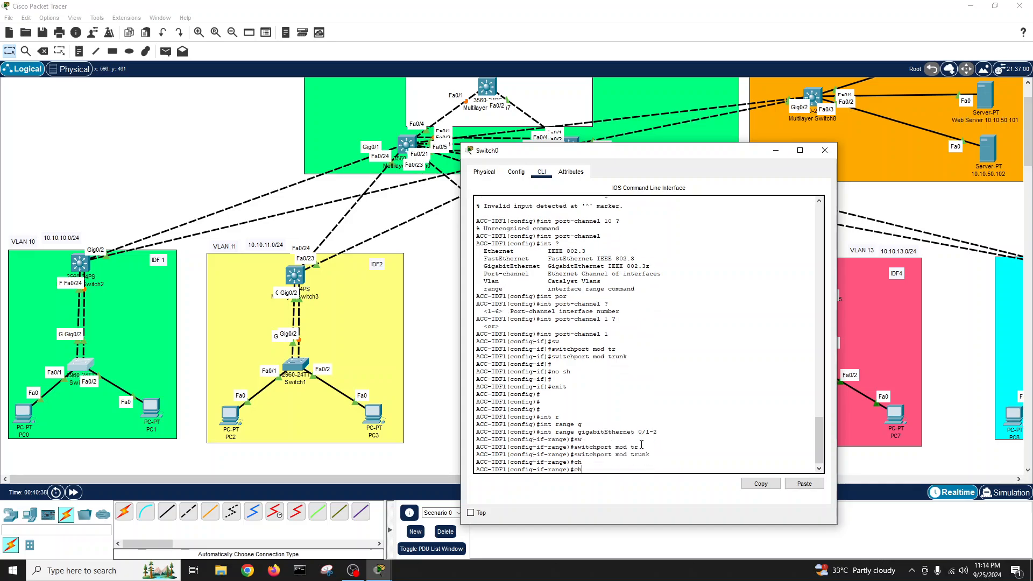
text(nn)
key(BackSpace)
key(BackSpace)
text(annel)
key(Tab)
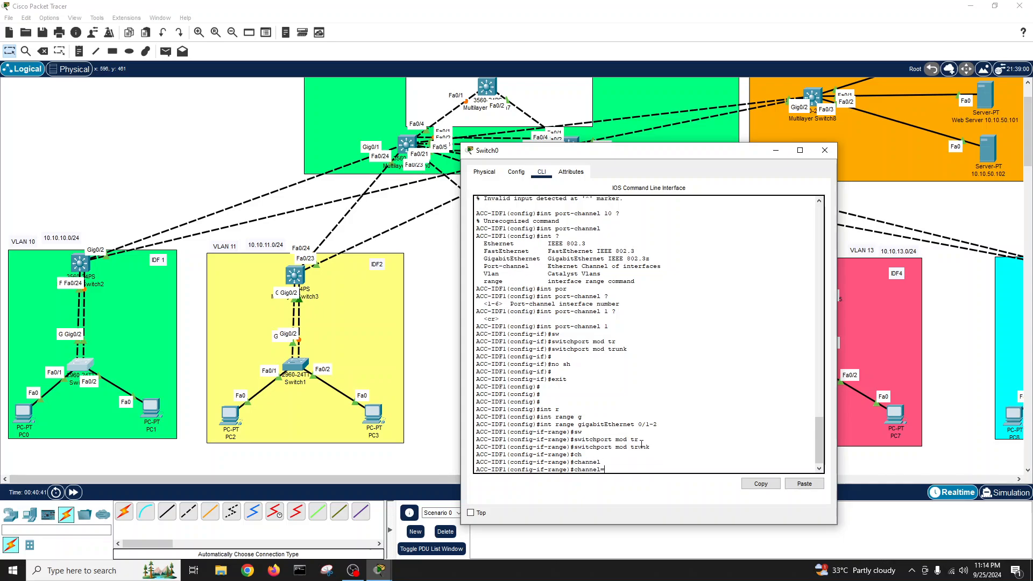
text(-g)
key(Tab)
text(1 mod a)
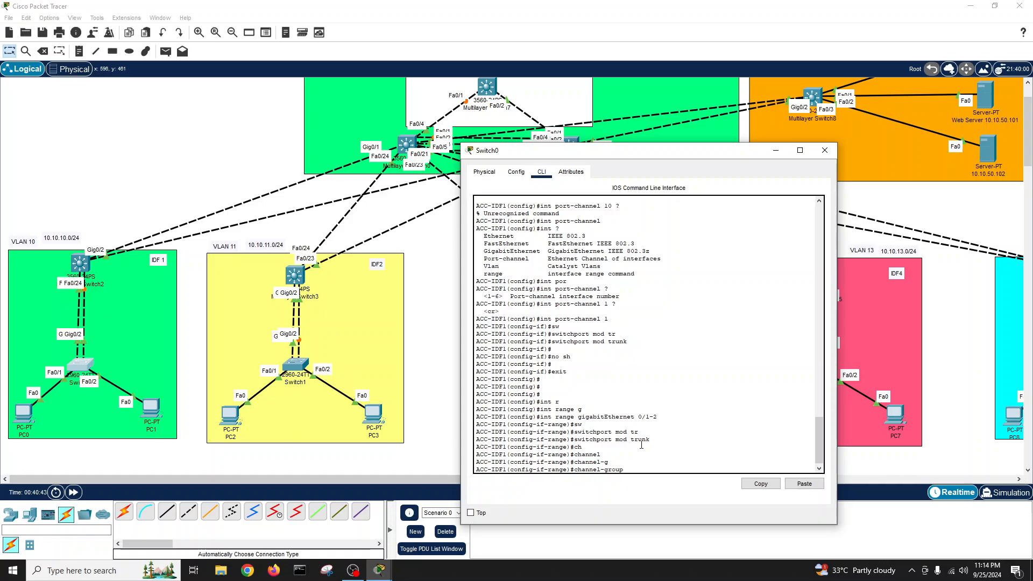
text(c)
key(Tab)
key(Return)
key(Return)
key(Return)
key(Return)
key(Return)
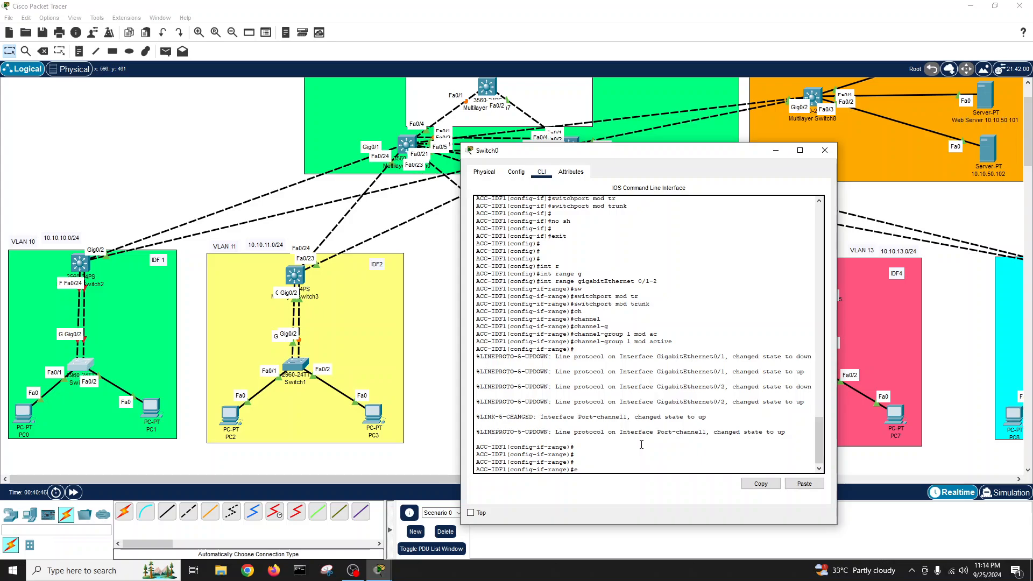
- Exit configuration mode and save the running configuration with write
text(exit)
key(Return)
text(exit)
key(Return)
text(w)
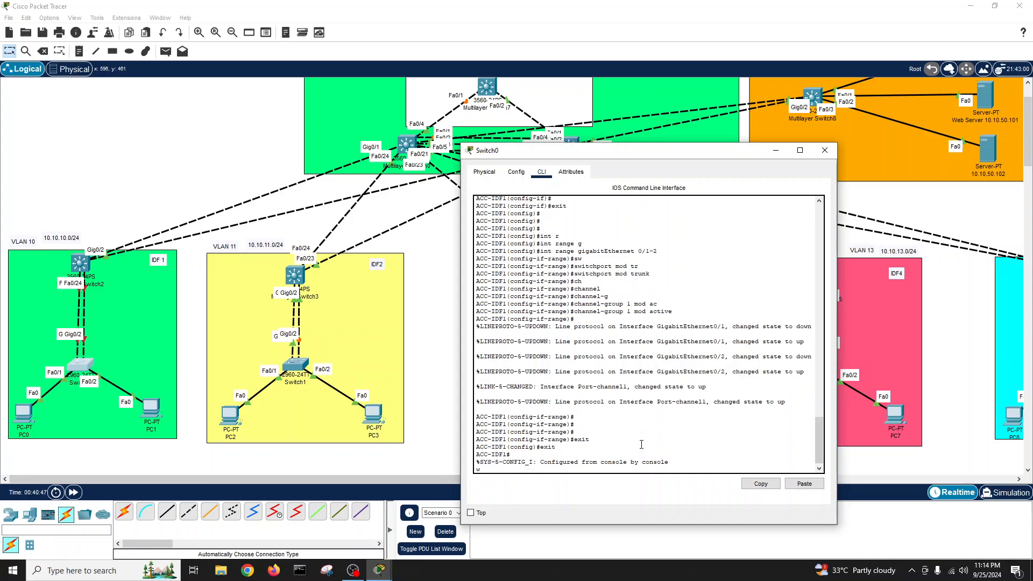
text(ri)
key(Tab)
key(Return)
key(Return)
key(Return)
key(Return)
key(Return)
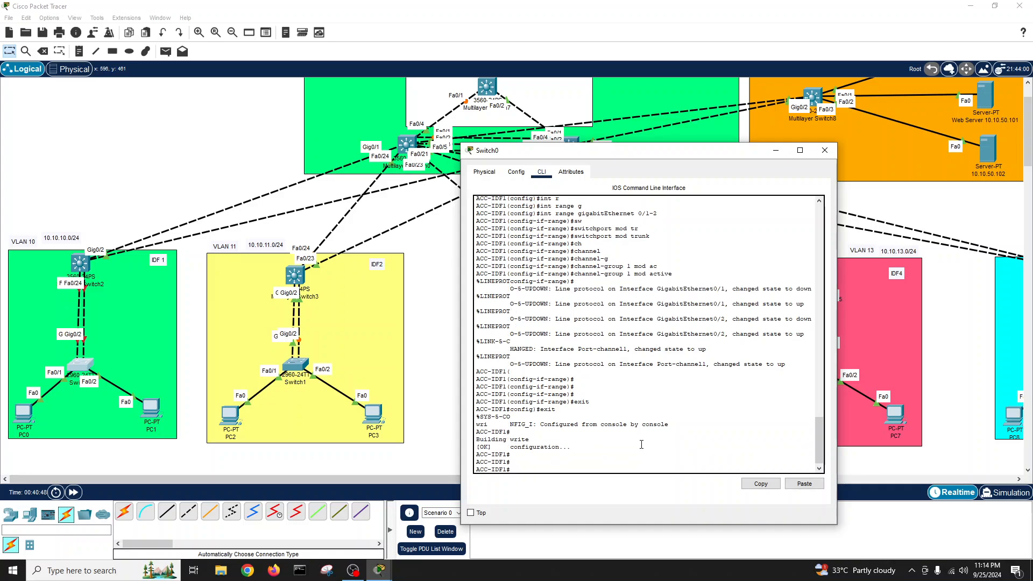
- Run show interfaces status and check the Po1 and Fa0/1 rows
text(show int statu)
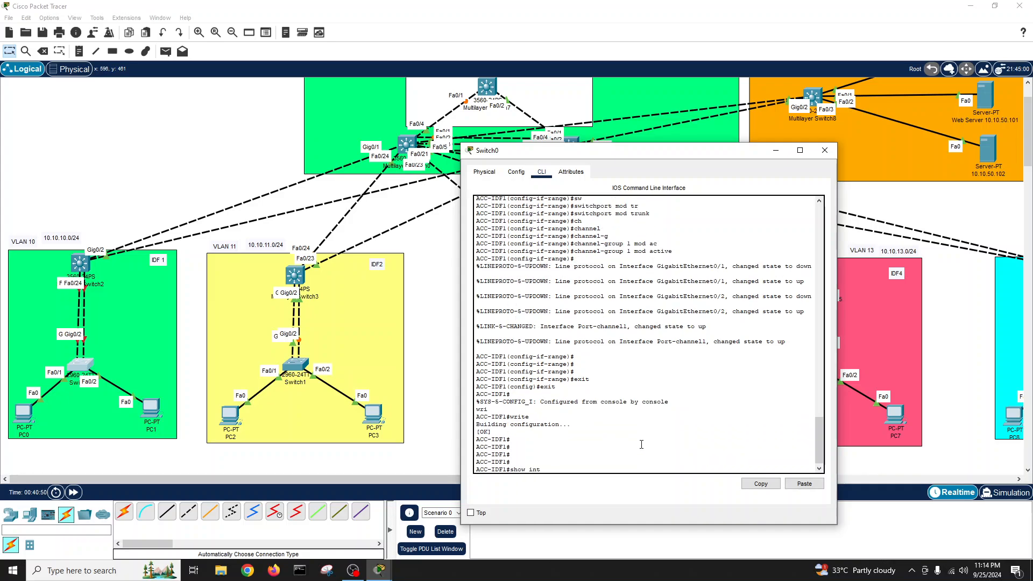
key(Tab)
key(Return)
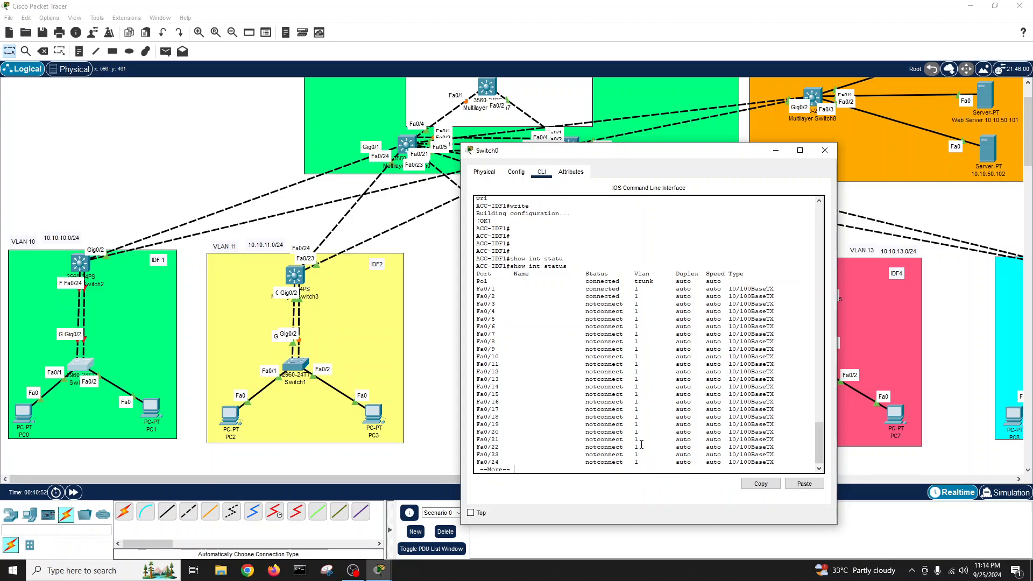
drag(476, 282, 733, 289)
click(568, 381)
key(Return)
key(Return)
key(Return)
key(Return)
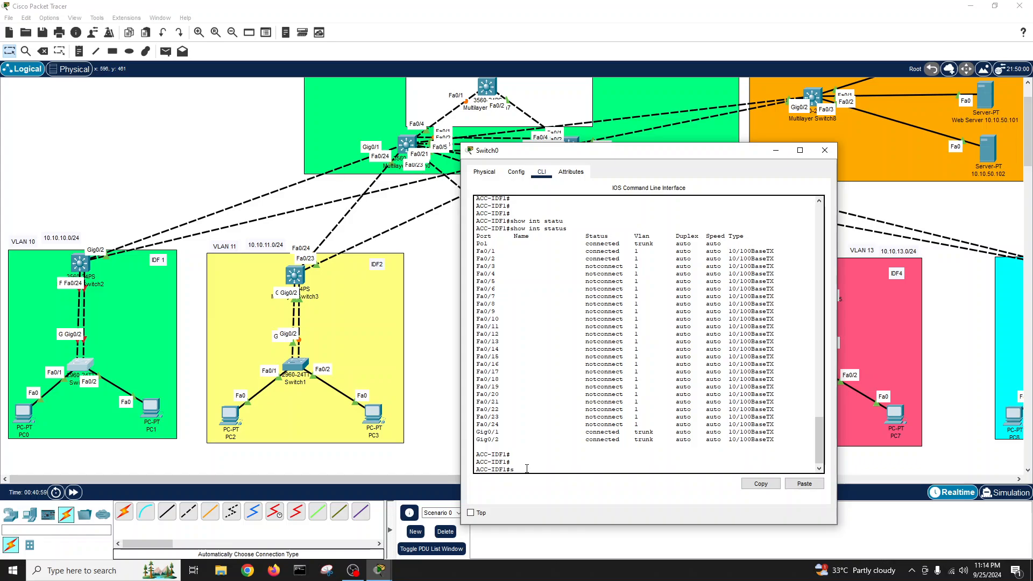
- Run show etherchannel summary and verify Po1 (SU) bundles Gig0/1 and Gig0/2 via LACP
text(show por)
key(Tab)
text(su)
key(Tab)
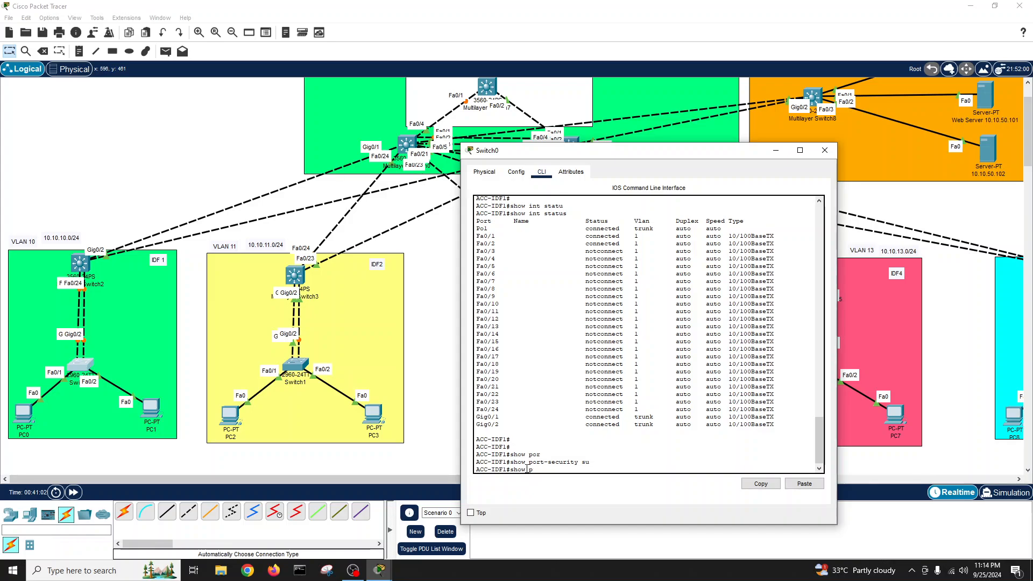
text(h)
key(Tab)
text(su)
key(Tab)
key(Return)
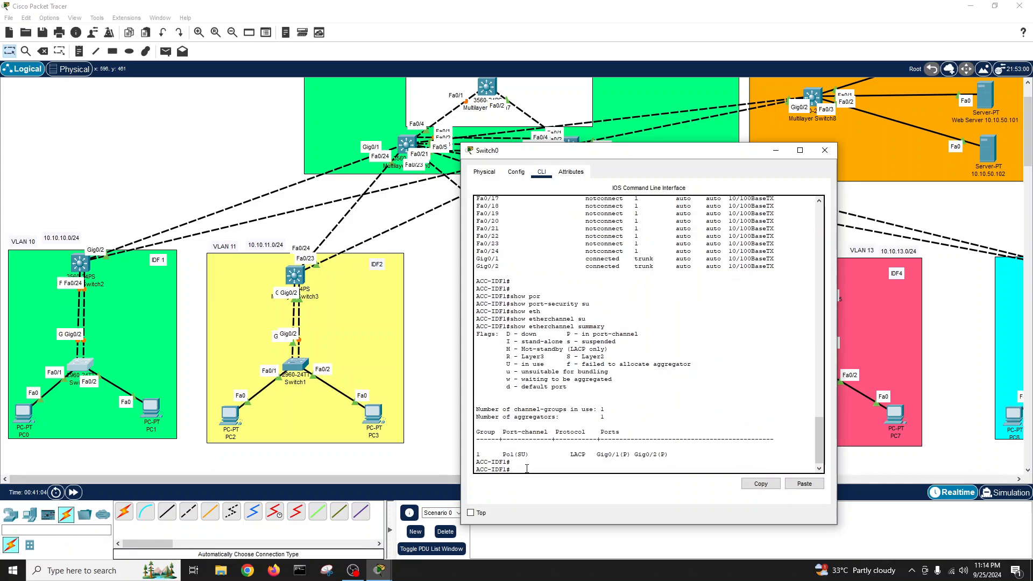
key(Return)
key(Return)
key(Return)
key(Return)
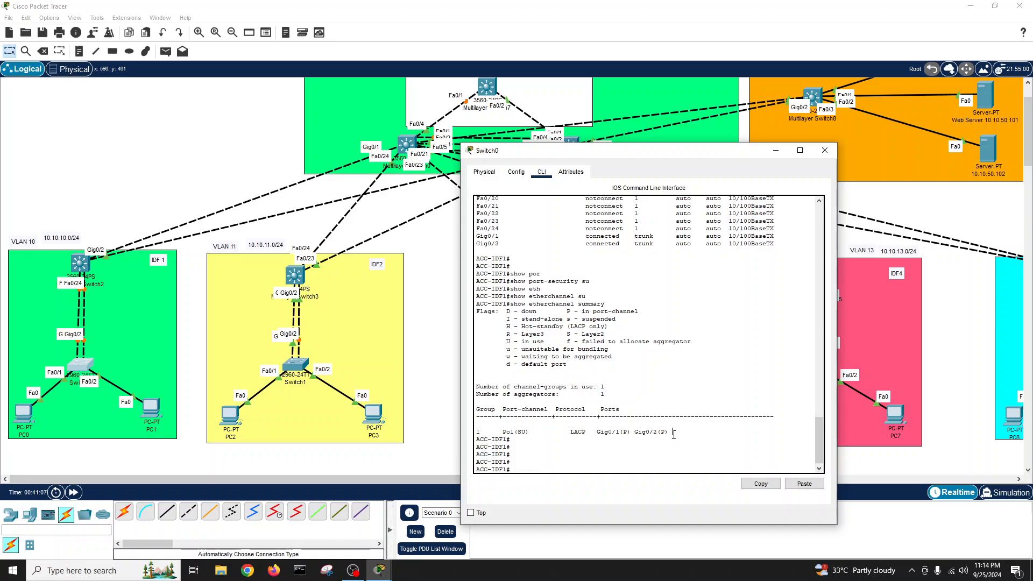
drag(672, 432, 480, 433)
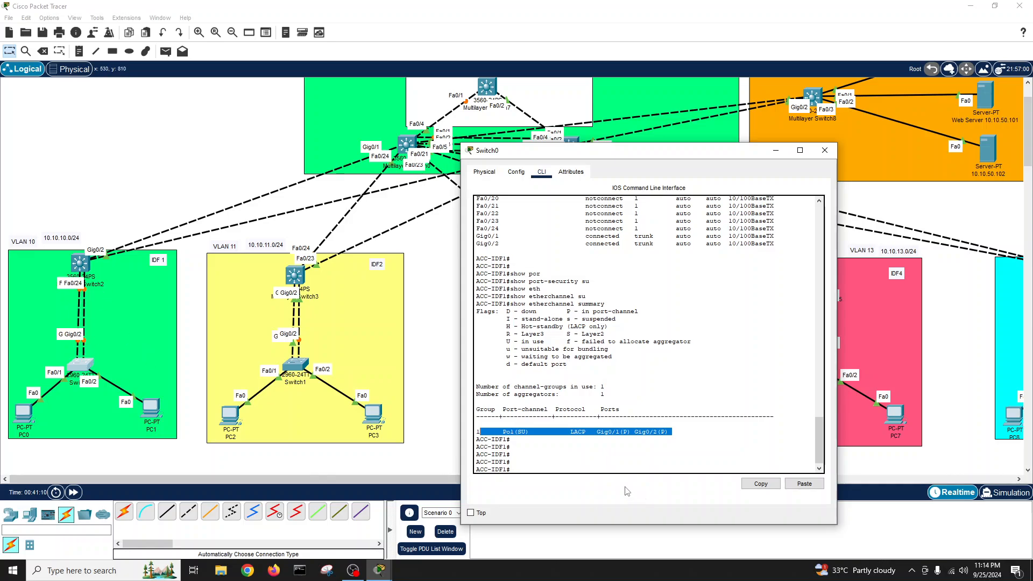
click(586, 451)
key(Return)
key(Return)
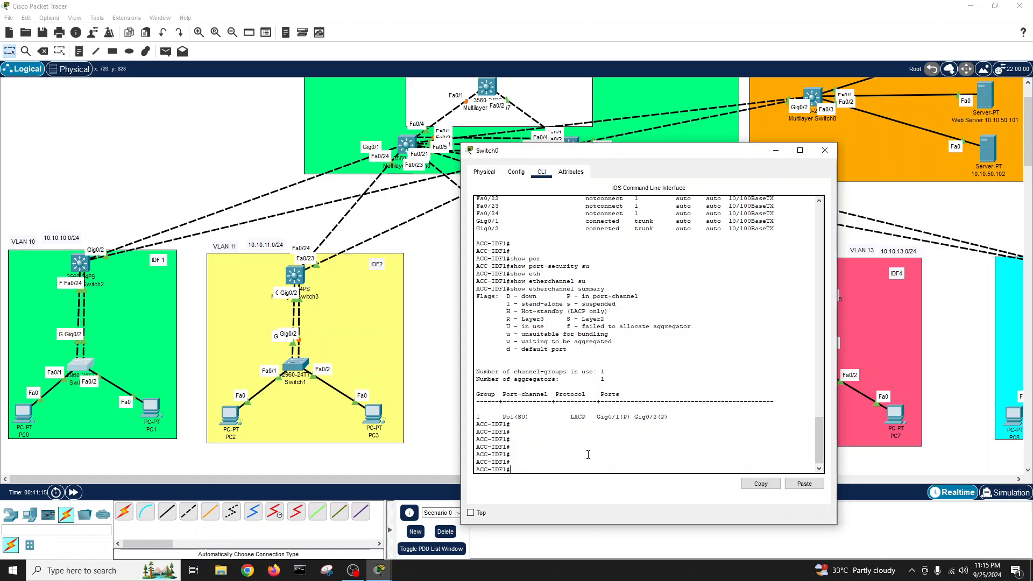
- In global configuration, create VLAN 10 and name it IDF1
key(Return)
key(Return)
text(conf )
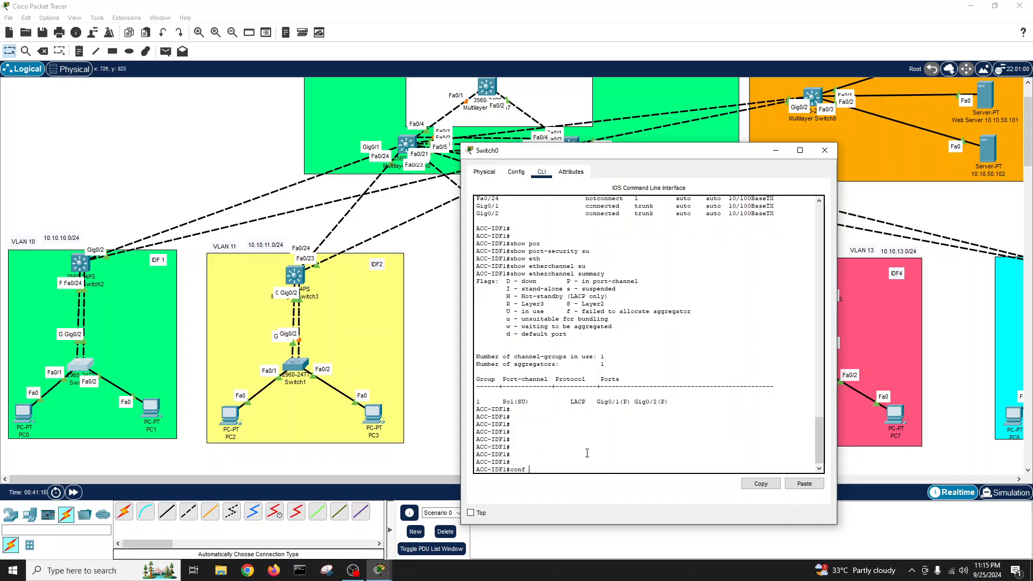
text(t)
key(Return)
text(vl)
key(BackSpace)
key(BackSpace)
key(BackSpace)
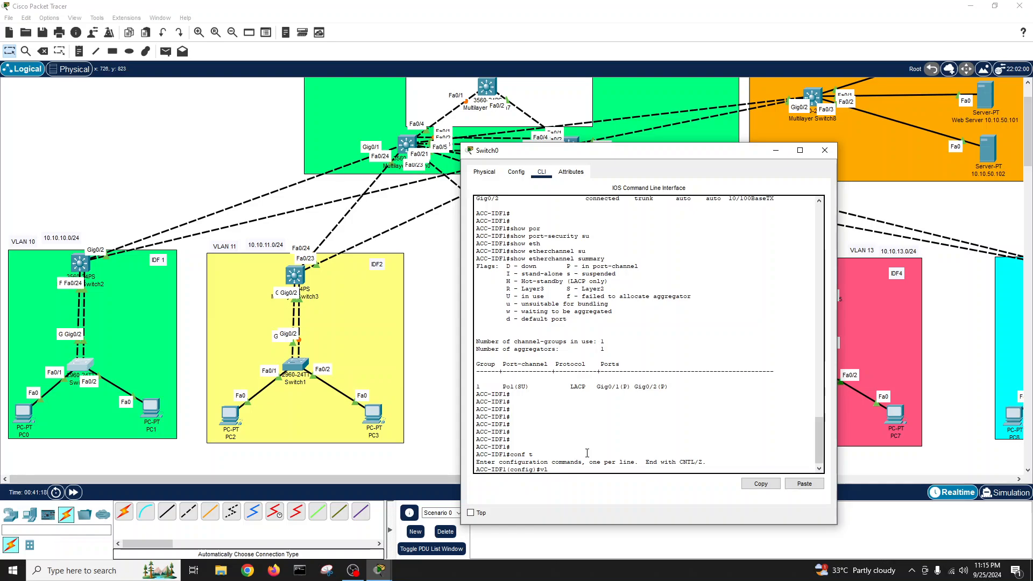
text(an 10)
key(Return)
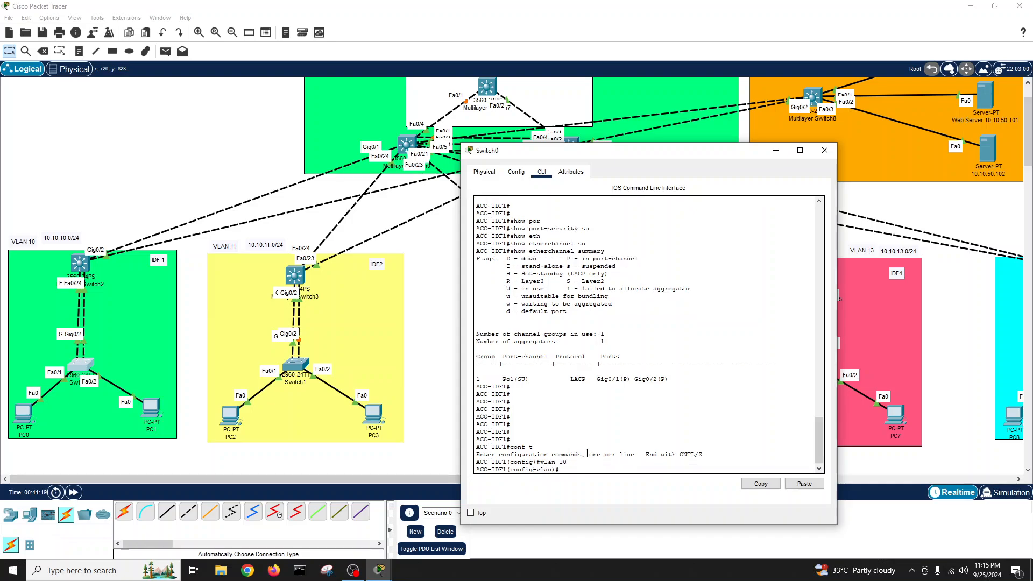
text(name IDF1)
key(Return)
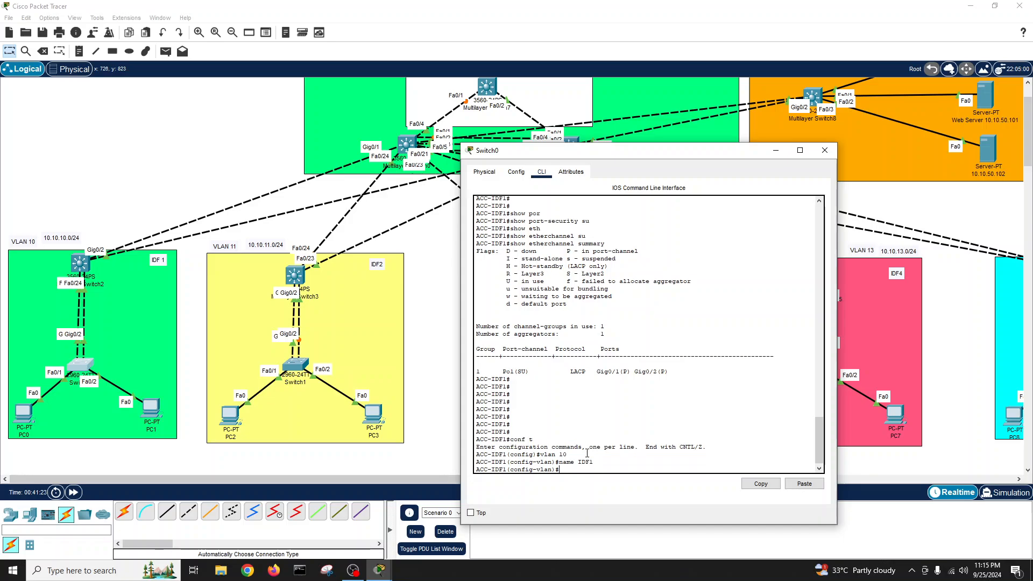
text(exit)
key(Return)
key(Return)
key(Return)
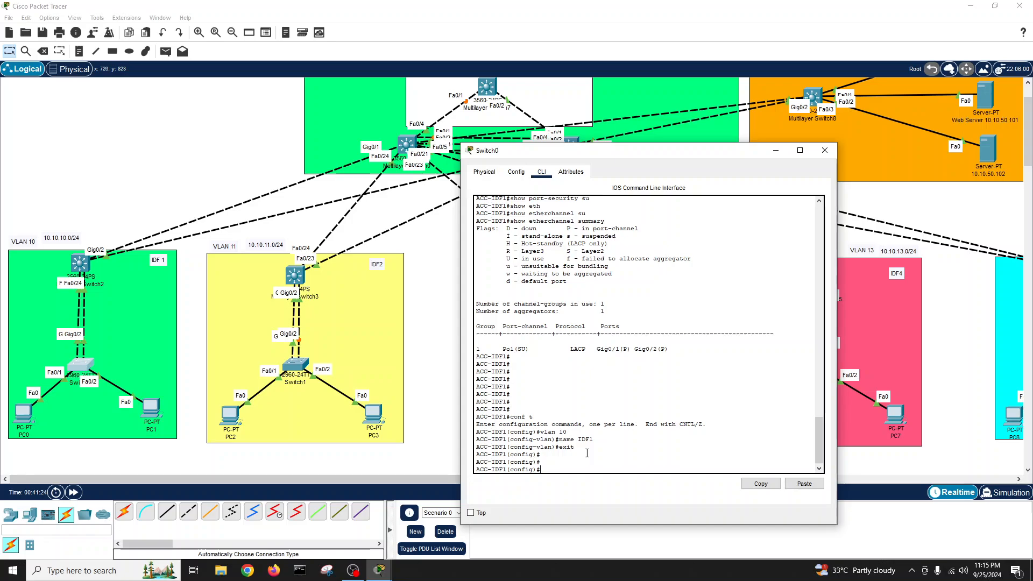
- Select interface range Fa0/1–2 and set both ports to switchport mode access
text(intr)
key(Tab)
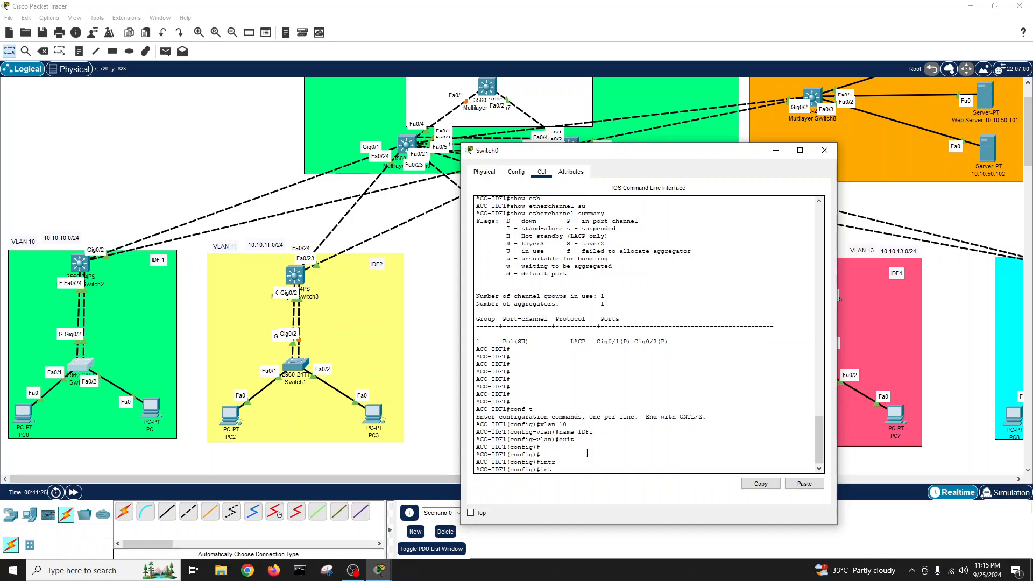
key(Tab)
text(r)
key(Tab)
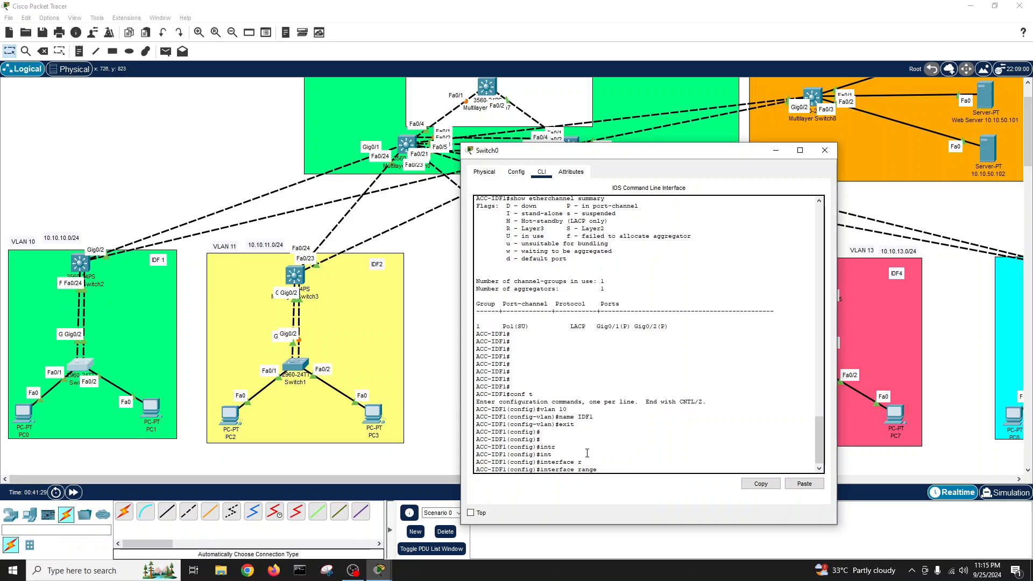
text(f)
key(Tab)
text(0/)
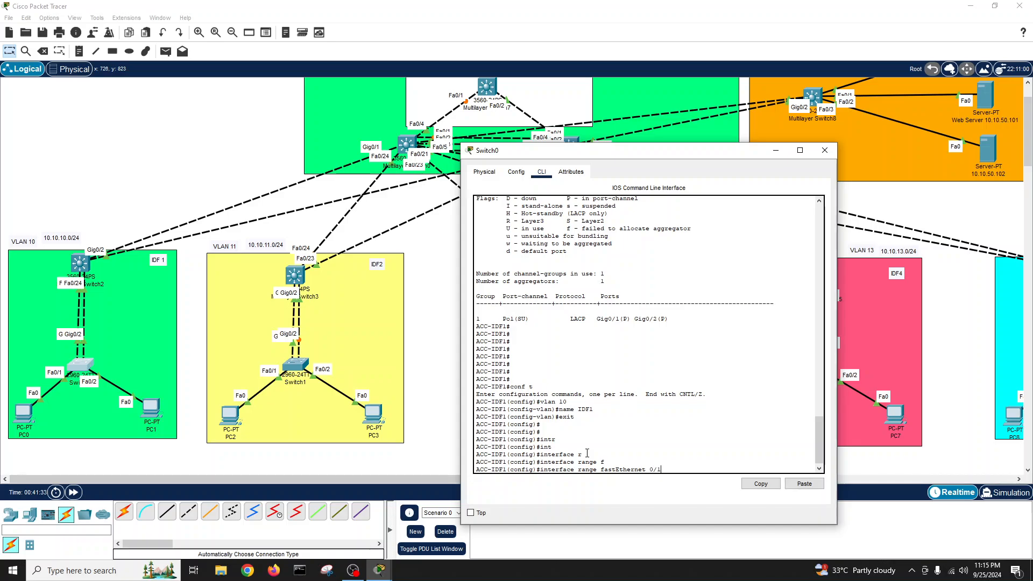
text(1)
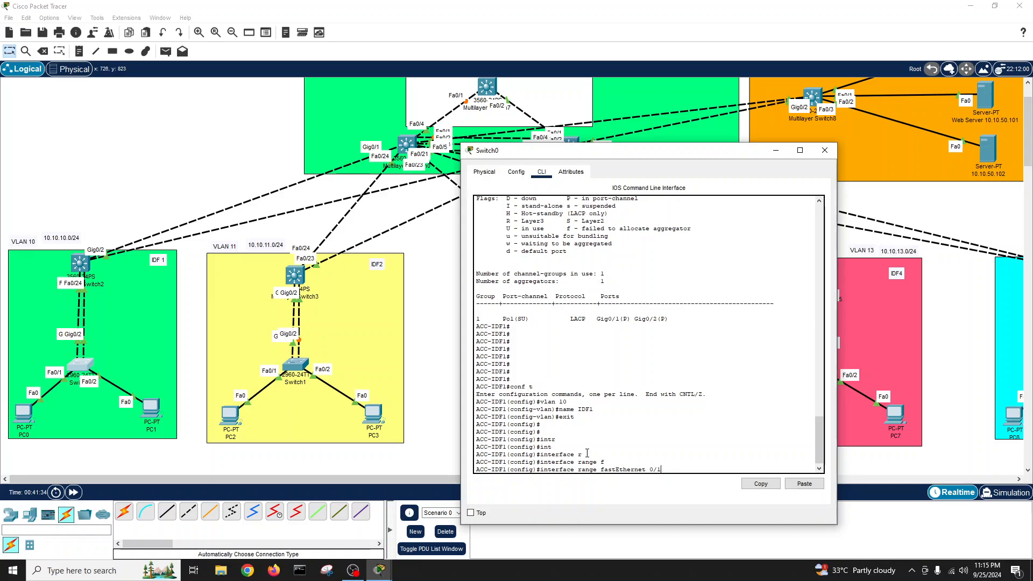
text(-2)
key(Return)
text(sw)
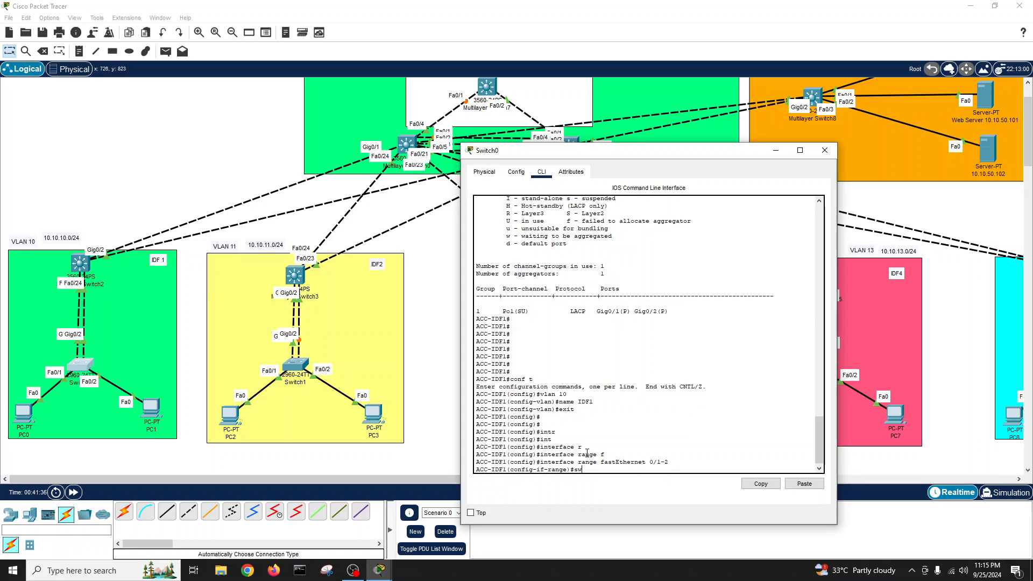
key(Tab)
text(mode)
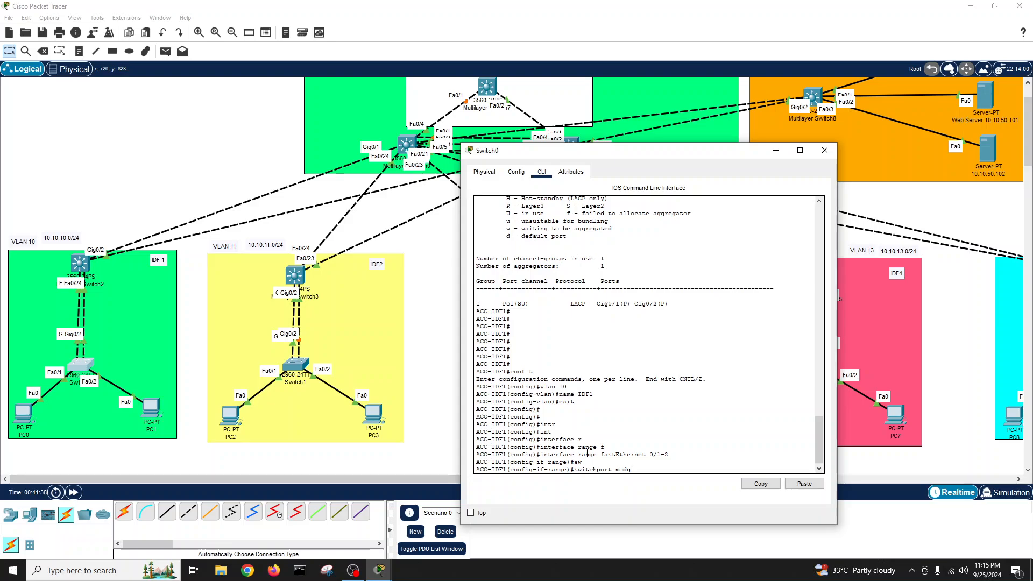
text(cc)
key(Tab)
key(Return)
- Assign Fa0/1–2 to access VLAN 10 and enable them with no shutdown
text(sw)
key(Tab)
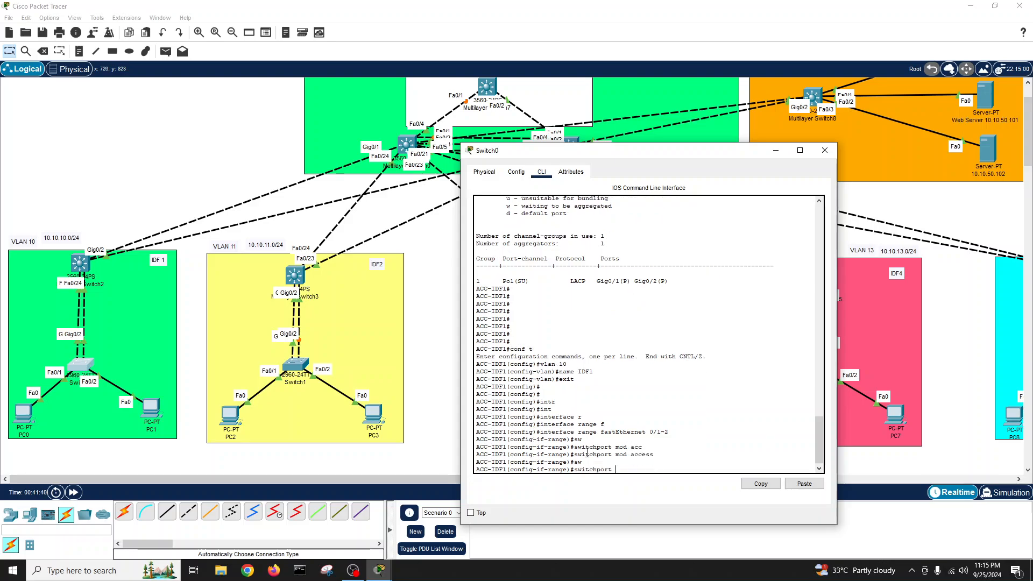
text(acc)
key(Tab)
text(vl)
key(Tab)
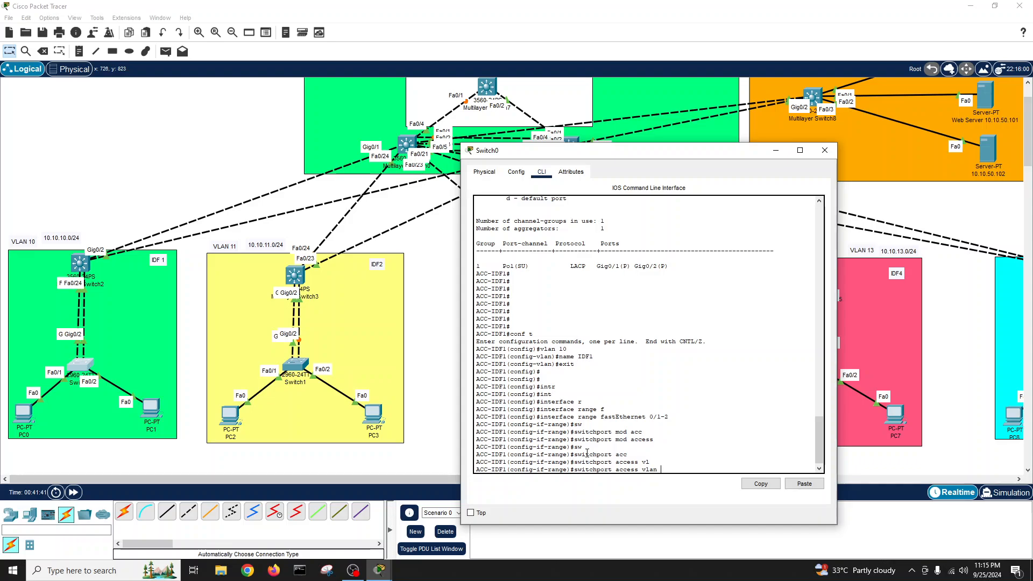
text(10)
key(Return)
key(Return)
key(Return)
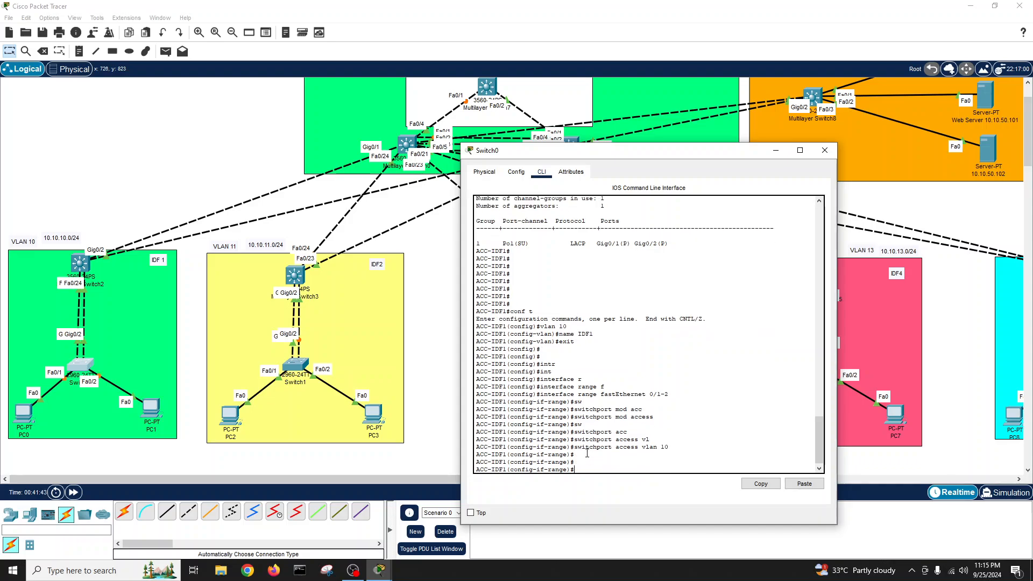
text(no sh)
key(Return)
key(Return)
key(Return)
text(exit)
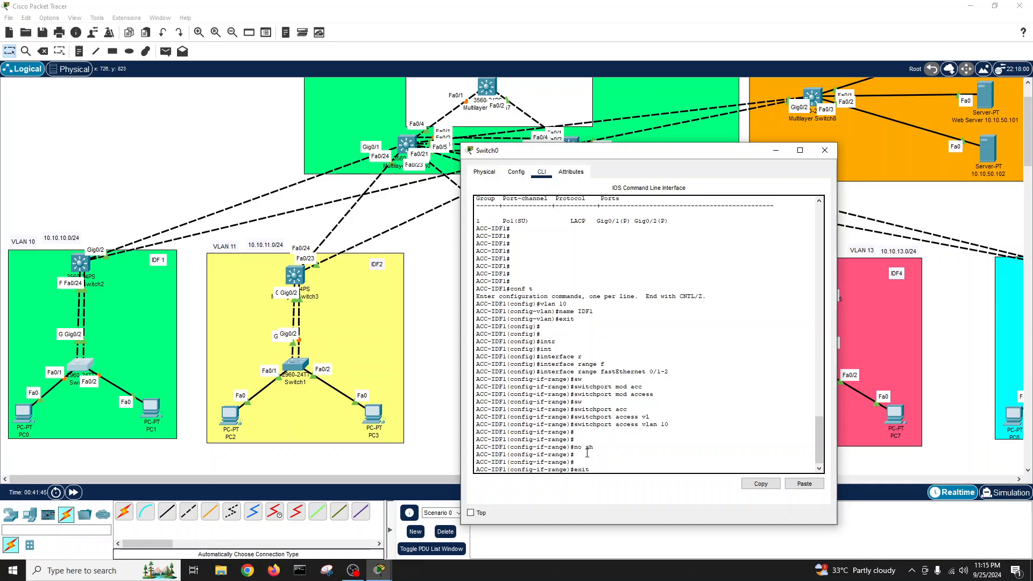
key(Return)
- Leave configuration mode and save the configuration with write
text(exit)
key(Return)
text(write)
key(Tab)
key(Return)
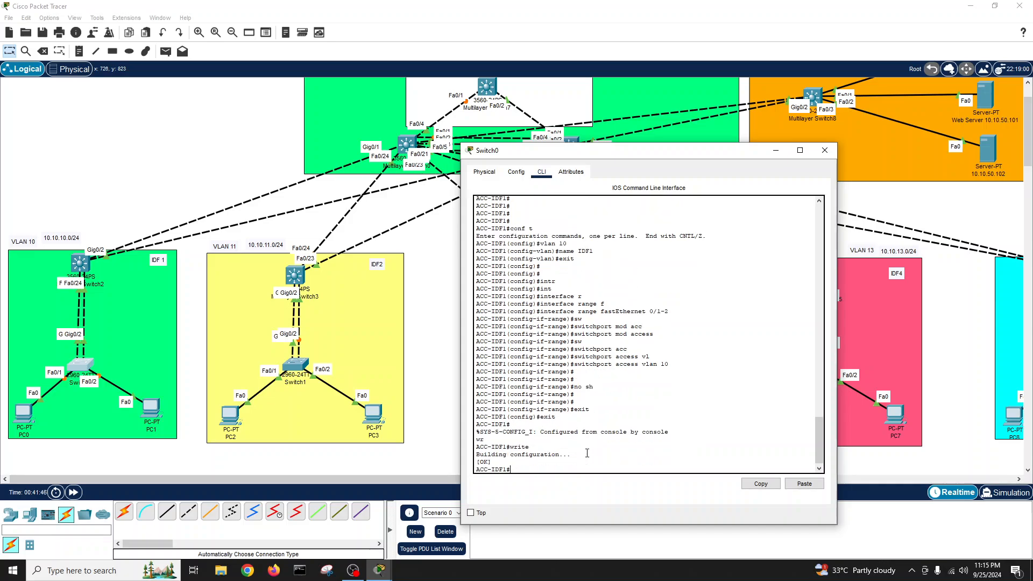
key(Return)
key(Return)
key(Return)
- Run show interfaces status and confirm Fa0/1 and Fa0/2 are in VLAN 10
text(show int statu)
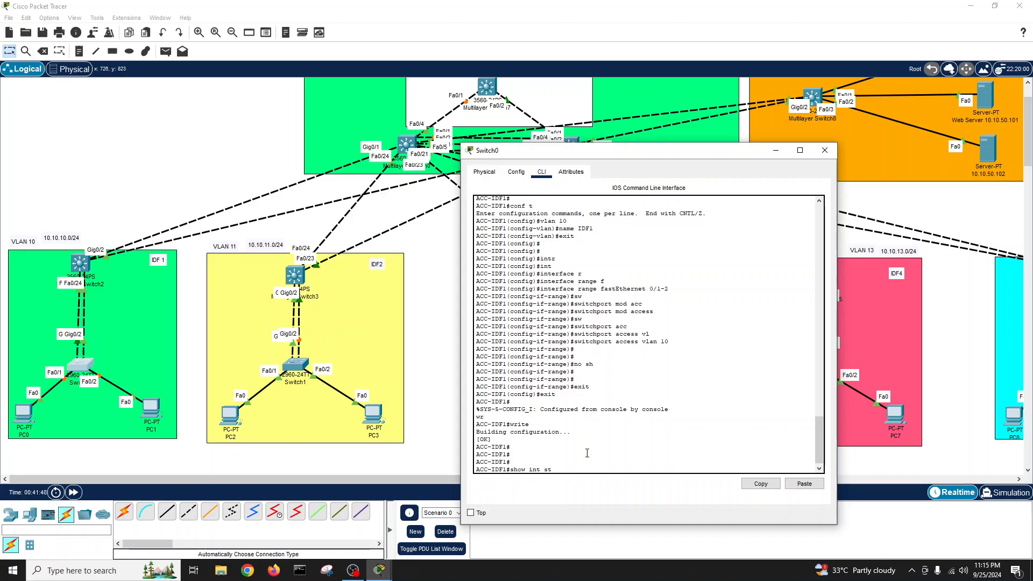
key(Tab)
key(Return)
key(Return)
key(Return)
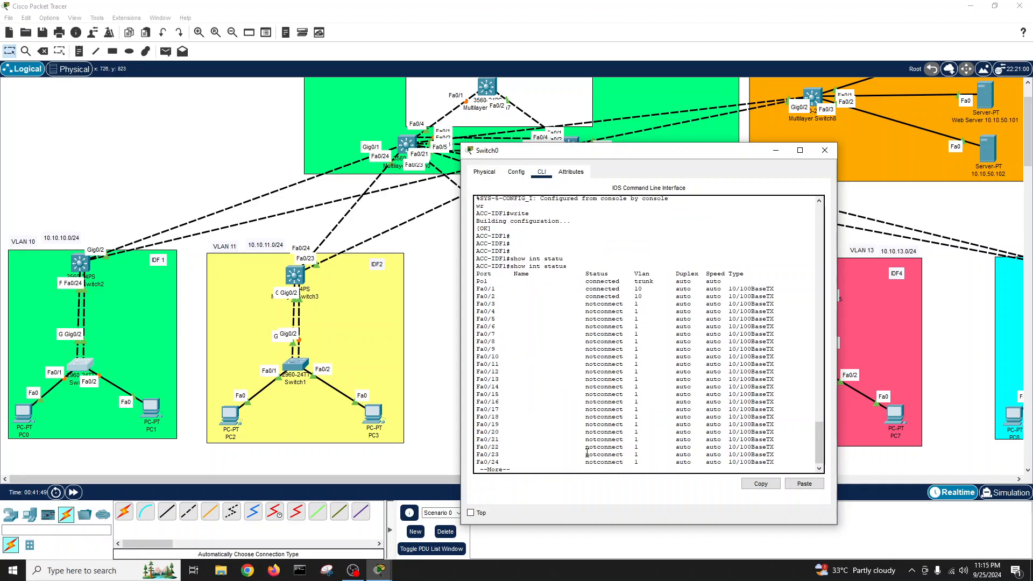
key(Return)
key(Return)
key(Return)
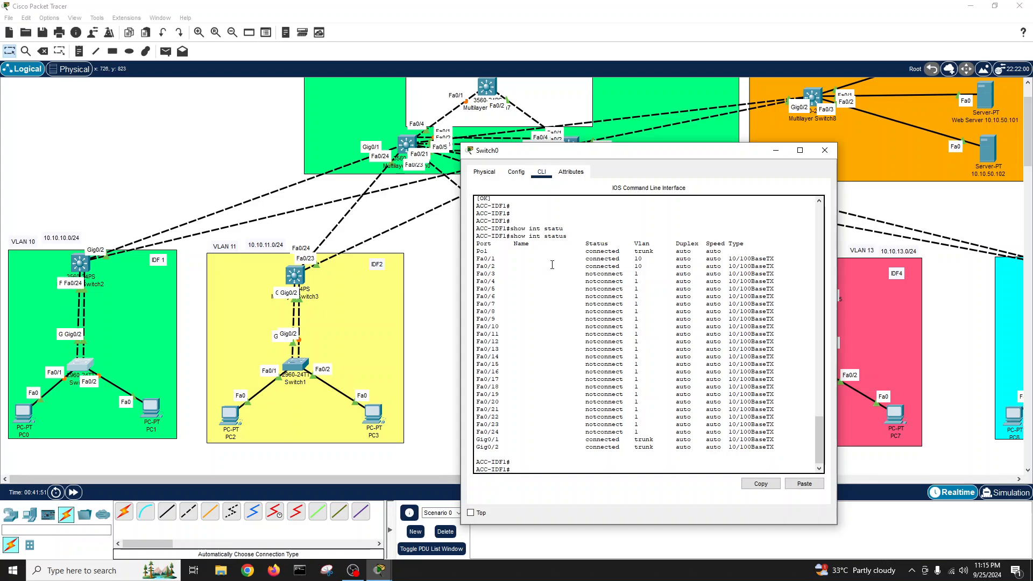
drag(476, 259, 761, 266)
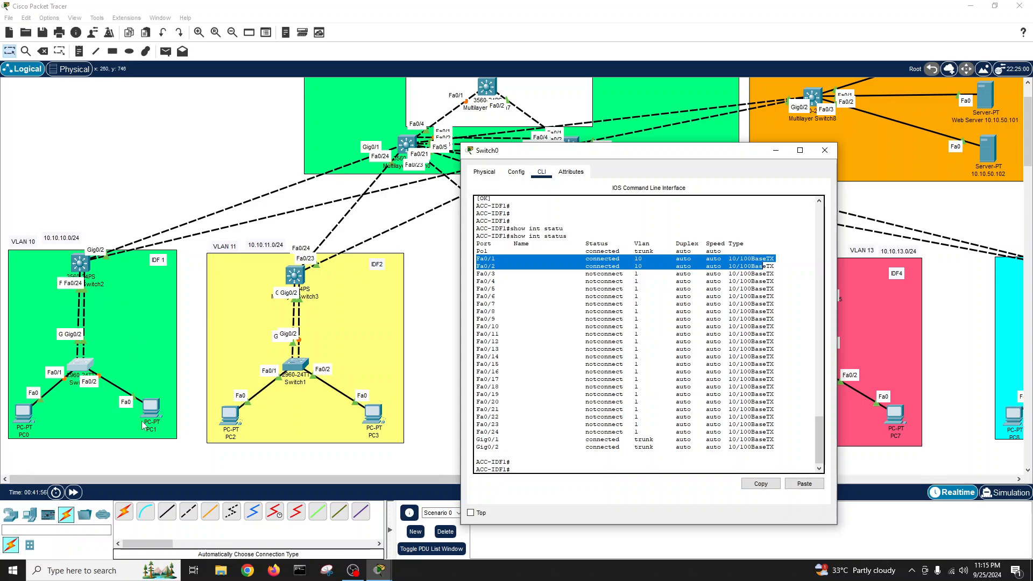
drag(154, 411, 152, 413)
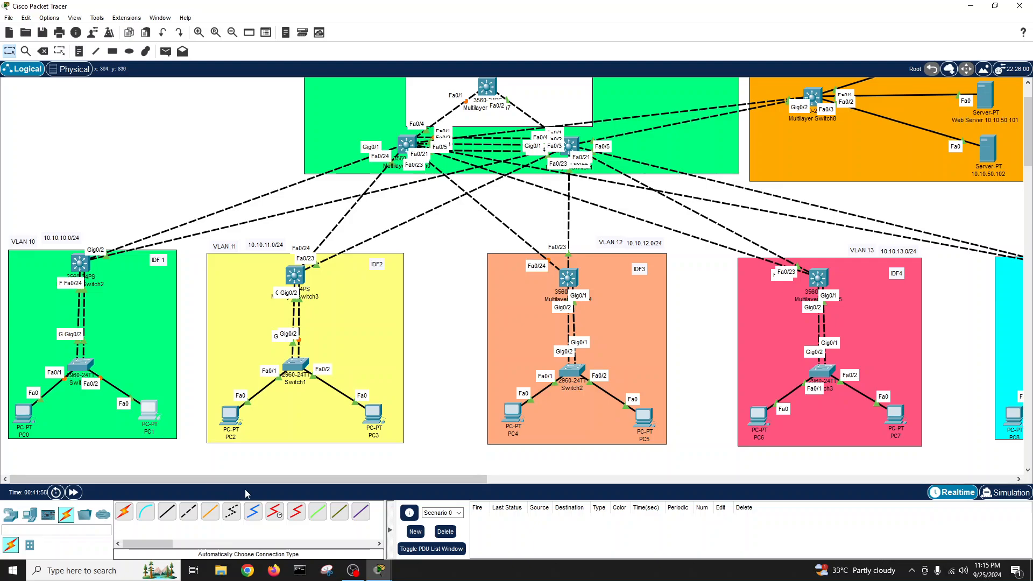
- Close the switch console and open PC0's Desktop tab
click(381, 569)
click(422, 540)
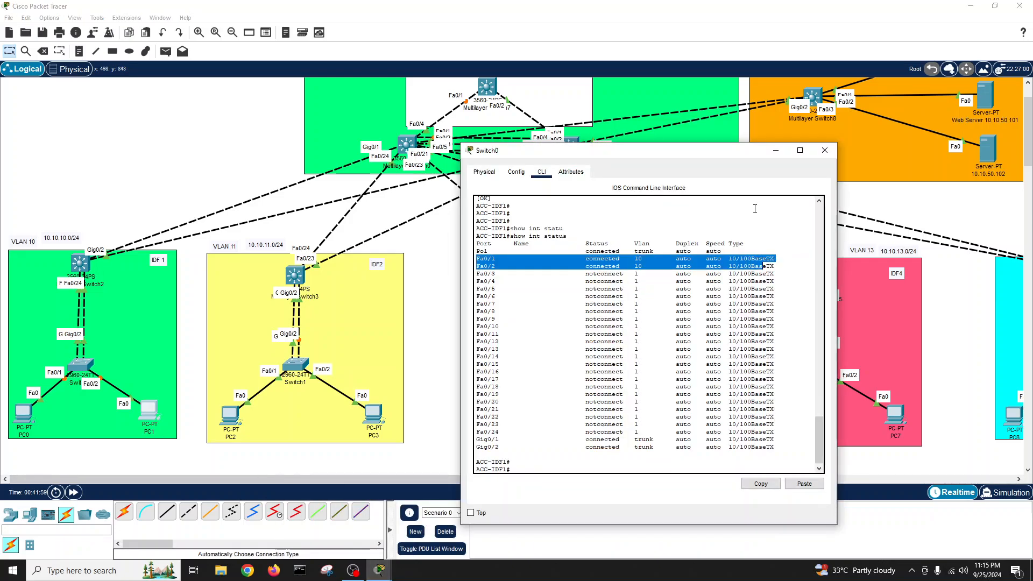
click(824, 150)
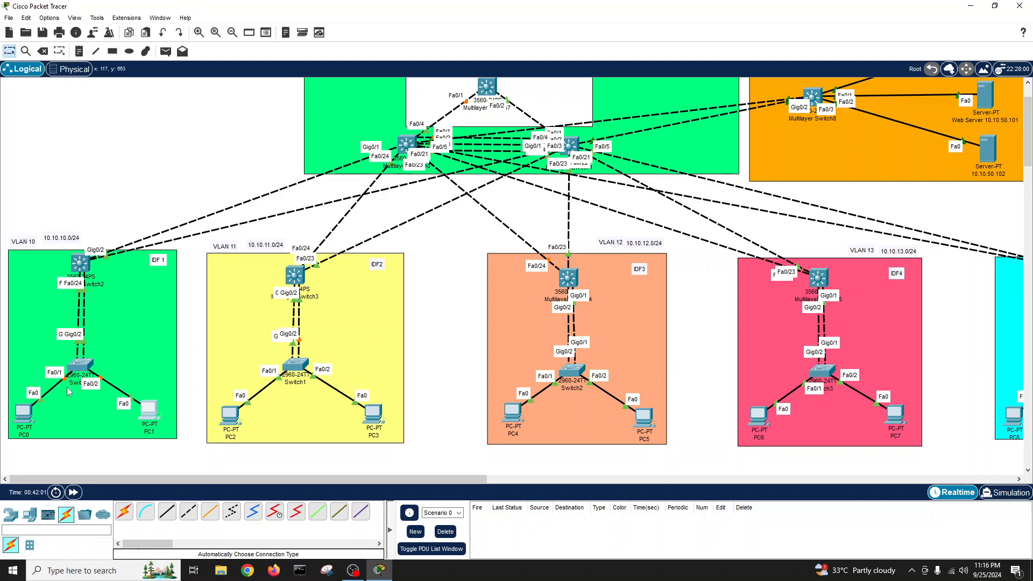
click(30, 412)
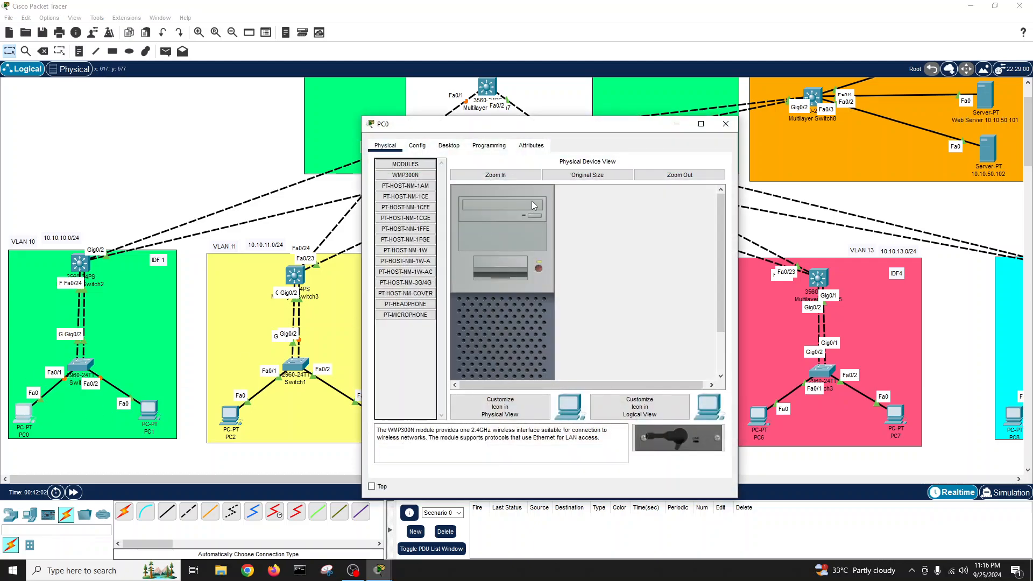
click(449, 146)
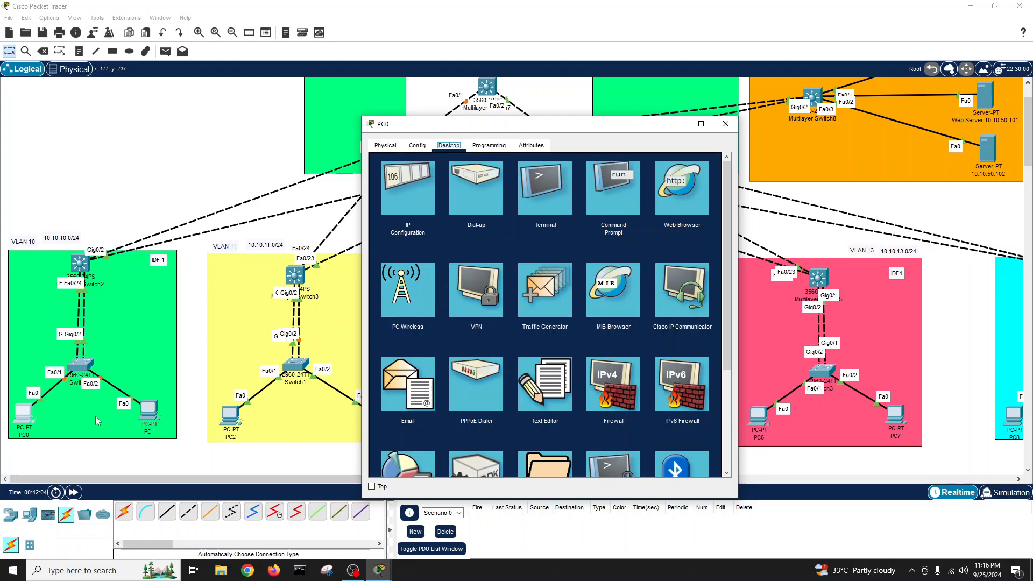
- Relabel PC0 as 10.10.10.1 and type 10.10.10.2 into PC1's label
click(24, 434)
drag(25, 434, 1, 434)
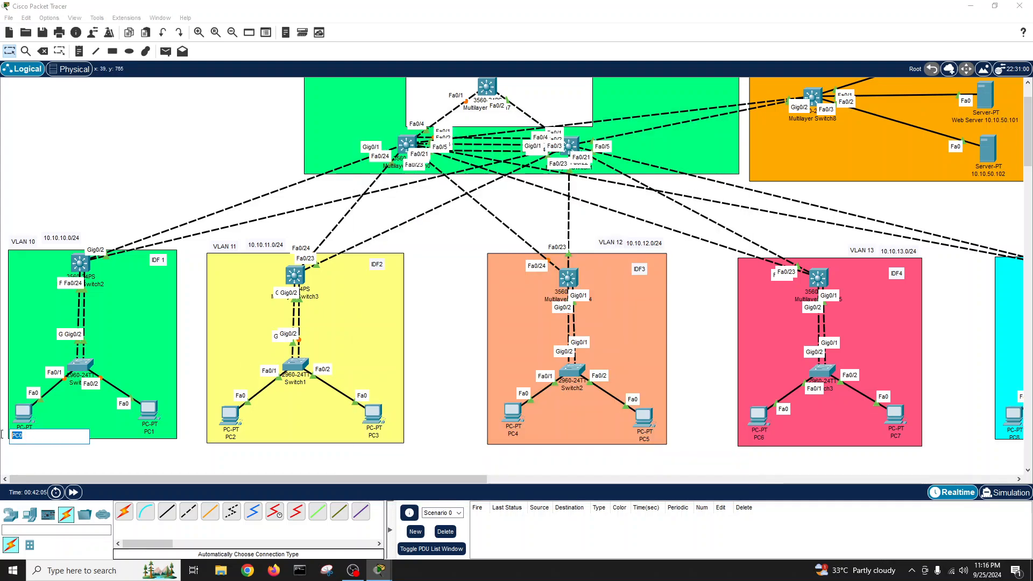
text(10.10.10.1)
click(149, 431)
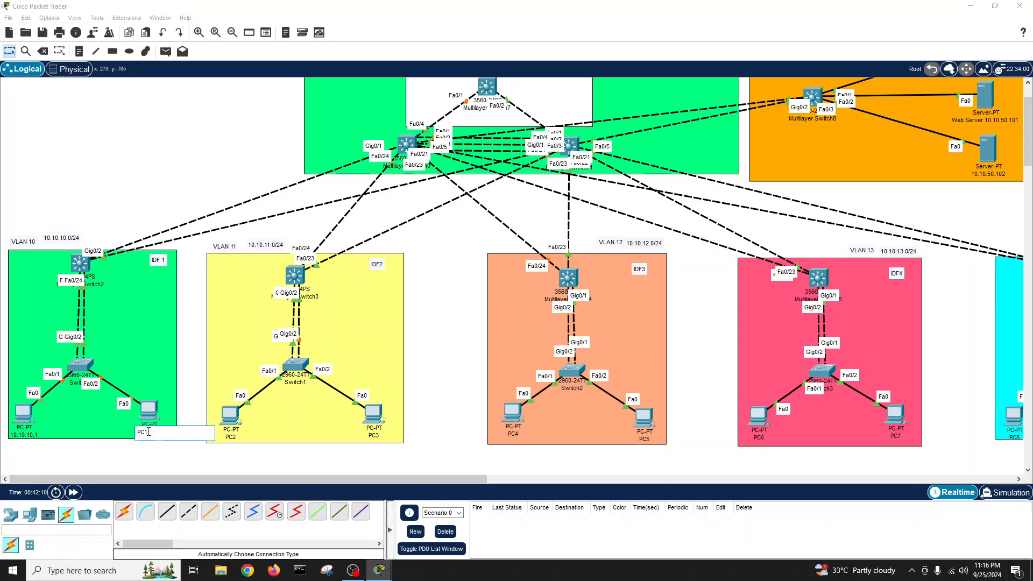
text(10.10.10.2)
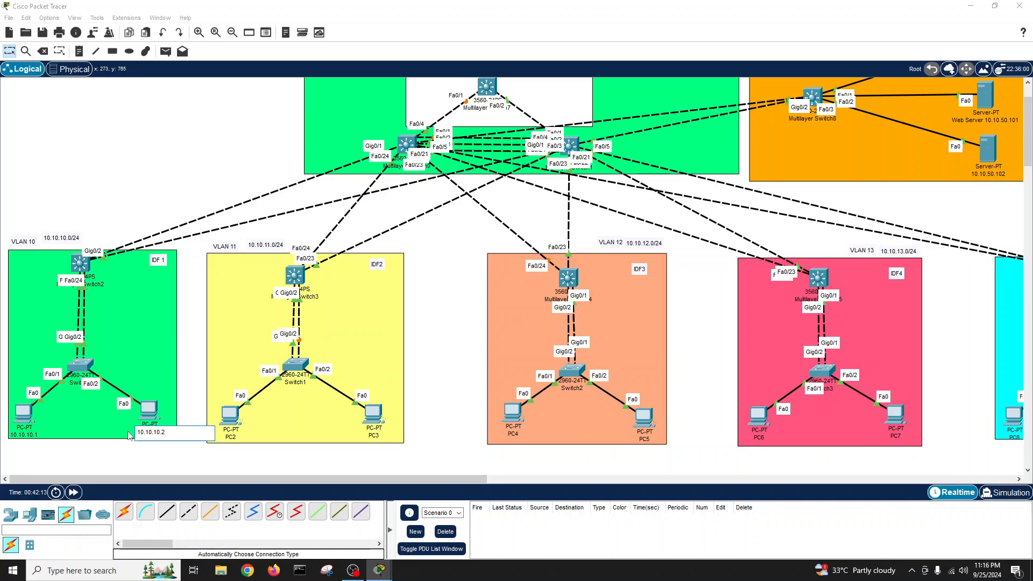
- Finish PC1's label, then give PC 10.10.10.1 mask 255.255.255.0 and gateway 10.10.10.254
key(ctrl+a)
key(ctrl+c)
click(142, 466)
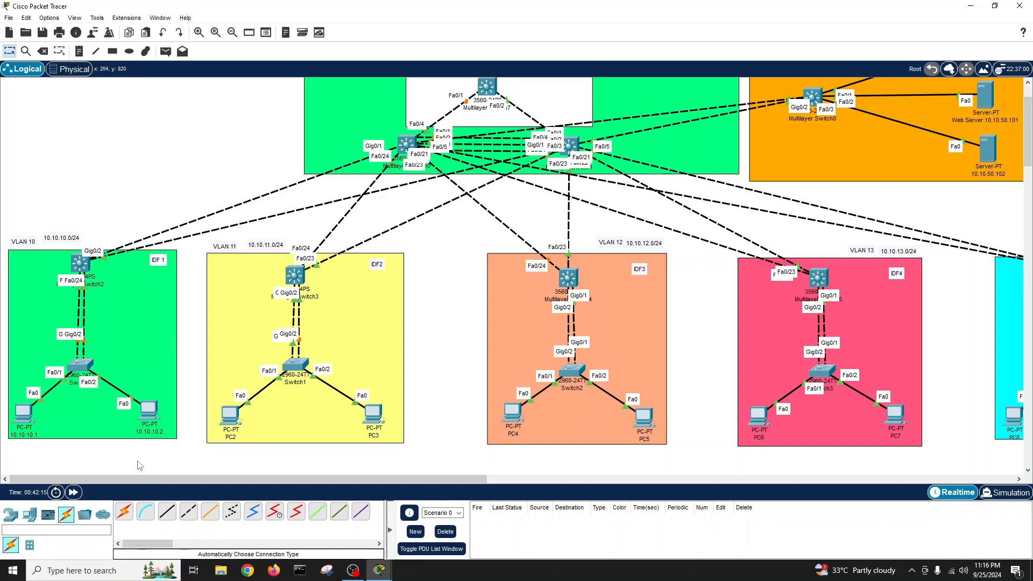
click(24, 414)
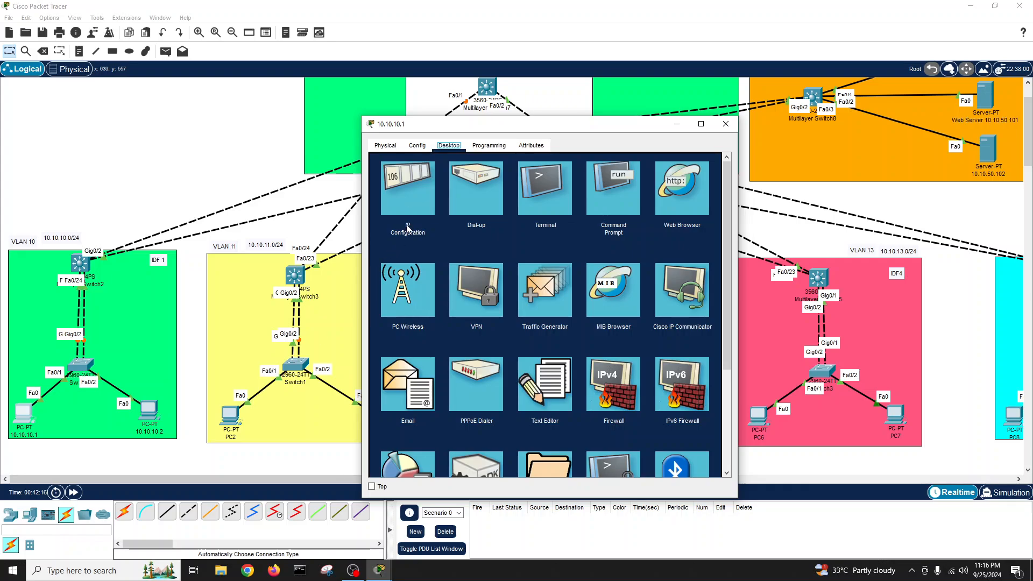
click(407, 199)
click(525, 220)
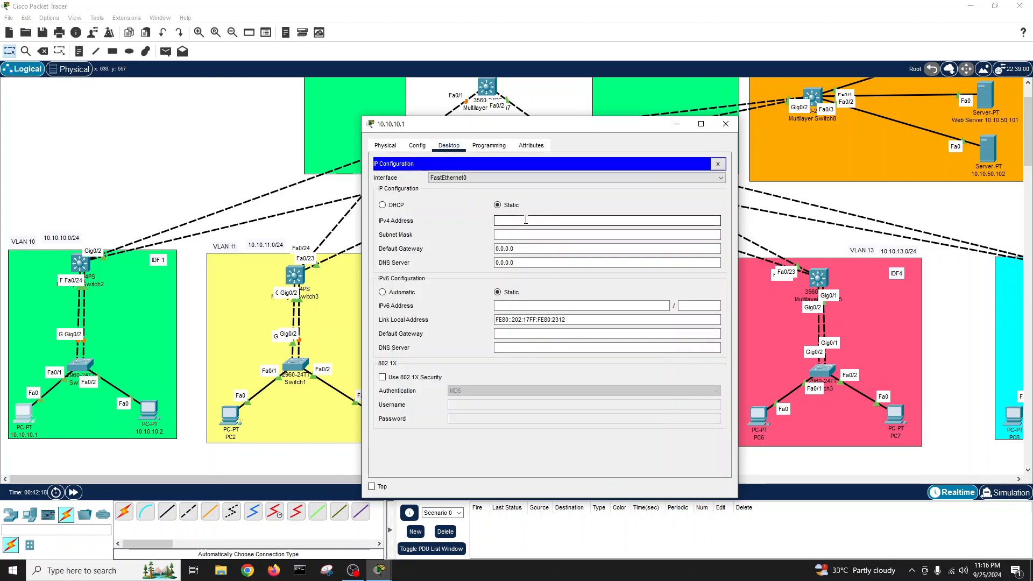
text(10.10.10.2)
click(530, 234)
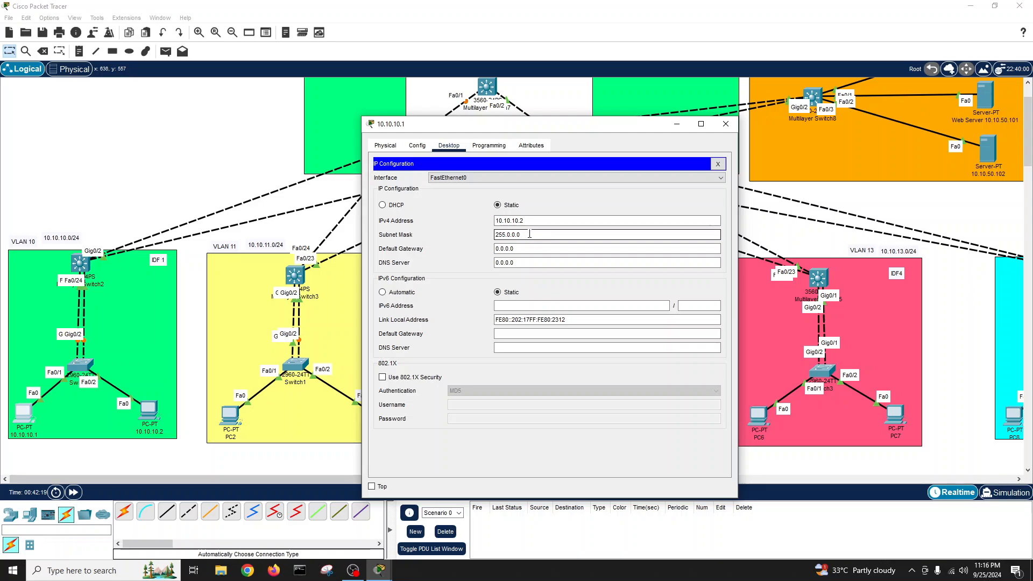
drag(529, 234, 466, 237)
text(255.2)
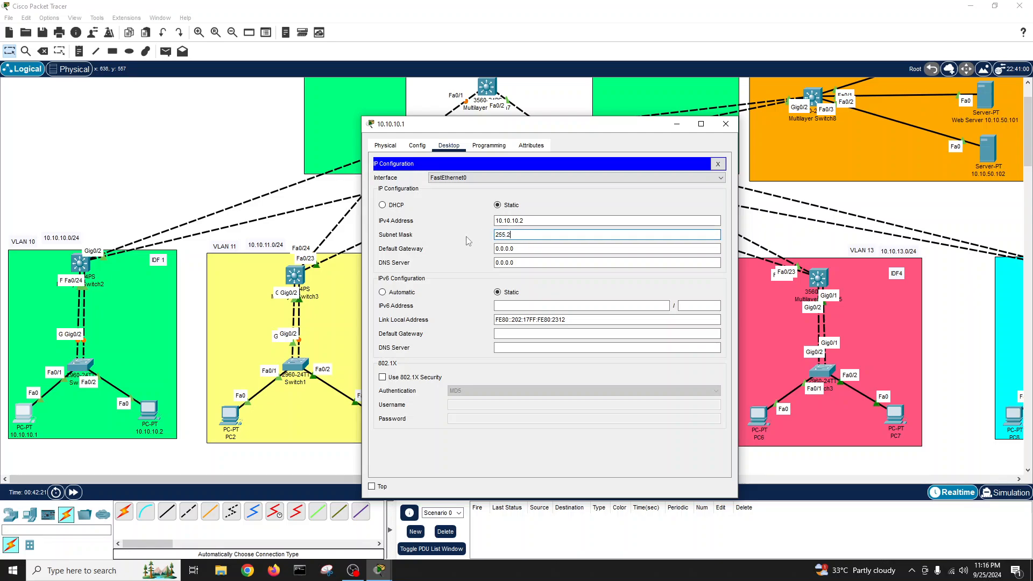
text(55.255.0)
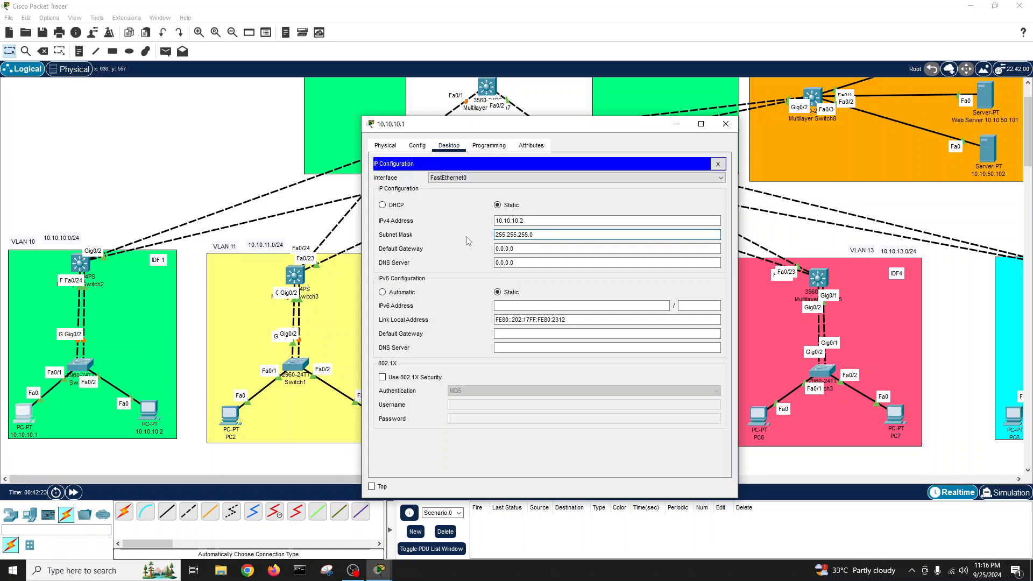
key(Tab)
text(10.10.10.2)
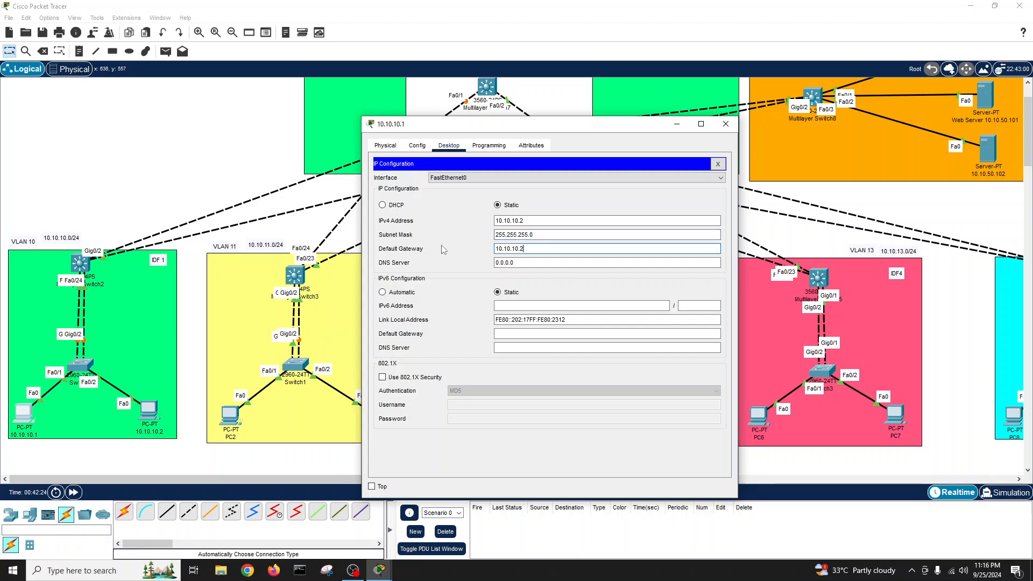
key(BackSpace)
text(25)
- Correct the address to 10.10.10.1, set DNS server 10.10.50.100, and close the PC window
click(538, 220)
key(BackSpace)
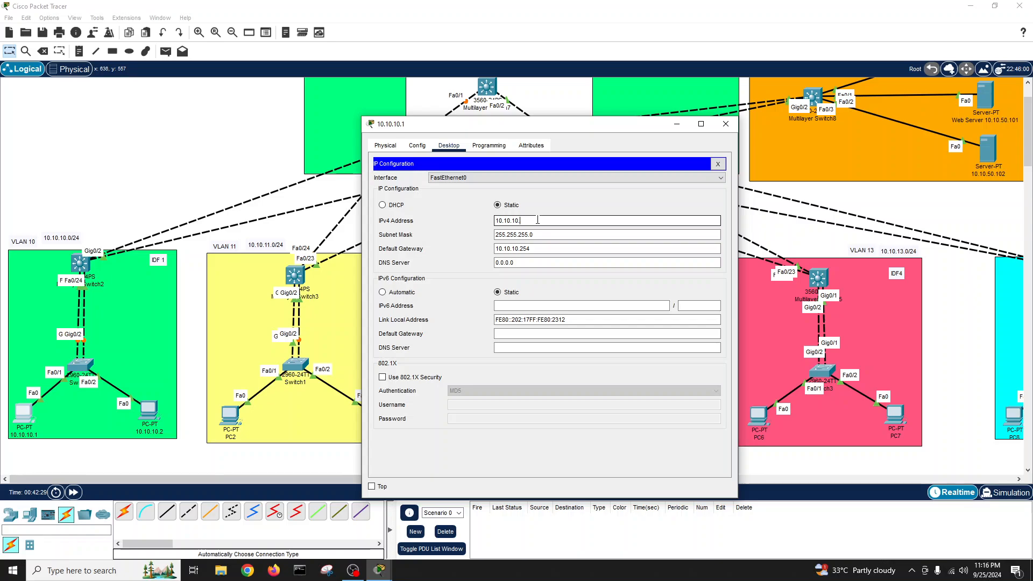
click(521, 262)
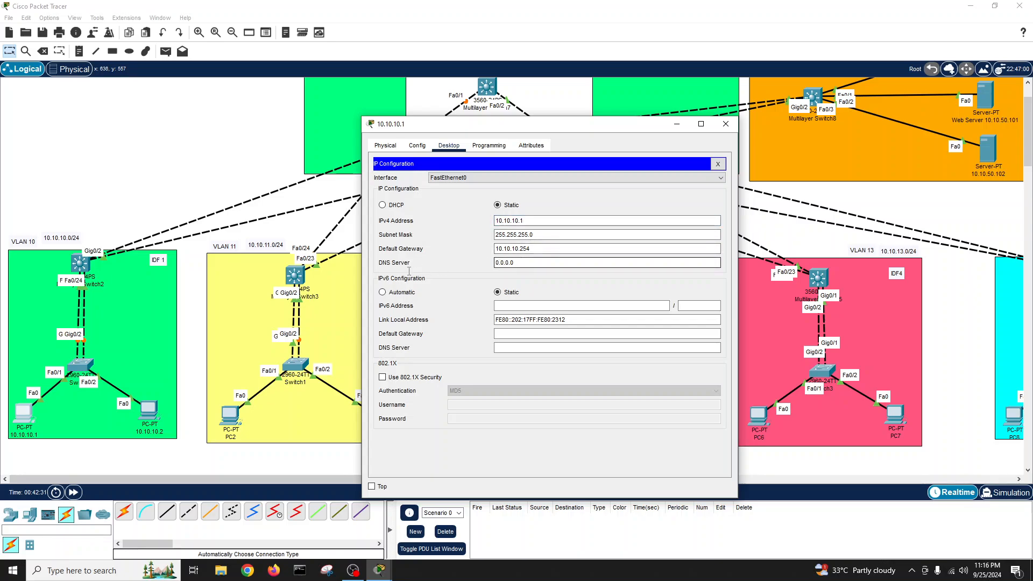
text(10.10)
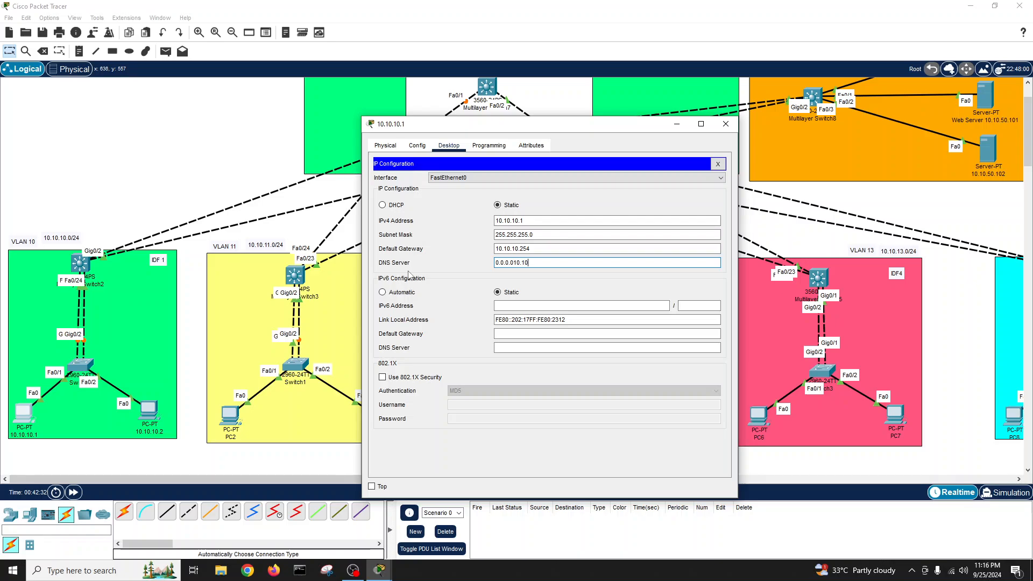
text(.50.)
key(ctrl+a)
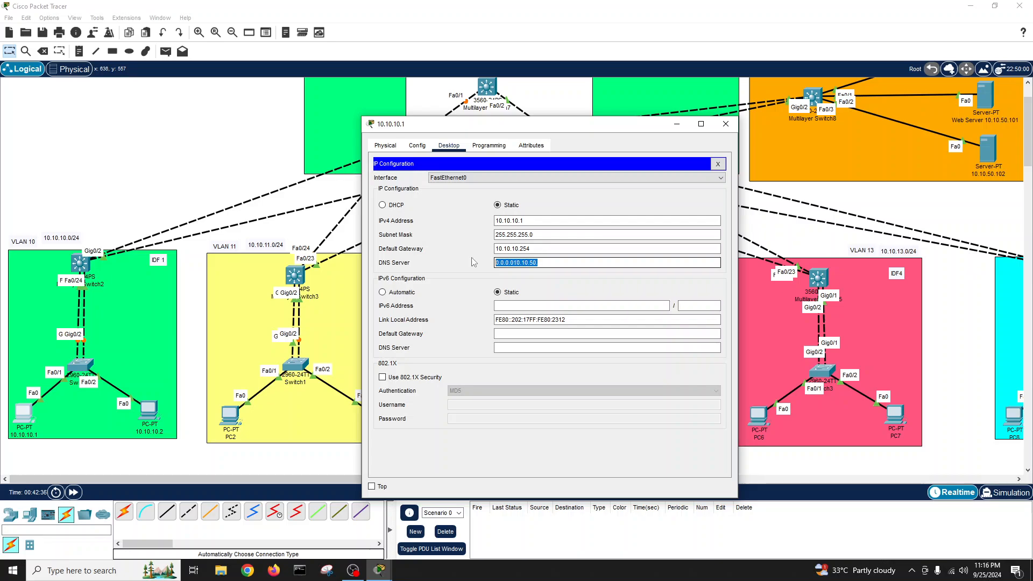
text(10.10.)
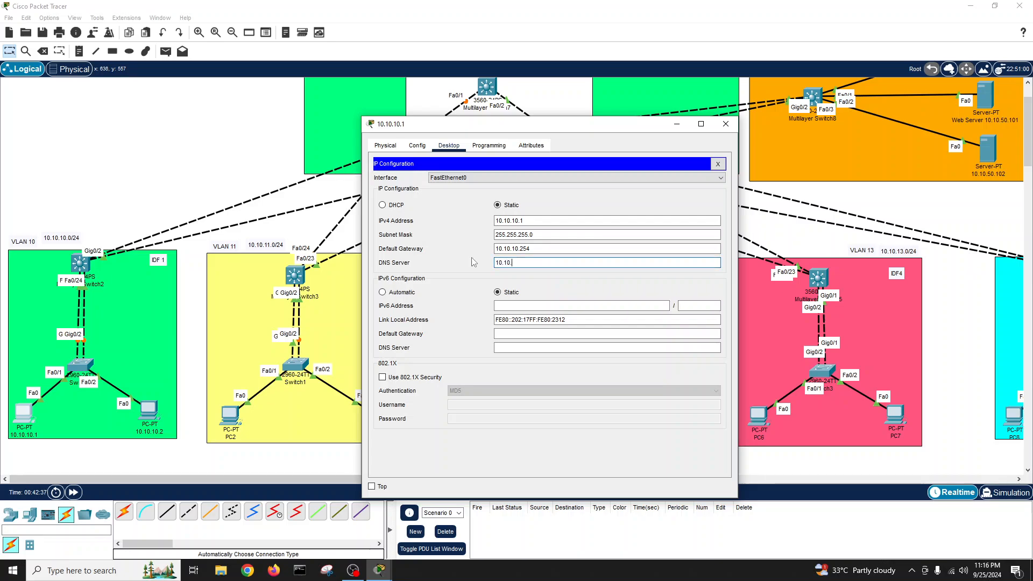
text(50.100)
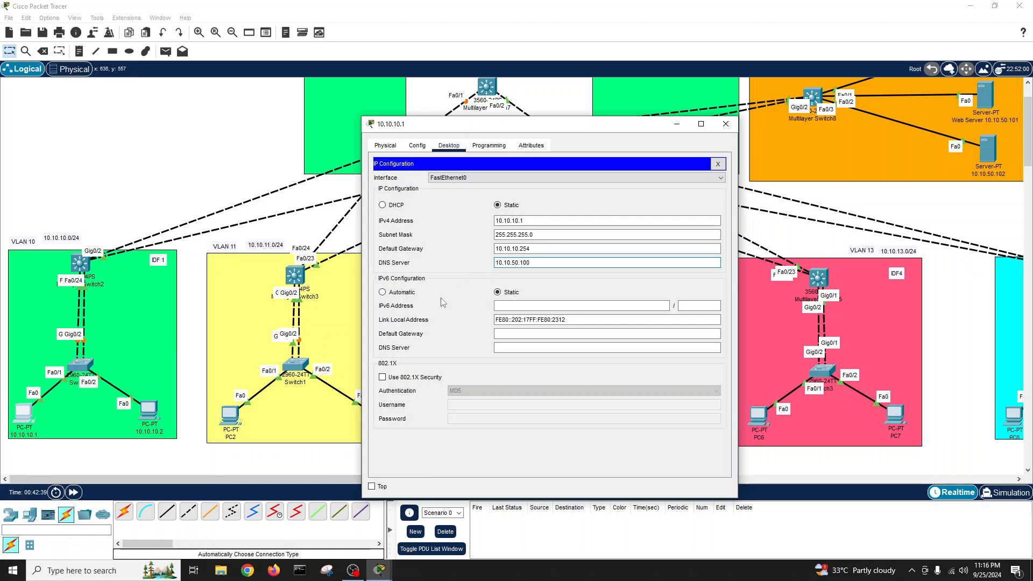
click(717, 164)
click(721, 128)
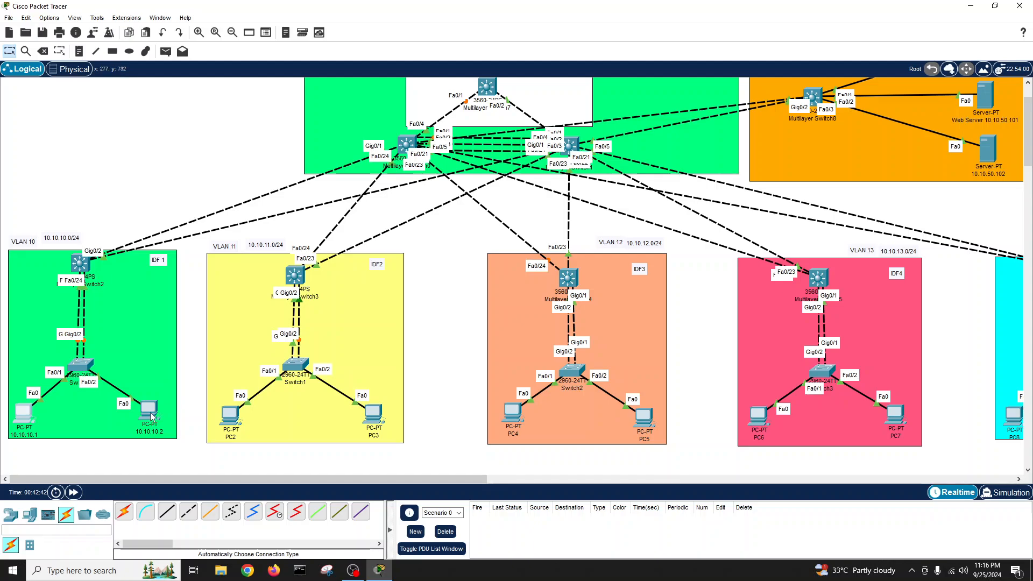
- Give PC 10.10.10.2 address 10.10.10.2, mask 255.255.255.0 and gateway 10.10.10.254
click(149, 410)
click(446, 147)
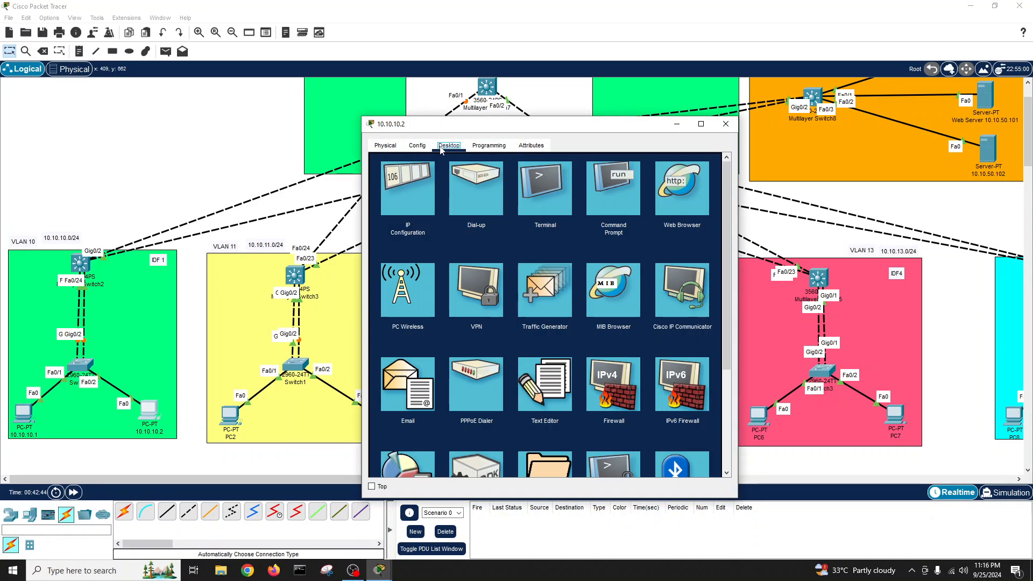
click(414, 186)
click(527, 219)
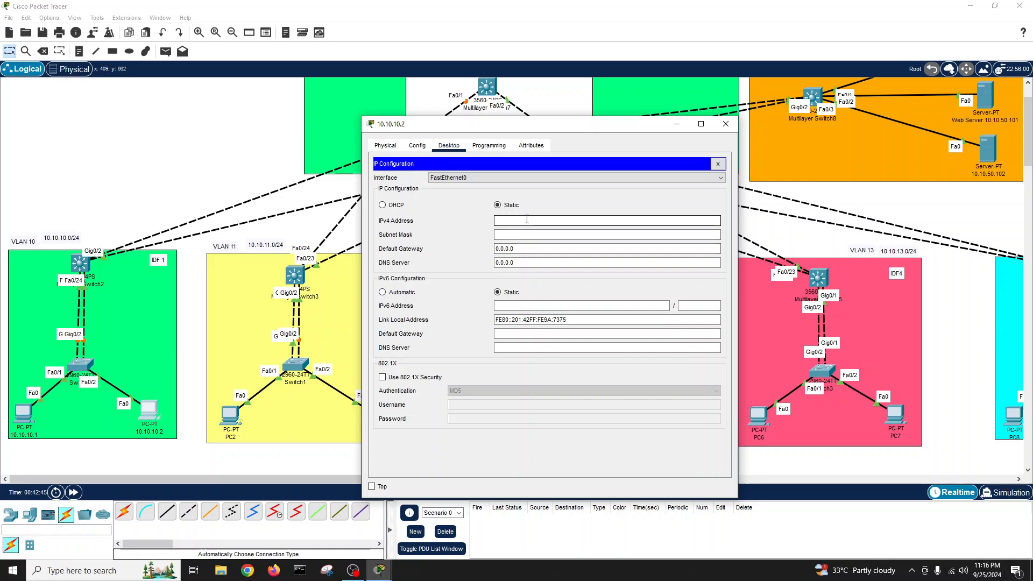
text(10.10.10.2)
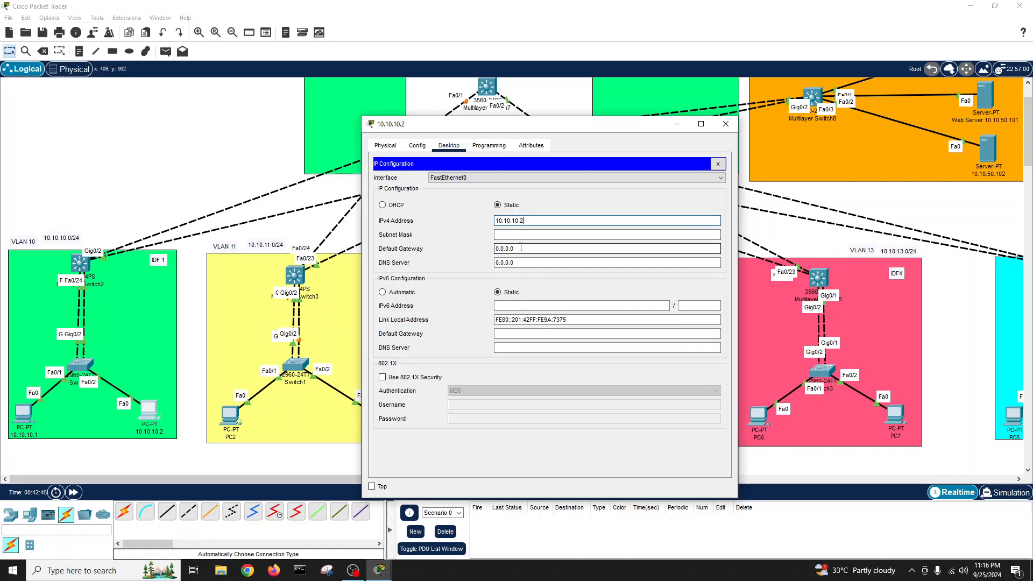
key(Tab)
key(Tab)
key(ctrl+v)
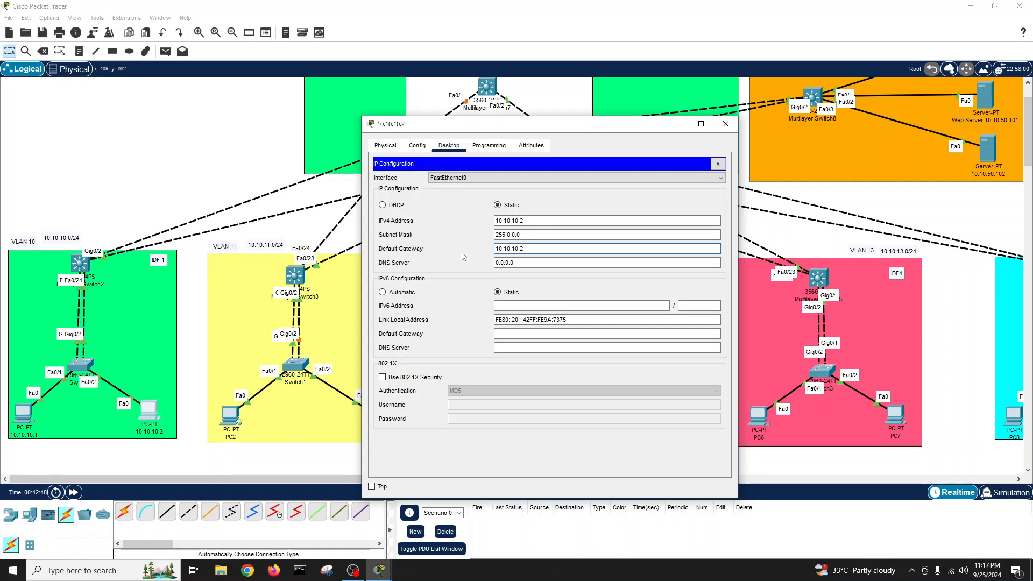
key(shift+Tab)
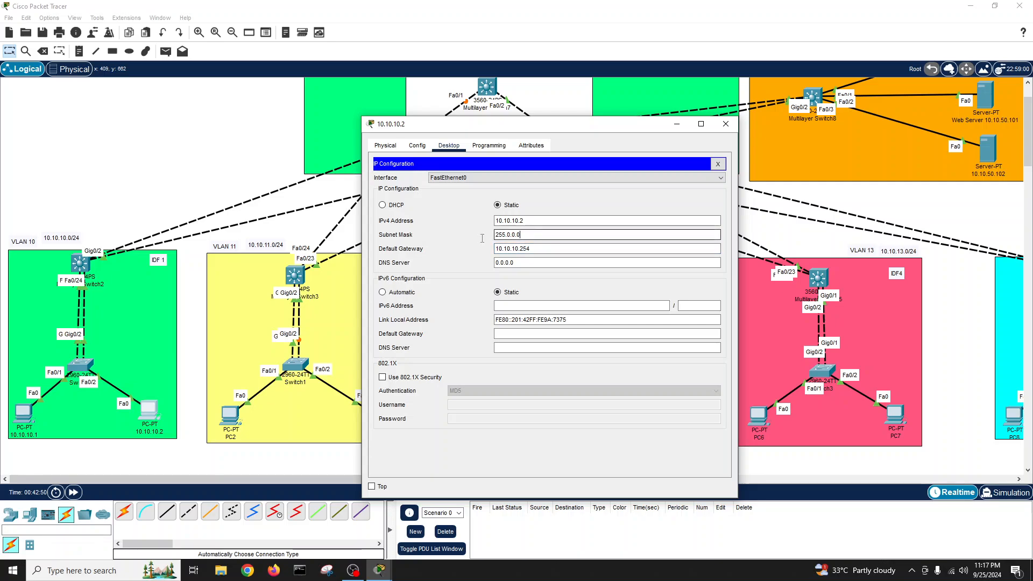
text(255.25)
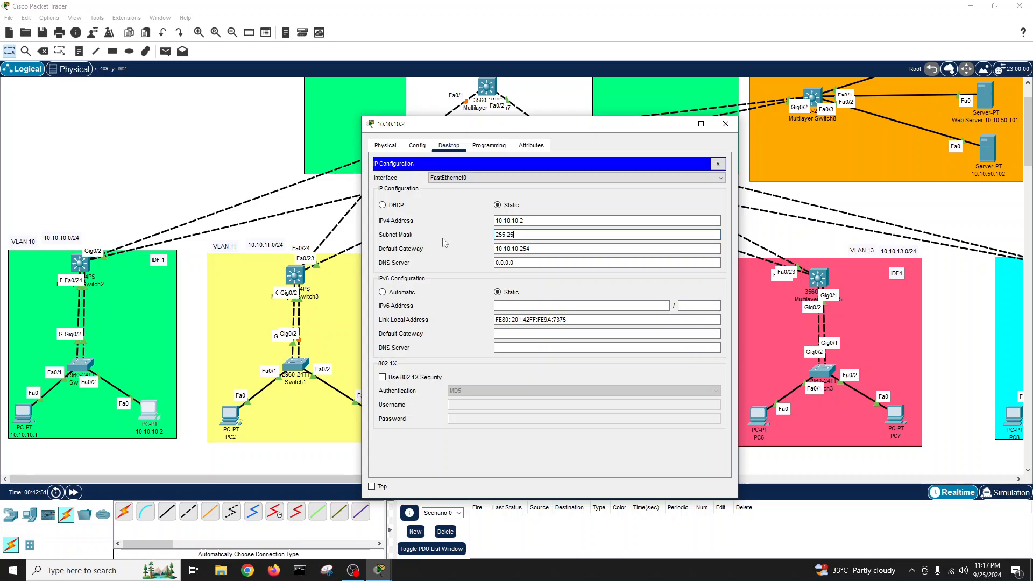
text(5.255.0)
- Set the DNS server to 10.10.50.100 and close the IP configuration panel
triple_click(521, 263)
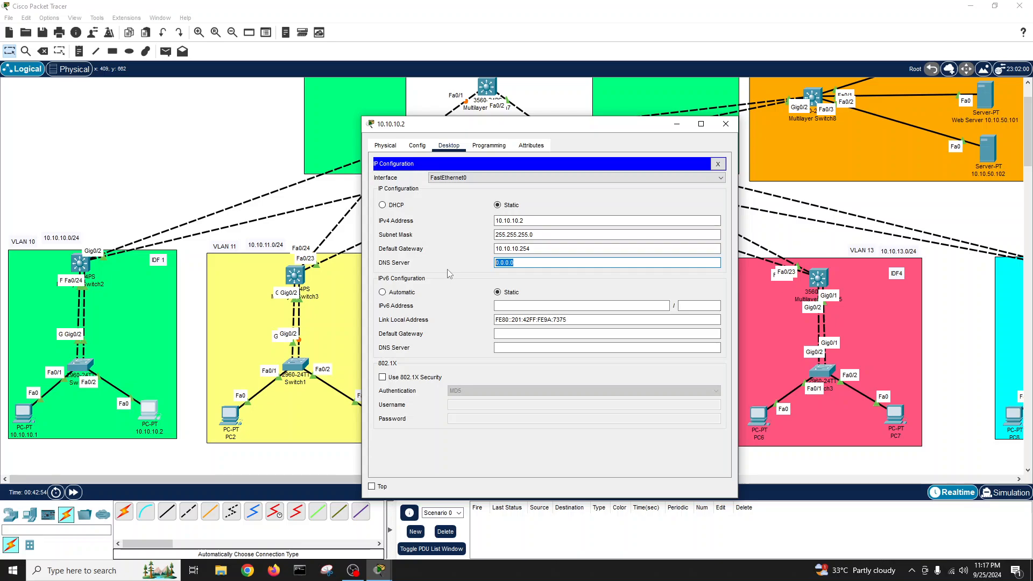
text(10.10.10.2)
key(BackSpace)
key(BackSpace)
text(50.10)
click(717, 165)
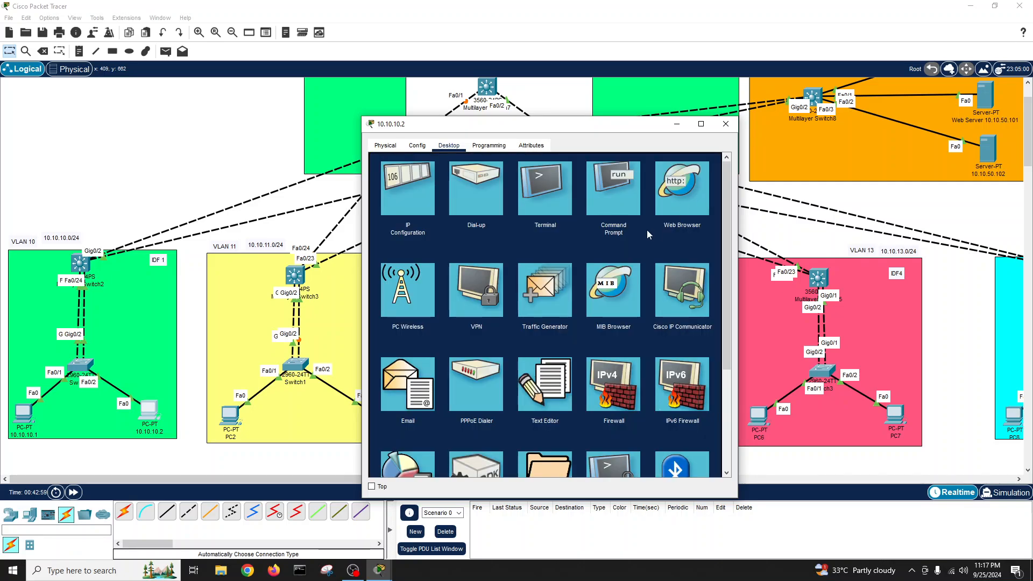
- Run ipconfig and successfully ping neighbouring PC 10.10.10.1 from the command prompt
click(624, 189)
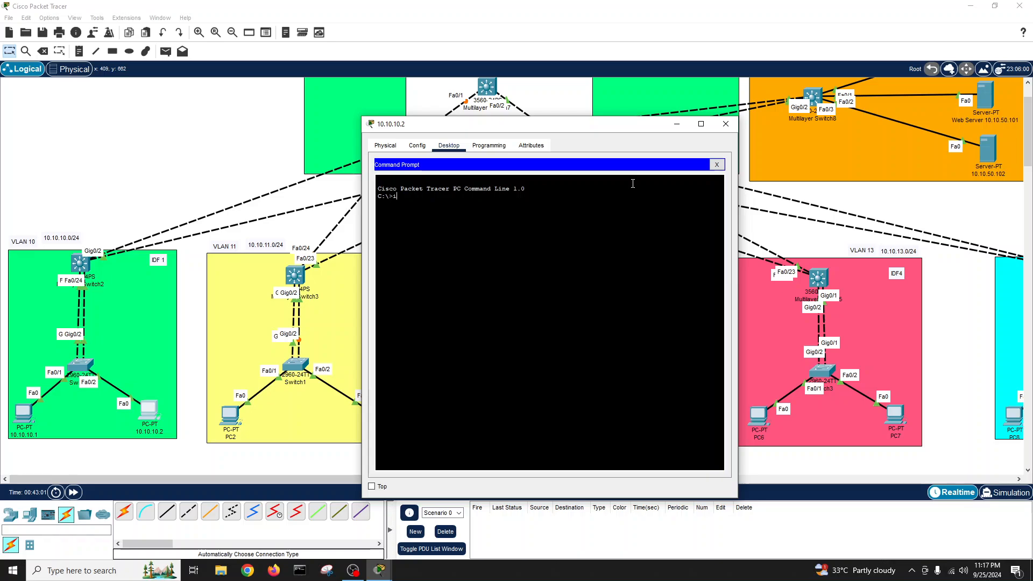
text(ipconfig)
key(Return)
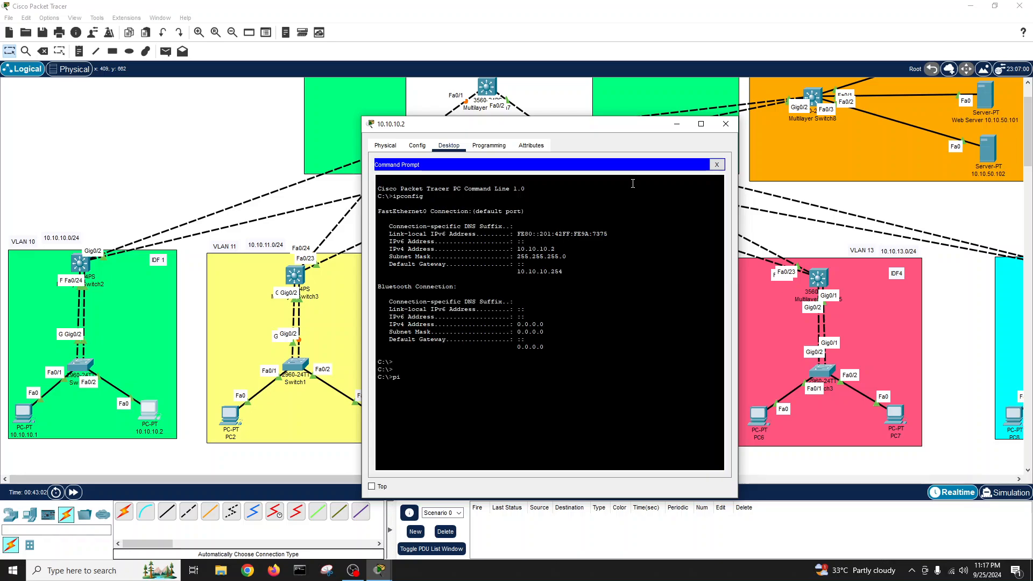
text(ping 10.10.10.1)
key(Return)
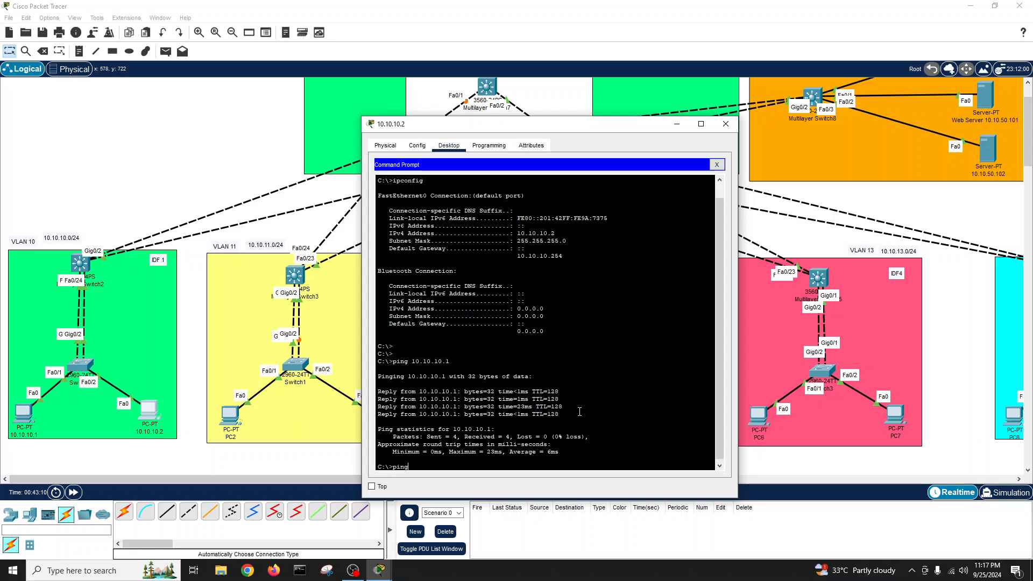
- Ping gateway 10.10.10.254 until it times out, ping homelab.com, then close the prompt
text(ping 10.10.10.254)
key(Return)
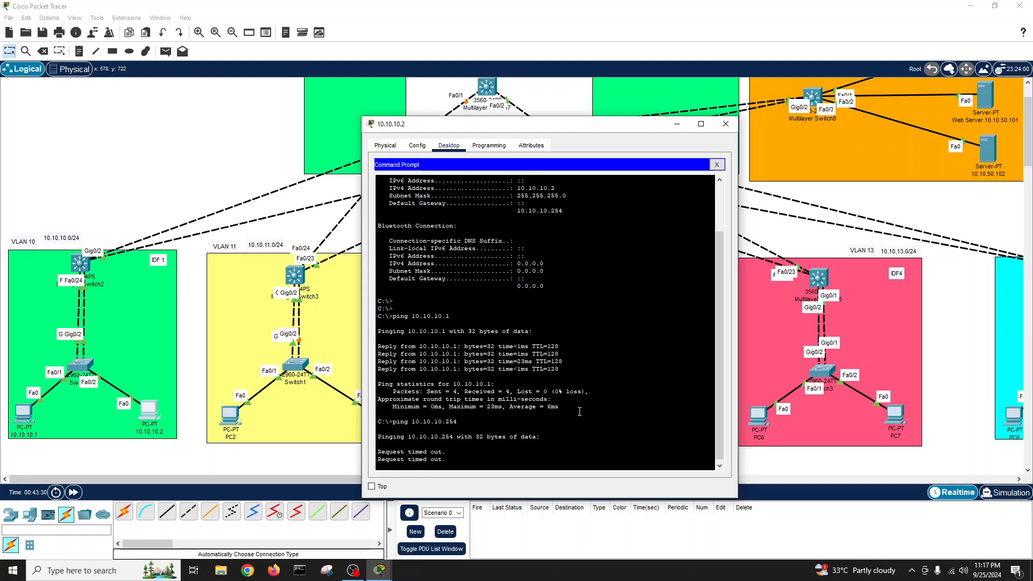
key(ctrl+c)
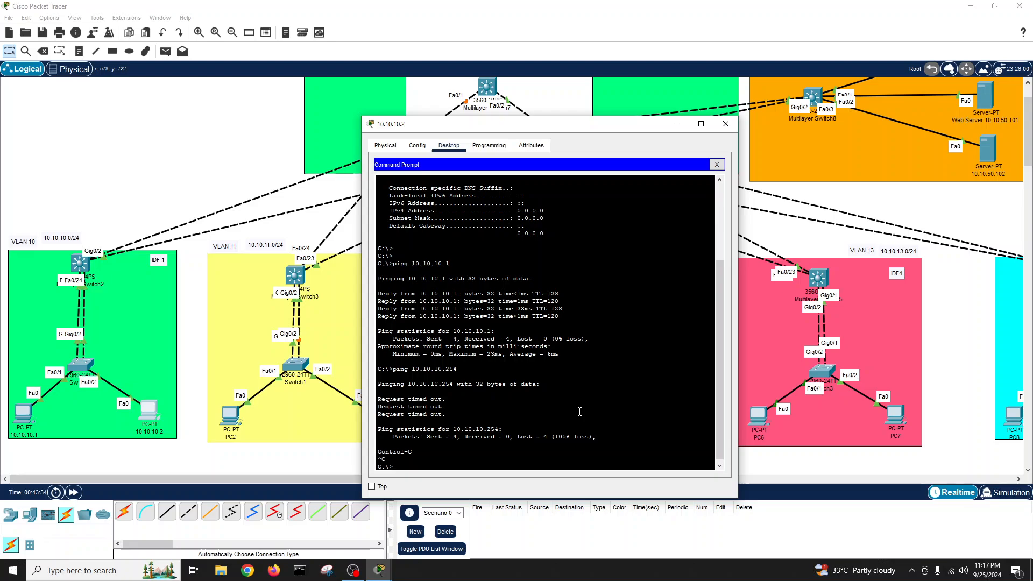
text(ping homelab.com)
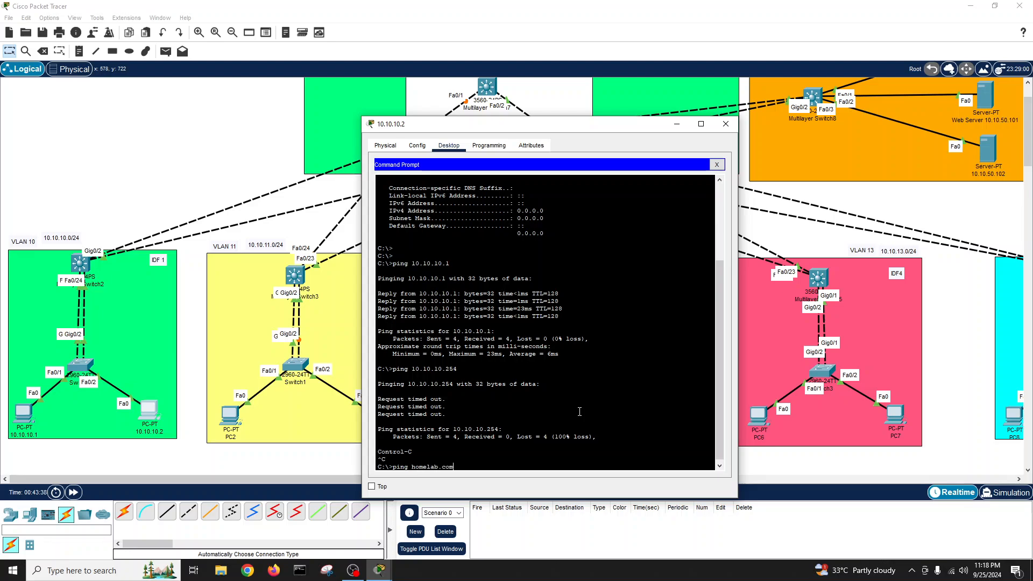
key(Return)
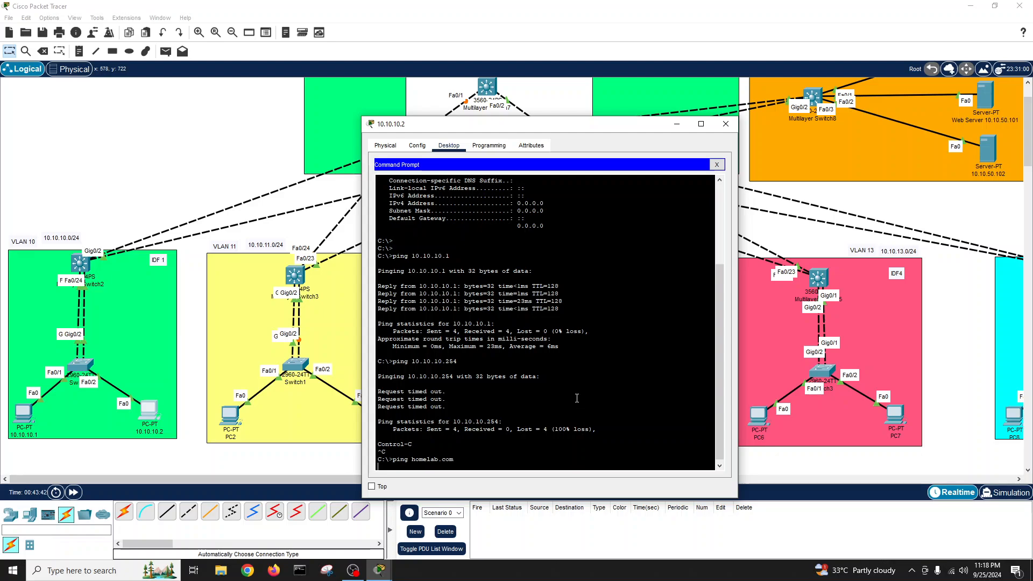
key(Return)
click(717, 165)
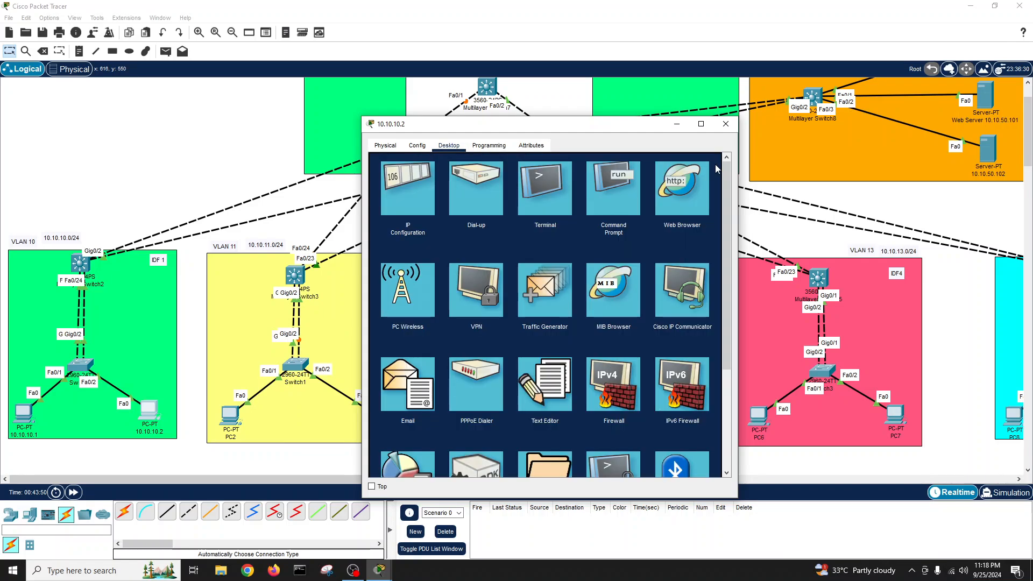
- Close PC 10.10.10.2's window and scroll the workspace to check the DNS server
click(725, 123)
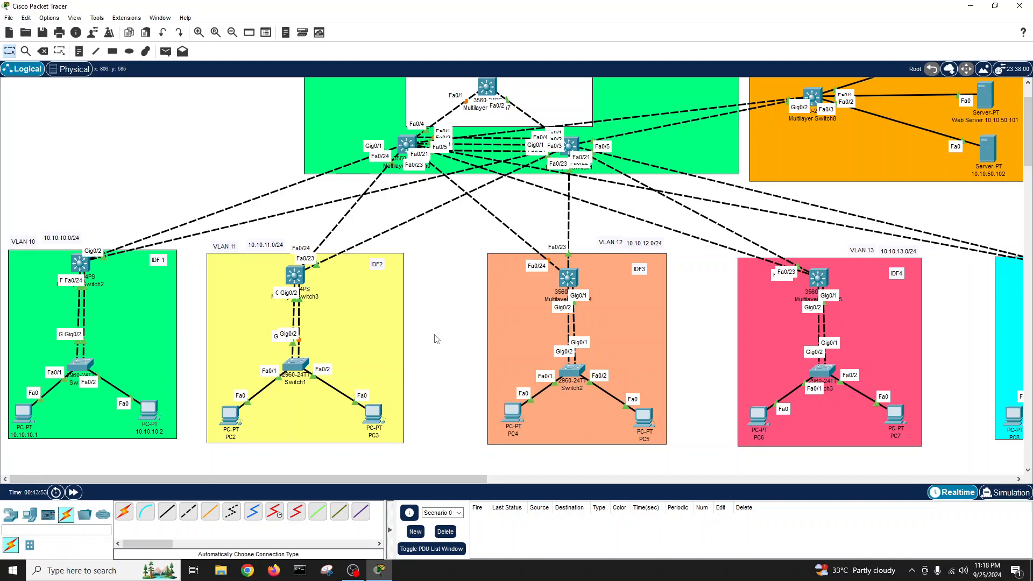
scroll(435, 339, up, 3)
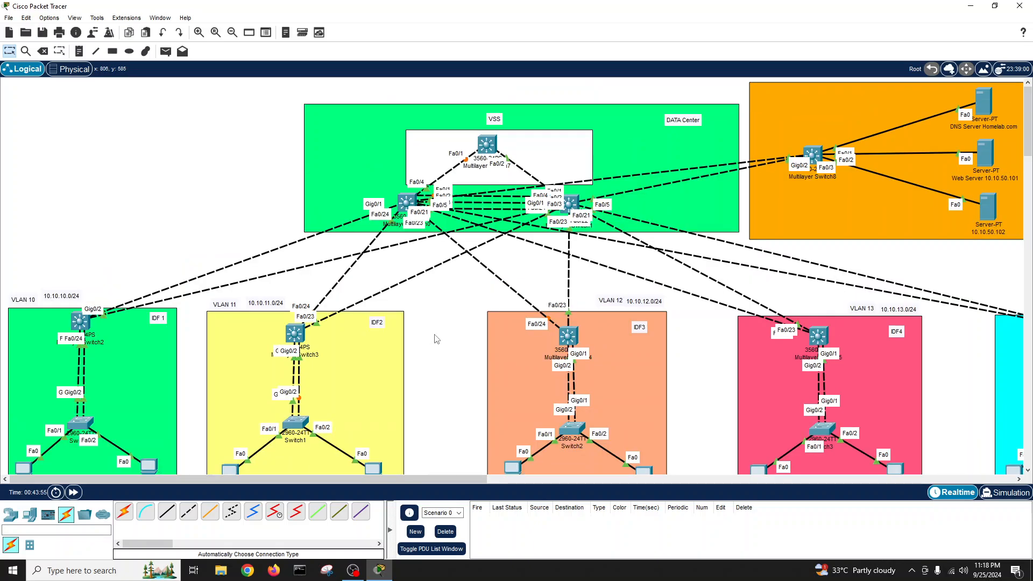
scroll(436, 339, down, 3)
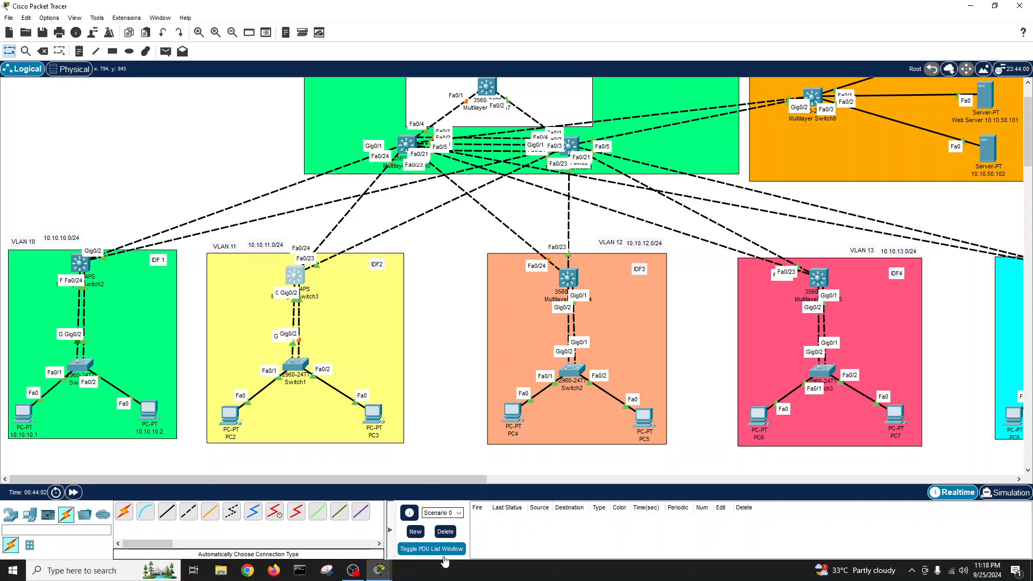
- On Multilayer Switch3's CLI, decline the setup dialog and enter enable and conf t modes
mouse_move(384, 572)
click(437, 525)
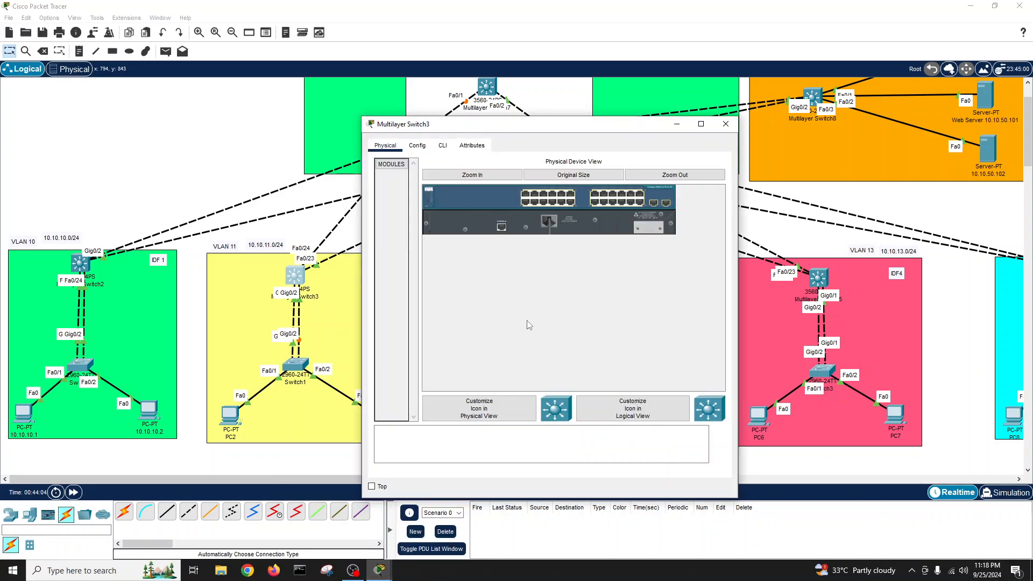
click(442, 146)
drag(469, 131, 640, 126)
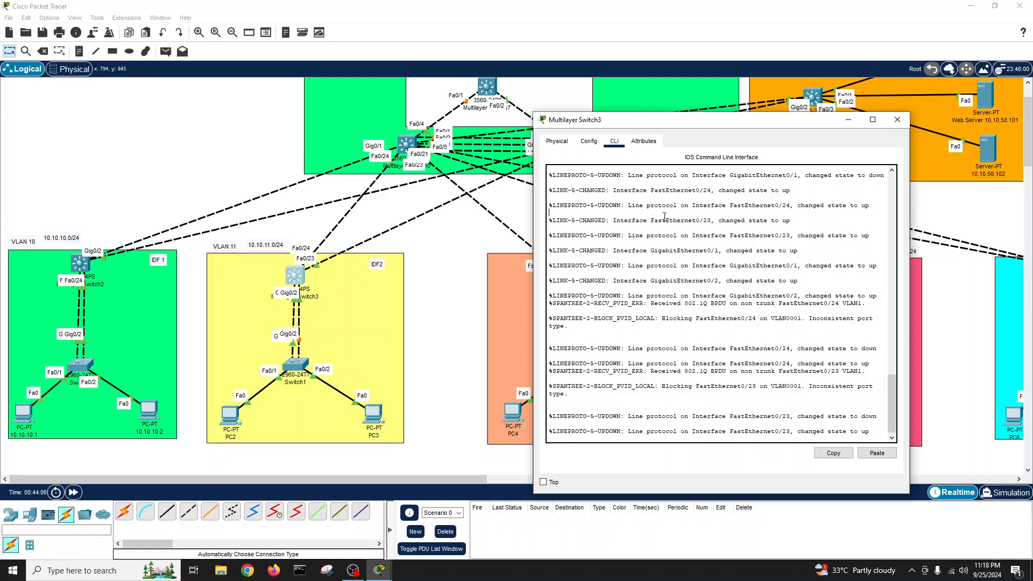
key(Return)
key(Return)
key(Return)
text(n)
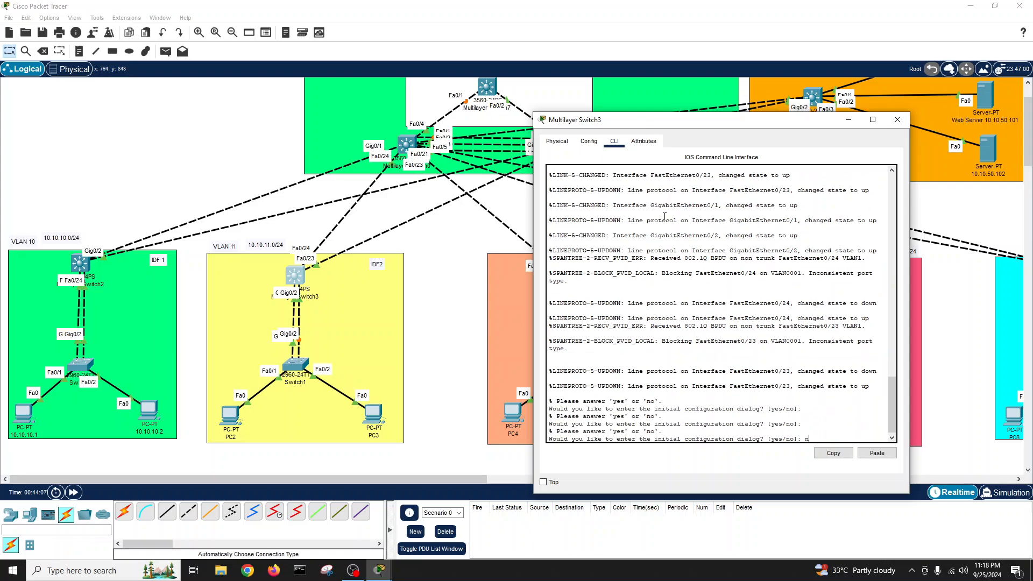
text(o)
key(Return)
key(Return)
key(Return)
key(Return)
key(Return)
key(Return)
text(en)
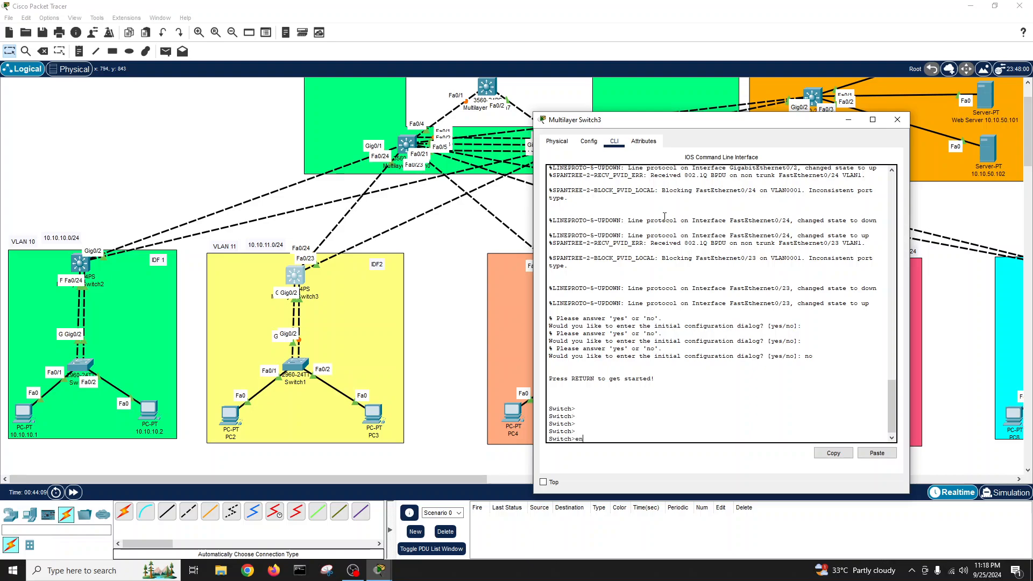
key(Return)
key(Return)
key(Return)
key(Return)
key(Return)
text(conf t)
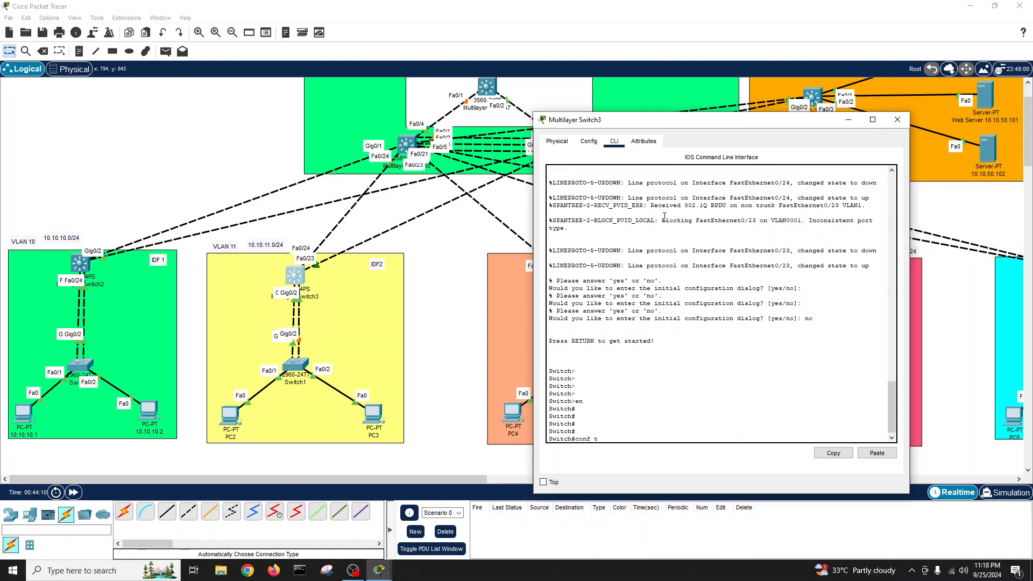
key(Return)
key(Return)
key(Return)
key(Return)
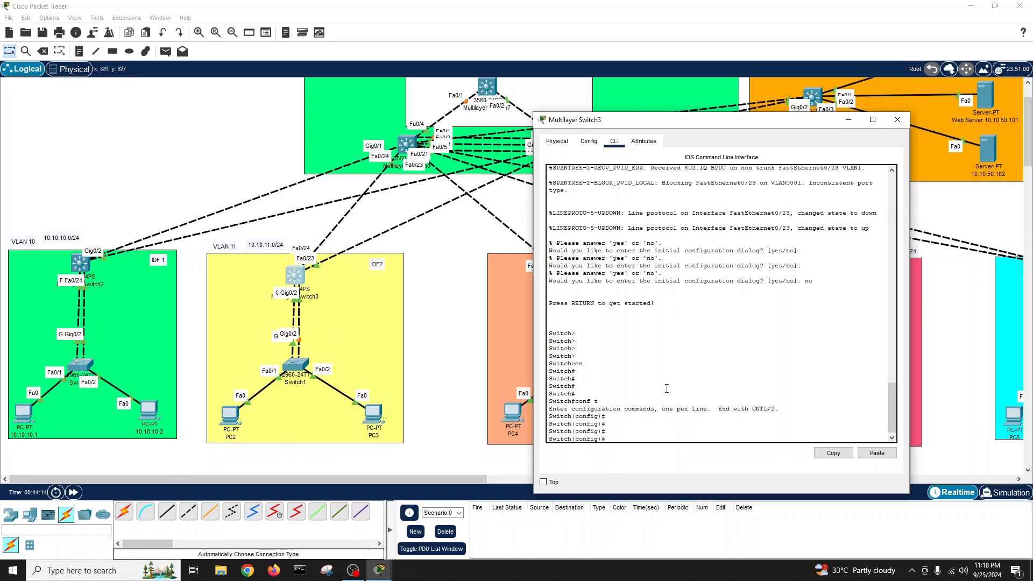
- Run 'do show int status', highlight the Fa0/23–24 and Gig0/1–2 rows, and re-enter conf t
text(dh)
key(BackSpace)
text(ow int statu)
key(Tab)
key(Return)
key(space)
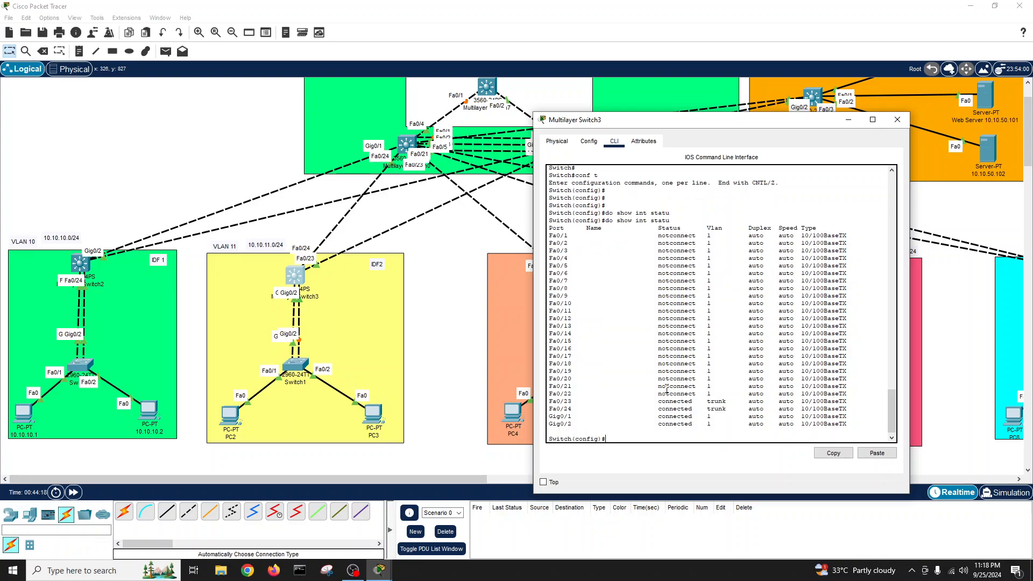
key(Return)
key(Return)
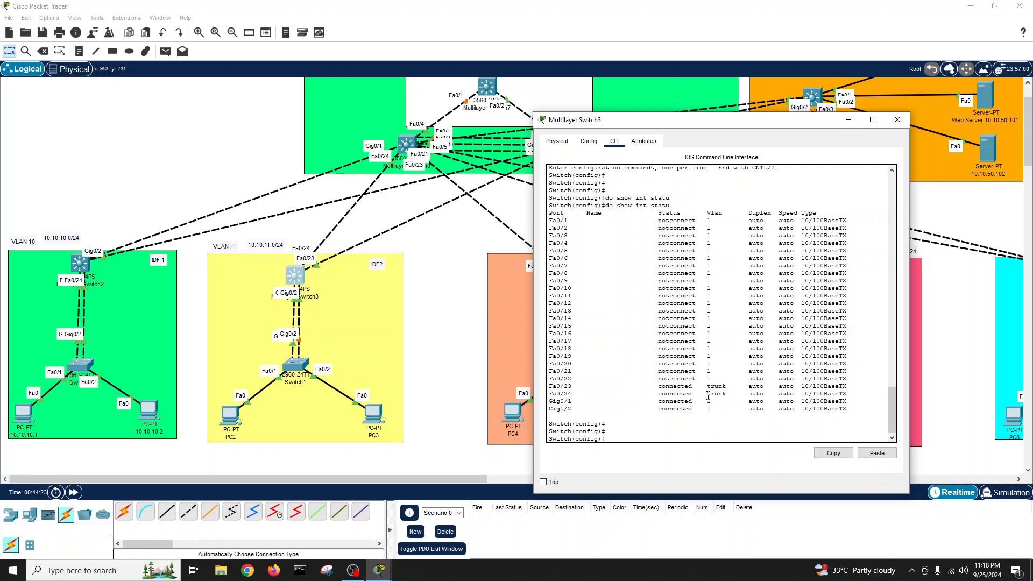
drag(550, 385, 855, 393)
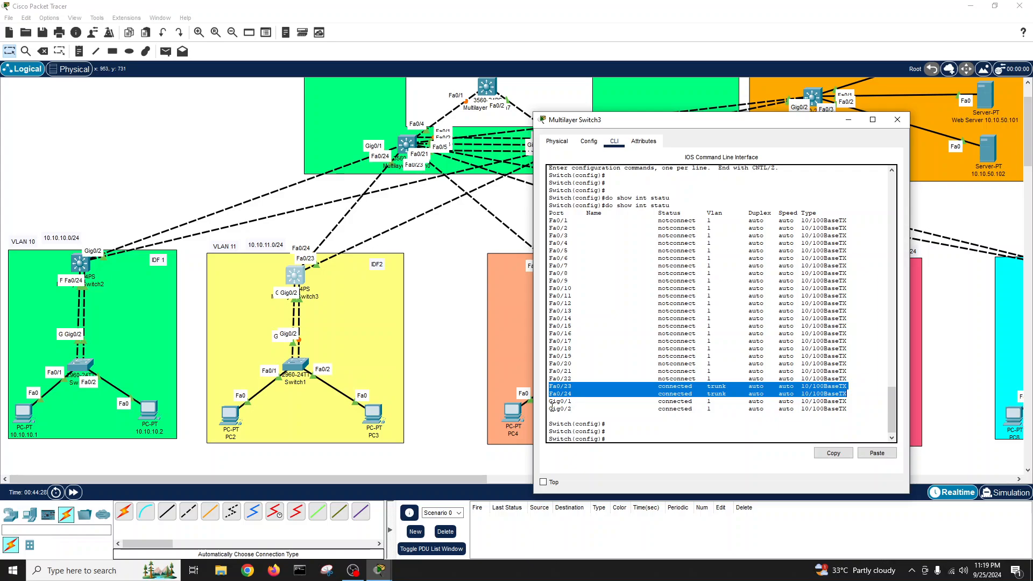
drag(550, 401, 856, 409)
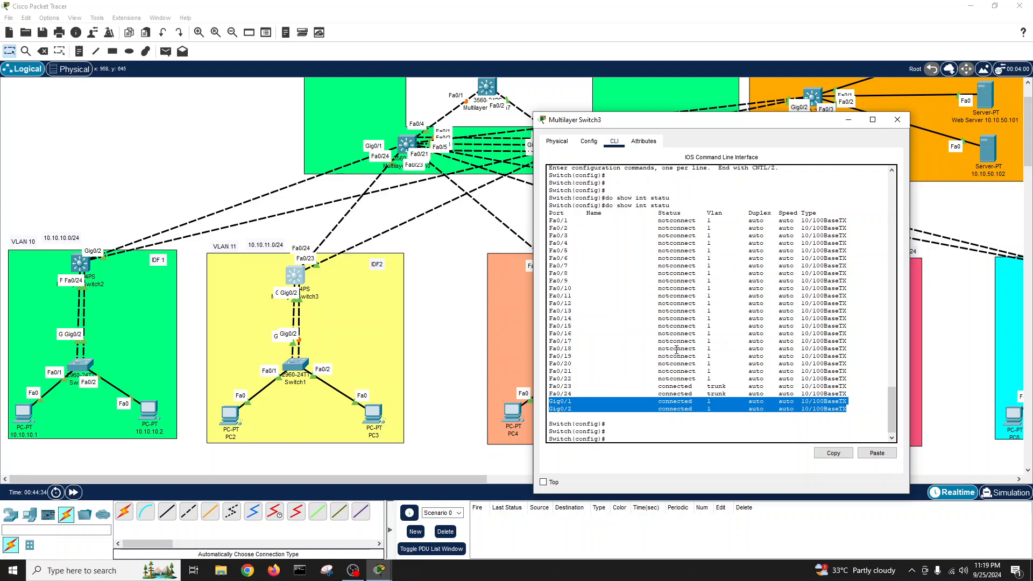
click(643, 434)
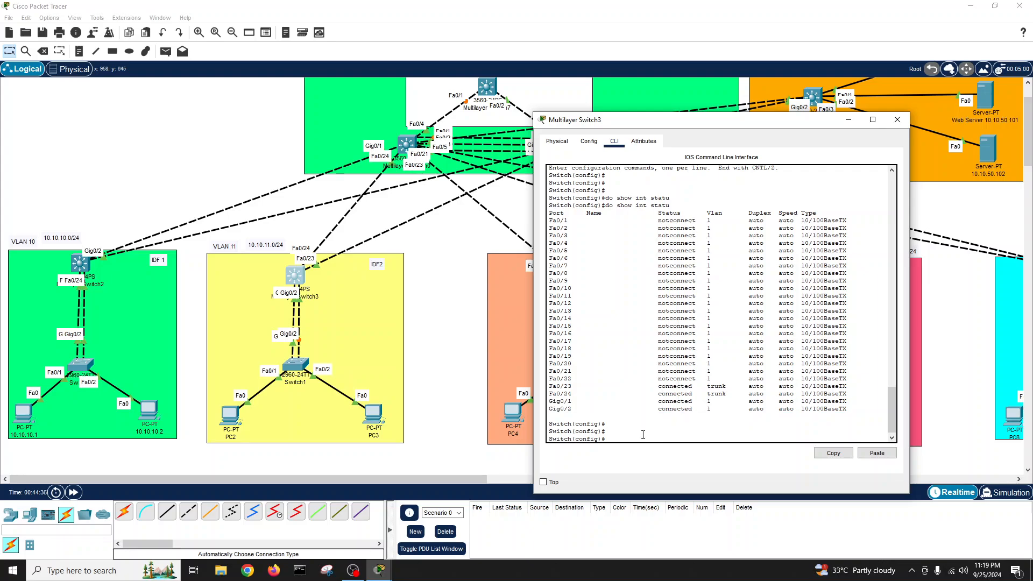
key(Return)
text(conf t)
key(Return)
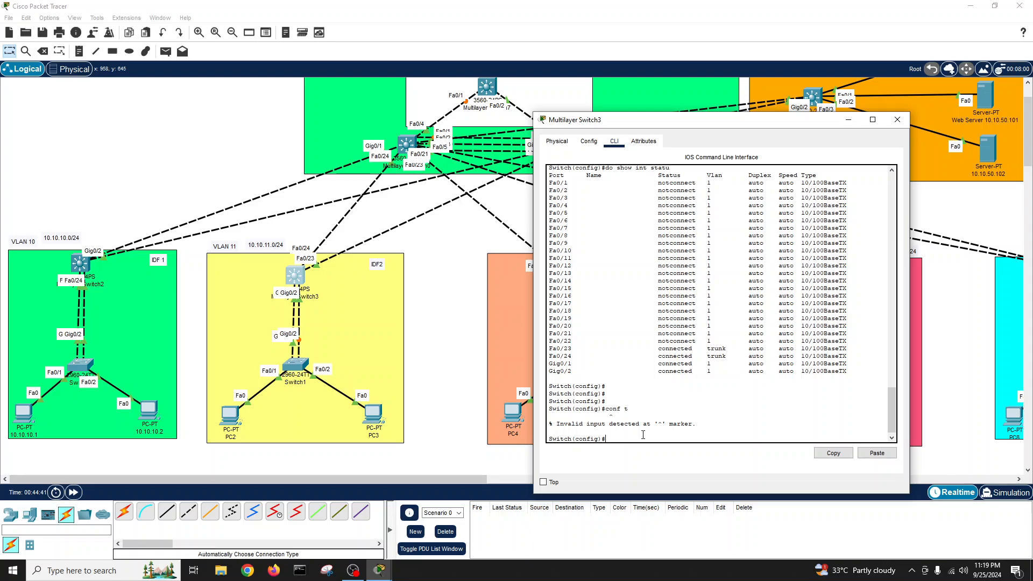
- Select interface range Fa0/23-24 and attempt 'switchport mode trunk'
text(int r)
key(Tab)
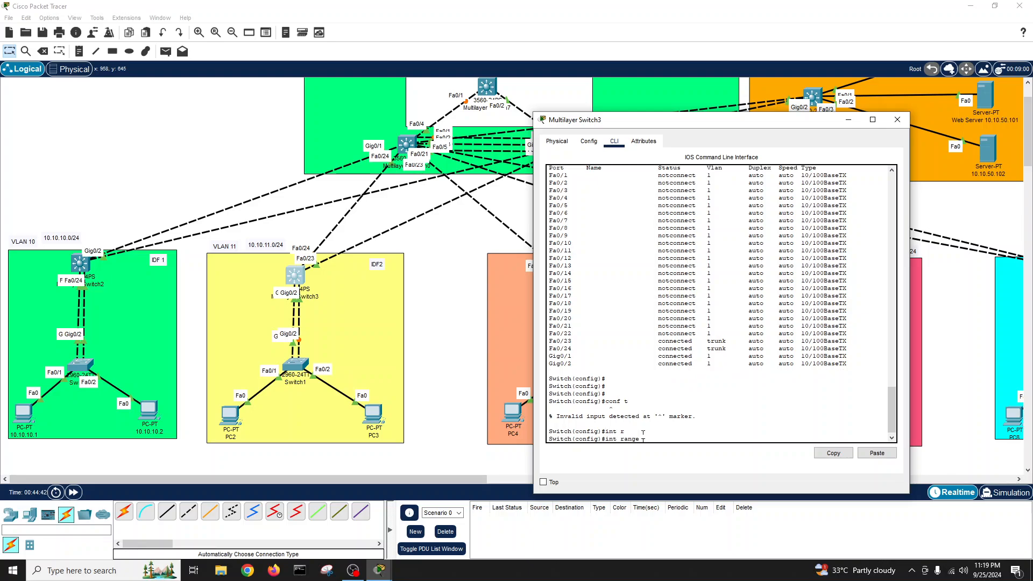
text(fa)
key(Tab)
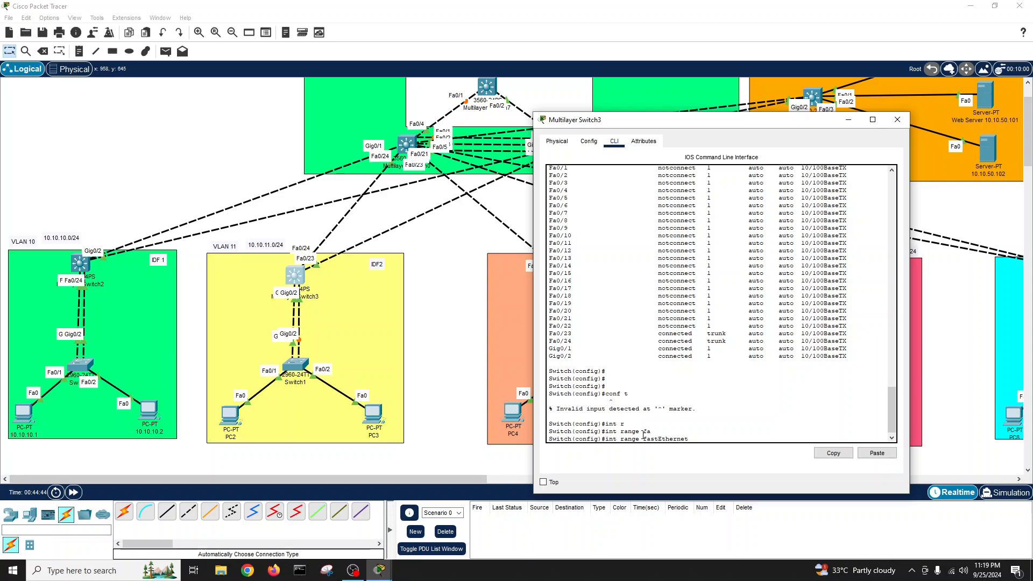
text(0/23-)
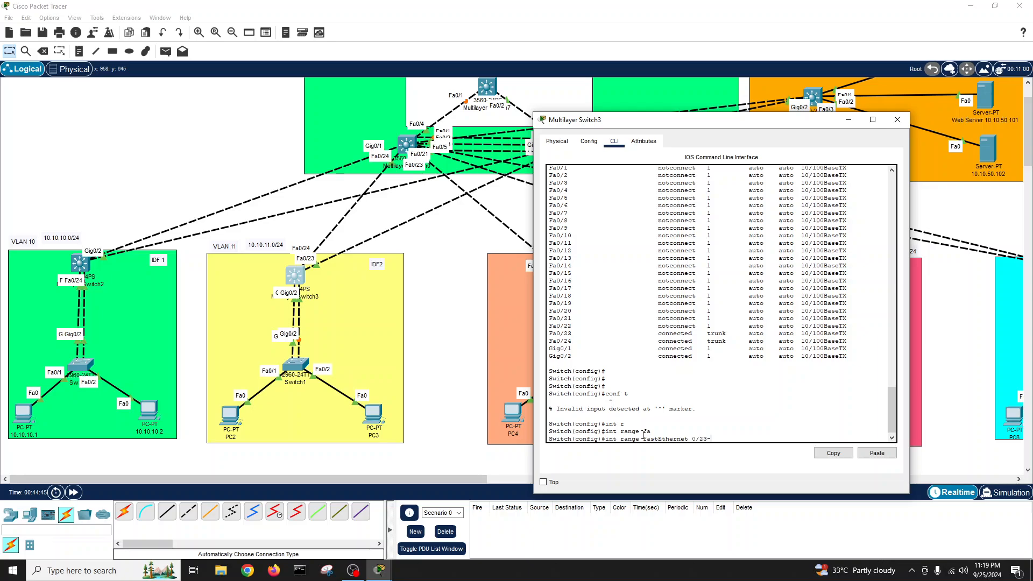
text(24)
key(Return)
text(sw)
key(Tab)
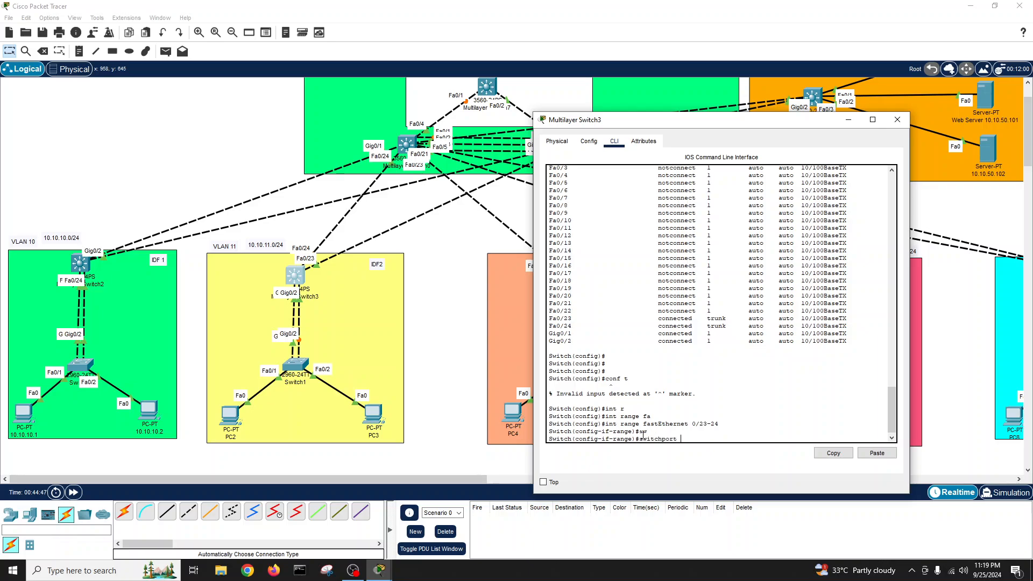
text(mod)
key(Tab)
text(tr)
key(Tab)
key(Return)
key(Return)
key(Return)
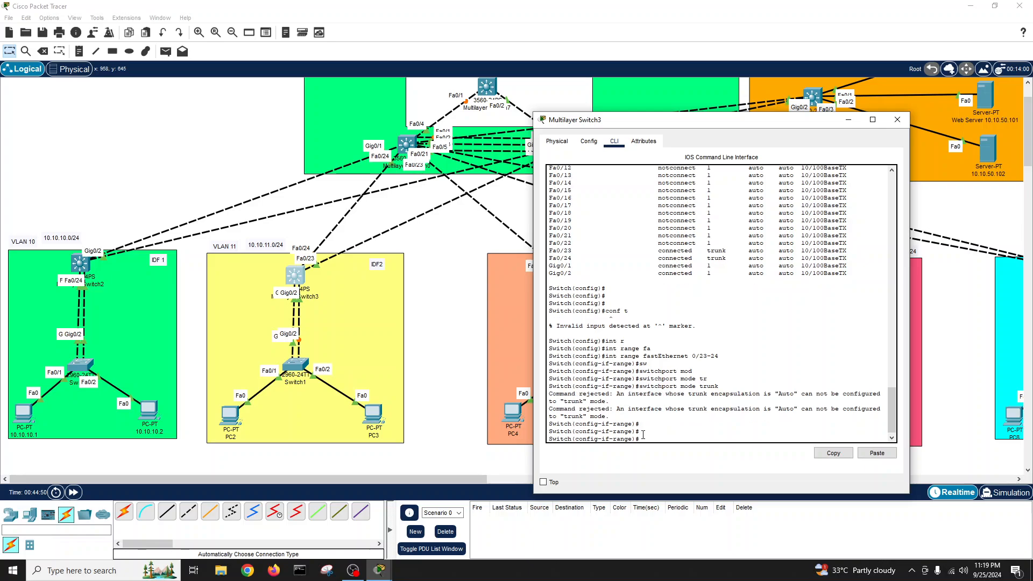
- Set switchport trunk encapsulation dot1q on Fa0/23-24
text(sw)
key(Tab)
text(tr)
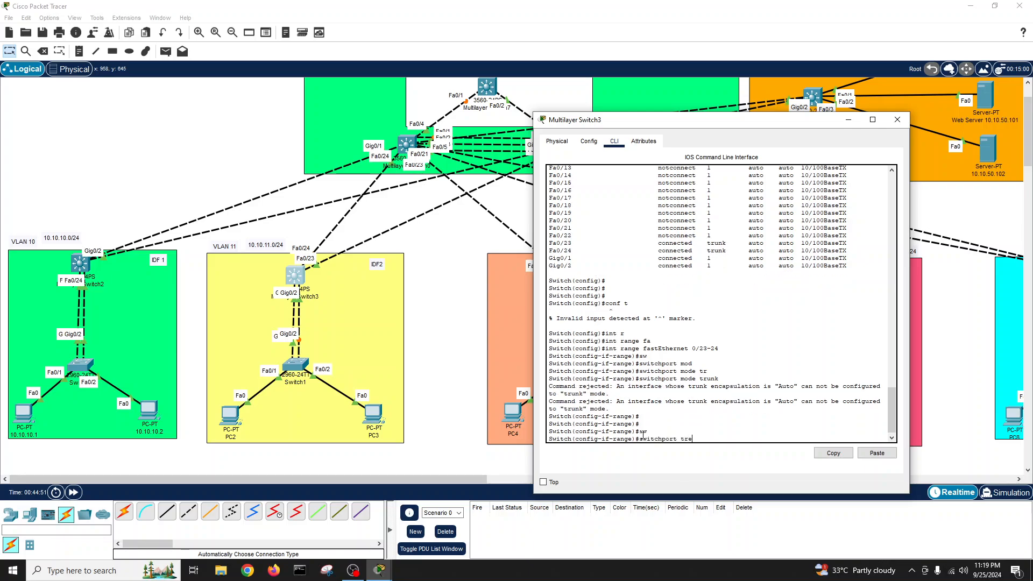
key(Tab)
text(en)
key(Tab)
text(d)
key(Tab)
key(Return)
key(Return)
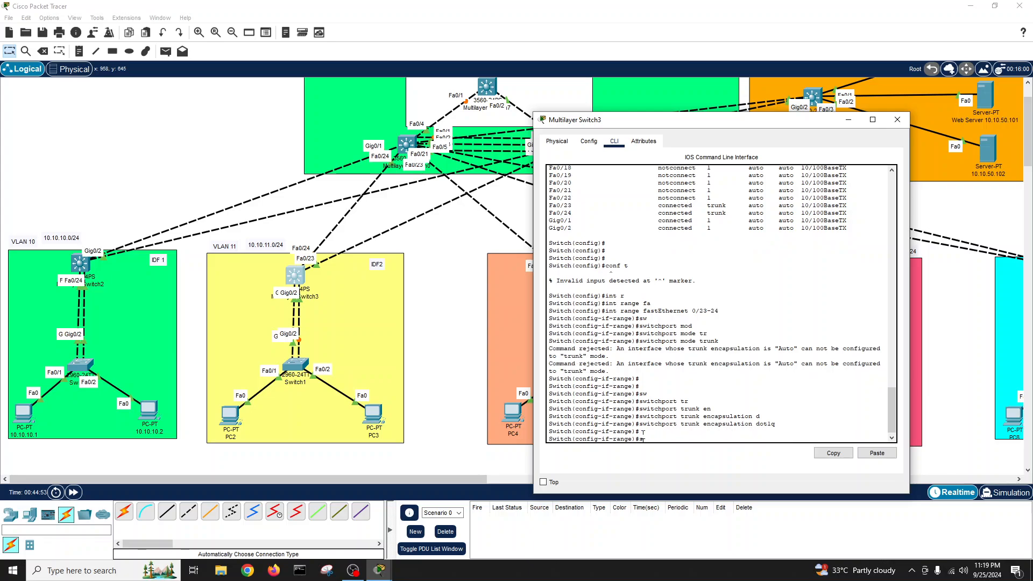
- Put Fa0/23-24 in trunk mode, enable them with no shutdown, and exit the range
text(sw)
key(Tab)
text(mod tr)
key(Tab)
key(Return)
key(Return)
key(Return)
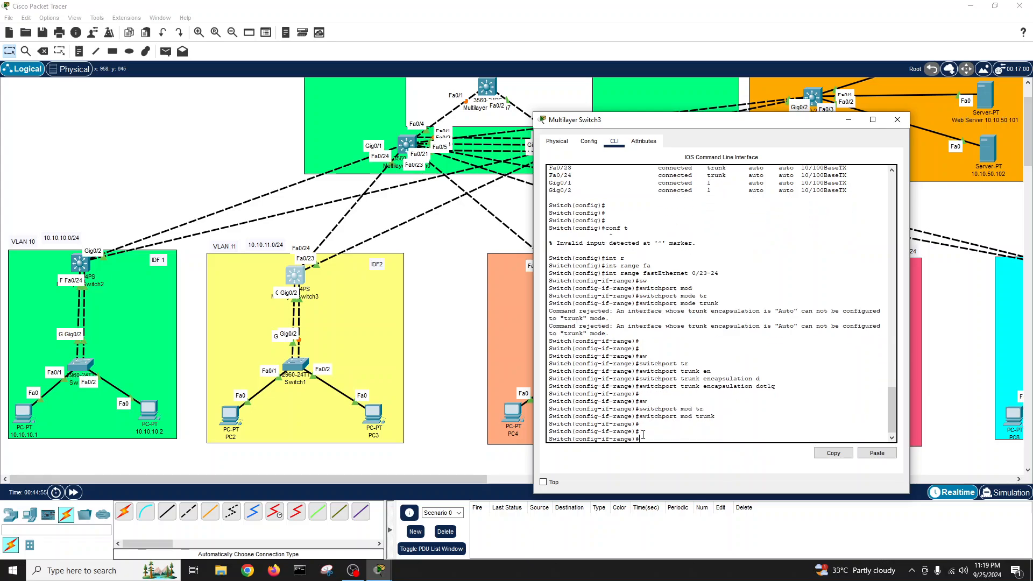
text(no sh)
key(Return)
key(Return)
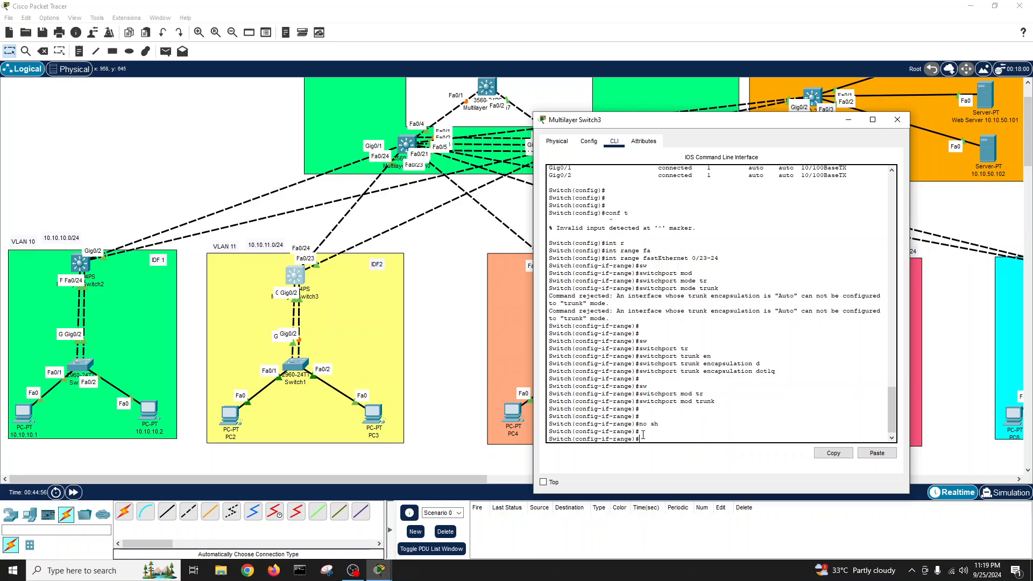
text(ex)
key(Tab)
key(Return)
key(Return)
key(Return)
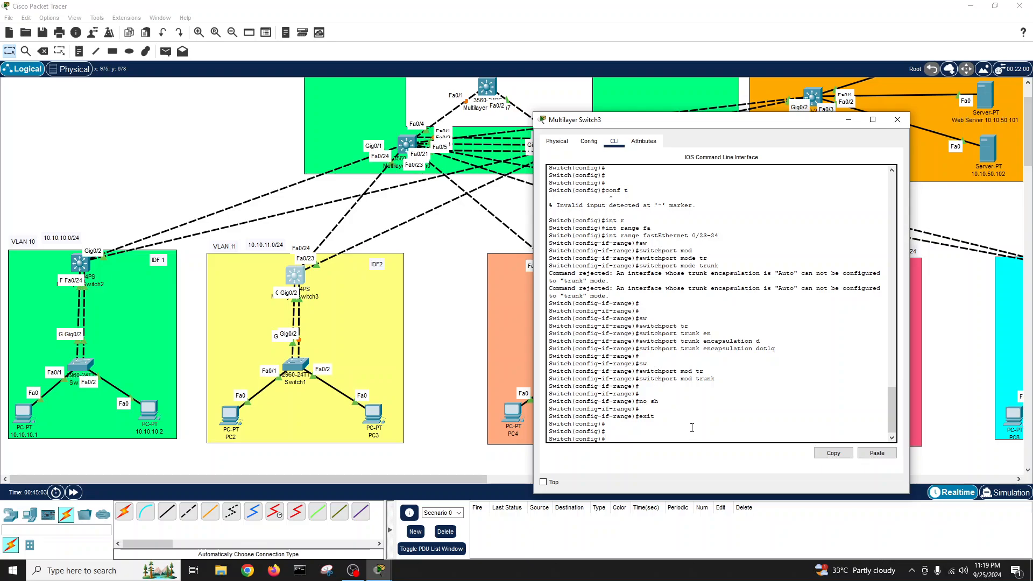
key(Return)
key(Return)
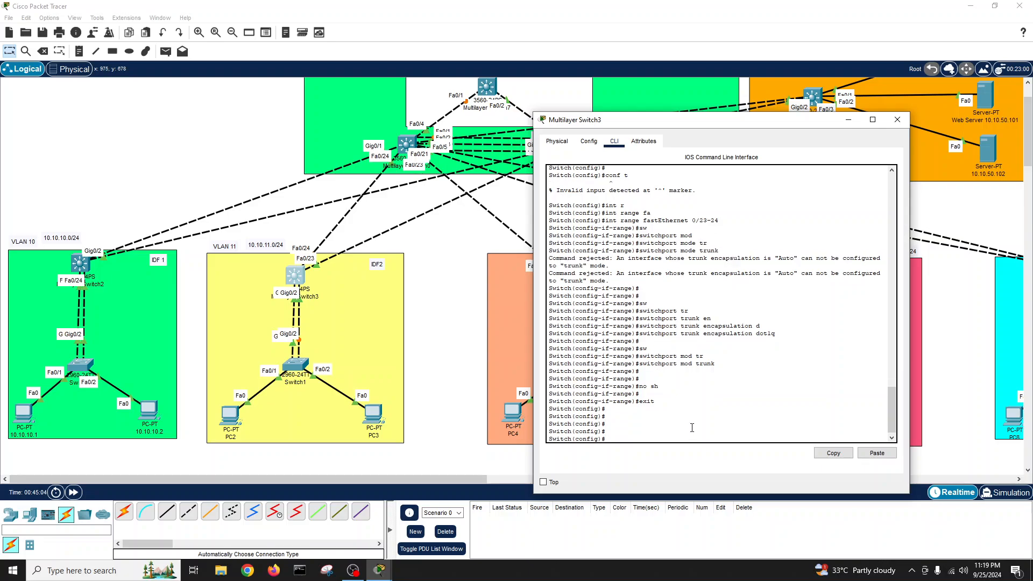
text(do shwo in)
text(ow int statu)
- List the interface status and highlight the Gig0/1 and Gig0/2 rows
key(Tab)
key(Return)
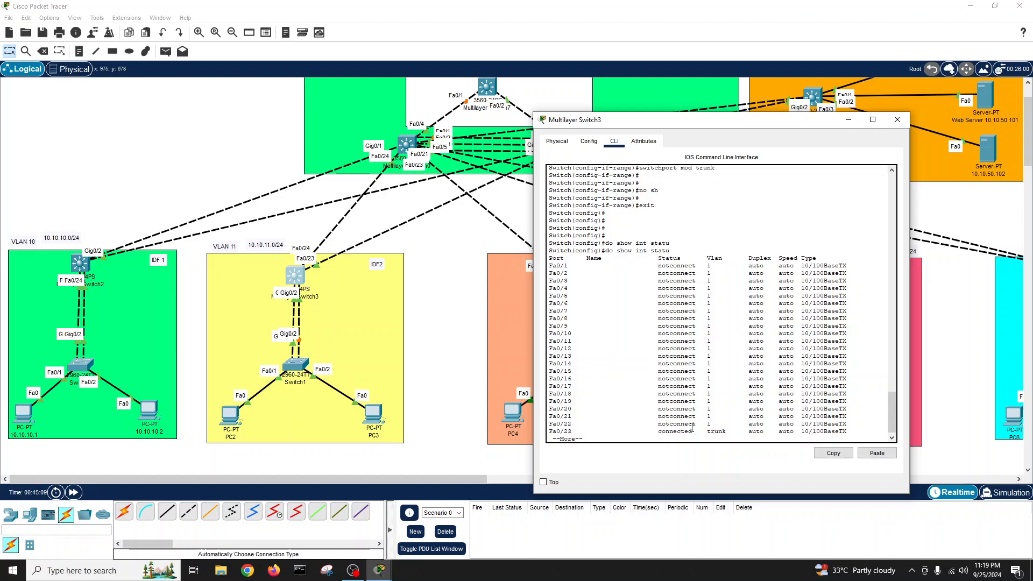
key(Return)
key(Return)
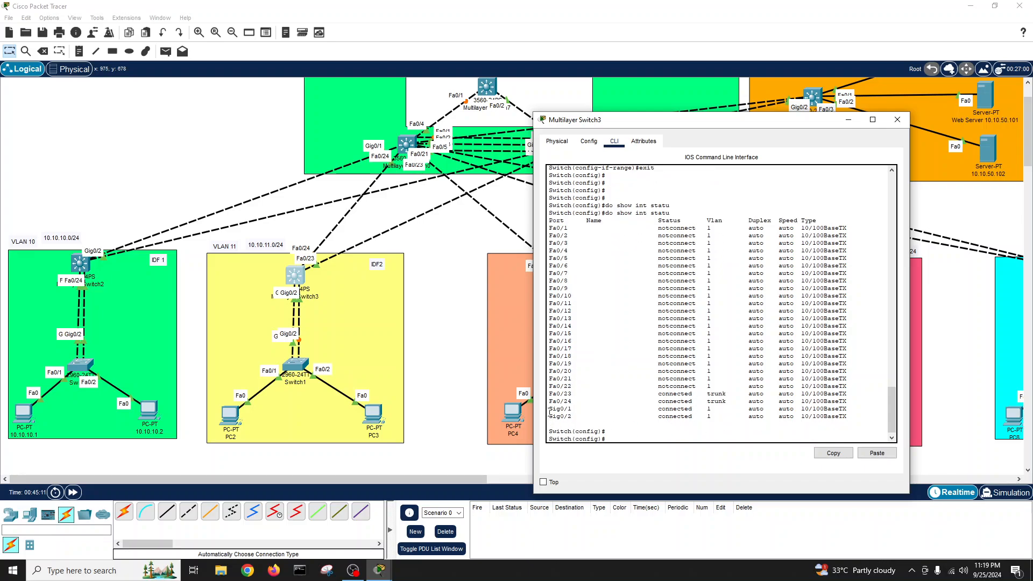
drag(548, 409, 849, 417)
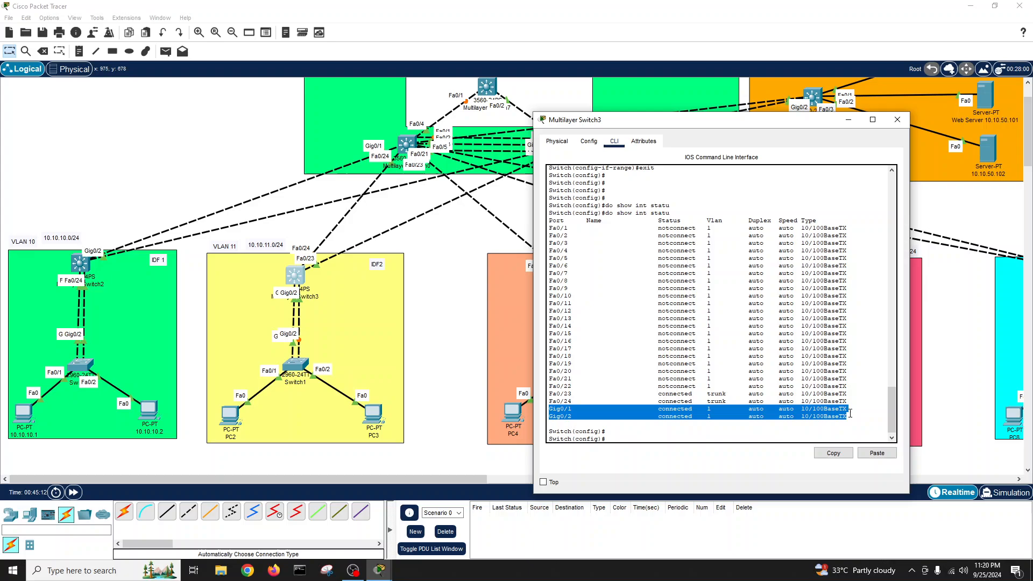
click(667, 433)
- Open interface port-channel 10 and set its trunk encapsulation to dot1q
text(int por)
key(Tab)
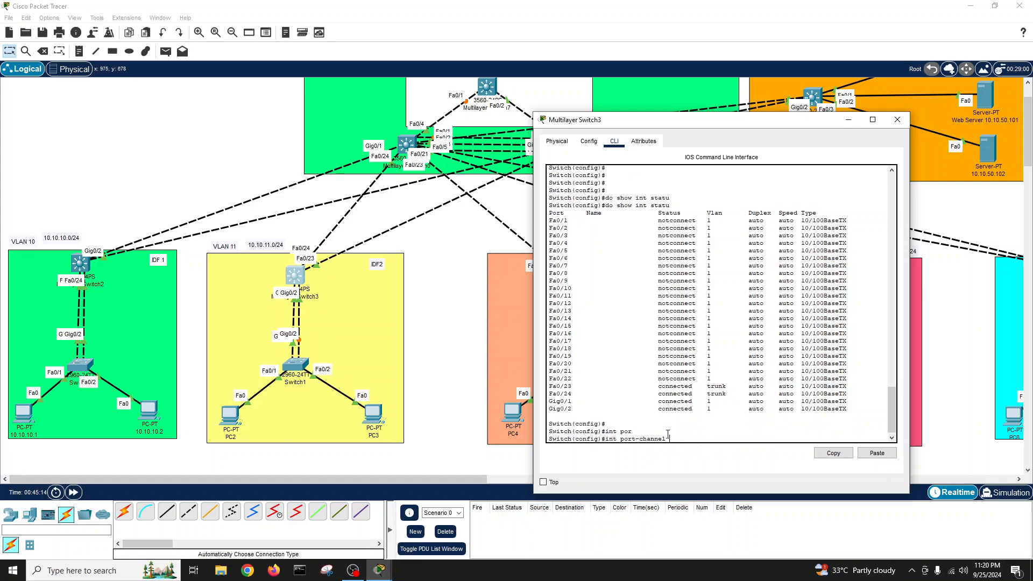
text(10)
key(Return)
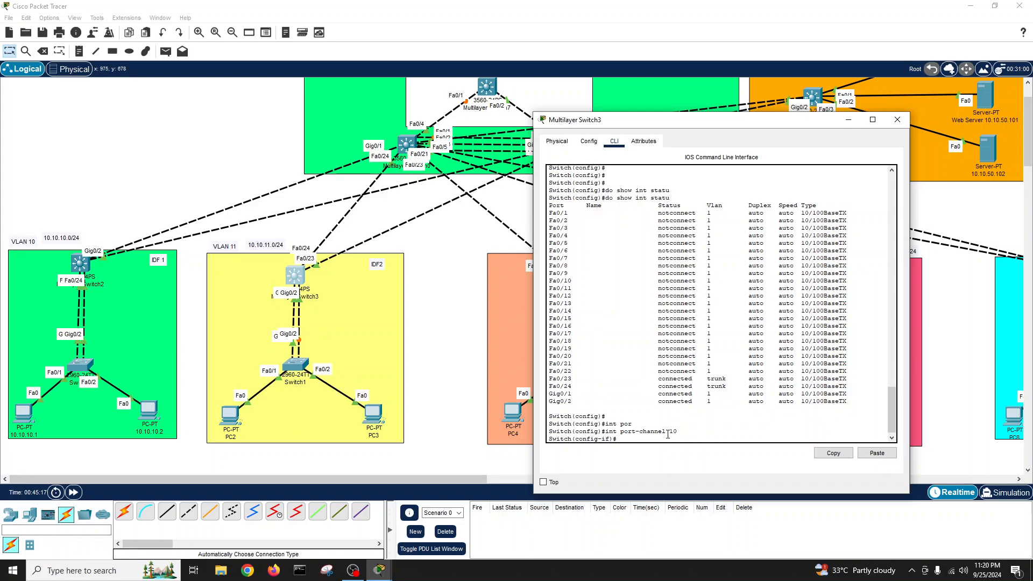
text(sw)
key(Tab)
text(tru)
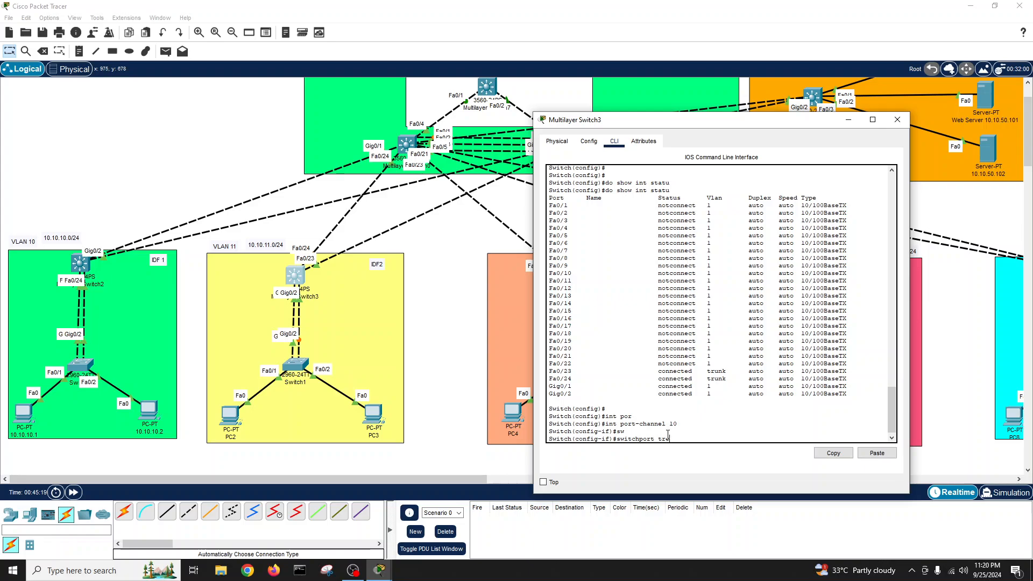
key(Tab)
text(en)
key(Tab)
text(d)
key(Tab)
key(Return)
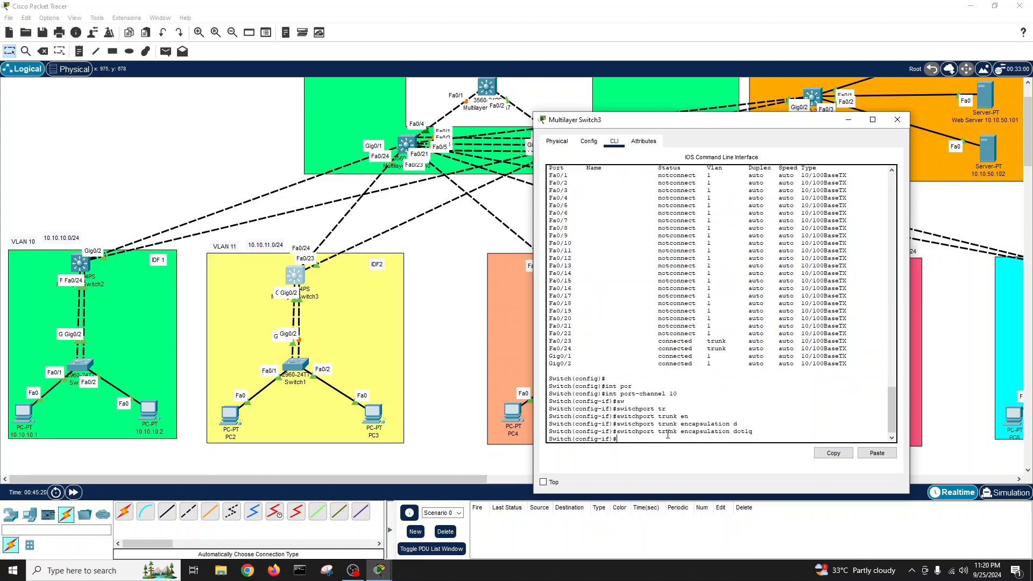
- Set port-channel 10 to switchport mode trunk and exit its configuration
text(sw)
key(Tab)
text(mod tr)
key(Tab)
key(Return)
key(Return)
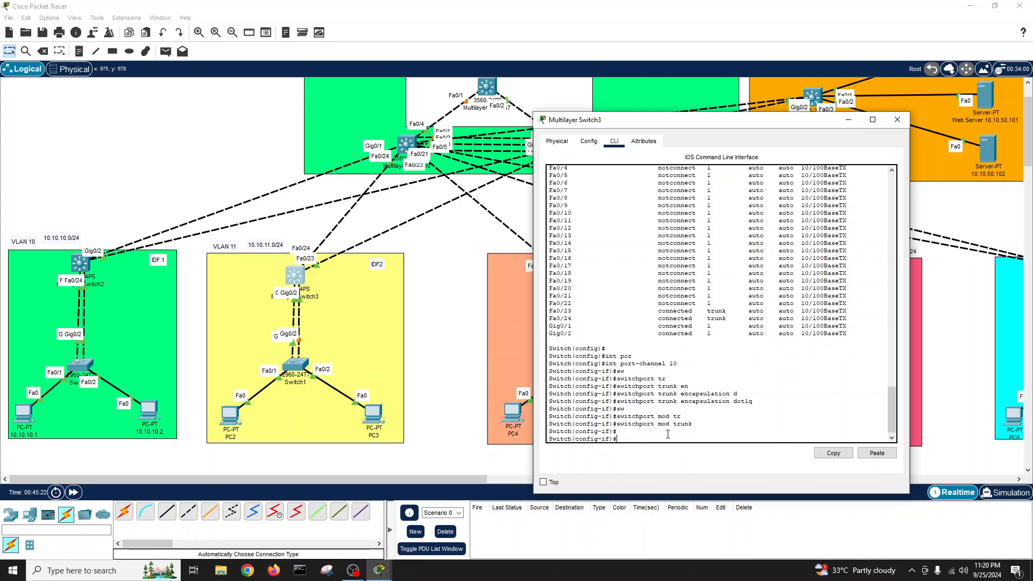
text(exit)
key(Return)
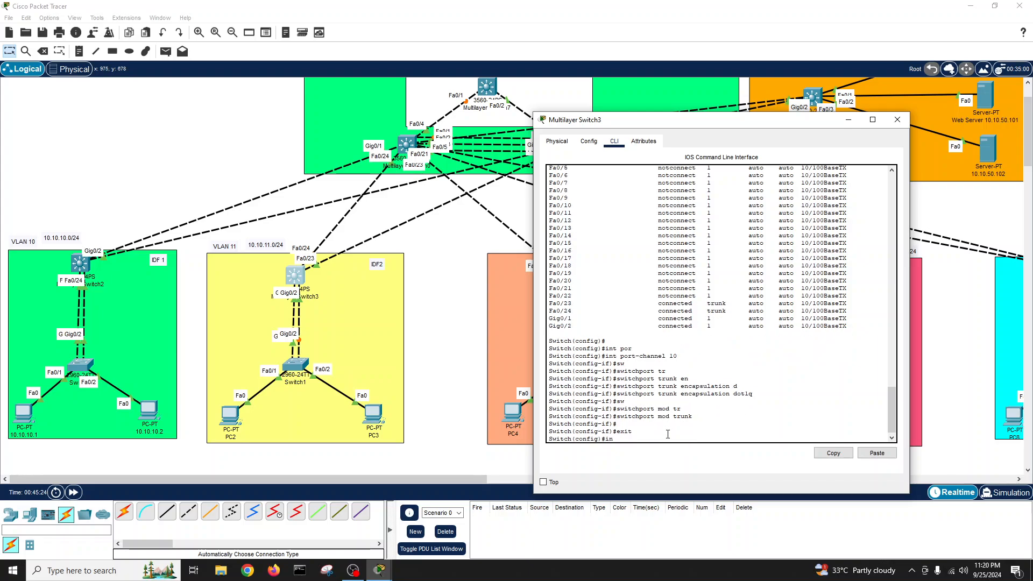
- Select the uplink interface range GigabitEthernet 0/1-2, correcting the mistyped range
text(int r)
key(Tab)
text(ange go)
key(Tab)
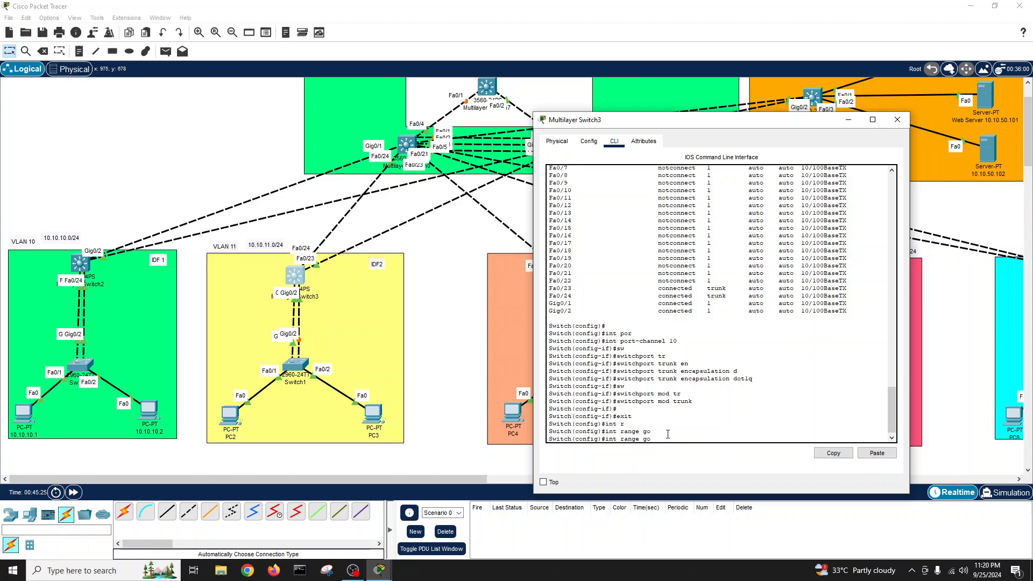
key(Tab)
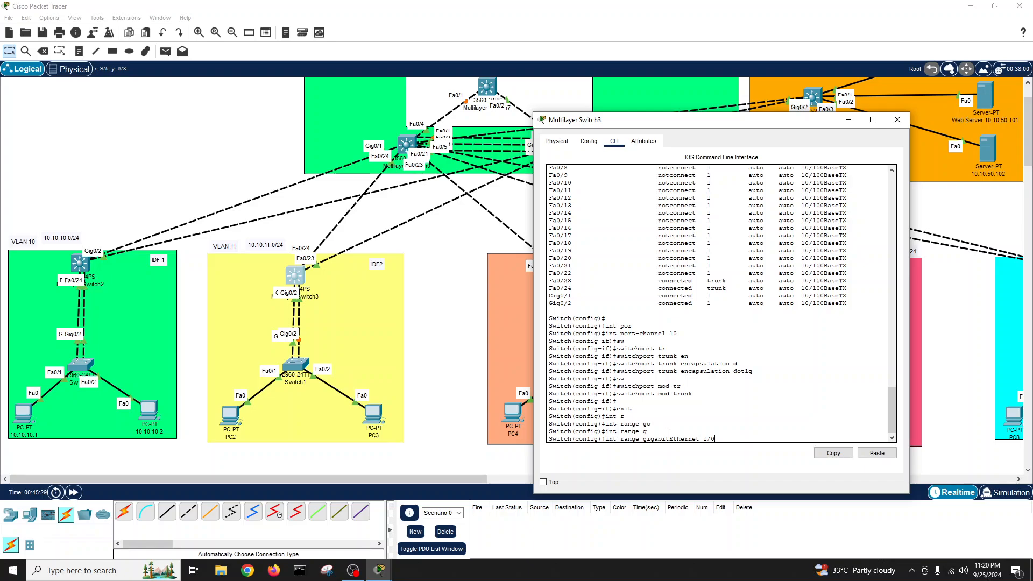
key(Return)
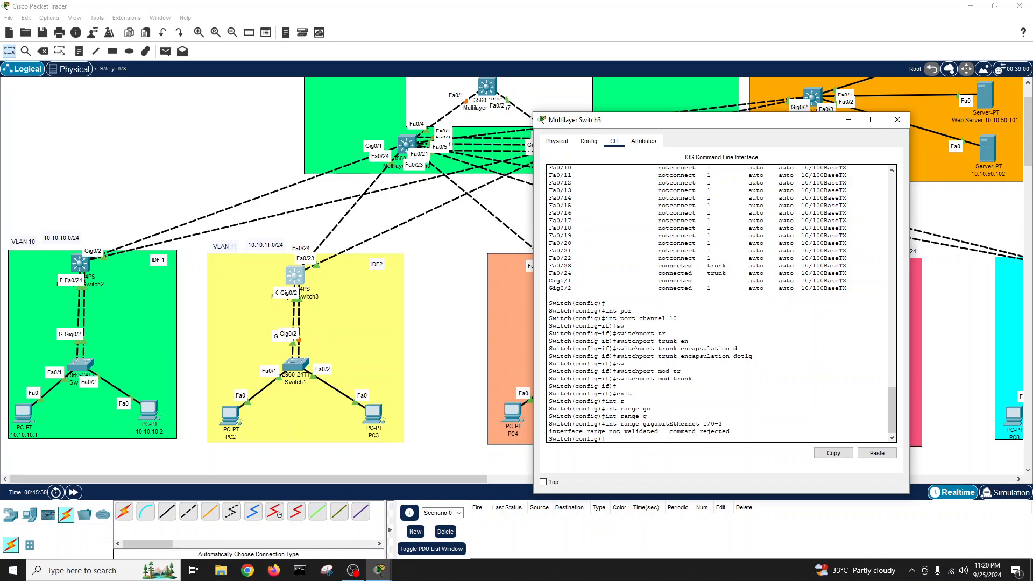
text(sw)
key(Tab)
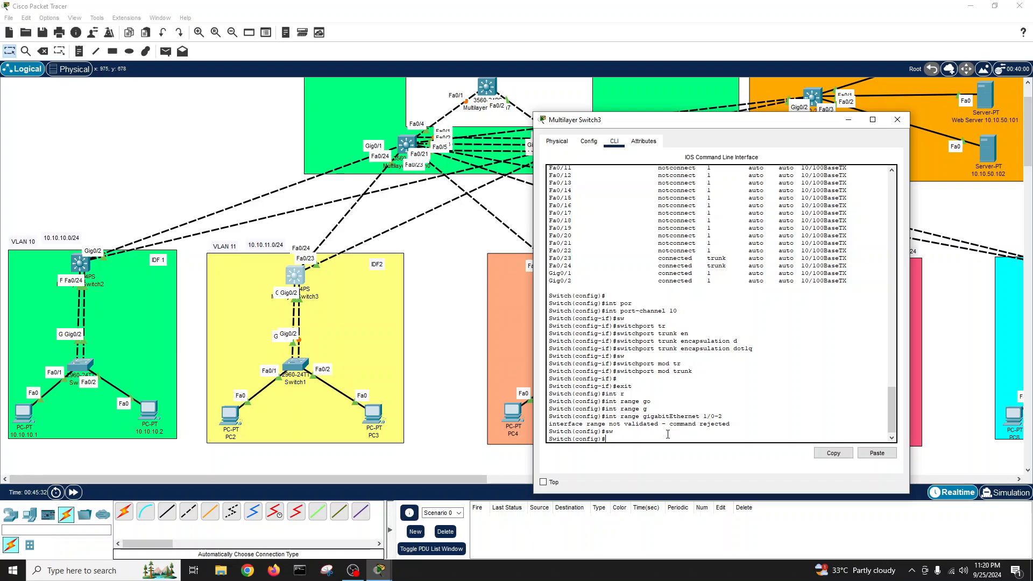
key(Up)
key(BackSpace)
key(BackSpace)
text(2)
key(Return)
- Make Gig0/1–2 trunks with dot1q encapsulation
text(sw)
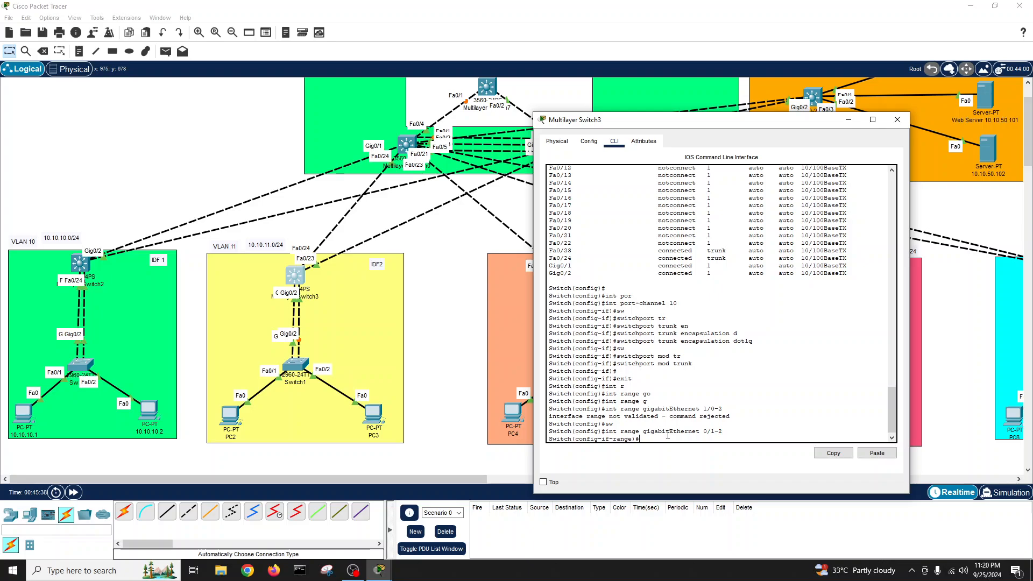
key(Tab)
text(tr)
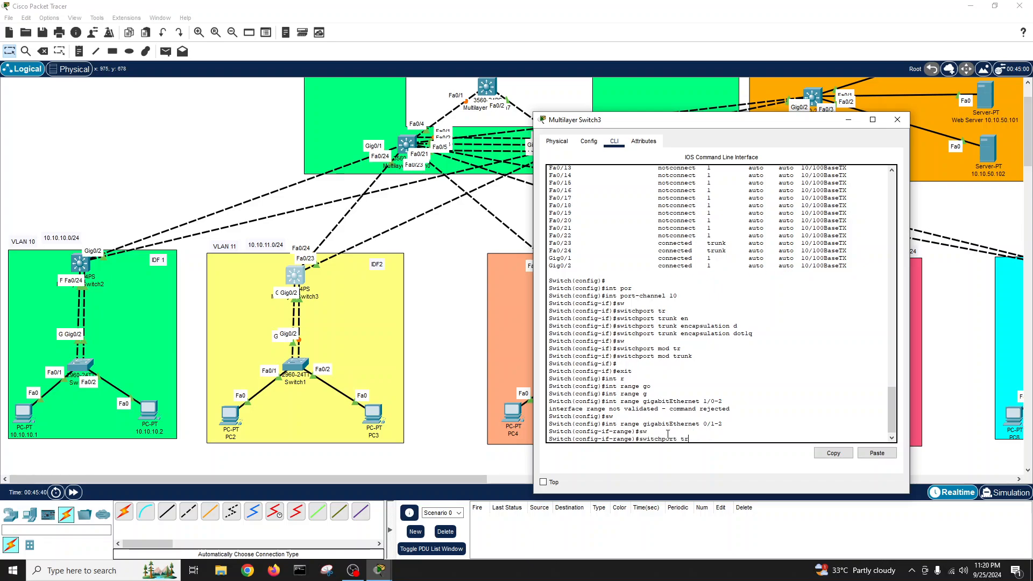
key(Tab)
text(e)
key(Tab)
text(d)
key(Tab)
key(Return)
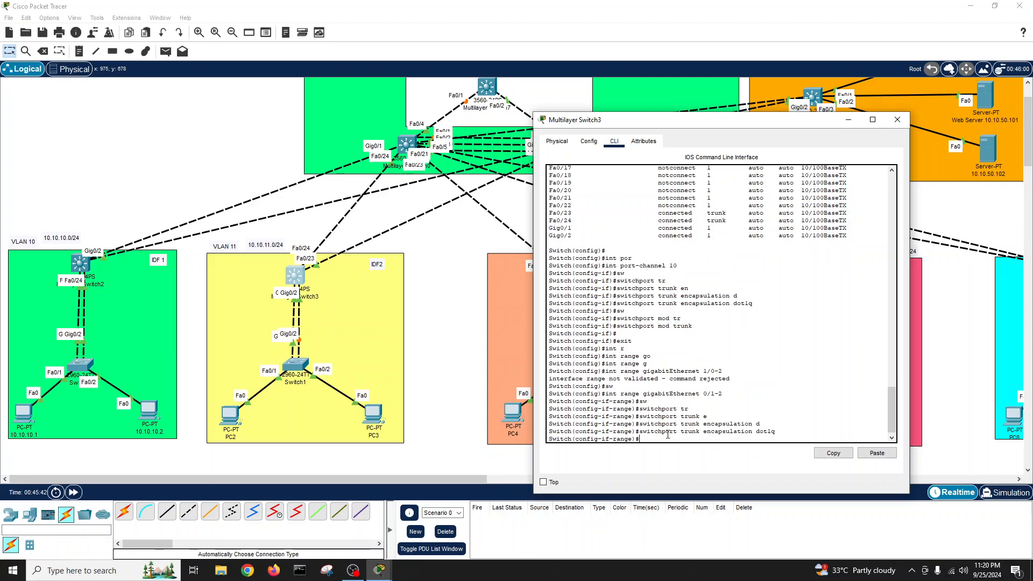
text(sw)
key(Tab)
text(mod tr)
key(Tab)
key(Return)
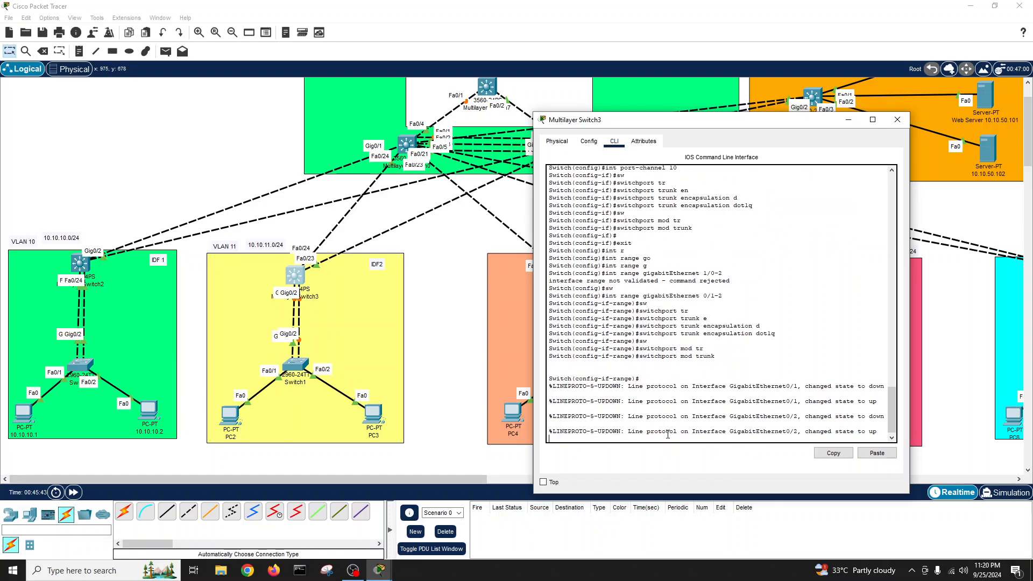
key(Return)
key(Return)
key(Return)
key(Return)
- Bundle Gig0/1–2 into channel-group 10 in LACP active mode
text(ch(config-if-range)#ch)
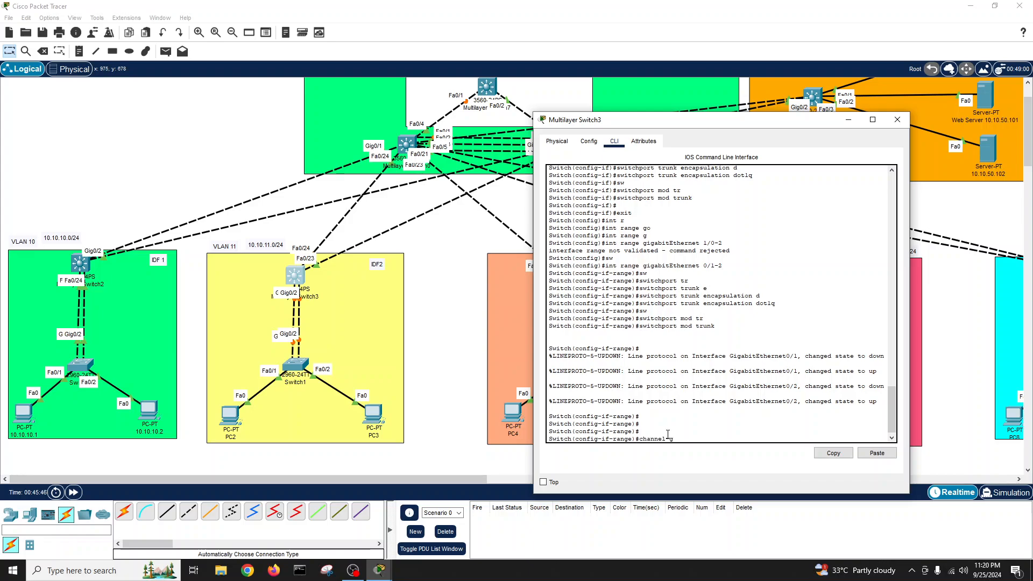
text(annel-g)
key(Tab)
text(10 mod ac)
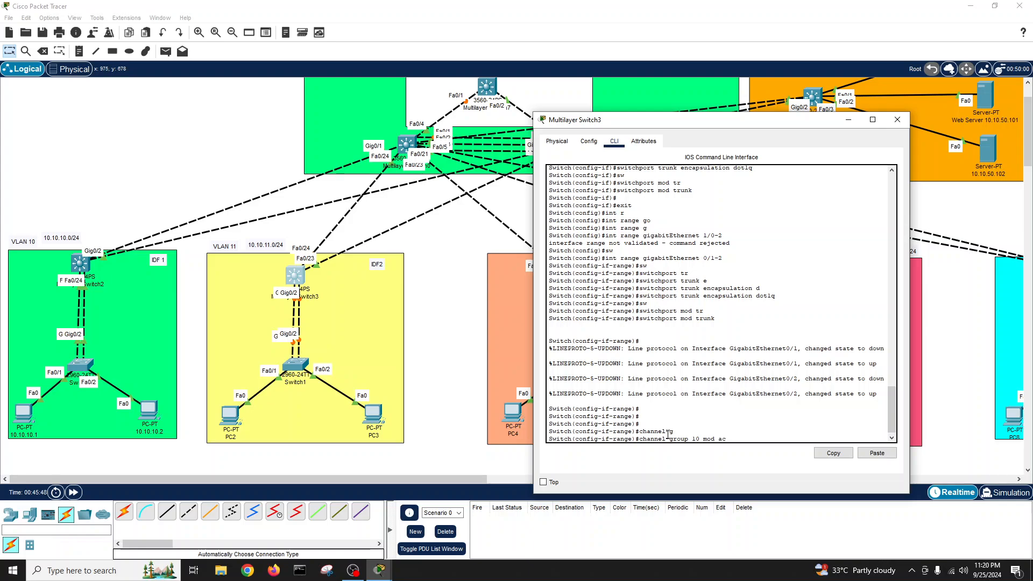
key(Tab)
key(Return)
- Exit configuration mode and save the configuration with write
key(Return)
key(Return)
text(exit)
key(Return)
text(eit)
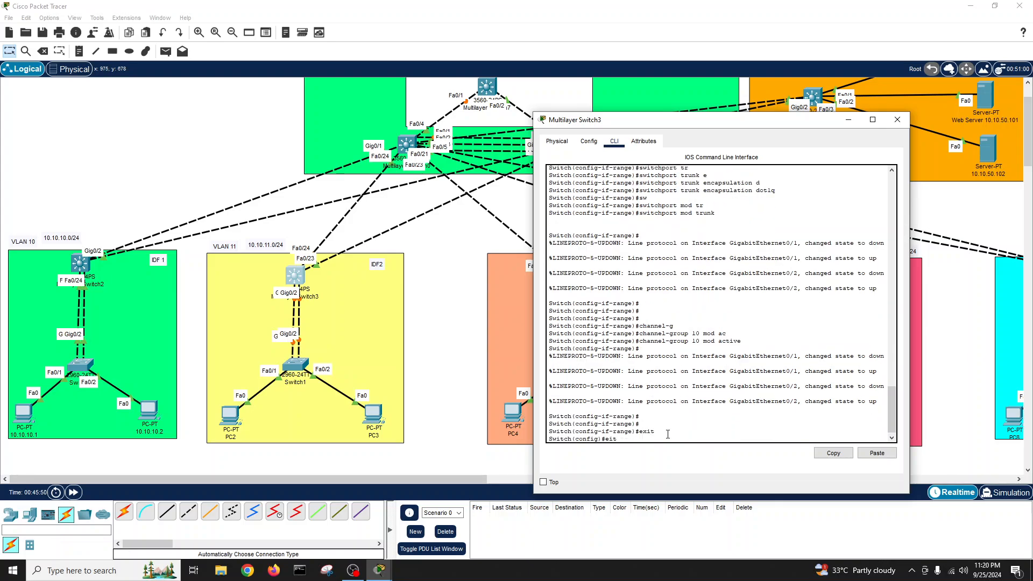
key(Return)
text(sexit)
key(Return)
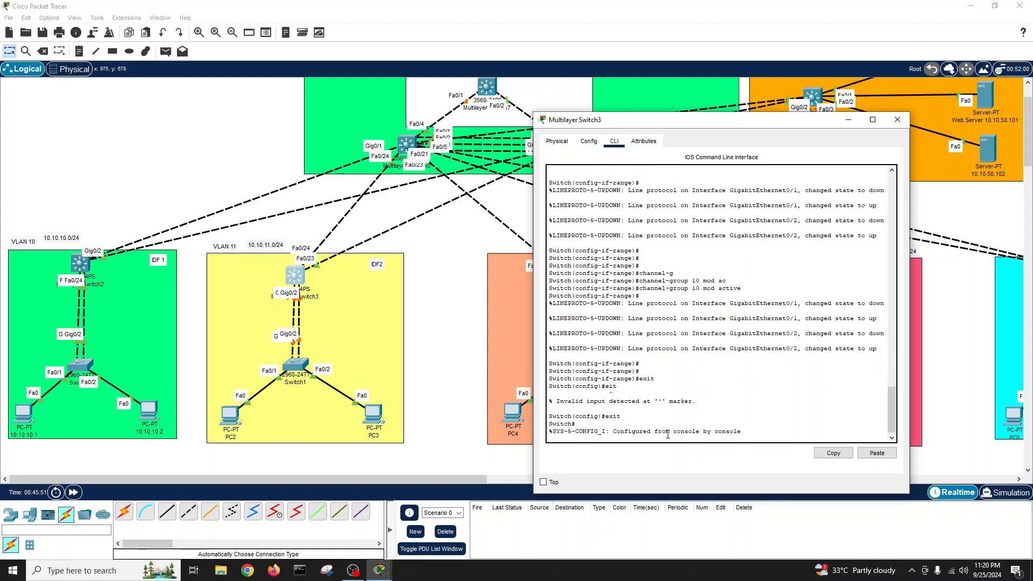
text(wr)
key(Tab)
- Display show etherchannel summary and the show interfaces status table
key(Return)
key(Return)
key(Return)
text(show eth)
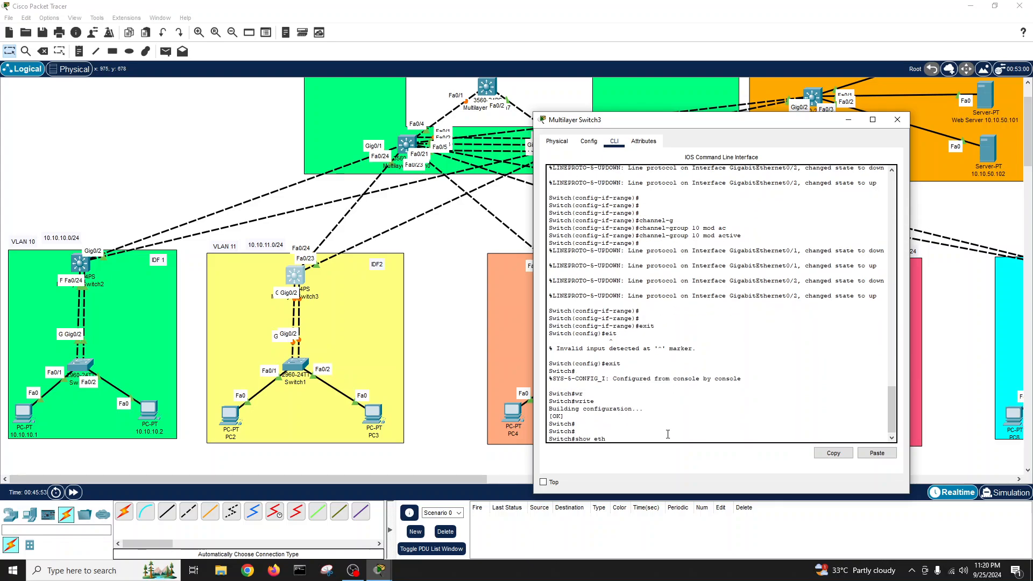
key(Tab)
text(su)
key(Tab)
key(Return)
key(Return)
key(Return)
key(Return)
key(Return)
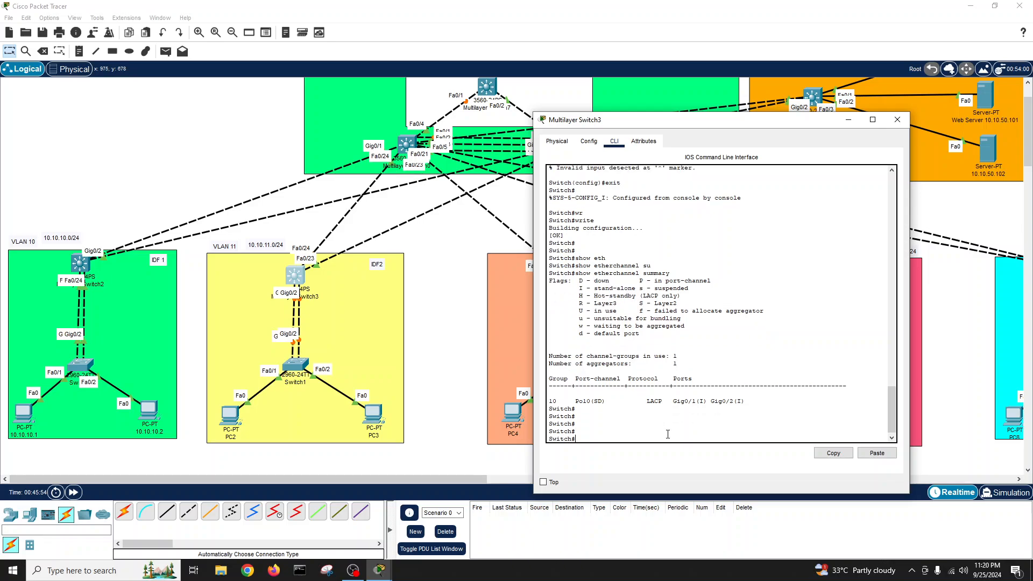
text(show int statu)
key(Tab)
key(Return)
key(space)
key(Return)
key(Return)
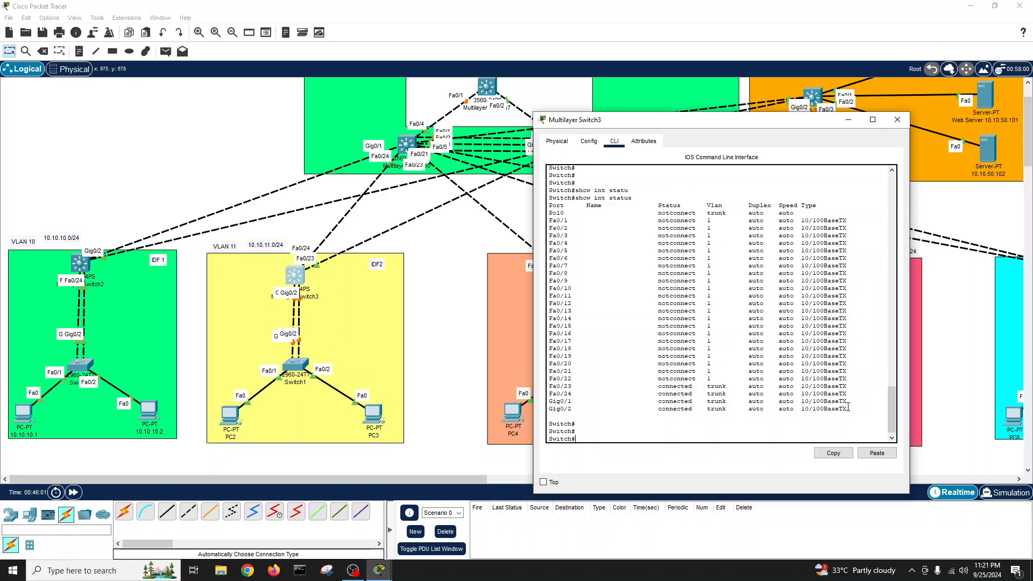
- Highlight the connected trunk rows, including Gig0/1 and Gig0/2, in the status output
drag(849, 409, 550, 386)
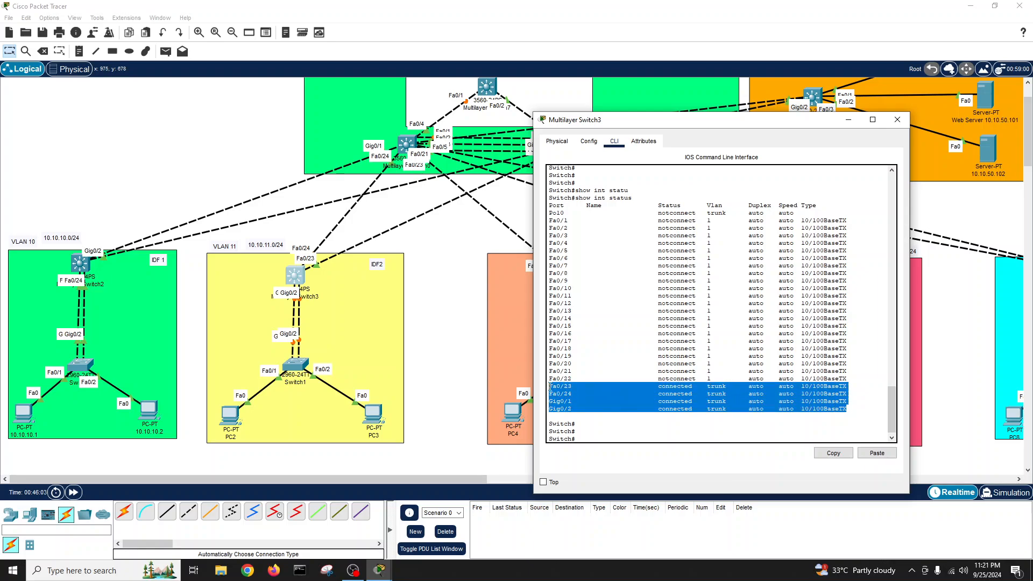
click(681, 414)
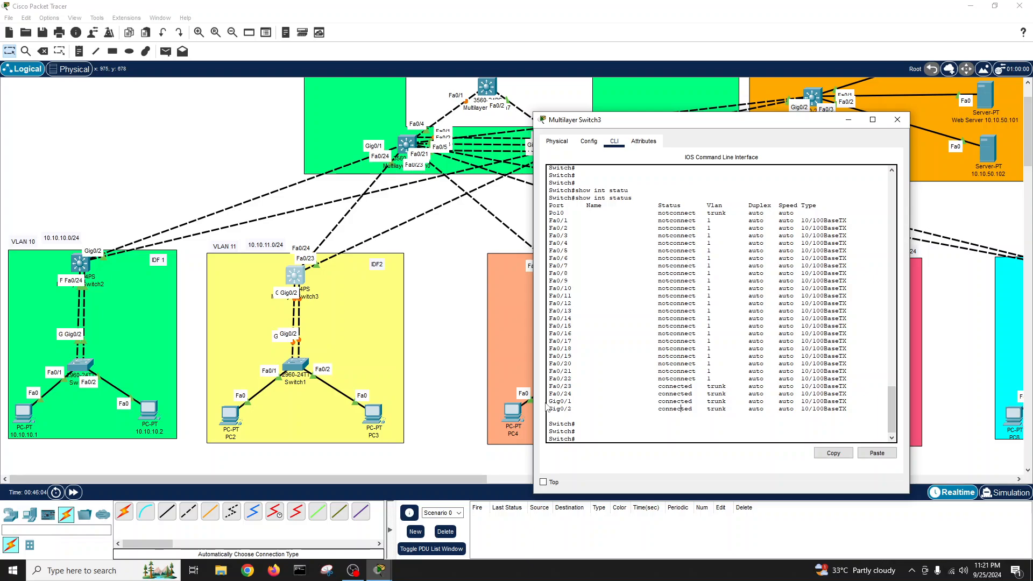
mouse_move(550, 401)
mouse_down()
mouse_move(854, 410)
mouse_move(550, 385)
mouse_up()
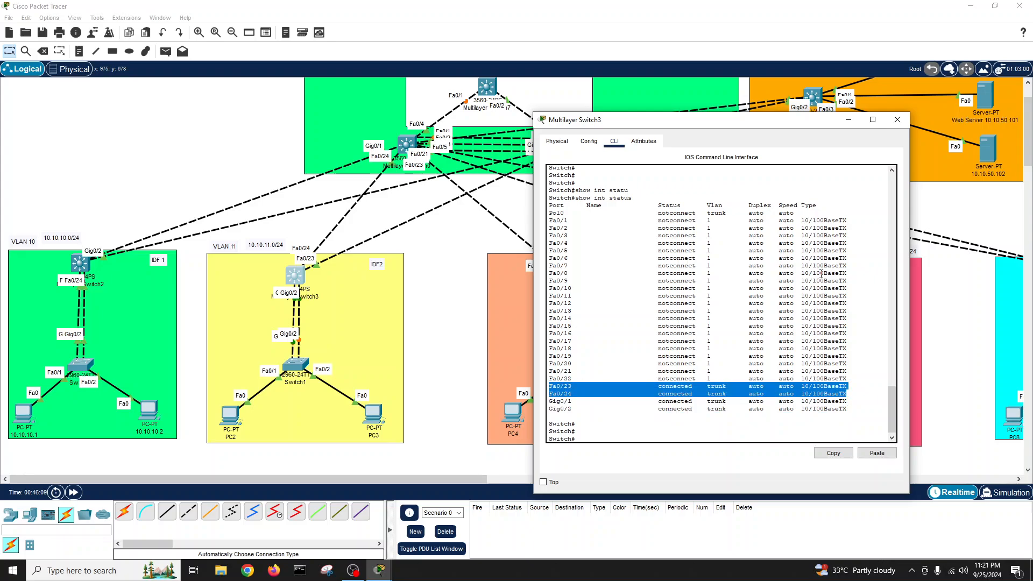
click(630, 418)
key(Return)
key(Return)
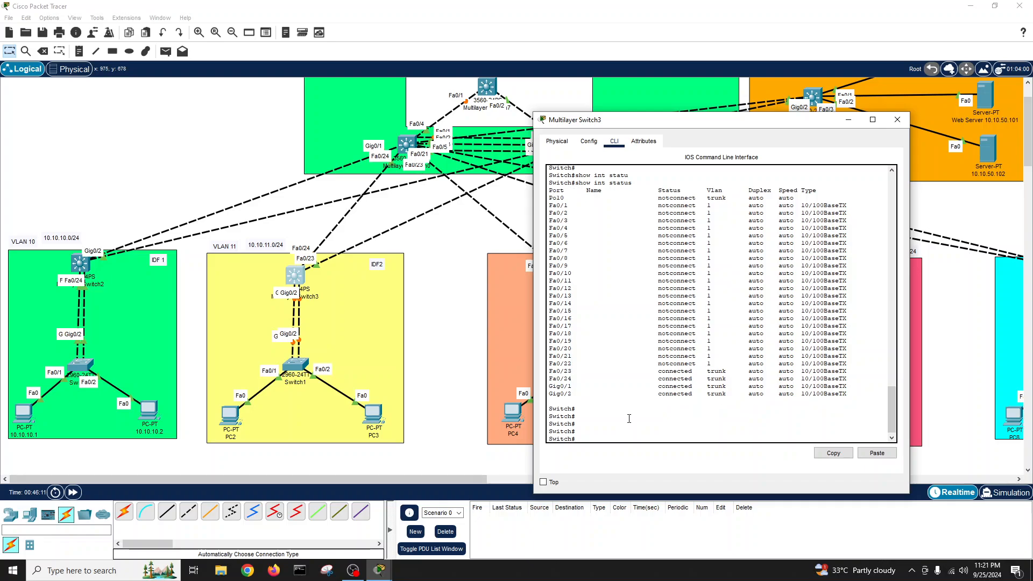
- Close Multilayer Switch3's console and bring up Switch1's CLI
click(897, 119)
click(299, 364)
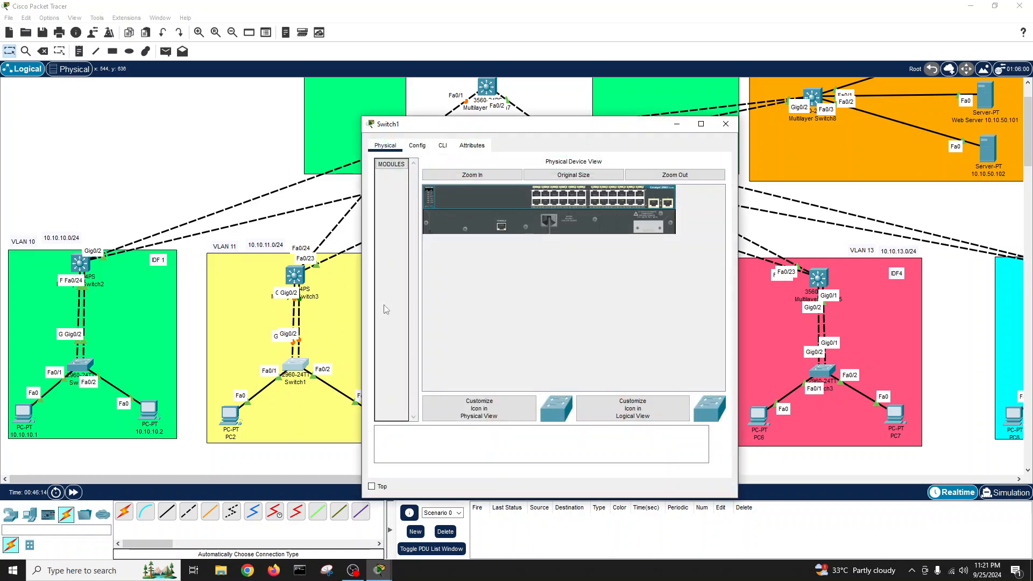
click(442, 145)
drag(457, 125, 577, 139)
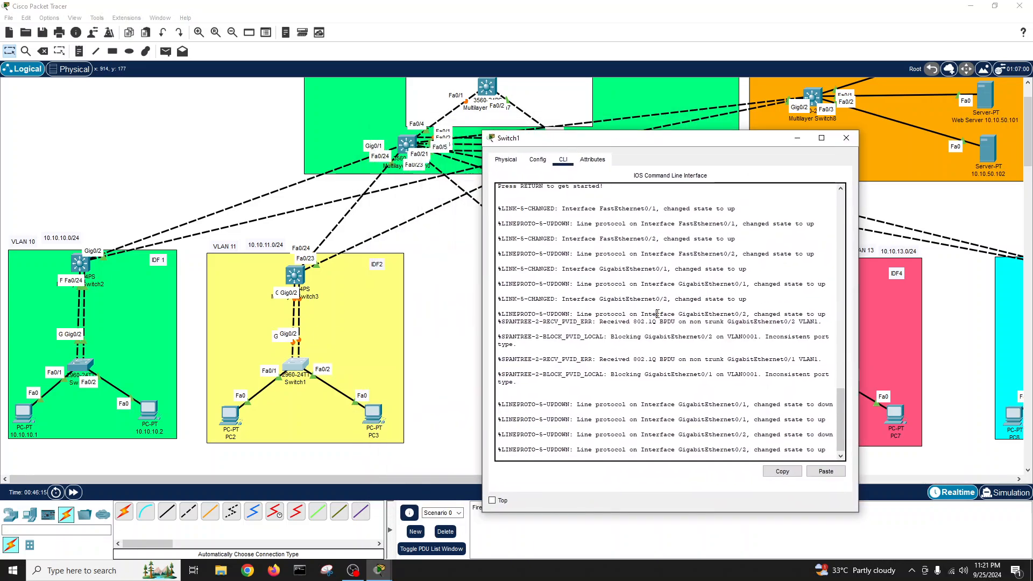
- On Switch1, enter enable and conf t, then start typing hostname Acc-IDF2
key(Return)
key(Return)
text(en)
key(Return)
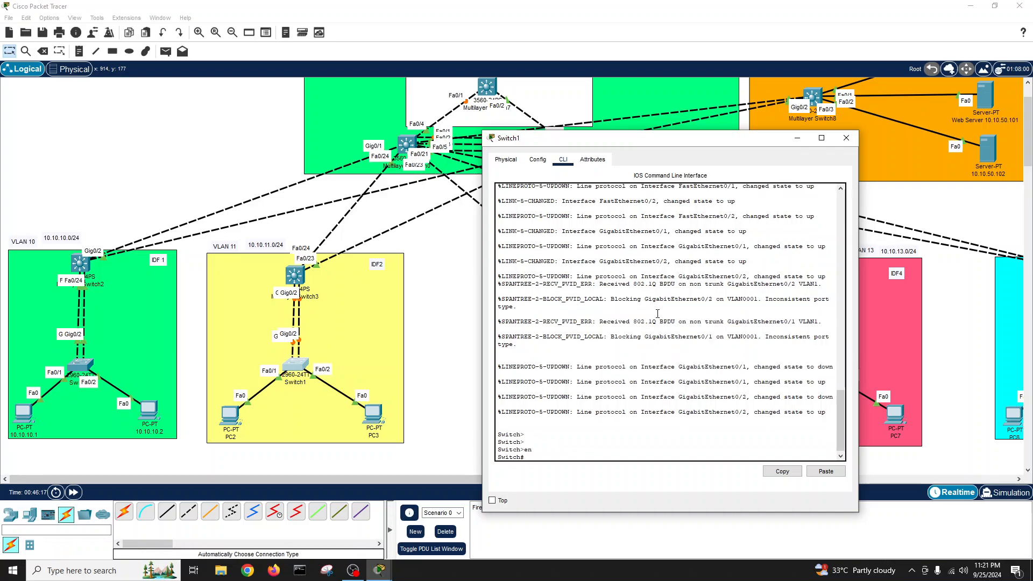
key(Return)
key(Return)
text(conf t)
key(Return)
text(host)
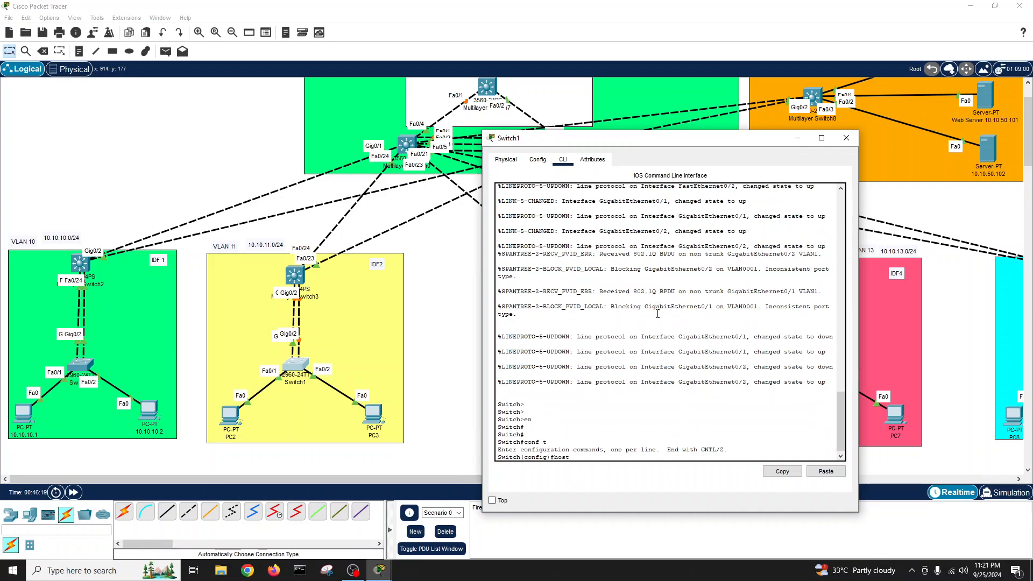
key(Tab)
text(Acc)
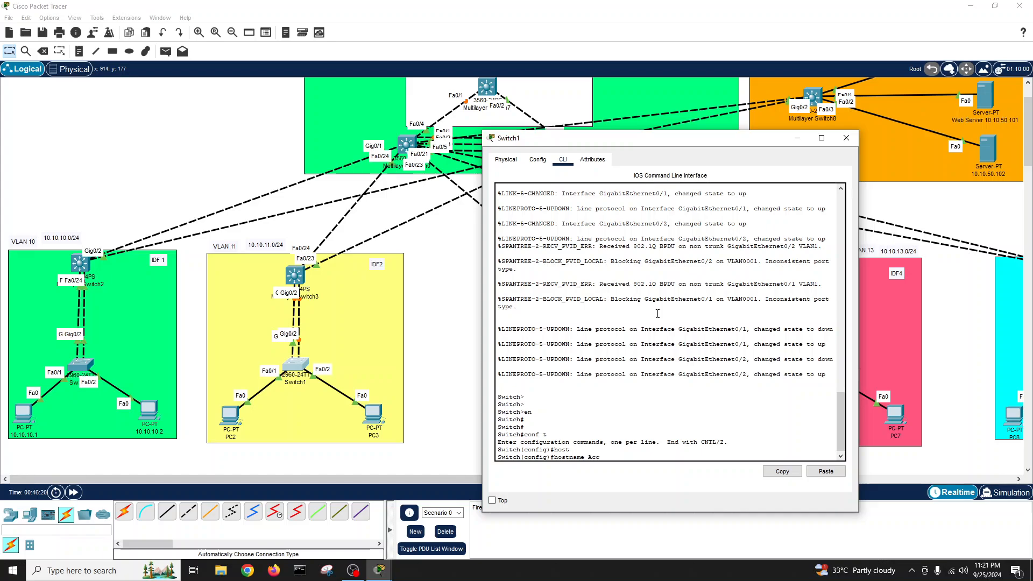
text(-IDF2)
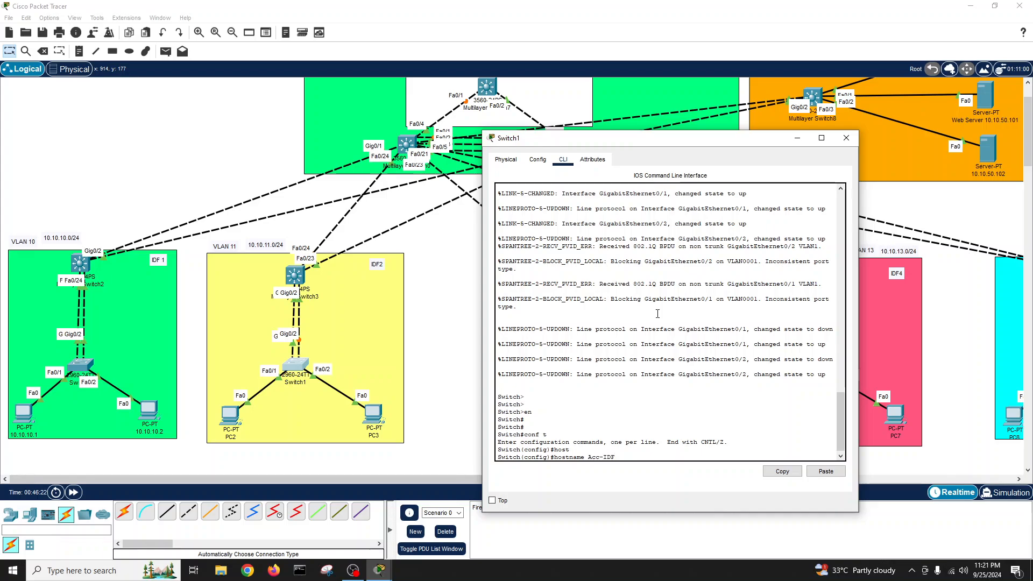
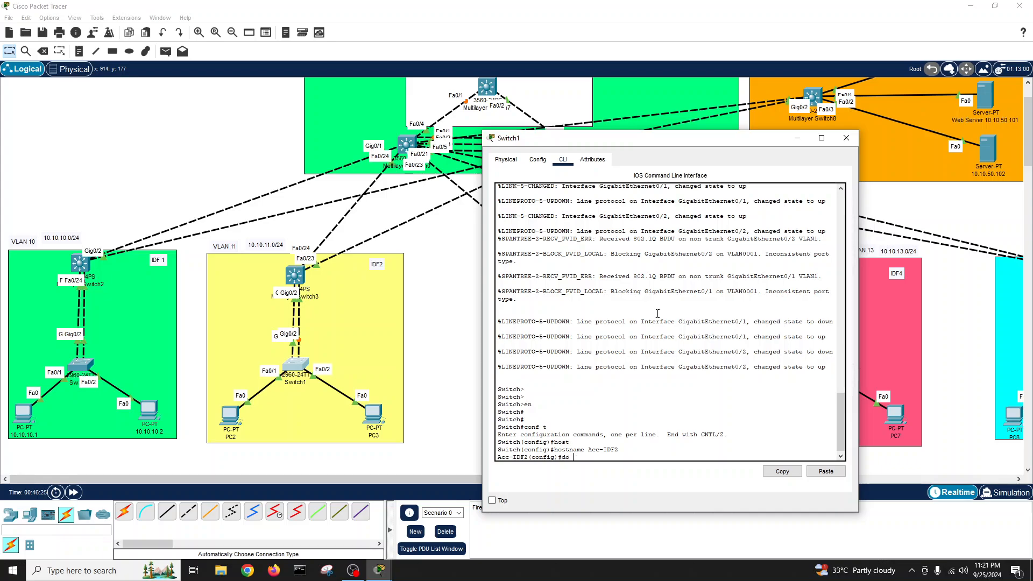
- Run 'do show int status' on Acc-IDF2 and highlight the Gig0/1 and Gig0/2 trunk rows
text(int statu)
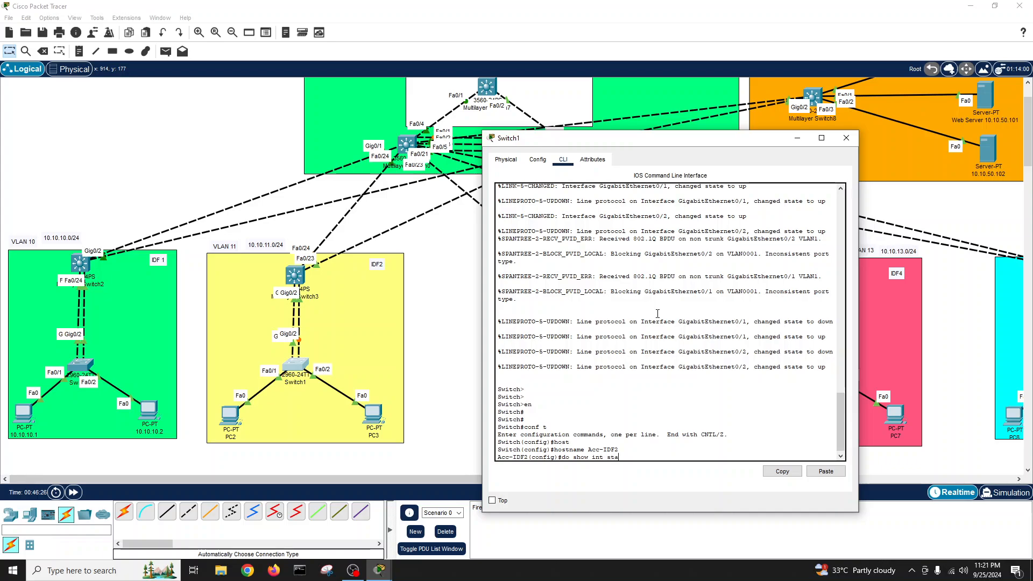
key(Return)
key(Return)
key(Return)
key(Return)
key(Return)
key(Return)
key(Return)
key(Return)
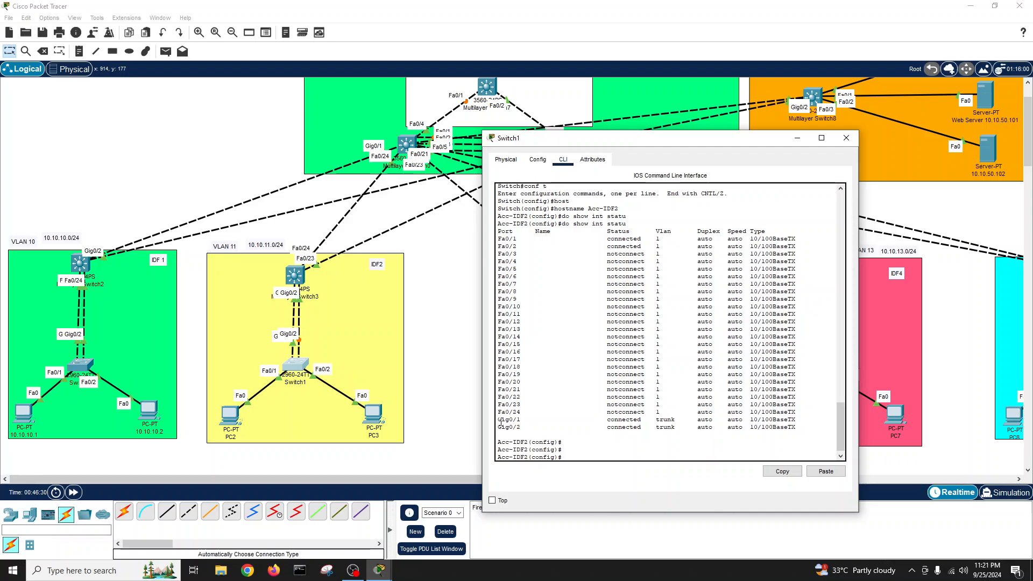
drag(498, 419, 531, 427)
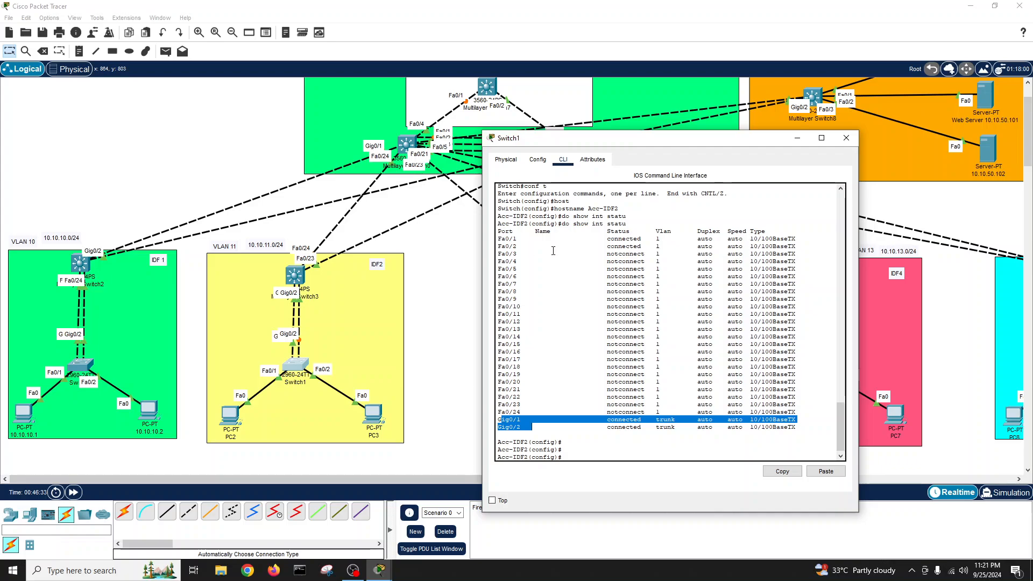
click(578, 450)
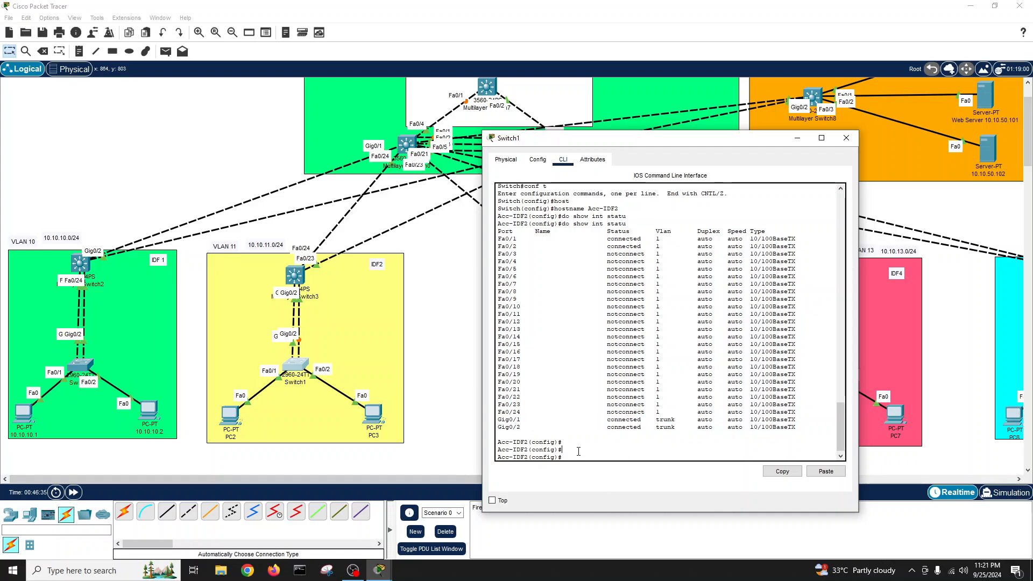
key(Return)
- Create interface Port-channel 1 and set it to switchport mode trunk
text(int )
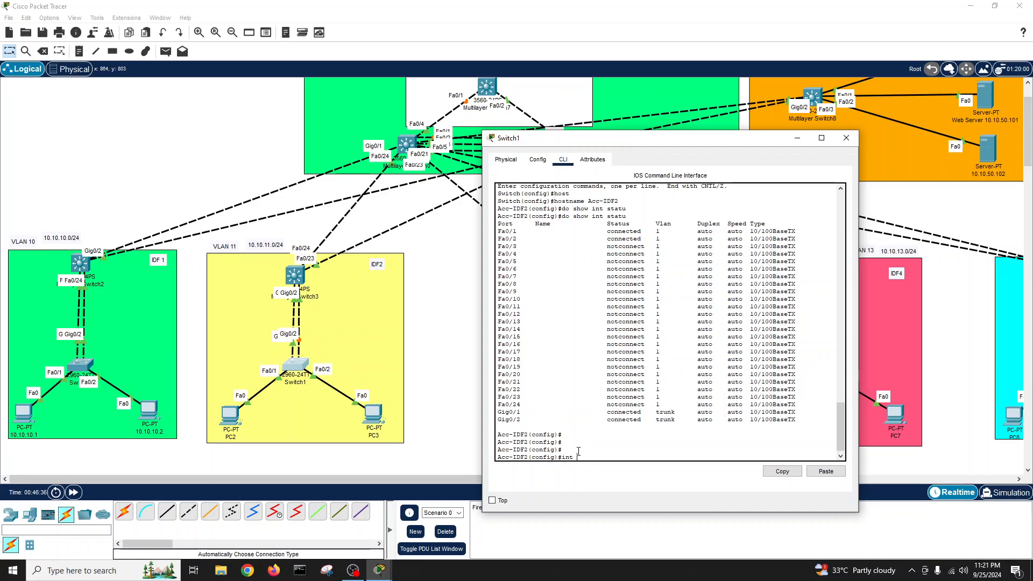
text(por)
key(Tab)
text(1)
key(Return)
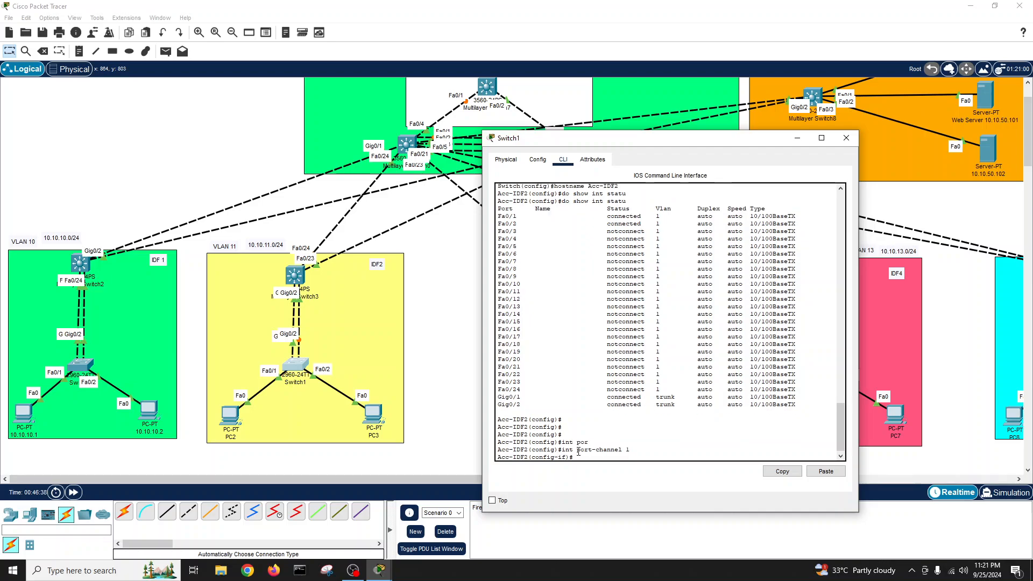
text(sw)
key(Tab)
text(mo)
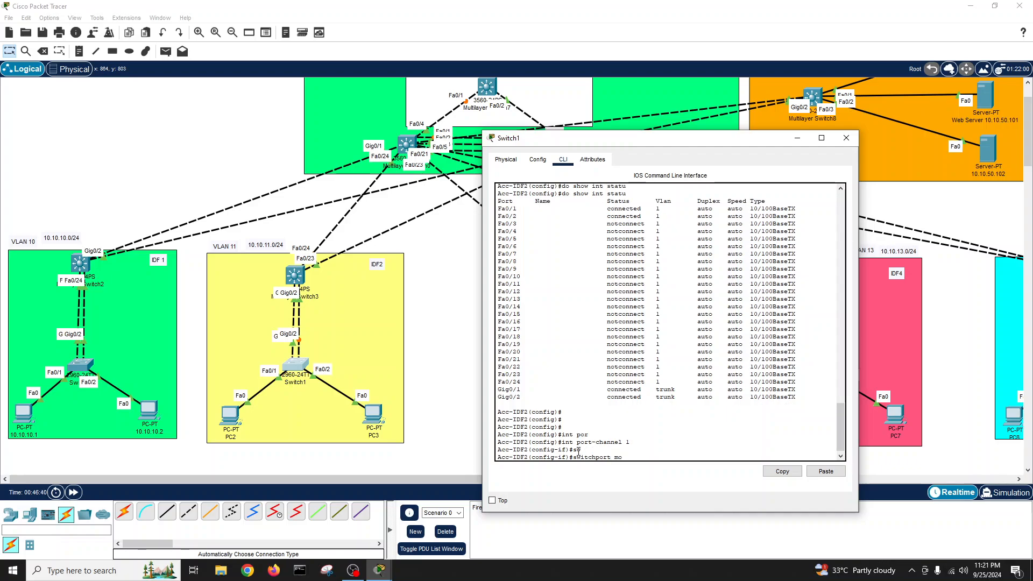
text(d tr)
key(Tab)
key(Return)
key(Return)
key(Return)
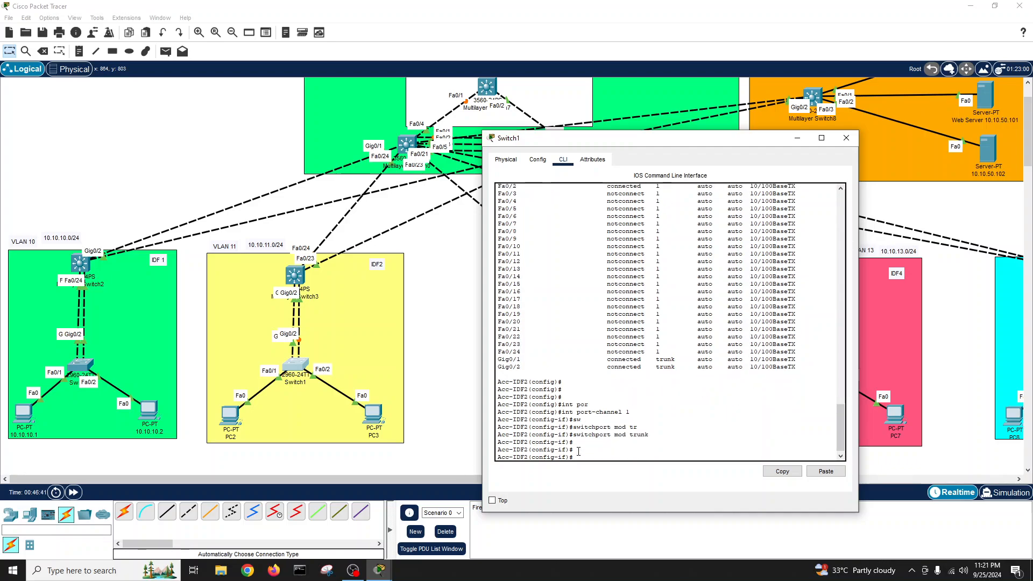
text(sw)
key(Tab)
text(tr)
key(Tab)
text(en)
key(Tab)
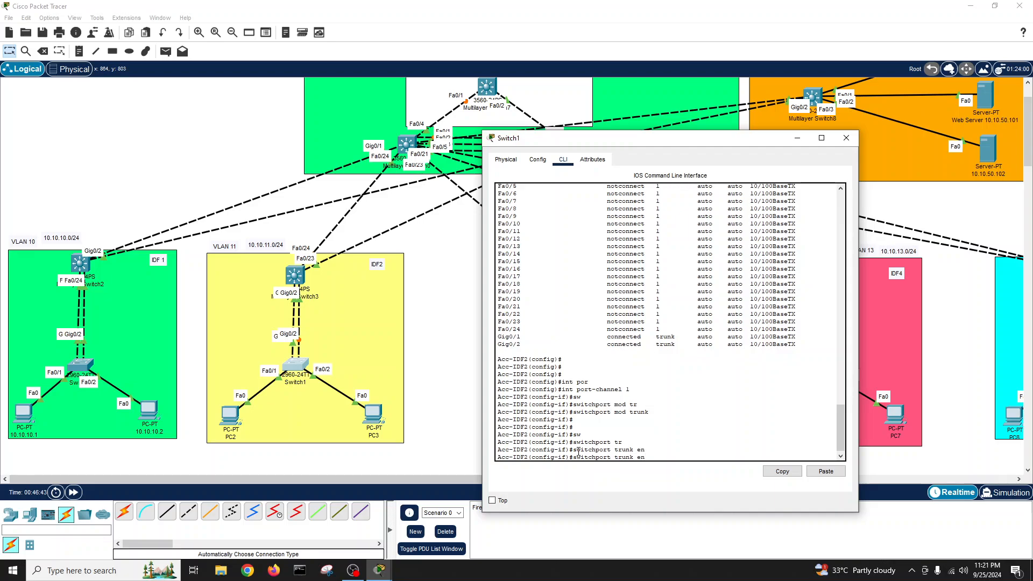
key(BackSpace)
key(BackSpace)
key(BackSpace)
key(BackSpace)
key(BackSpace)
key(BackSpace)
key(BackSpace)
key(BackSpace)
key(BackSpace)
key(BackSpace)
key(BackSpace)
key(BackSpace)
key(BackSpace)
key(BackSpace)
key(BackSpace)
key(BackSpace)
key(BackSpace)
key(BackSpace)
key(BackSpace)
text(e)
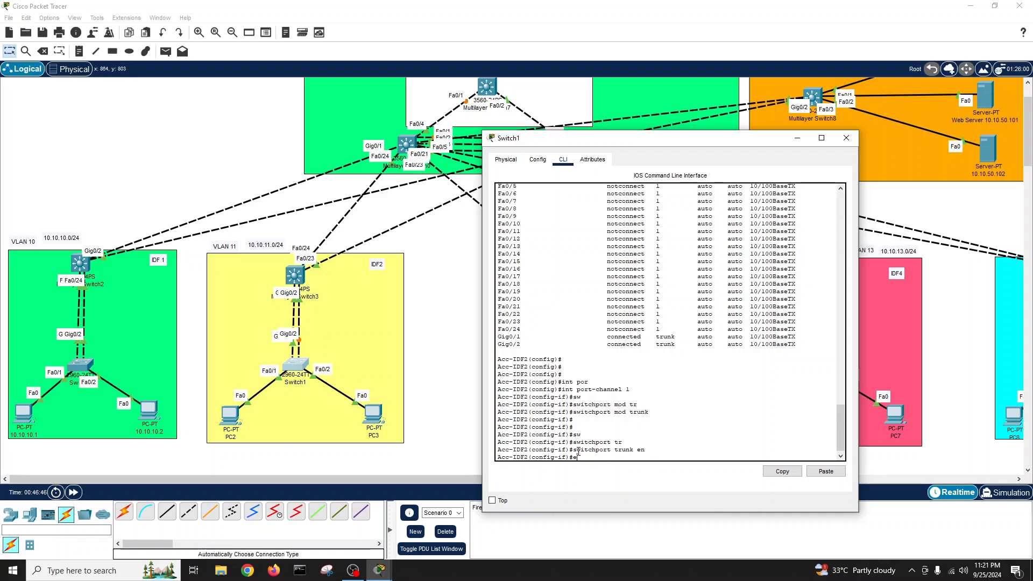
text(xit)
key(Return)
key(Return)
key(Return)
- Make Gig0/1–2 trunks and join them to channel-group 1 in active mode
text(int)
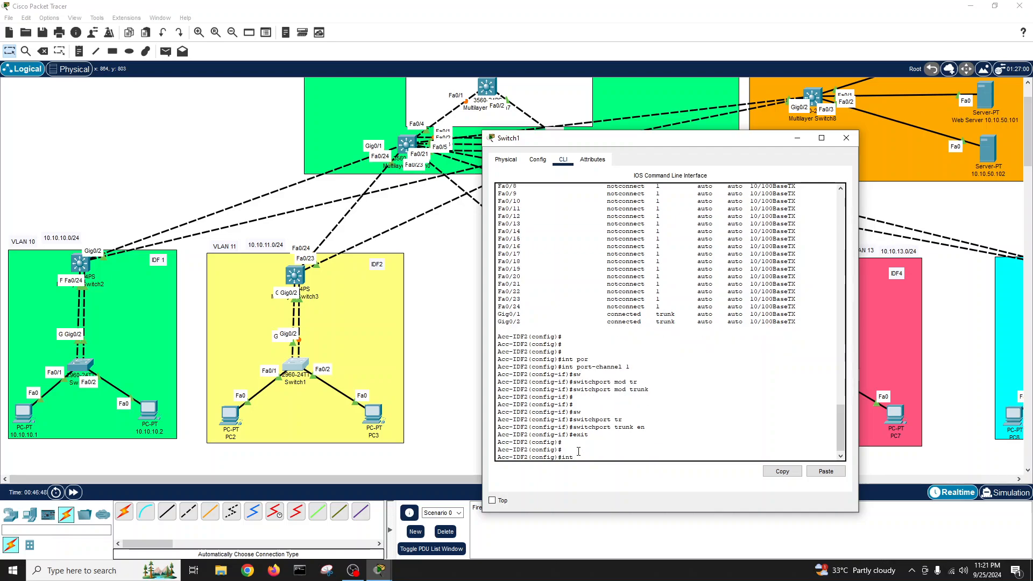
text( r)
key(Tab)
text(g)
key(Tab)
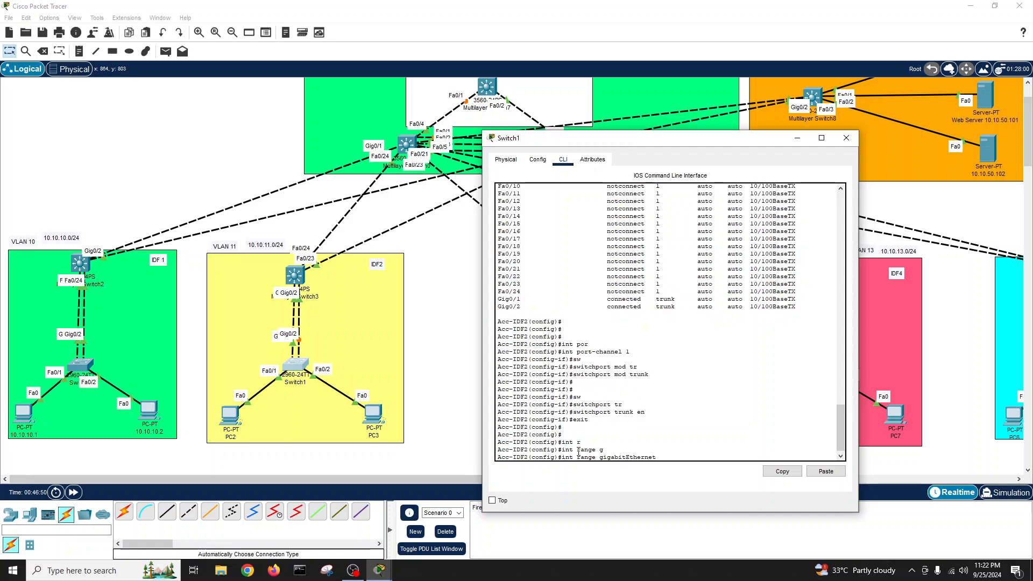
text(0/1-2)
key(Return)
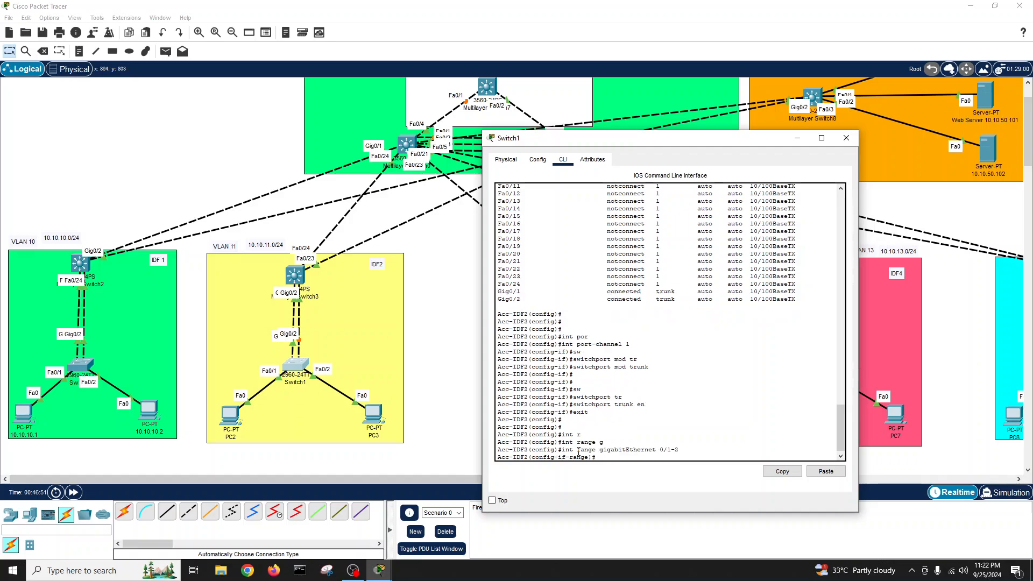
text(sw)
key(Tab)
text(mod tr)
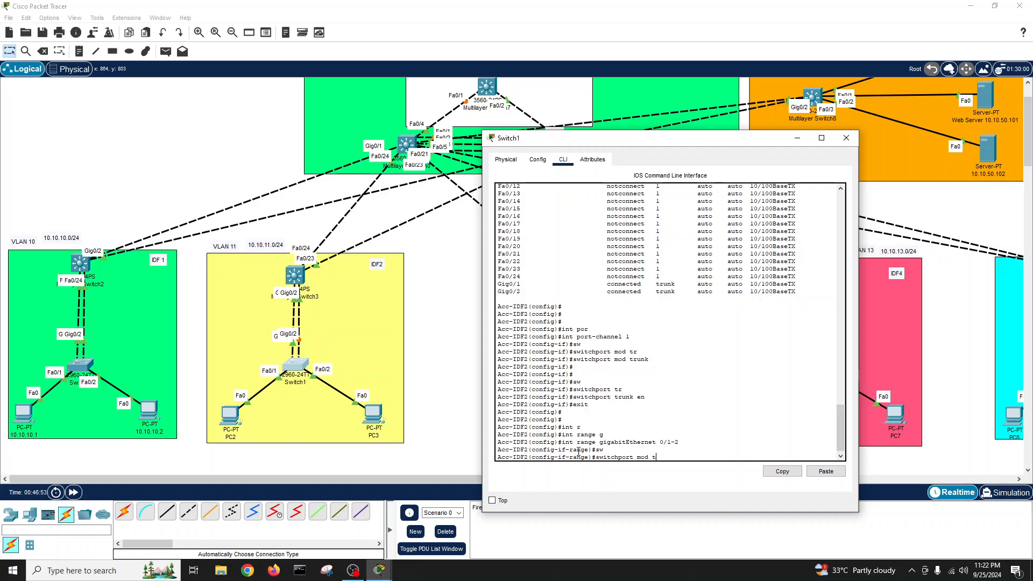
key(Tab)
key(Return)
text(ch)
key(Tab)
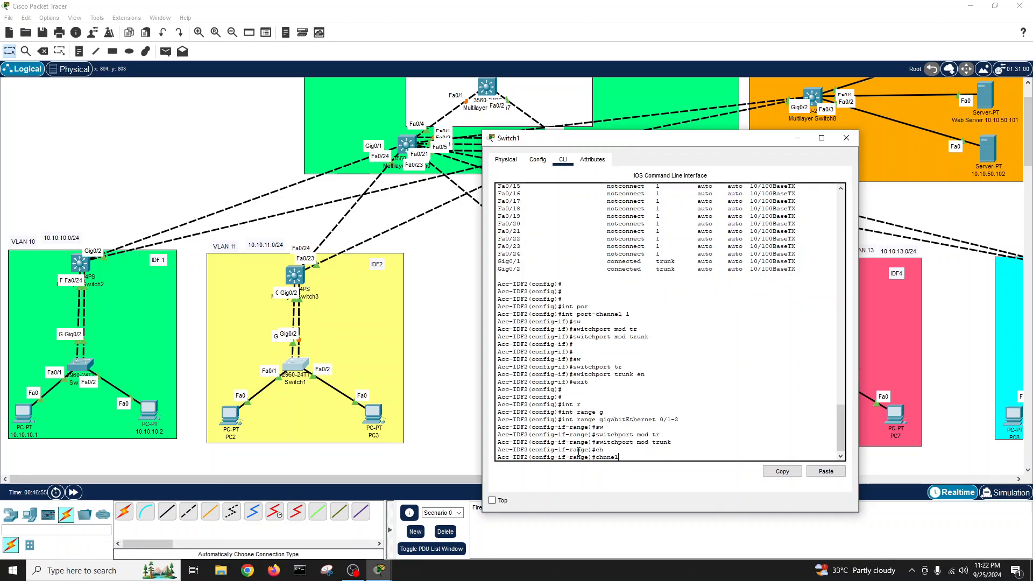
text(annel0)
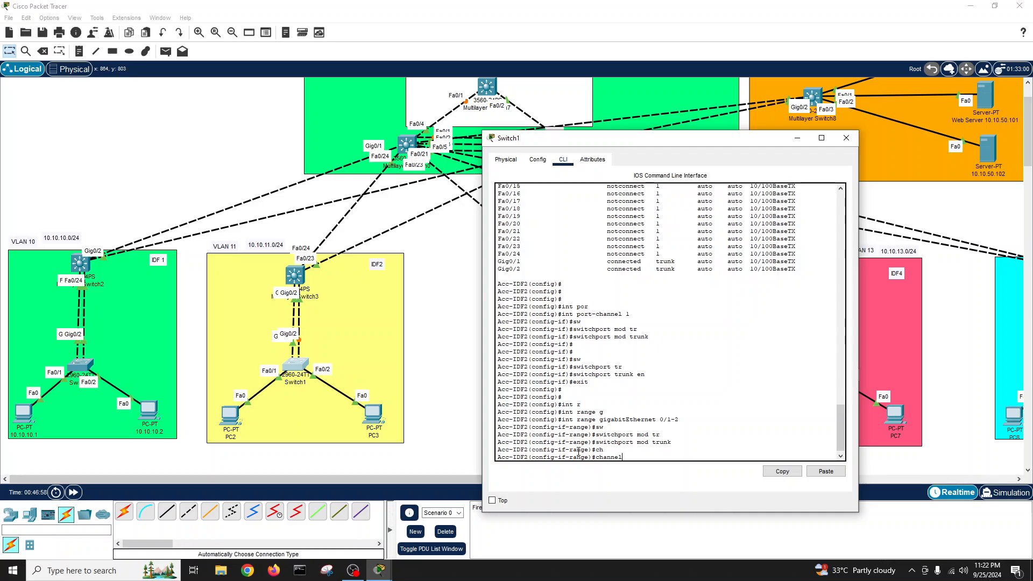
text(g)
key(Tab)
text(1 )
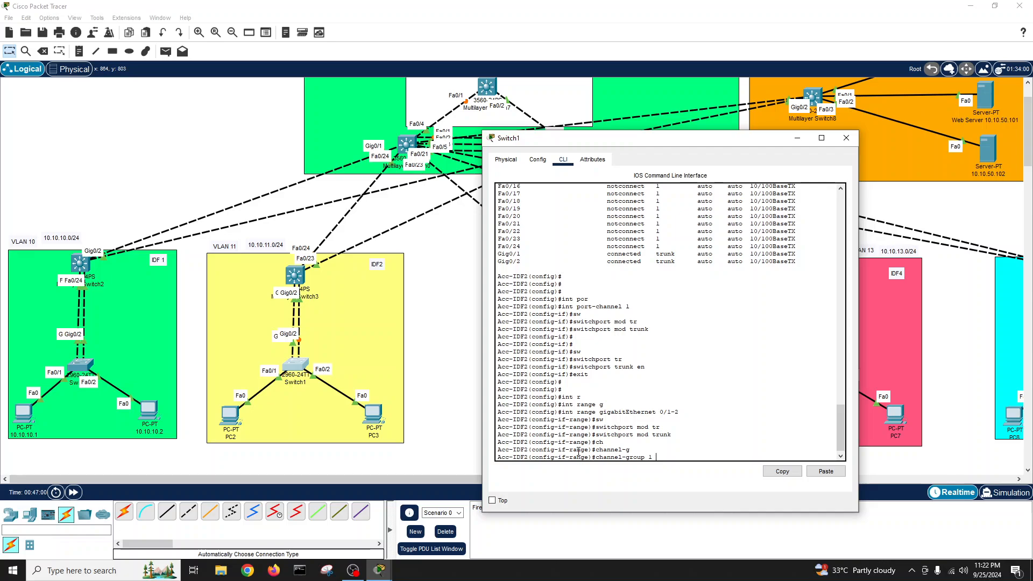
text(mod)
key(Tab)
text(ac)
key(Tab)
key(Return)
key(Return)
key(Return)
key(Return)
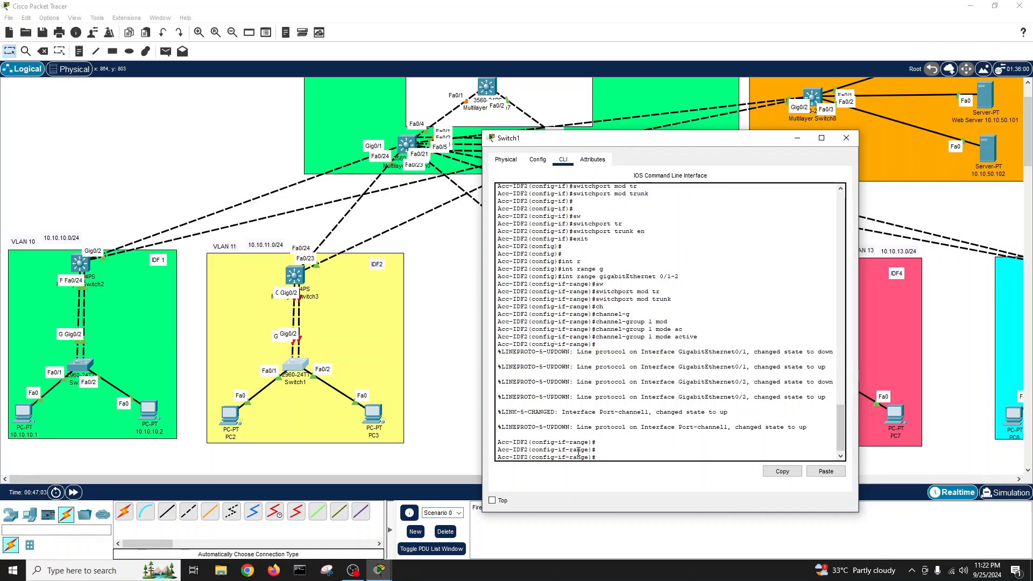
- Exit to privileged mode and save the configuration with write
text(exit)
key(Return)
text(exit)
key(Return)
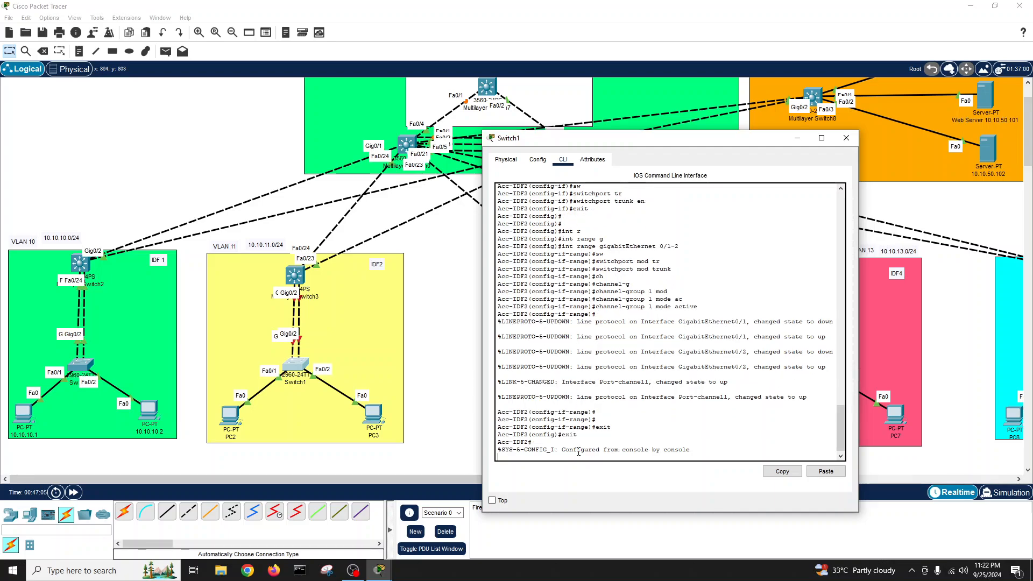
key(Return)
key(Return)
key(Return)
text(wr)
key(Tab)
key(Return)
key(Return)
key(Return)
key(Return)
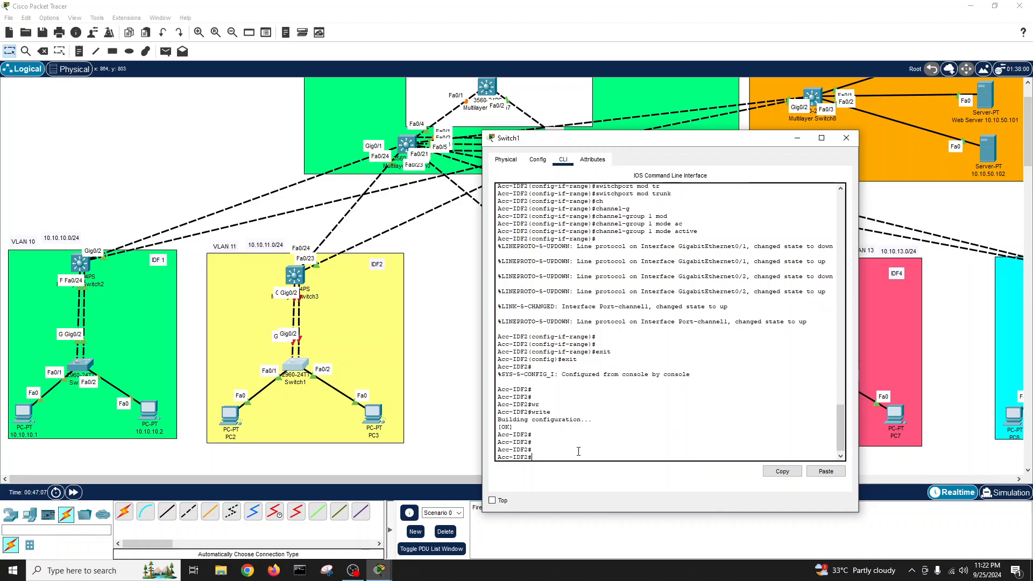
- Check interface status and the EtherChannel summary showing Po1(SU) with LACP bundling Gig0/1 and Gig0/2
text(show int statu)
key(Tab)
key(Return)
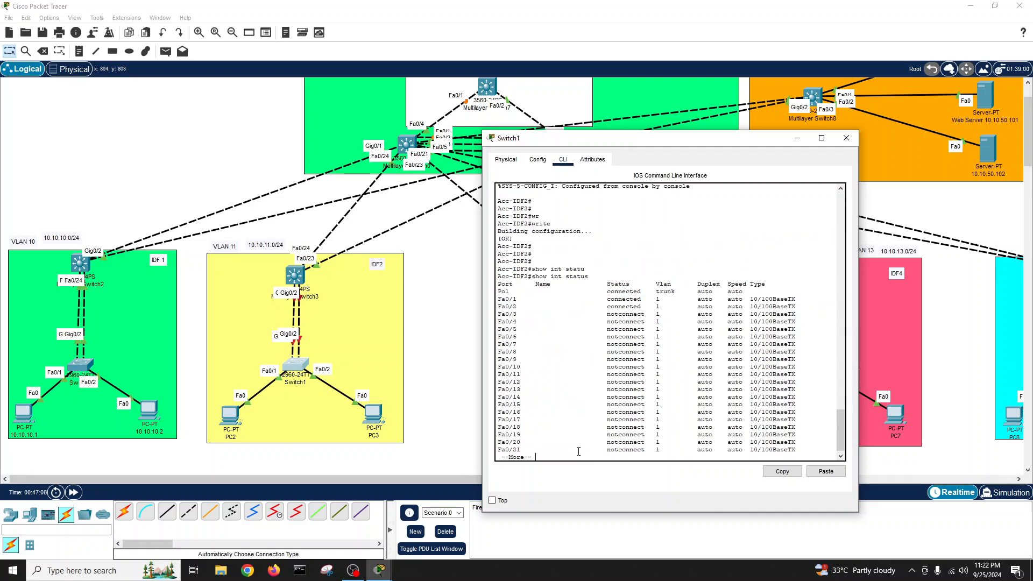
key(Return)
key(Return)
text(show)
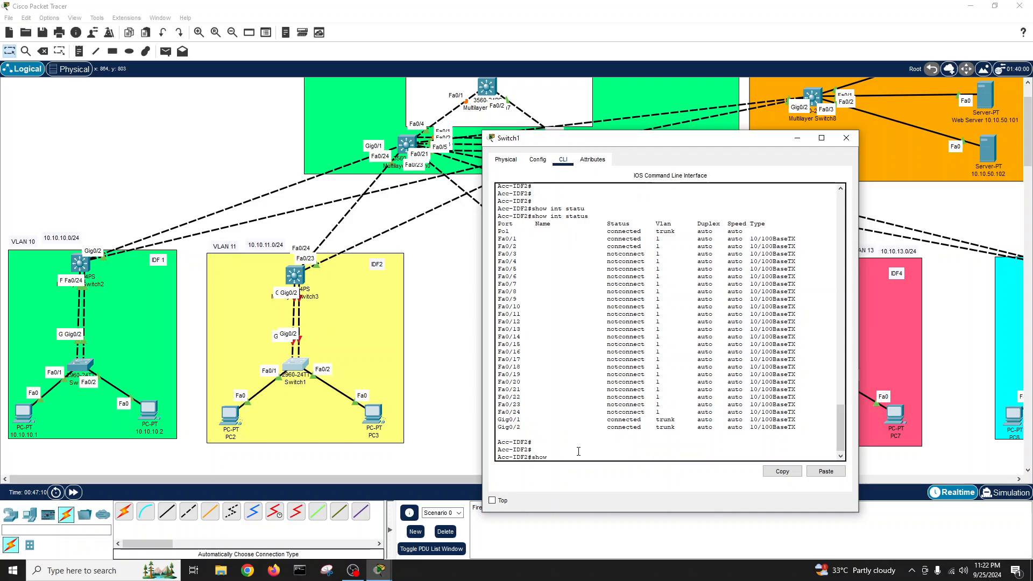
text( eth)
key(Tab)
text(su)
key(Tab)
key(Return)
key(Return)
key(Return)
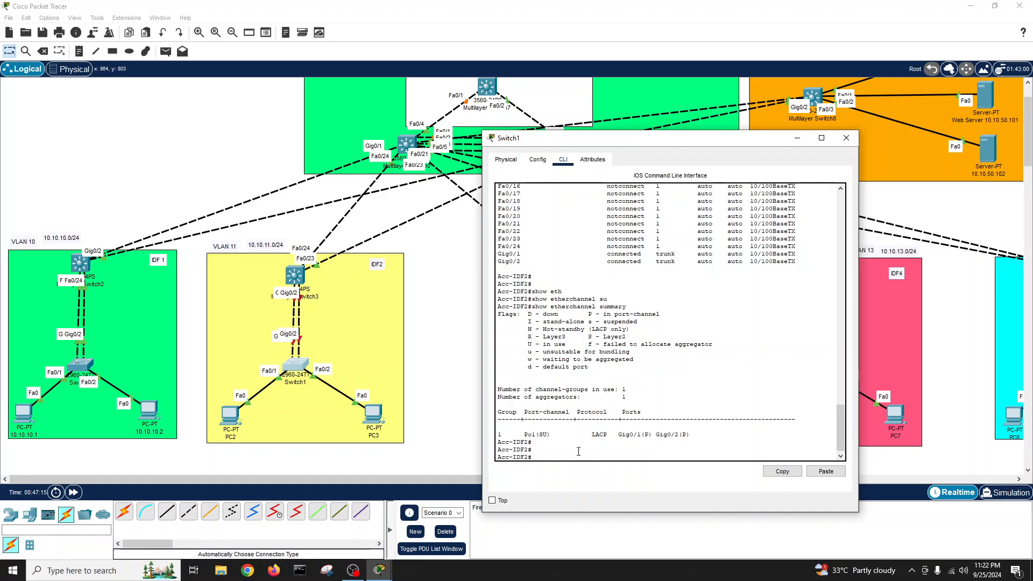
scroll(578, 450, up, 10)
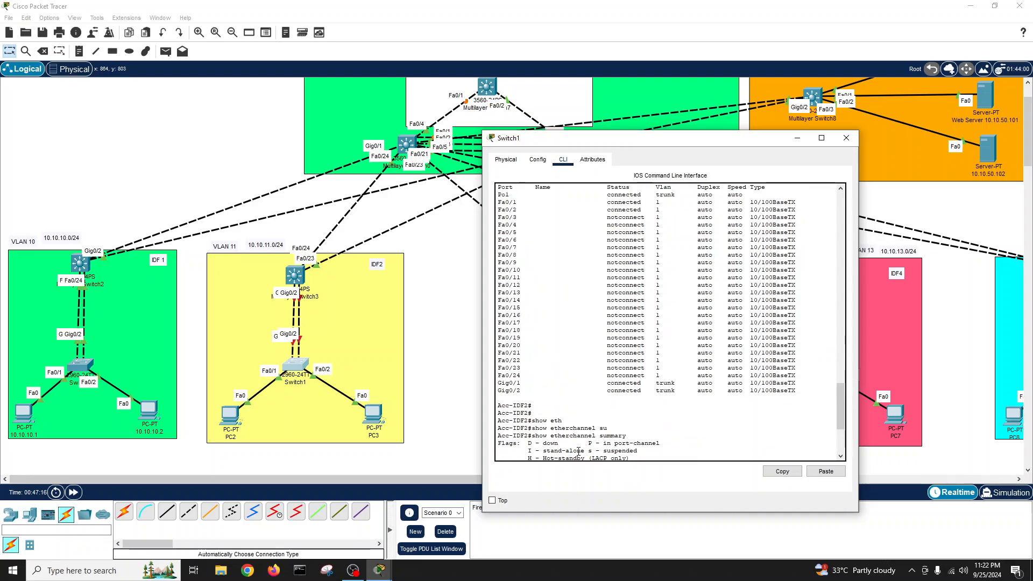
scroll(578, 451, down, 6)
scroll(578, 451, down, 4)
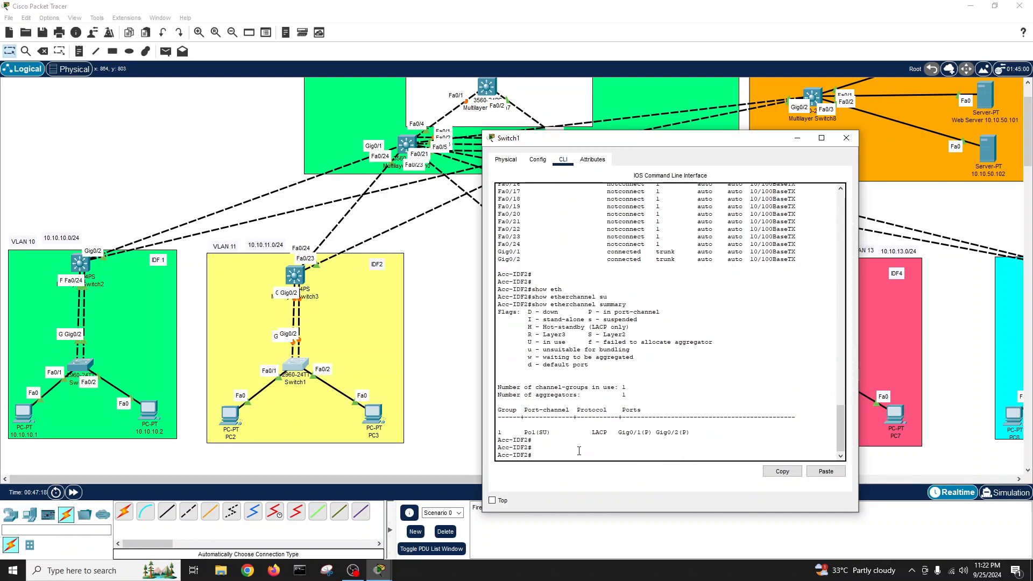
key(Return)
- Create VLAN 20 named 'IDF@-VLAN' and return to privileged mode
text(int)
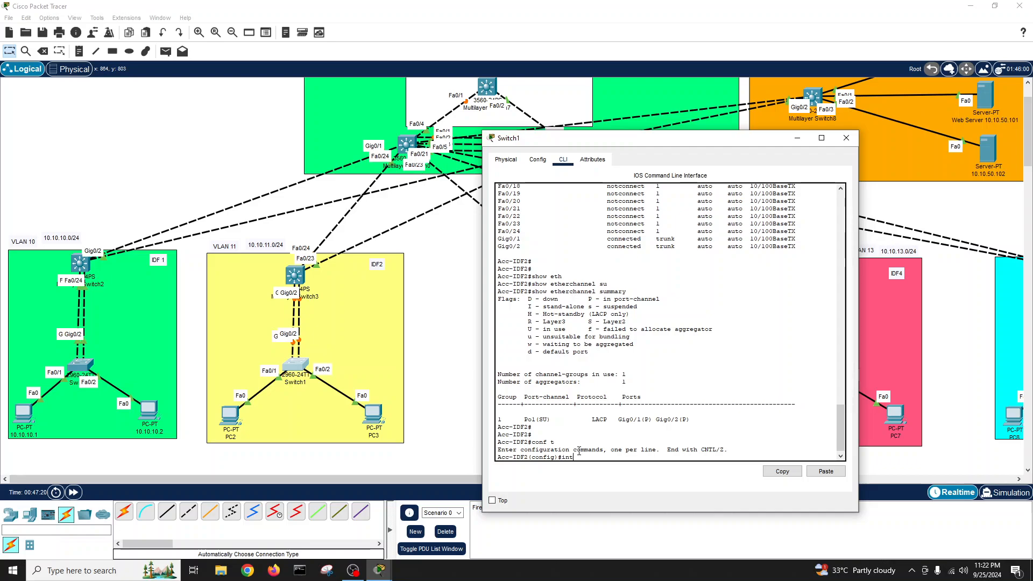
text(lan 20)
key(Return)
text(name IDF@-V)
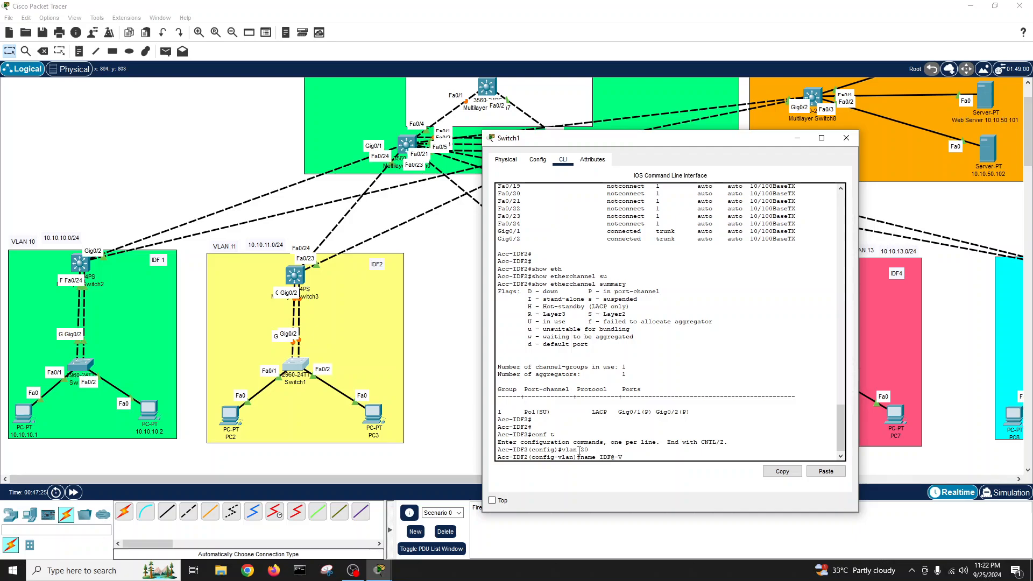
text(LAN)
key(Return)
key(Return)
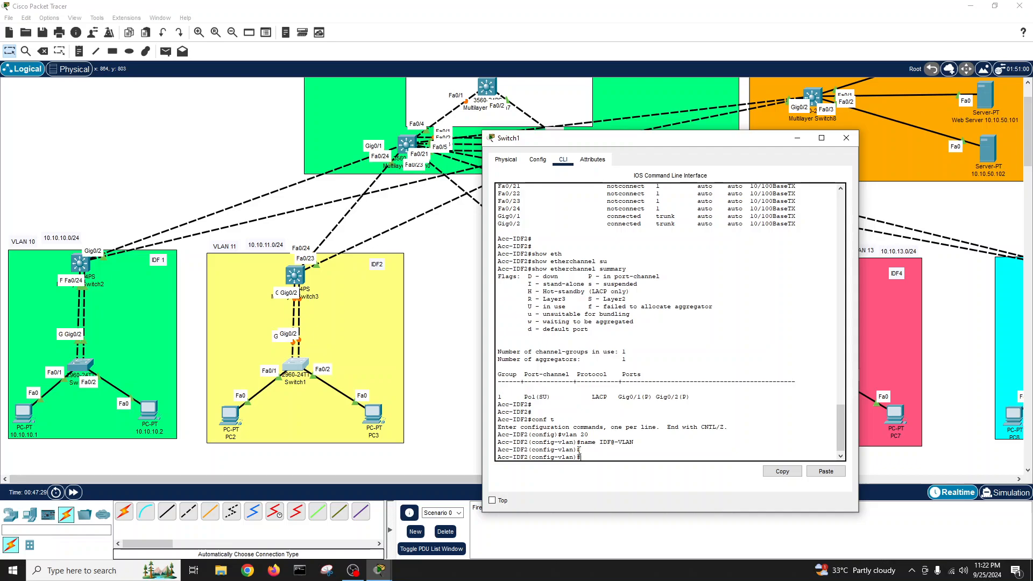
text(exit)
key(Return)
text(exit)
key(Return)
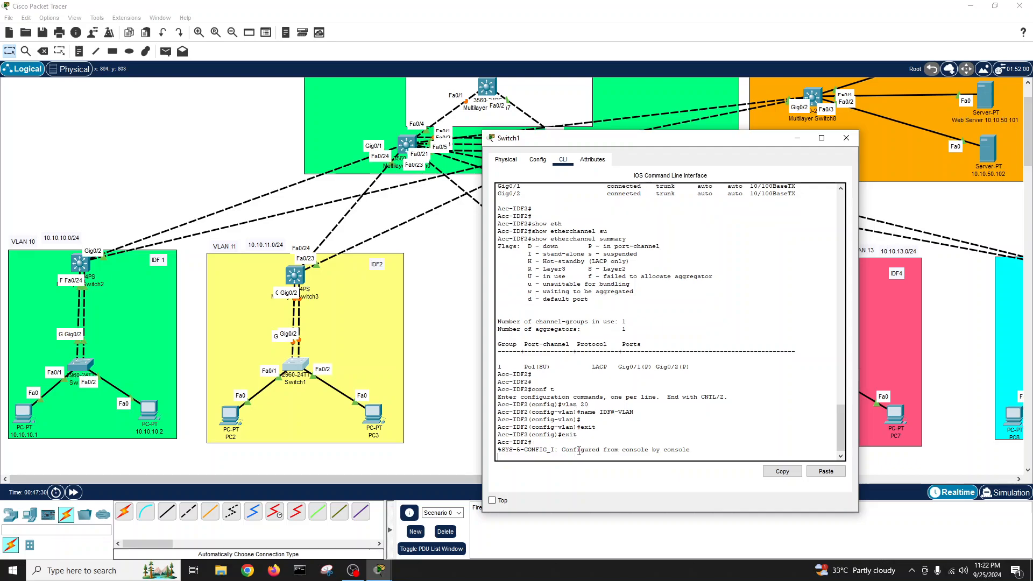
key(Return)
- List Acc-IDF2's interface status, correcting the misspelled show commands
text(show int stau)
key(Tab)
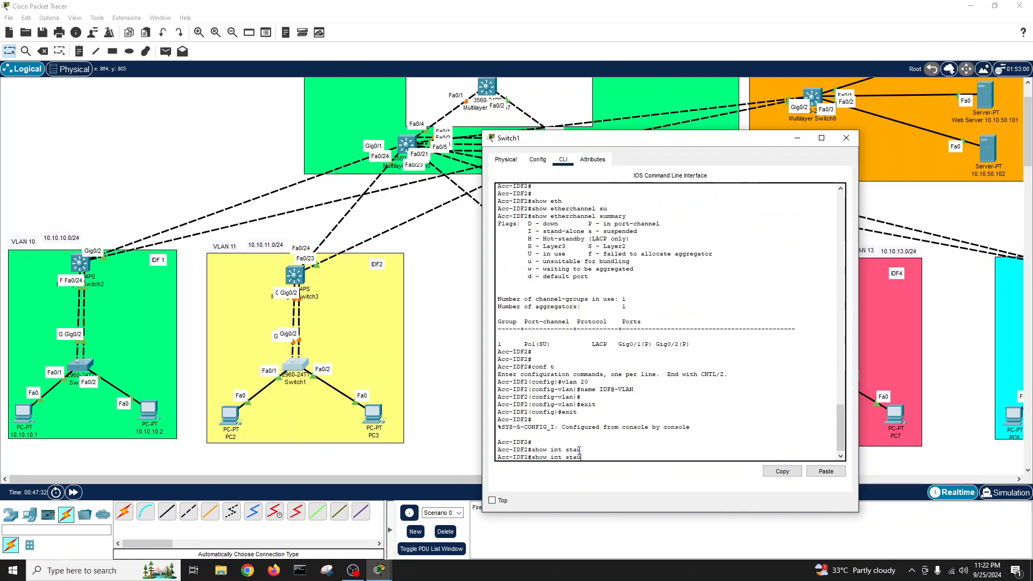
key(Return)
key(Return)
key(Return)
text(shwo int)
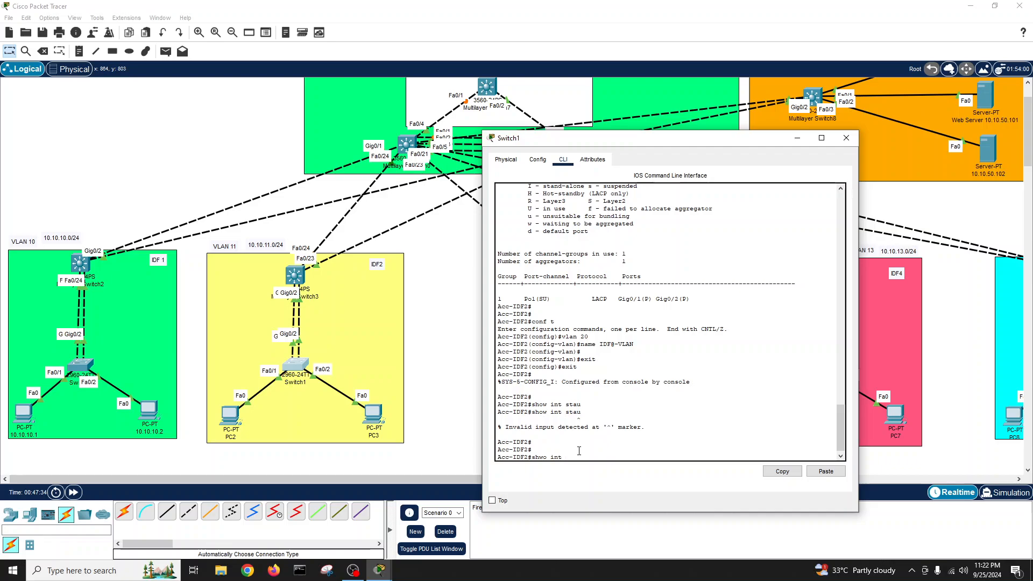
key(BackSpace)
key(BackSpace)
key(BackSpace)
key(BackSpace)
text(ow int statu)
key(Tab)
key(Return)
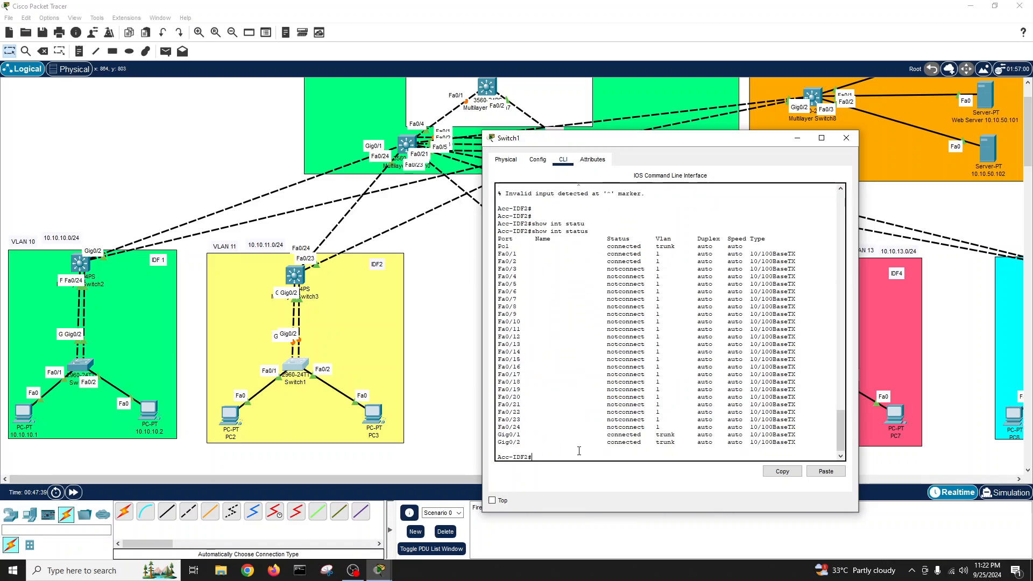
- Select ports Fa0/1–Fa0/2 as a range and set them to access mode
text(conf t)
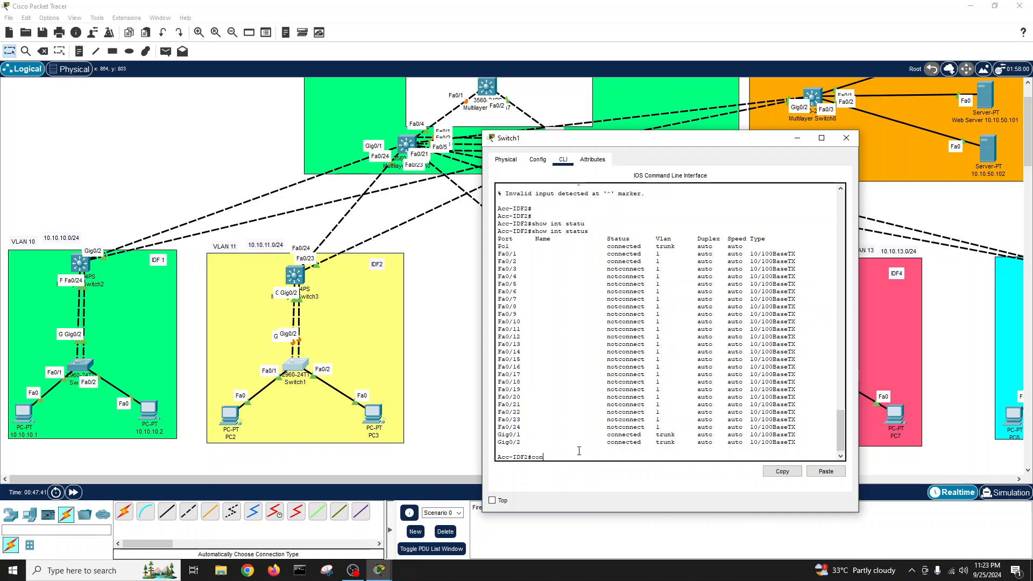
key(Return)
text(int r)
key(Tab)
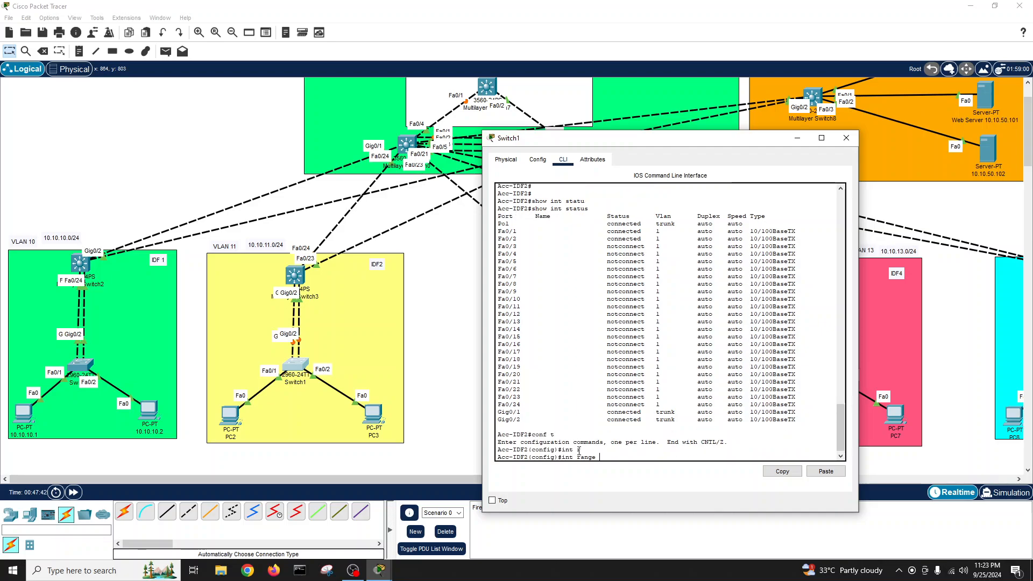
text(f)
key(Tab)
text(0/1)
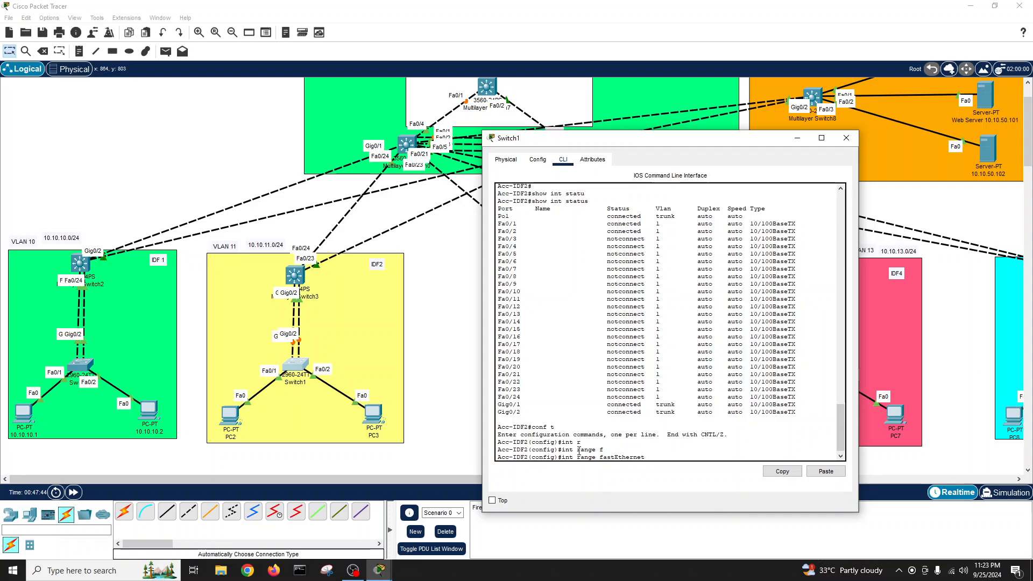
text(-2)
key(Return)
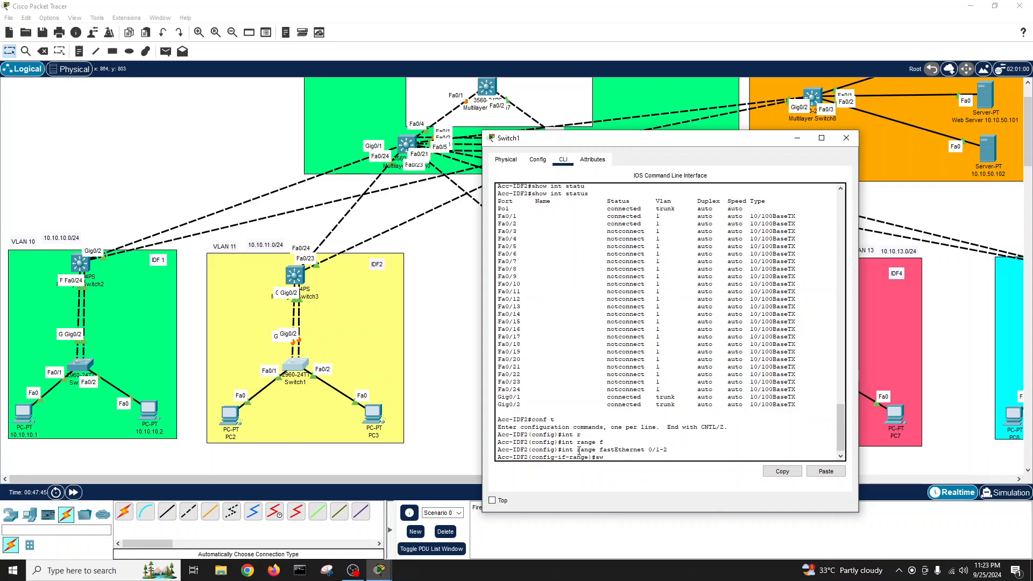
text(sw)
key(Tab)
text(mod acc)
key(Tab)
key(Return)
- Assign Fa0/1 and Fa0/2 to access VLAN 20
text(sw)
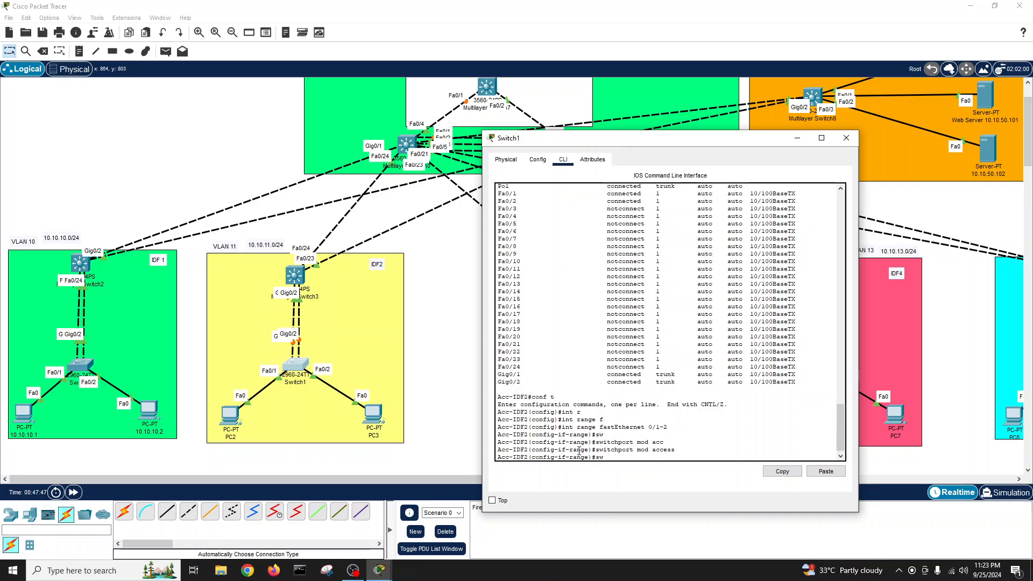
key(Tab)
text(ac)
key(Tab)
text(vl)
key(Tab)
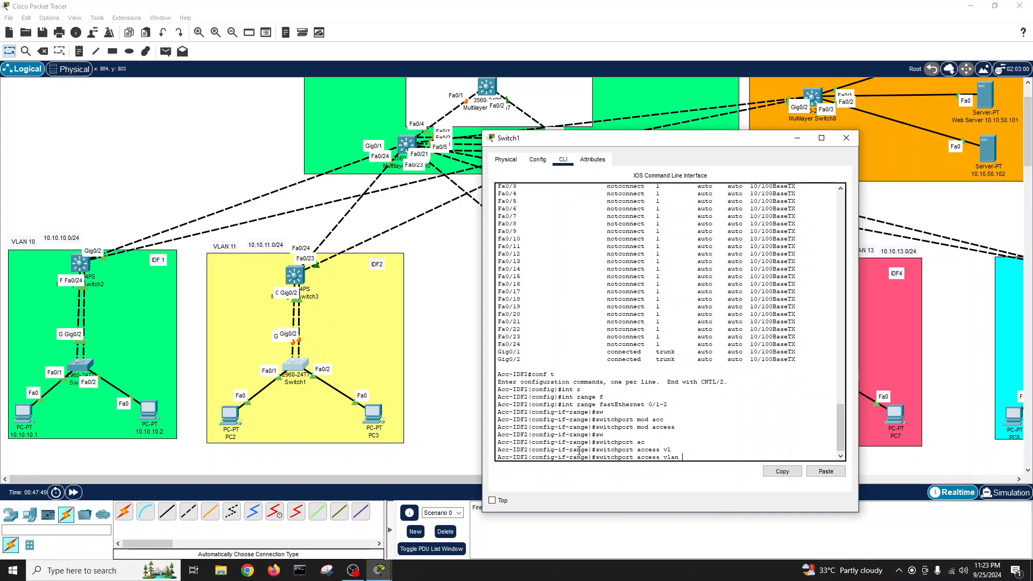
text(20)
key(Return)
key(Return)
key(Return)
- Save the configuration and show interface status to confirm both ports are in VLAN 20
text(exit)
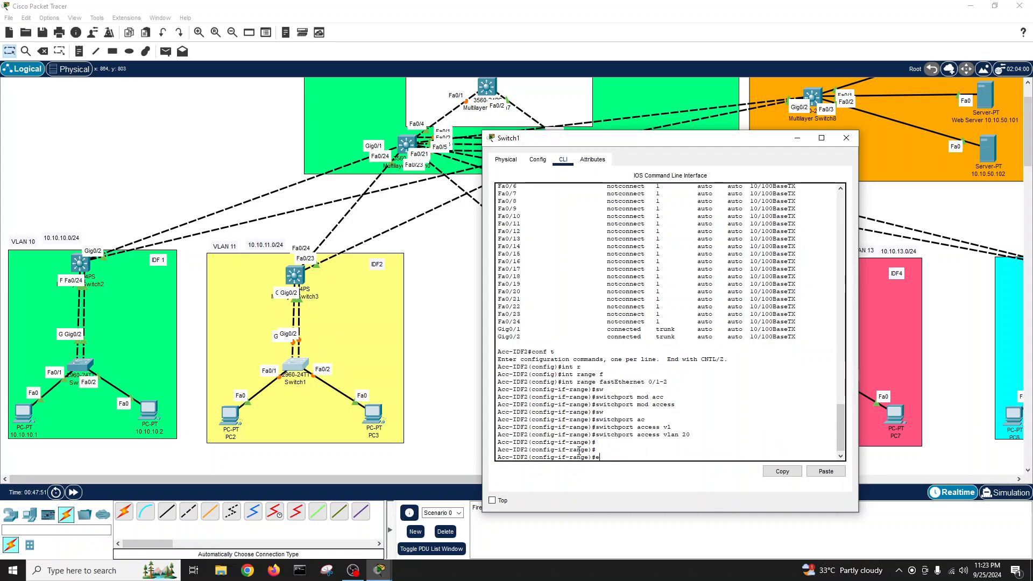
key(Return)
text(ex)
key(Tab)
key(Return)
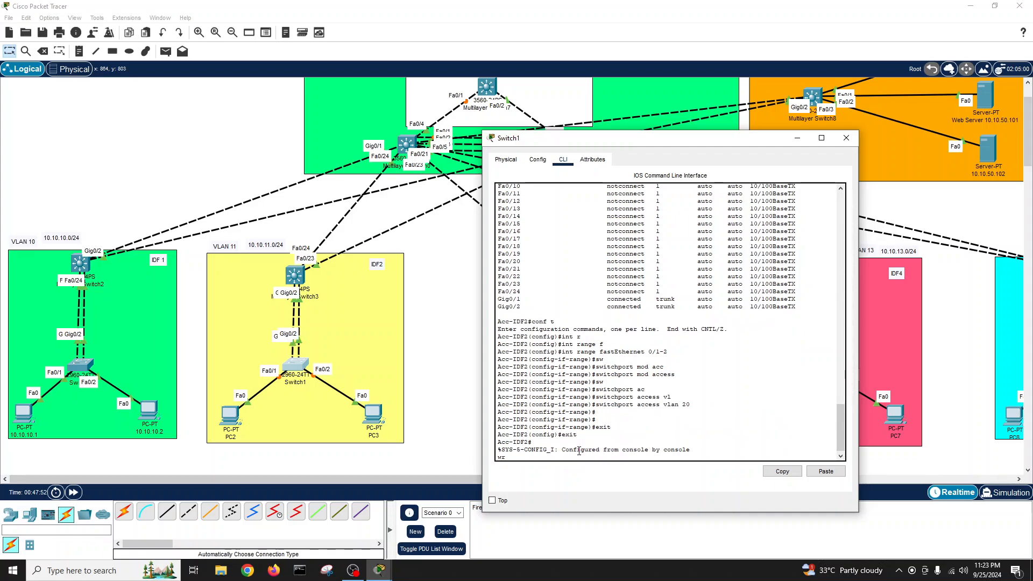
text(wr)
key(Tab)
key(Return)
key(Return)
text(show int sttu)
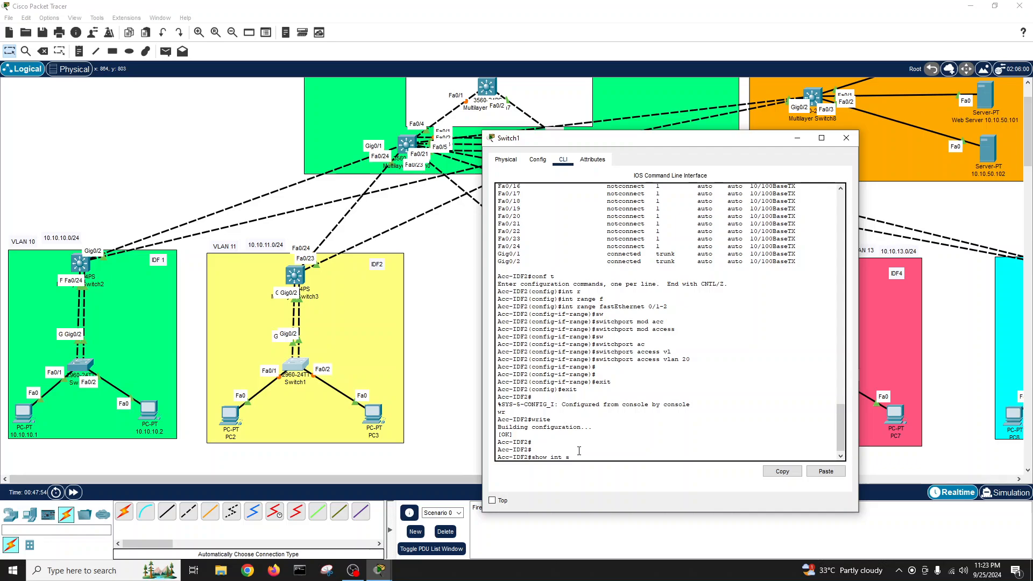
key(Return)
key(Return)
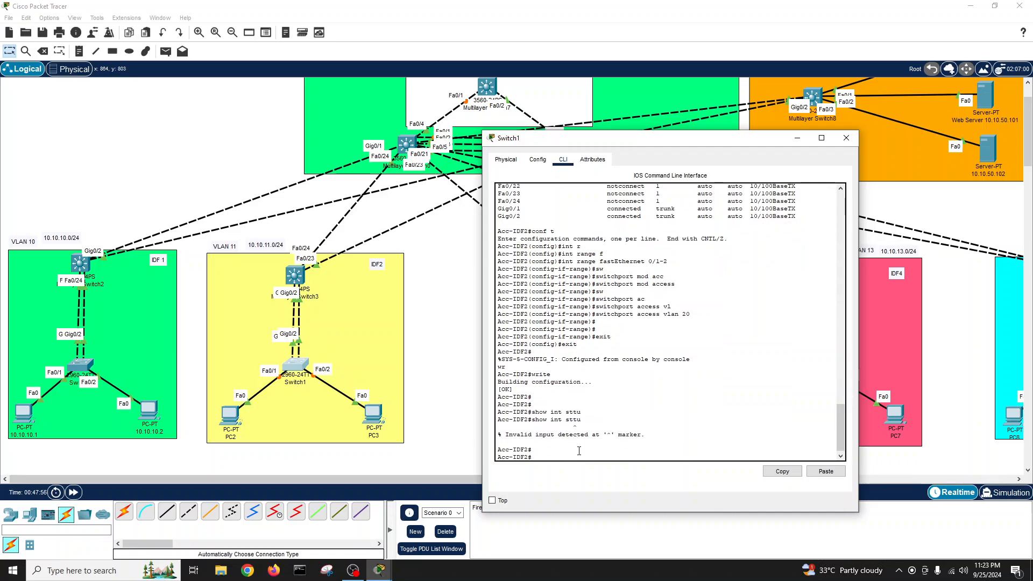
text(show int st)
key(Tab)
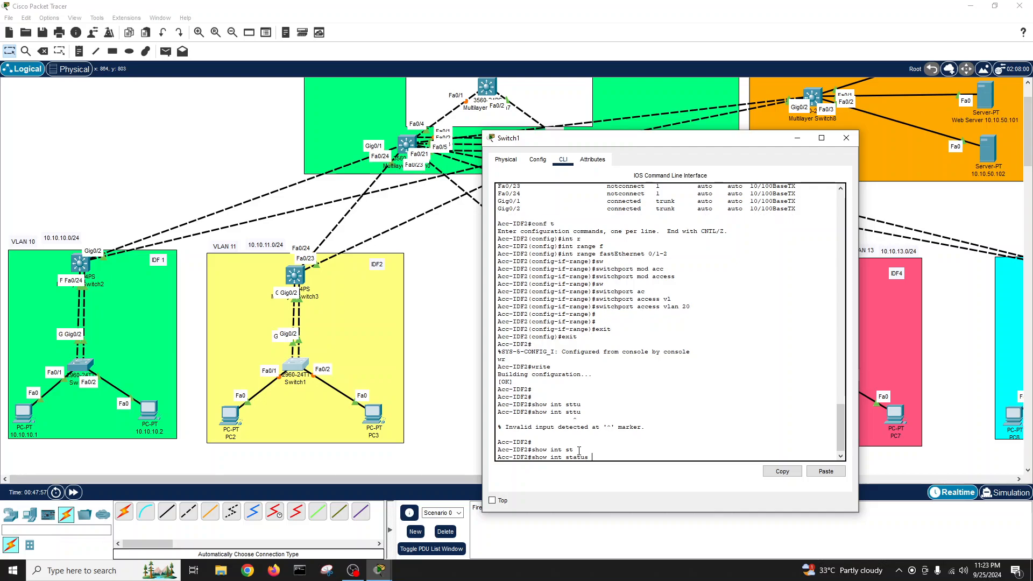
key(Return)
key(Return)
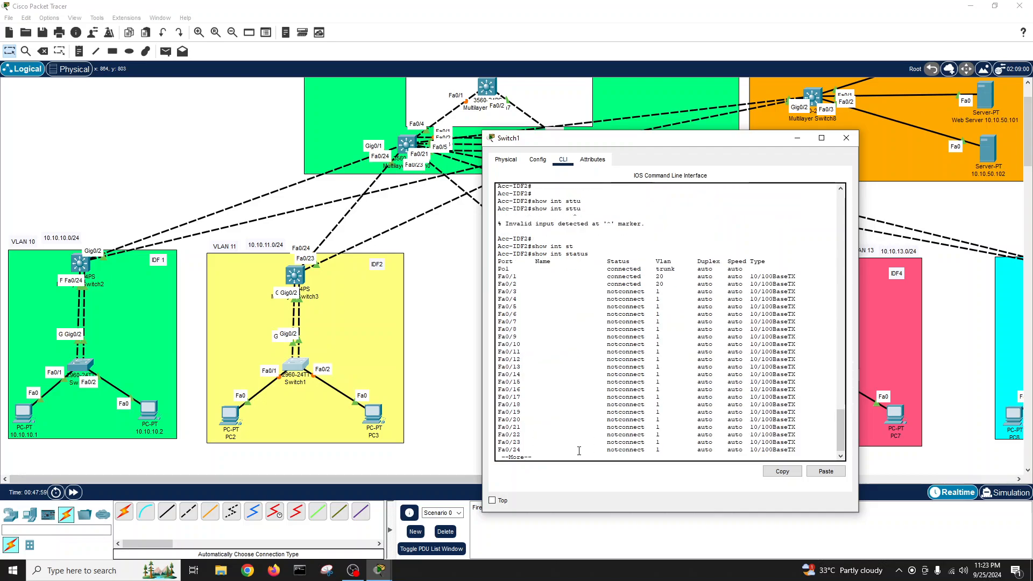
- Close the switch console and relabel PC2 as 10.10.11.1 and PC3 as 10.10.11.2
click(845, 138)
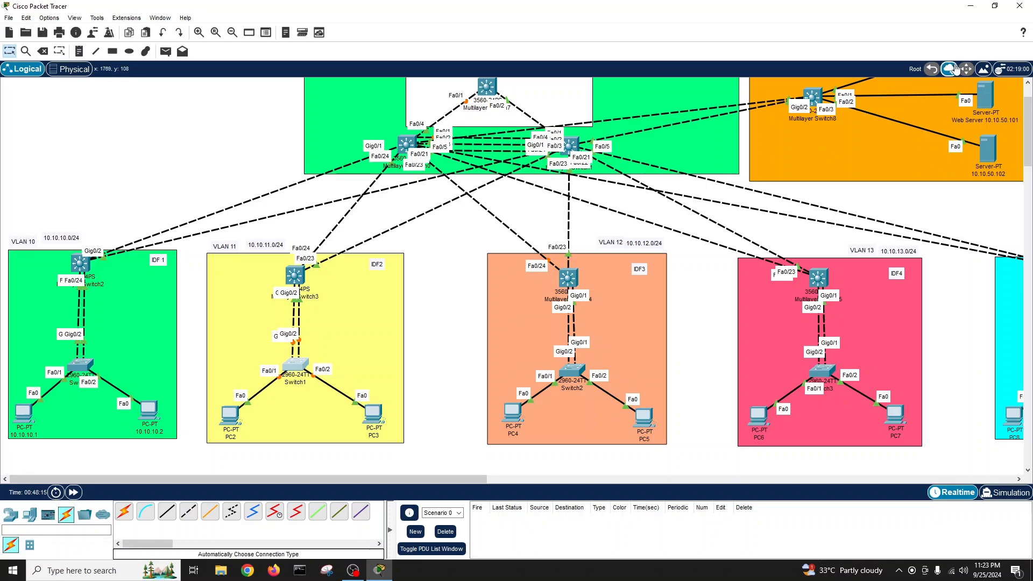
click(230, 437)
text(1)
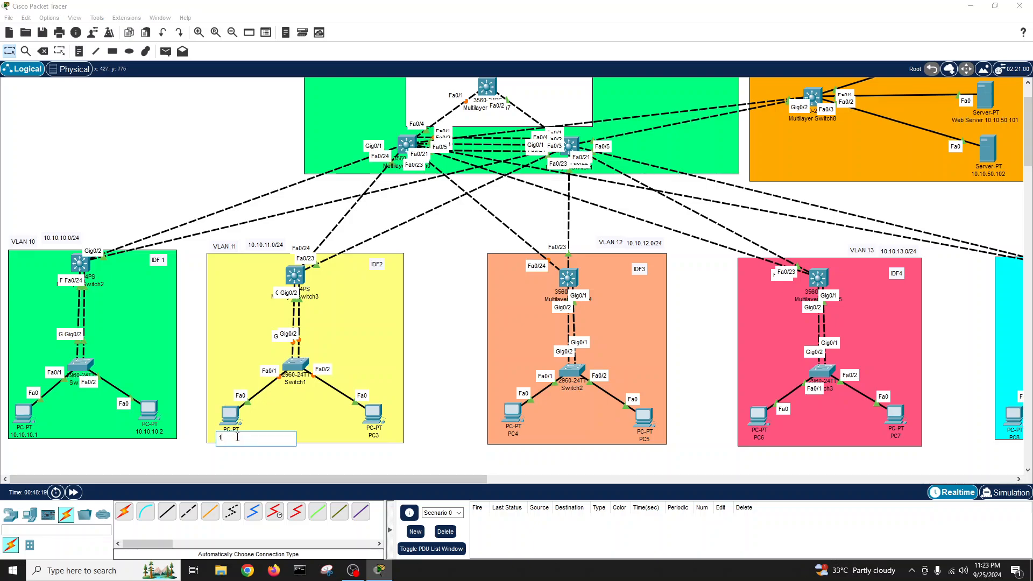
text(0.10.11.0)
click(374, 436)
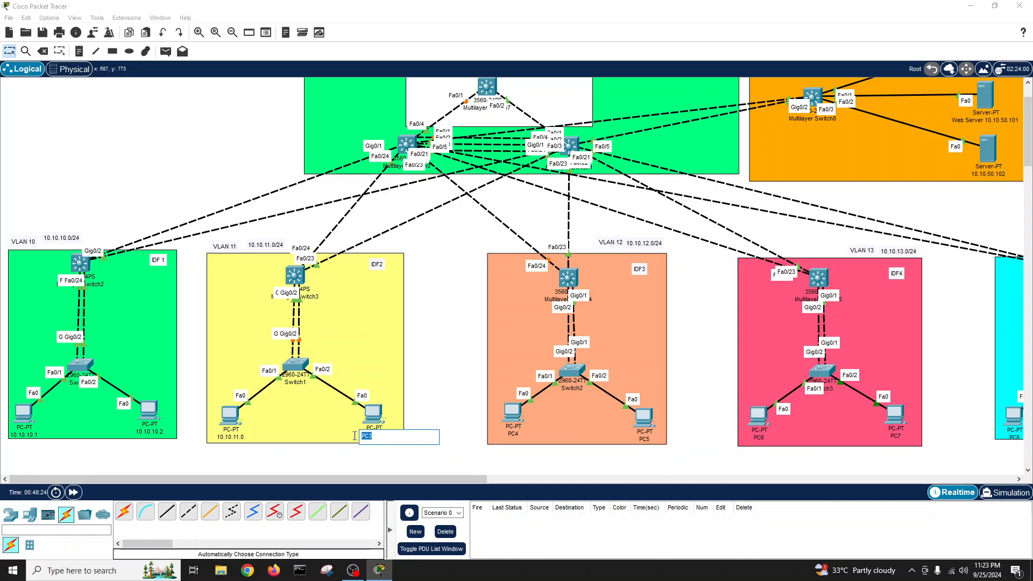
text(10.10.11.2)
click(241, 438)
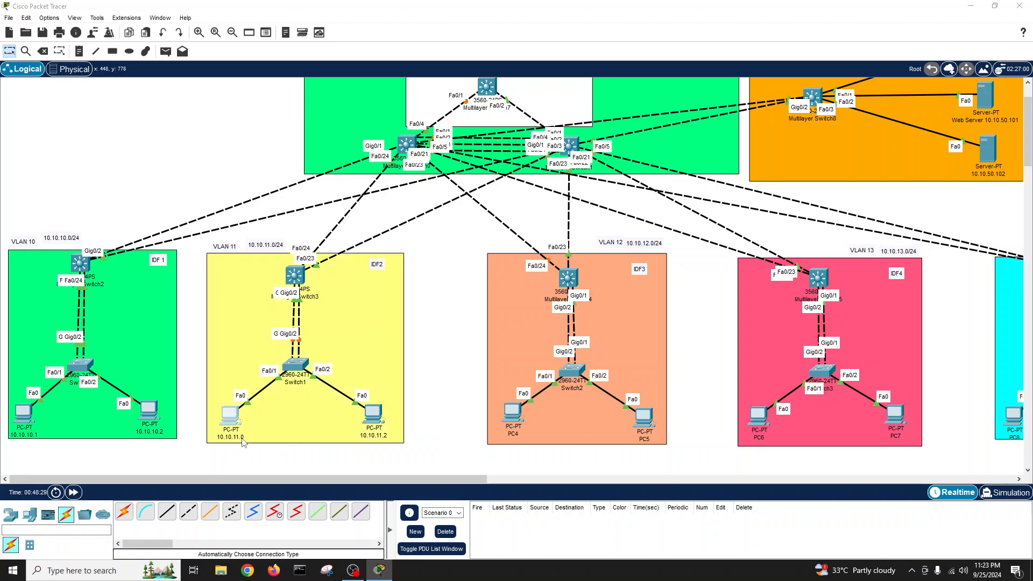
key(BackSpace)
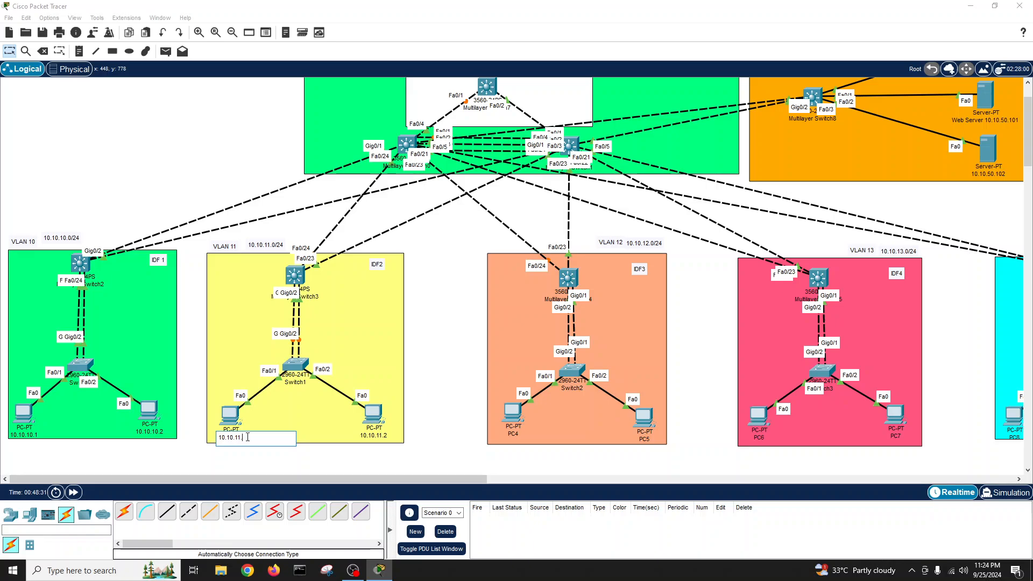
double_click(247, 438)
- In PC 10.10.11.1's IP Configuration, set the IPv4 address to 10.10.11.1
double_click(231, 425)
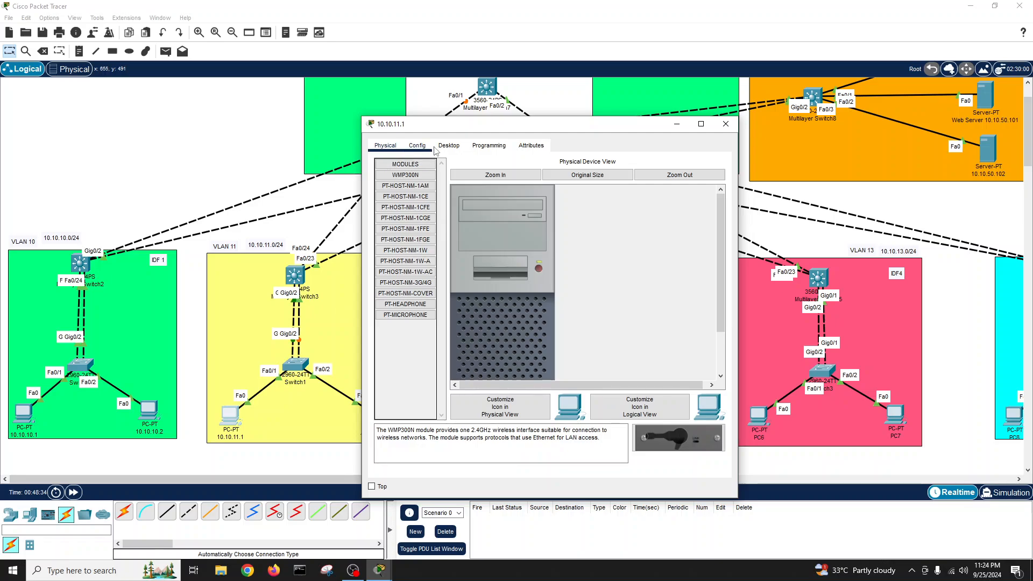
click(446, 145)
click(409, 186)
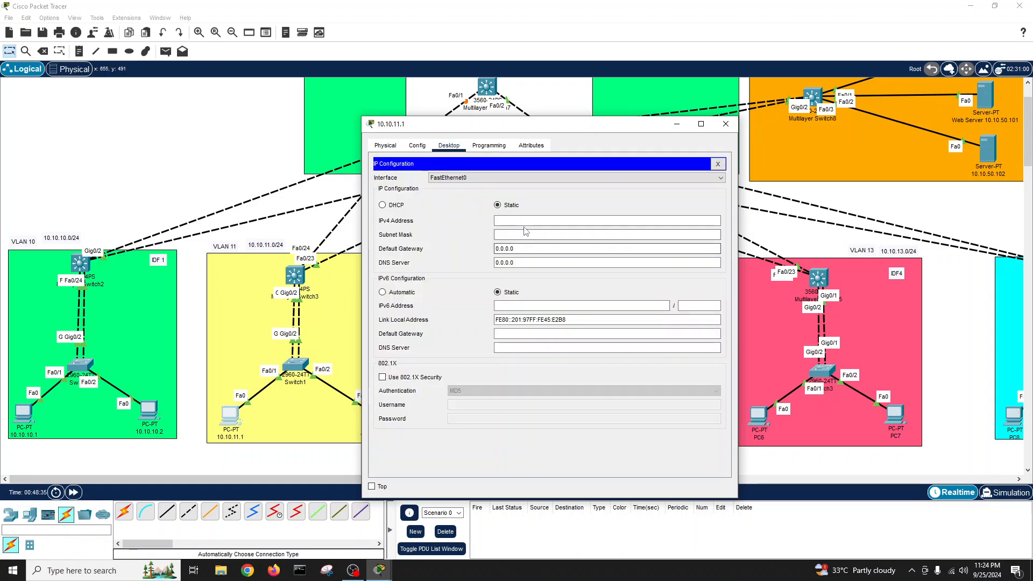
click(525, 221)
text(10.10.11.1)
- Set mask 255.255.255.0, gateway 10.10.11.254 and DNS 10.10.50.100, then close the PC window
click(510, 232)
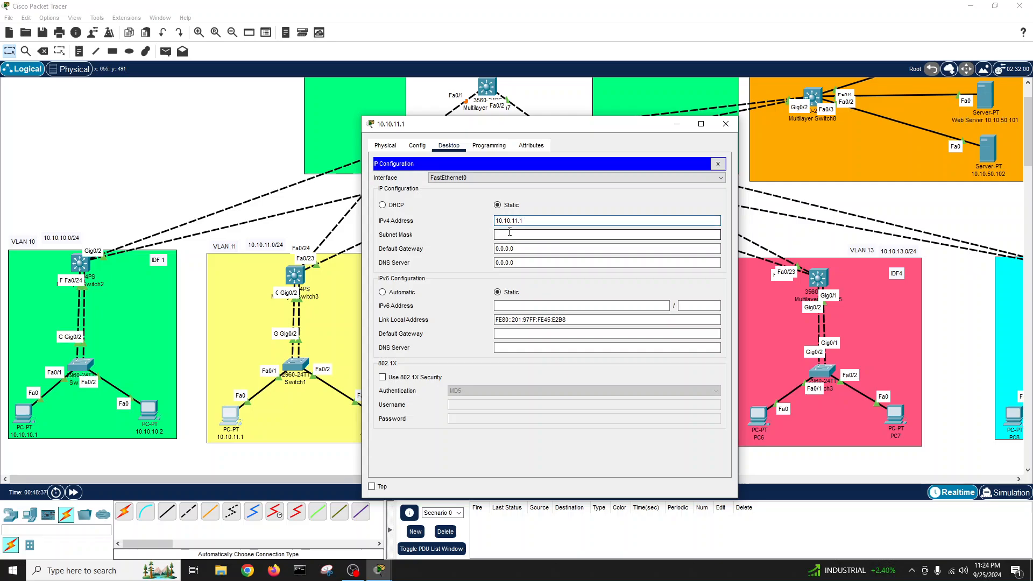
drag(527, 235, 510, 235)
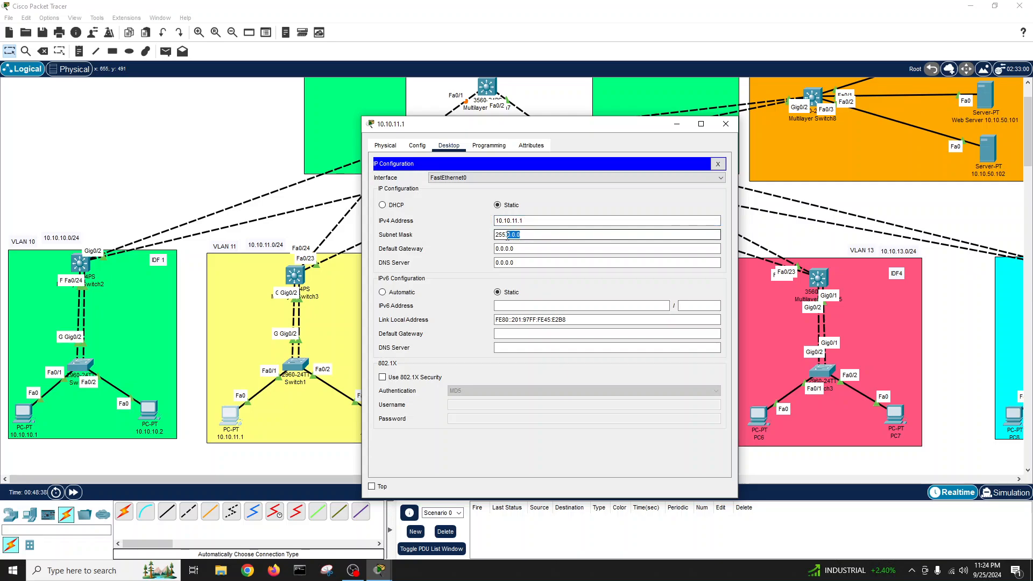
text(255.255.)
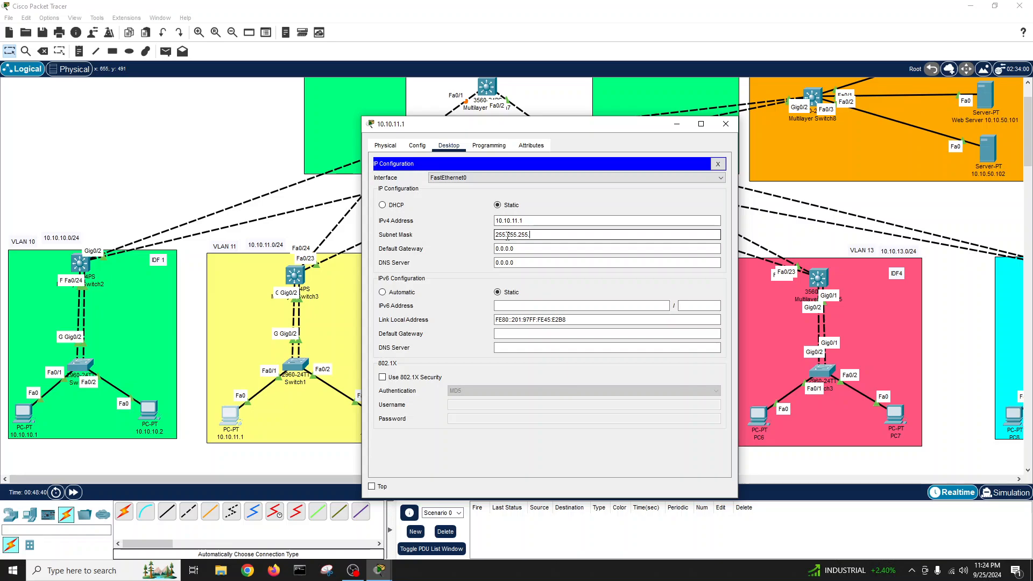
key(Tab)
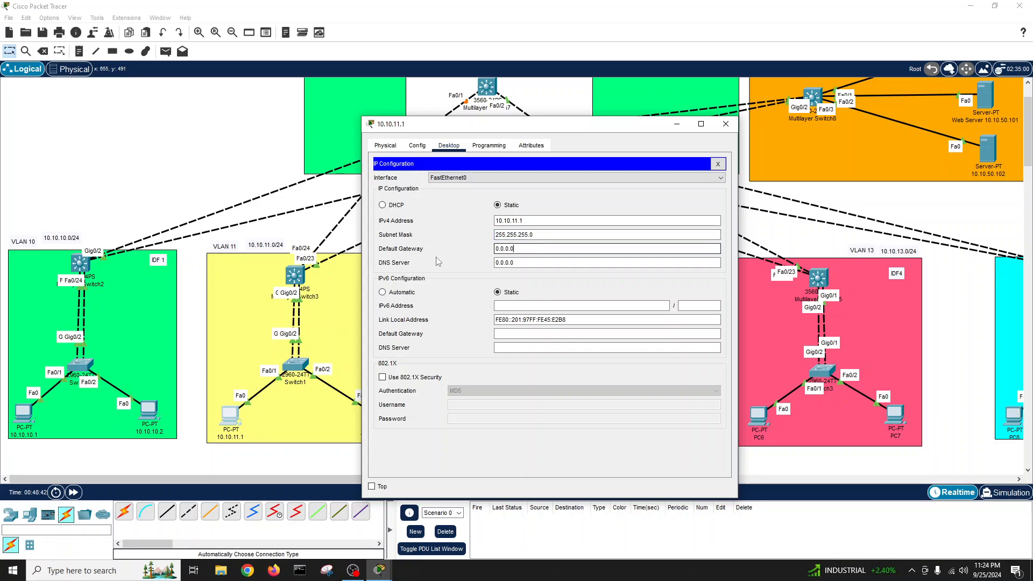
key(BackSpace)
key(BackSpace)
key(BackSpace)
key(BackSpace)
key(BackSpace)
key(BackSpace)
text(10.10.11.1)
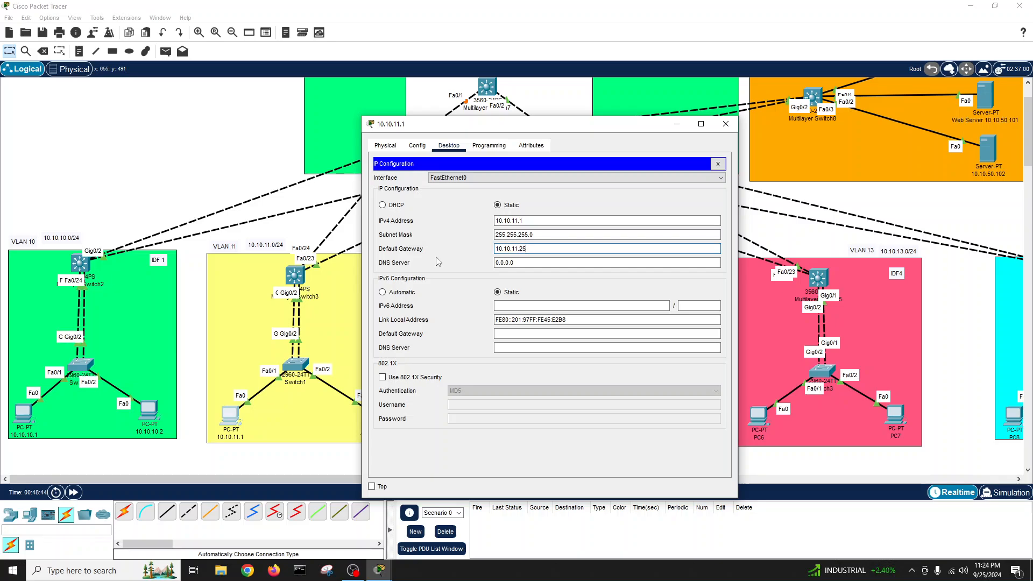
click(517, 263)
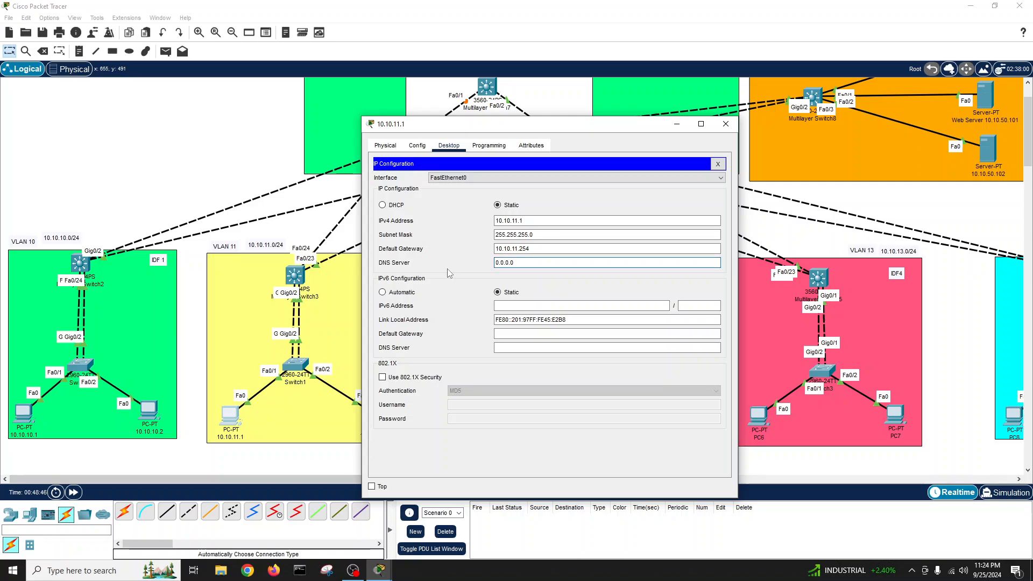
double_click(517, 263)
text(10.10.50.100)
click(725, 124)
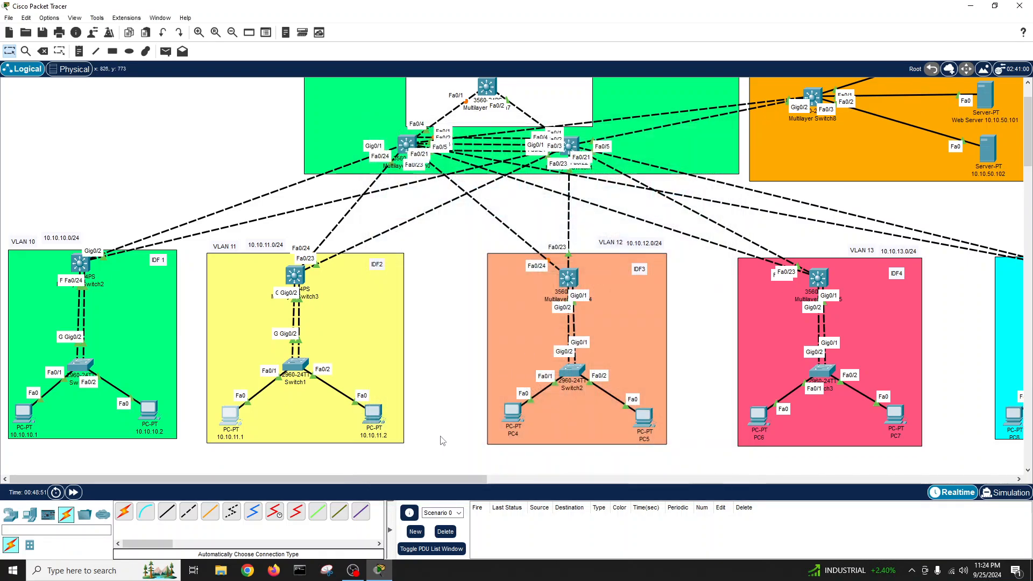
- Open PC 10.10.11.2's IP Configuration, dismissing the no-modem warning
click(371, 414)
click(449, 146)
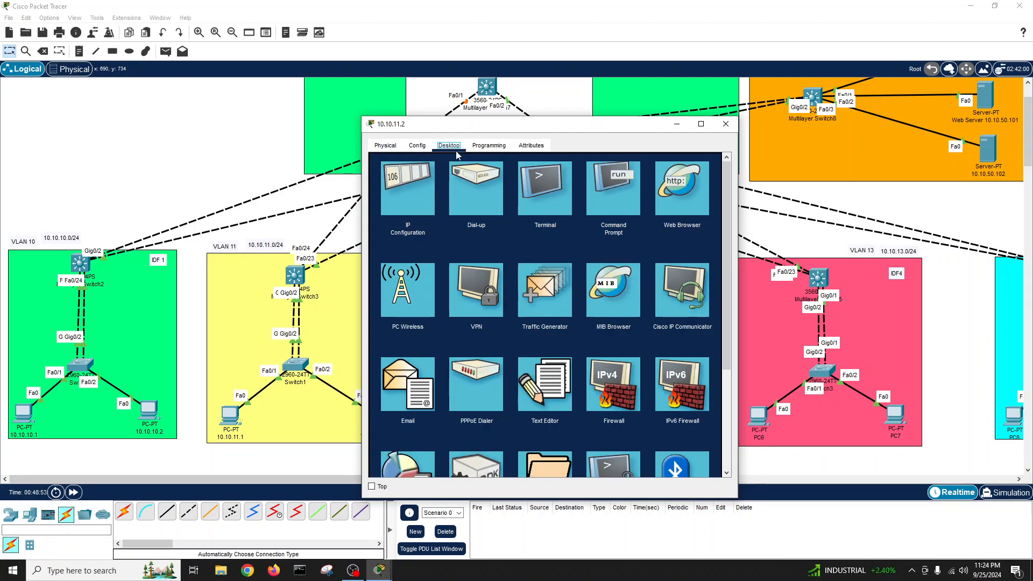
click(457, 186)
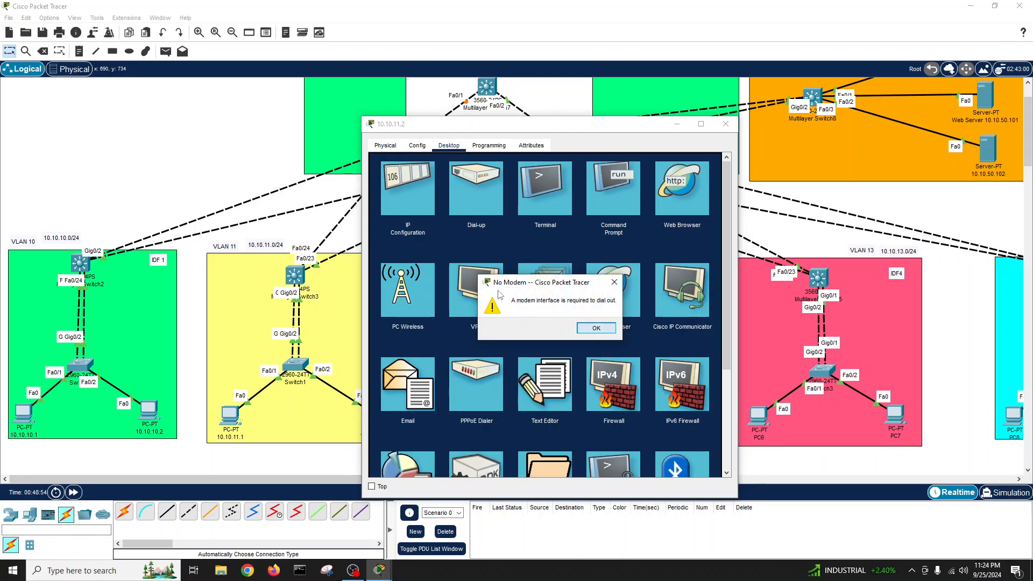
click(596, 328)
click(419, 207)
- Enter IPv4 10.10.11.2, mask 255.255.255.0 and default gateway 10.10.11.254
click(520, 221)
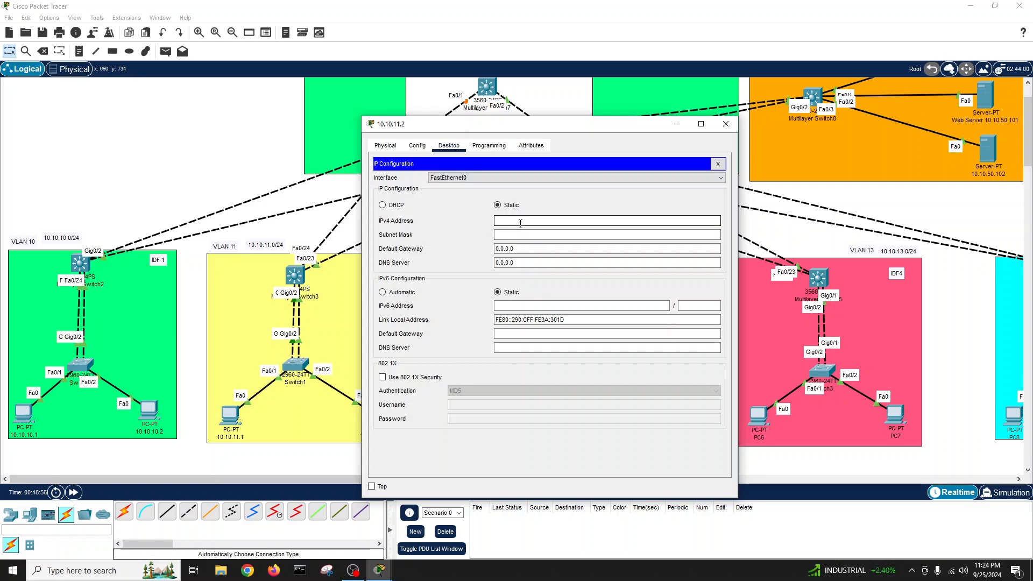
text(10.10.11.2)
click(505, 234)
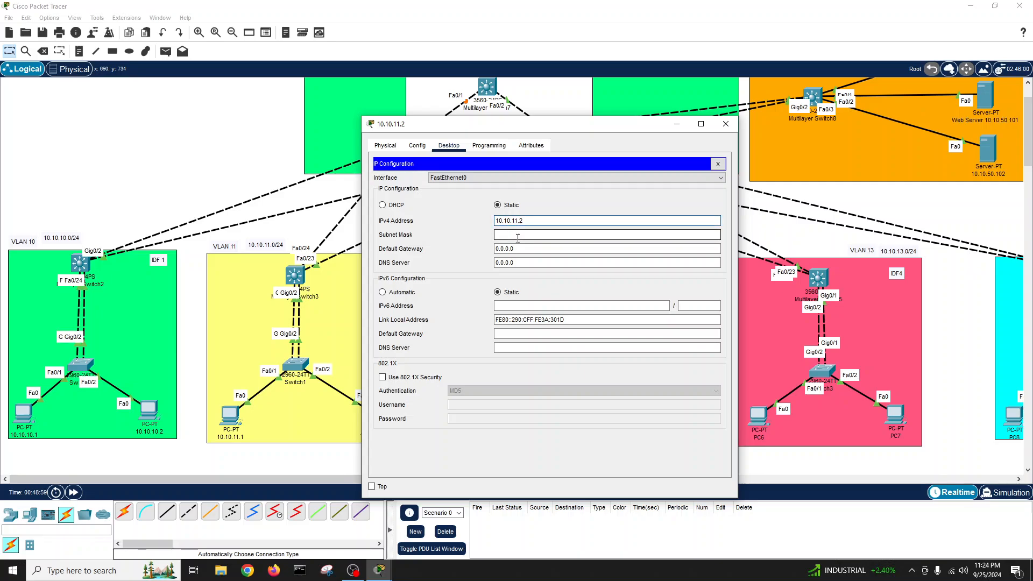
drag(508, 235, 549, 236)
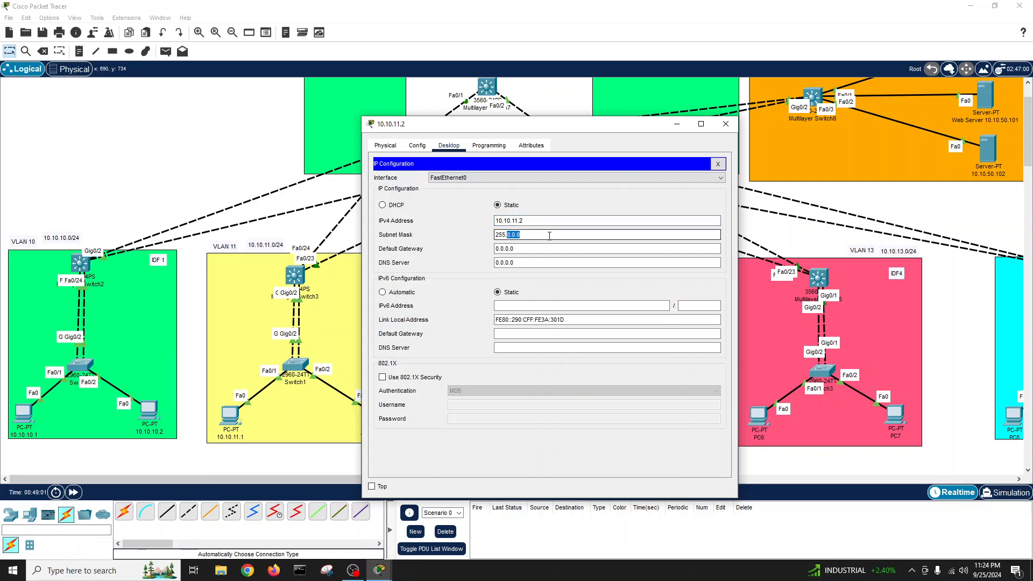
text(255.255.0)
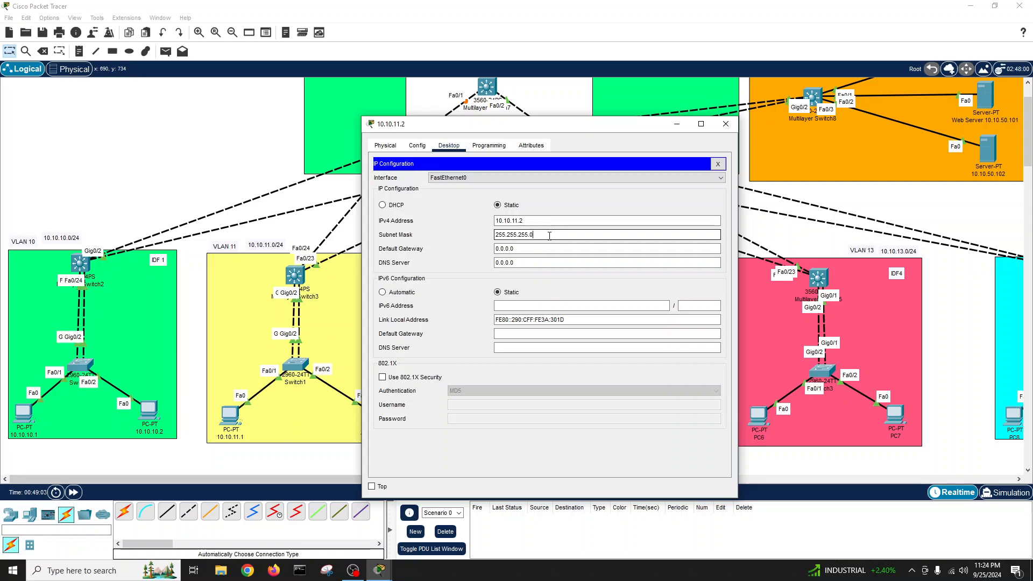
click(497, 249)
drag(497, 249, 486, 253)
text(10.10.11.1)
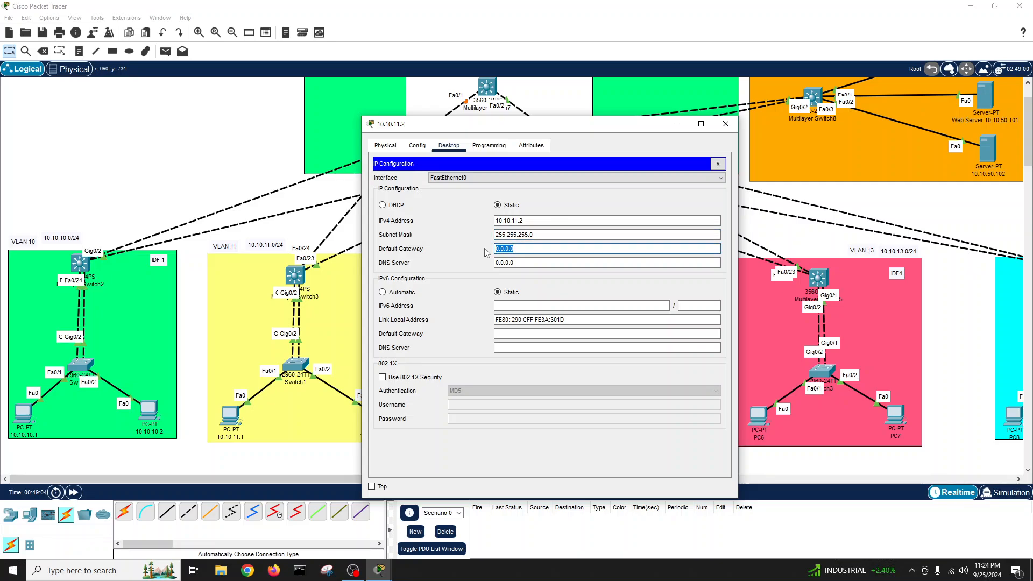
text(254)
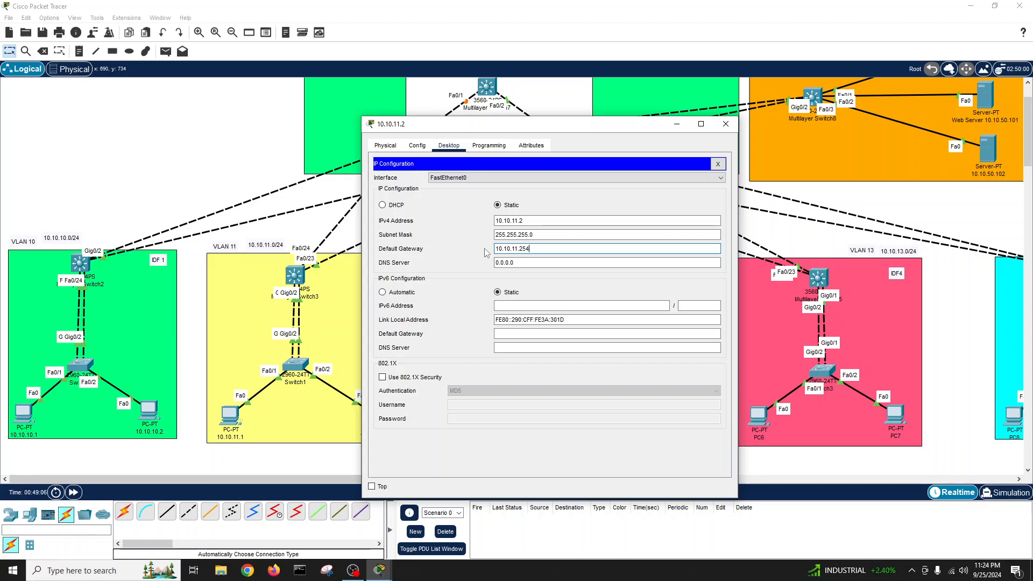
- Set the DNS server to 10.10.50.10 and close the PC window
click(498, 263)
drag(498, 262, 474, 268)
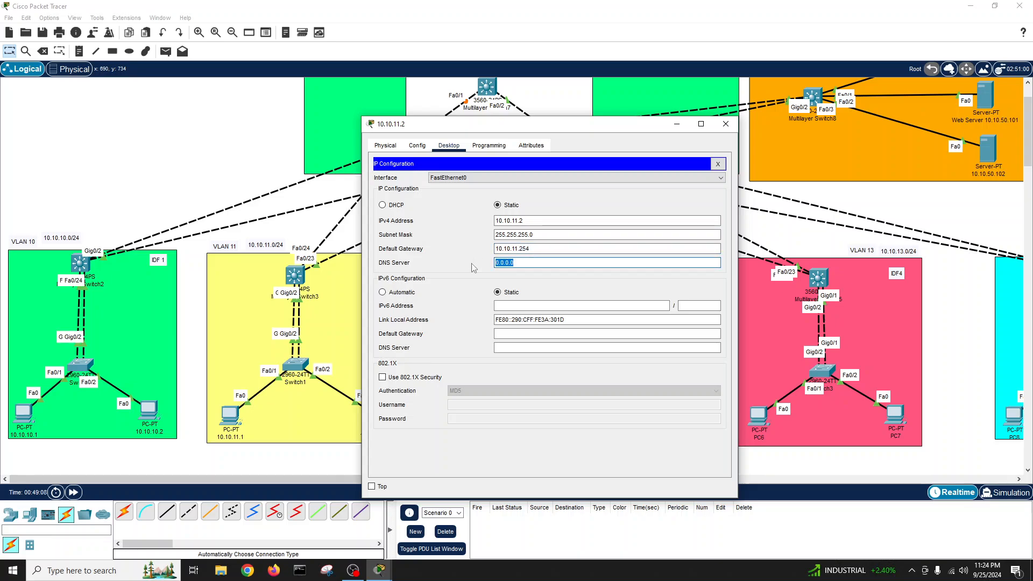
text(10.)
text(.100)
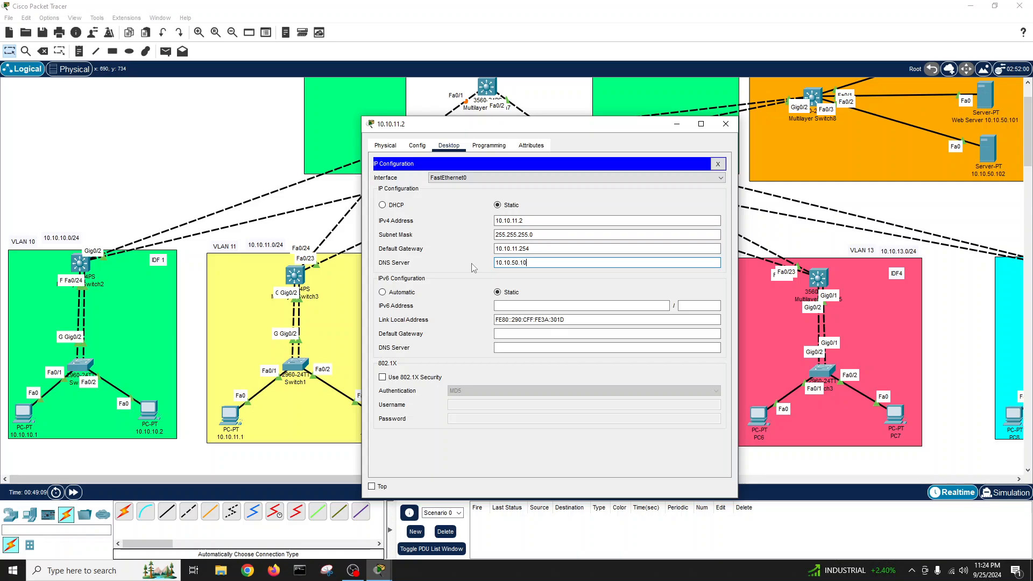
click(717, 164)
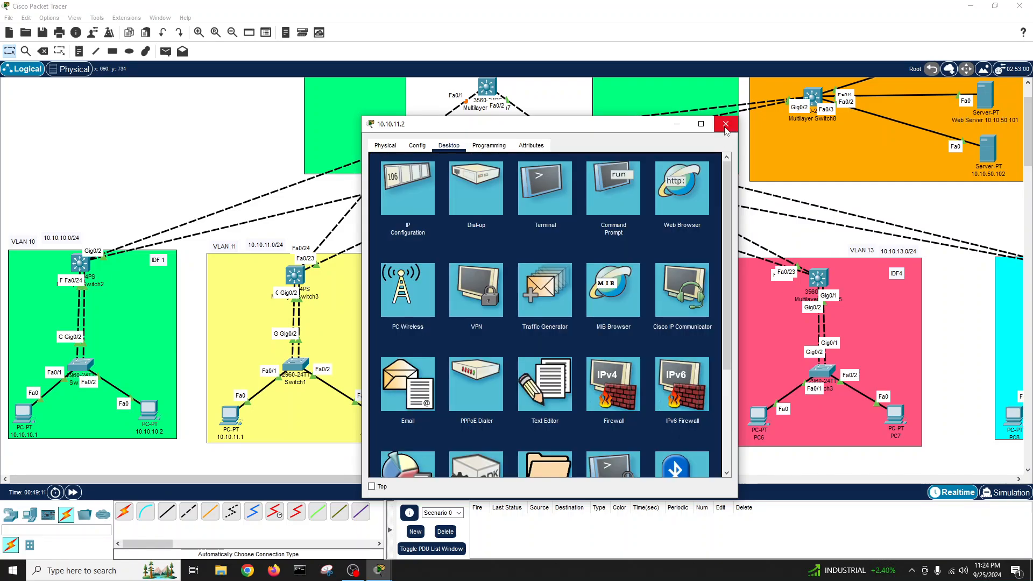
click(725, 124)
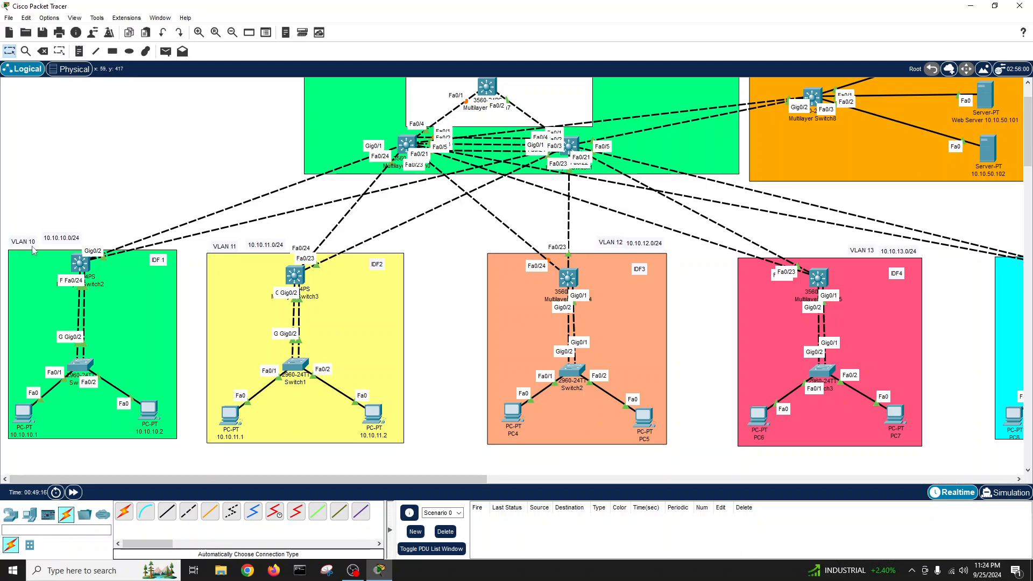
- On the IDF1 leaf switch CLI, create VLAN 10 named IDF1
click(83, 264)
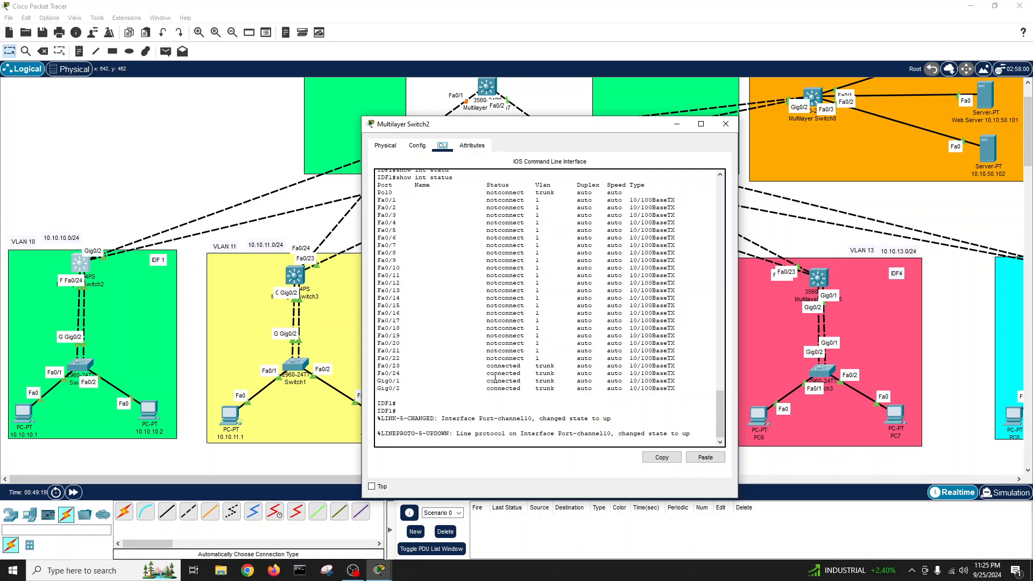
key(Return)
key(Return)
key(Return)
key(Return)
text(conf t)
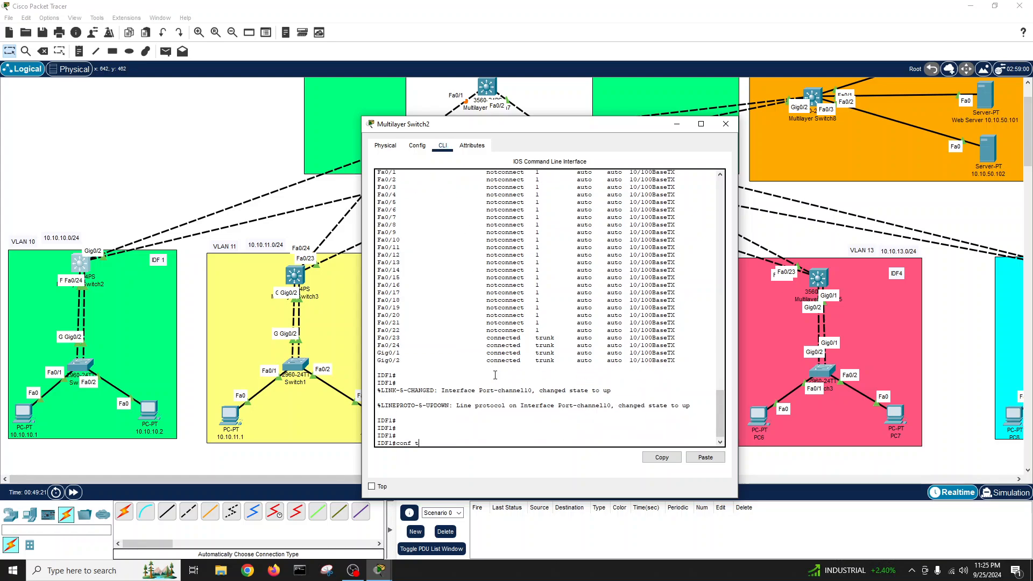
key(Return)
text(vl)
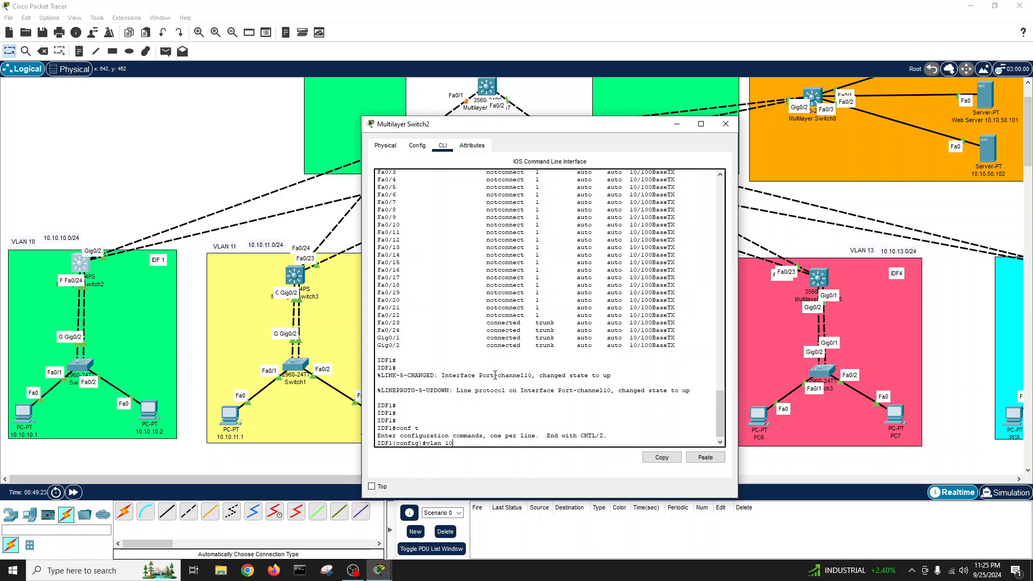
text(an 10)
key(Return)
key(Return)
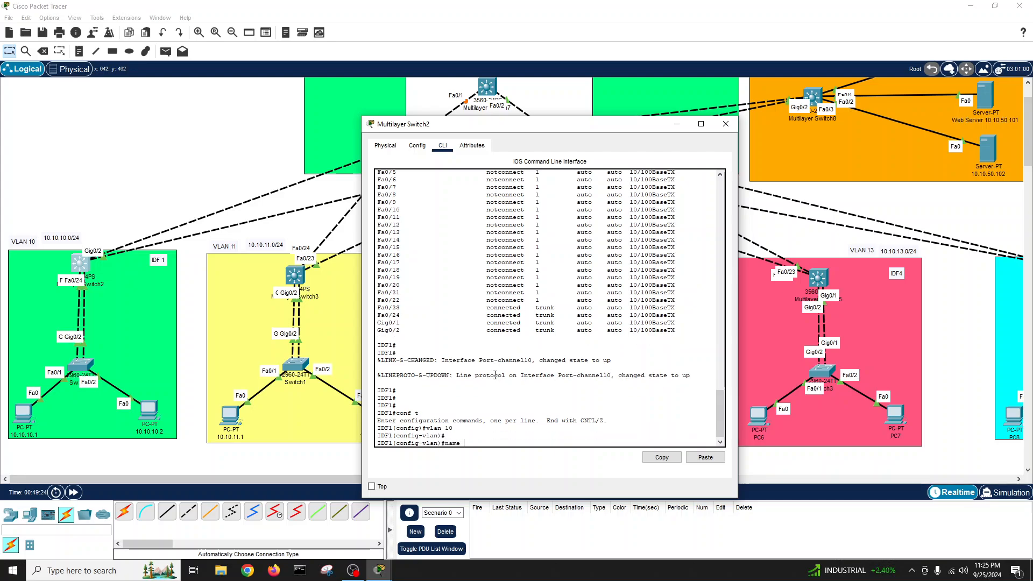
key(Return)
key(Return)
- Exit configuration mode, save with write, and close the IDF1 switch
text(exi)
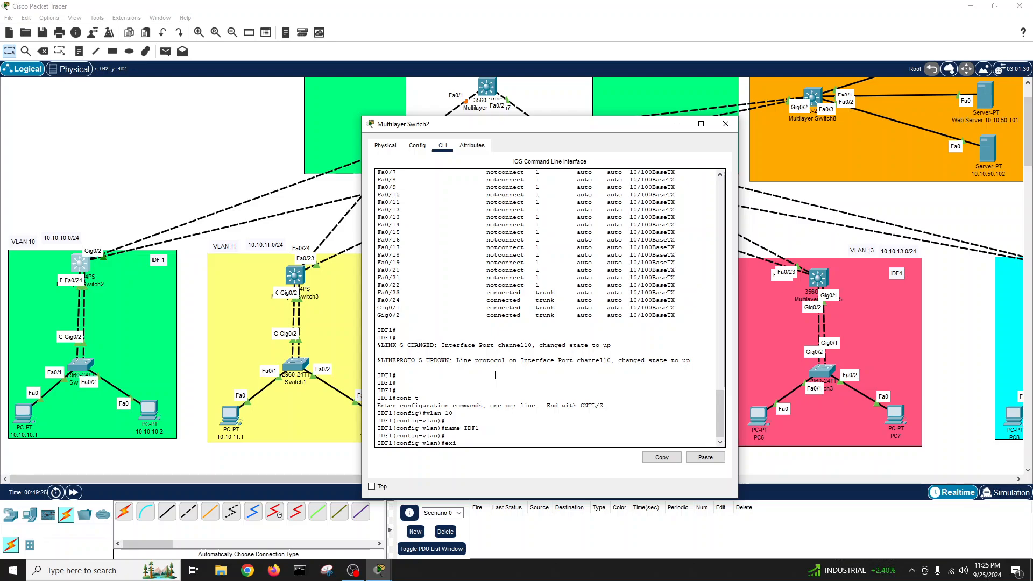
text(t)
key(Return)
key(Return)
text(exit)
key(Return)
key(Return)
text(wr)
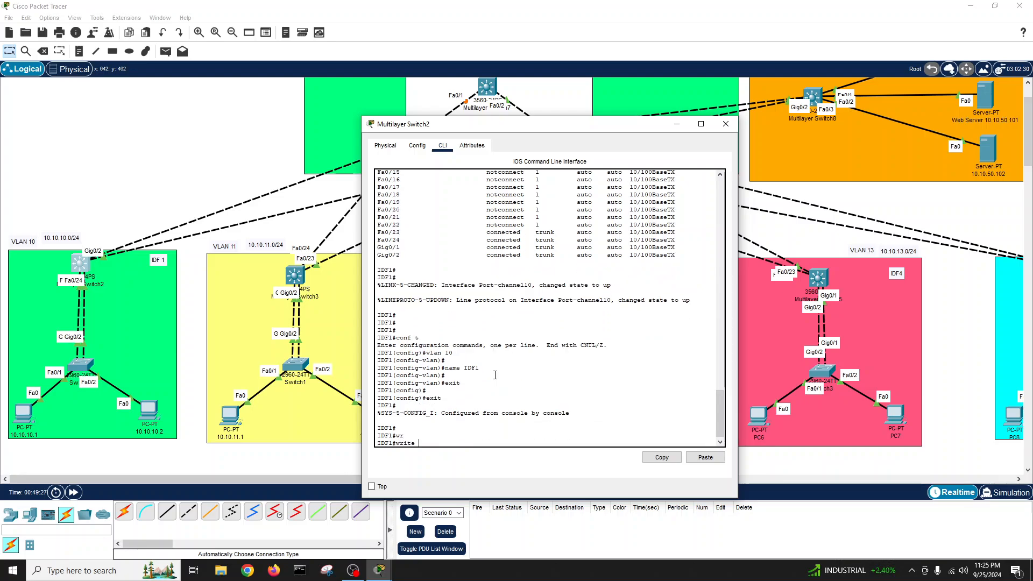
key(Tab)
key(Return)
key(Return)
key(Return)
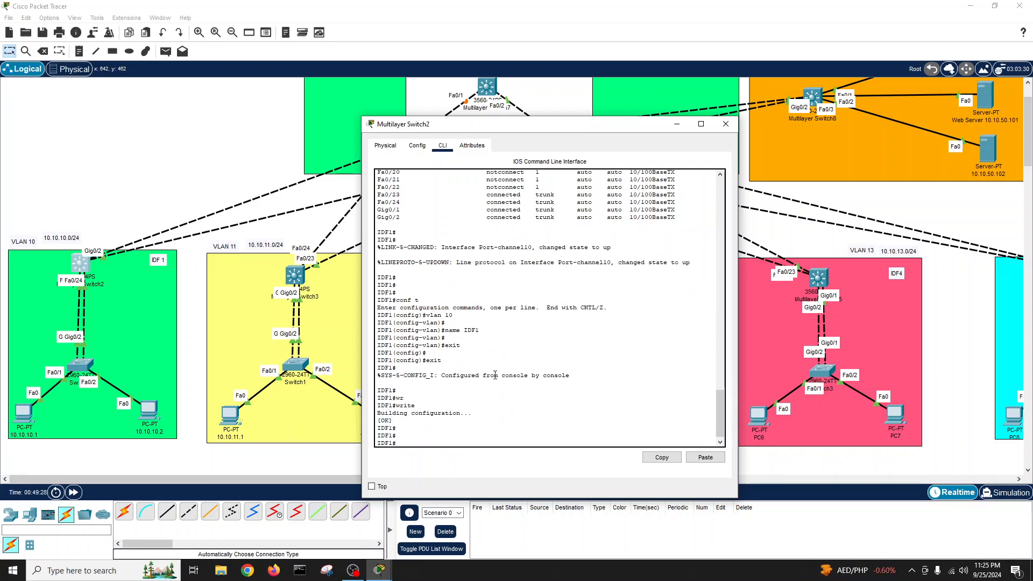
click(725, 123)
- On the IDF2 leaf switch CLI, create VLAN 11 named IDF2
click(295, 278)
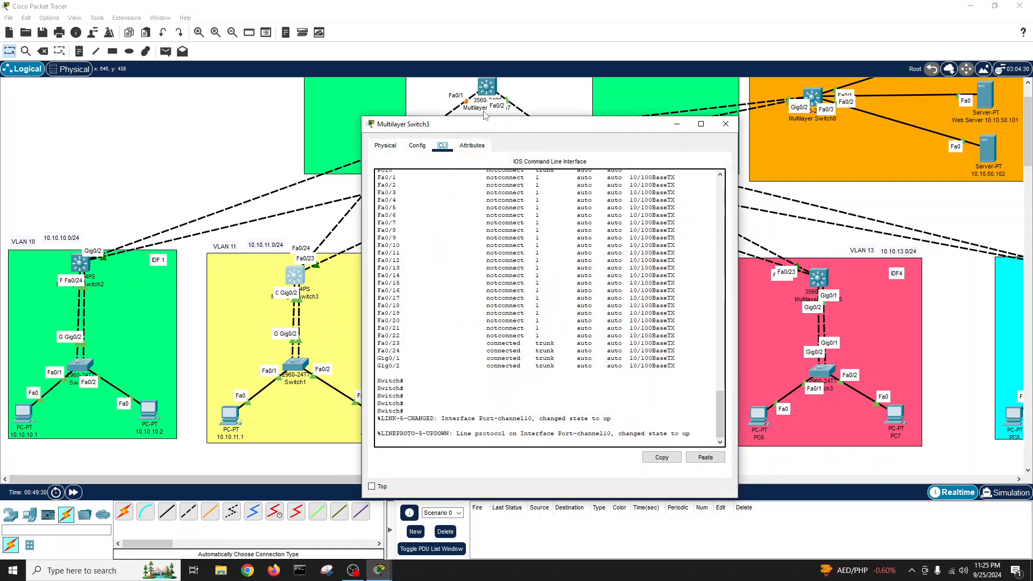
drag(457, 120, 578, 140)
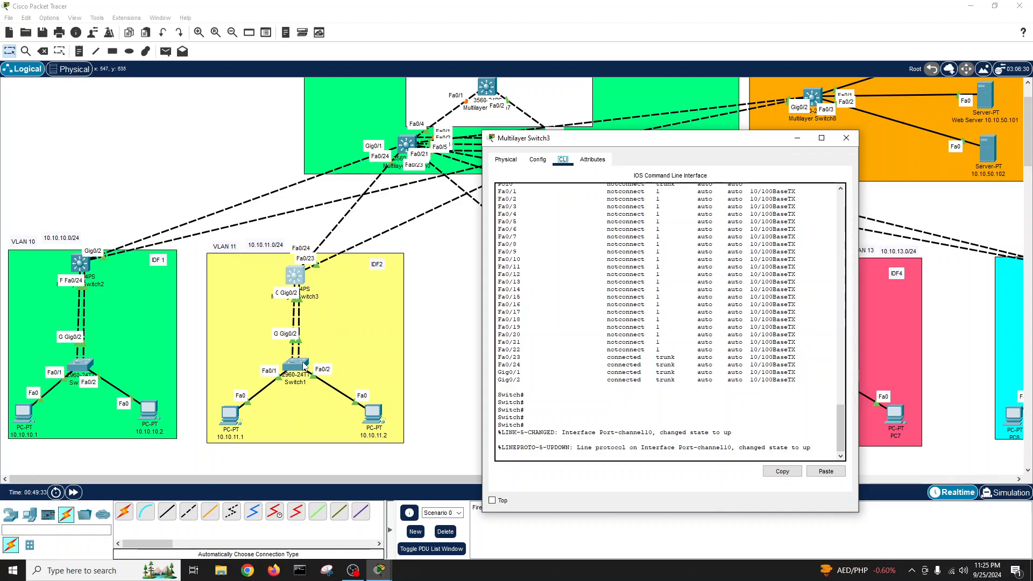
click(564, 446)
key(Return)
text(conf t)
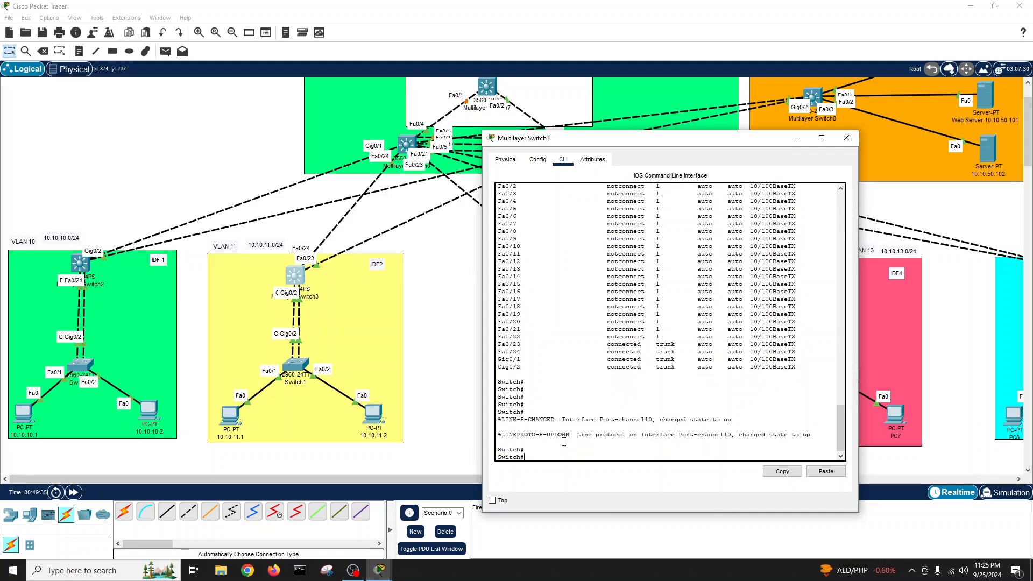
key(Return)
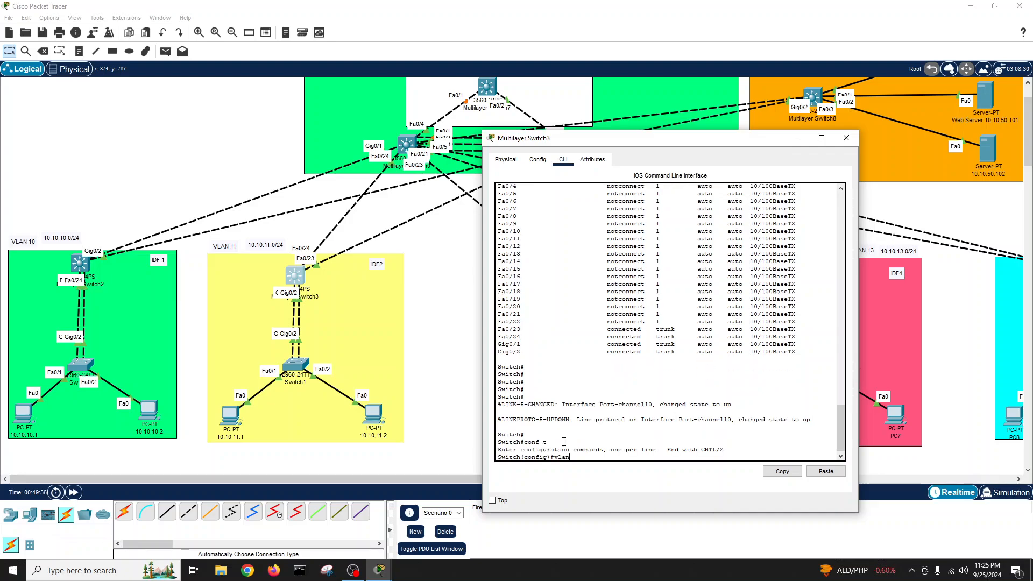
text(vlan 11)
key(Return)
text(name I)
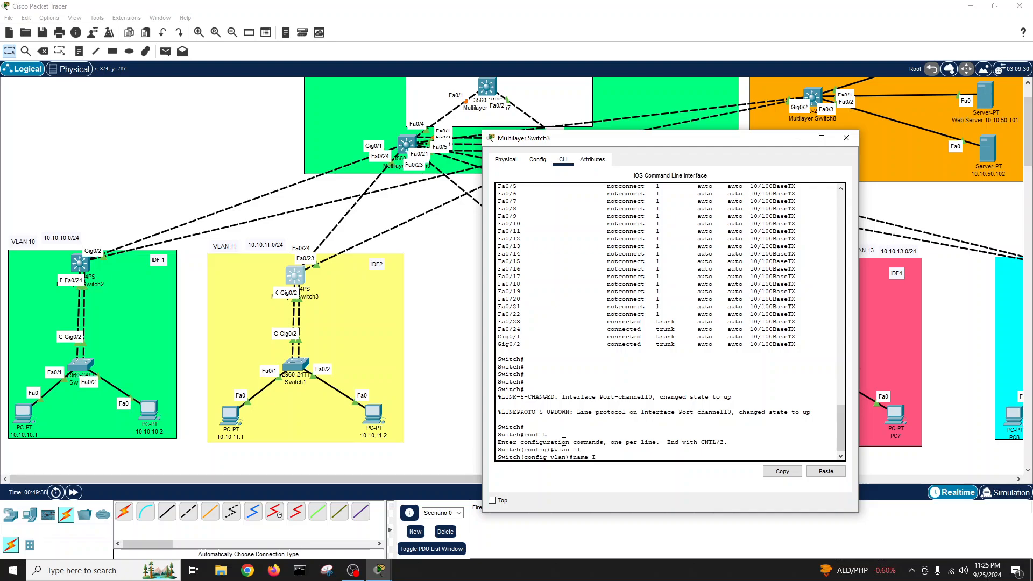
text(DF2)
key(Return)
key(Return)
key(Return)
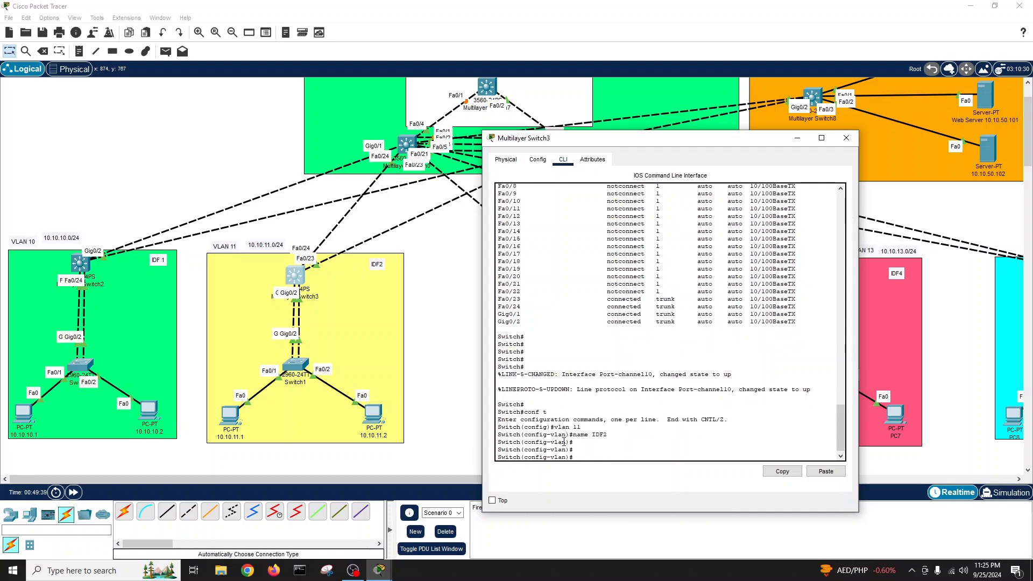
- Exit configuration mode, save with write, check show vlan, and close the switch
text(exit)
key(Return)
text(exit)
key(Return)
text(wr)
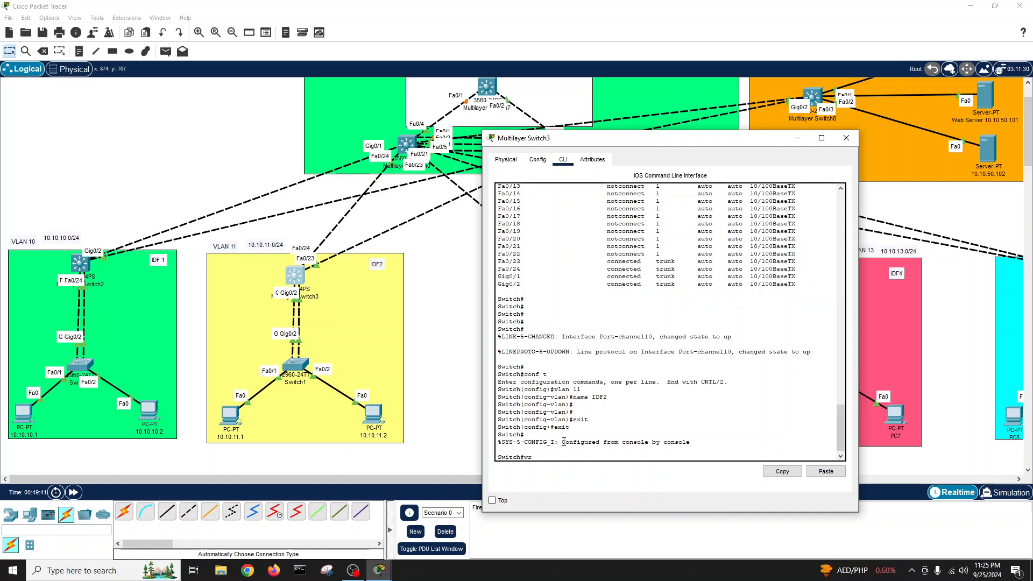
key(Tab)
key(Return)
key(Return)
key(Return)
key(Return)
text(show vl)
key(Tab)
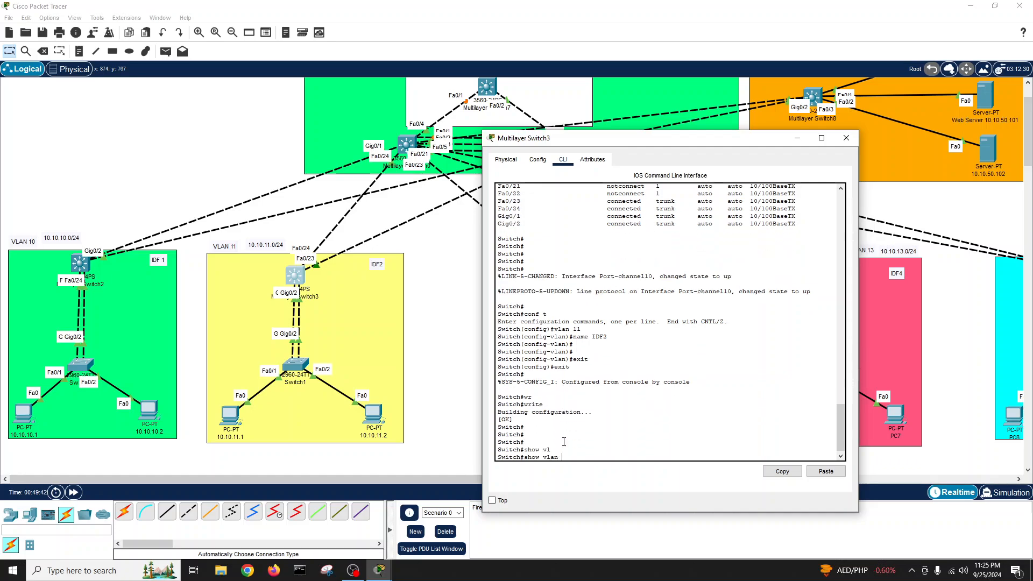
key(Return)
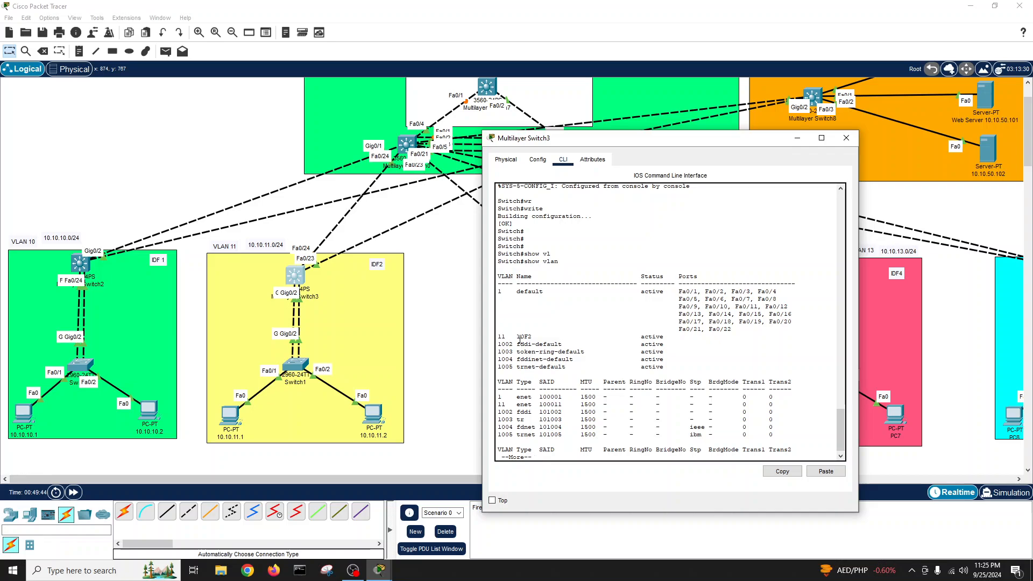
click(846, 138)
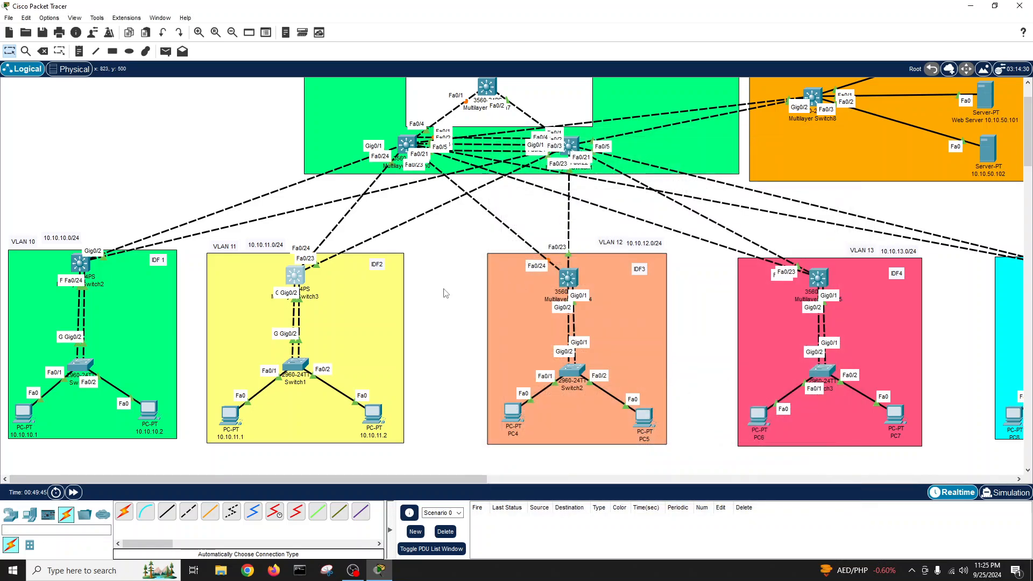
- Open leaf1's console and enter privileged and global configuration mode
scroll(444, 290, up, 1)
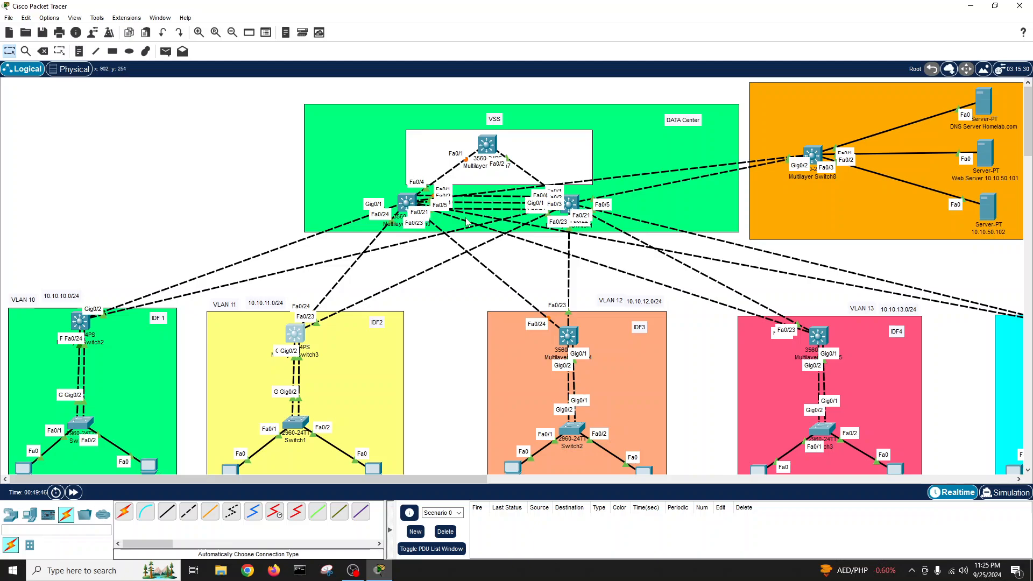
click(407, 203)
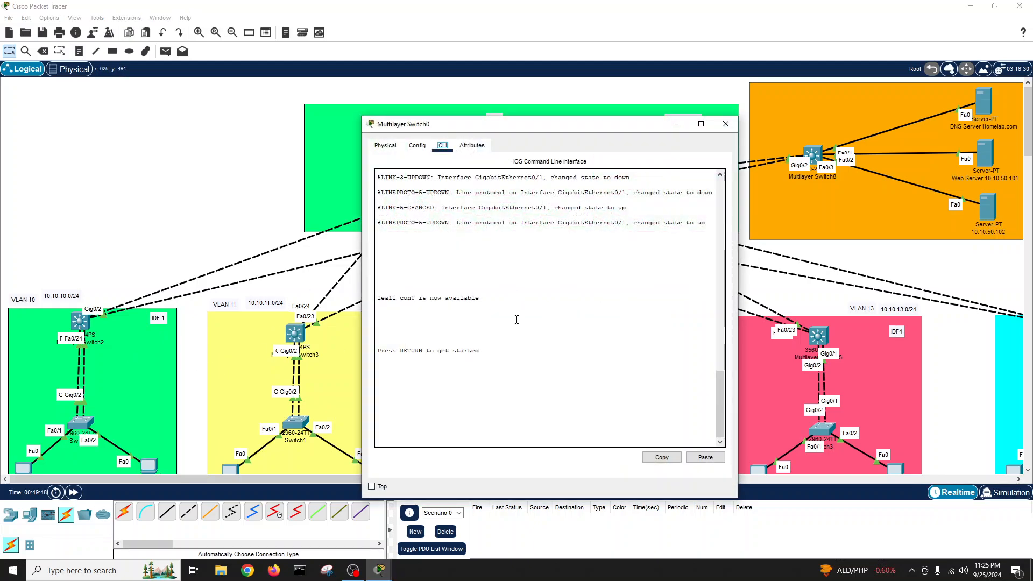
click(518, 318)
key(Return)
key(Return)
key(Return)
text(en)
key(Return)
key(Return)
key(Return)
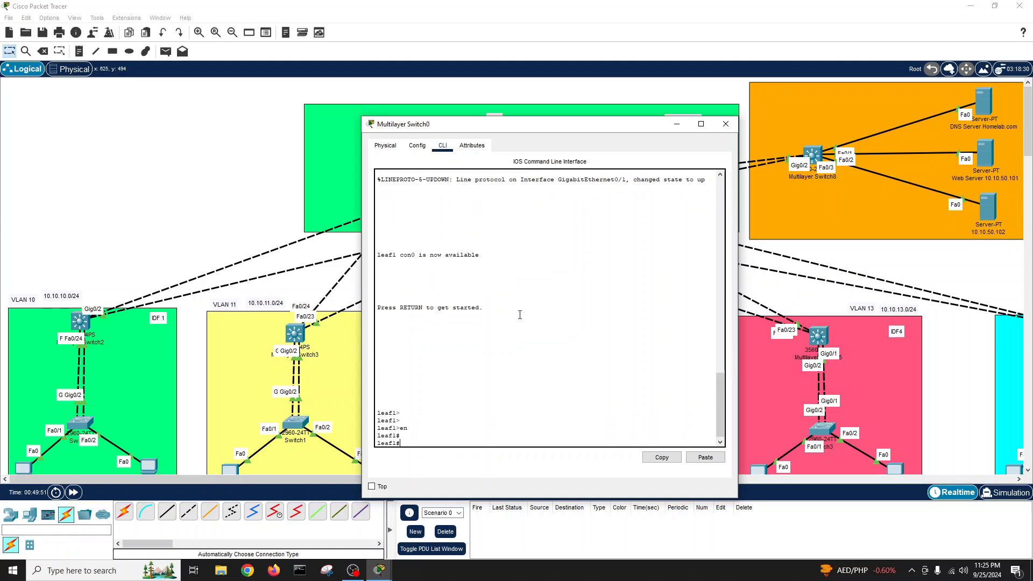
text(conf t)
key(Return)
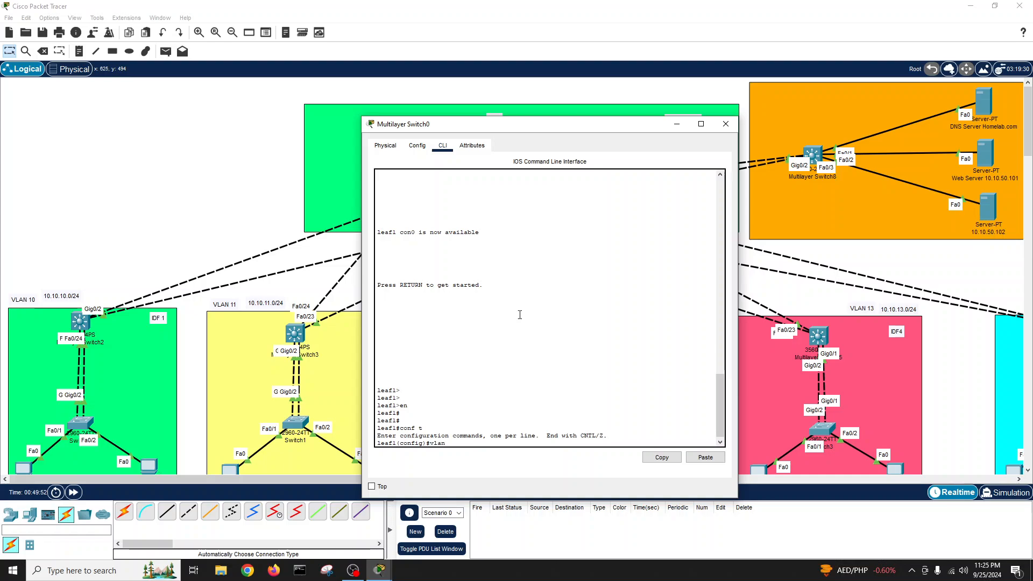
- Create VLAN 10 named IDF1 and VLAN 11 named IDF2 on leaf1
text(vlan 10)
key(Return)
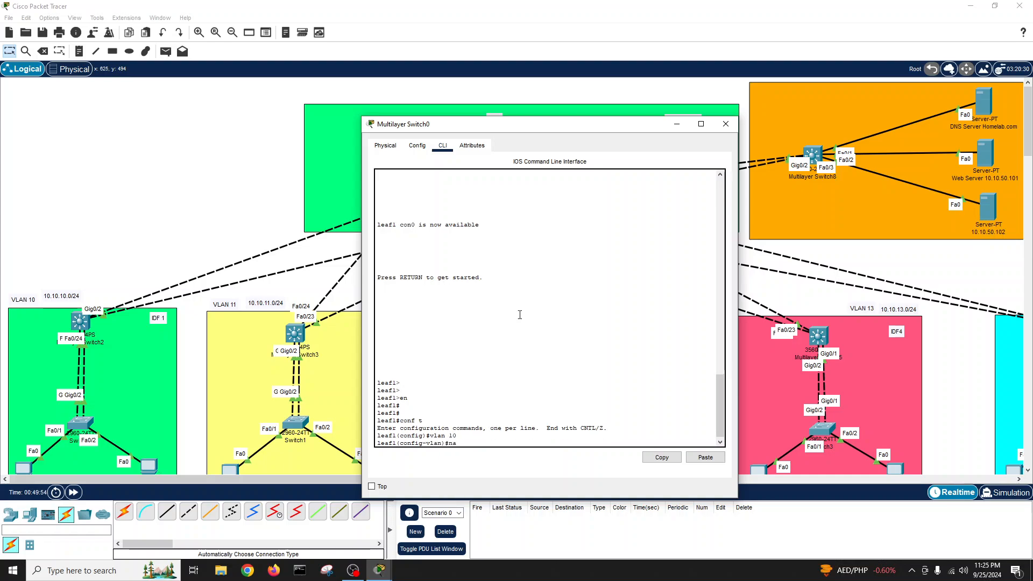
text(name ID)
text(F1)
key(Return)
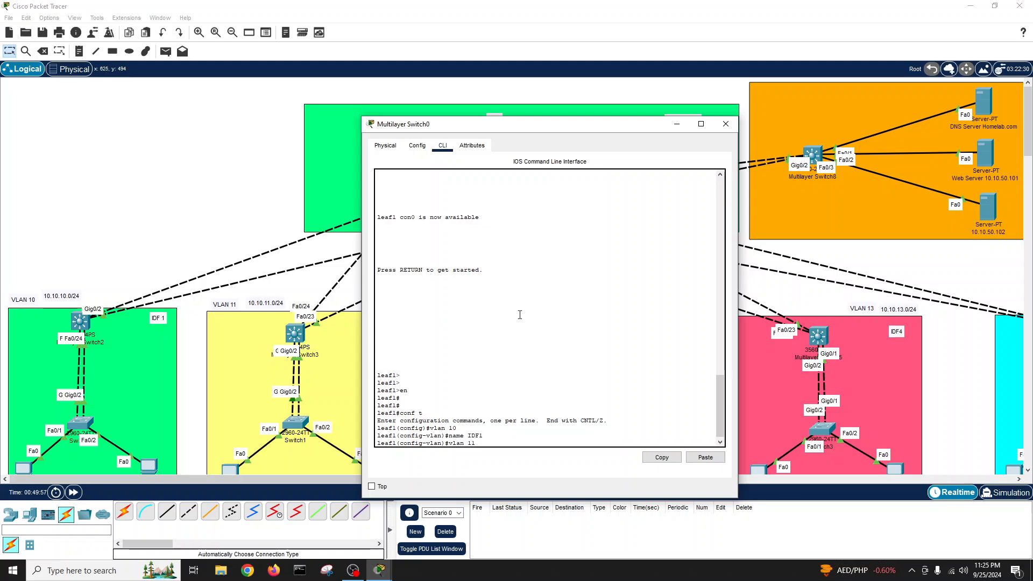
key(Return)
text(name ID)
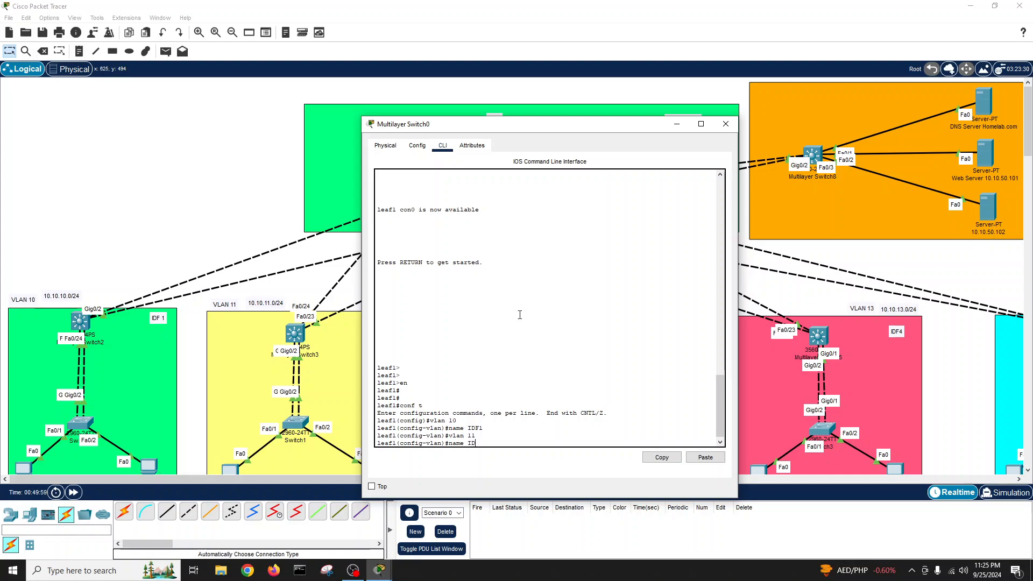
key(Return)
key(Return)
- Exit configuration mode, save leaf1, verify with show vlan, and close its console
text(exi)
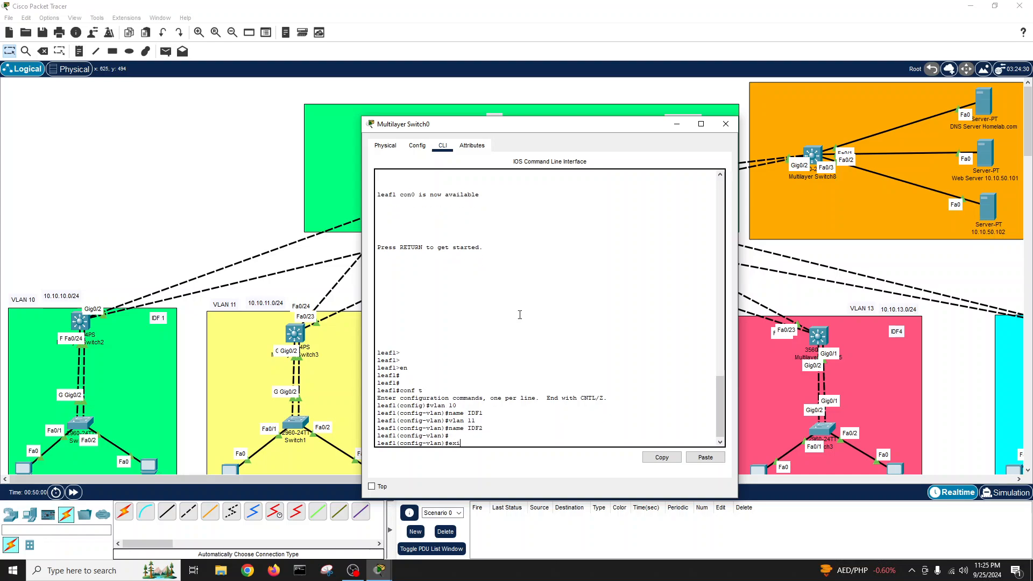
text(t)
key(Return)
text(exit)
key(Return)
text(w)
key(Return)
text(r)
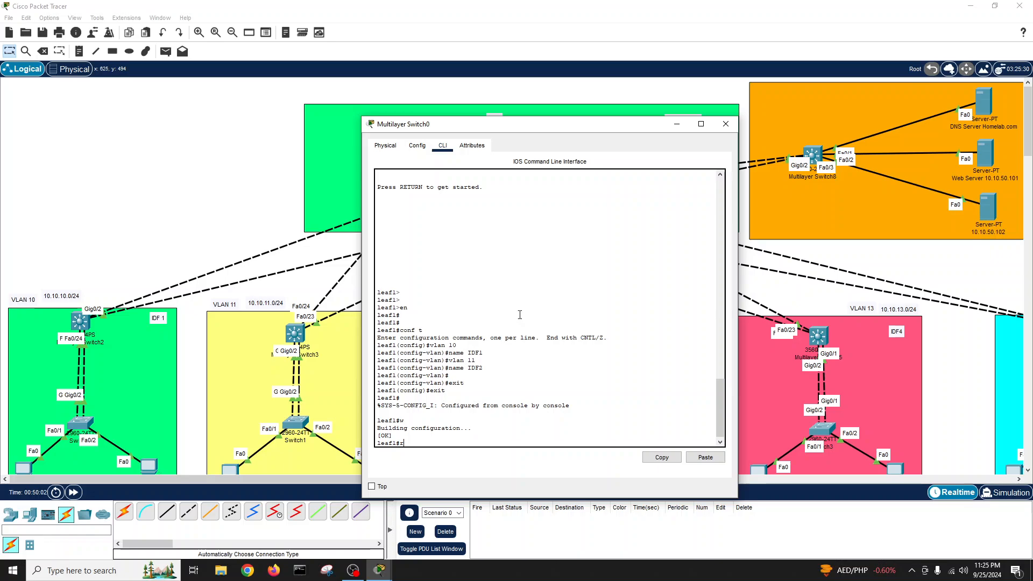
key(Return)
key(Return)
text(show )
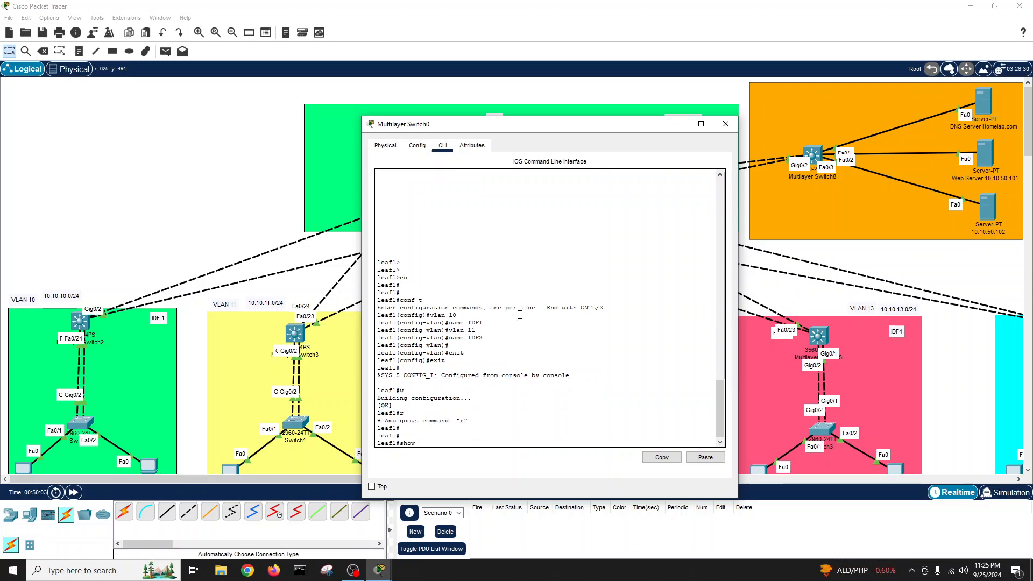
text(vla)
key(Tab)
key(Return)
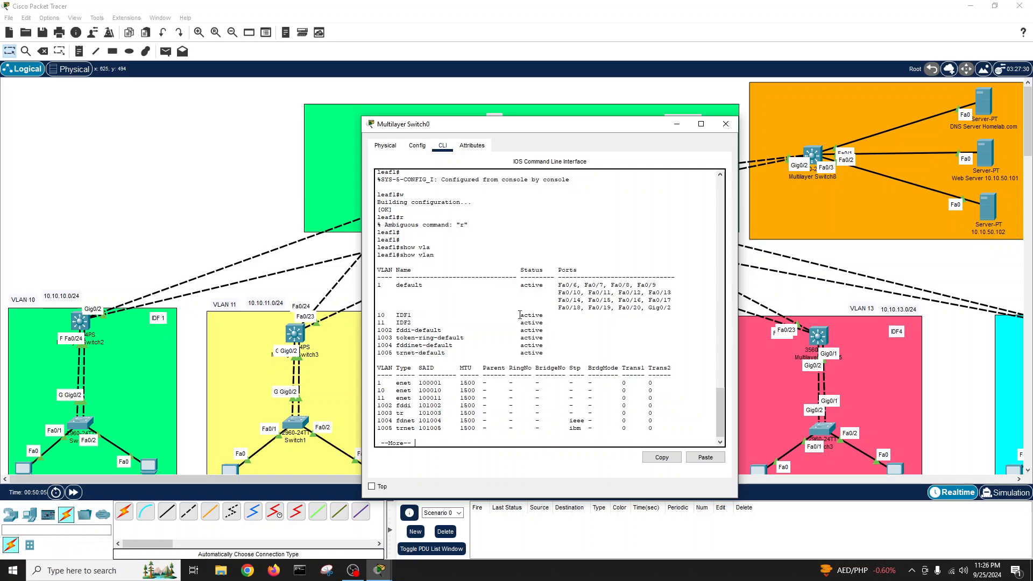
click(725, 124)
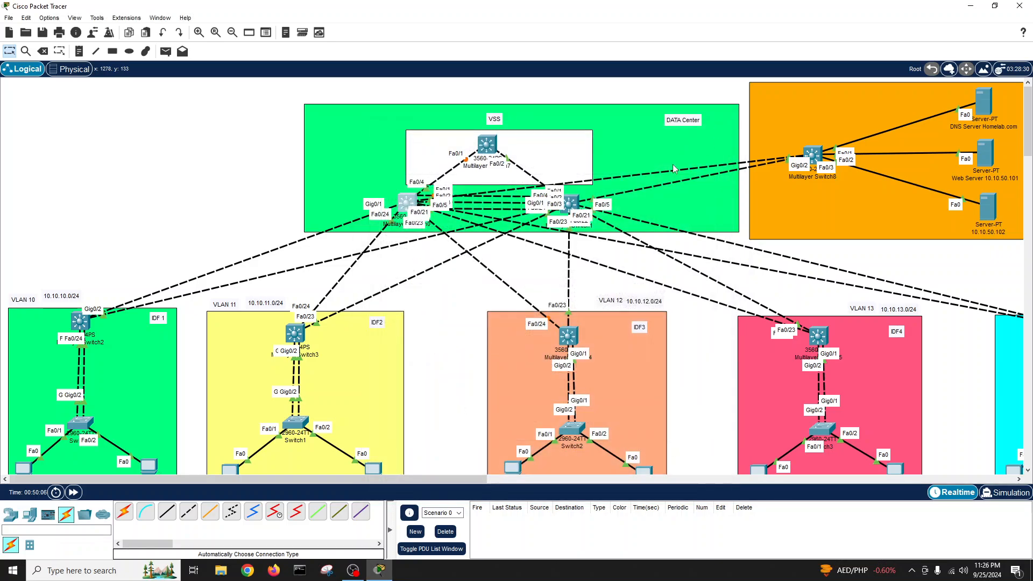
- Open Leaf2's console and enter privileged and global configuration mode
click(584, 206)
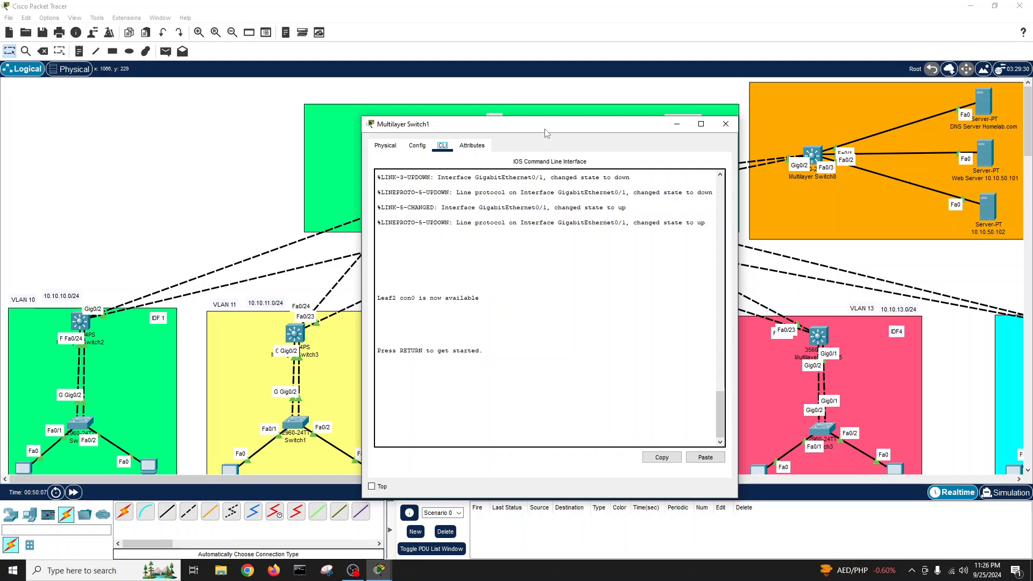
key(Return)
key(Return)
key(Return)
key(Return)
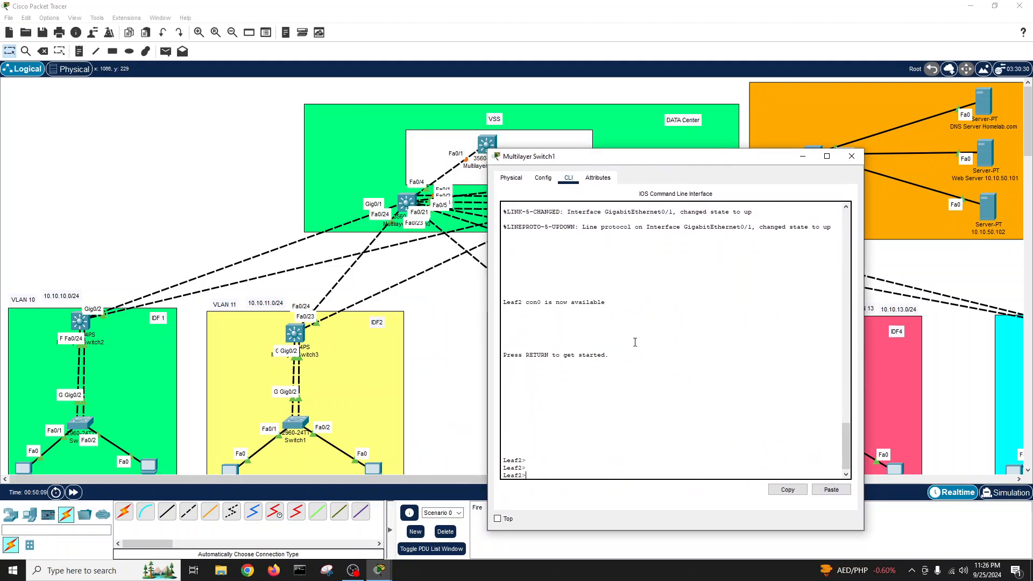
text(en)
key(Return)
key(Return)
key(Return)
key(Return)
text(conf t)
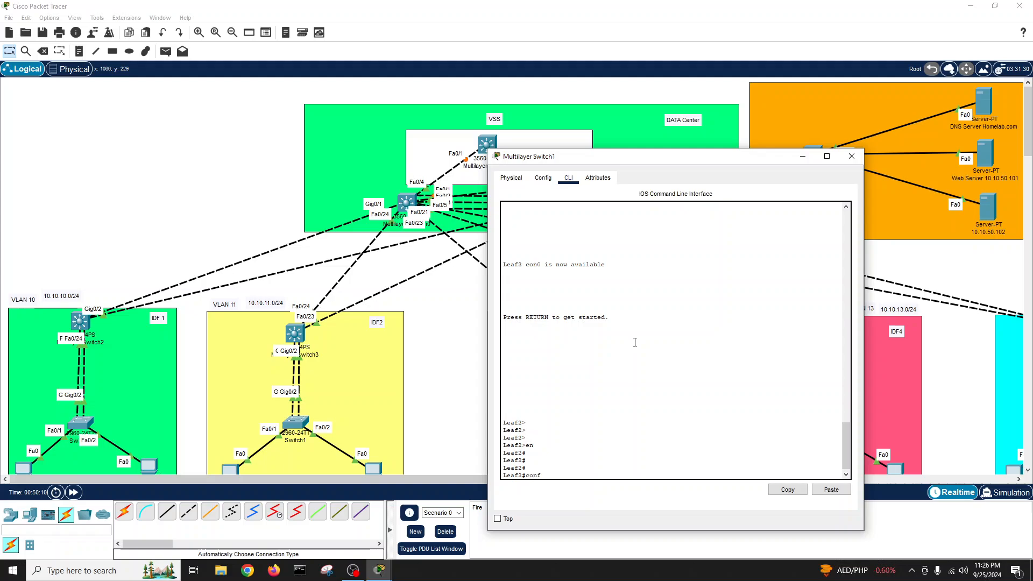
key(Return)
- Create VLAN 10 named IDF1 and VLAN 11 named IDF2 on Leaf2
key(Return)
key(Return)
key(Return)
text(vlan 1)
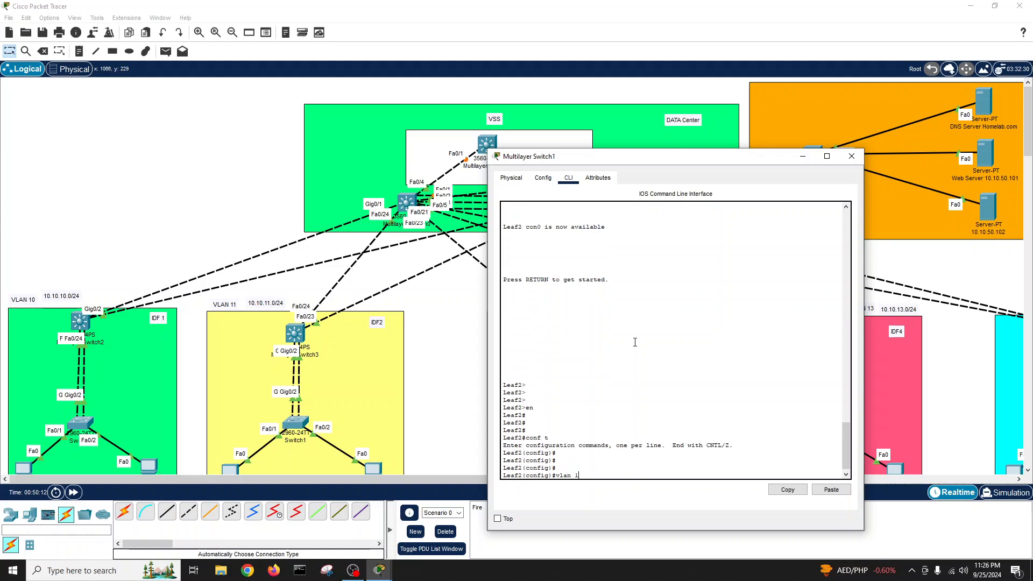
text(0)
key(Return)
text(name)
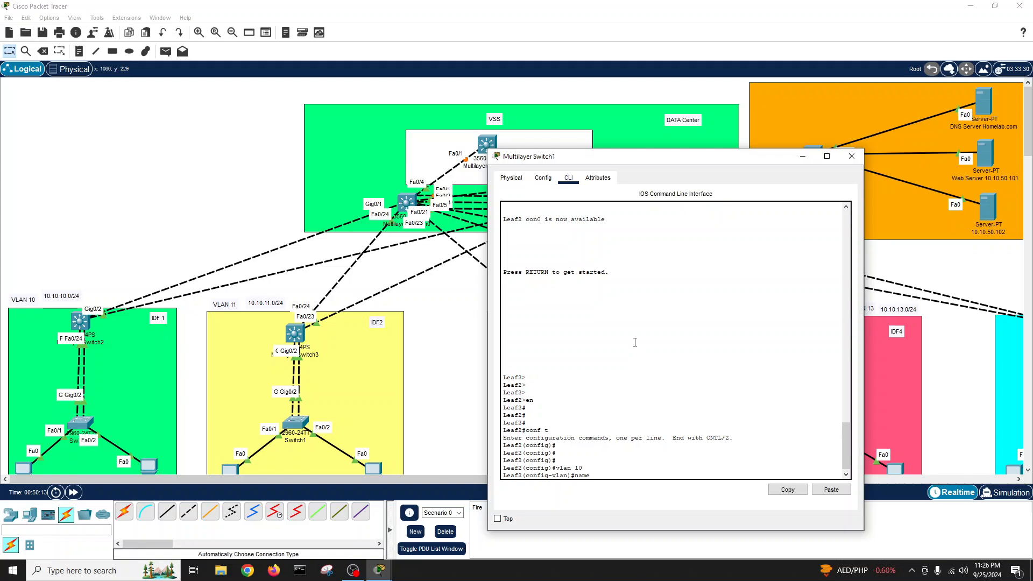
text( IDF1)
key(Return)
text(vlan)#v)
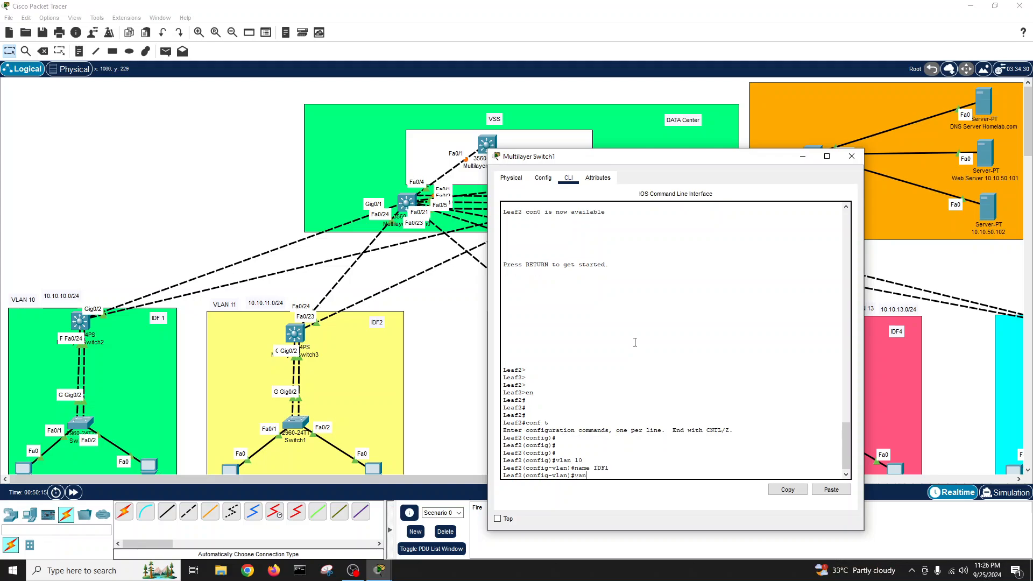
text(lan 11)
key(Return)
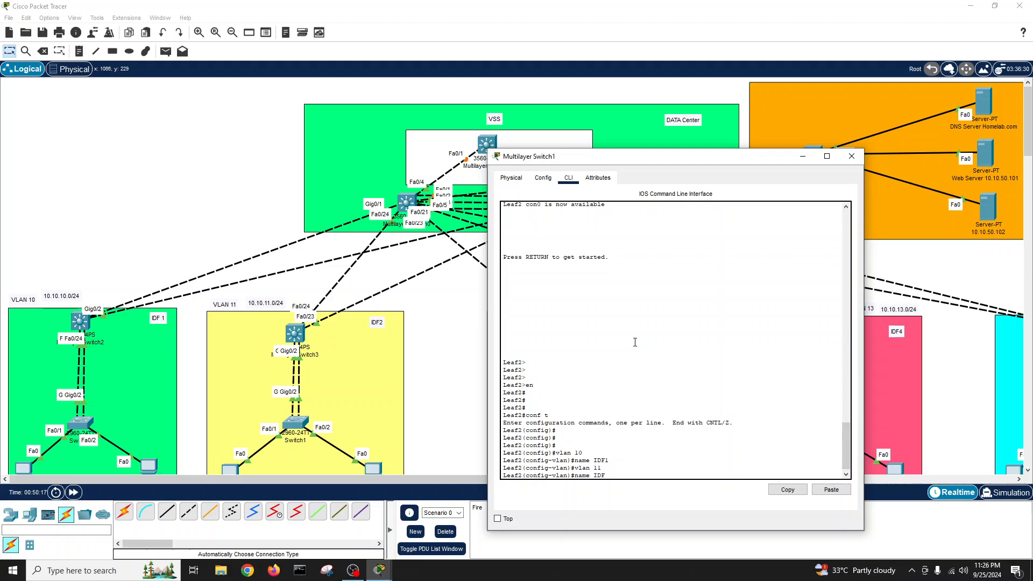
text(name IDF2)
key(Return)
- Leave configuration mode and save Leaf2's running configuration with write
key(Return)
text(exit)
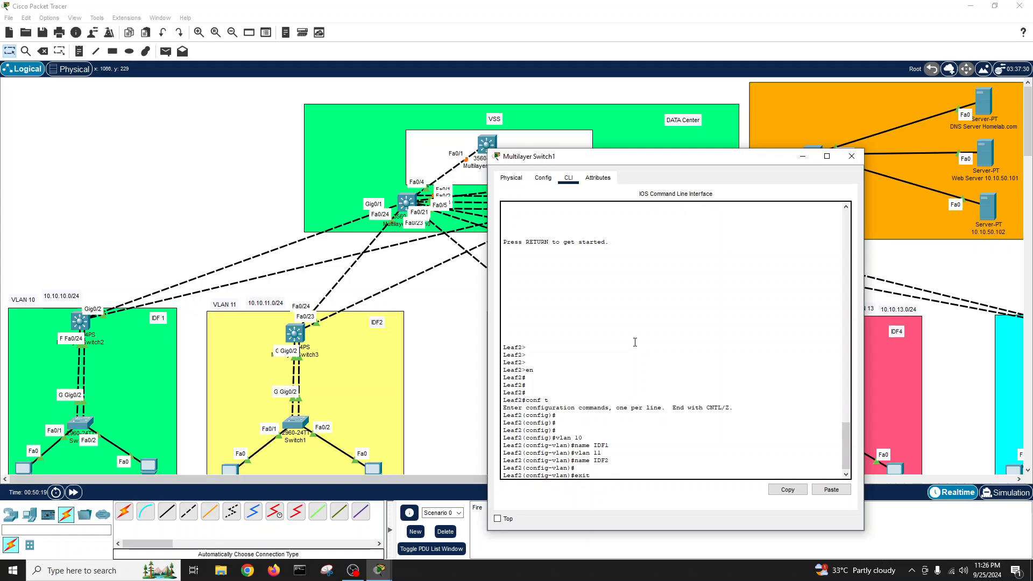
key(Return)
text(exi4)
key(Return)
key(Return)
key(Return)
text(we)
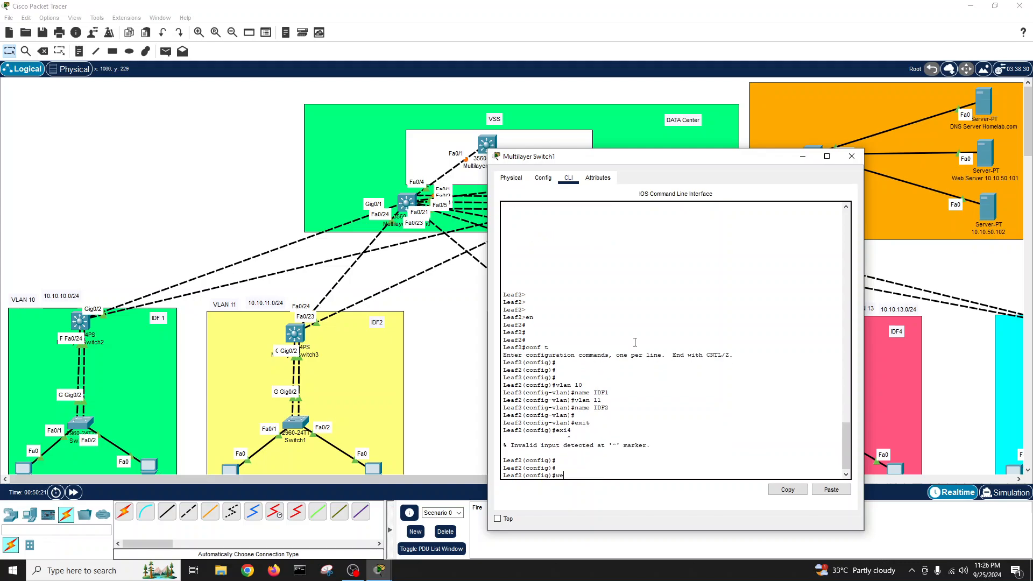
text(xit)
key(Return)
key(Return)
key(Return)
text(wr)
key(Tab)
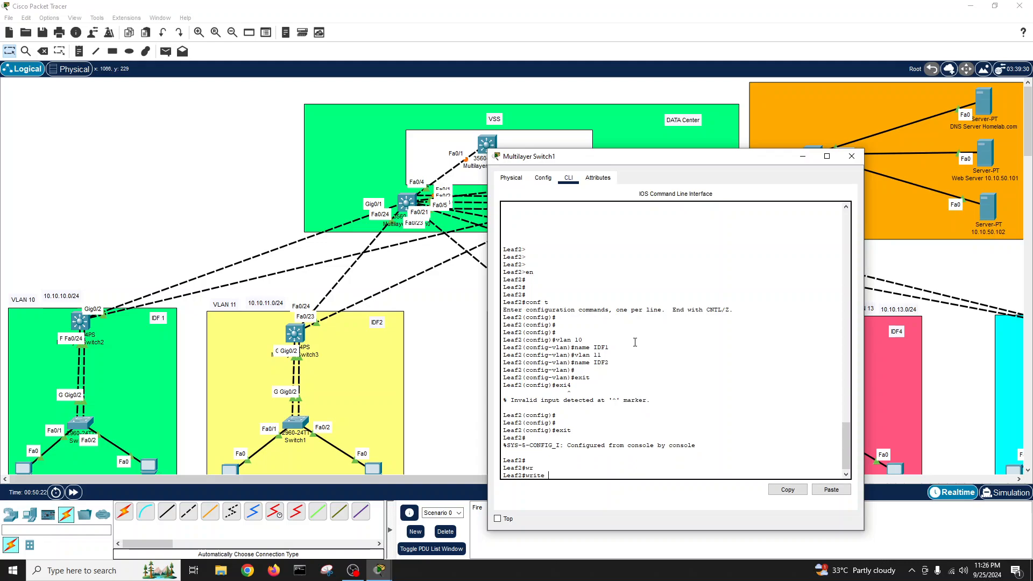
- List Leaf2's VLANs with show vlan and close its console
key(Return)
key(Return)
key(Return)
text(shwo vl)
key(Return)
key(Up)
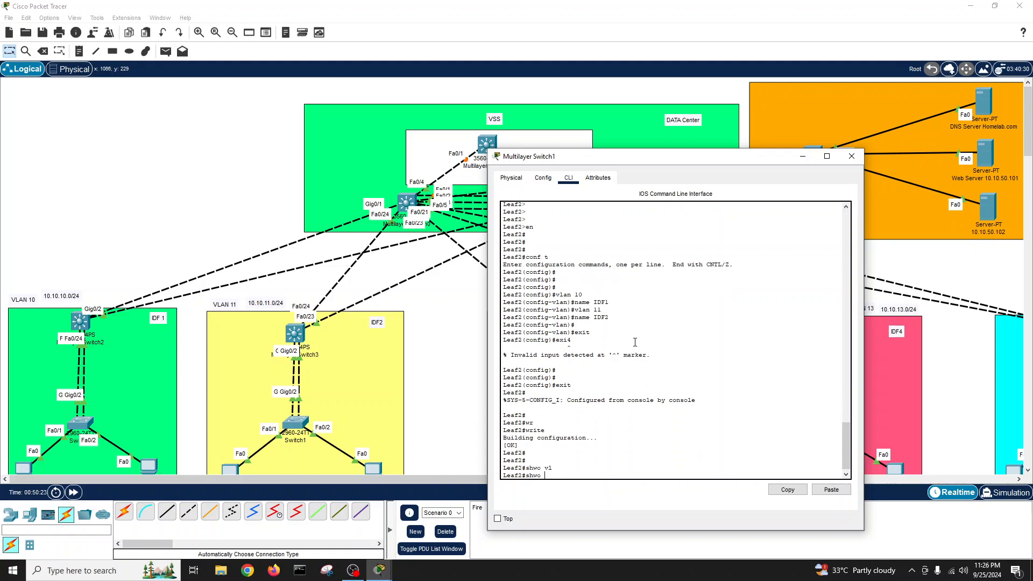
text(show vl)
key(Tab)
key(Return)
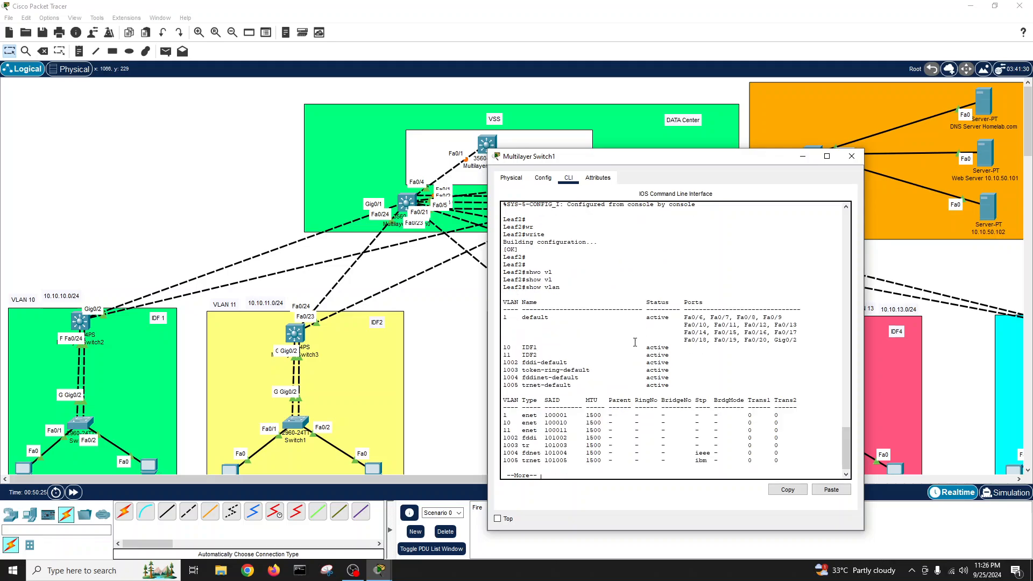
click(851, 156)
- Open the core switch console and enter privileged and global configuration mode
click(491, 149)
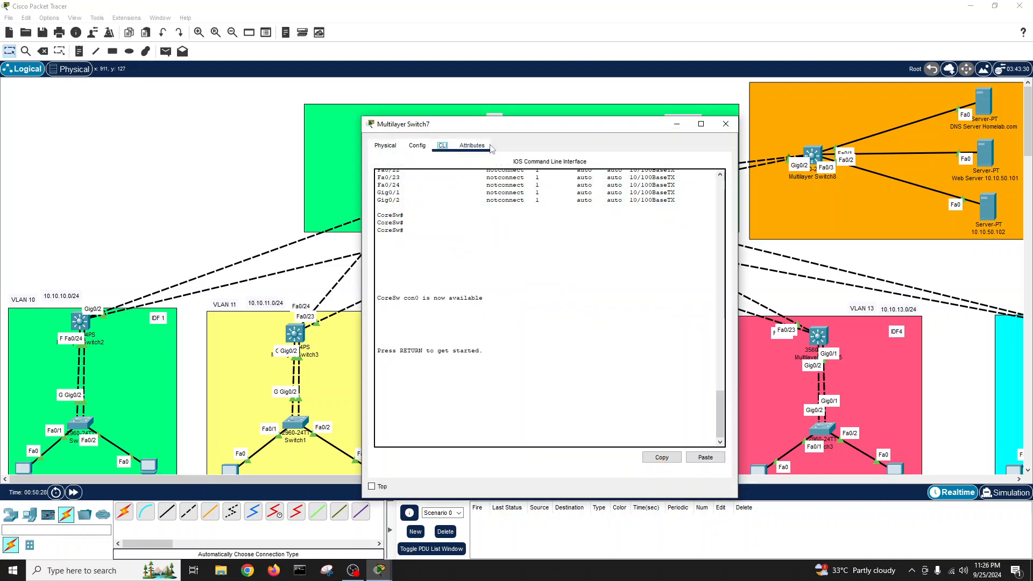
drag(486, 130, 692, 203)
key(Return)
key(Return)
key(Return)
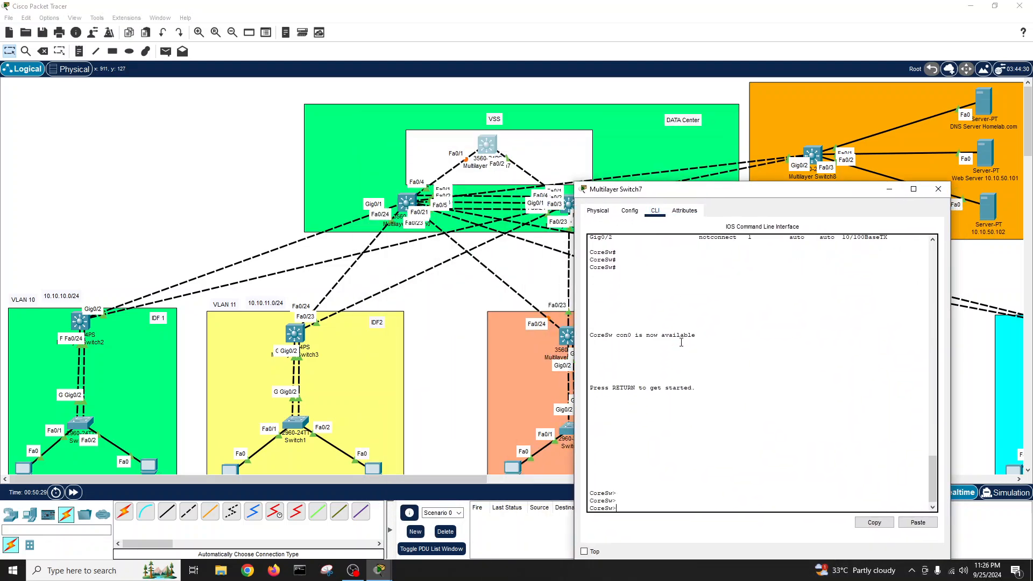
text(en)
key(Return)
key(Return)
key(Return)
key(Return)
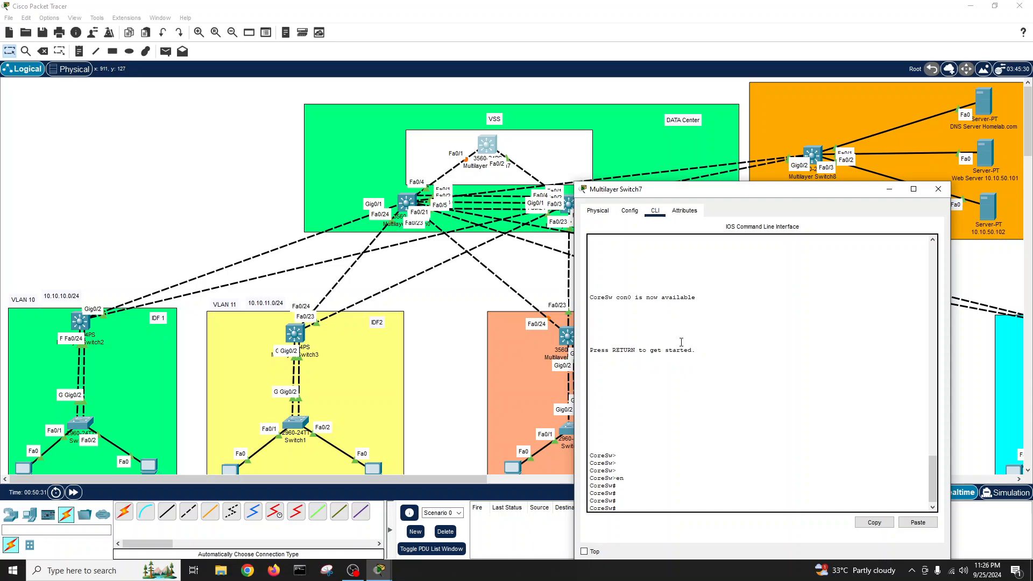
text(conf t)
- Create VLAN 10 named IDF1 and VLAN 11 named IDF2 on the core switch
key(Return)
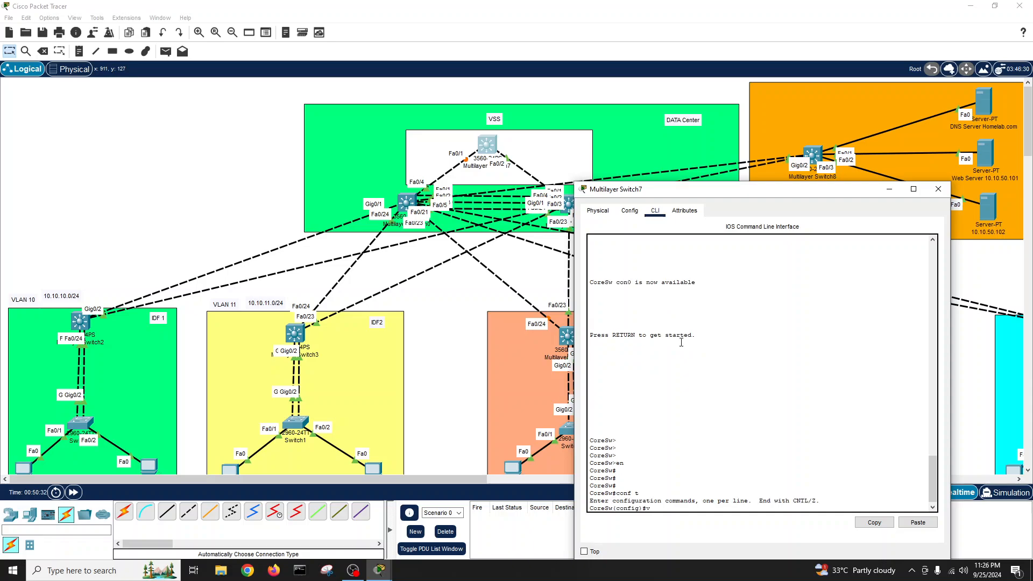
text(vlan 10)
key(Return)
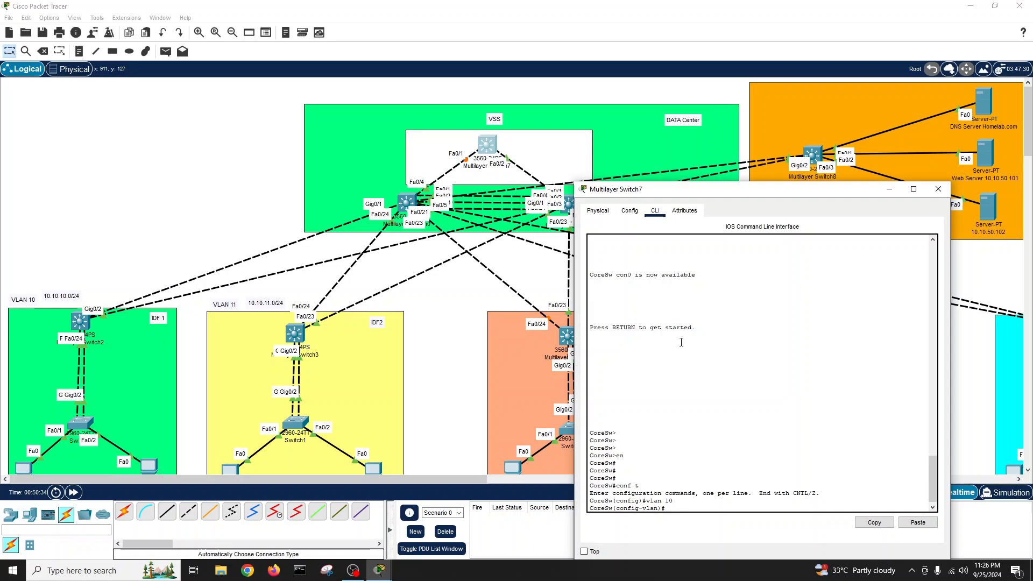
text(name IDF1)
key(Return)
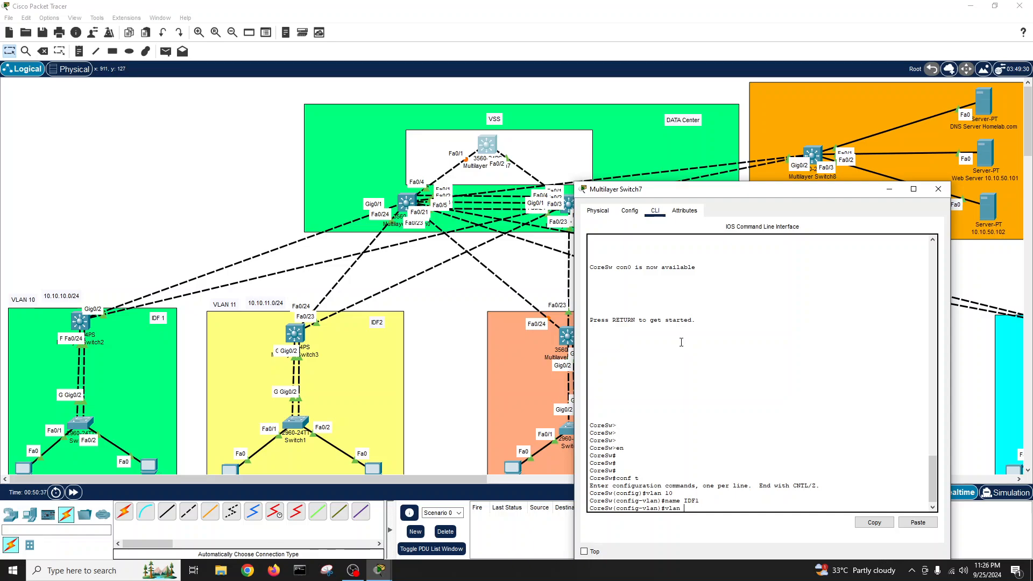
text(vlan 11)
key(Return)
text(name IDF2)
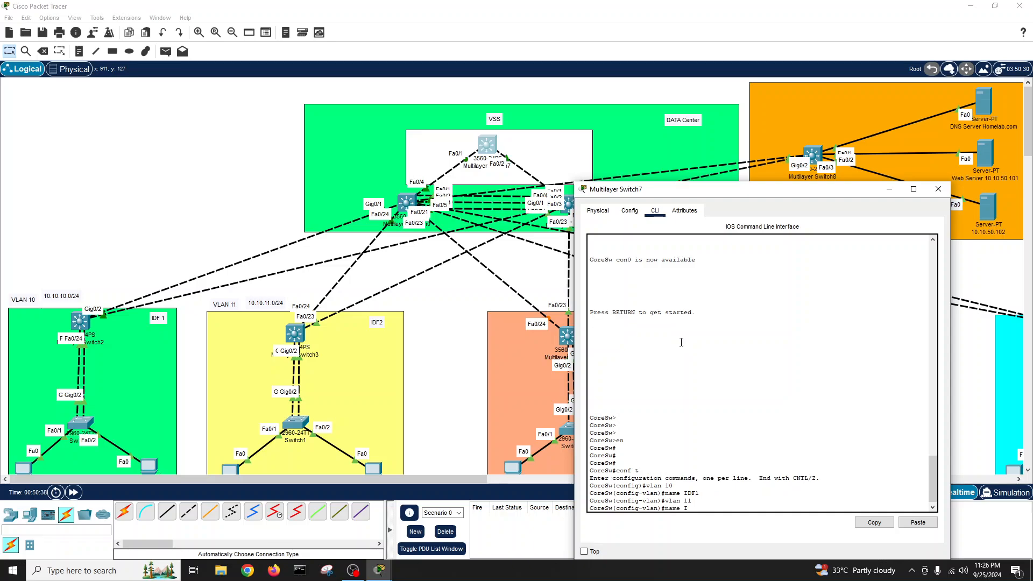
key(Return)
- Leave configuration mode and save the core switch configuration with write
key(Return)
text(exi)
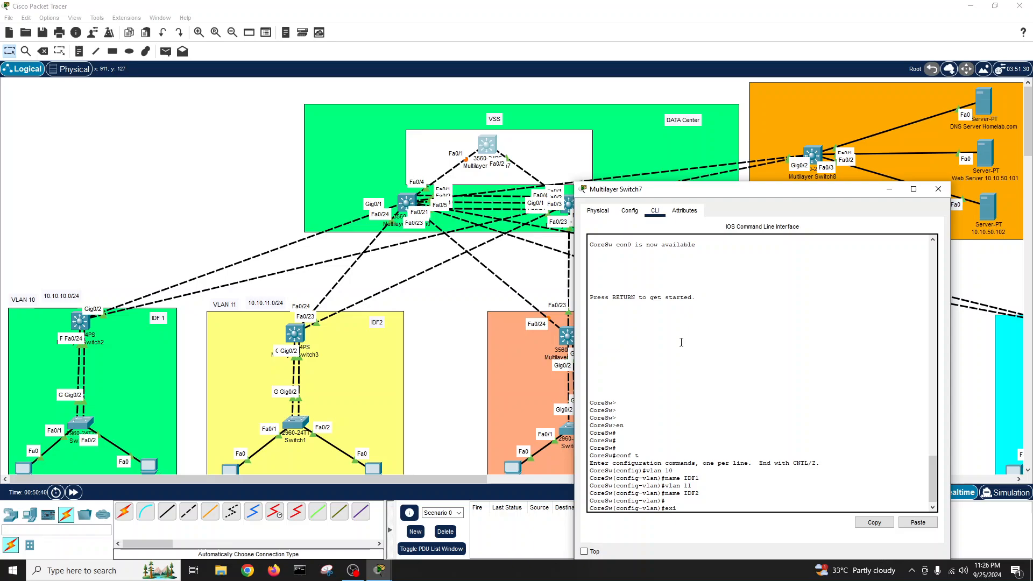
text(t)
key(Return)
key(Return)
text(exit)
key(Return)
text(wr)
key(Tab)
text(i)
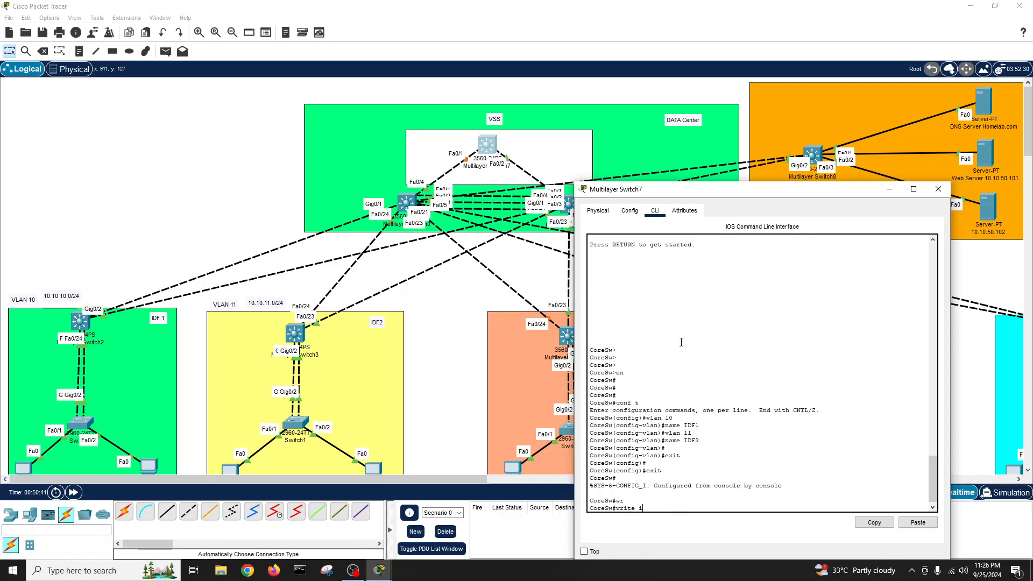
key(Return)
text(wr)
key(Tab)
key(Return)
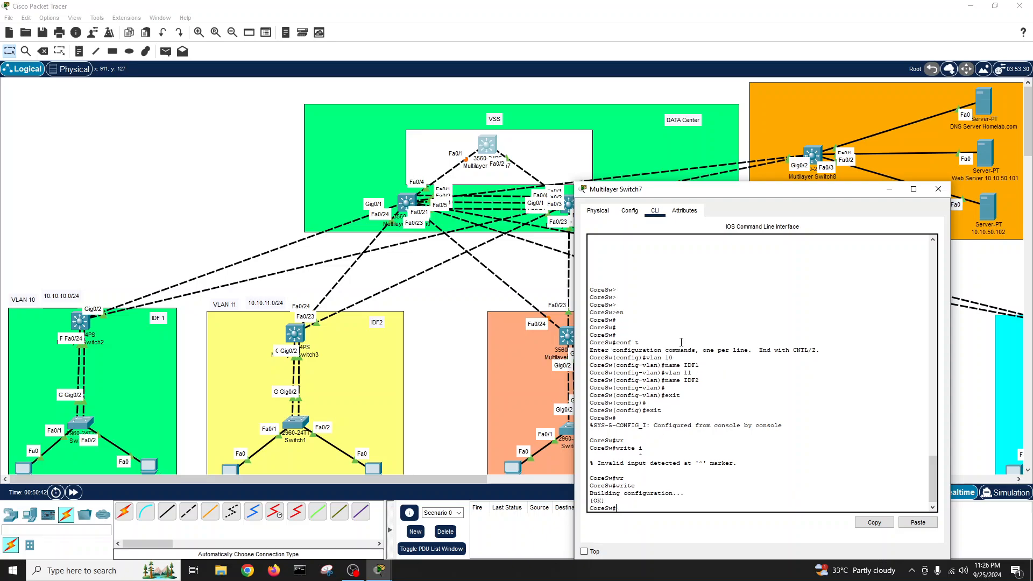
key(Return)
key(Return)
key(Return)
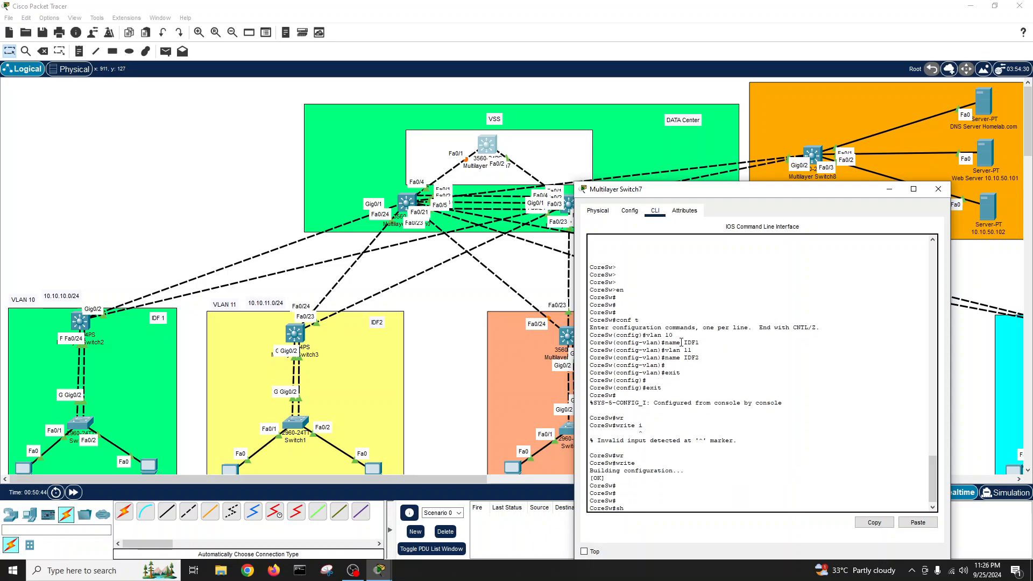
- Verify VLANs 10 and 11 with show vlan and close the core switch
text(show vl)
key(Tab)
key(Return)
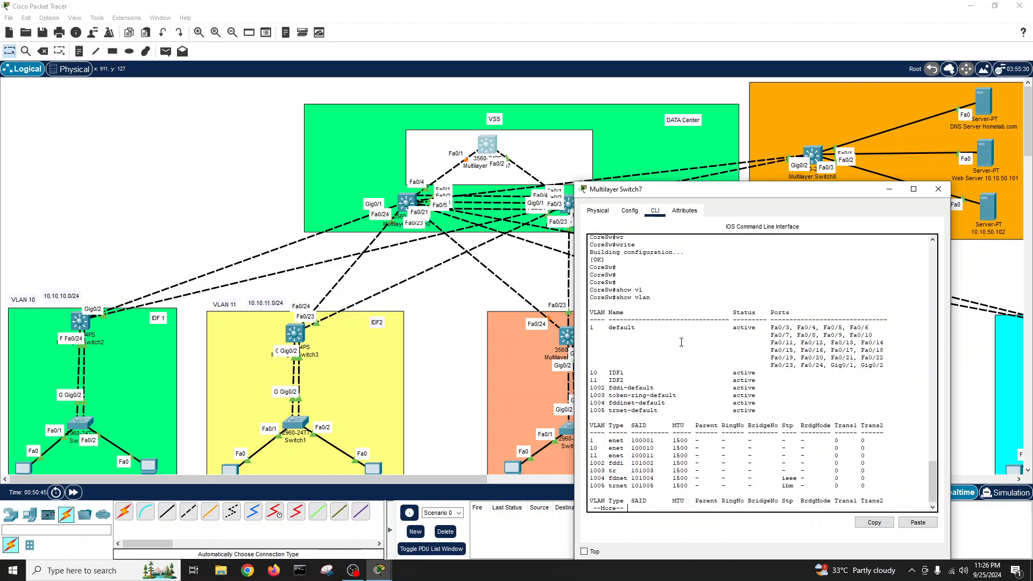
click(937, 189)
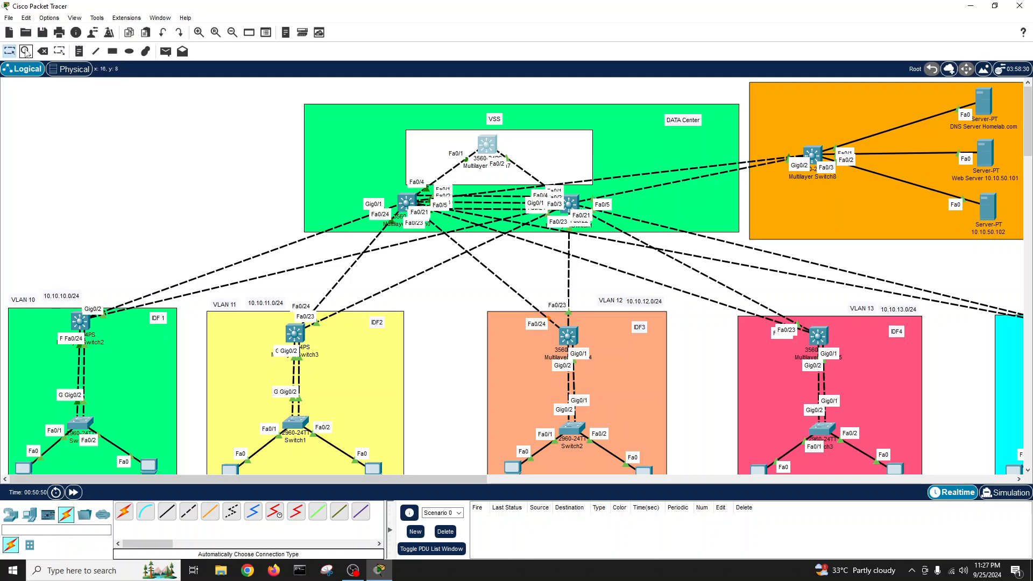
- Add a canvas note reading 'VLAN 10 SVI 10.10.10.254' and 'VLAN 11 SVI 10.10.11.254'
click(79, 51)
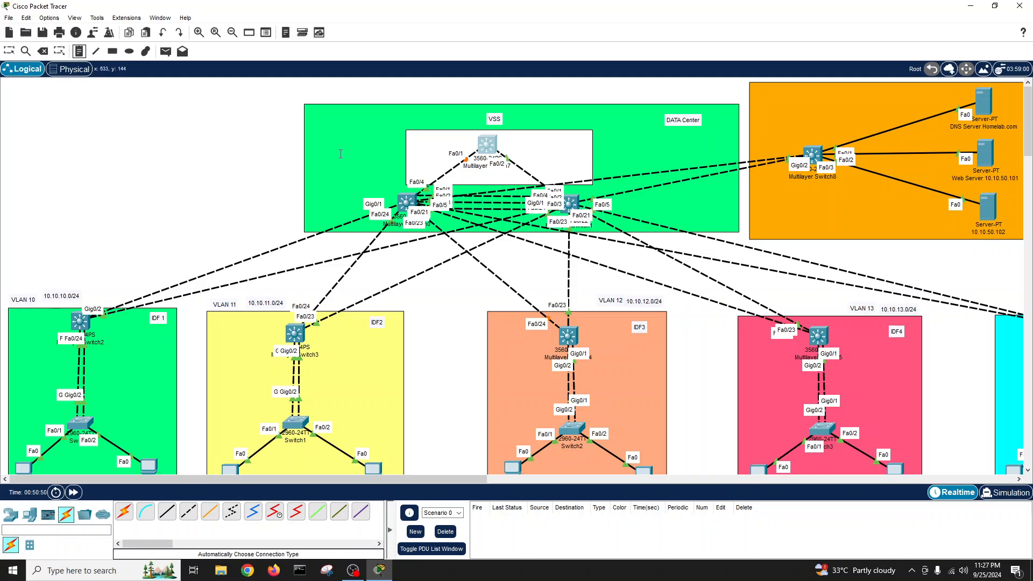
click(202, 136)
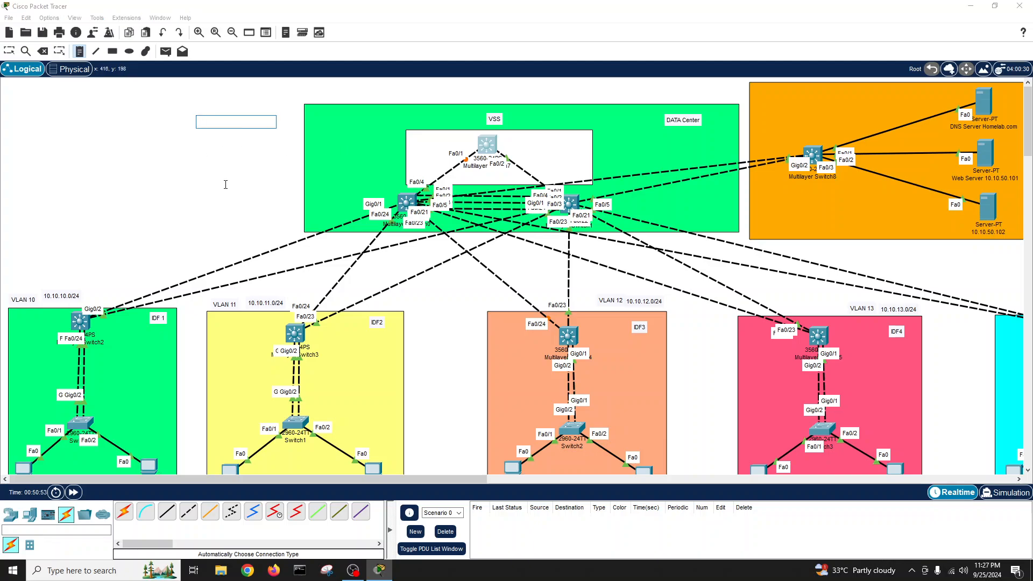
text(VLANm)
key(BackSpace)
key(BackSpace)
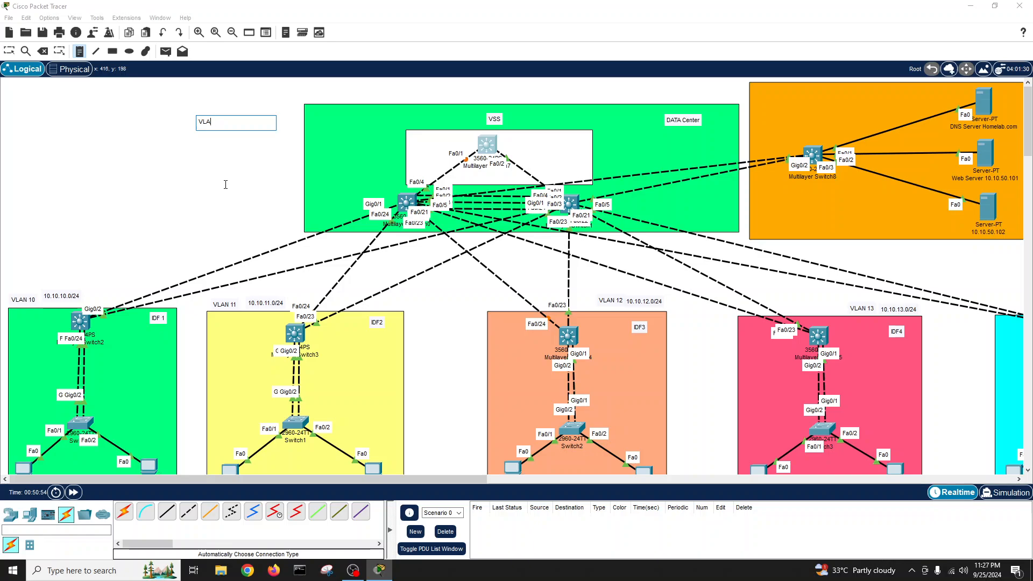
text(N 10 SVI 10.10.10.254)
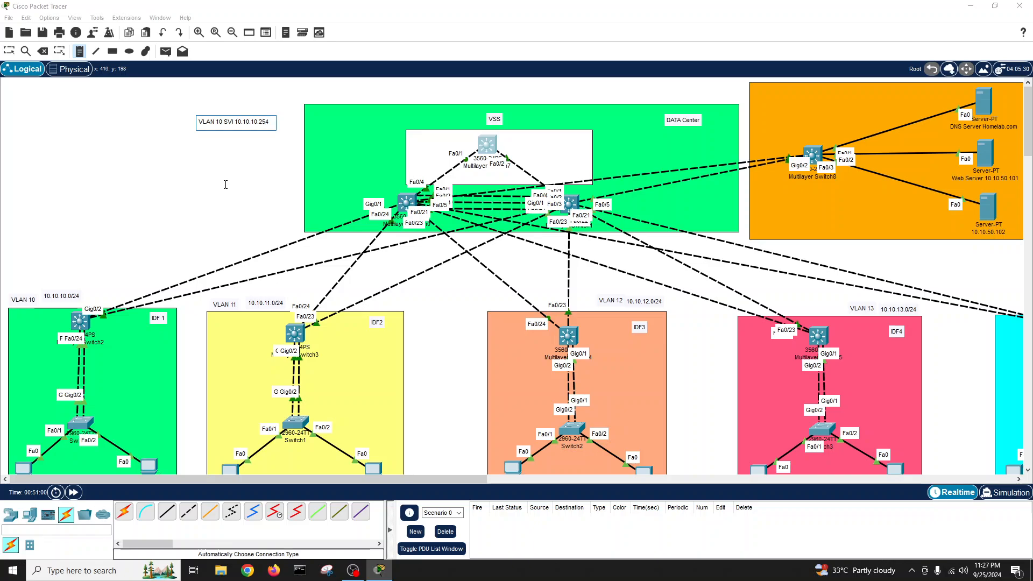
key(Return)
text(VLA)
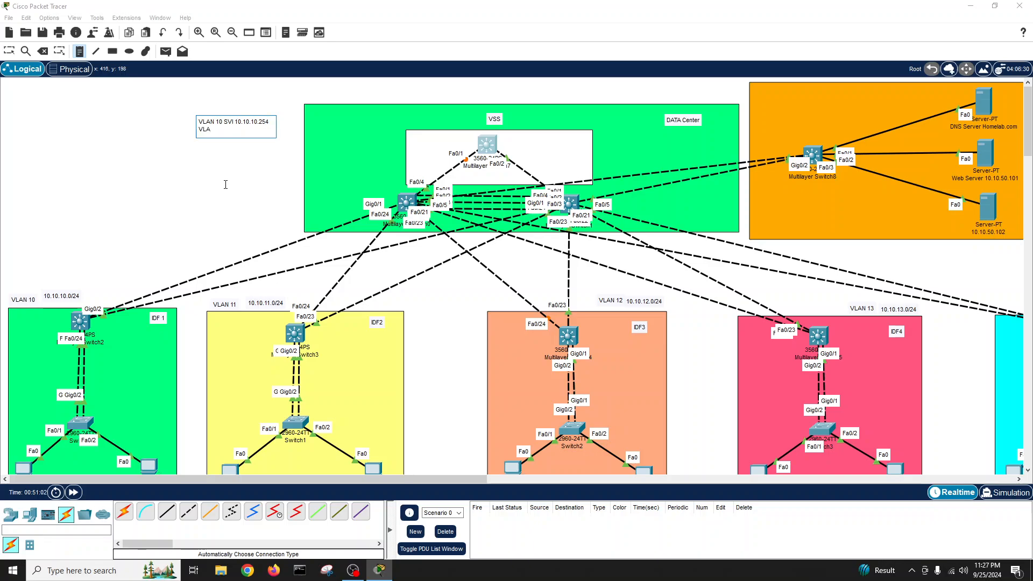
text(N 11 SVI  10.10.11.254)
click(220, 189)
- Move the SVI note right above the data centre and reopen the core switch's CLI
click(162, 167)
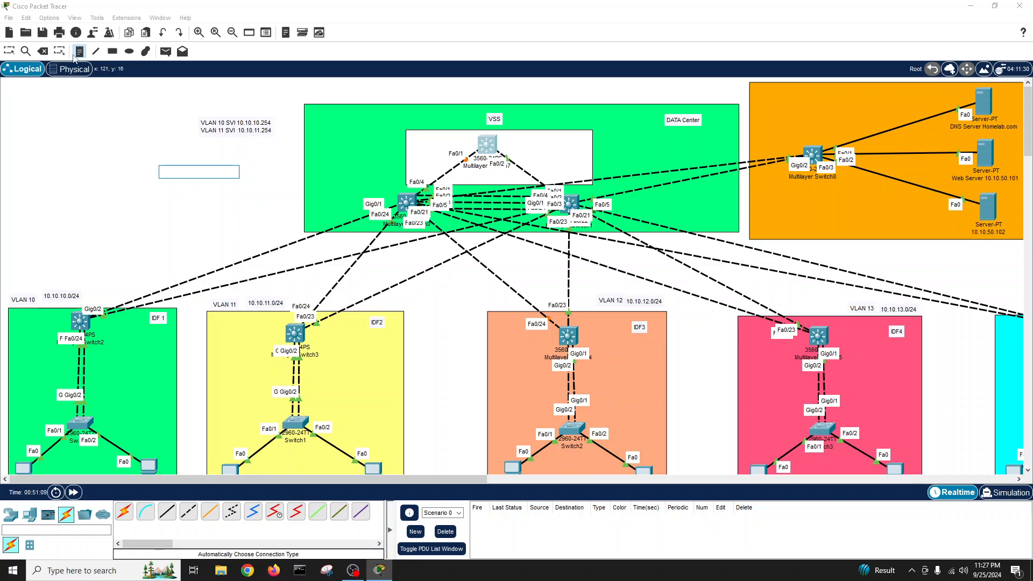
click(8, 56)
drag(236, 129, 252, 134)
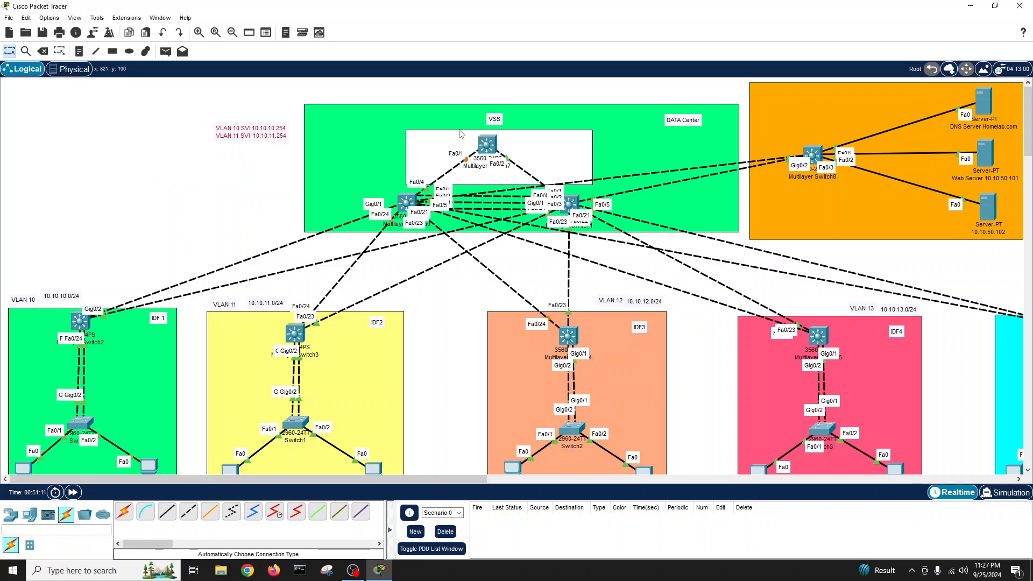
click(485, 145)
- Give interface VLAN 10 the address 10.10.10.254 255.255.255.0 and bring it up
drag(479, 127, 494, 98)
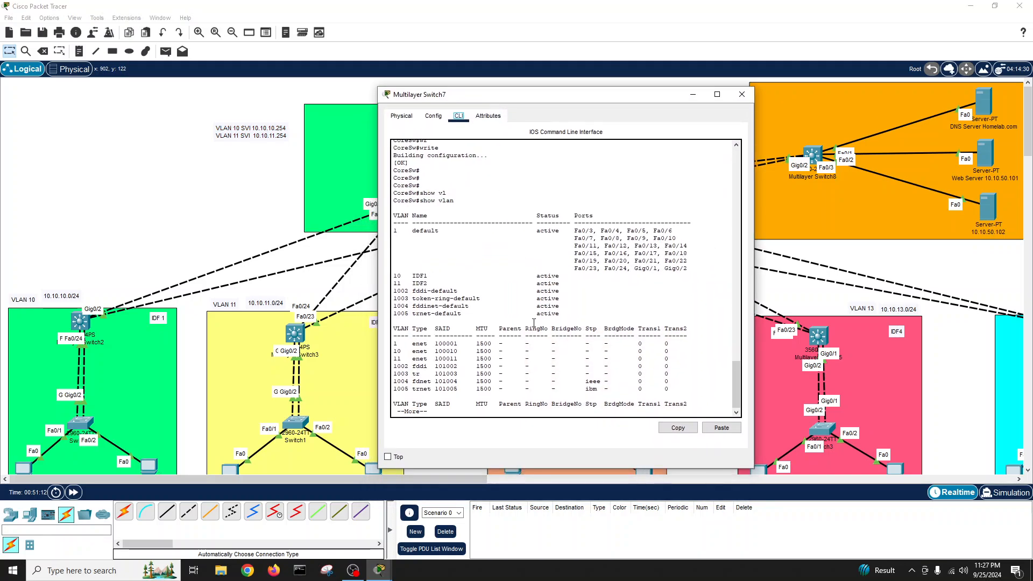
click(531, 326)
key(space)
key(Return)
key(Return)
key(Return)
key(Return)
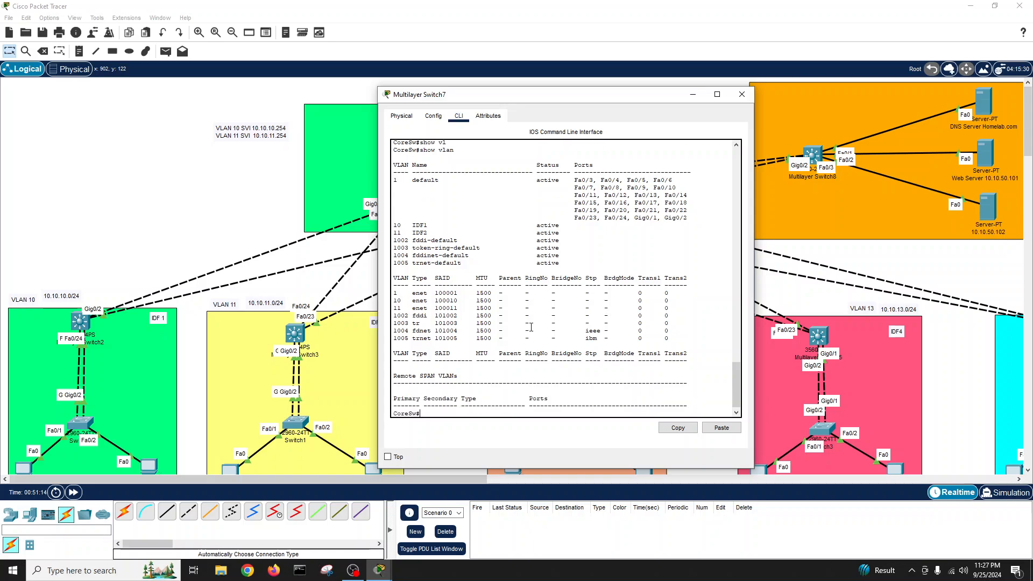
text(conf t)
key(Return)
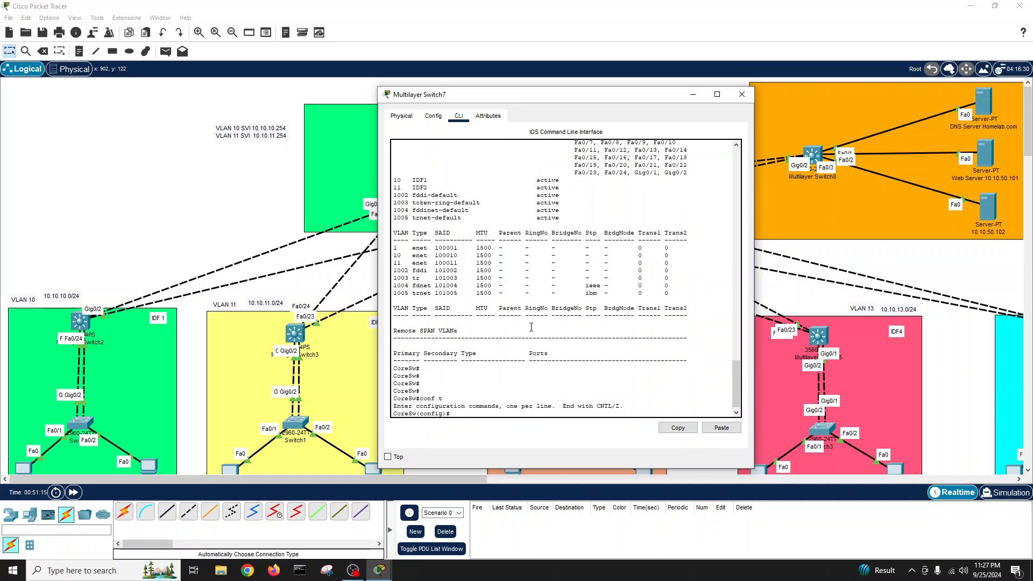
text(int vlan 10)
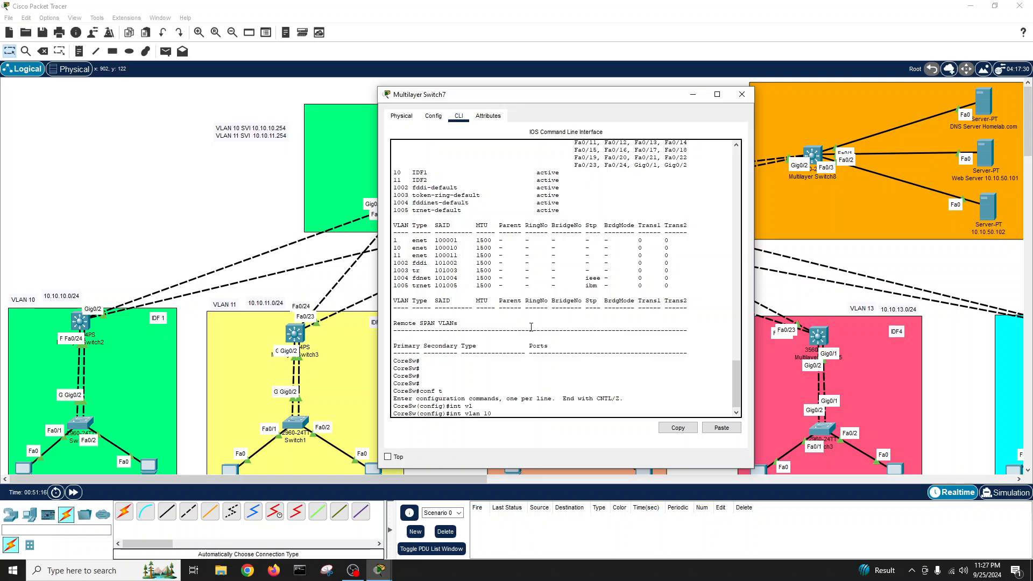
key(Tab)
text(10)
key(Return)
key(Return)
key(Return)
text(ip)
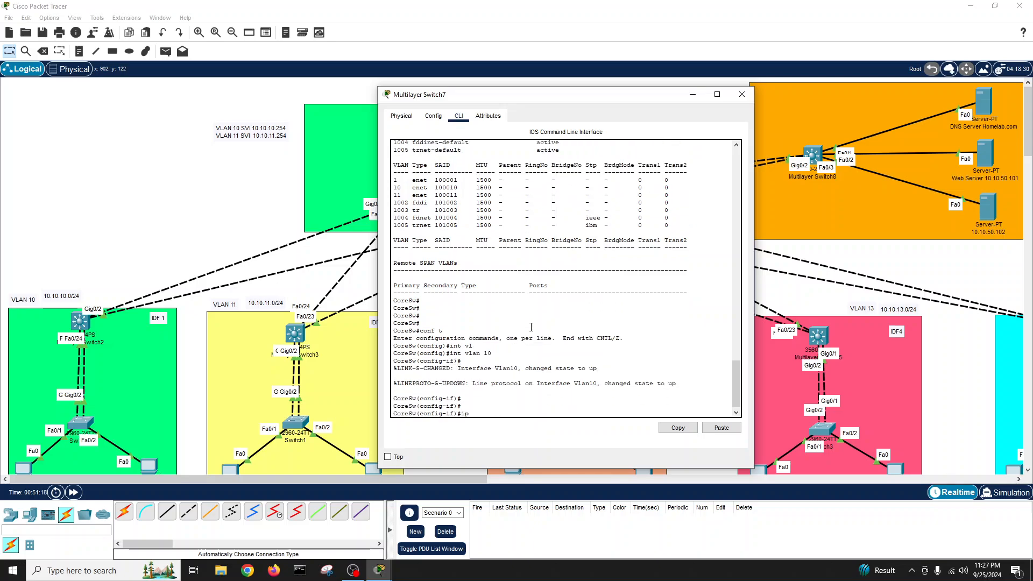
text( add 10.10.10.254 255.255.25)
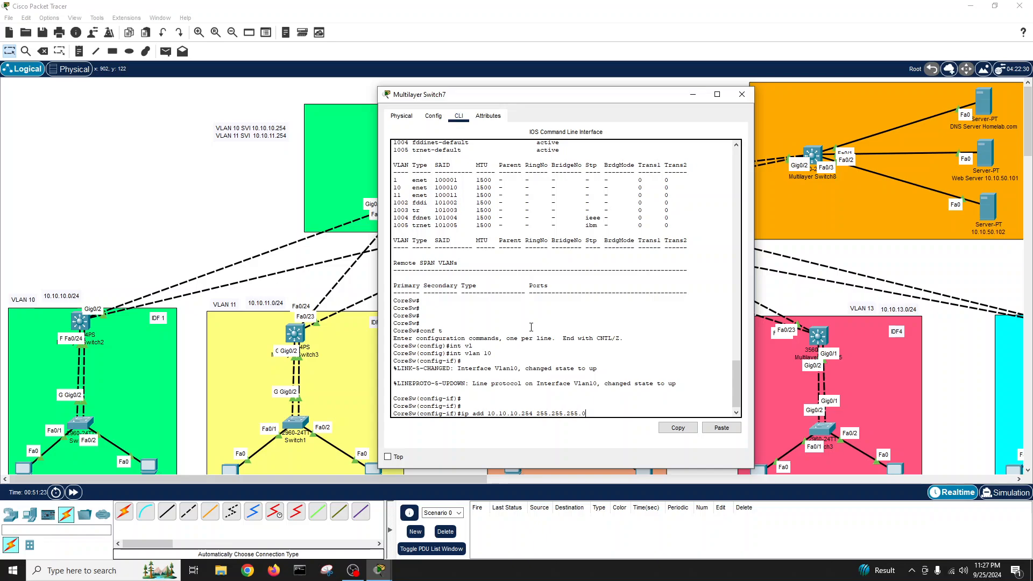
text(5.0)
key(Return)
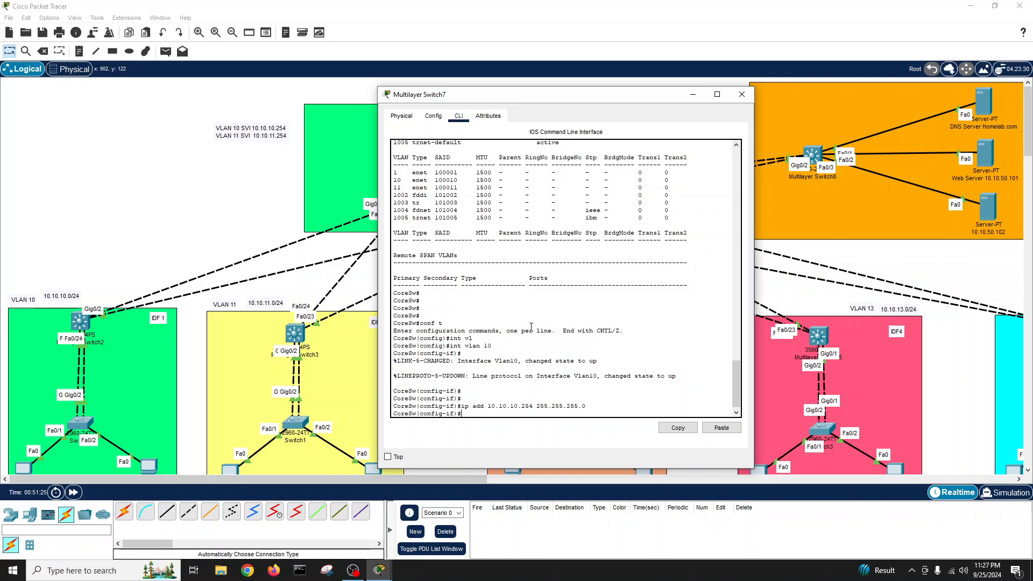
text(no sh)
key(Return)
key(Return)
text(eSw(config-if)#e)
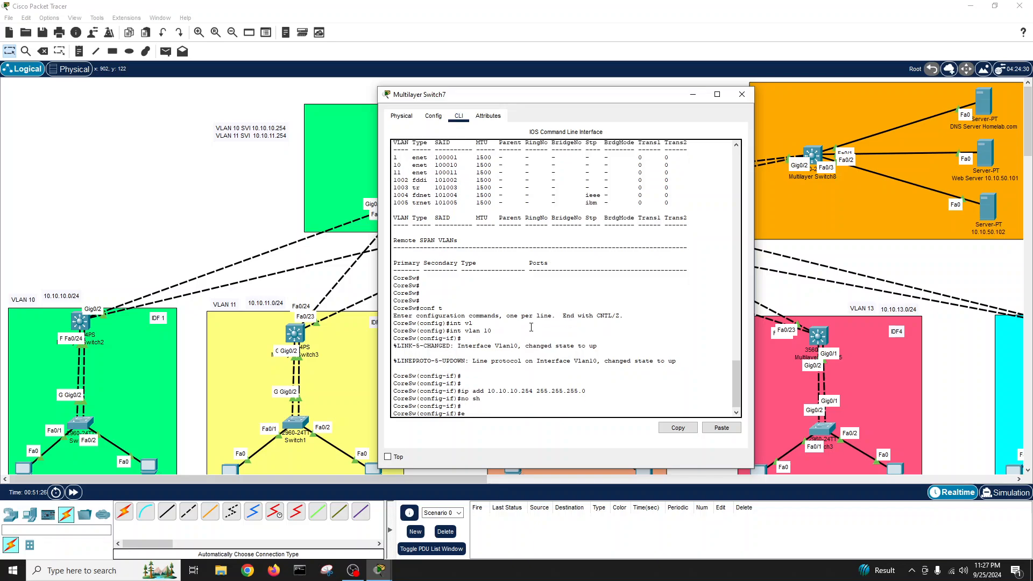
text(xit)
key(Return)
key(Return)
key(Return)
- Give interface VLAN 11 the address 10.10.11.254, enable it, and save with write
text(int vl)
key(Tab)
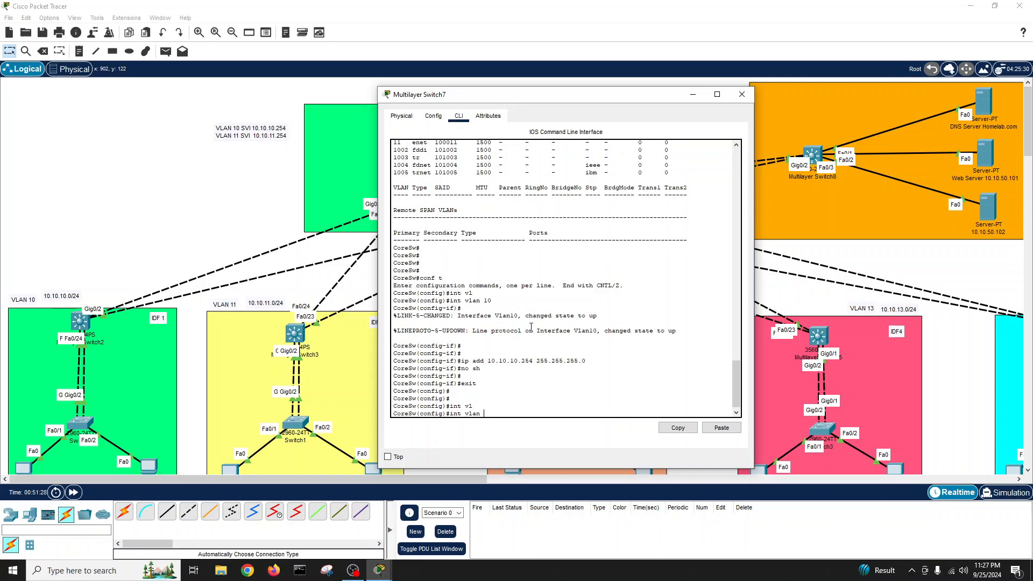
text(11)
key(Return)
key(Return)
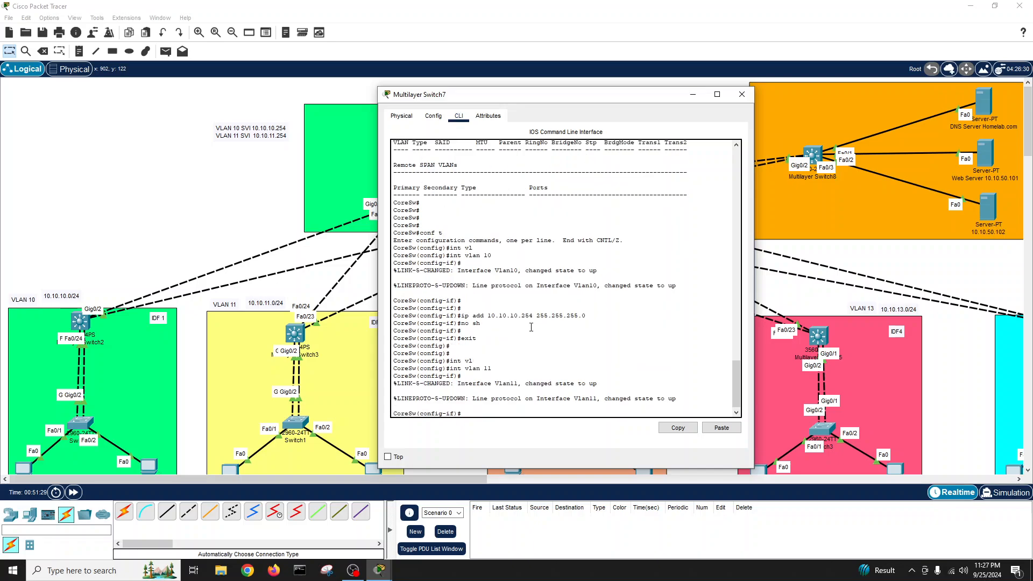
text(ip add 10.10.11.254 255.255.255.0)
key(Return)
text(no sh)
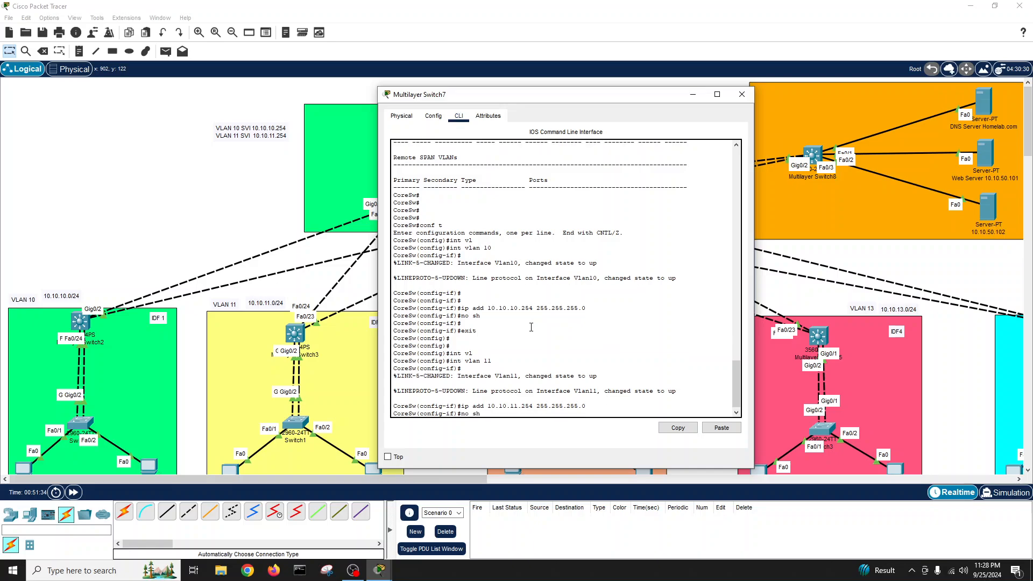
key(Return)
key(Return)
key(Return)
text(exi)
text(exit)
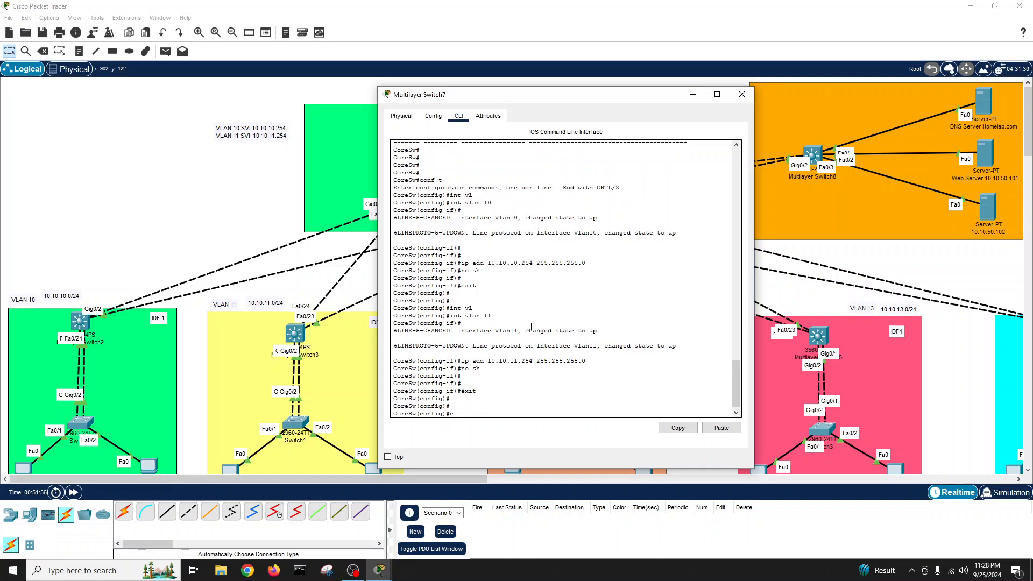
key(Return)
text(wr)
key(Tab)
key(Return)
key(Return)
key(Return)
key(Return)
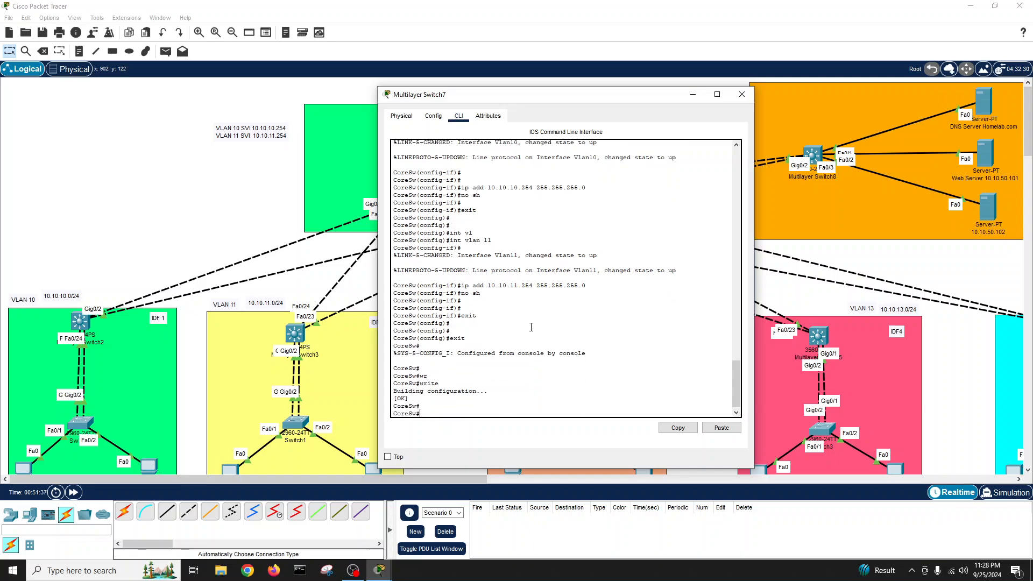
- Check the Vlan10 and Vlan11 rows in show ip interface brief
text(show ip int bri)
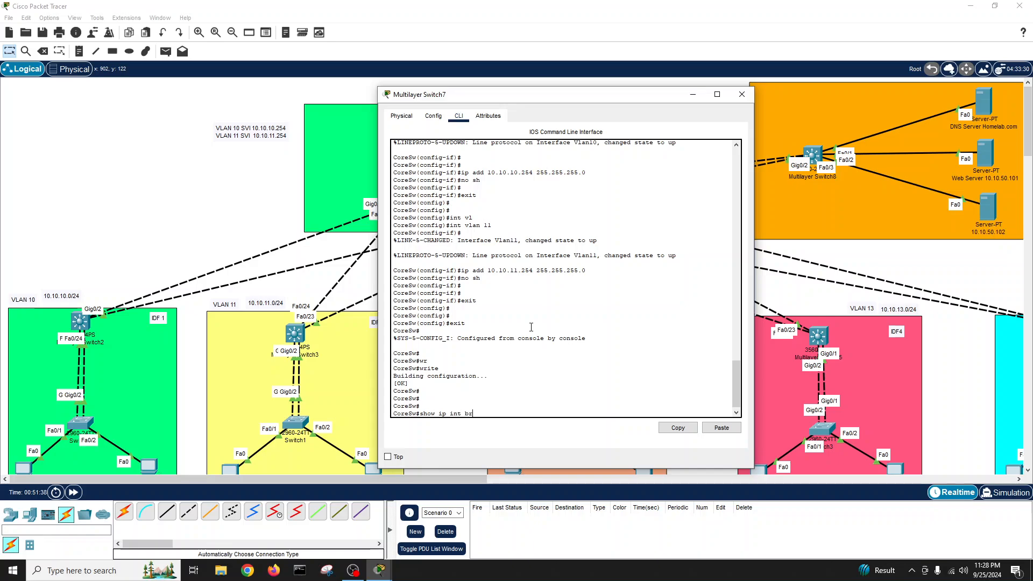
key(Tab)
key(Return)
key(space)
key(Return)
key(Return)
key(Return)
key(Return)
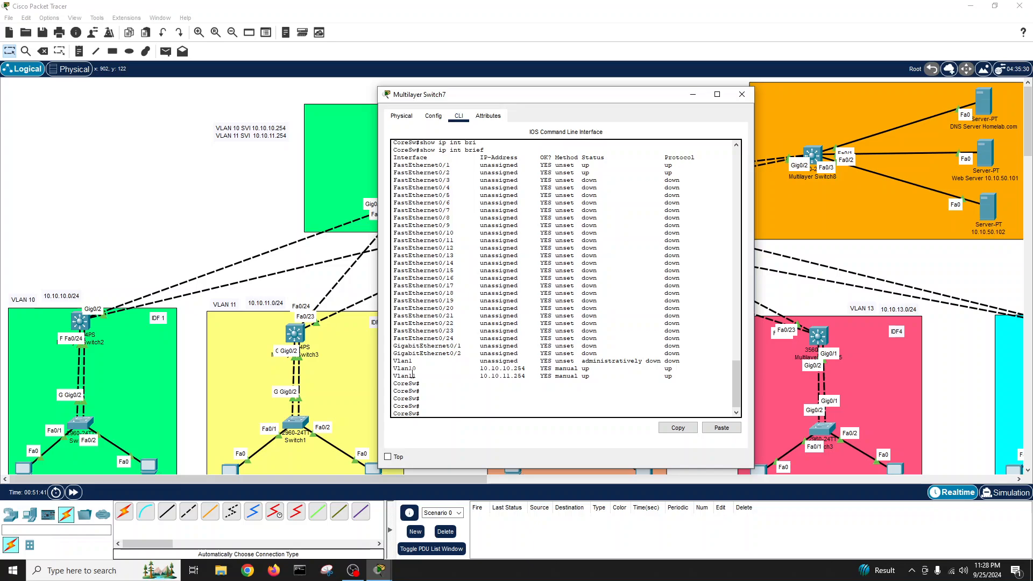
drag(672, 381, 393, 367)
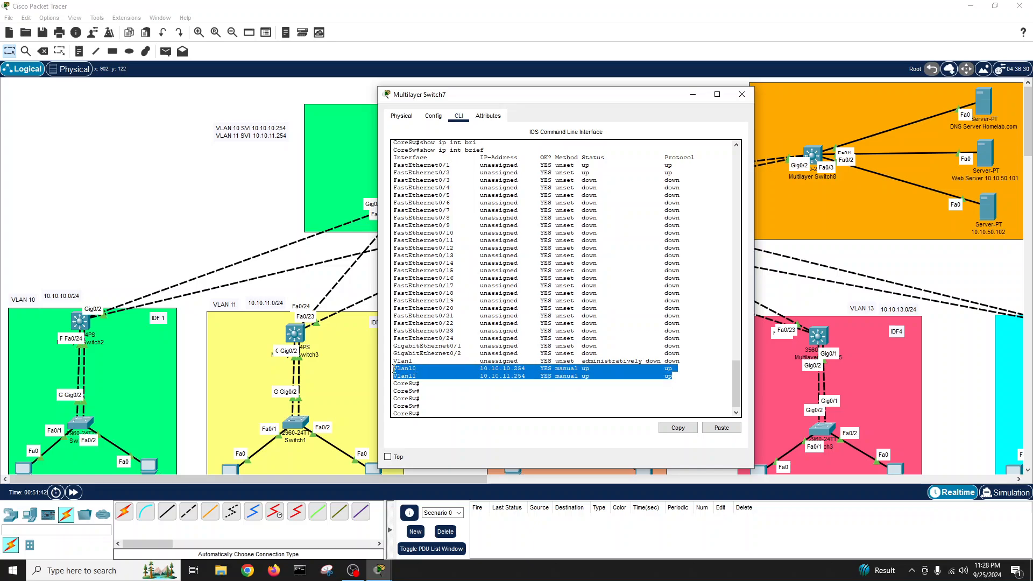
click(449, 397)
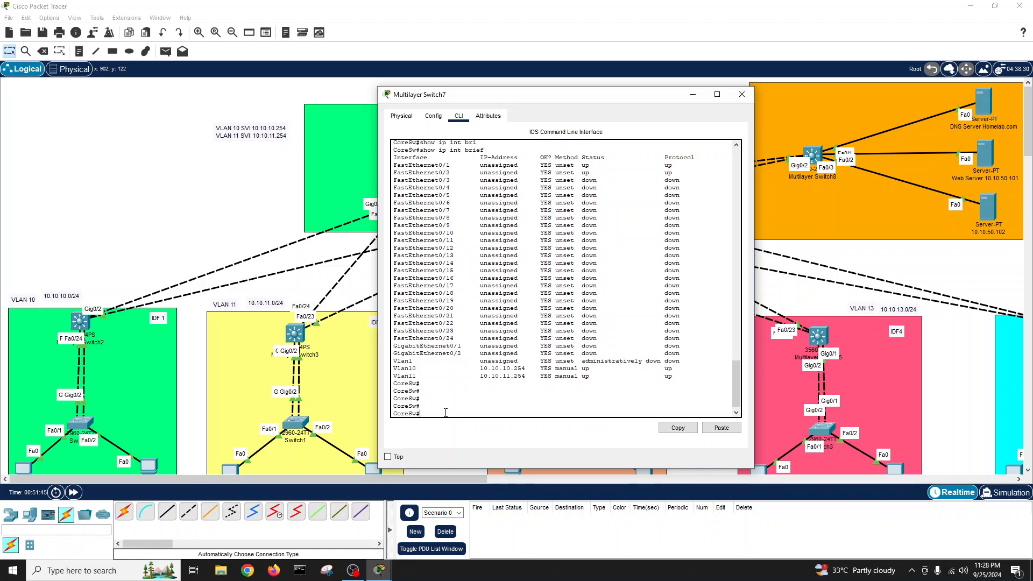
- Enable ip routing in global configuration and save the configuration with write
text(conf t)
key(Return)
key(Return)
key(Return)
key(Return)
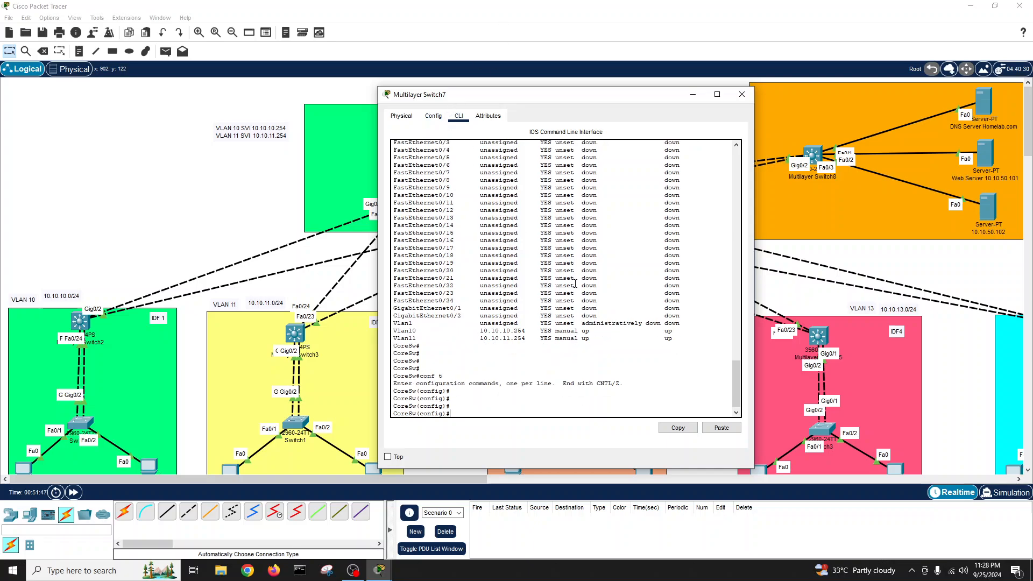
text(ip routi)
key(Tab)
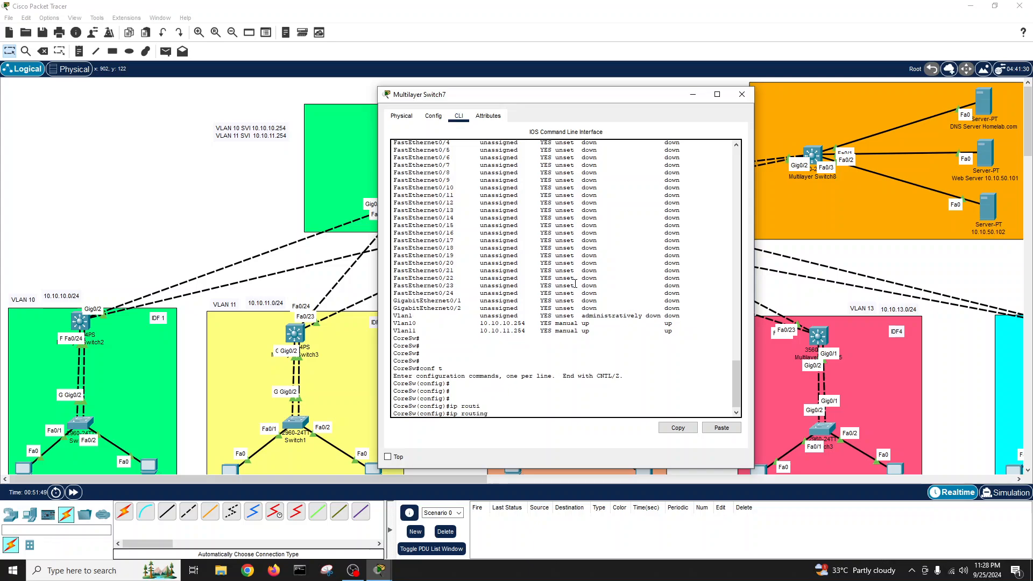
key(Return)
key(Return)
key(Return)
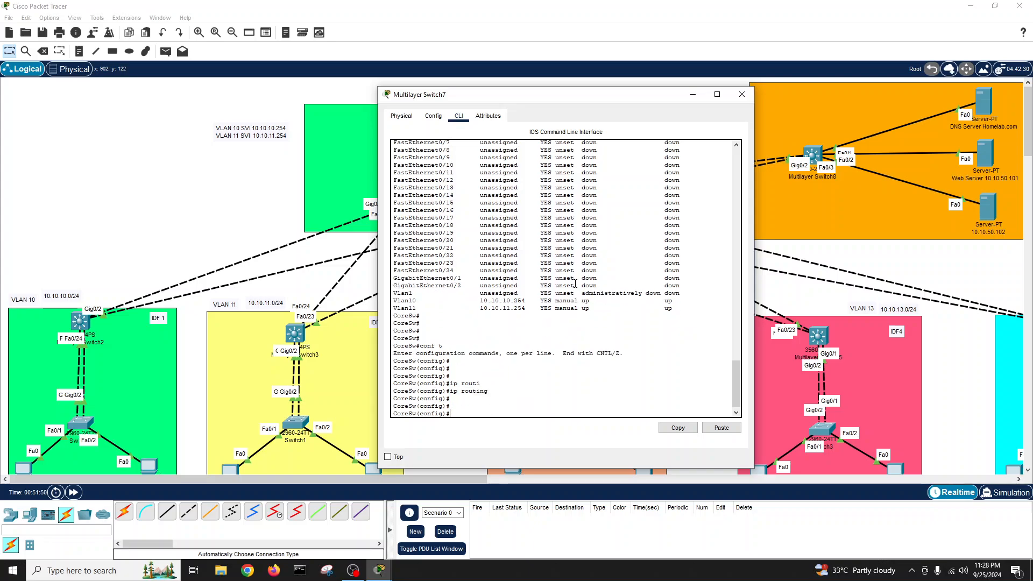
text(exit)
key(Return)
key(Return)
text(wr)
key(Tab)
key(Return)
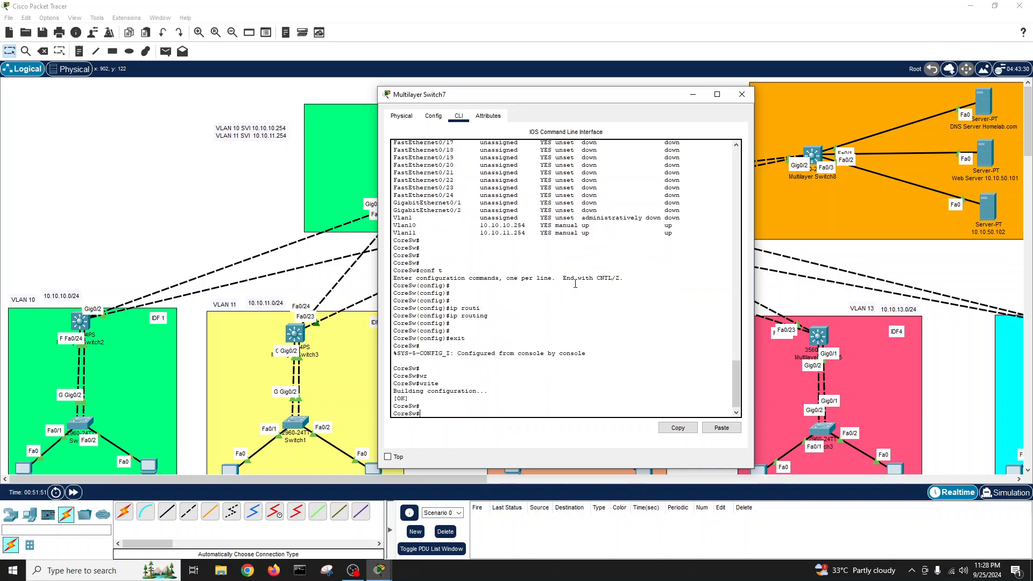
key(Return)
key(Return)
key(Return)
key(Return)
- Close the core switch console and add 'VLAN 50 SVI 10.10.50.254' as a third note line
click(741, 94)
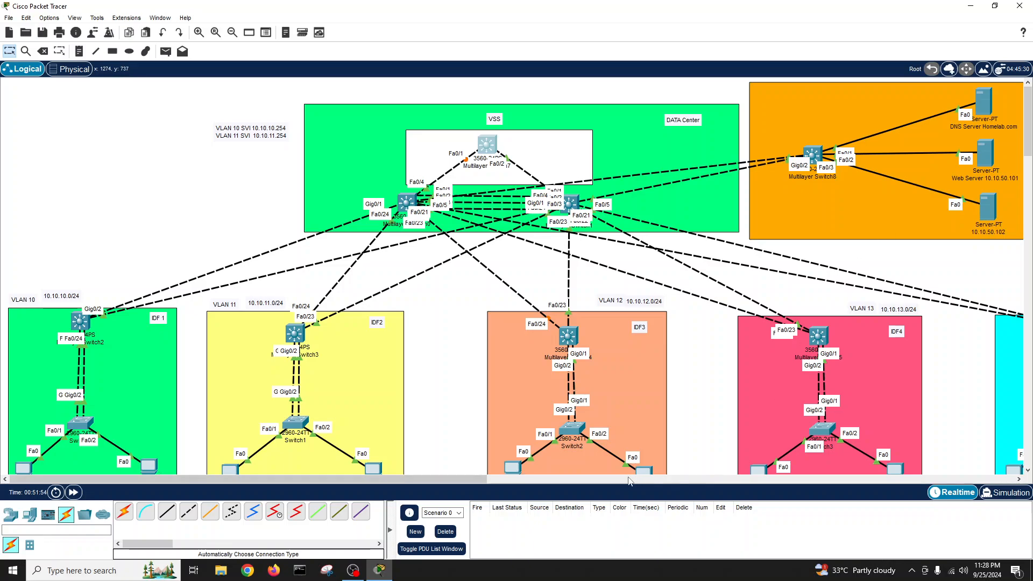
mouse_move(479, 482)
mouse_down()
mouse_move(538, 479)
mouse_move(460, 473)
mouse_up()
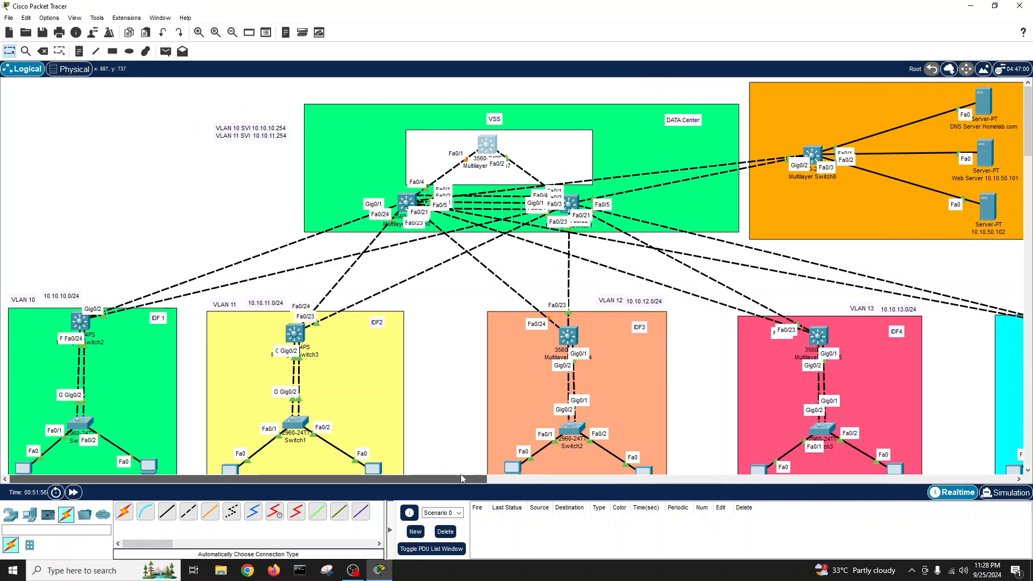
click(287, 134)
key(Return)
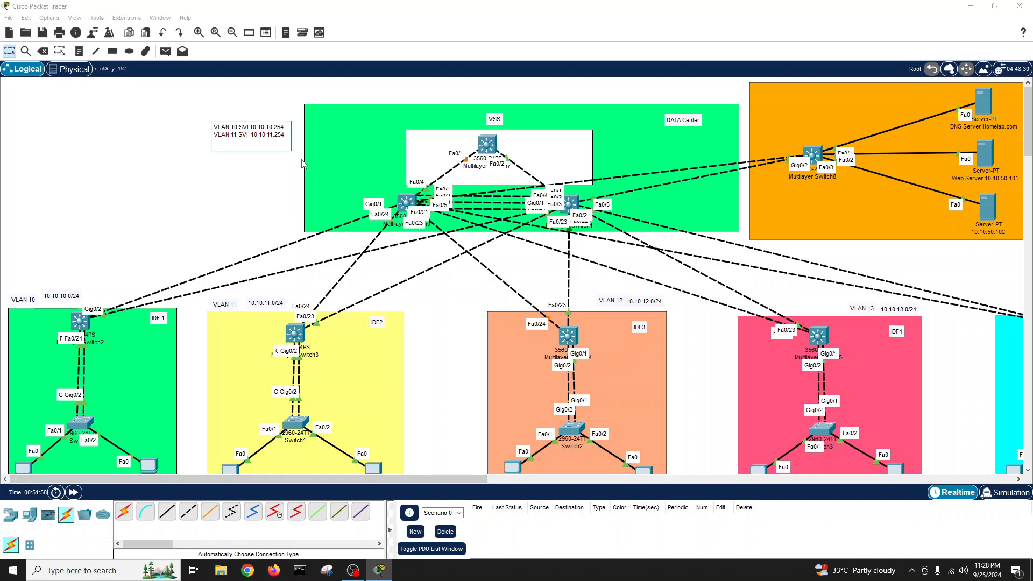
text(VLAN 50 SVI  )
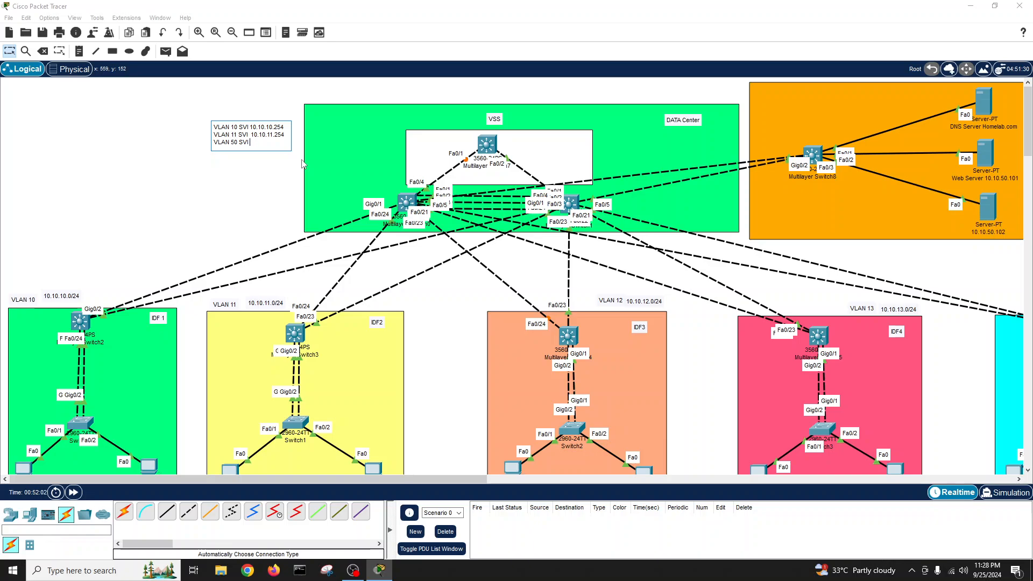
text(10.10.5)
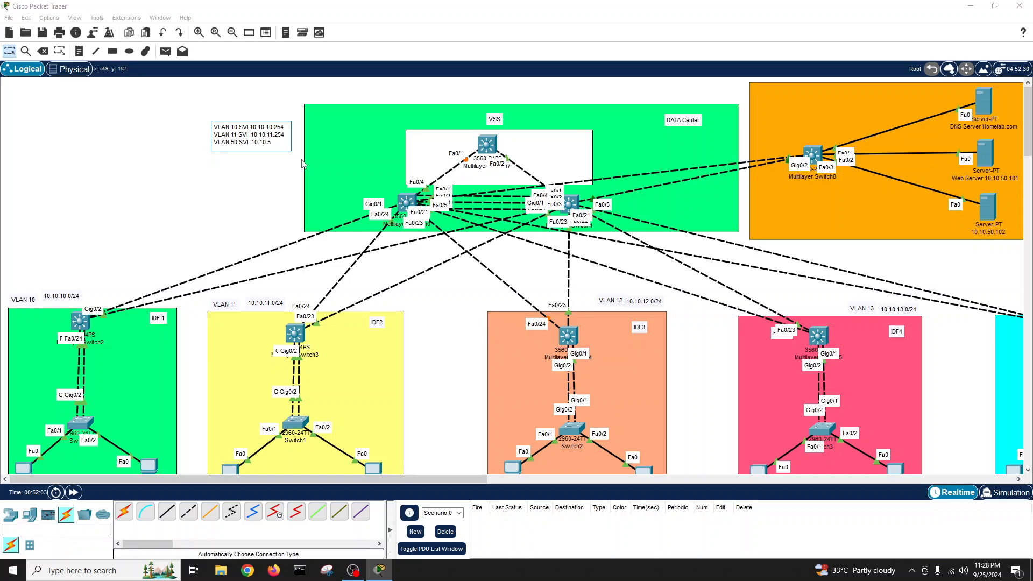
text(0.254)
- Create VLAN 50 named Server-VLAN on the core switch
click(486, 151)
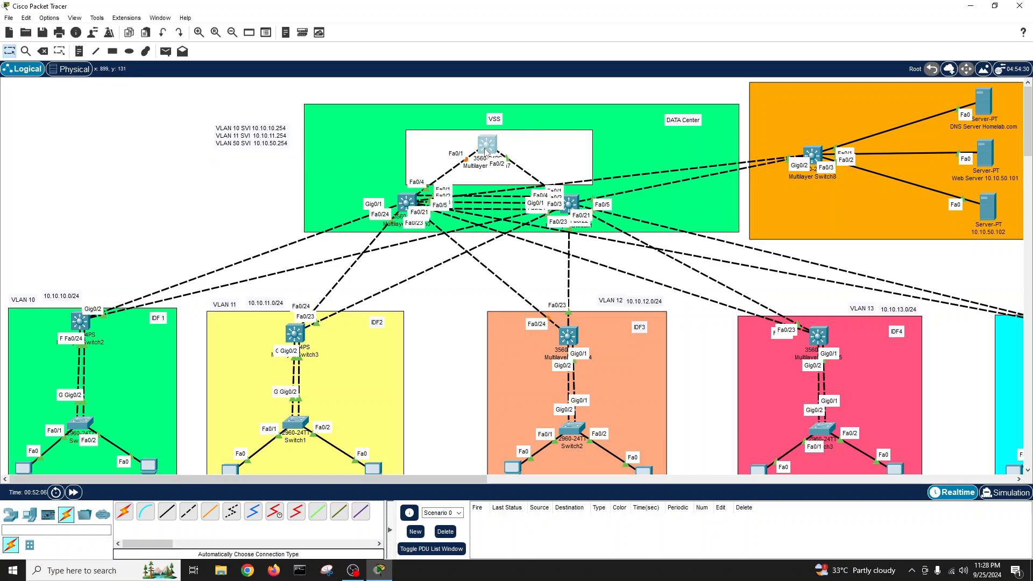
text(co)
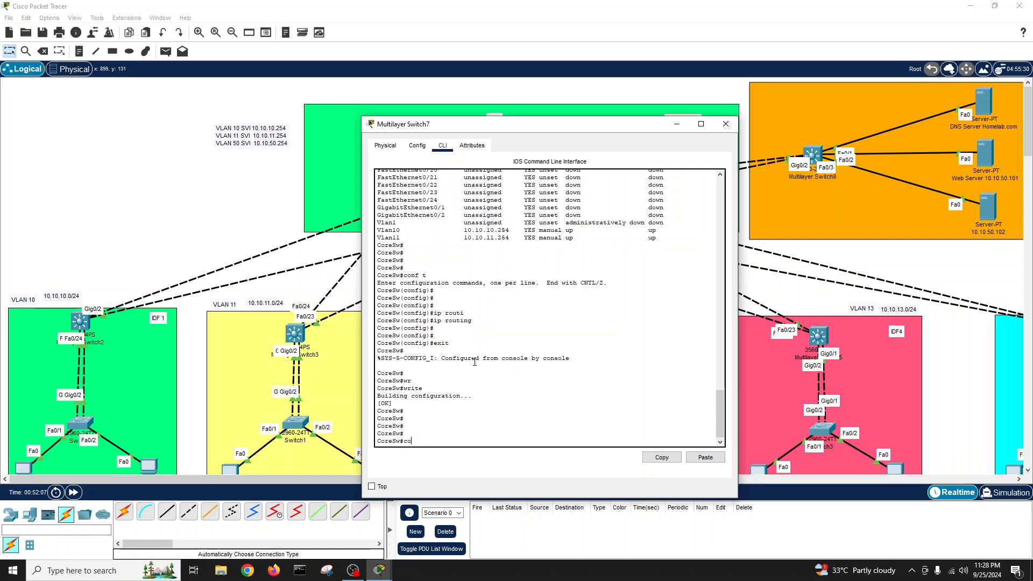
text(nf t)
key(Return)
text(int val)
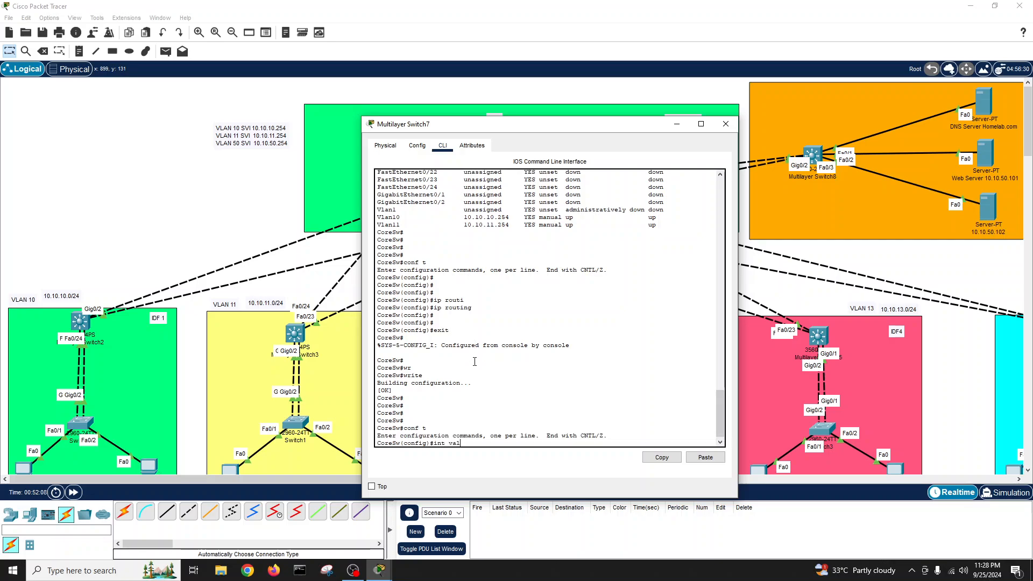
key(Tab)
key(BackSpace)
key(BackSpace)
key(BackSpace)
key(BackSpace)
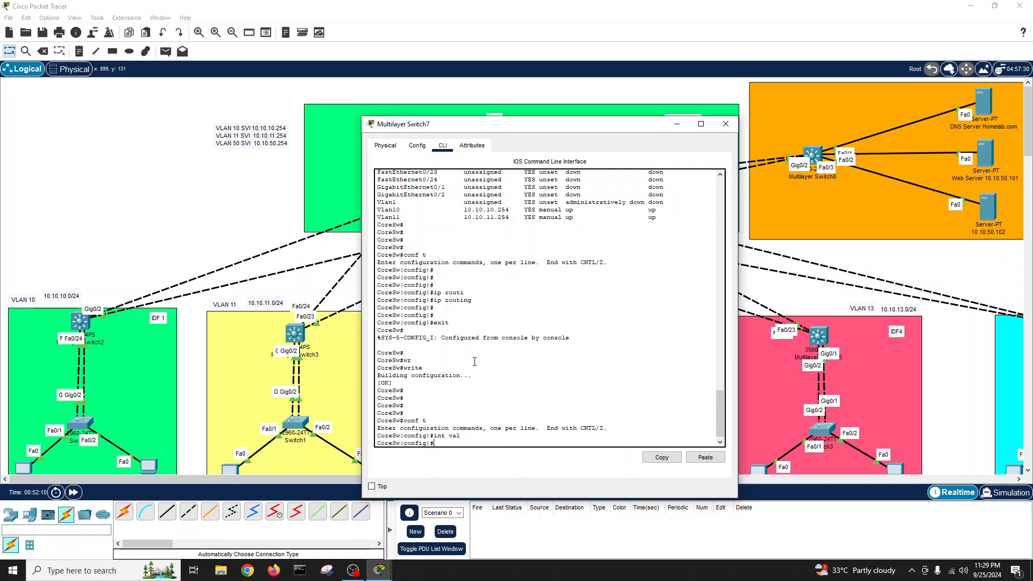
text(vlan 50)
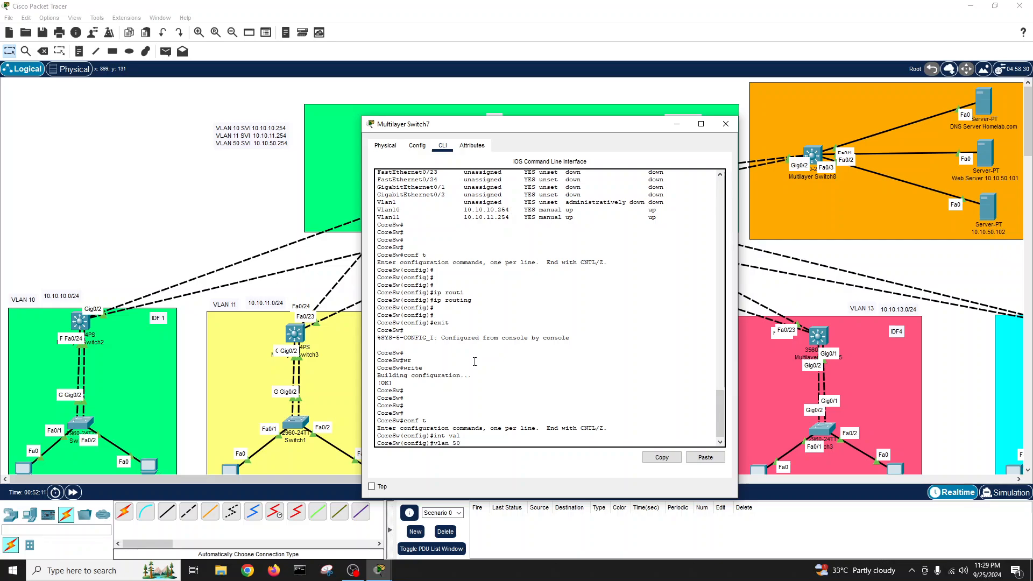
key(Return)
text(name Server)
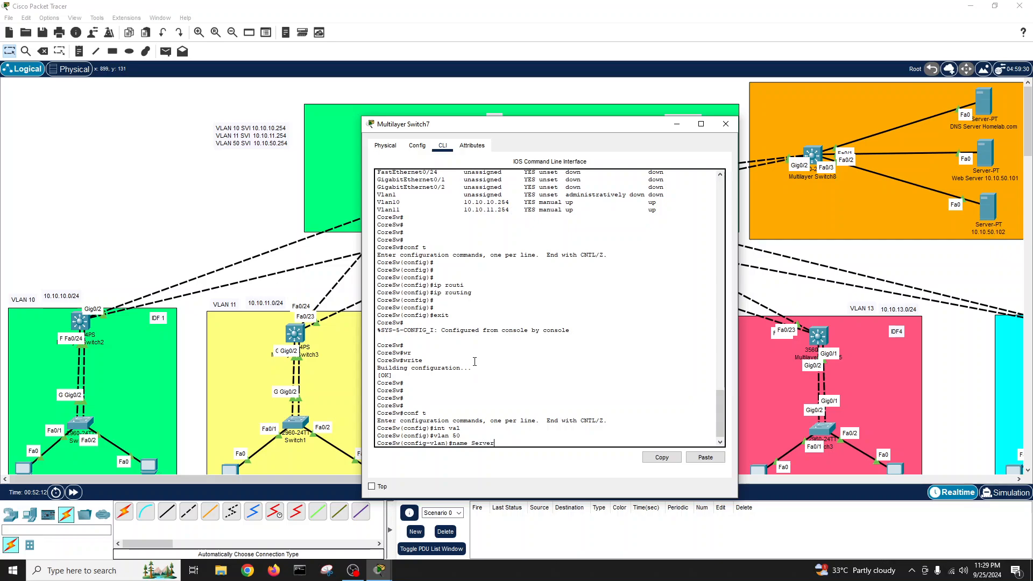
text(-VLAN)
key(Return)
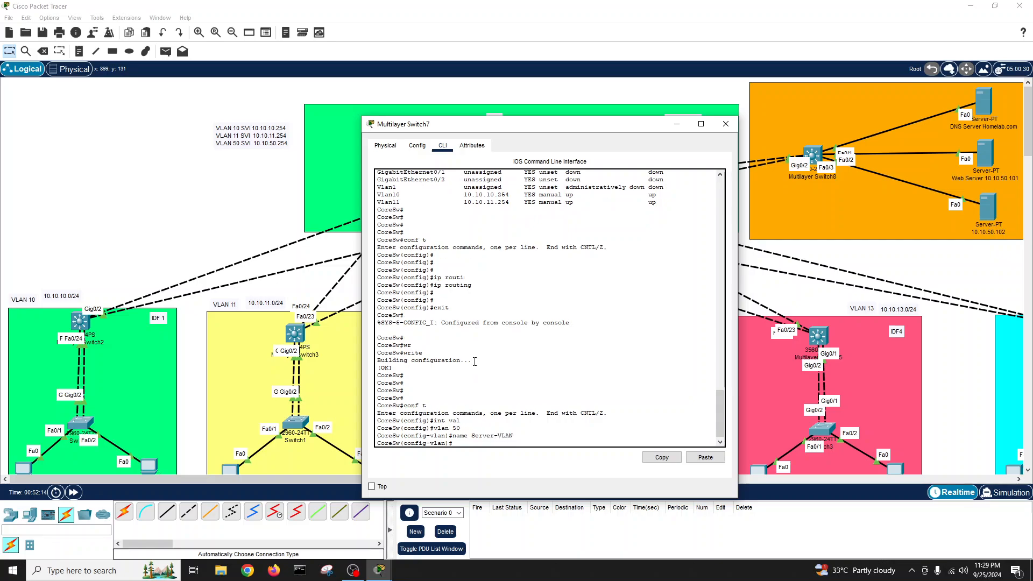
text(exit)
key(Return)
key(Return)
key(Return)
- Give interface VLAN 50 the address 10.10.50.254 255.255.255.0 and bring it up
text(int vla)
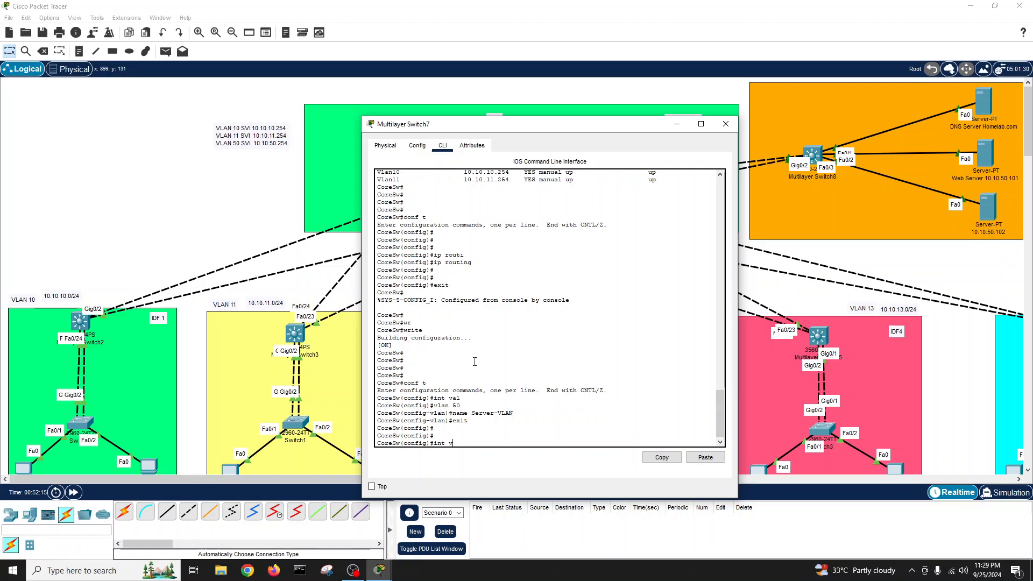
key(Tab)
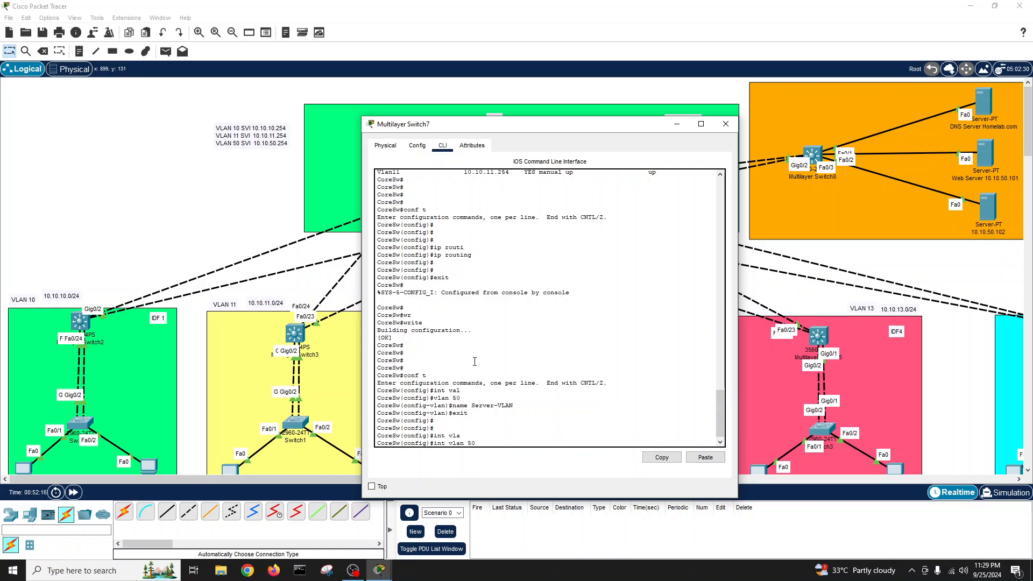
text(50)
key(Return)
key(Return)
key(Return)
text(ip add 10.10.)
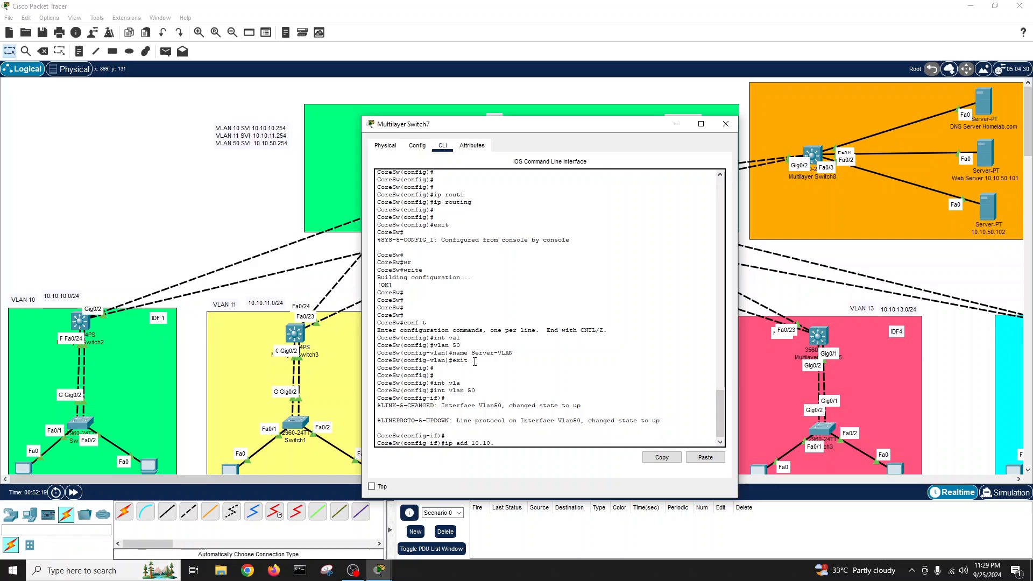
text(50.254 255.255.255.0)
key(Return)
key(Return)
text(no sh)
key(Return)
key(Return)
key(Return)
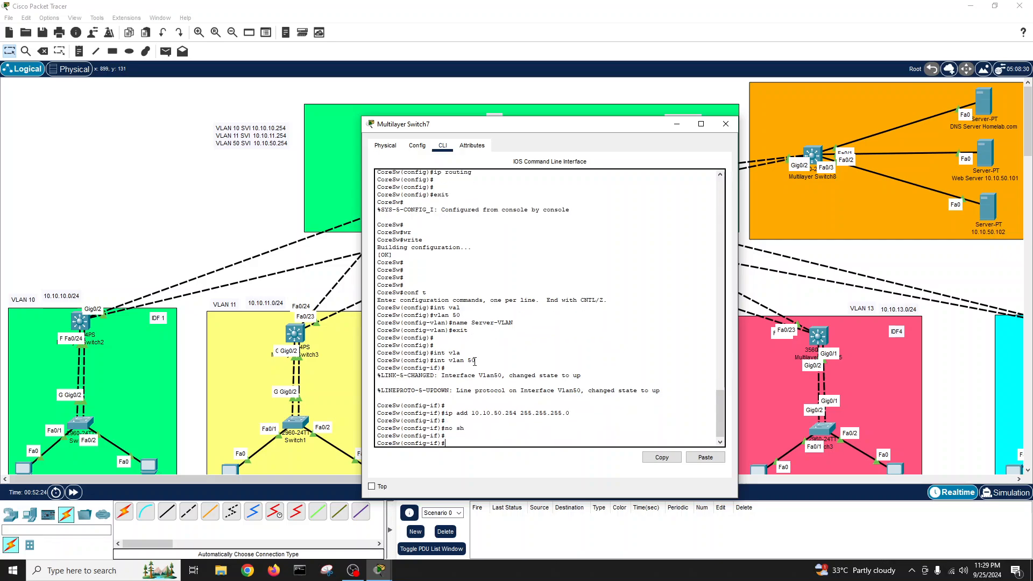
text(exit)
key(Return)
text(exit)
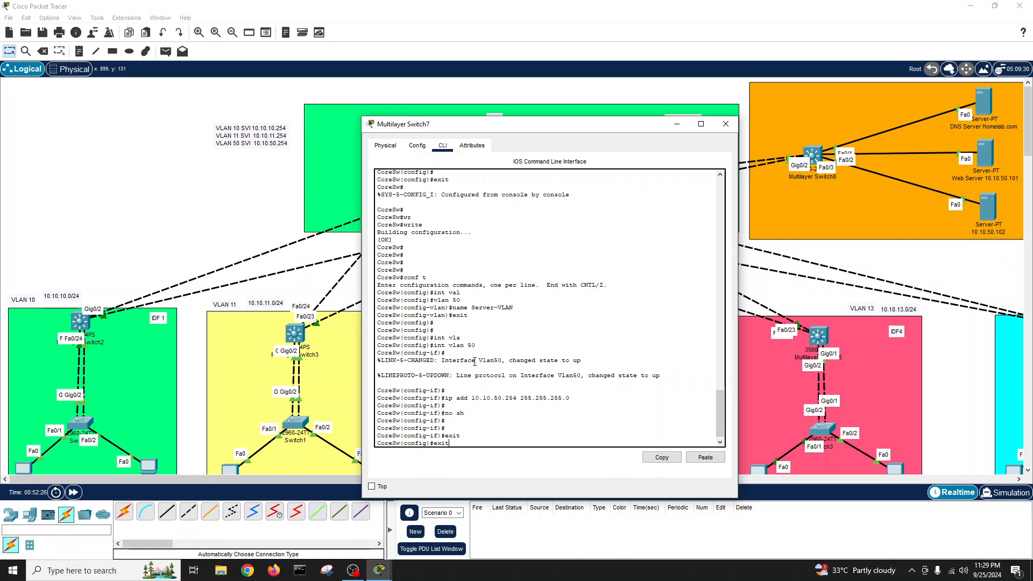
key(Return)
key(Return)
key(Return)
- Save the configuration with write, review show ip interface brief, and close the console
text(wr)
key(Tab)
key(Return)
key(Return)
key(Return)
text(show)
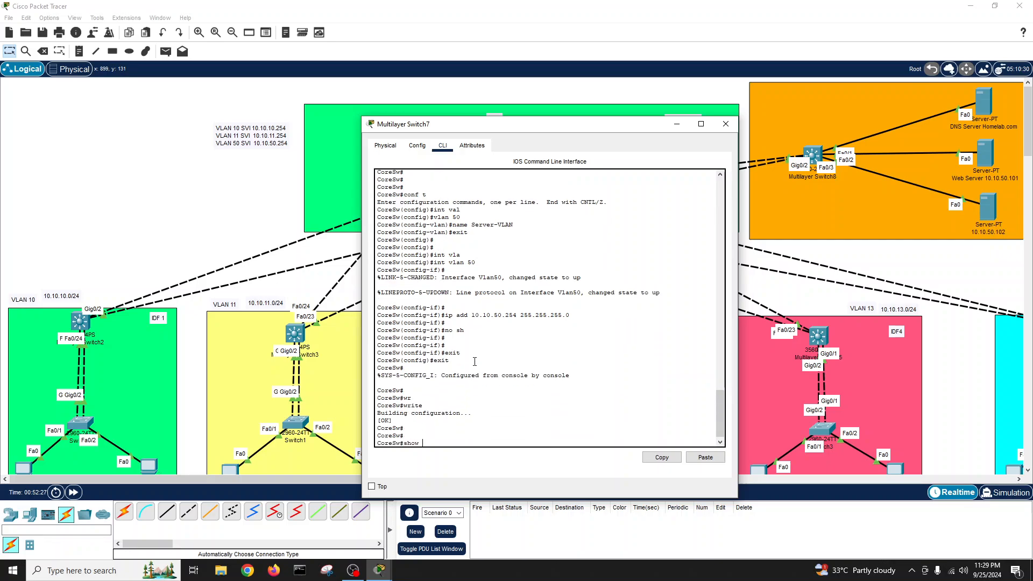
text( ip int bri)
key(Tab)
key(Return)
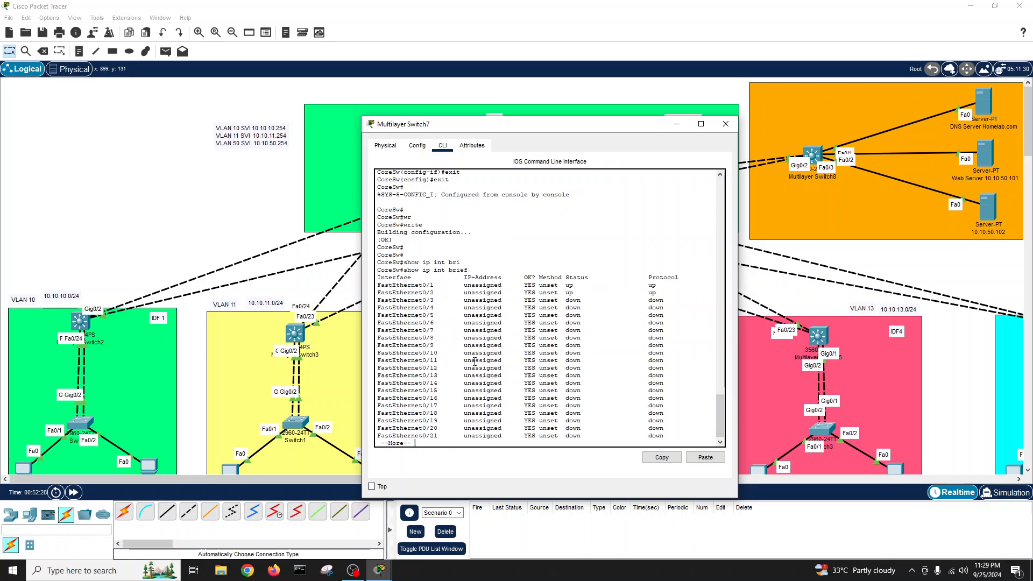
key(space)
key(Return)
key(Return)
key(Return)
key(Return)
key(Return)
key(Return)
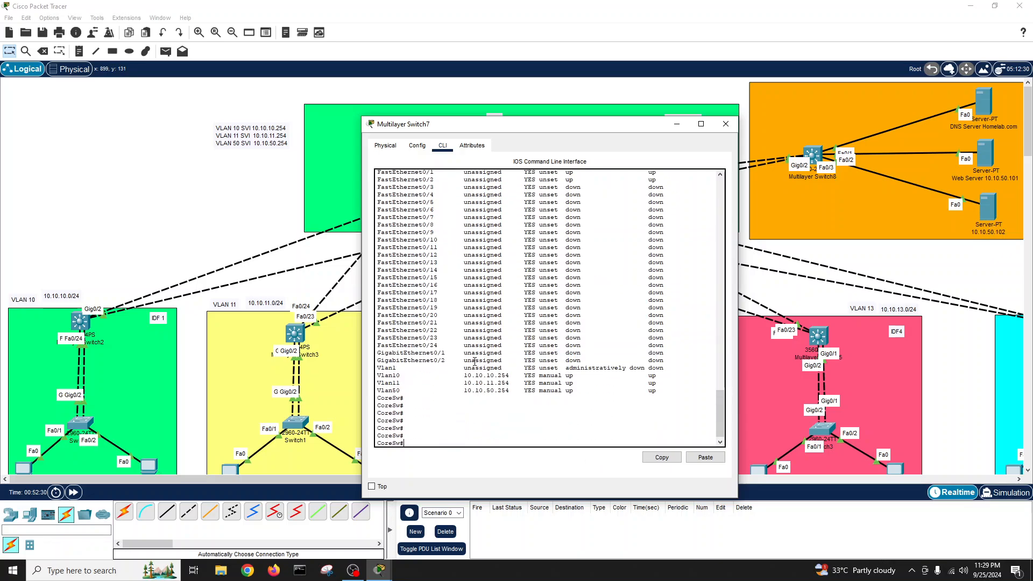
click(726, 123)
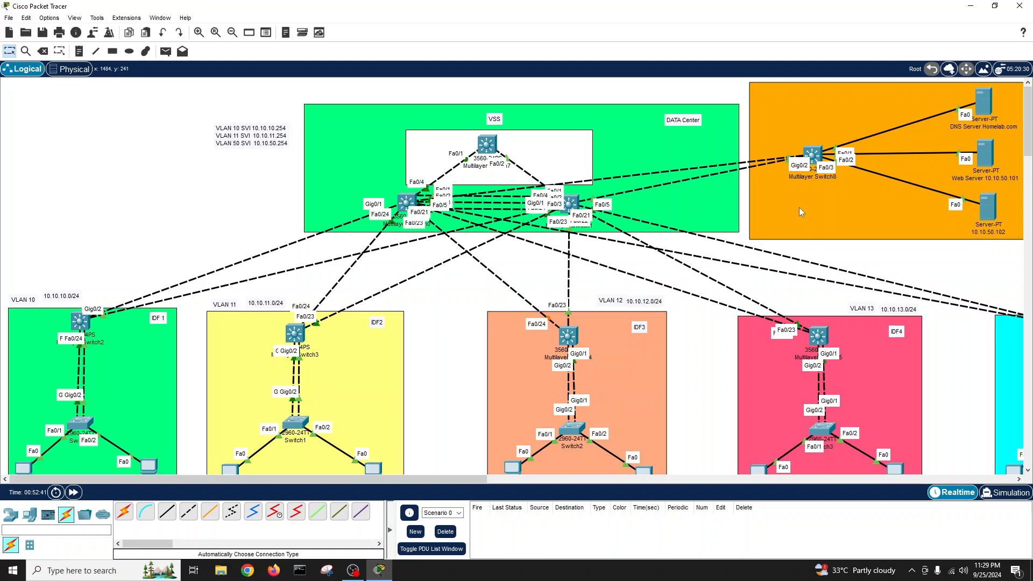
- Open the Command Prompt on the IDF1 PC at 10.10.10.1 and run ipconfig
click(20, 467)
drag(514, 119, 244, 124)
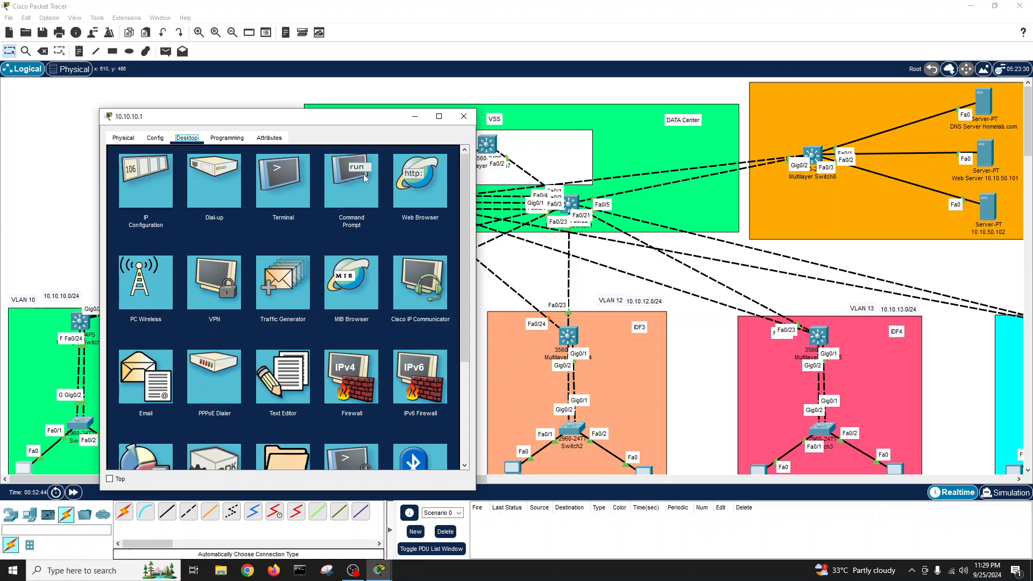
click(363, 173)
text(ipconfig)
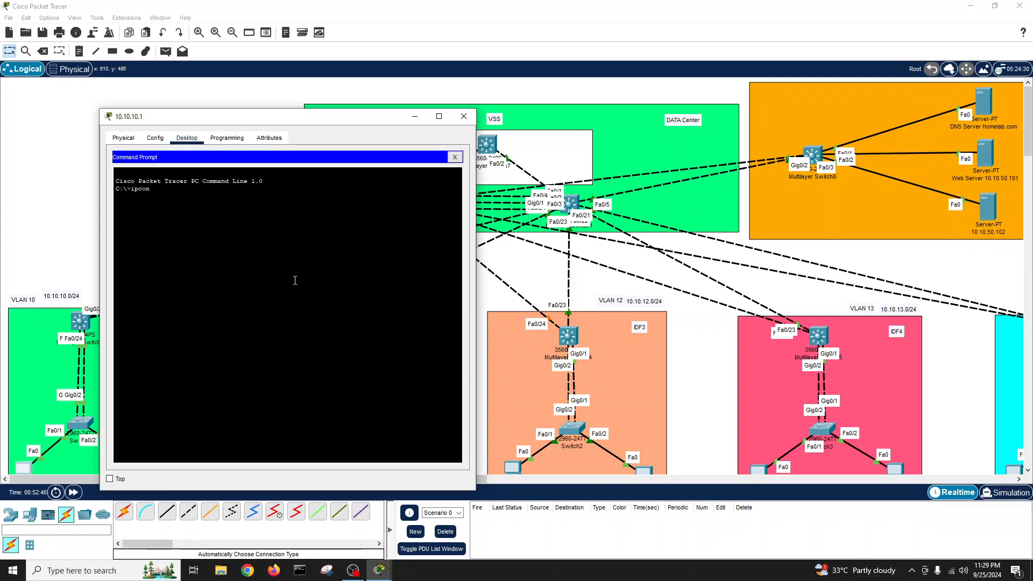
key(Return)
key(Return)
key(Return)
- Ping the gateway 10.10.10.254, then the server at 10.10.50.100
text(ping)
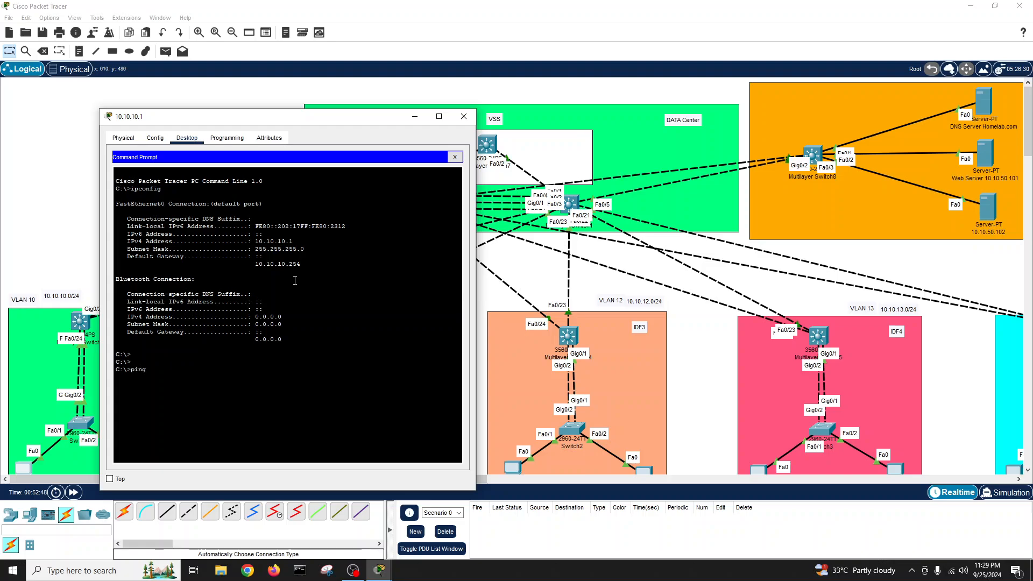
text( 10.10.10.254)
key(Return)
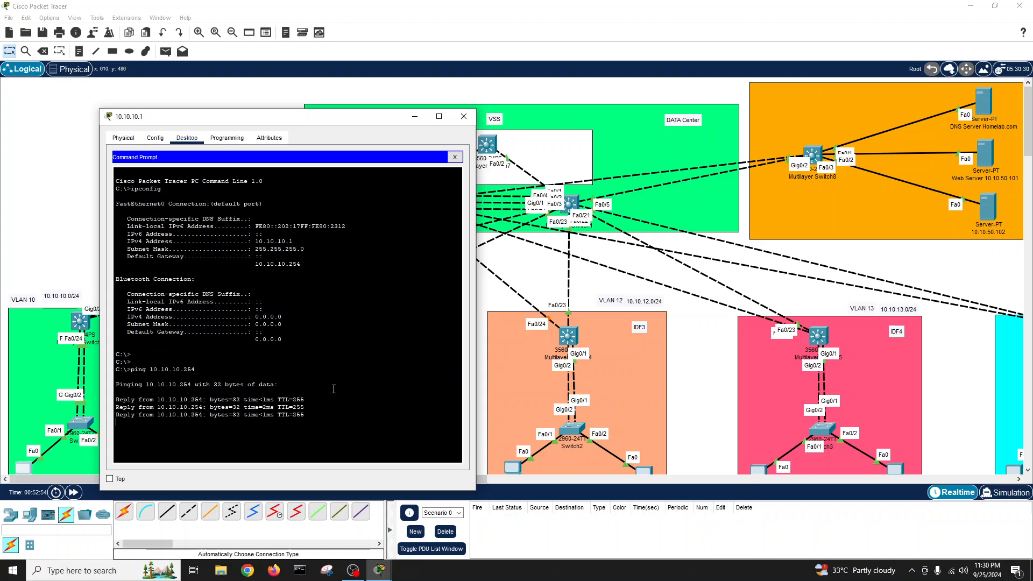
key(Up)
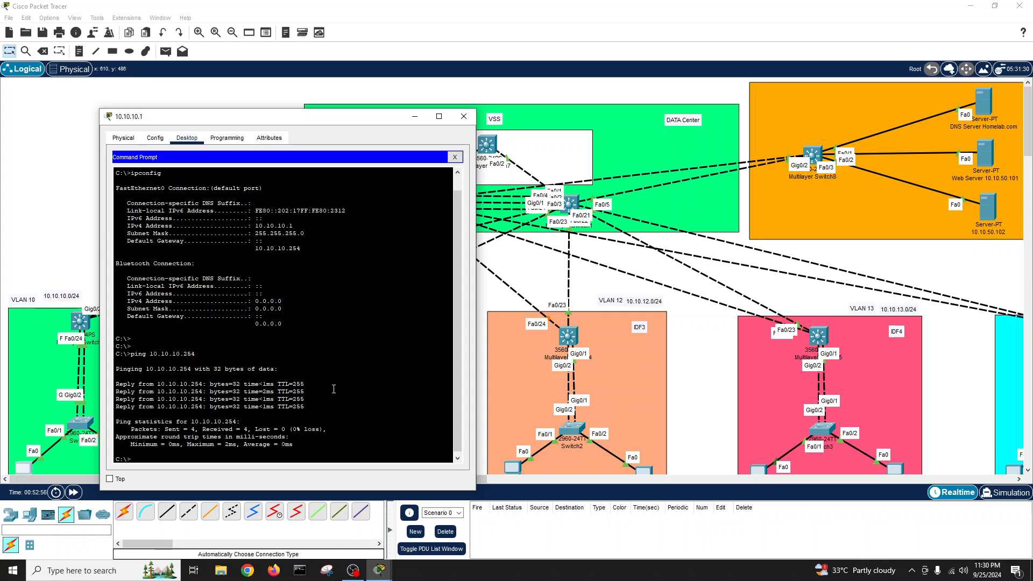
key(BackSpace)
key(BackSpace)
key(BackSpace)
key(BackSpace)
key(BackSpace)
text(50.100)
key(Return)
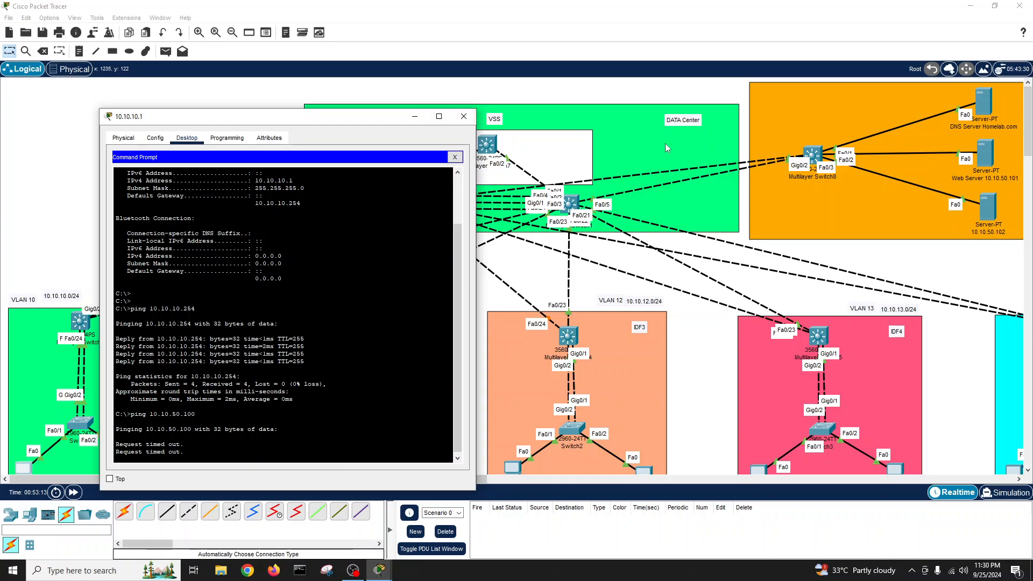
- Enter privileged mode on Multilayer Switch8 and list its interface status
click(814, 156)
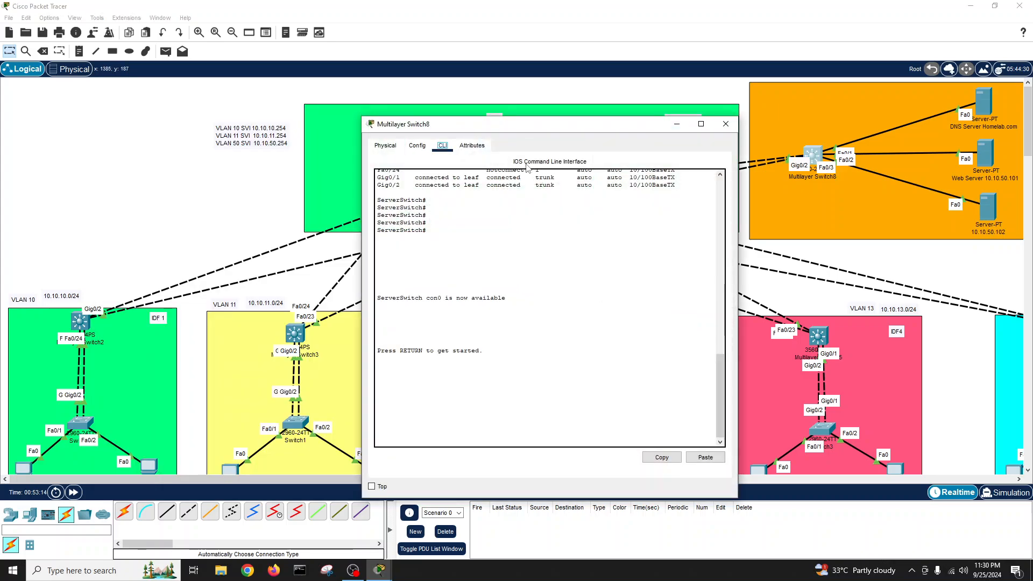
key(Return)
key(Return)
key(Return)
text(en)
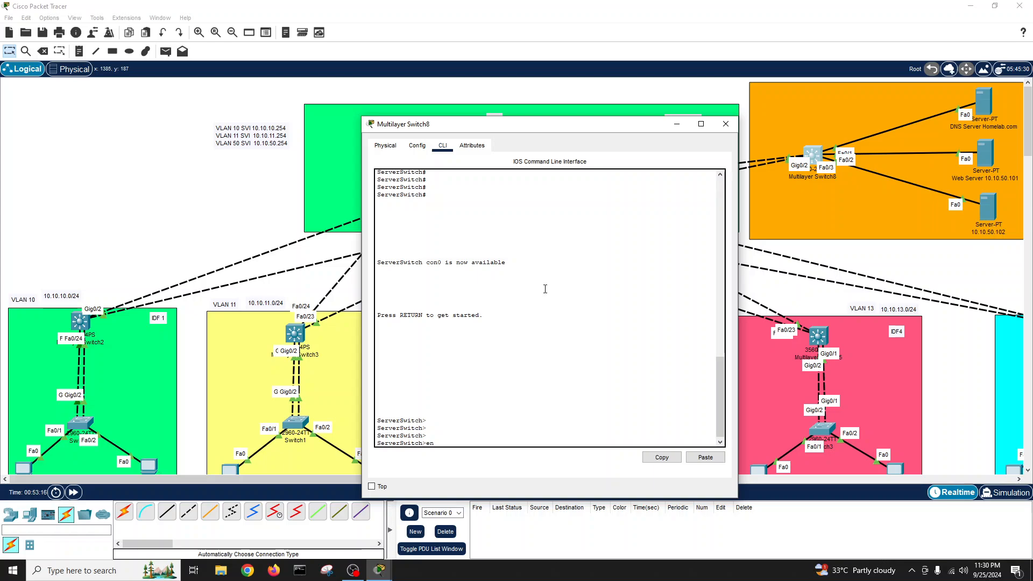
key(Return)
key(Return)
key(Return)
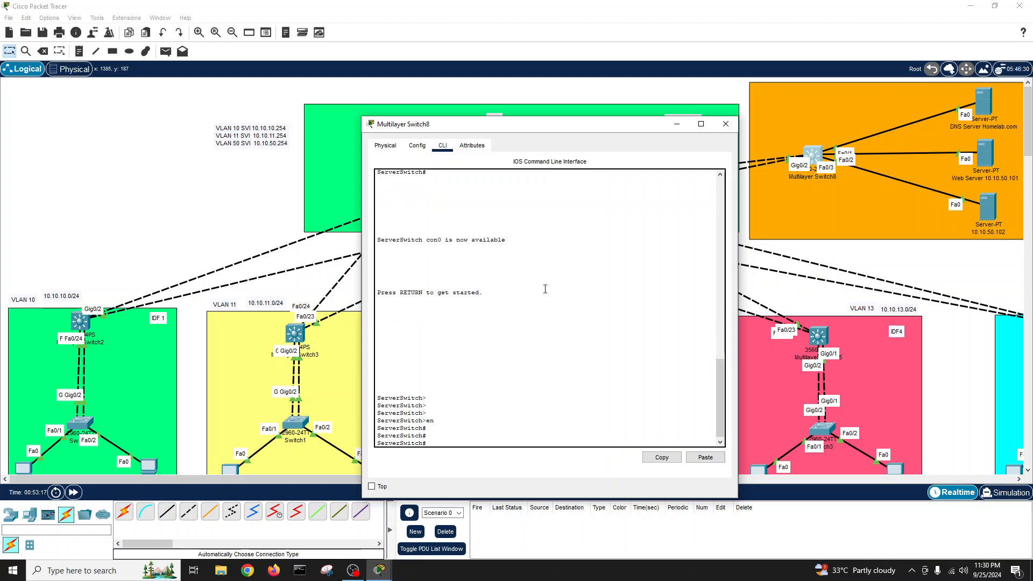
key(Return)
key(Return)
text(shwo int)
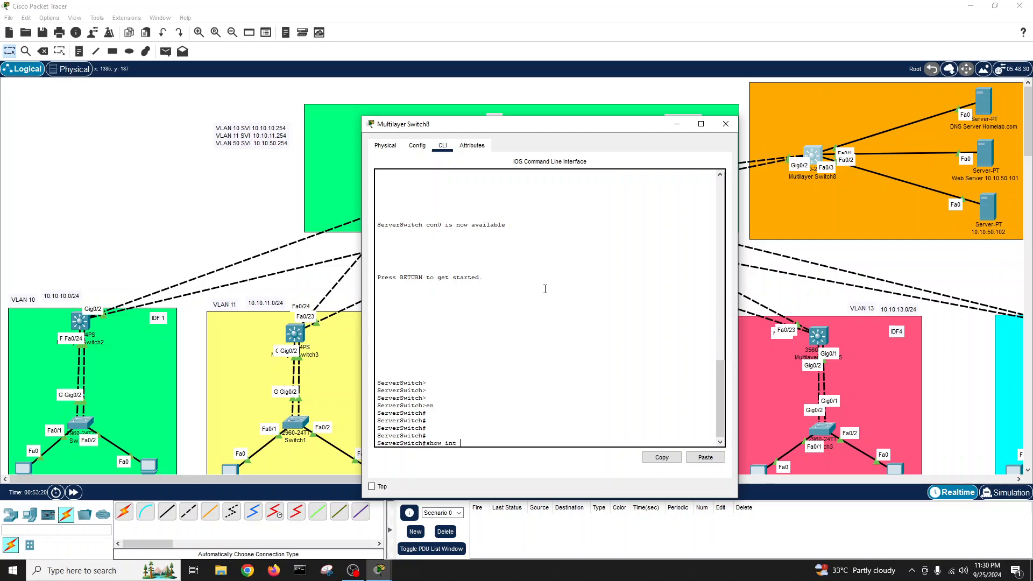
text( stat)
key(Tab)
key(Return)
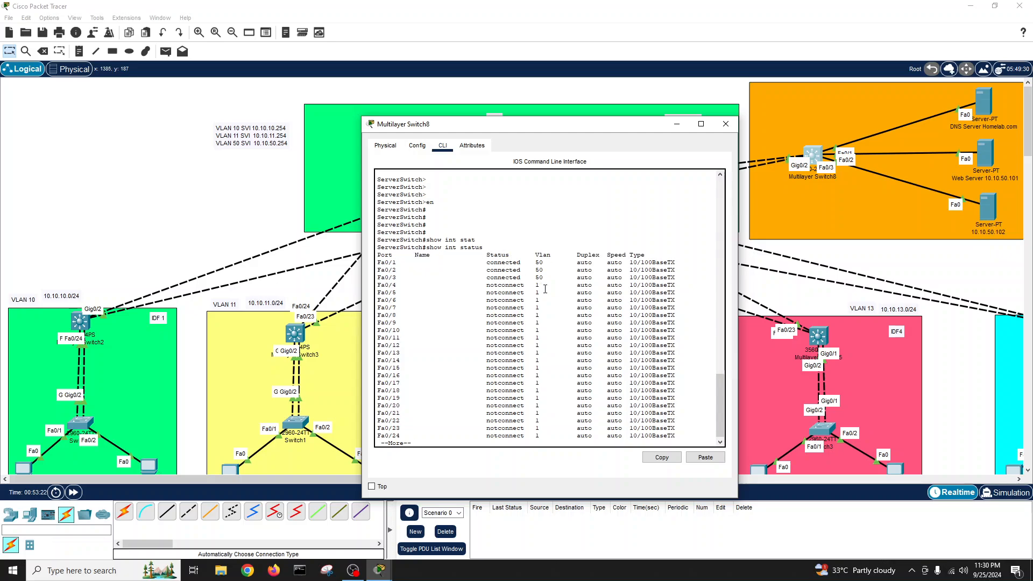
key(space)
key(Return)
key(Return)
key(Return)
- List the VLANs currently defined on the server switch with show vlan
text(ch#s)
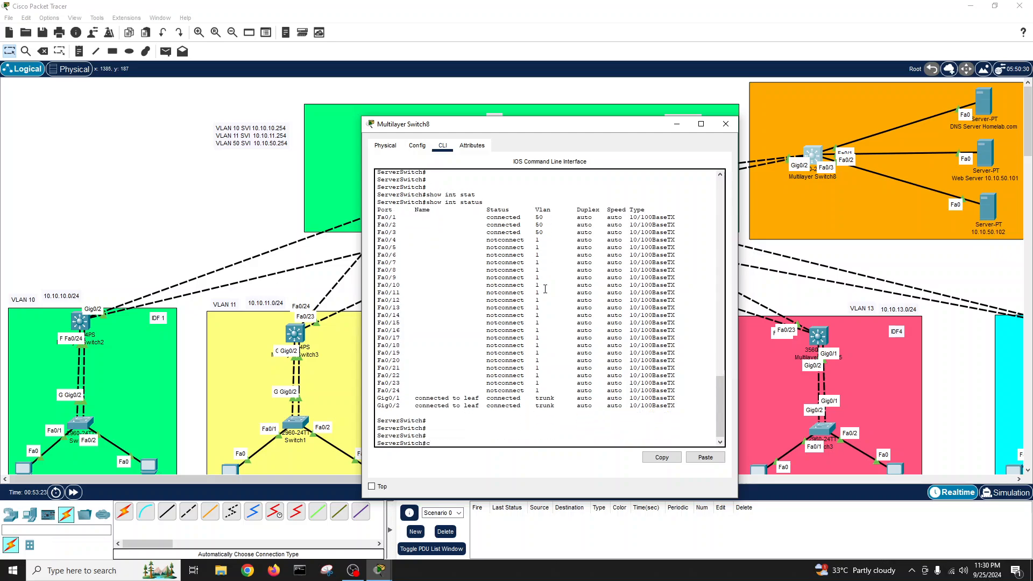
key(BackSpace)
text(shwo vl)
key(Tab)
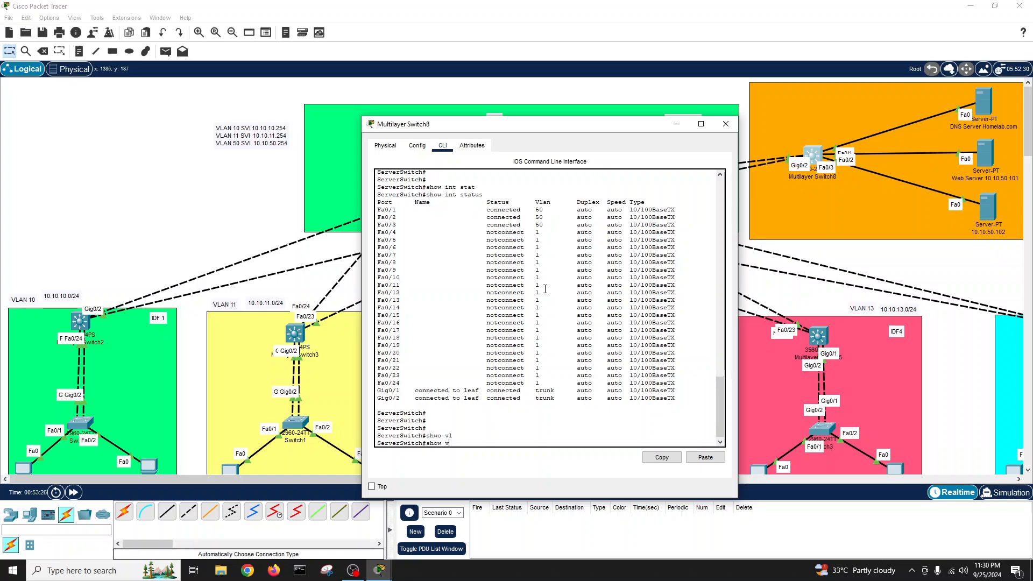
text(l)
key(Tab)
key(Return)
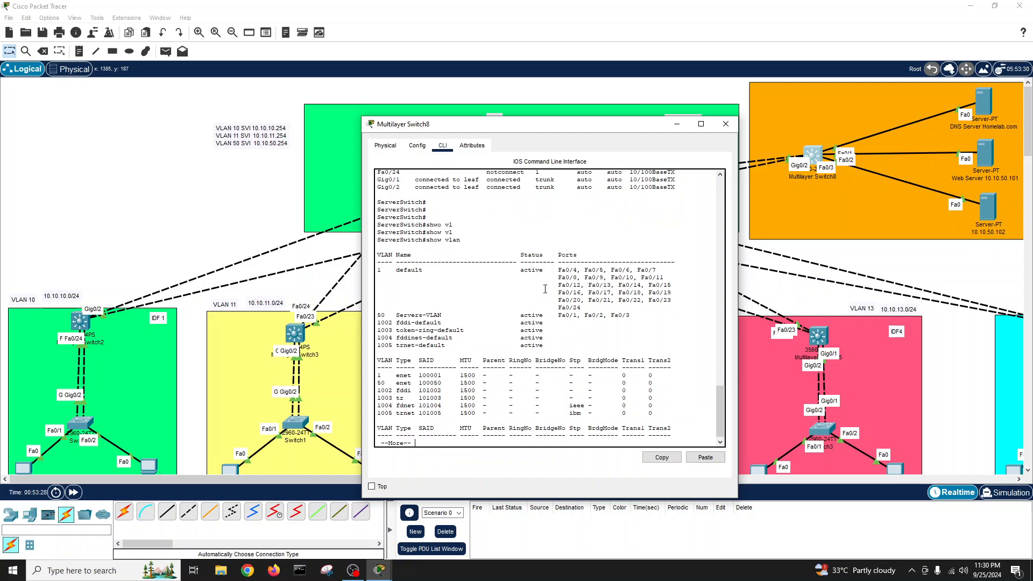
key(space)
key(Return)
- Create VLAN 10 named IDF1 and VLAN 11 named IDF2 in global configuration
text(conf t)
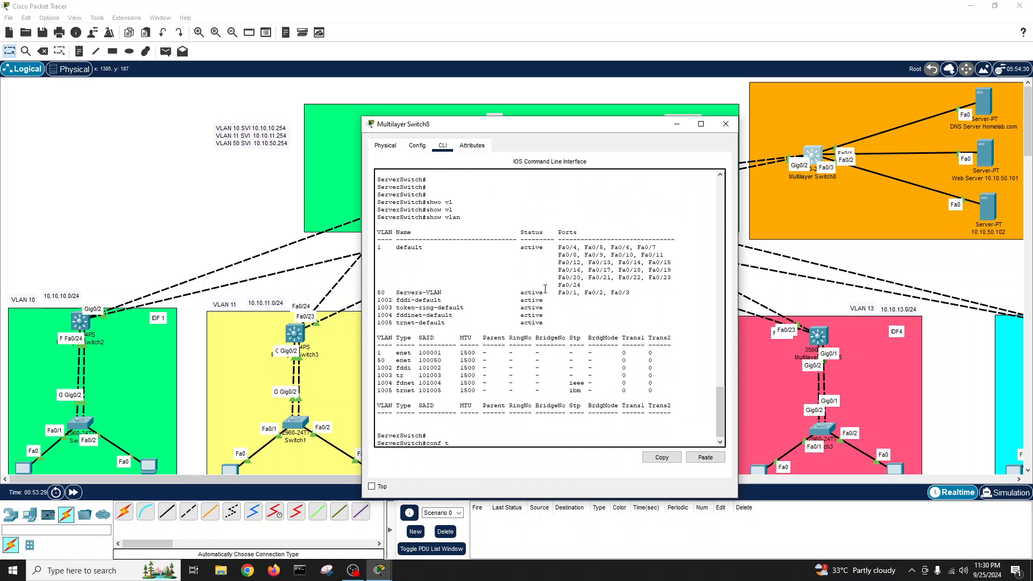
key(Return)
text(vlan 10)
key(Return)
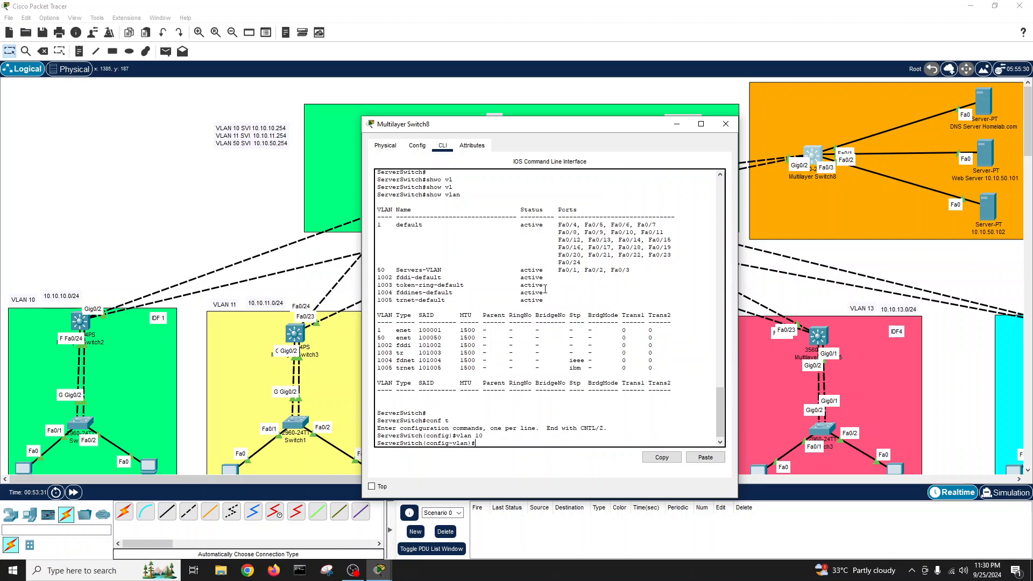
text(name IDF1)
key(Return)
text(vla)
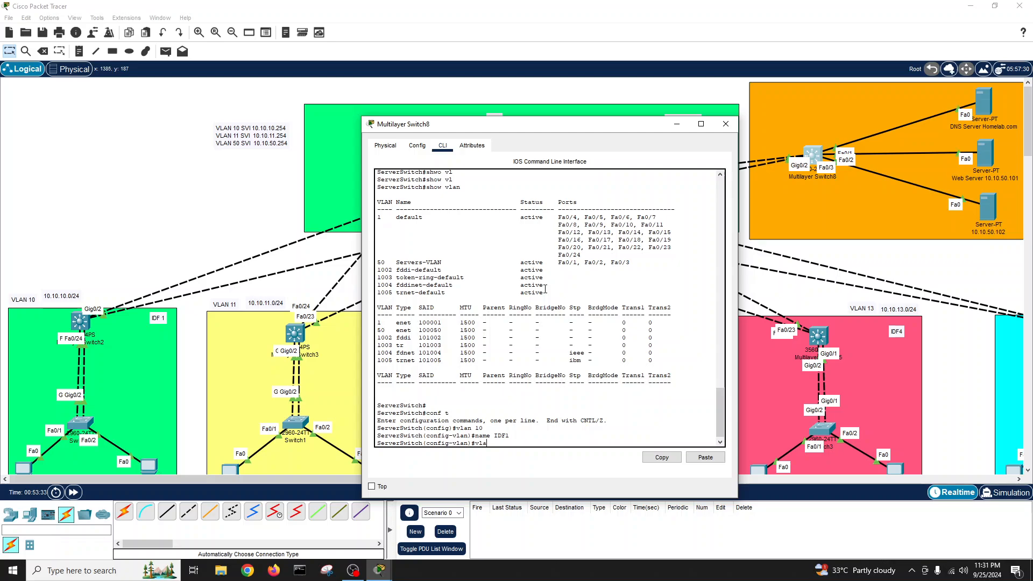
text(n 11)
key(Return)
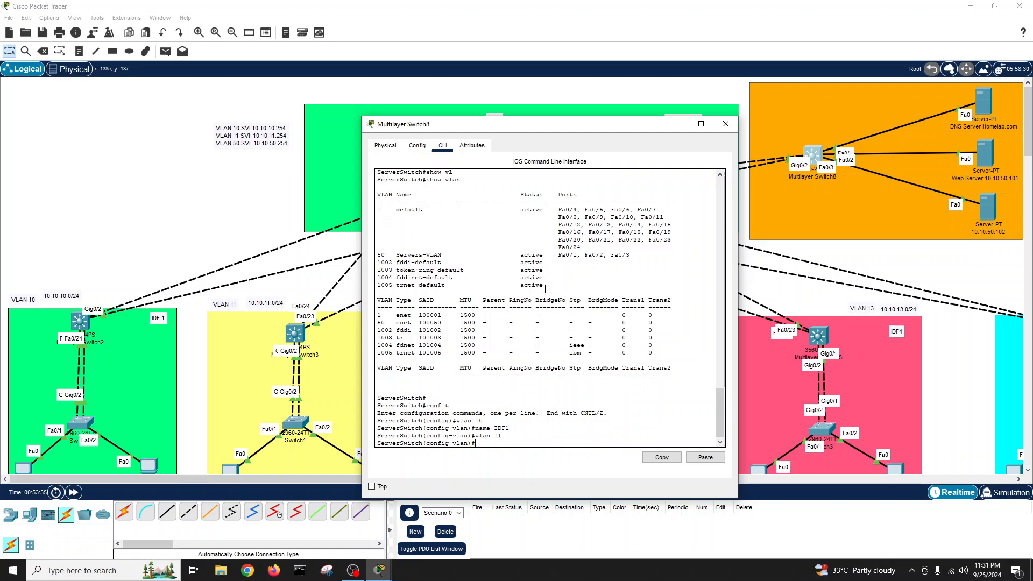
text(name IDF2)
key(Return)
- Save the server switch configuration and check that VLANs 10 and 11 appear
key(Return)
text(exit)
key(Return)
text(exit)
key(Return)
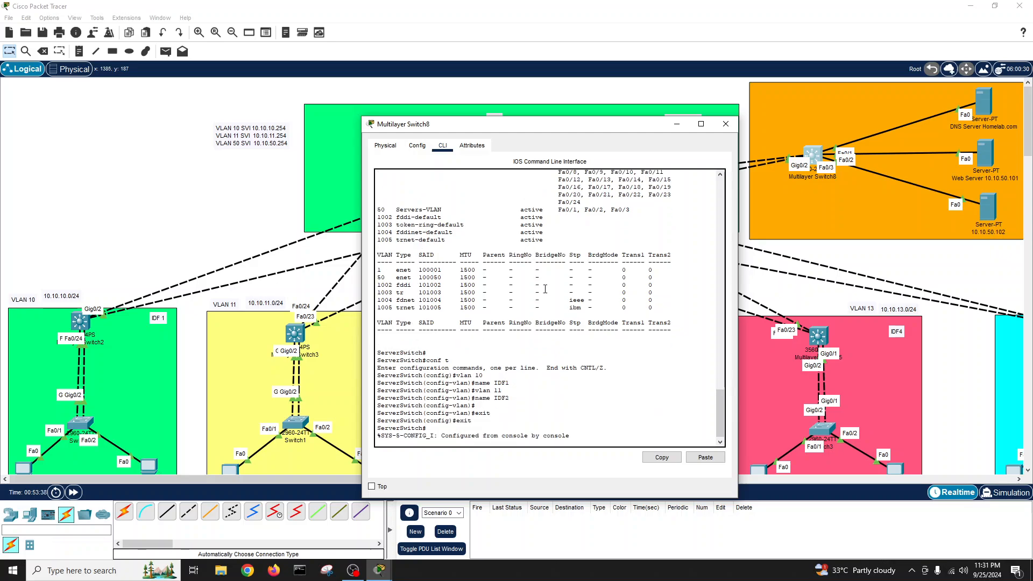
key(Return)
text(wr)
key(Tab)
key(Return)
key(Return)
key(Return)
text(show)
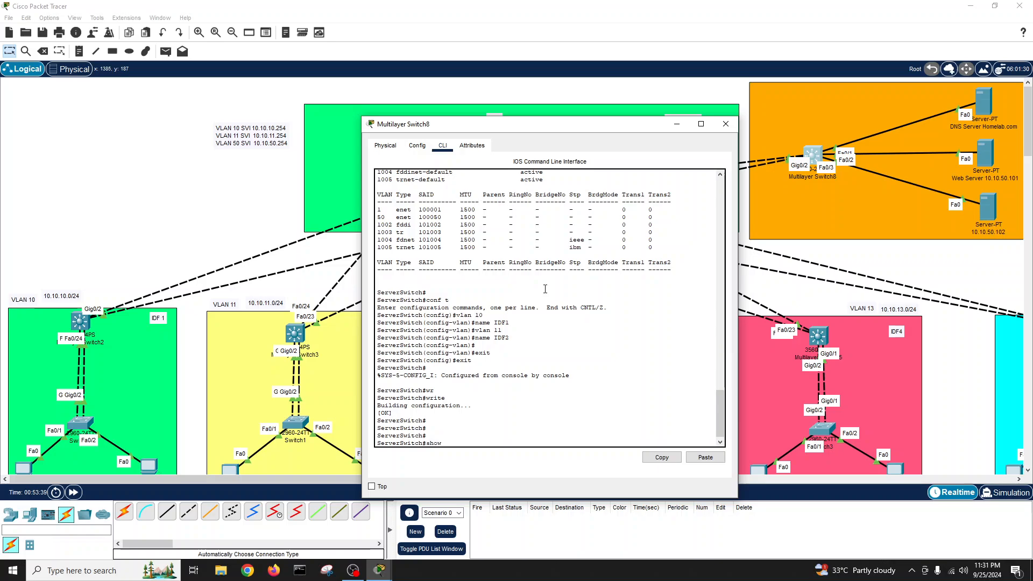
text( vl)
key(Tab)
key(Return)
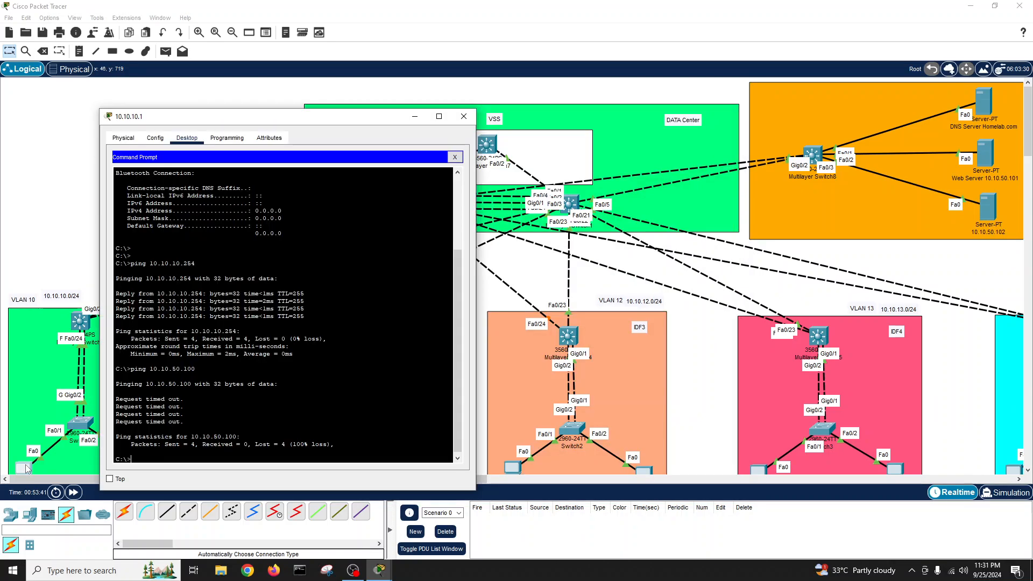
- Rerun ping 10.10.50.100 from PC 10.10.10.1; all 4 packets are still lost
click(25, 467)
key(Up)
key(Return)
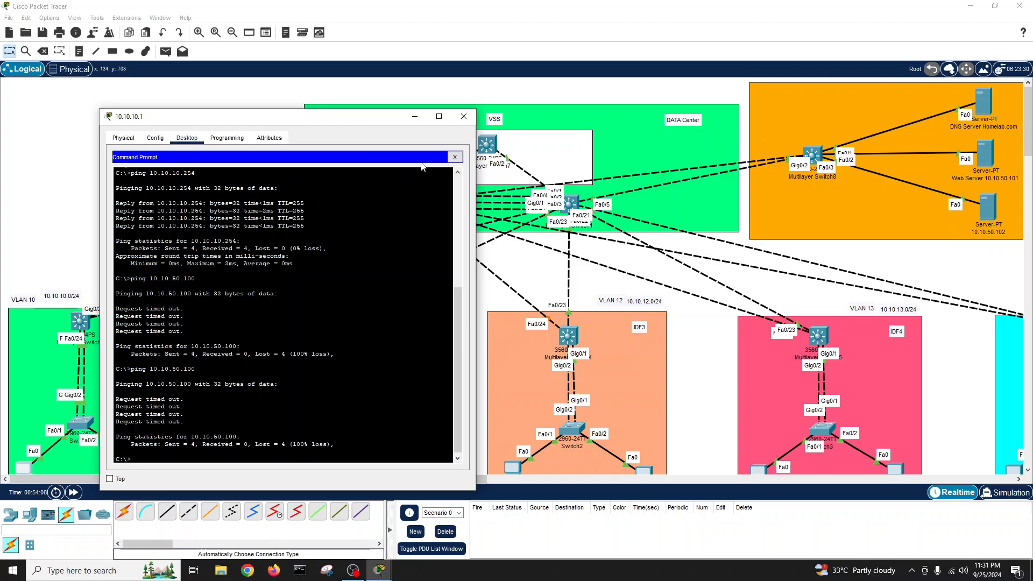
- Close PC 10.10.10.1's windows and bring up DNS Server Homelab.com's command prompt
click(455, 157)
click(462, 117)
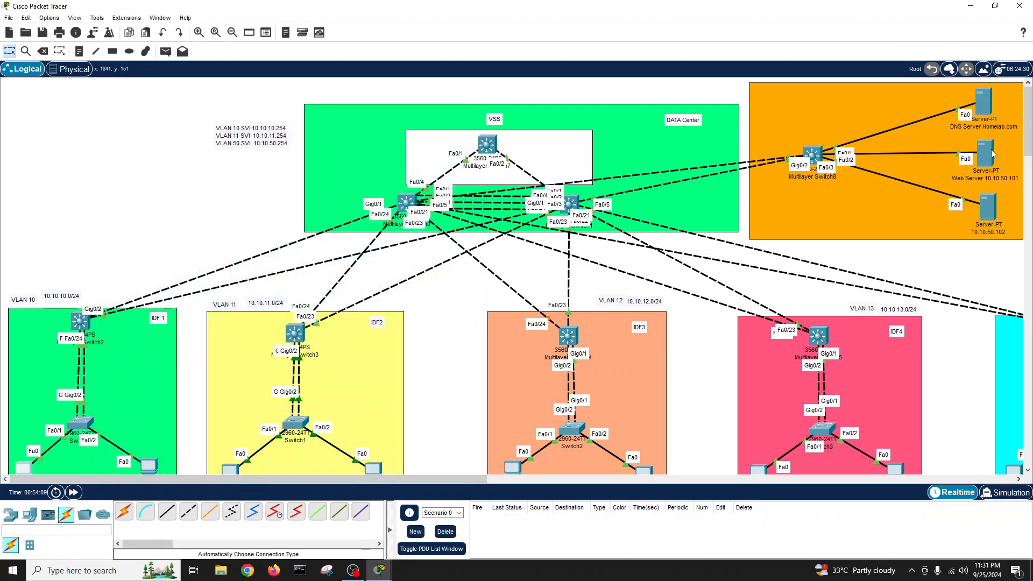
click(989, 105)
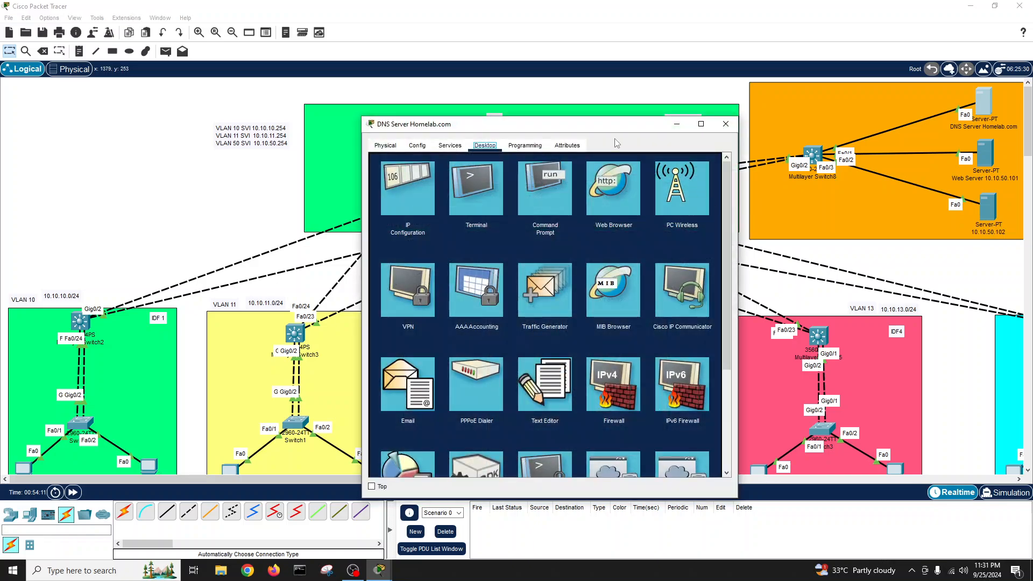
drag(612, 144, 847, 148)
click(787, 215)
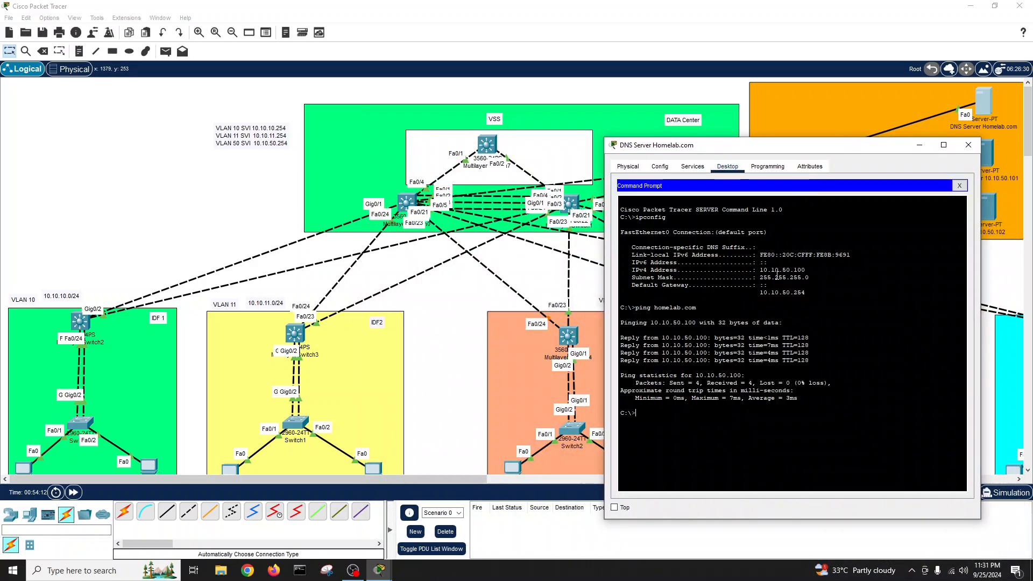
- Ping gateway 10.10.50.254 from the DNS server, which times out
key(Return)
key(Return)
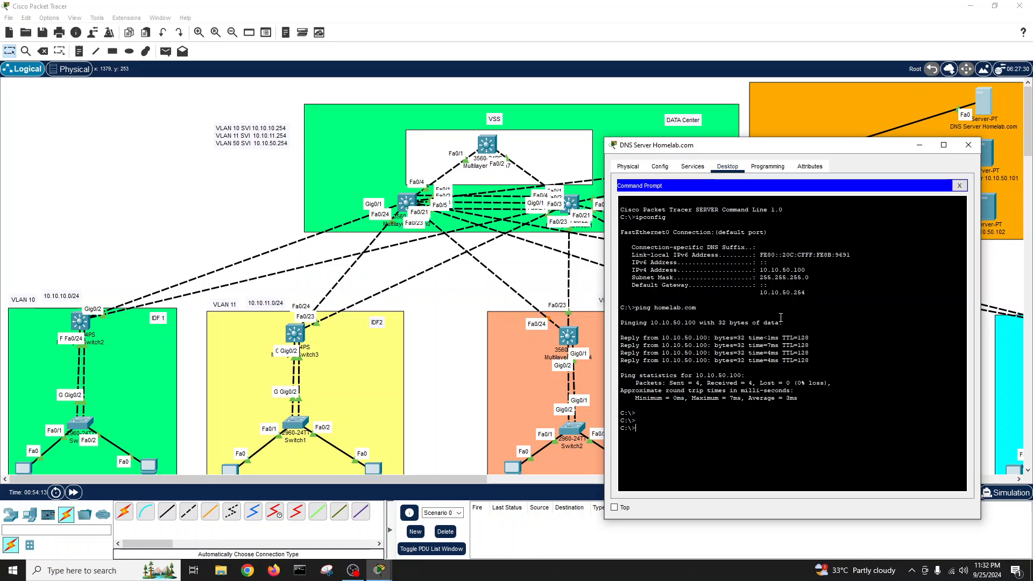
text(ping 10.10.50.254)
key(Return)
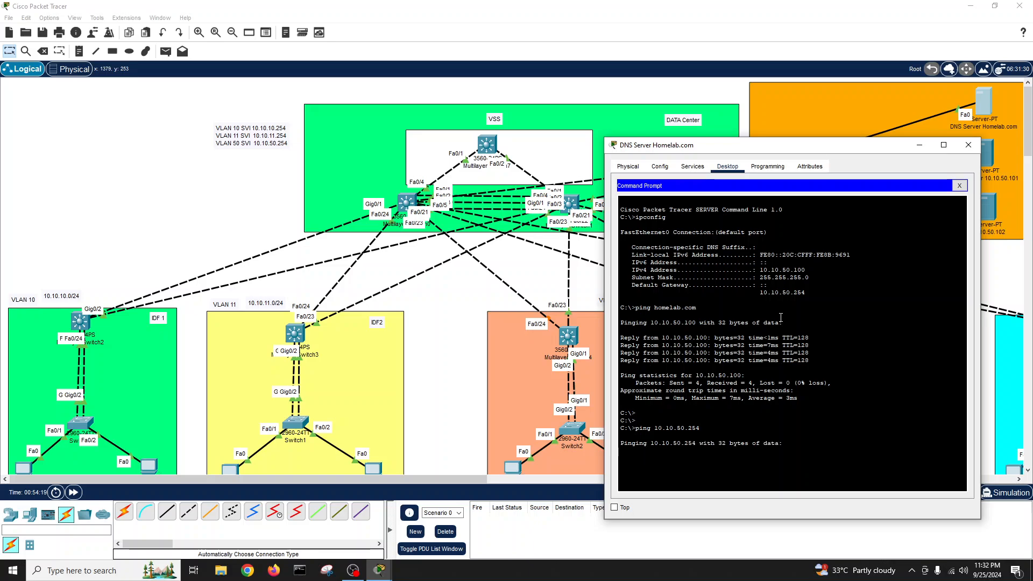
drag(807, 145, 795, 114)
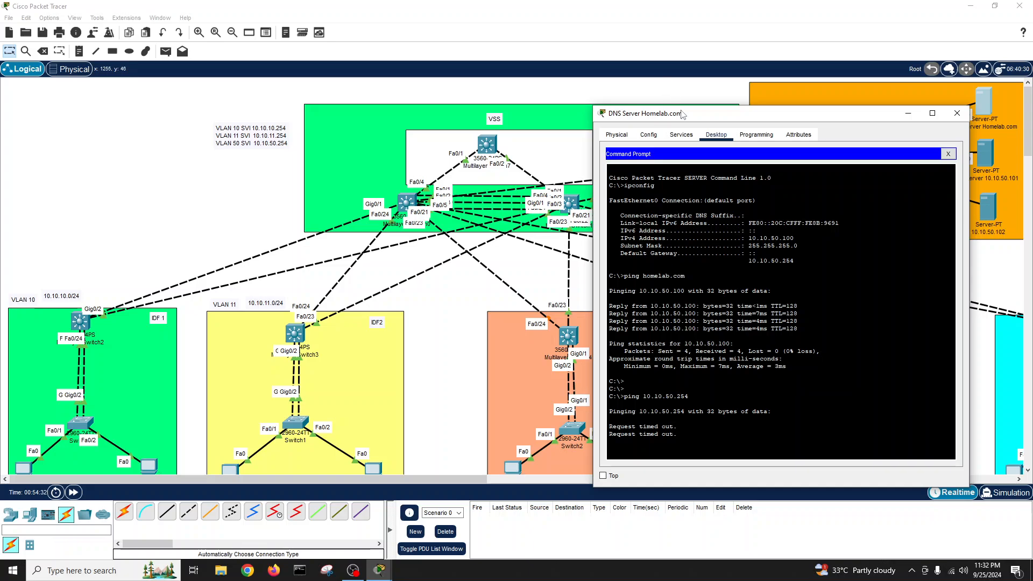
drag(682, 113, 160, 126)
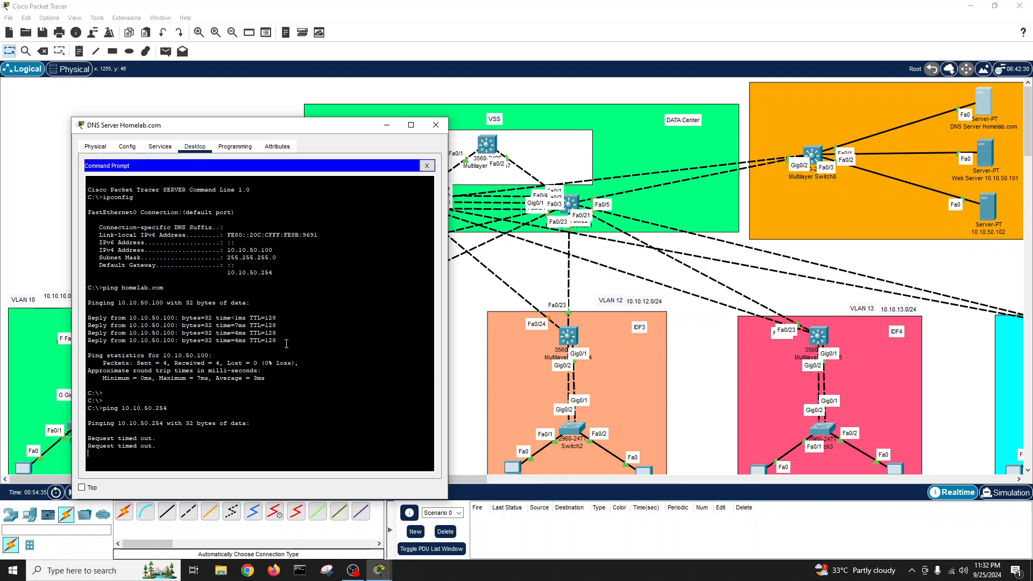
- Close the DNS server and list the VLANs on Leaf2 (Multilayer Switch1)
click(435, 125)
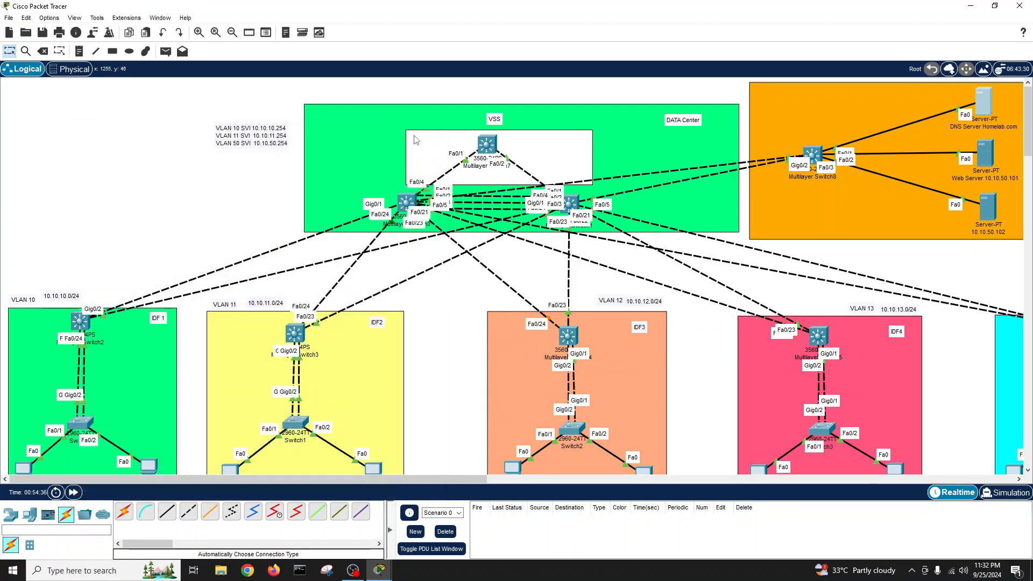
click(571, 200)
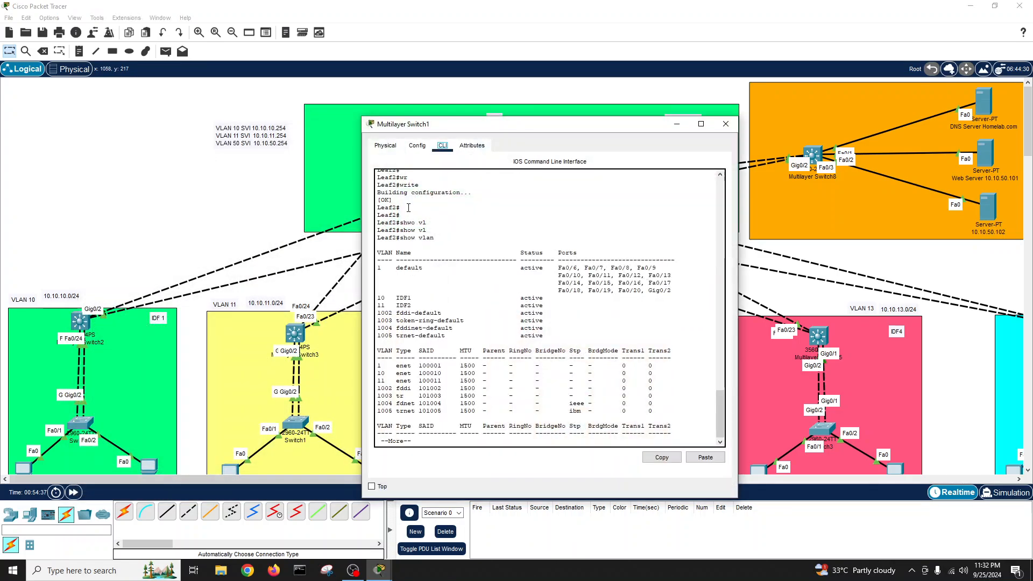
drag(601, 130, 465, 122)
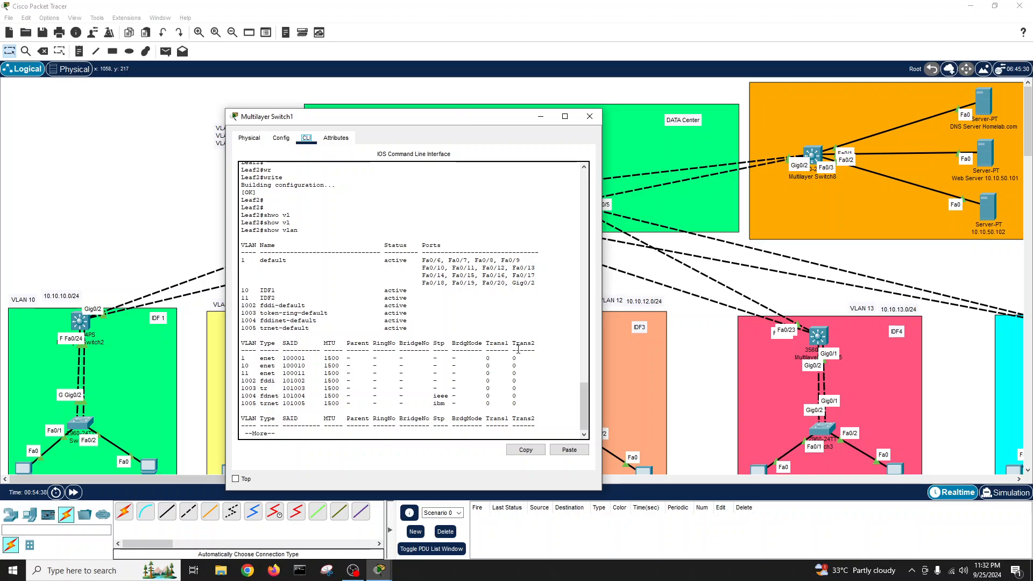
key(space)
key(Return)
key(Return)
key(Return)
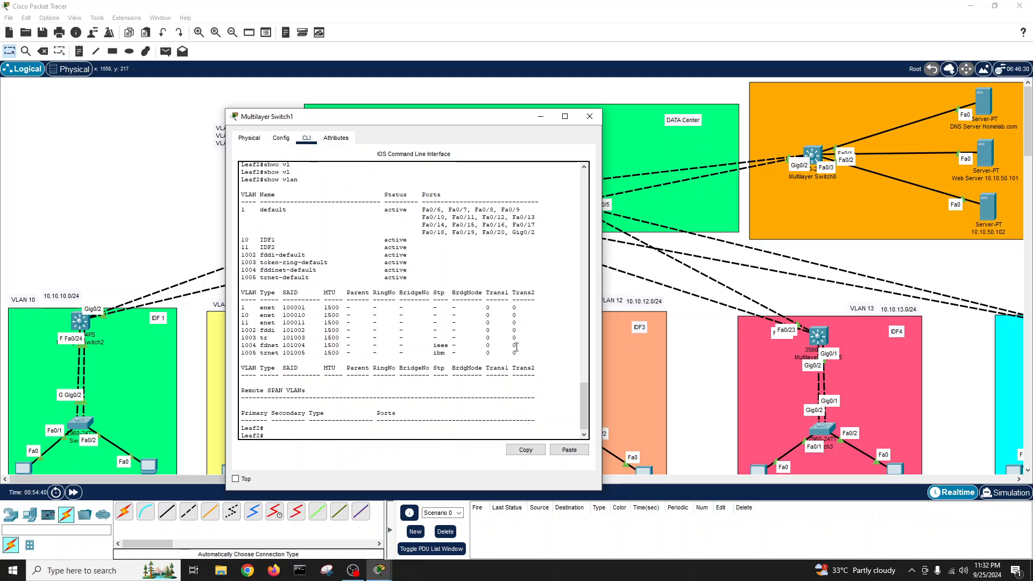
key(Return)
text(shwo vl)
key(Tab)
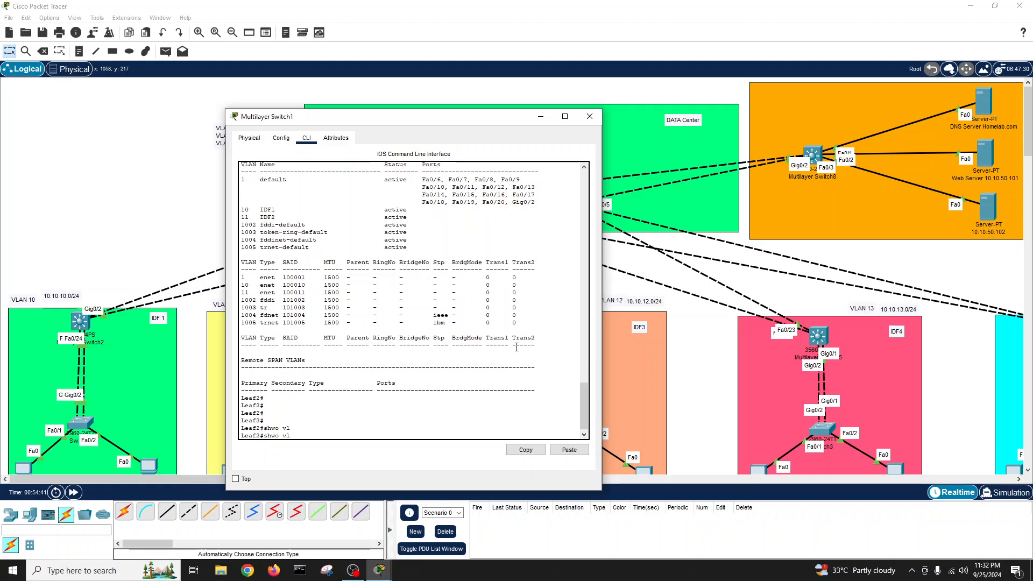
text(show vl)
key(Tab)
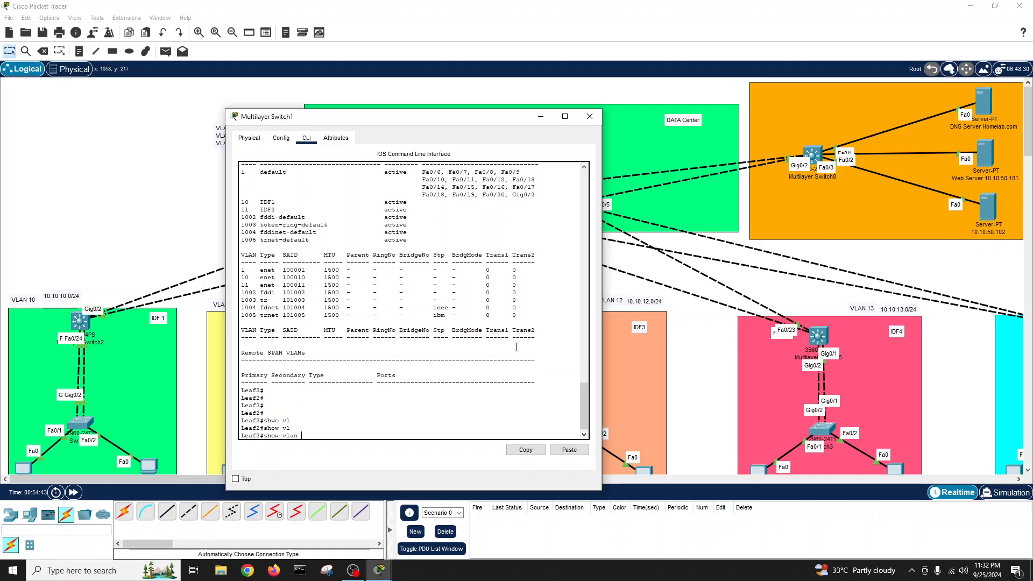
key(Return)
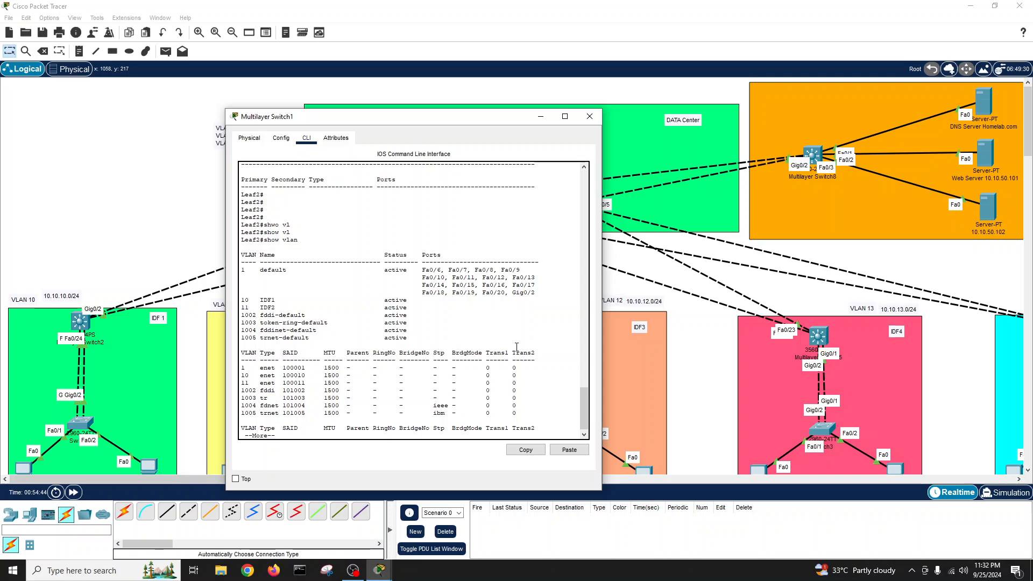
key(q)
- Create VLAN 50 named Server-VLAN on Leaf2
key(Return)
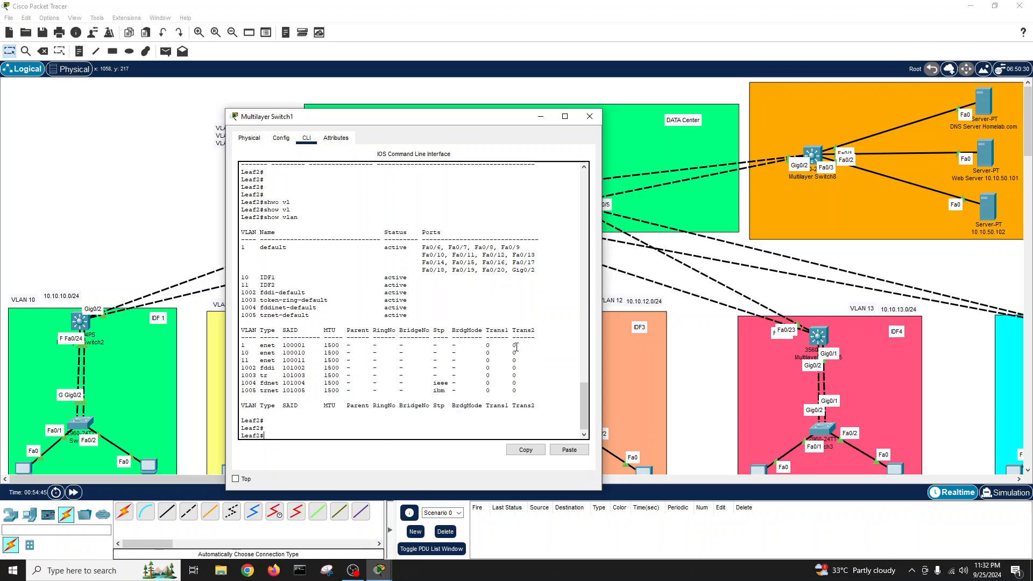
text(conf t)
key(Return)
text(vlan)
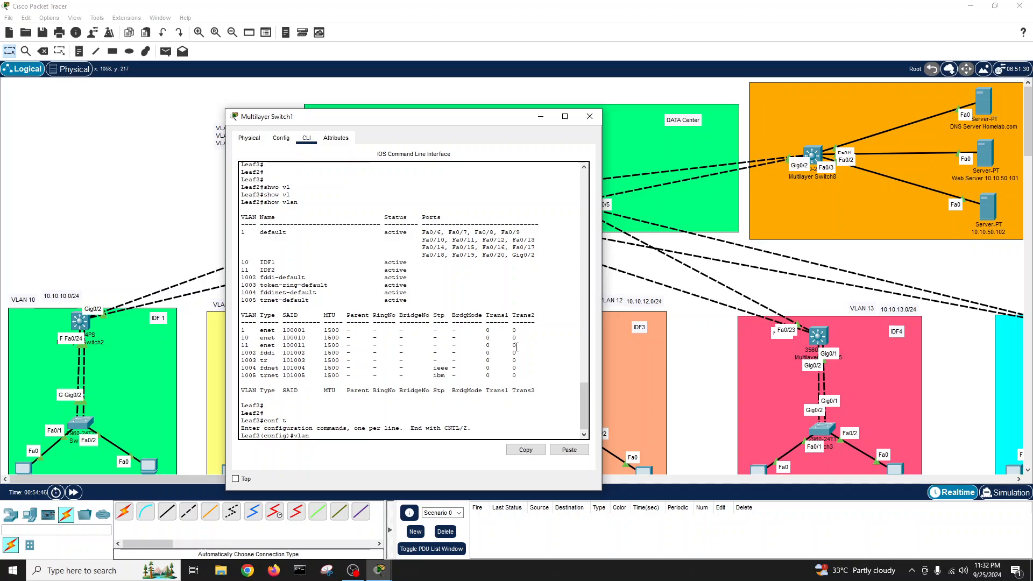
text( 50)
key(Return)
text(name Ser)
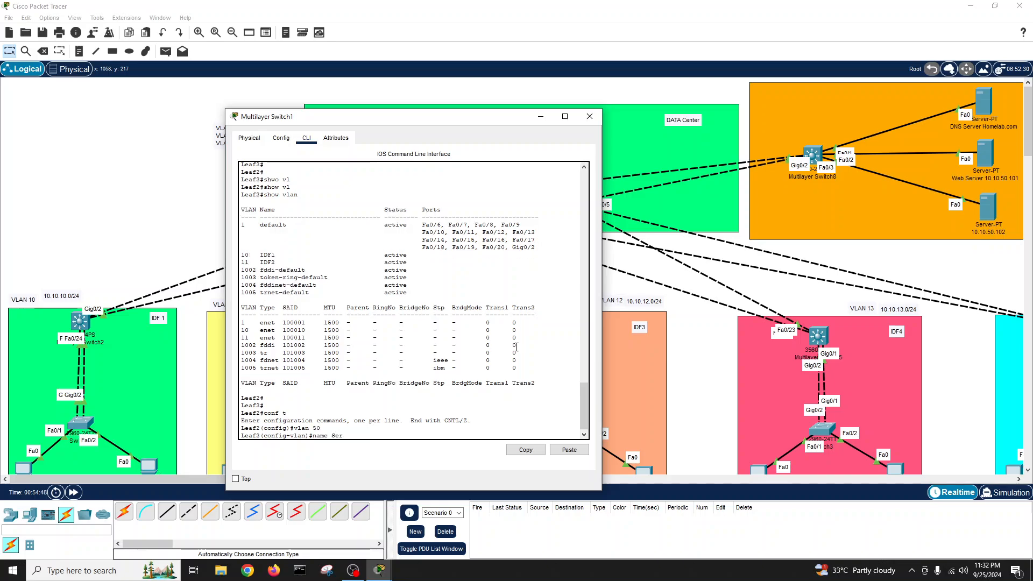
text(ver-VLAN)
key(Return)
key(Return)
key(Return)
- Exit configuration mode, save Leaf2's configuration and close its window
text(exit)
key(Return)
text(w)
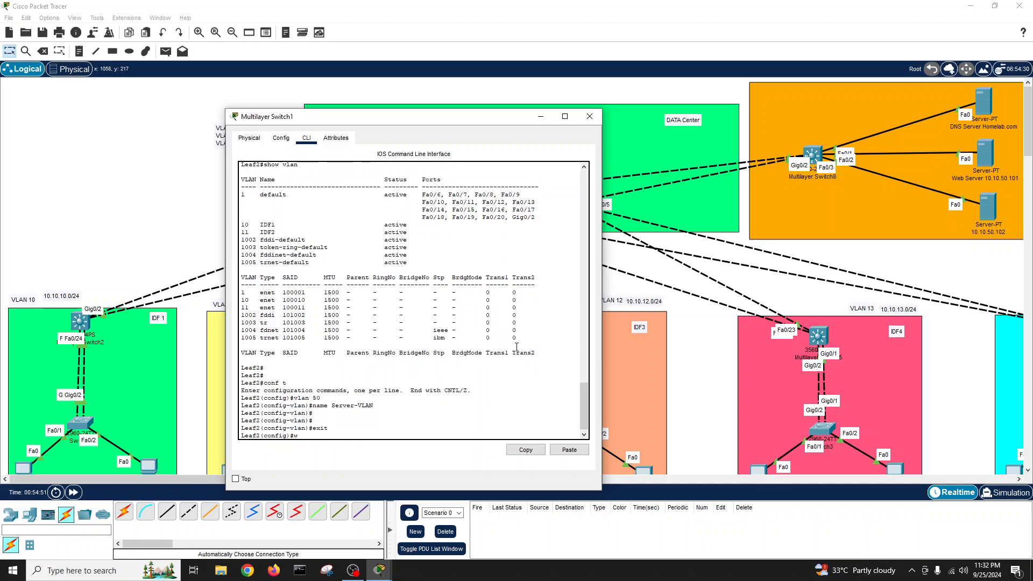
text(rit)
key(Return)
key(Return)
text(wr)
key(Tab)
key(Return)
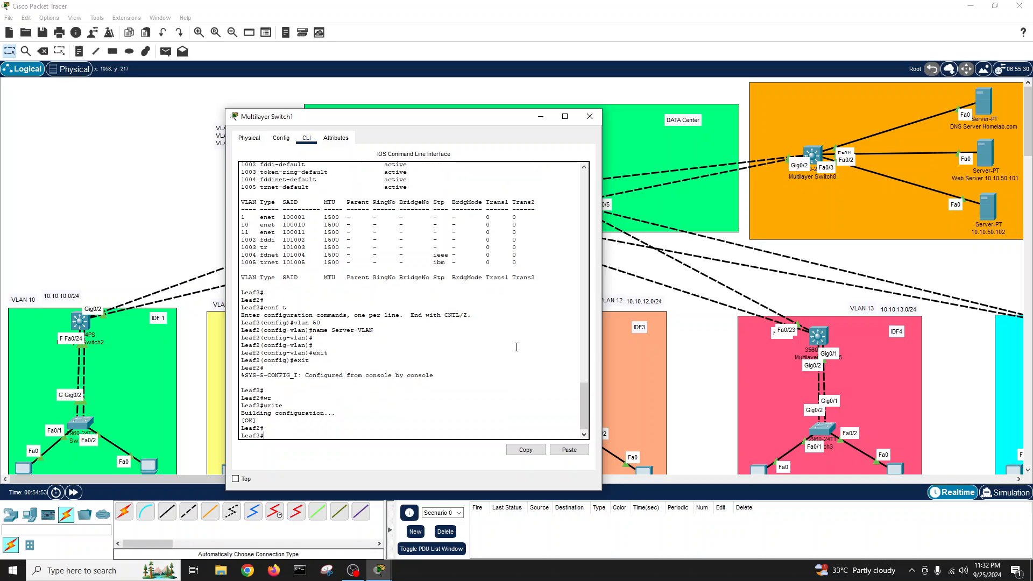
key(Return)
key(Return)
click(590, 117)
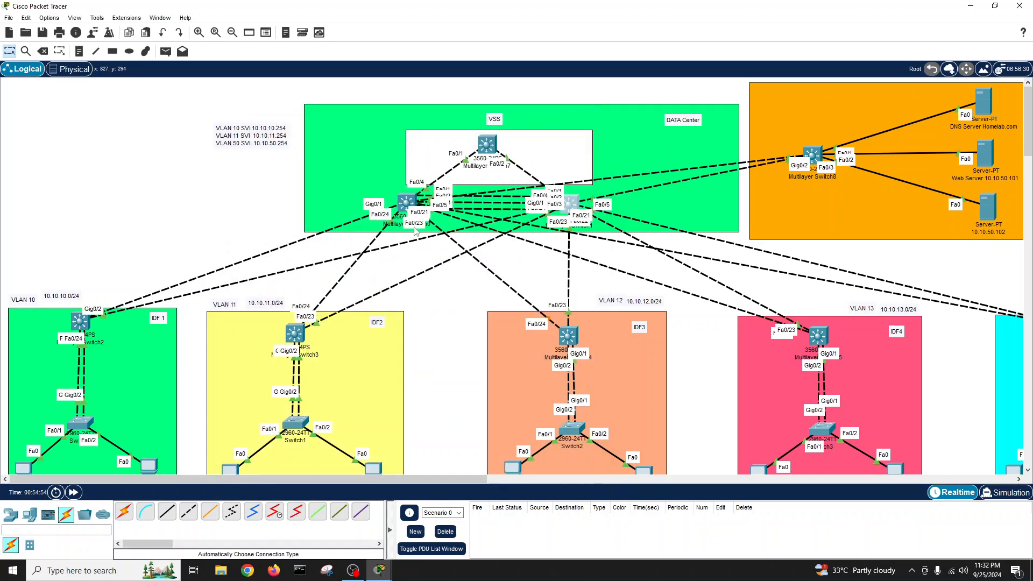
- Create VLAN 50 named Server-VLAN on leaf1 (Multilayer Switch0)
click(407, 203)
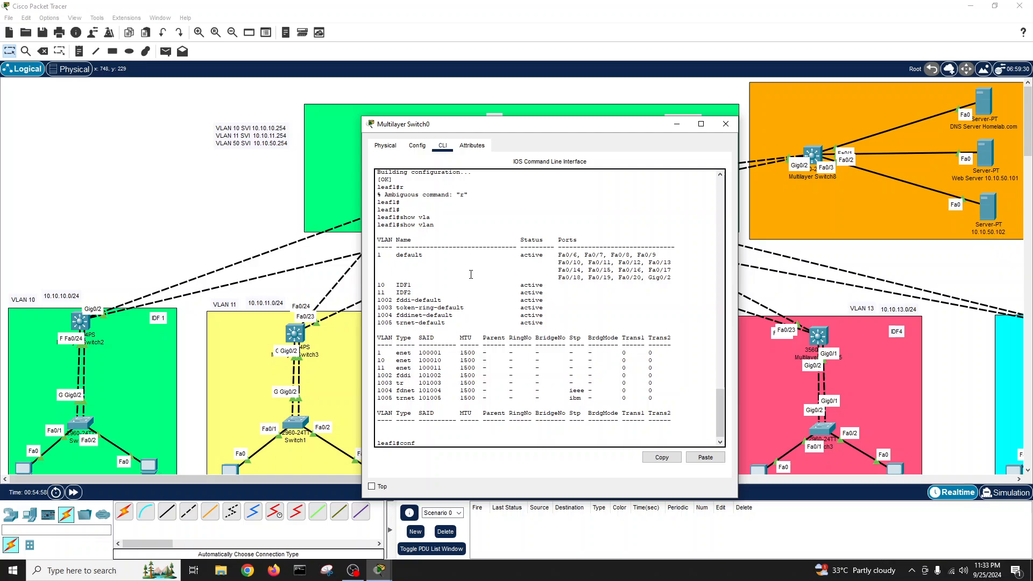
text(conf t)
key(Return)
text(vlan 50)
key(Return)
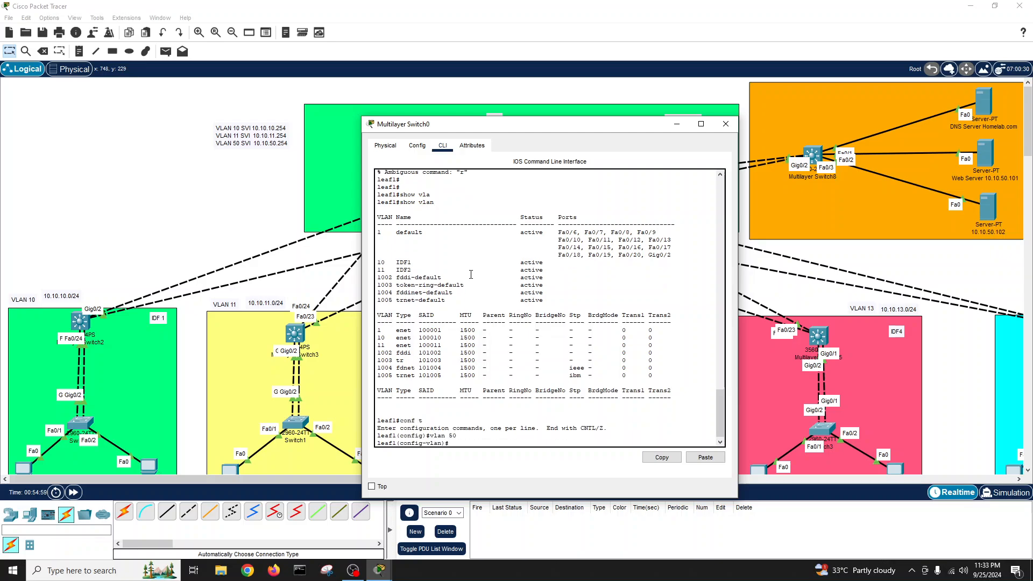
text(name Server)
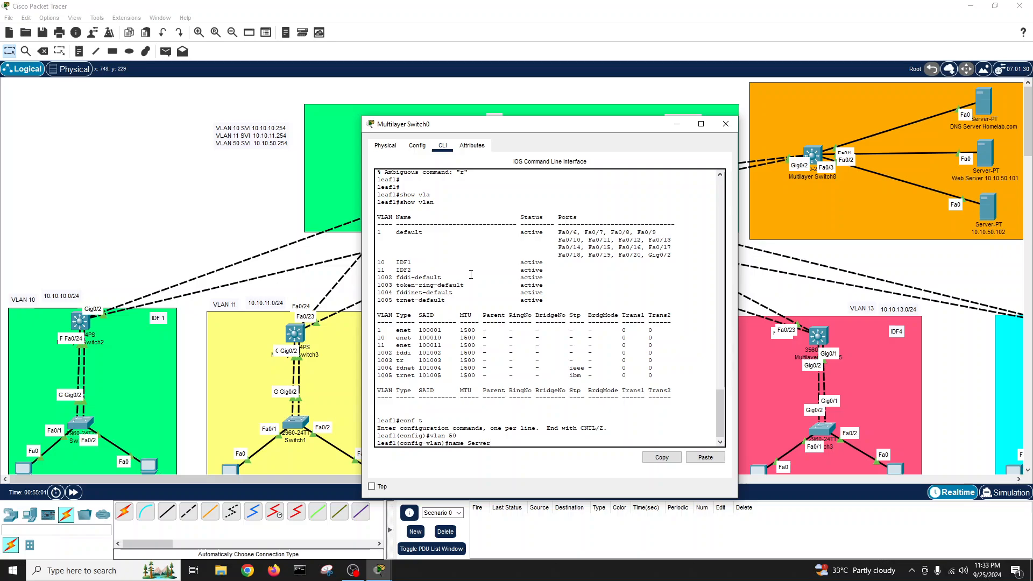
text(-VLAN)
key(Return)
key(Return)
- Exit configuration mode, save leaf1's configuration and close its window
text(exit)
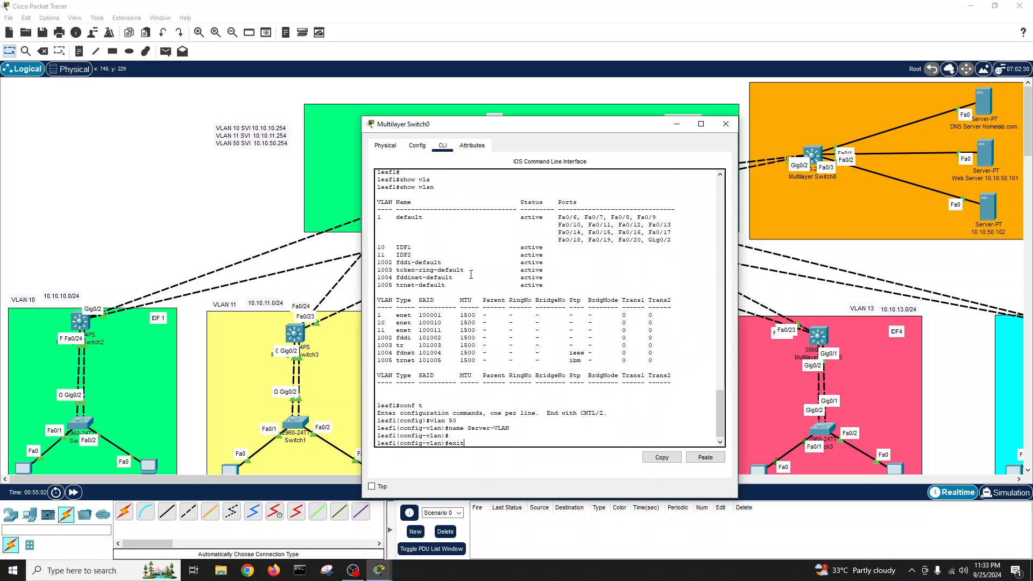
key(Return)
text(exit)
key(Return)
text(wr)
key(Tab)
key(Return)
key(Return)
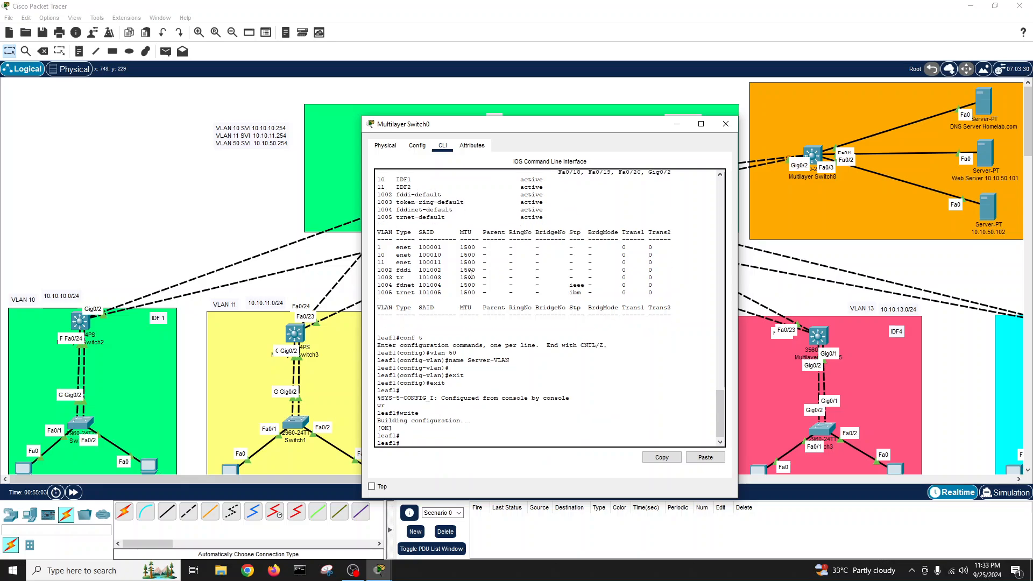
click(725, 124)
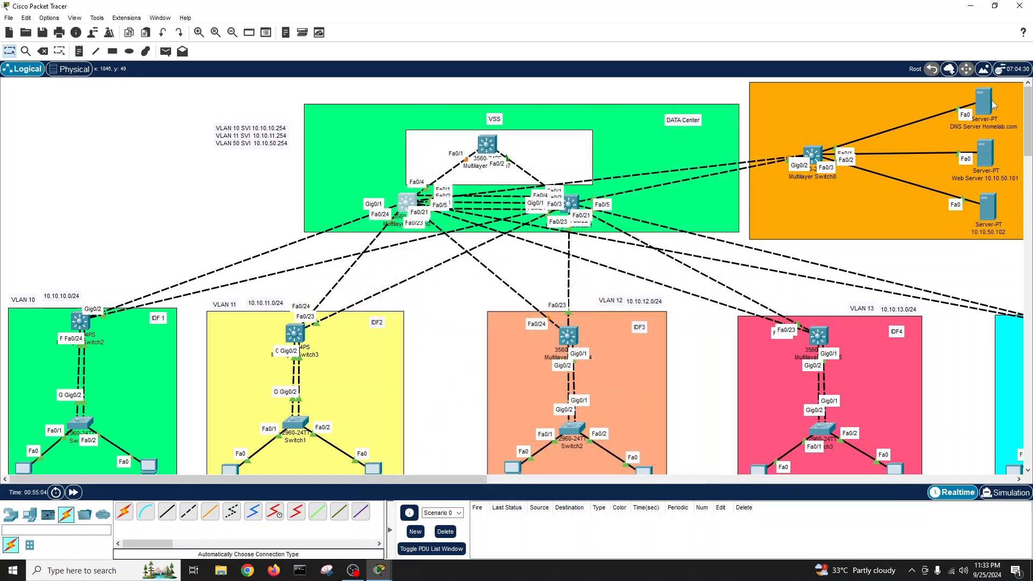
- Repeat ping 10.10.50.254 from DNS Server Homelab.com until replies arrive, then close it
click(983, 101)
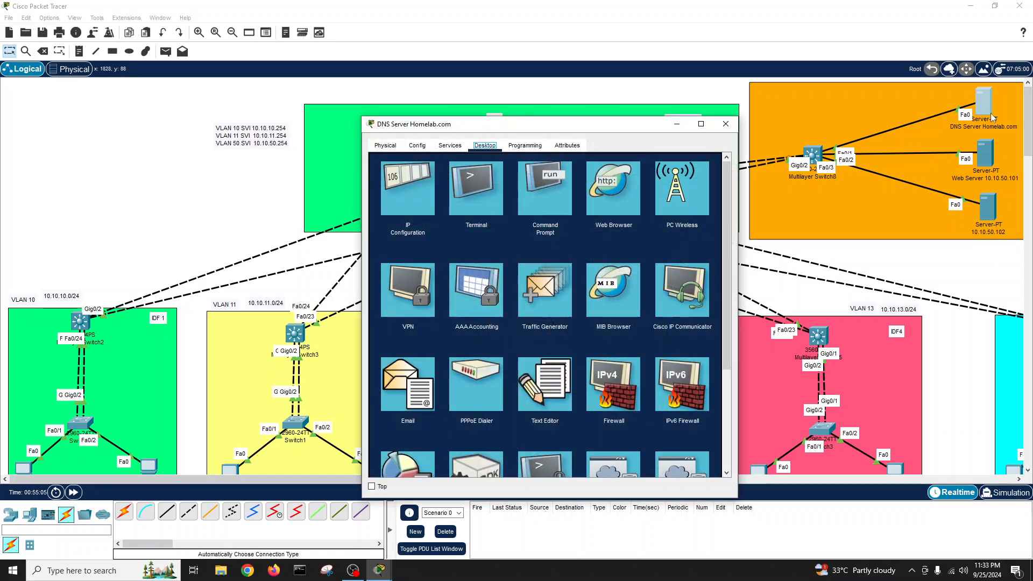
click(558, 183)
key(Up)
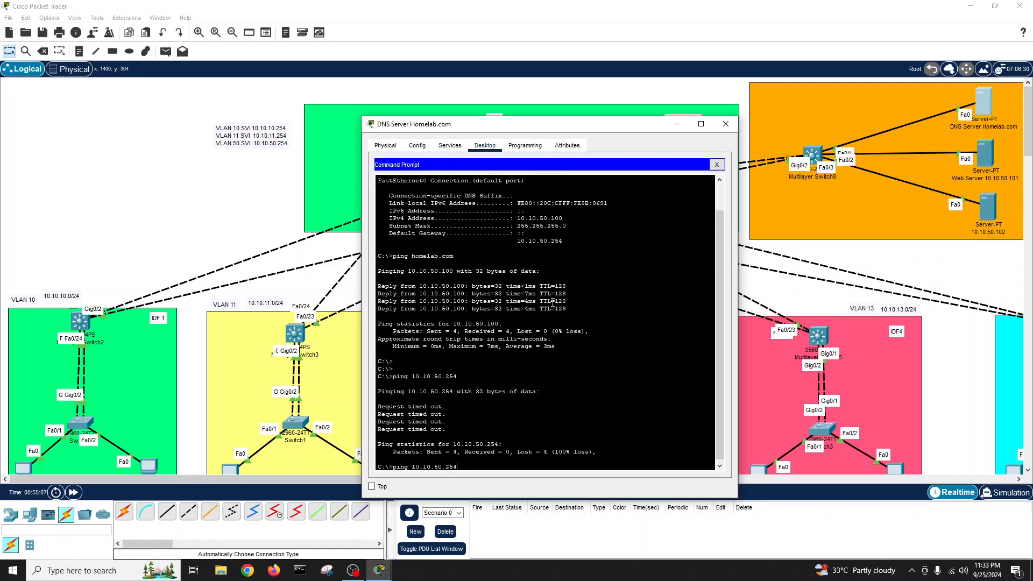
key(Return)
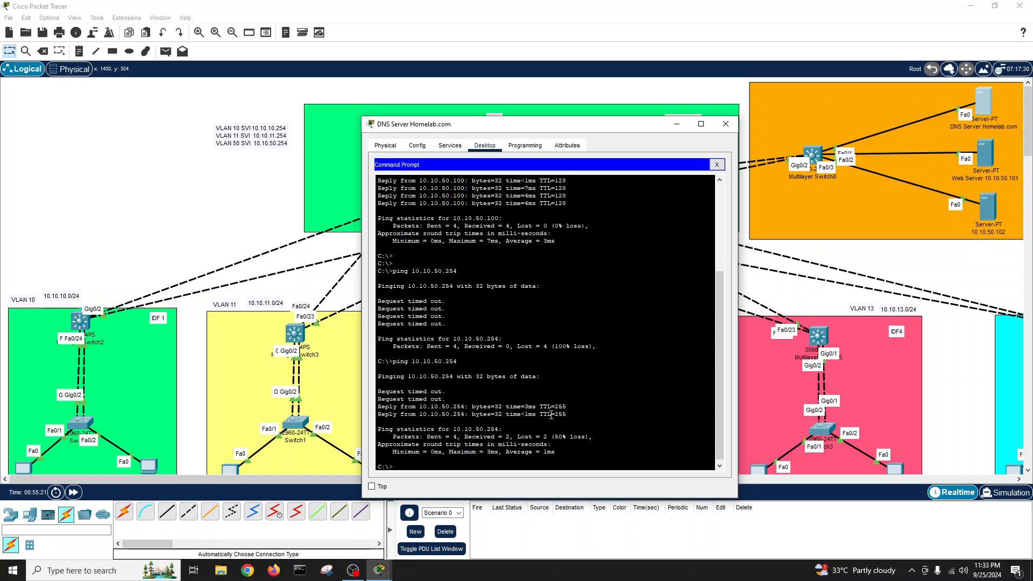
key(Up)
key(Return)
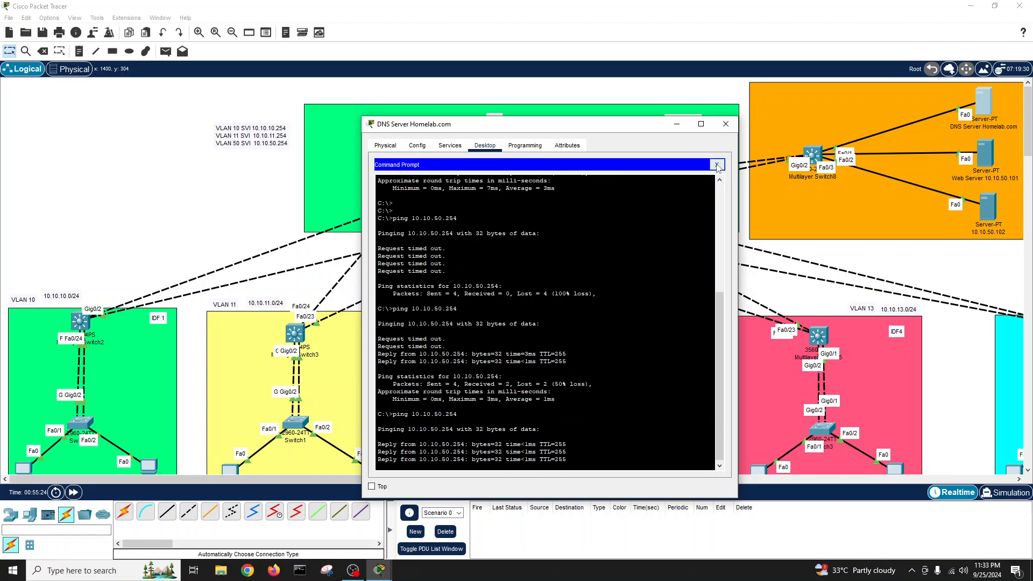
click(716, 166)
click(725, 124)
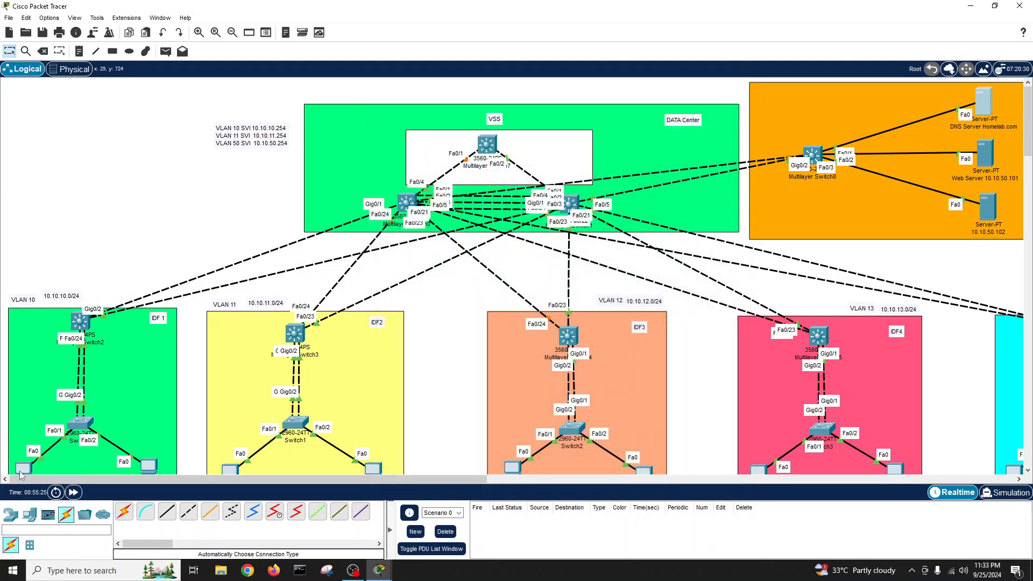
- Ping 10.10.50.100 again from the VLAN 10 PC 10.10.10.1, now succeeding
click(21, 468)
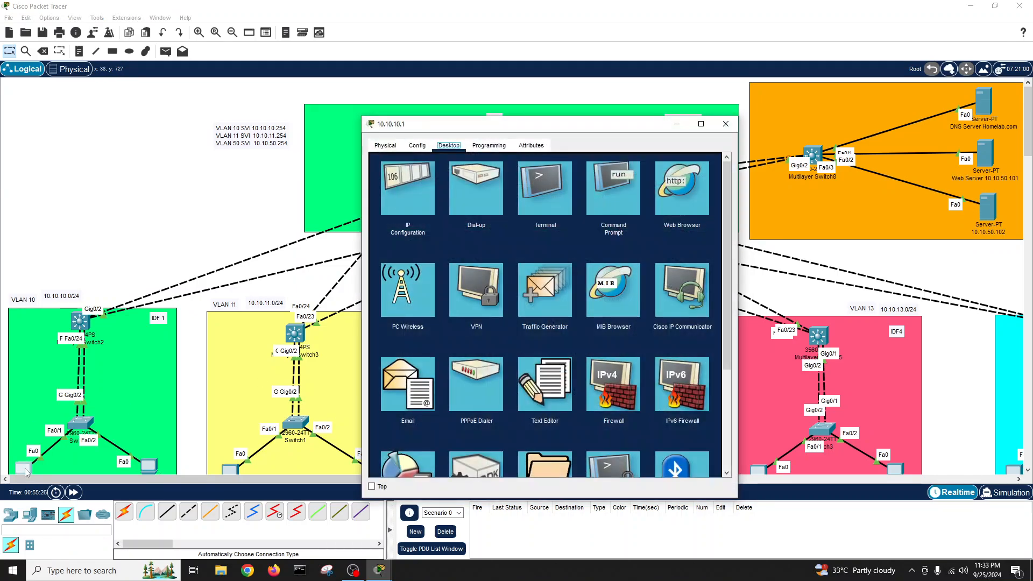
click(613, 186)
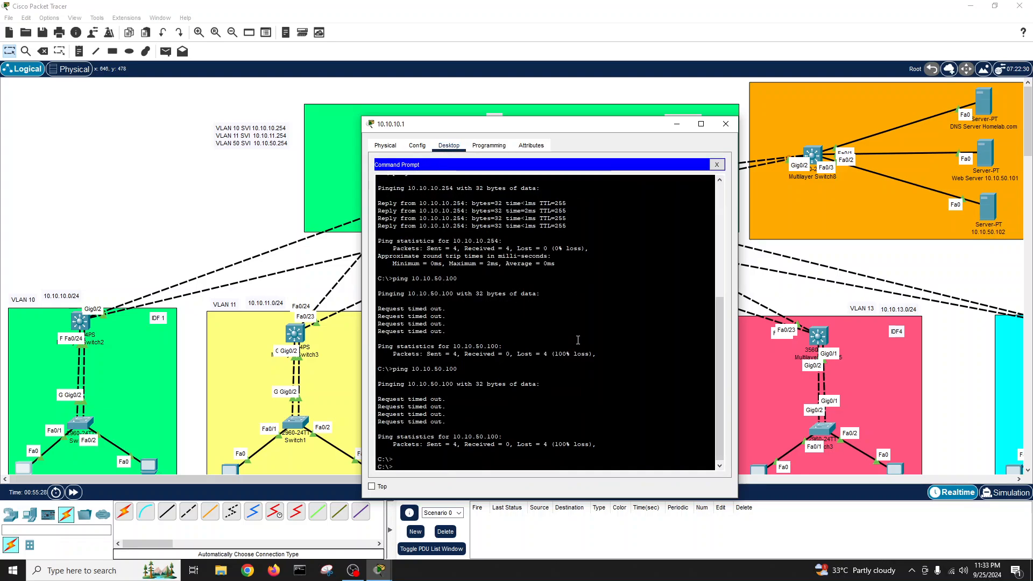
key(Up)
key(Return)
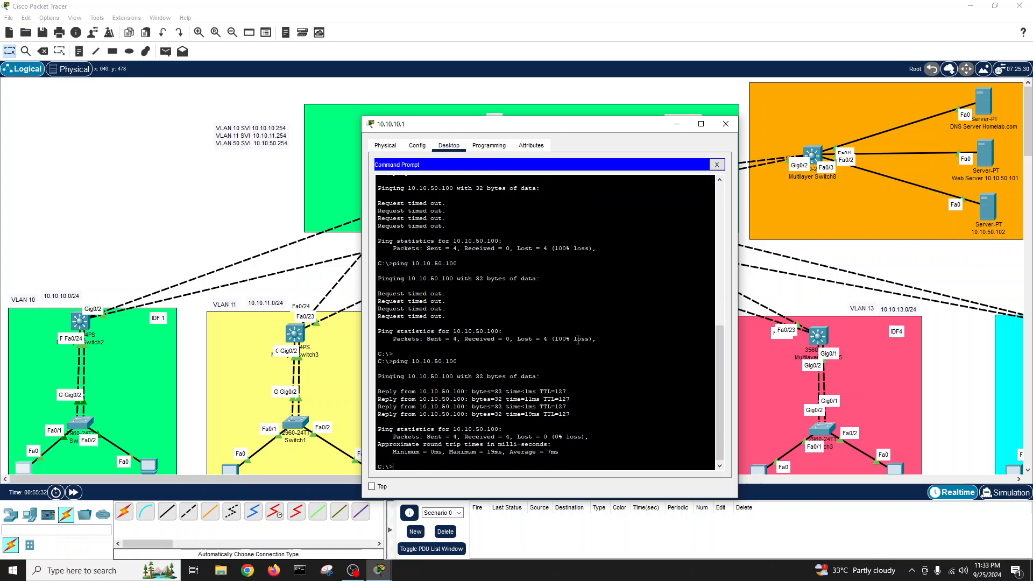
- Ping homelab.com by name with 0% loss, then close the PC window
text(ping homelab.com)
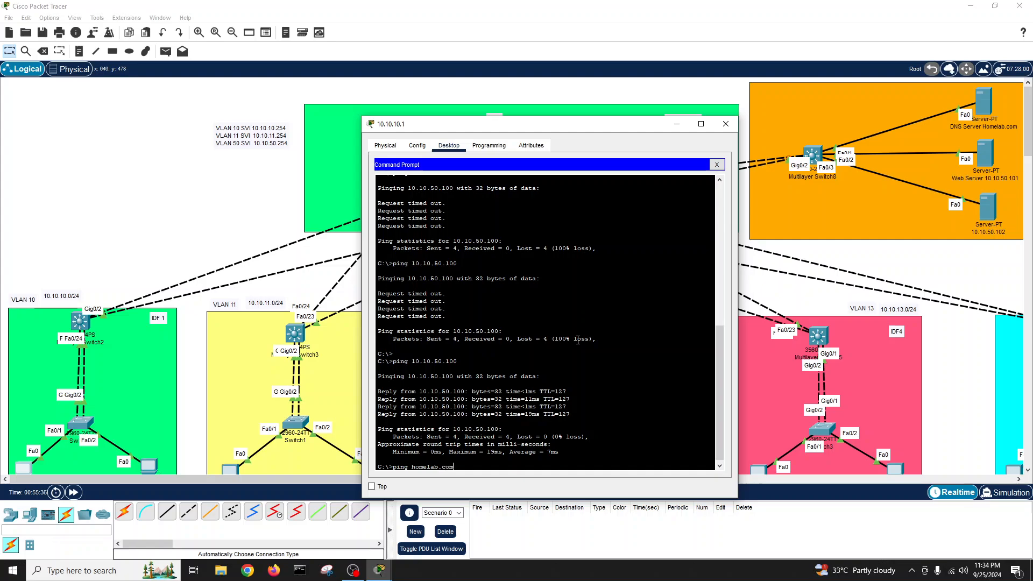
key(Return)
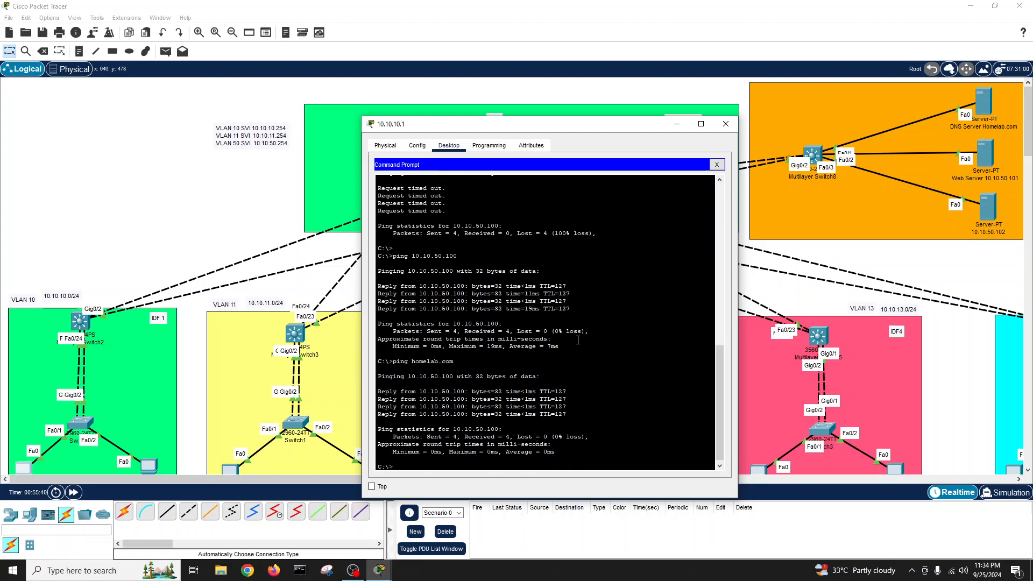
click(717, 164)
click(726, 124)
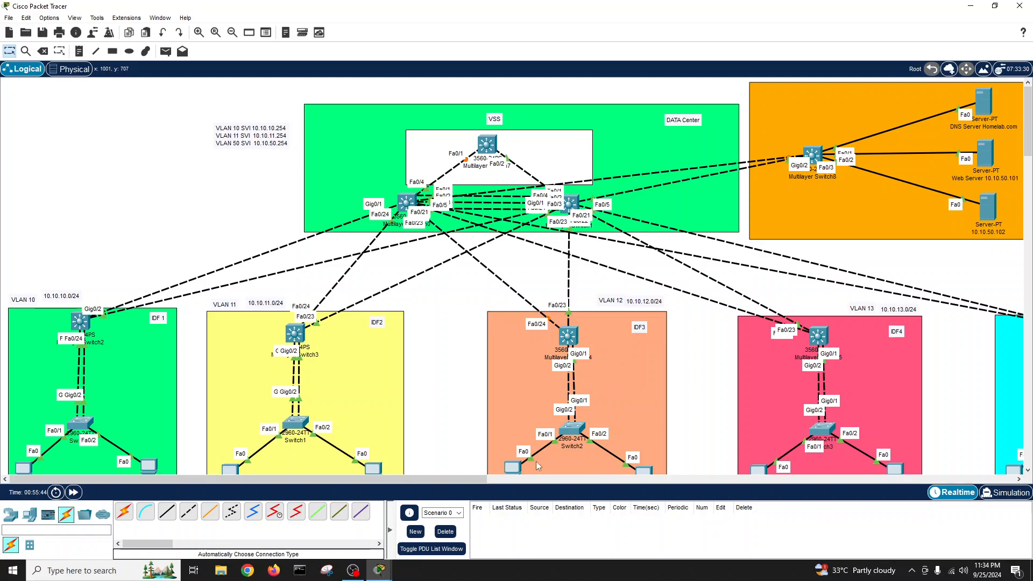
drag(475, 482, 525, 476)
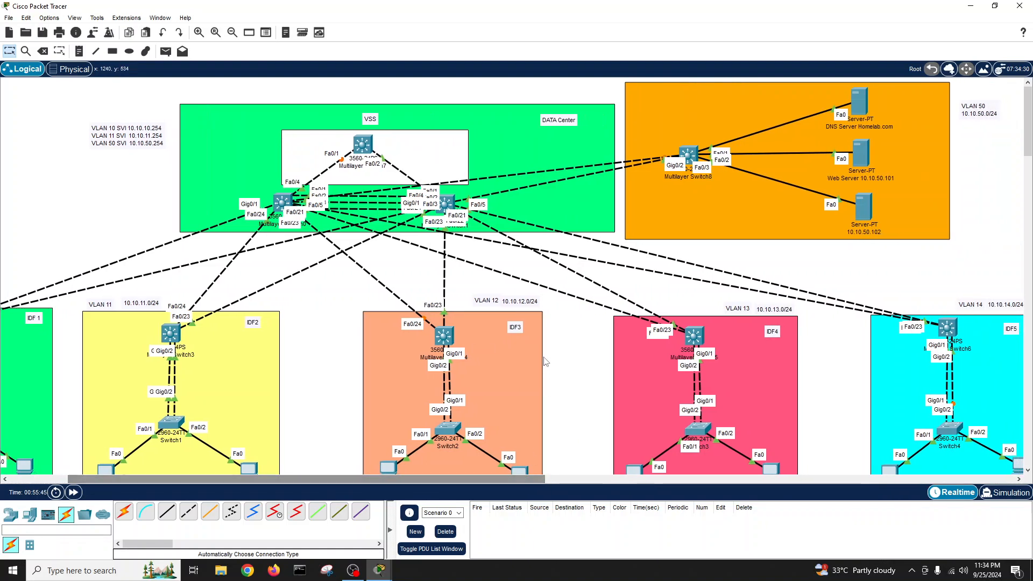
mouse_move(382, 479)
mouse_down()
mouse_move(582, 480)
mouse_move(382, 491)
mouse_up()
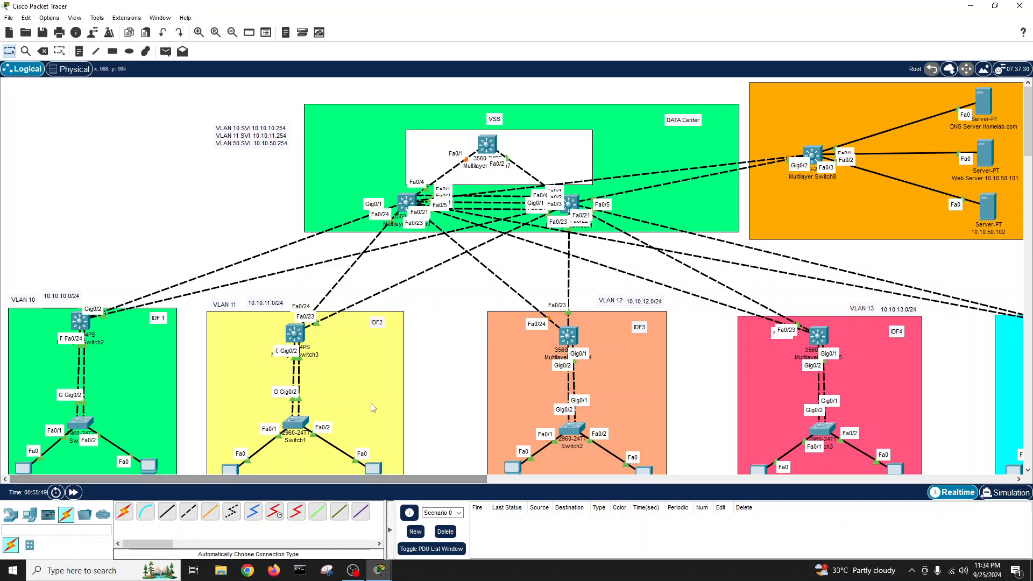
scroll(444, 370, down, 1)
scroll(444, 370, up, 1)
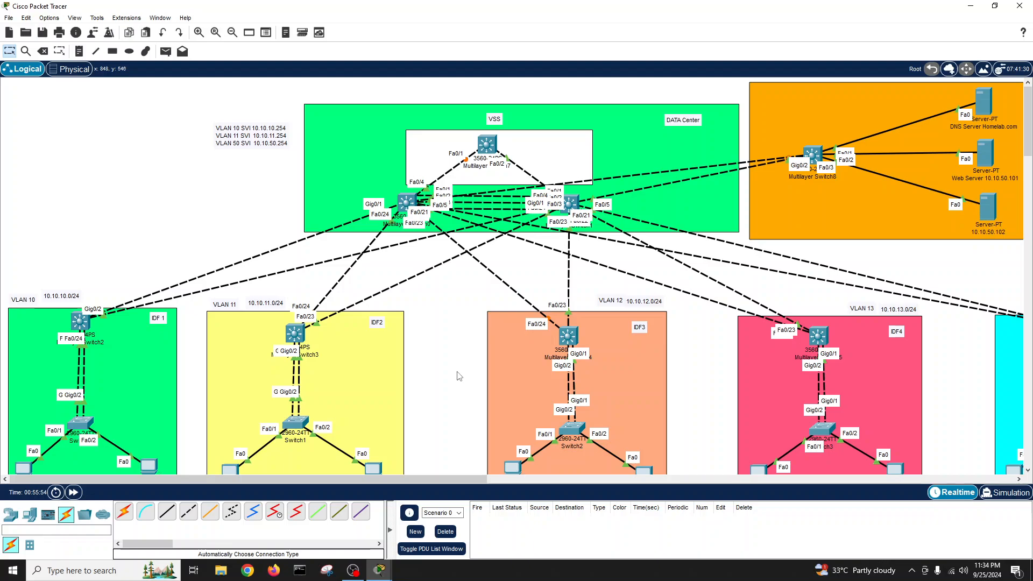
double_click(615, 301)
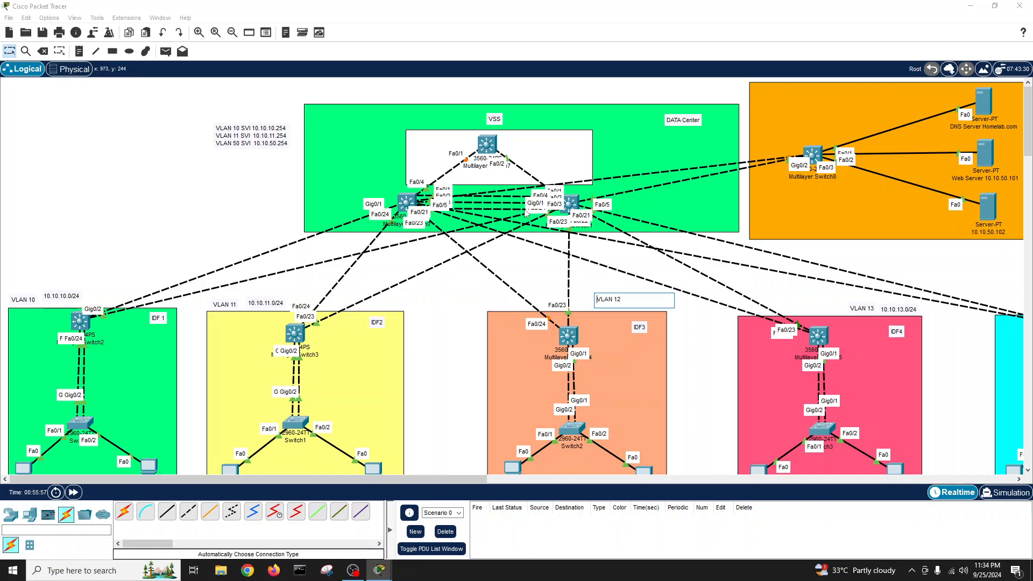
click(702, 319)
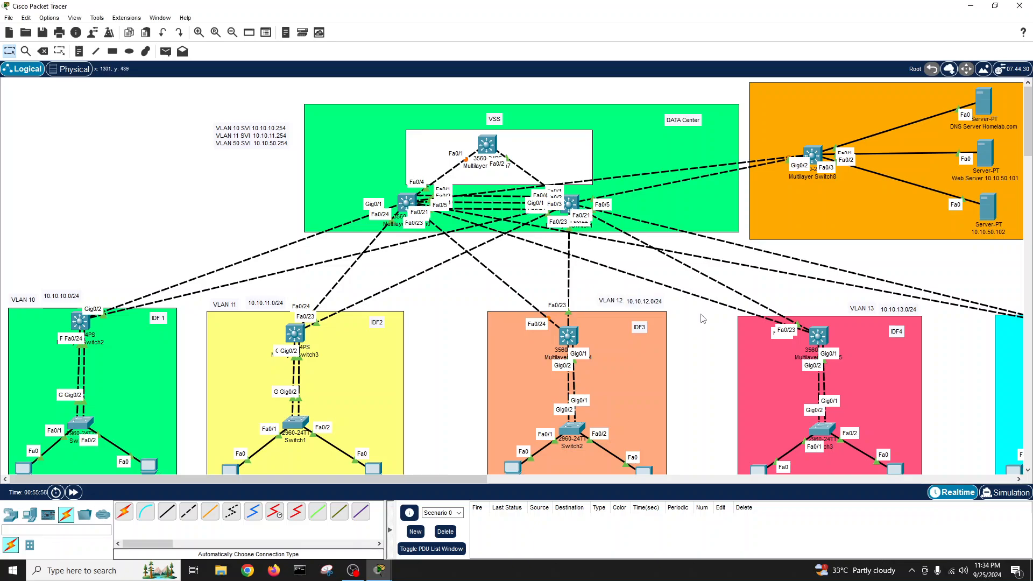